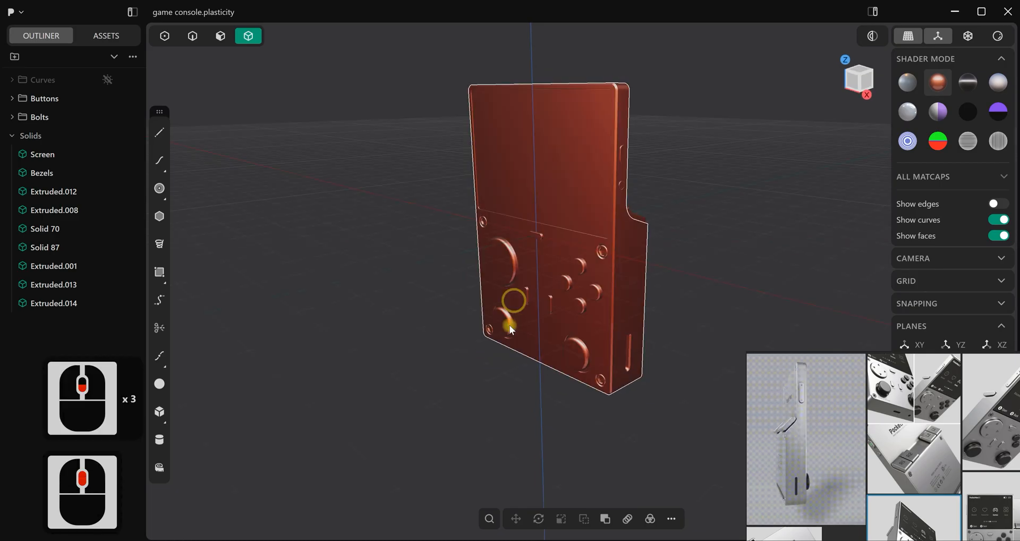
Examine the finished game console model from several angles with the reference image window minimized
shift+middle_drag(550, 269, 588, 294)
scroll(558, 293, up, 2)
shift+middle_drag(526, 291, 602, 275)
scroll(905, 427, down, 2)
middle_drag(920, 457, 896, 451)
scroll(965, 403, up, 2)
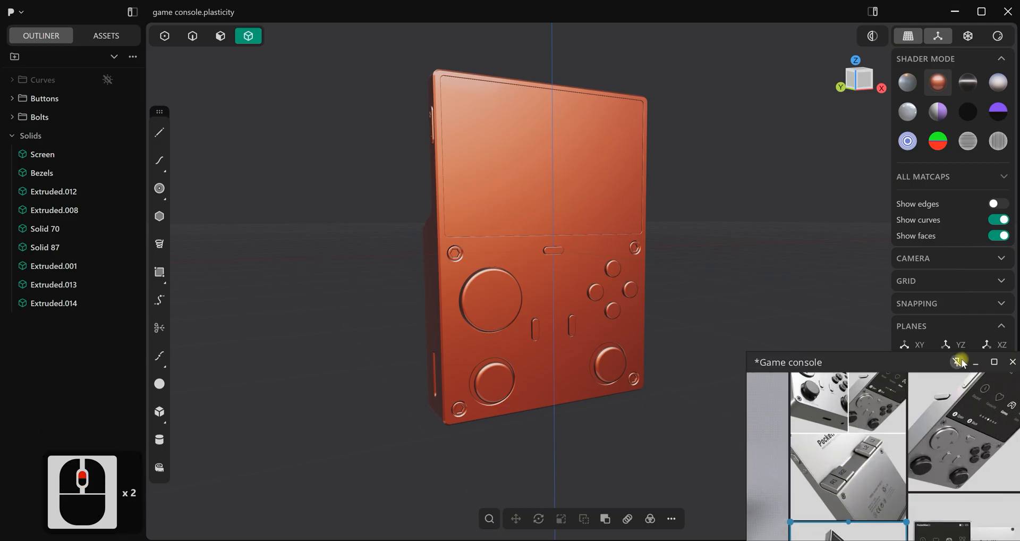
click(974, 362)
middle_drag(501, 282, 529, 296)
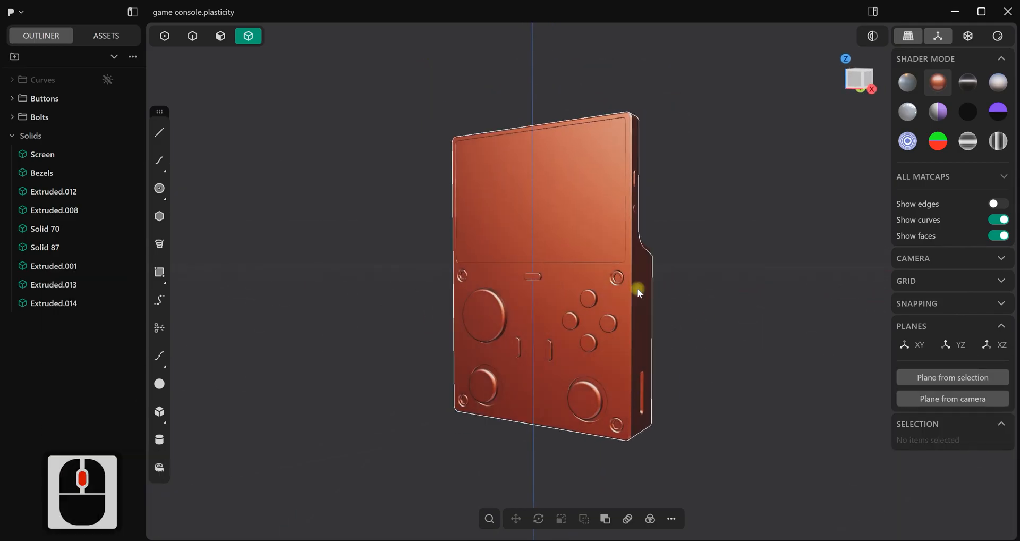
shift+middle_drag(673, 296, 684, 295)
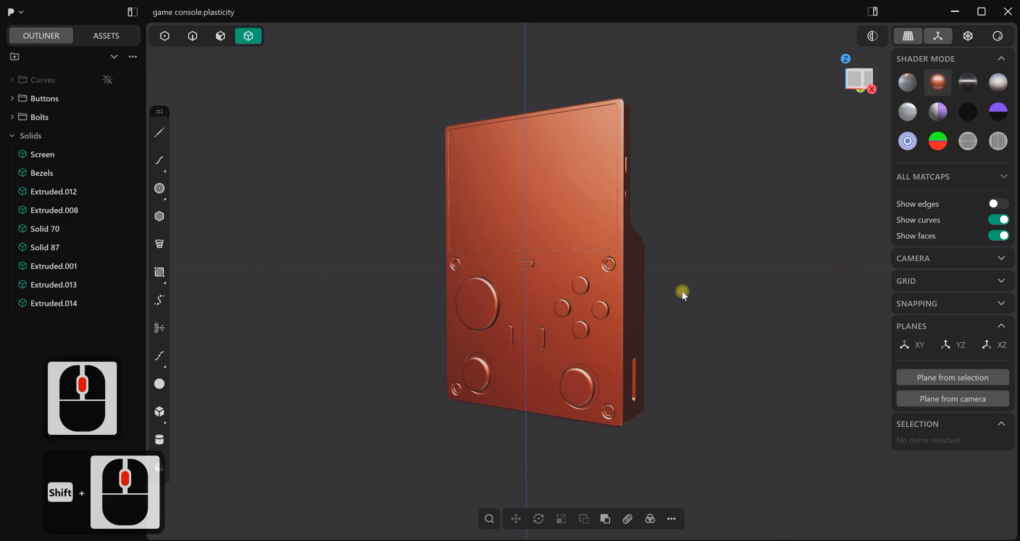
Start a new scene and delete the default cube
key(ctrl+n)
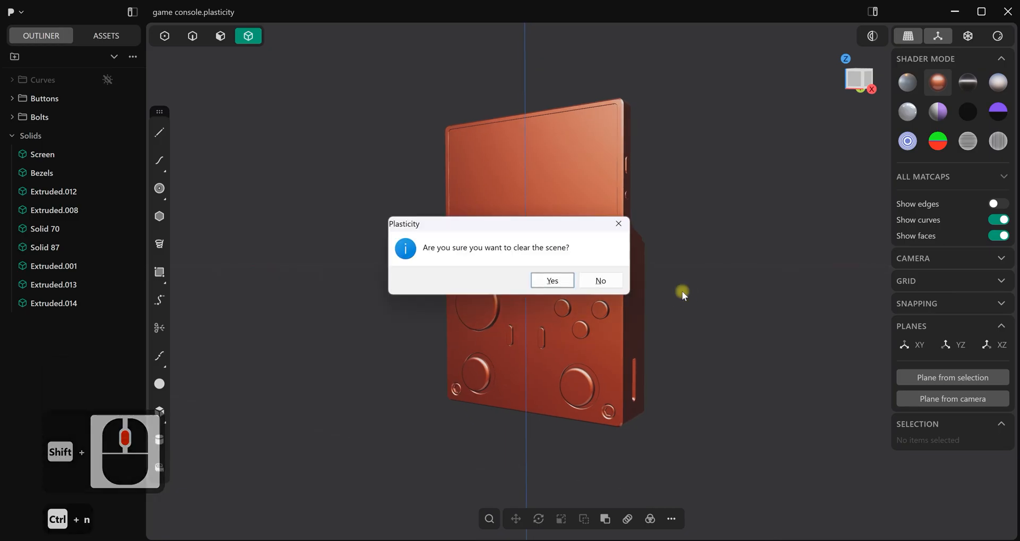
click(556, 282)
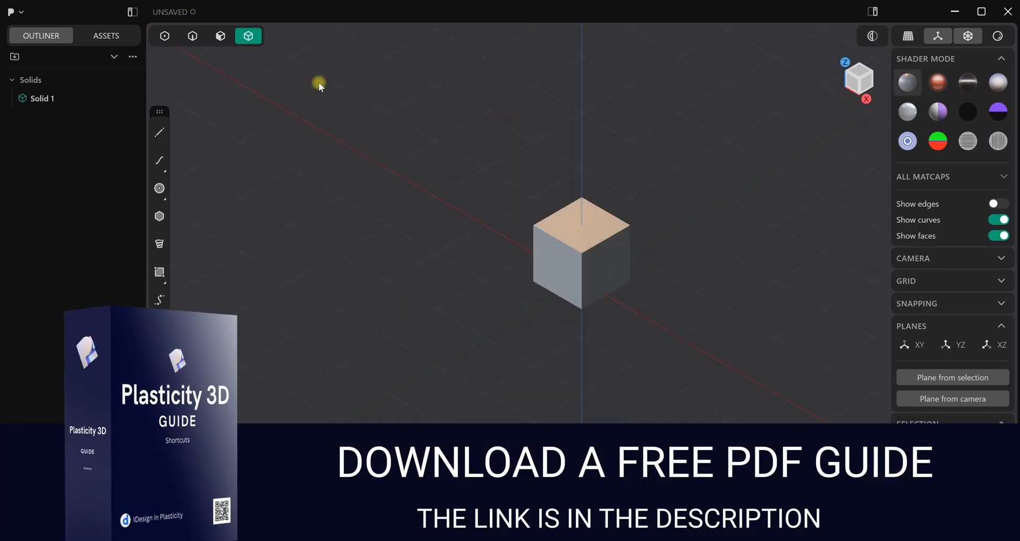
click(608, 244)
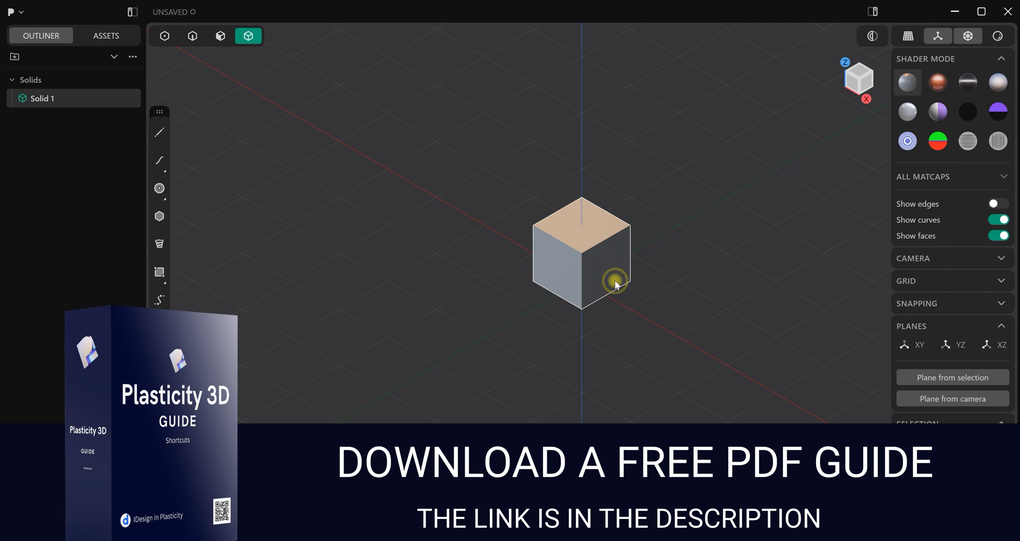
key(Delete)
In the front view, draw a rectangle 5 m wide and 7 m high, centred on the origin
key(KP_1)
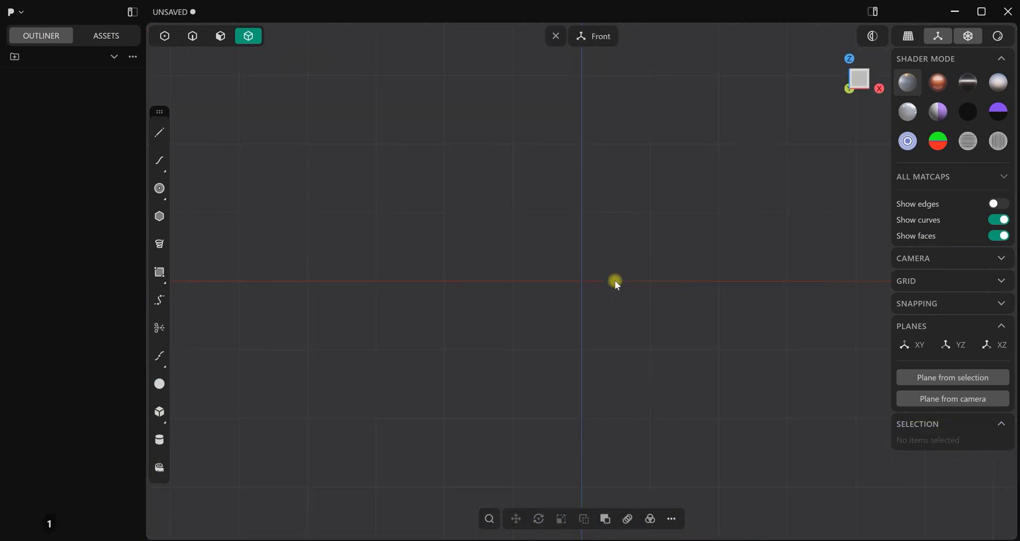
scroll(656, 229, down, 3)
drag(154, 114, 861, 153)
shift+middle_drag(658, 241, 575, 206)
click(879, 313)
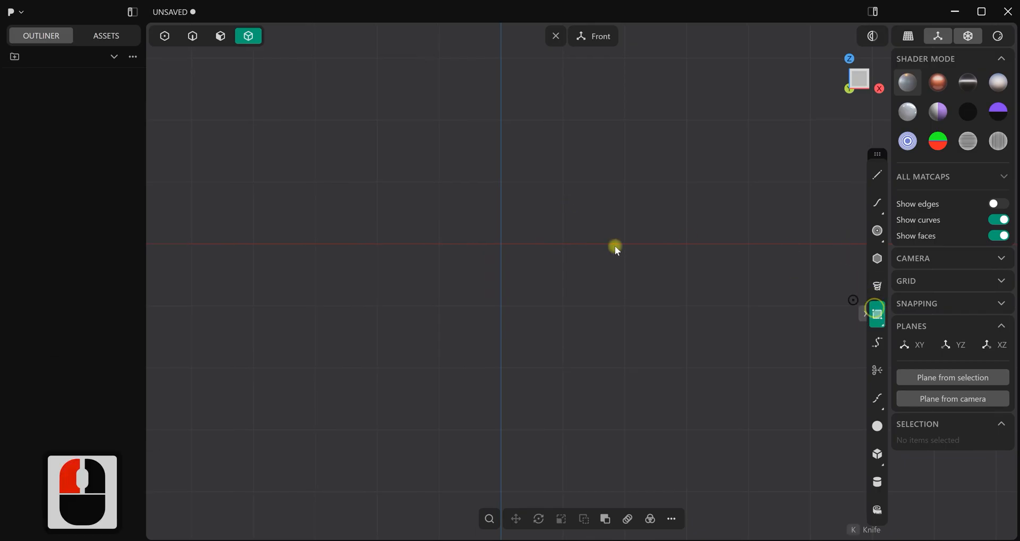
drag(502, 244, 607, 365)
key(c)
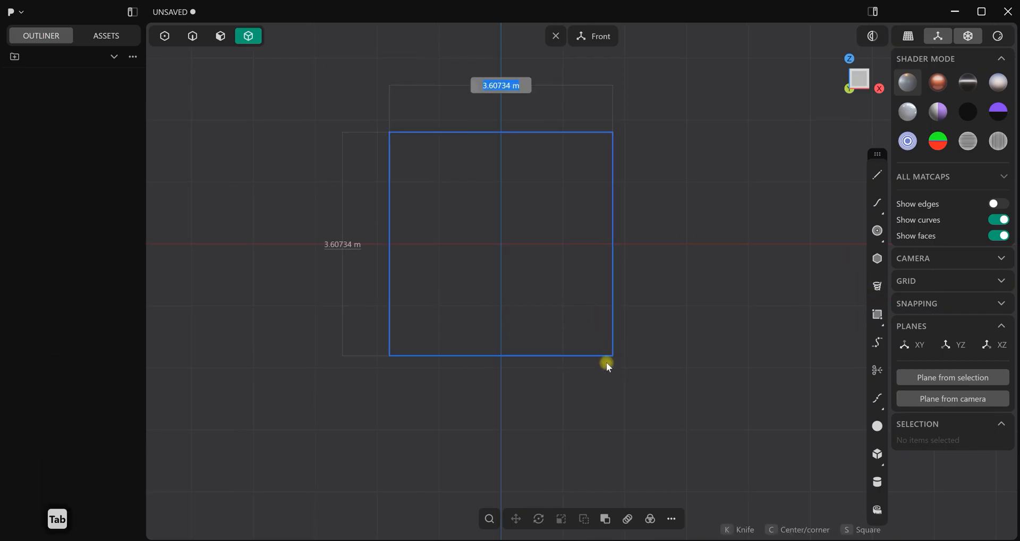
text(5)
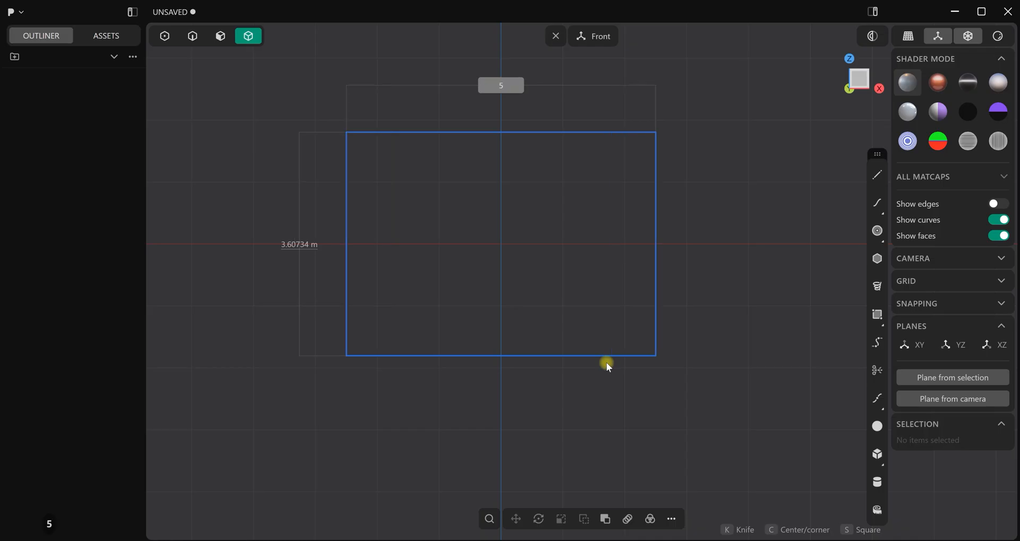
key(Tab)
text(7)
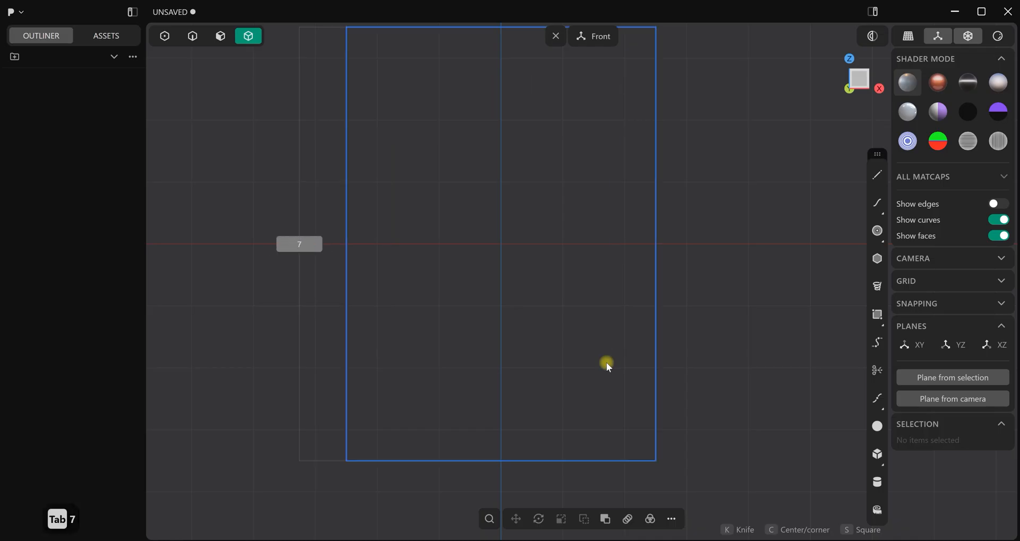
key(Return)
Fillet all four corners of the 5 by 7 m rectangle with a small radius
scroll(712, 186, down, 8)
shift+middle_drag(744, 250, 645, 295)
scroll(645, 289, down, 3)
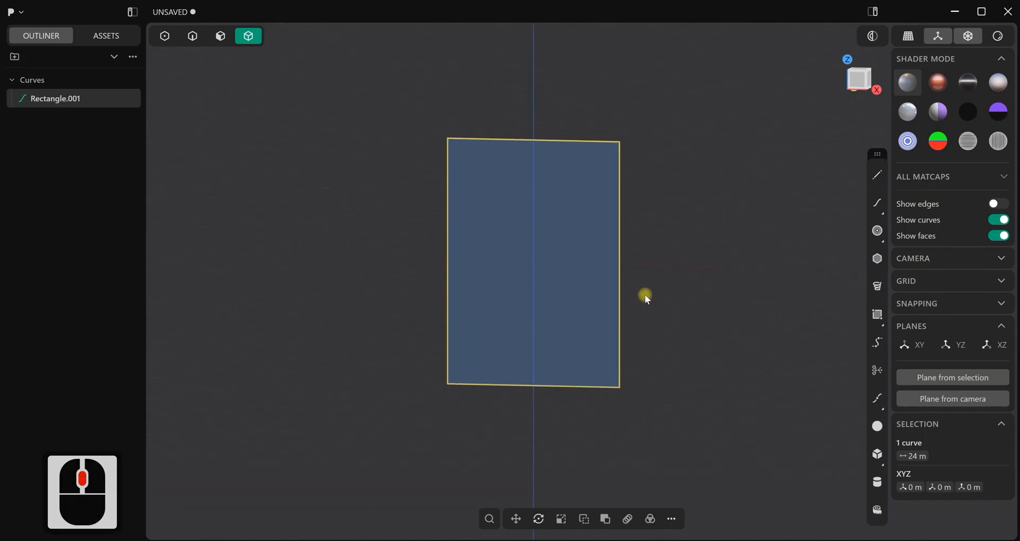
scroll(623, 289, up, 4)
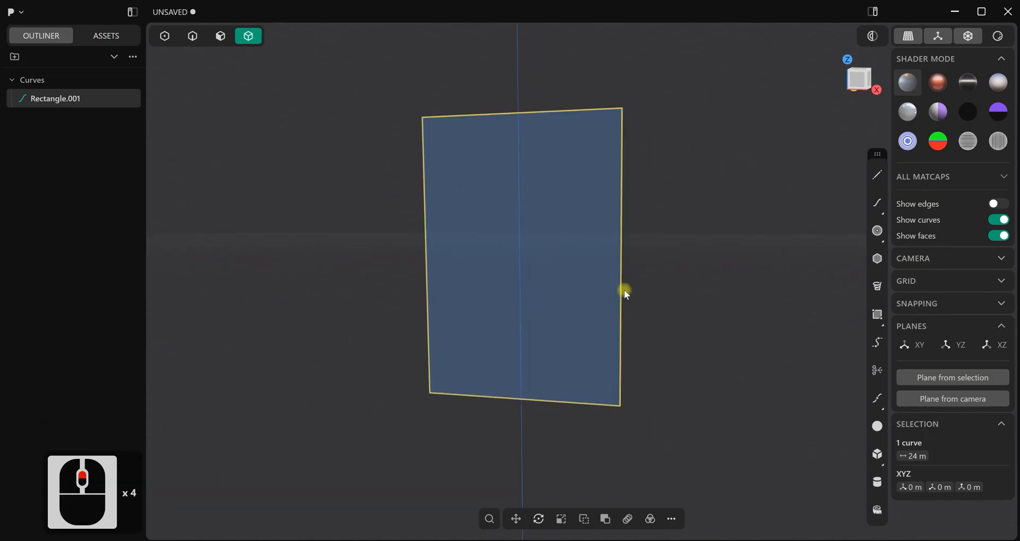
key(1)
scroll(624, 290, up, 2)
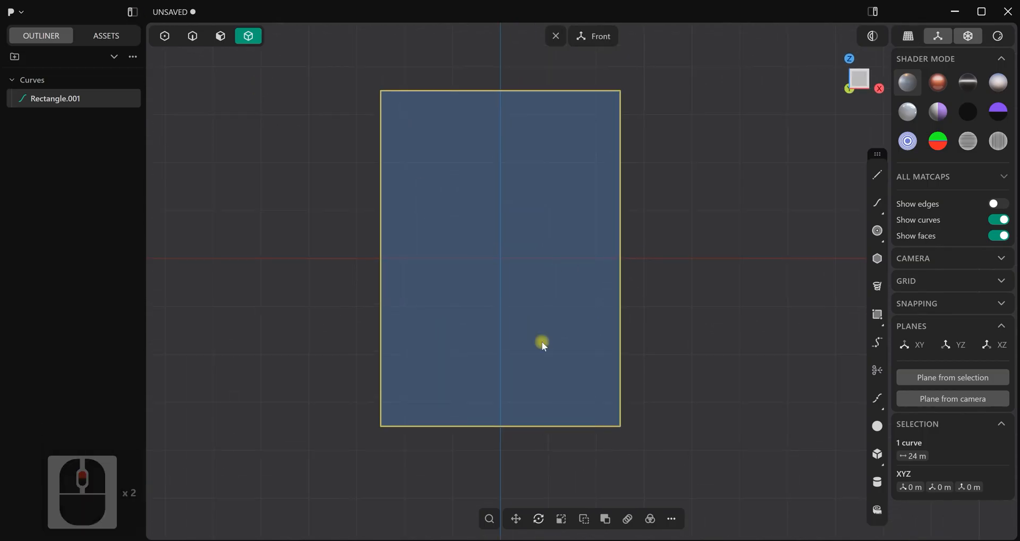
key(b)
drag(503, 259, 501, 247)
right_click(701, 246)
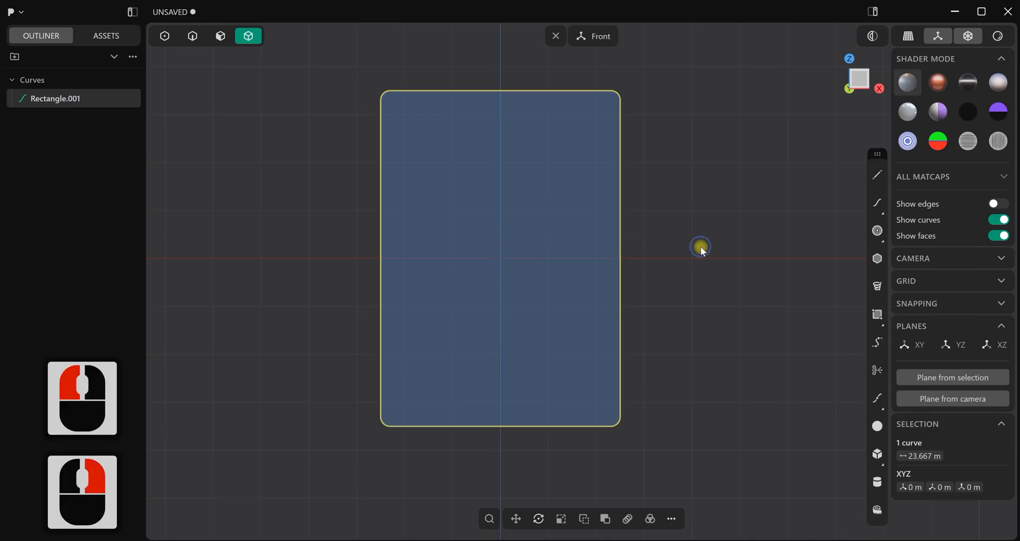
click(692, 244)
Extrude the rounded rectangle region about 1 m into a solid console body and keep its source curve hidden
scroll(671, 237, down, 3)
middle_drag(671, 236, 558, 306)
click(220, 35)
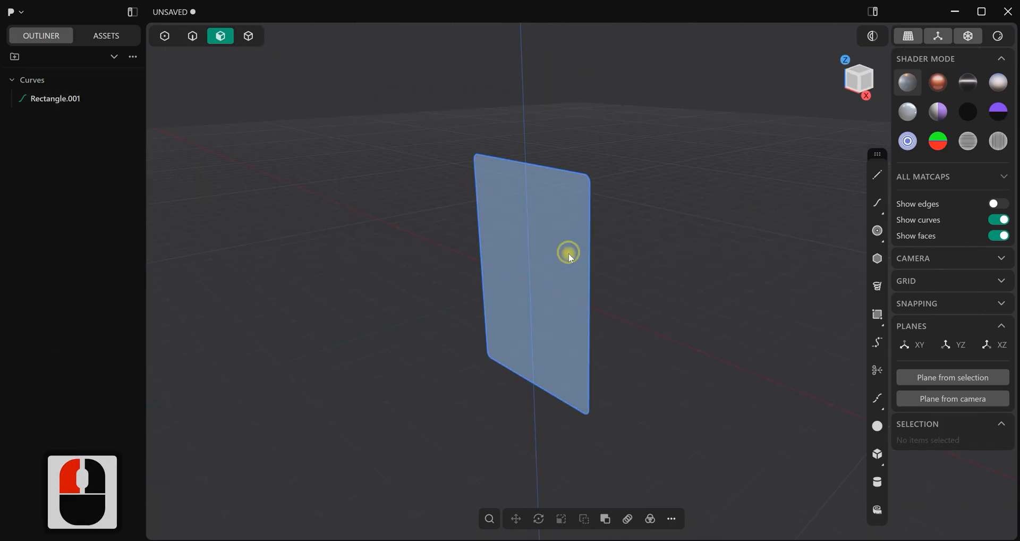
click(551, 269)
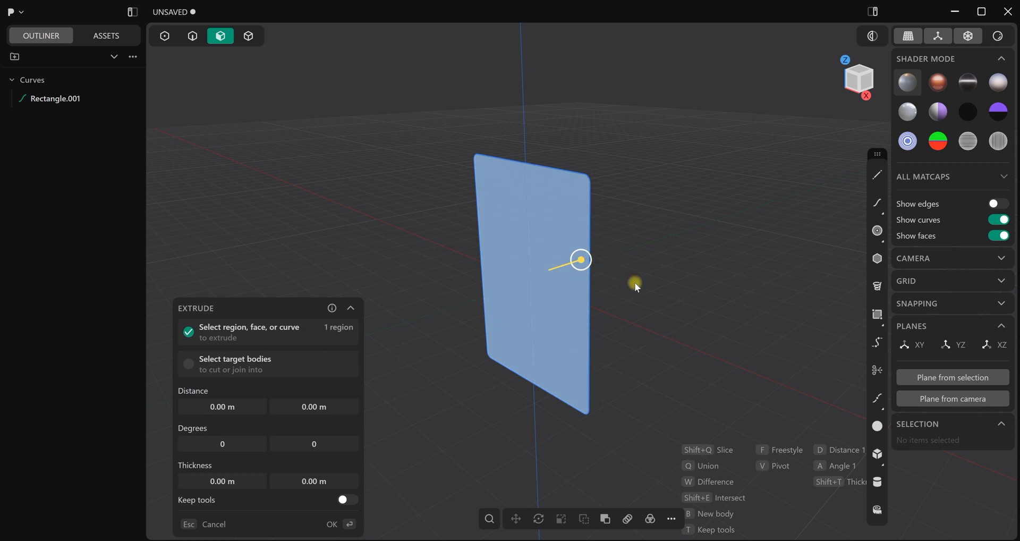
key(3)
drag(575, 285, 617, 287)
right_click(665, 220)
scroll(664, 220, down, 3)
middle_drag(560, 317, 688, 313)
click(108, 136)
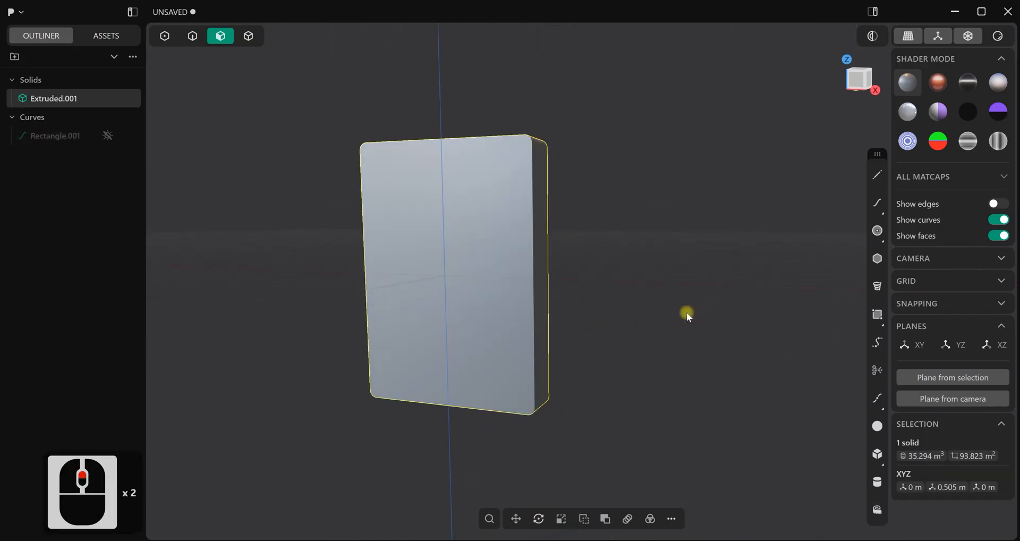
Turn on edge display and draw a 4.8 m wide, 3.1 m high rectangle centred on the body's front face
key(ctrl+e)
scroll(664, 300, up, 2)
key(KP_1)
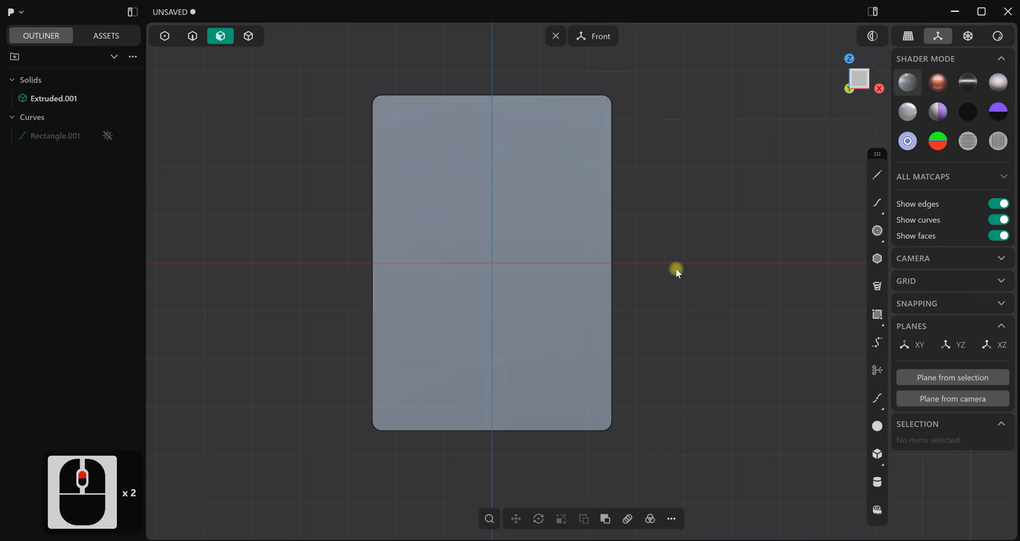
shift+middle_drag(676, 269, 686, 277)
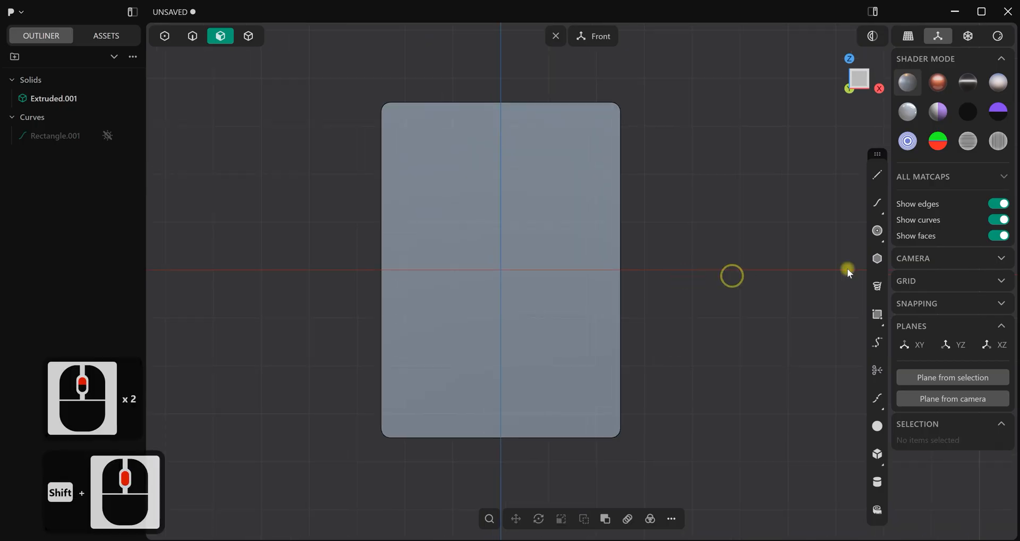
click(878, 314)
click(503, 269)
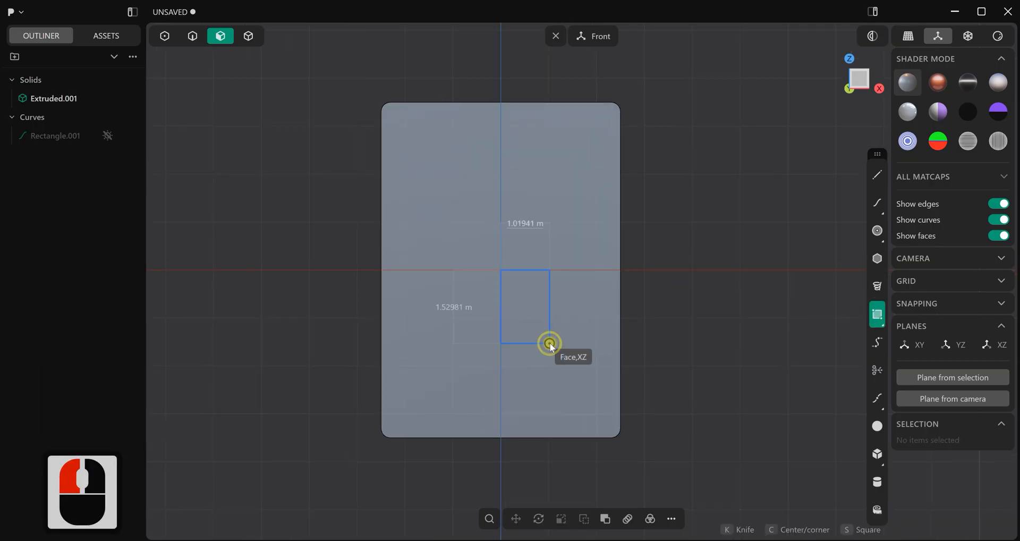
key(c)
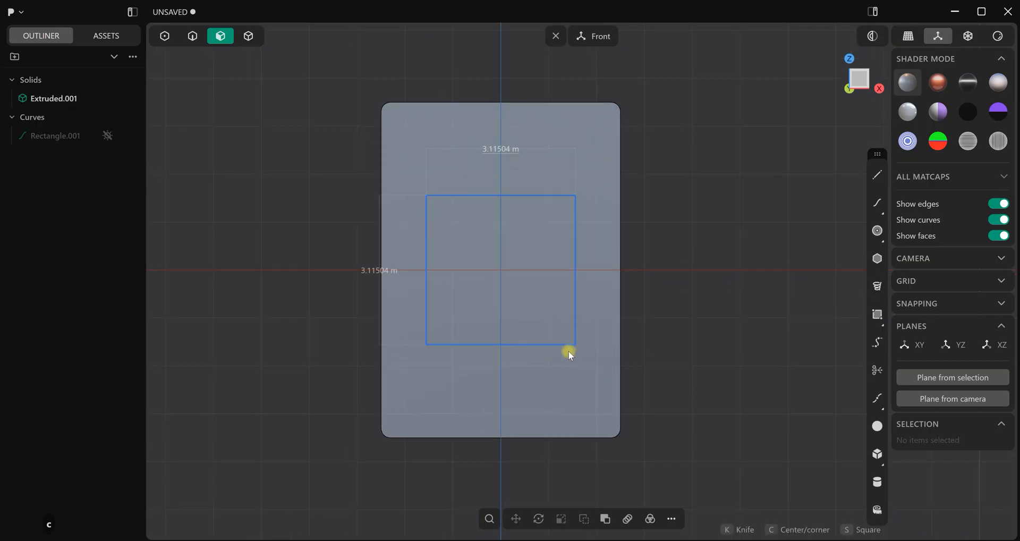
text(4.8)
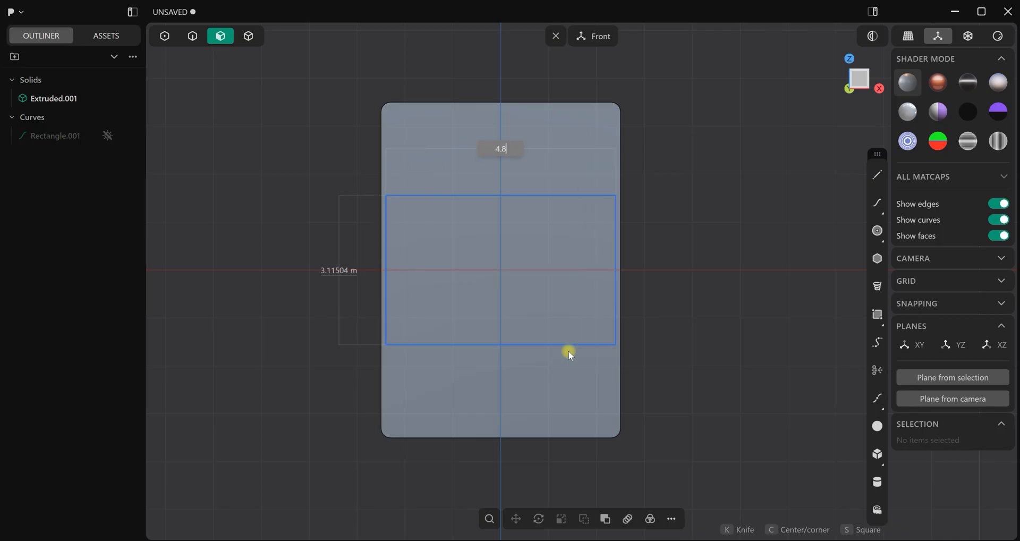
key(Tab)
text(3.1)
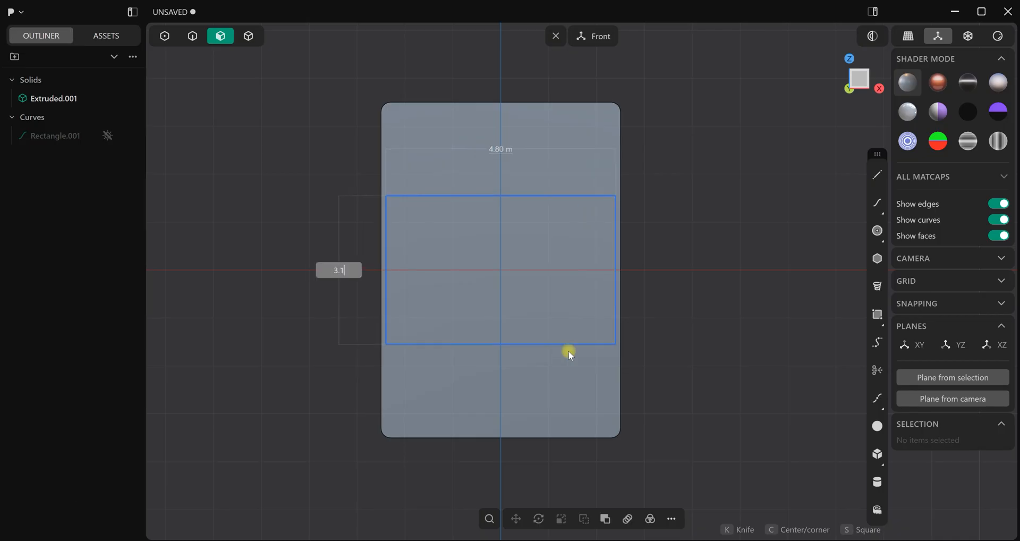
key(Return)
Move the screen rectangle up about 1.87 m and fillet its corners with a radius of about 0.16 m
key(g)
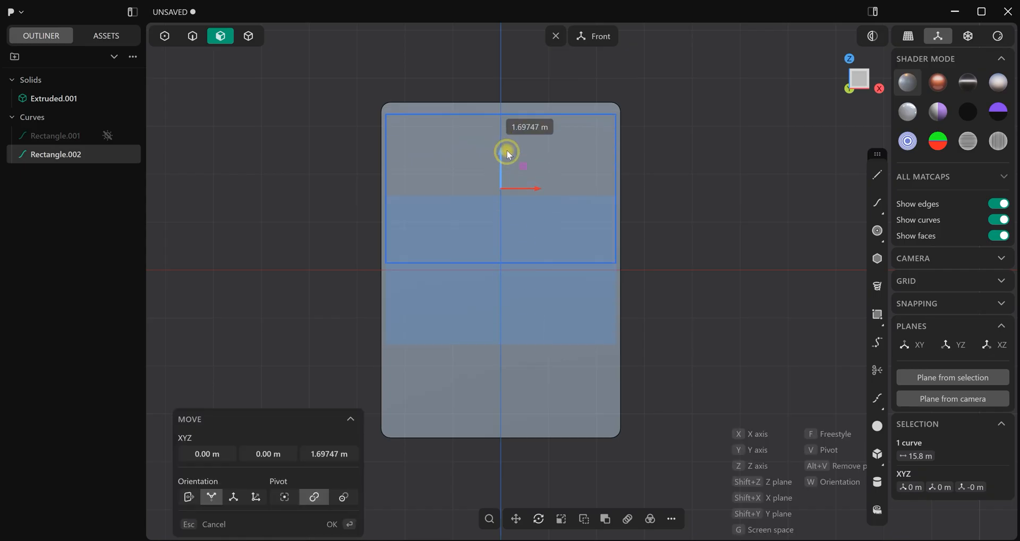
click(505, 142)
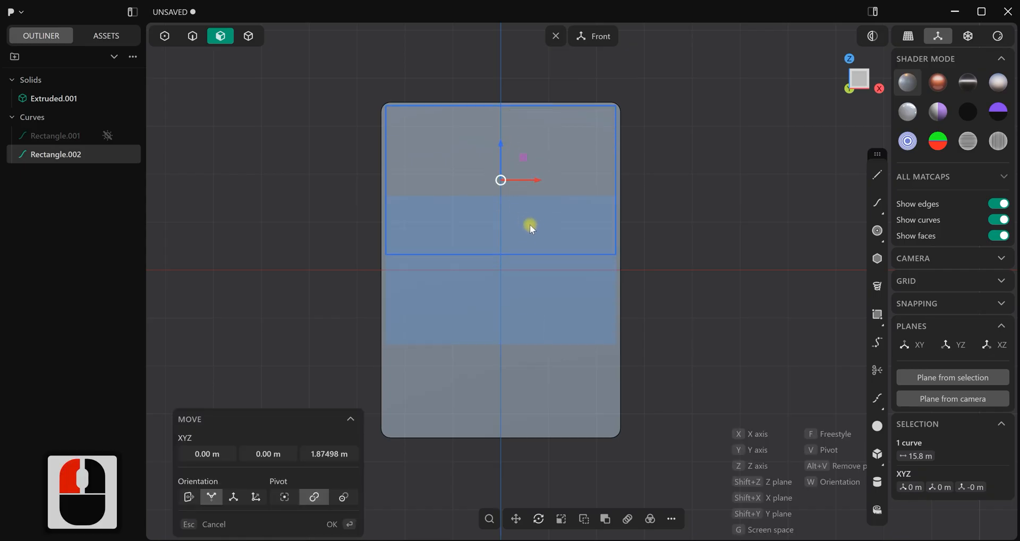
key(b)
drag(501, 184, 501, 181)
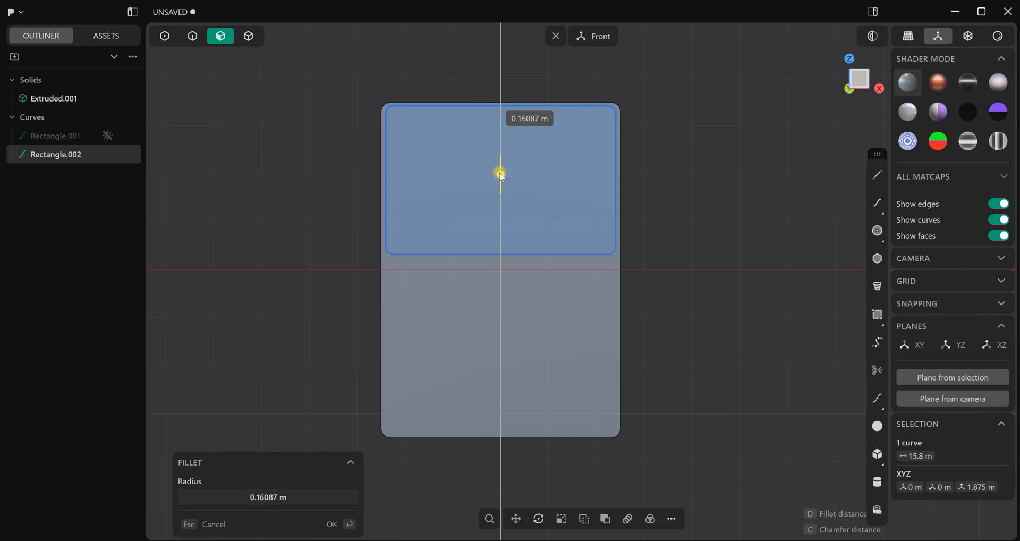
drag(499, 173, 500, 174)
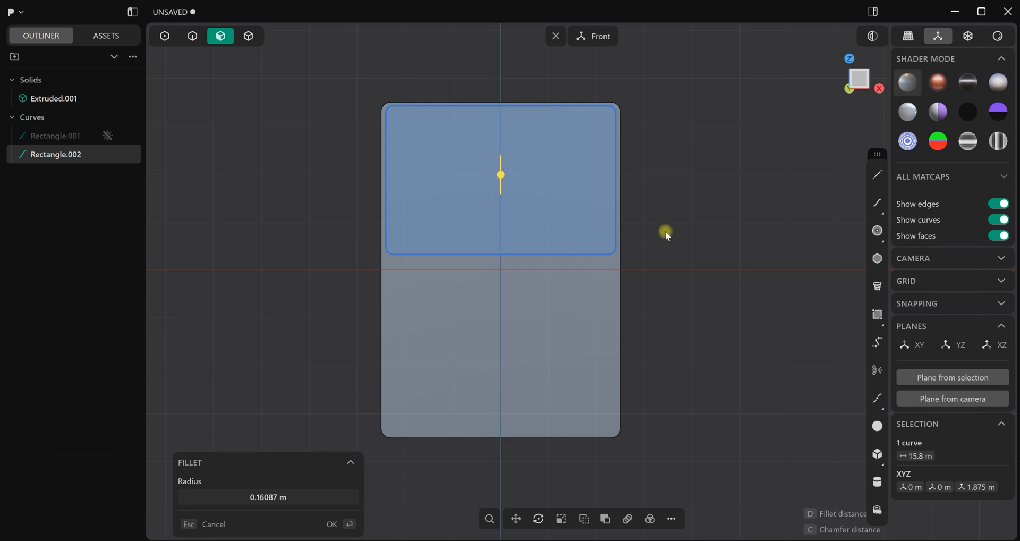
click(645, 230)
Nudge the rounded screen rectangle down slightly so its centre sits at about 1.84 m in Z
key(g)
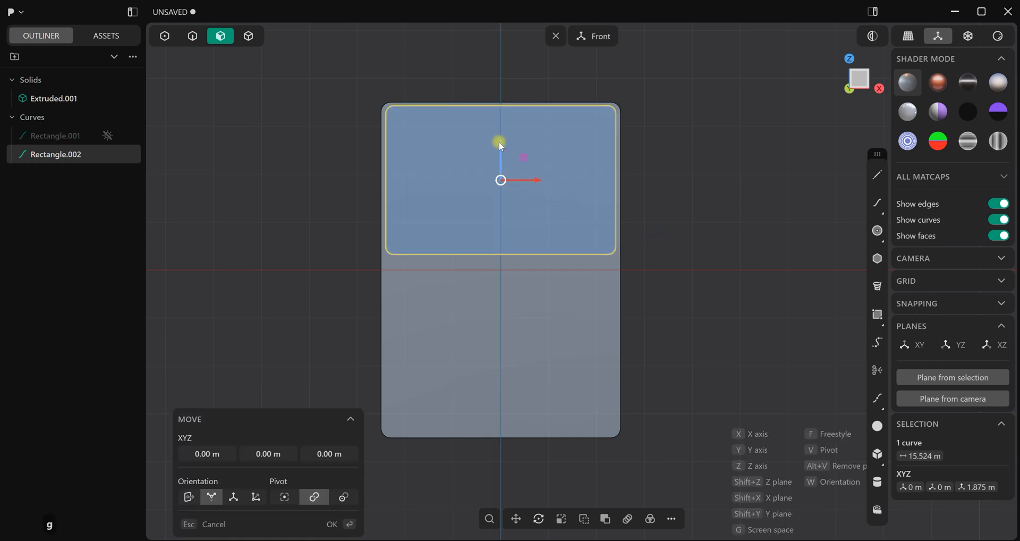
drag(501, 142, 502, 144)
right_click(705, 161)
click(707, 162)
scroll(676, 230, up, 2)
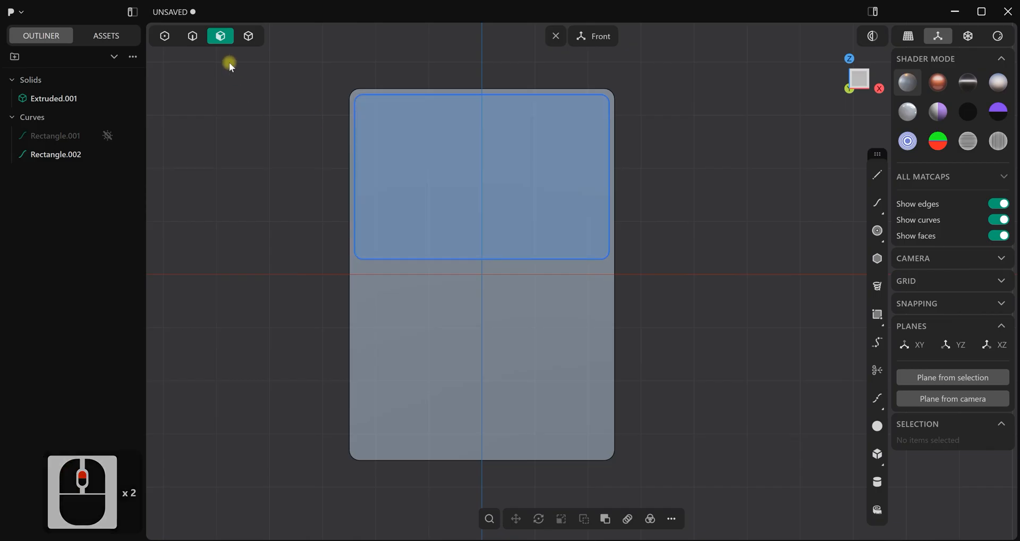
Imprint the rounded screen rectangle onto the console body using the Vector method, and hide the source curve
click(193, 35)
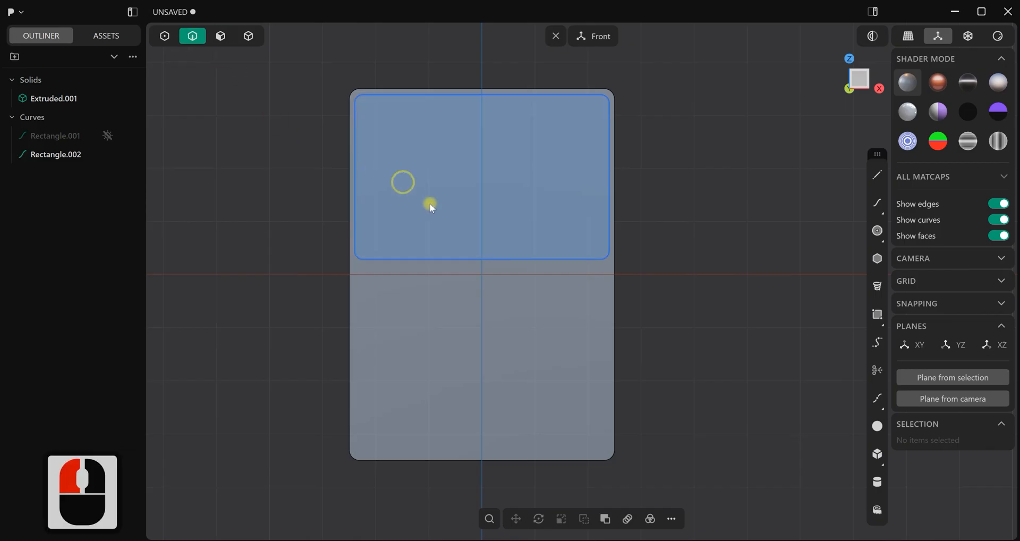
click(461, 256)
click(678, 326)
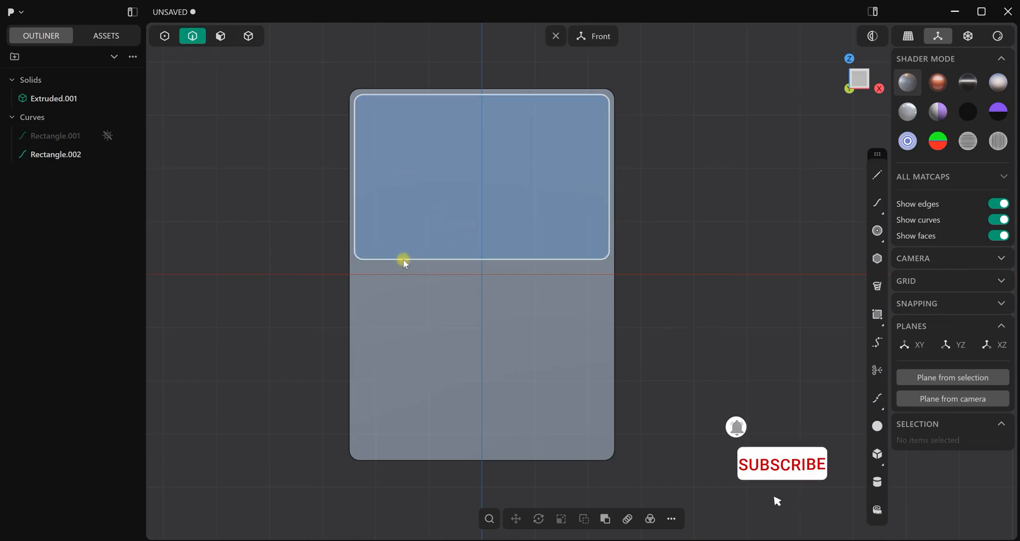
click(403, 259)
key(i)
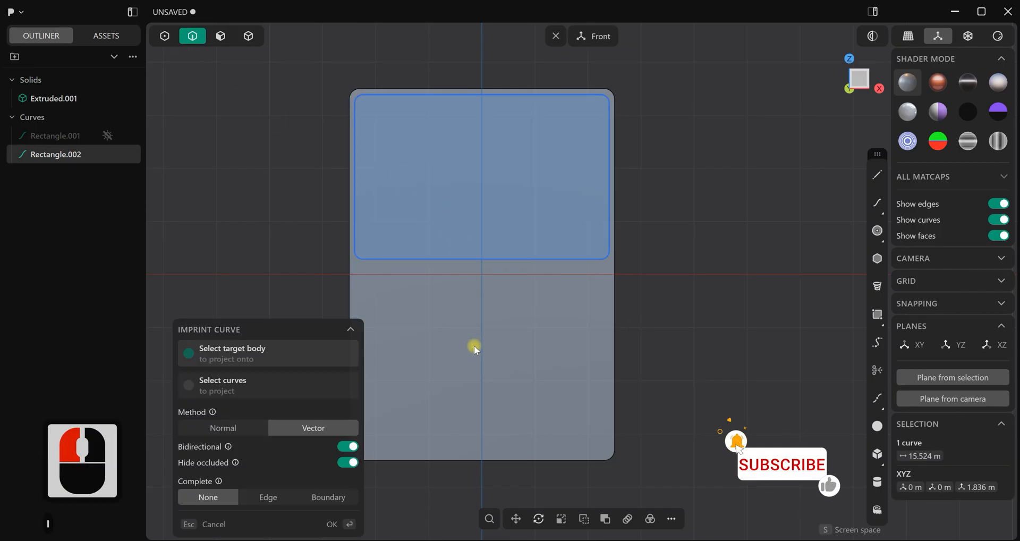
click(474, 346)
click(351, 523)
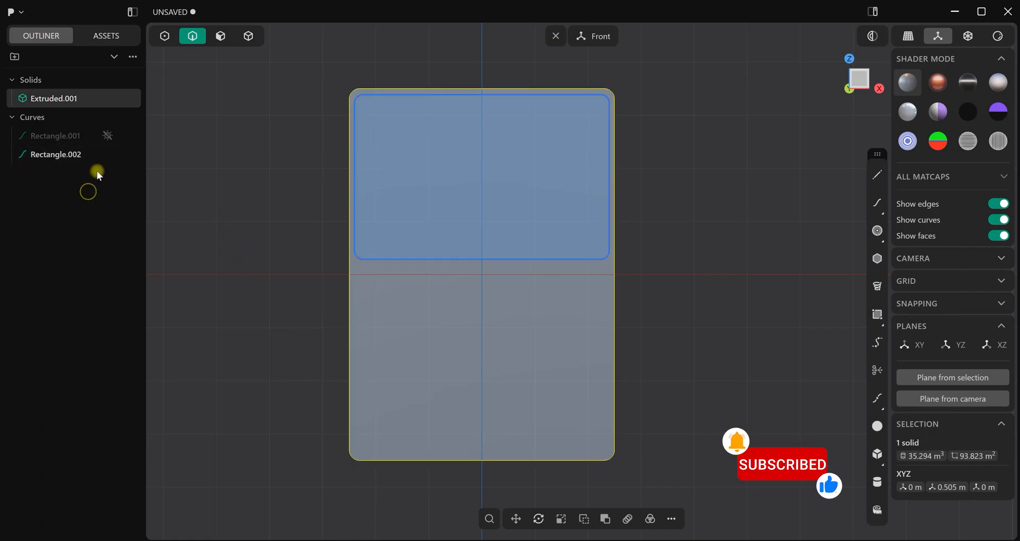
click(108, 154)
Push the imprinted screen face inward to form a shallow recess in the front of the body
scroll(481, 184, up, 2)
scroll(478, 183, up, 3)
middle_drag(461, 166, 515, 201)
click(221, 36)
click(478, 180)
mouse_move(478, 180)
mouse_down()
mouse_move(500, 181)
mouse_move(490, 181)
mouse_up()
right_click(713, 184)
scroll(461, 185, up, 3)
middle_drag(462, 185, 207, 67)
drag(430, 200, 422, 198)
right_click(243, 184)
click(212, 103)
Fillet the outer front edge loop of the screen recess with a distance of about 0.016 m
click(193, 36)
click(311, 181)
key(f)
scroll(311, 180, up, 4)
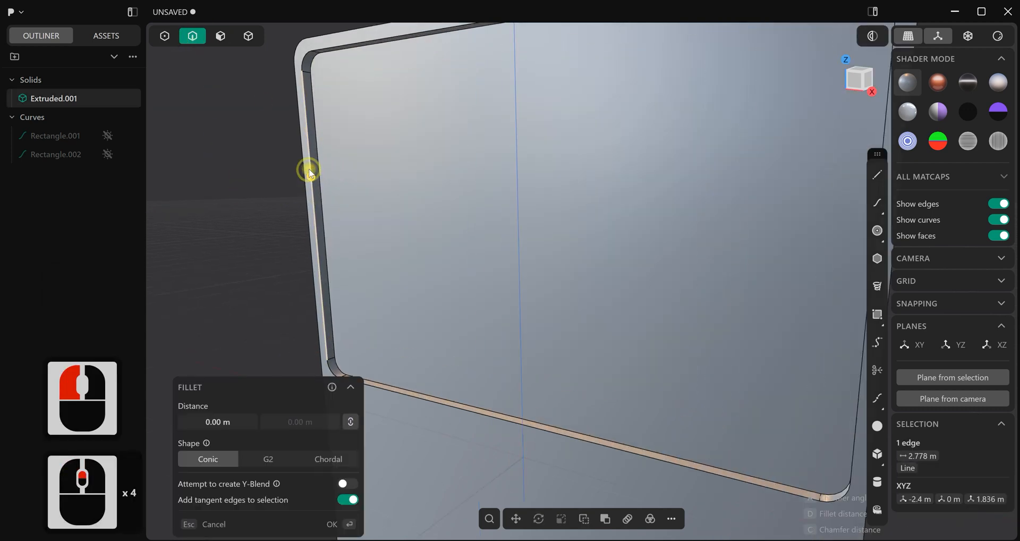
drag(311, 179, 266, 182)
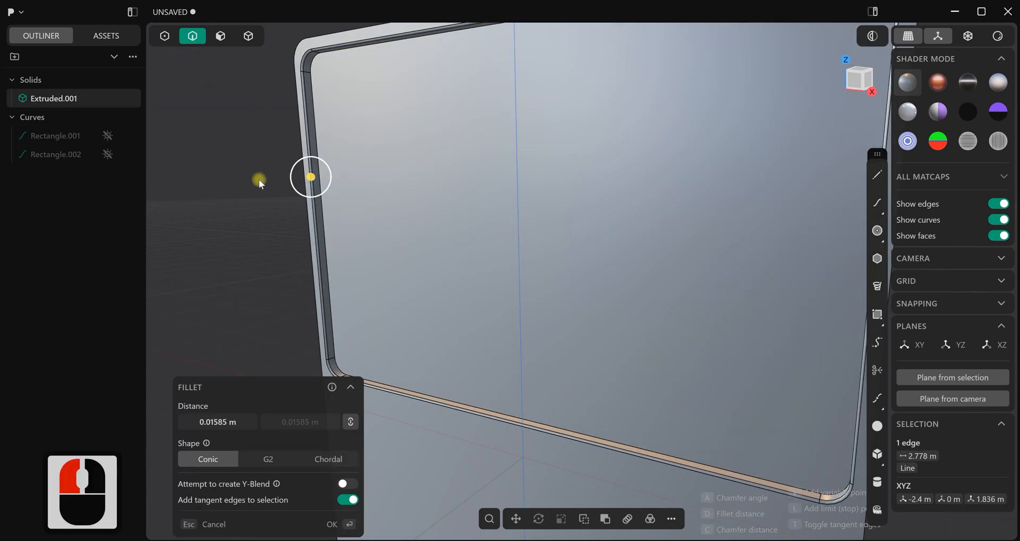
click(261, 181)
scroll(262, 182, down, 3)
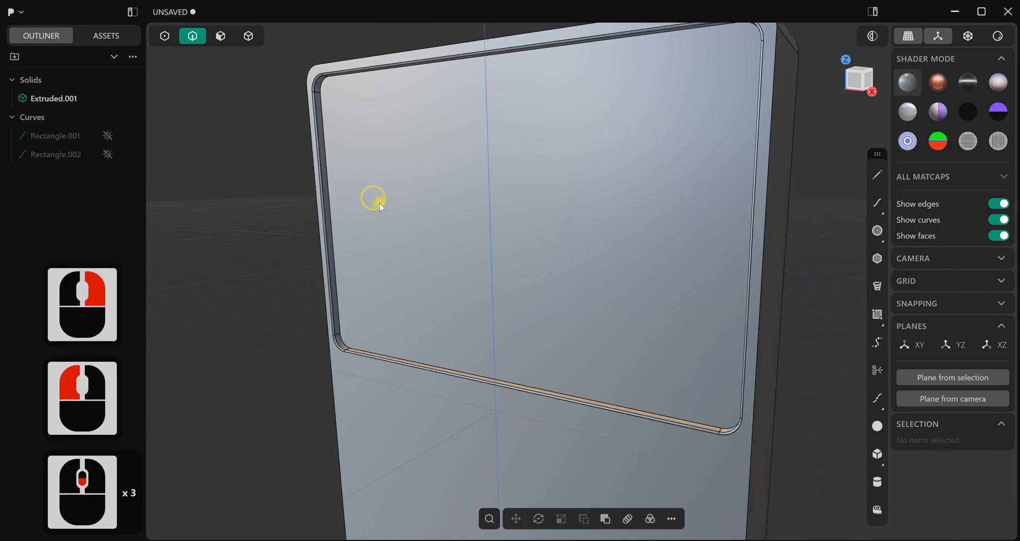
click(221, 36)
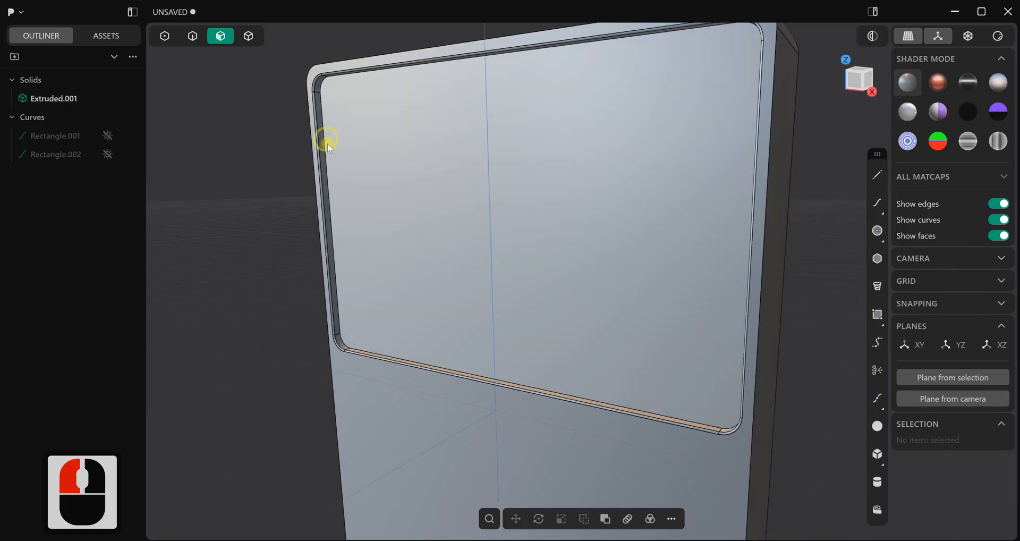
alt+click(324, 144)
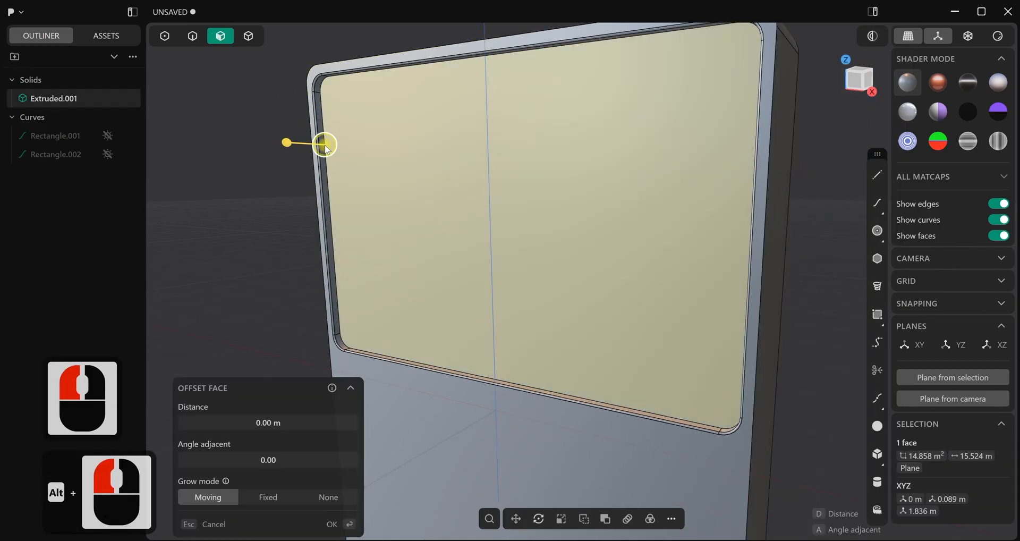
click(195, 73)
Duplicate the edge loop around the recess floor as a separate curve
click(193, 36)
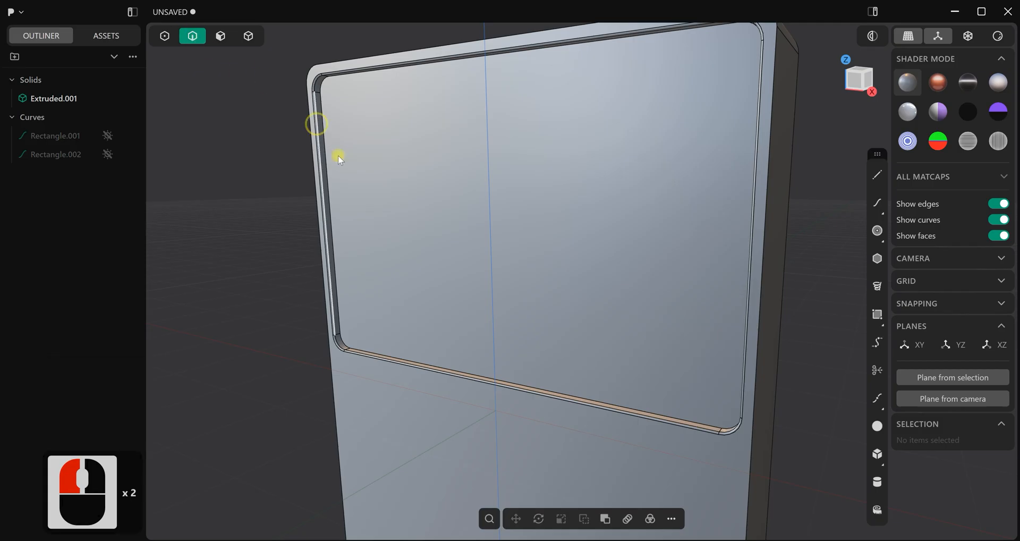
alt+click(330, 182)
scroll(420, 245, down, 4)
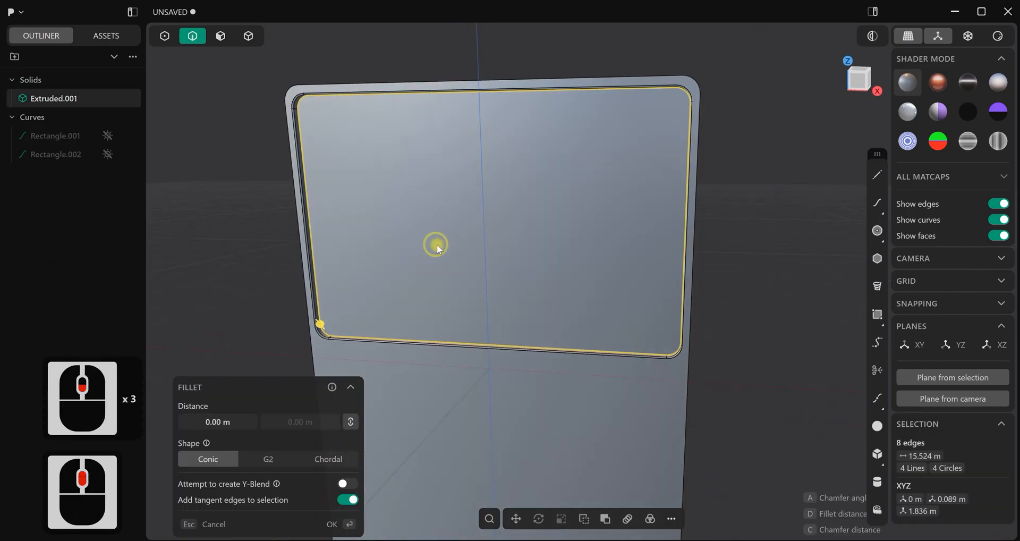
key(shift+d)
middle_drag(430, 236, 487, 229)
Extrude the region inside the duplicated loop outward about 0.19 m as a separate screen panel solid
click(220, 37)
click(511, 233)
key(e)
drag(483, 228, 639, 201)
click(669, 194)
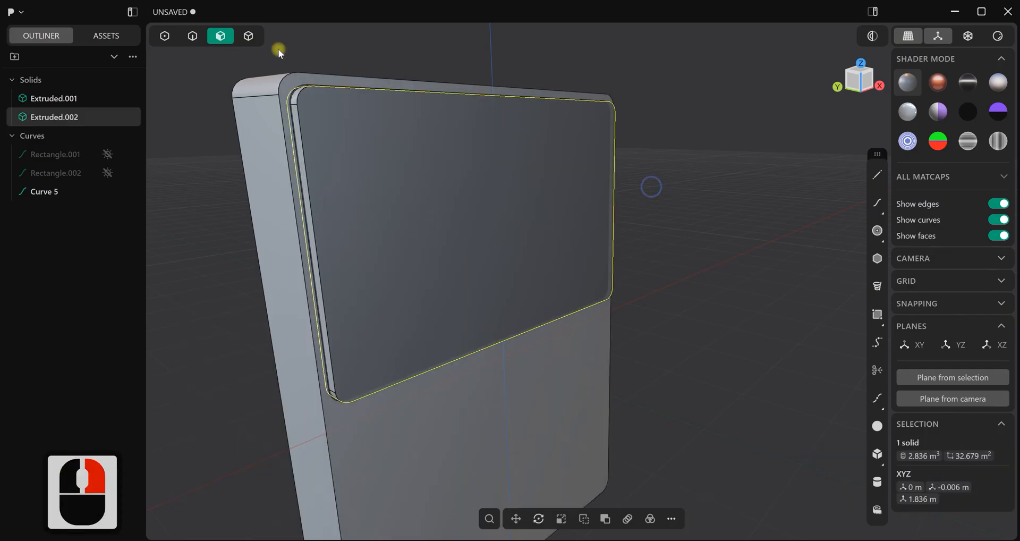
Fillet the front edge loop of the screen panel with a distance of about 0.008 m
scroll(652, 187, up, 2)
click(193, 36)
scroll(330, 174, up, 4)
click(326, 203)
key(f)
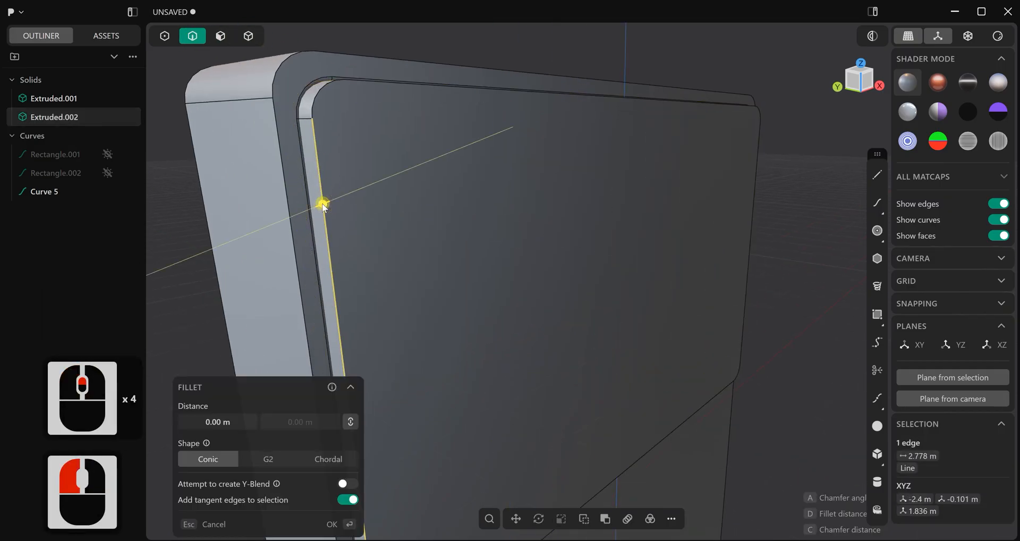
key(c)
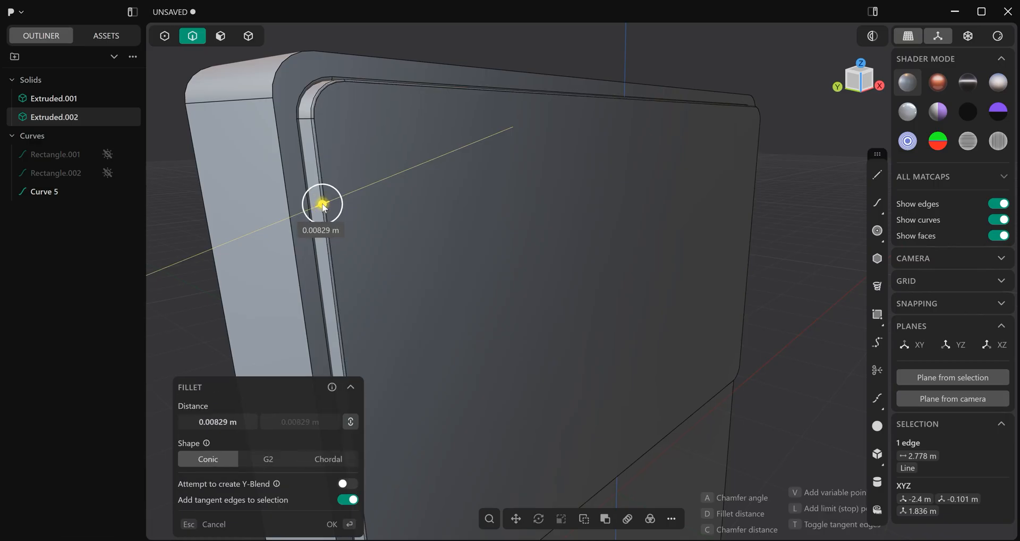
click(324, 203)
right_click(800, 177)
click(799, 177)
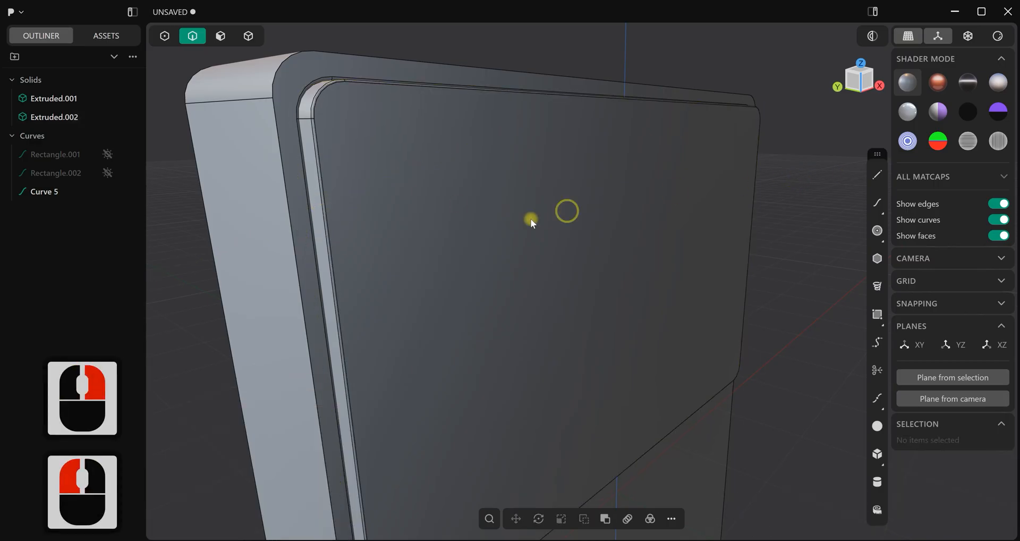
Offset the screen panel's front face about 0.14 m inward into the recess and check the fit with edges hidden
click(220, 35)
double_click(445, 178)
drag(473, 179, 458, 177)
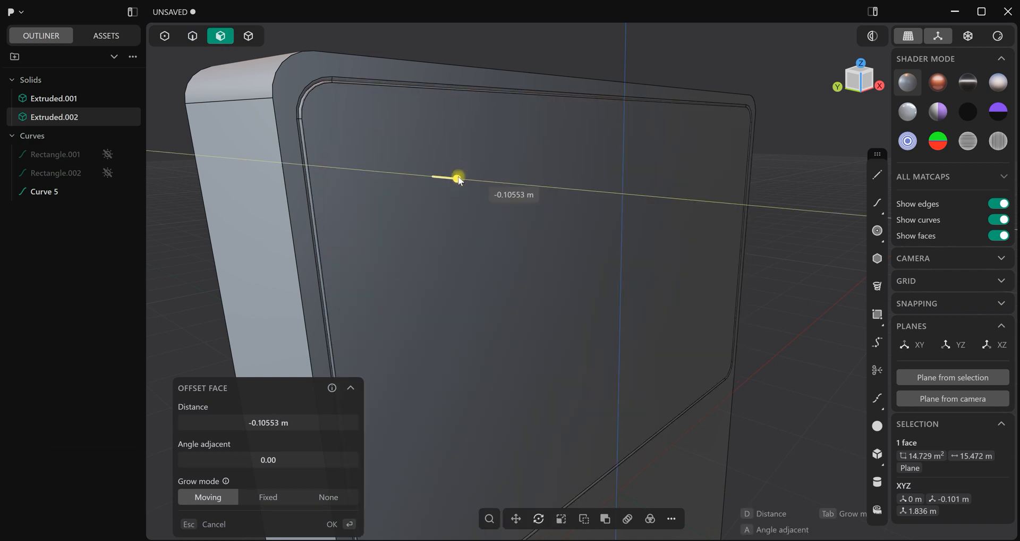
drag(459, 183, 454, 180)
right_click(787, 178)
click(788, 179)
scroll(770, 205, down, 3)
middle_drag(736, 244, 555, 259)
key(shift+z)
scroll(555, 260, up, 1)
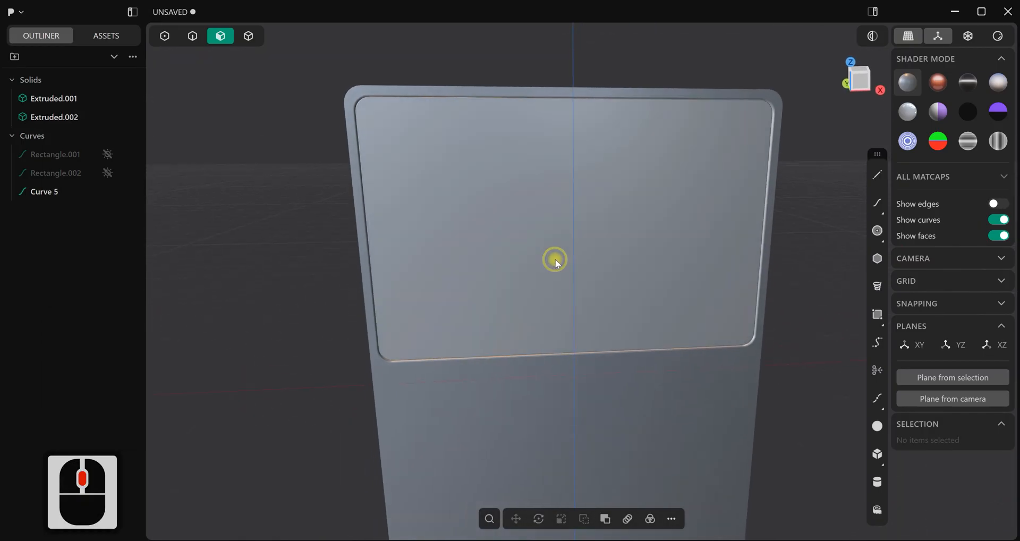
Duplicate the inner edge loop of the screen panel's front face as a separate curve
key(1)
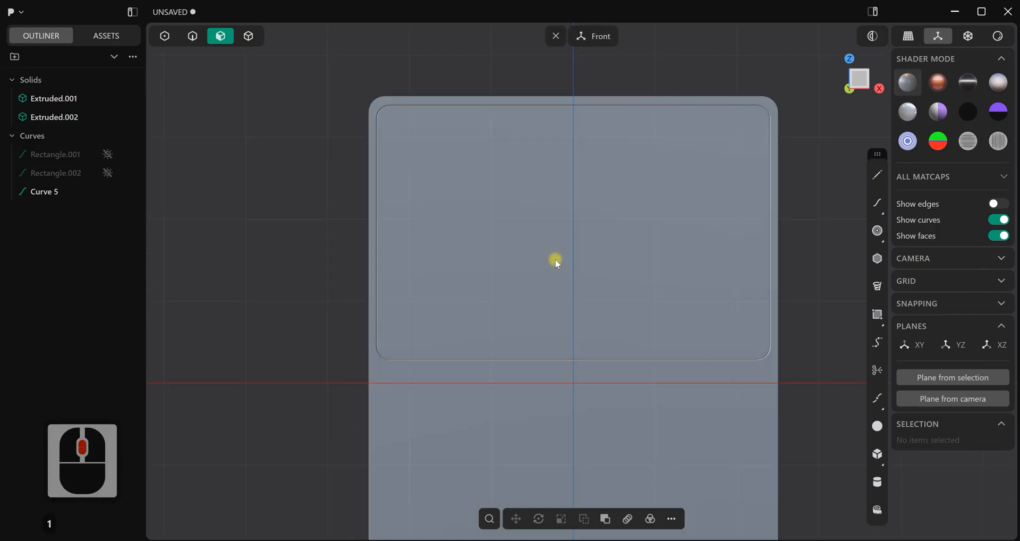
click(192, 36)
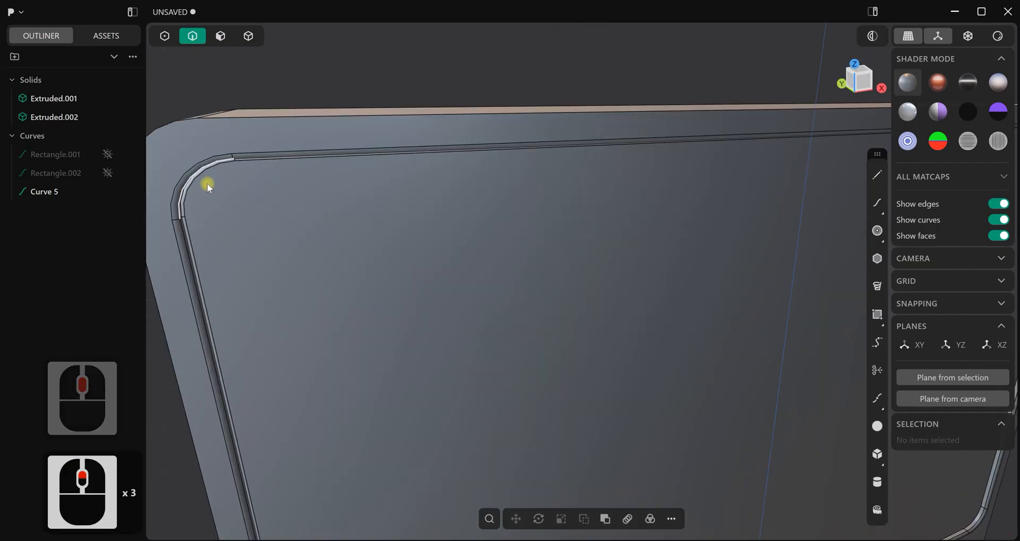
alt+click(211, 184)
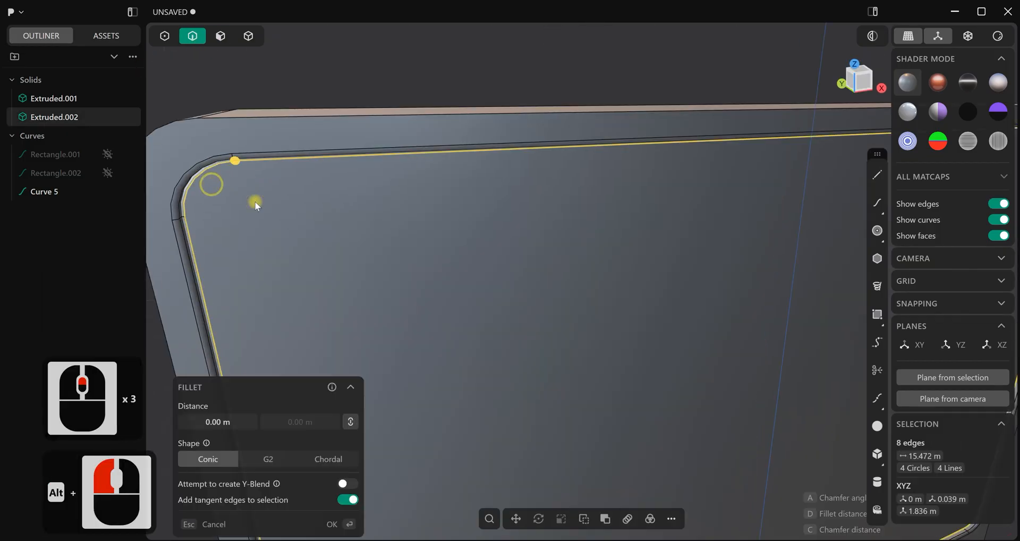
scroll(511, 291, down, 7)
key(1)
scroll(393, 317, down, 11)
shift+middle_drag(481, 257, 372, 58)
scroll(497, 202, down, 4)
shift+middle_drag(499, 204, 522, 231)
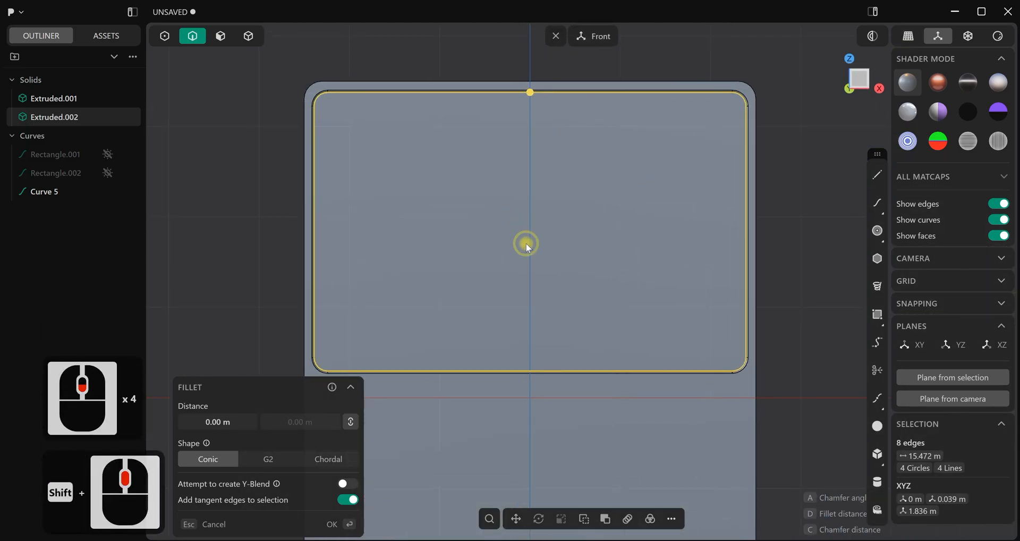
key(d)
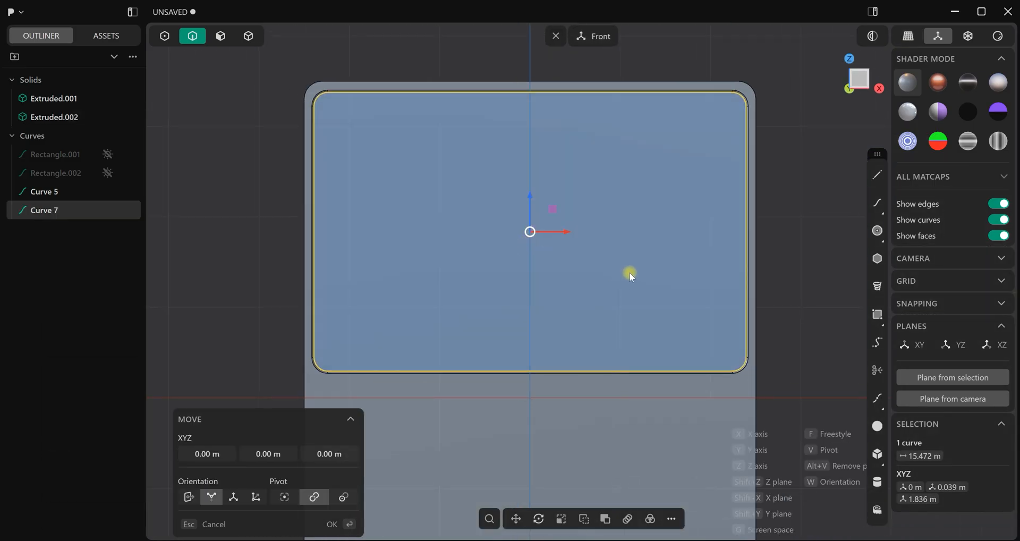
Offset the duplicated panel outline slightly inward to outline the visible screen area
key(o)
drag(530, 128, 529, 132)
click(349, 526)
click(457, 301)
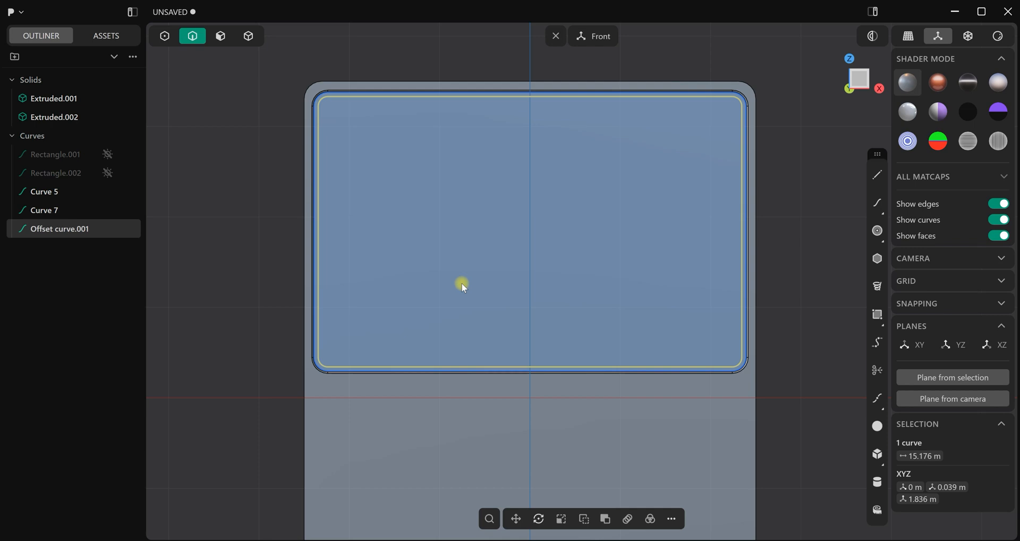
Cut the screen panel with the offset curve to separate the inner screen from its surrounding frame
key(c)
click(471, 246)
click(351, 524)
click(246, 239)
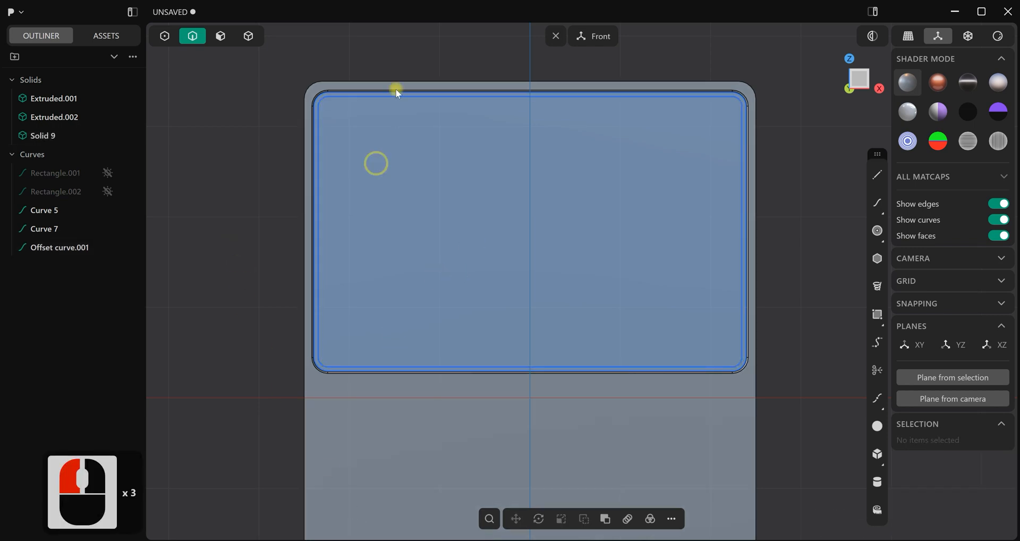
Hide the two duplicated loop curves and the offset curve
click(107, 211)
click(109, 230)
click(107, 247)
scroll(364, 211, up, 5)
scroll(339, 119, up, 2)
middle_drag(339, 119, 454, 243)
key(ctrl+e)
key(ctrl+e)
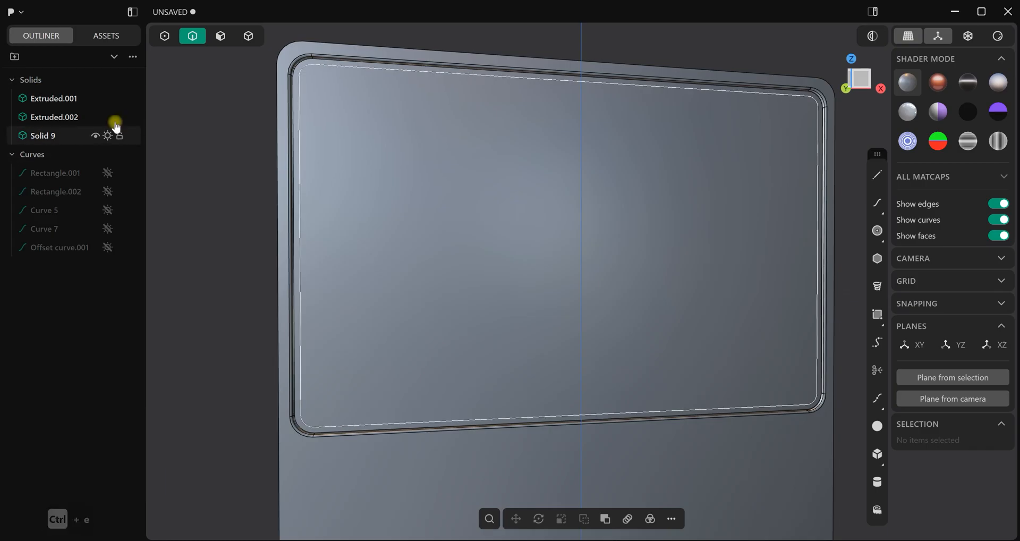
Rename the outer frame solid as Bezels and the inner panel solid as Screen
click(248, 36)
click(295, 71)
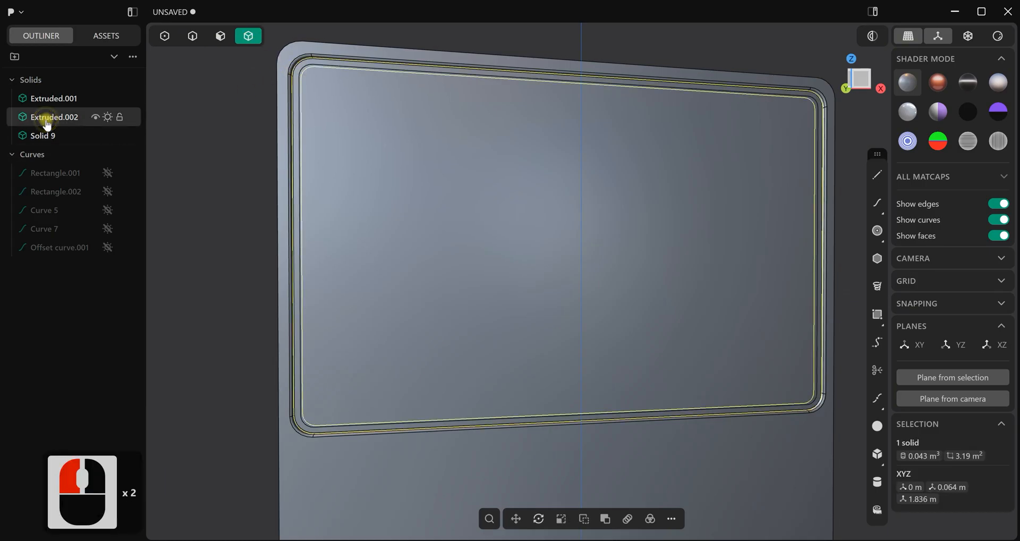
double_click(83, 124)
text(Bezels)
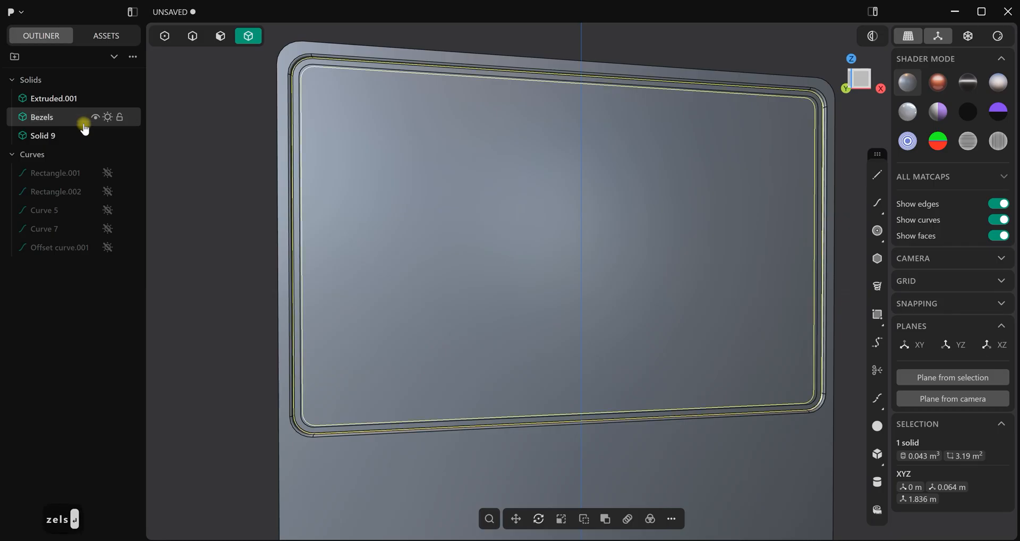
click(434, 126)
click(48, 135)
double_click(48, 134)
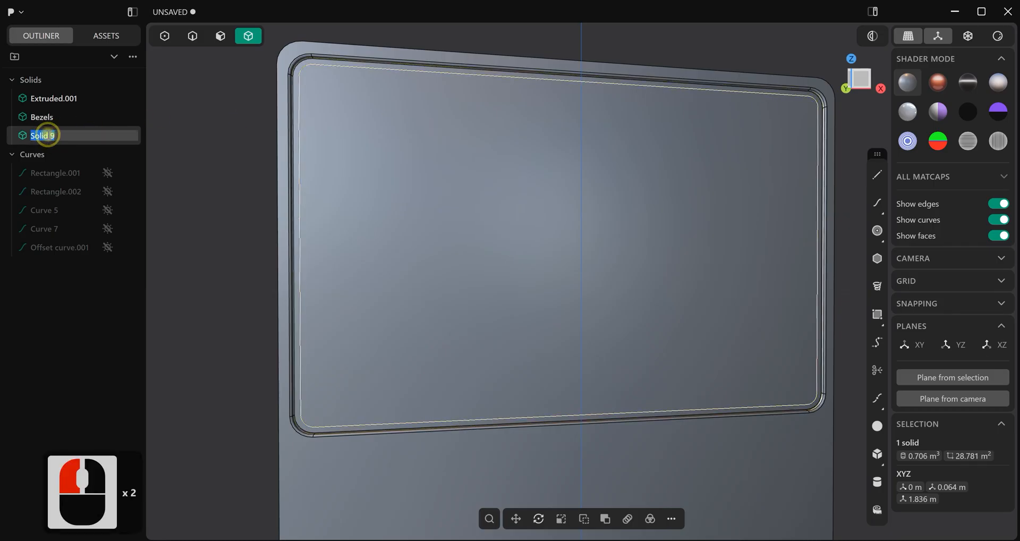
text(Screen)
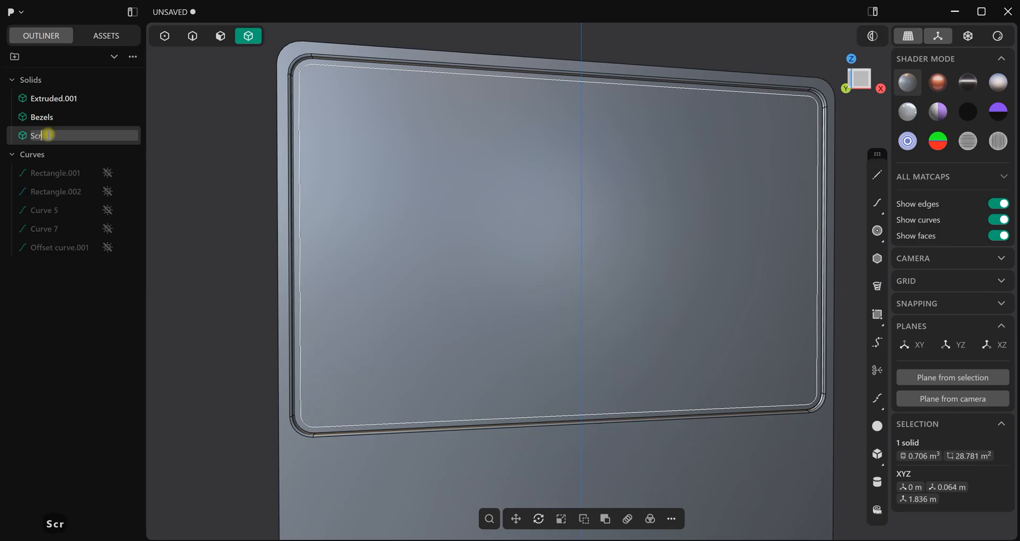
click(207, 154)
Inspect the console with edges hidden under the red matcap, and restore the default matcap
scroll(473, 273, down, 8)
middle_drag(473, 273, 544, 263)
key(ctrl+period)
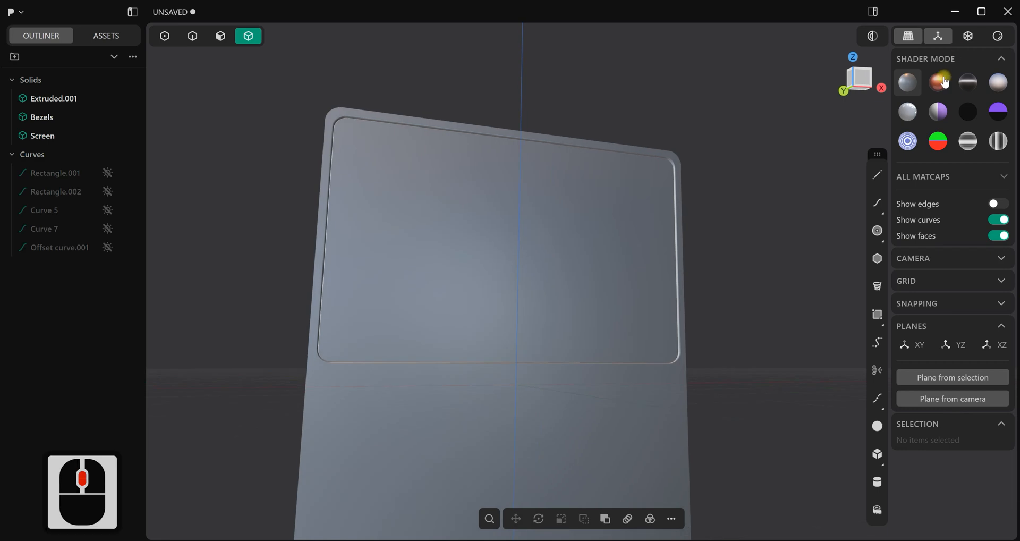
click(938, 82)
middle_drag(574, 177, 326, 87)
click(201, 43)
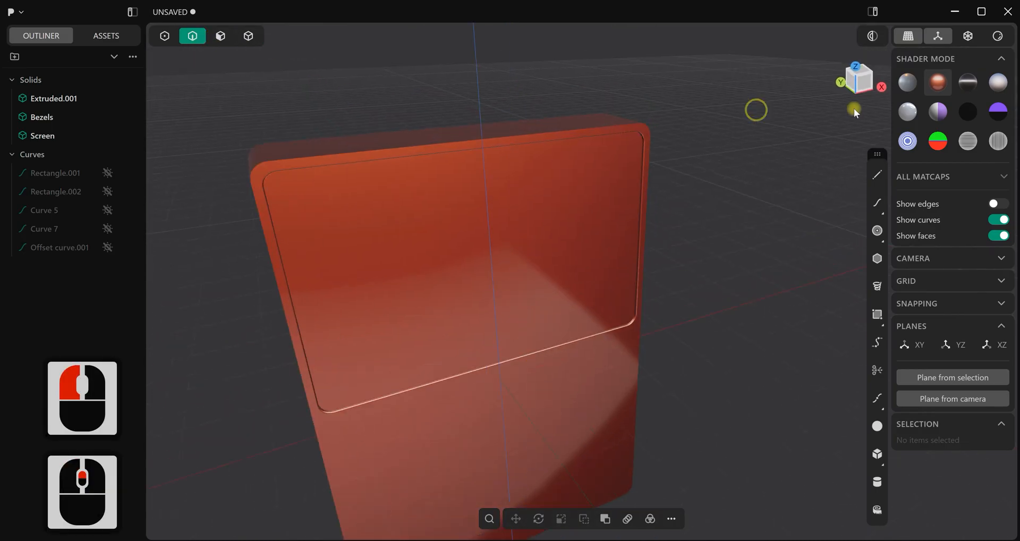
click(908, 83)
Chamfer the outer front edge loop of the console body by about 0.039 m
scroll(417, 196, up, 7)
mouse_move(349, 192)
middle_down()
mouse_move(445, 205)
mouse_move(450, 155)
middle_up()
key(ctrl+e)
scroll(433, 150, up, 2)
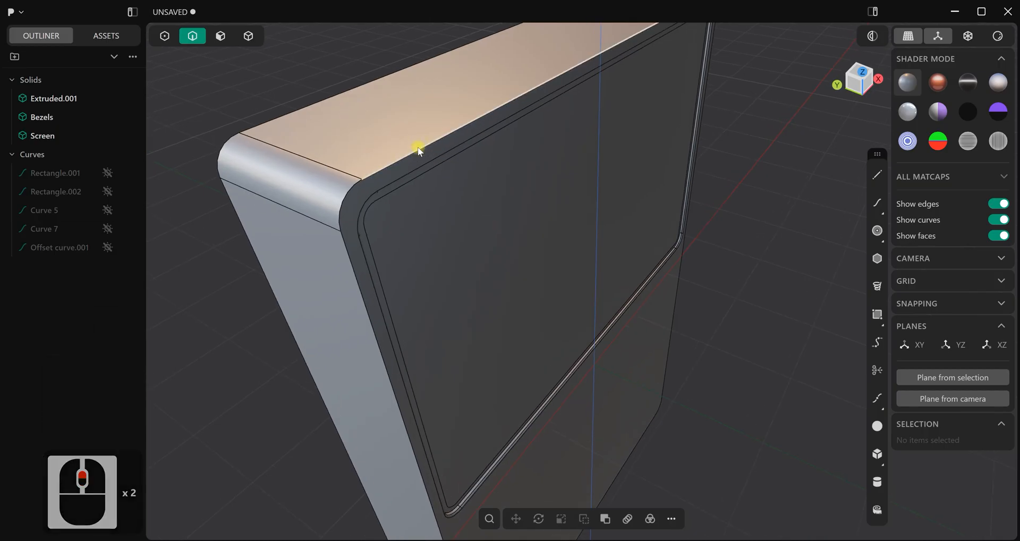
click(420, 150)
key(f)
drag(419, 148, 333, 100)
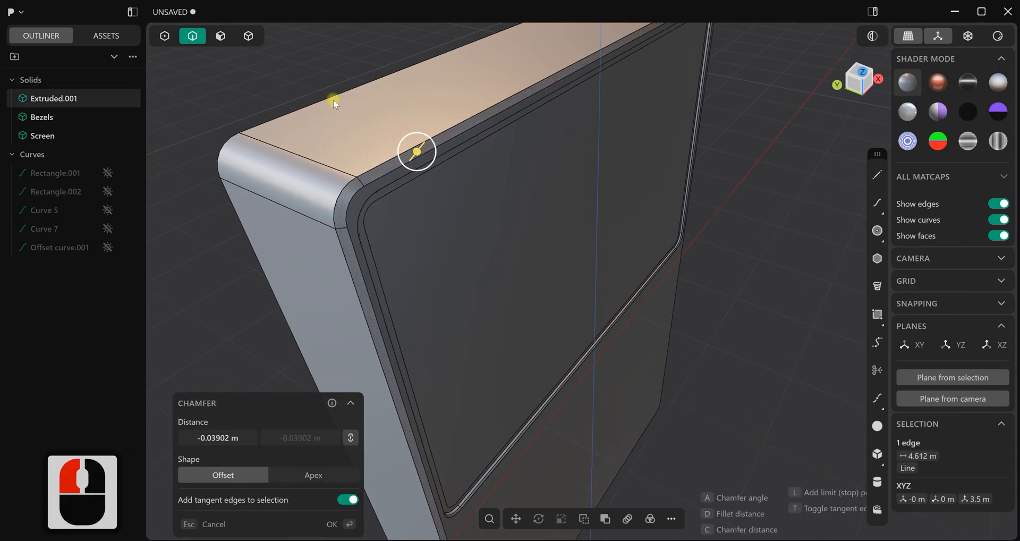
right_click(324, 56)
click(323, 56)
Fillet both edge loops of the body's front chamfer and check the result with edges hidden
scroll(343, 68, up, 3)
click(412, 171)
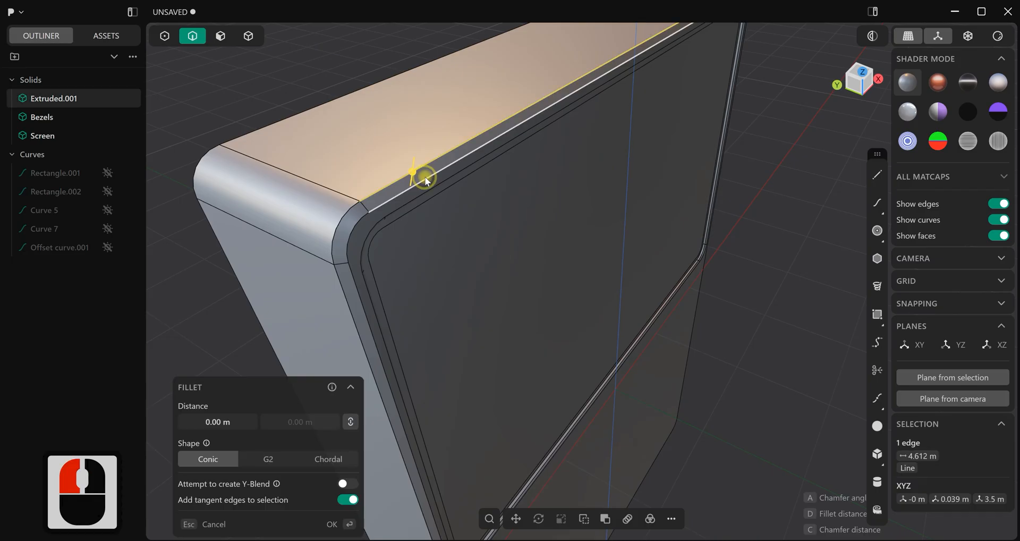
shift+click(425, 177)
drag(426, 177, 405, 137)
right_click(339, 57)
click(339, 57)
scroll(373, 120, down, 10)
middle_drag(522, 202, 530, 234)
scroll(555, 264, down, 4)
shift+middle_drag(538, 273, 563, 287)
key(ctrl+e)
Draw a circle about 1.05 m in diameter centred on the origin in the front view
key(1)
scroll(620, 254, up, 4)
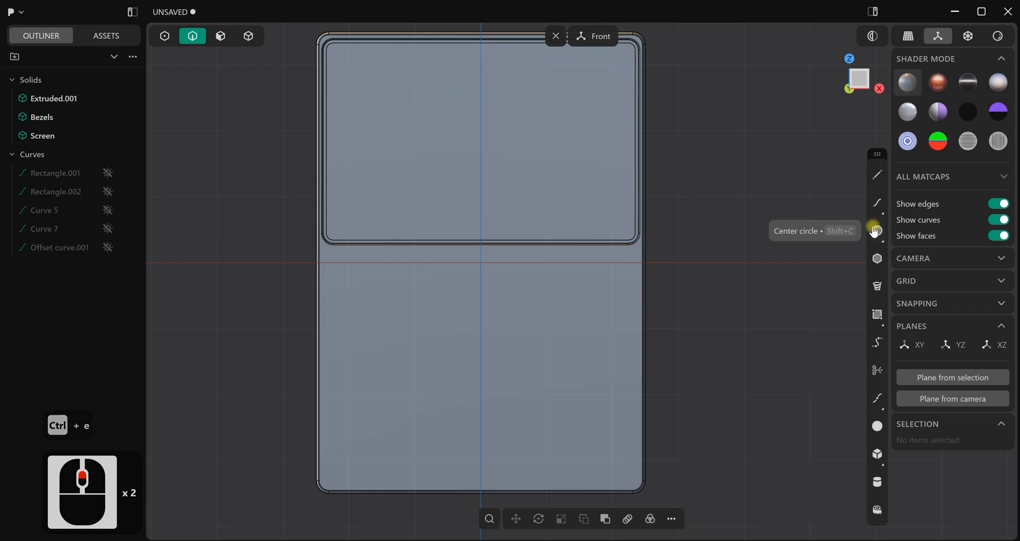
click(876, 231)
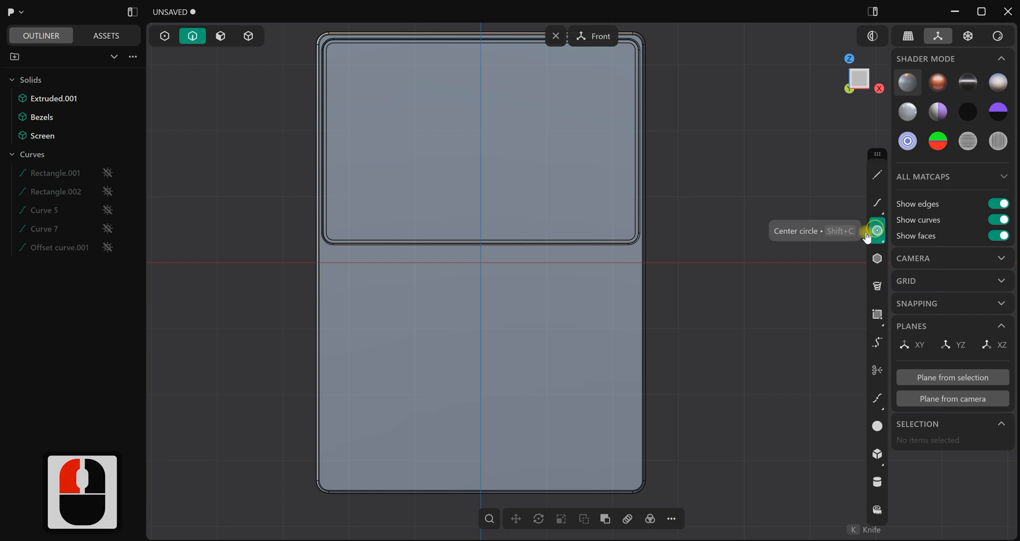
click(481, 262)
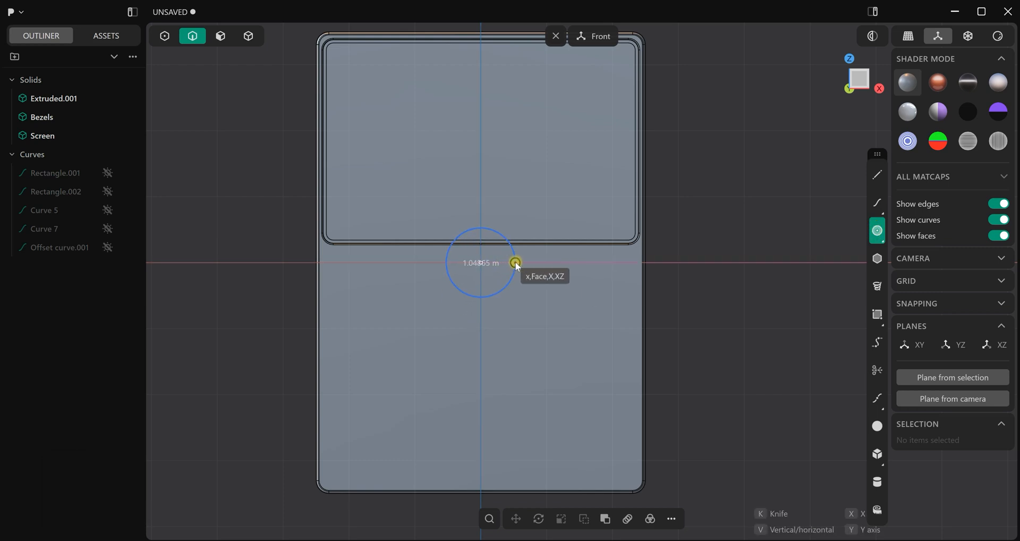
click(515, 262)
Move the circle to the lower left of the console front, at about X -1.387 m and Z -2.407 m
key(g)
key(g)
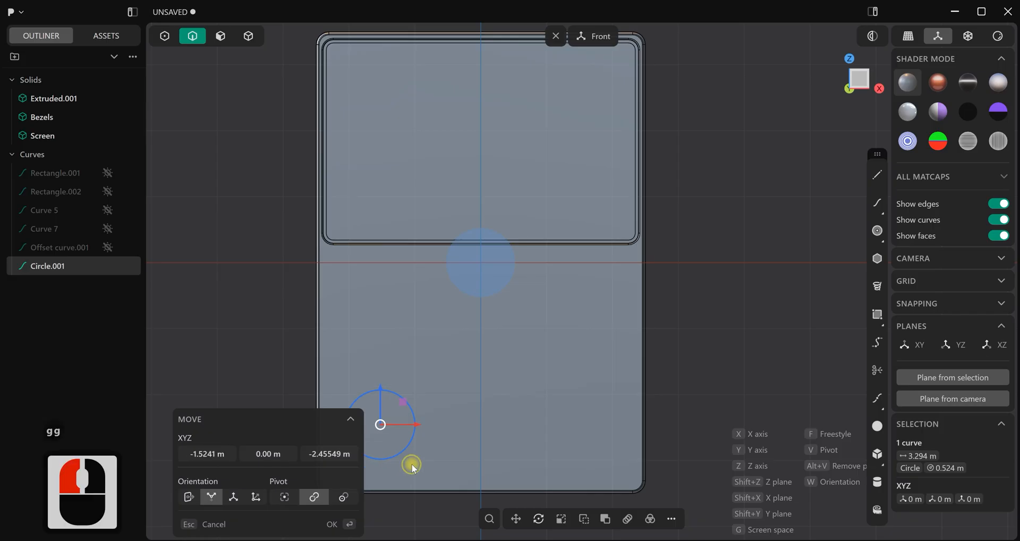
scroll(413, 464, up, 2)
shift+middle_drag(477, 410, 526, 337)
scroll(548, 392, down, 2)
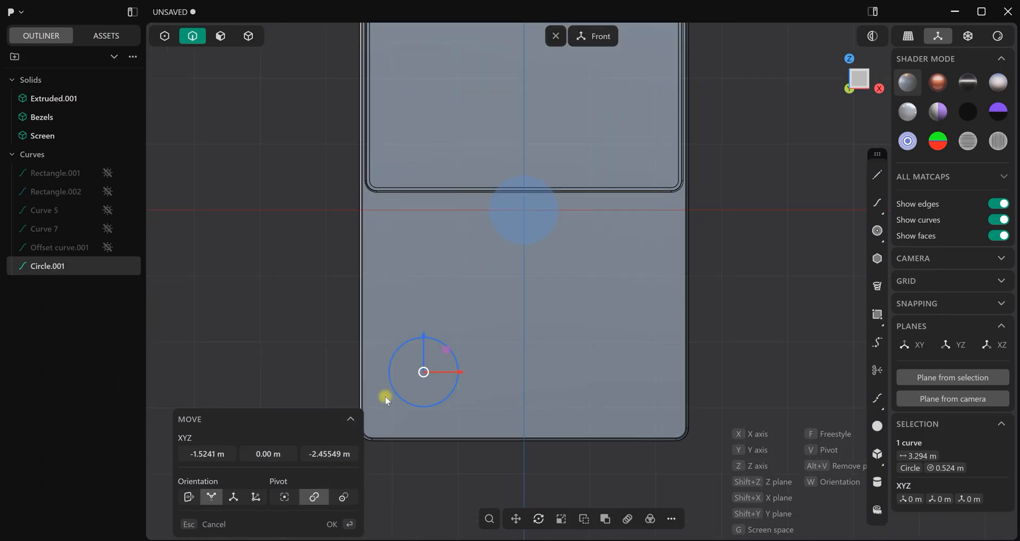
drag(462, 371, 470, 371)
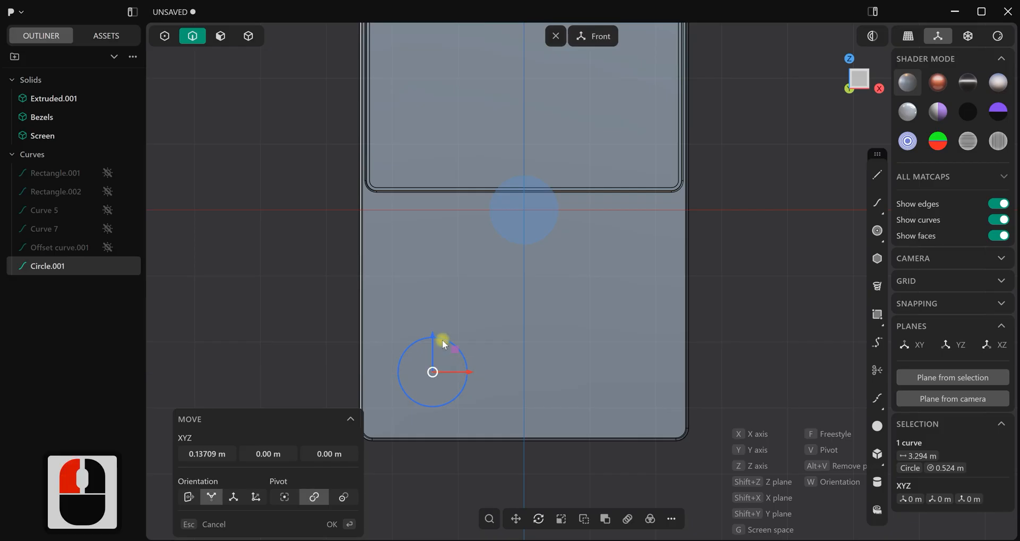
drag(433, 336, 433, 334)
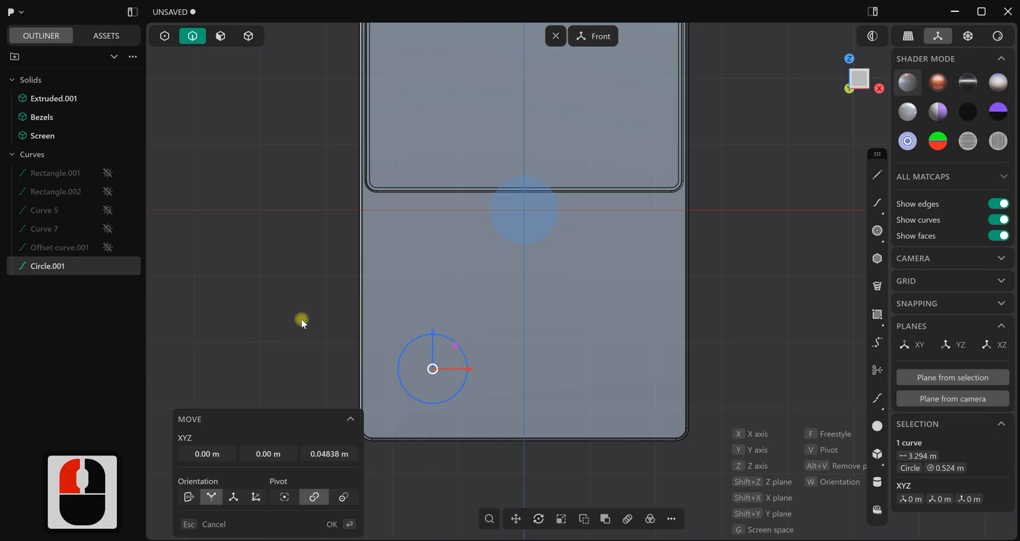
right_click(301, 320)
Imprint the circle onto the console body and hide the source curve
key(i)
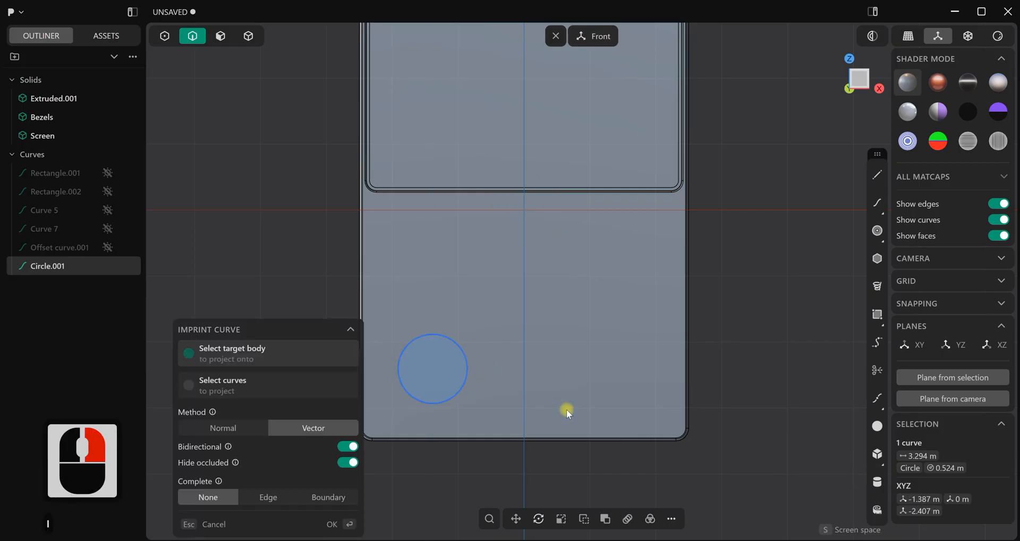
click(494, 369)
click(330, 528)
double_click(81, 261)
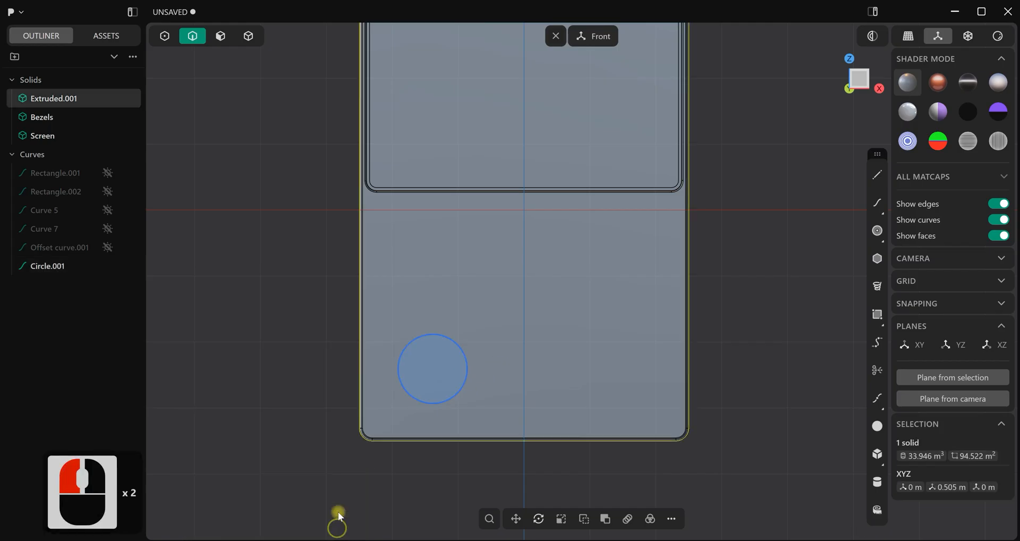
click(108, 266)
Push the imprinted circular face inward to form a round button recess in the console front
middle_drag(489, 396, 555, 384)
click(221, 36)
double_click(449, 390)
mouse_move(474, 399)
mouse_down()
mouse_move(456, 393)
mouse_move(465, 395)
mouse_up()
right_click(691, 289)
click(691, 289)
middle_drag(536, 304, 418, 283)
Fillet the outer rim edge of the round recess with a small radius
click(193, 36)
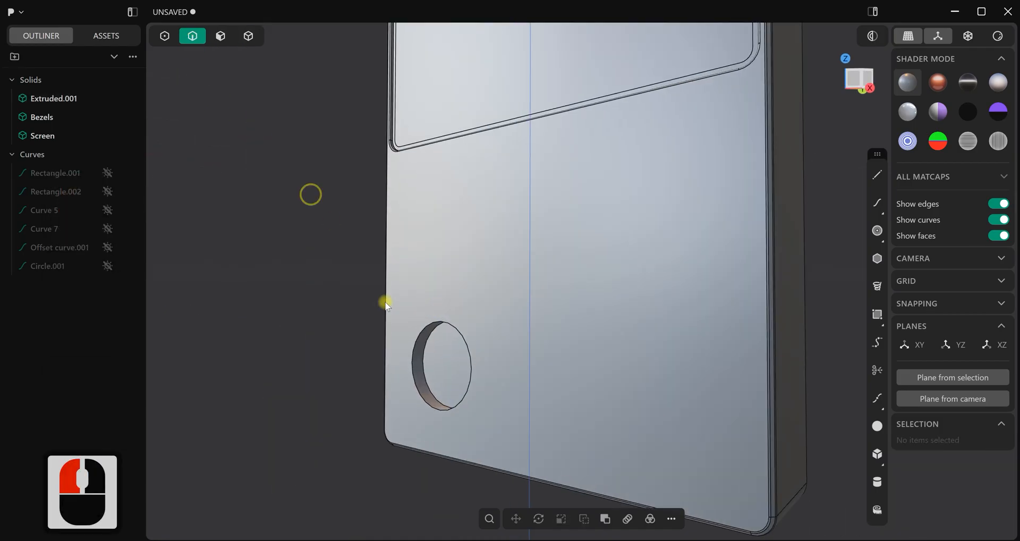
click(423, 399)
key(f)
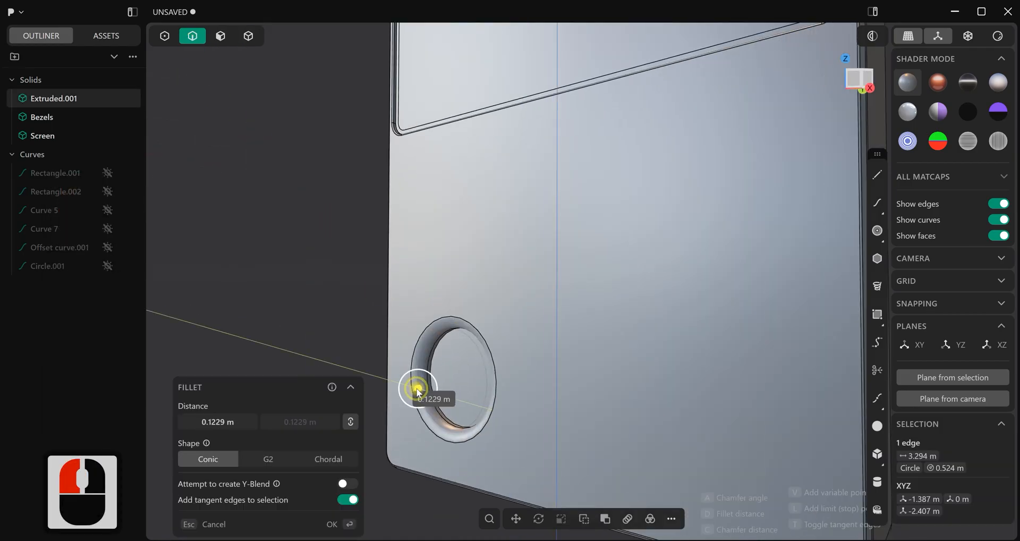
drag(419, 394, 418, 392)
right_click(308, 293)
click(309, 293)
scroll(351, 315, down, 3)
middle_drag(383, 332, 505, 391)
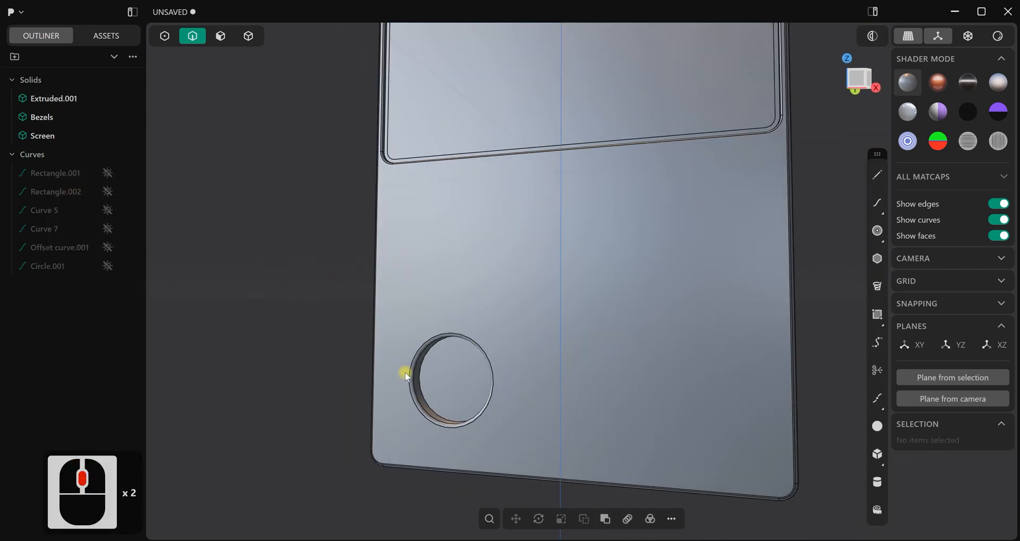
Duplicate the inner circular edge of the recess in place as a separate curve
click(420, 381)
key(f)
key(ctrl+d)
middle_drag(477, 391, 699, 310)
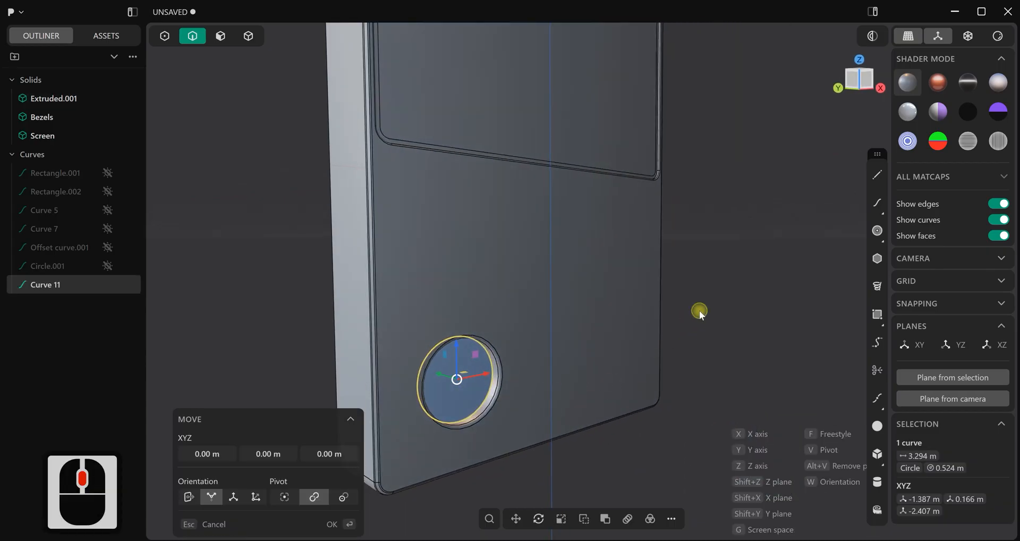
click(633, 279)
Extrude the circular region inside the recess about 0.061 m into the body as a separate solid
click(220, 34)
scroll(463, 396, up, 2)
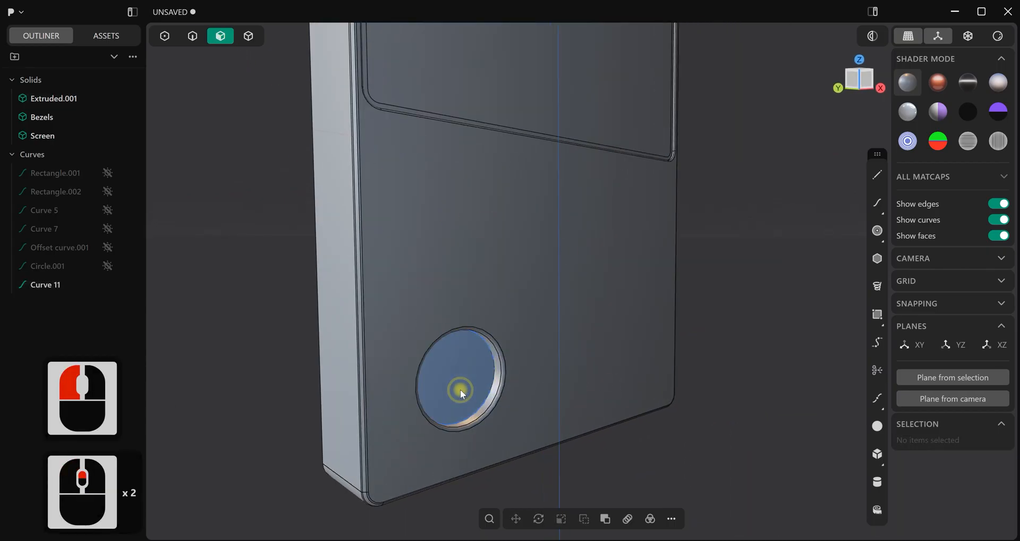
click(460, 389)
key(e)
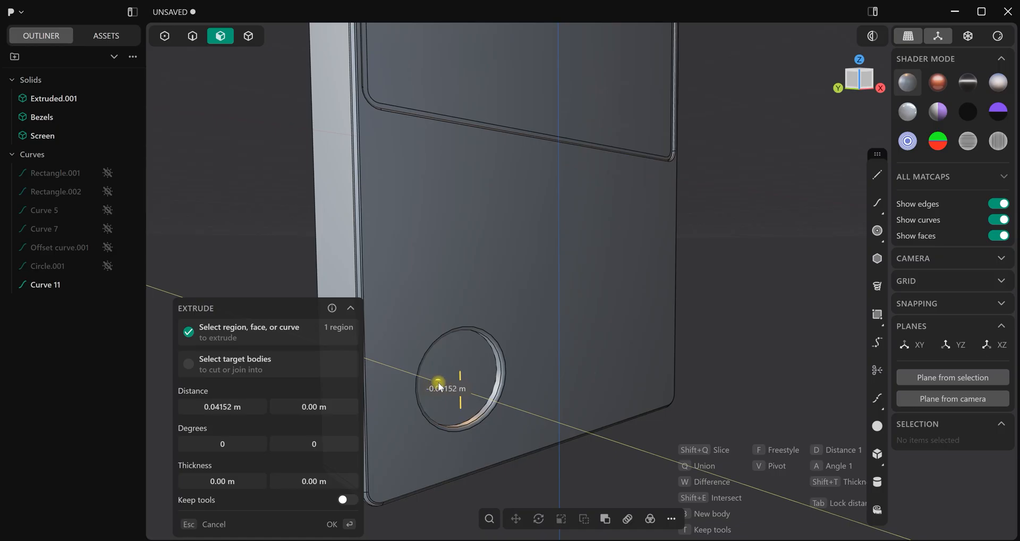
click(439, 383)
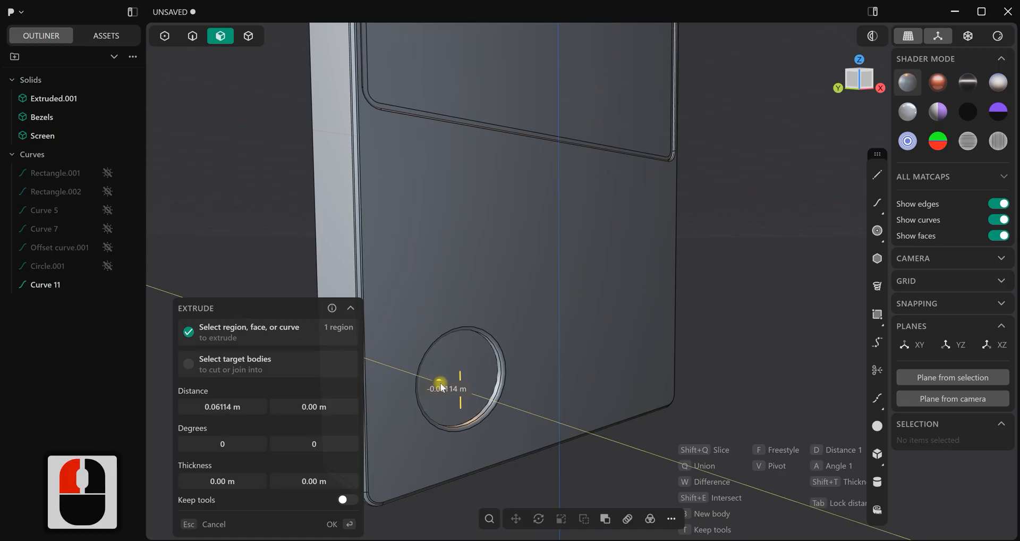
click(713, 318)
Move the duplicated circle curve out in front of the recess along Y, to about Y -0.281 m
click(46, 303)
middle_drag(547, 423, 563, 429)
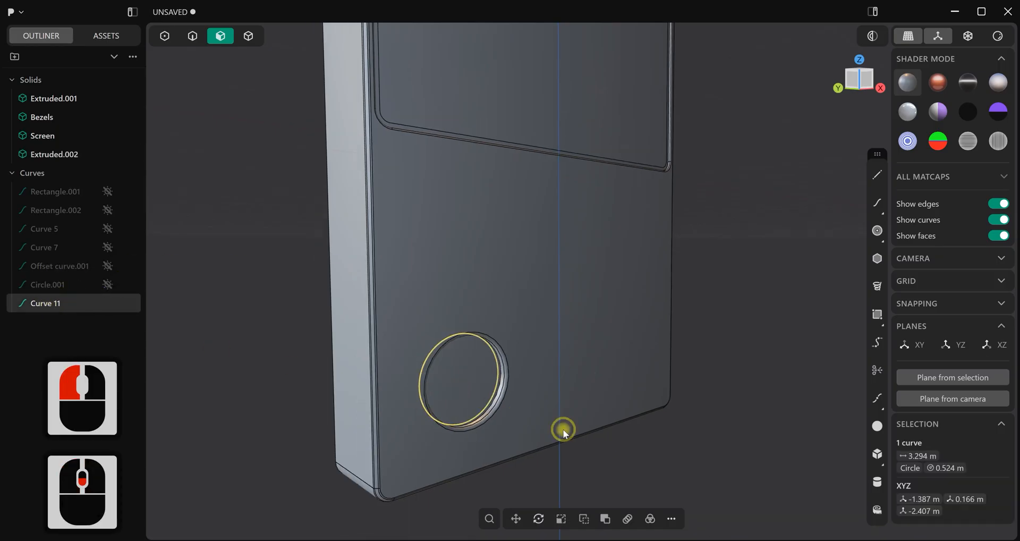
key(g)
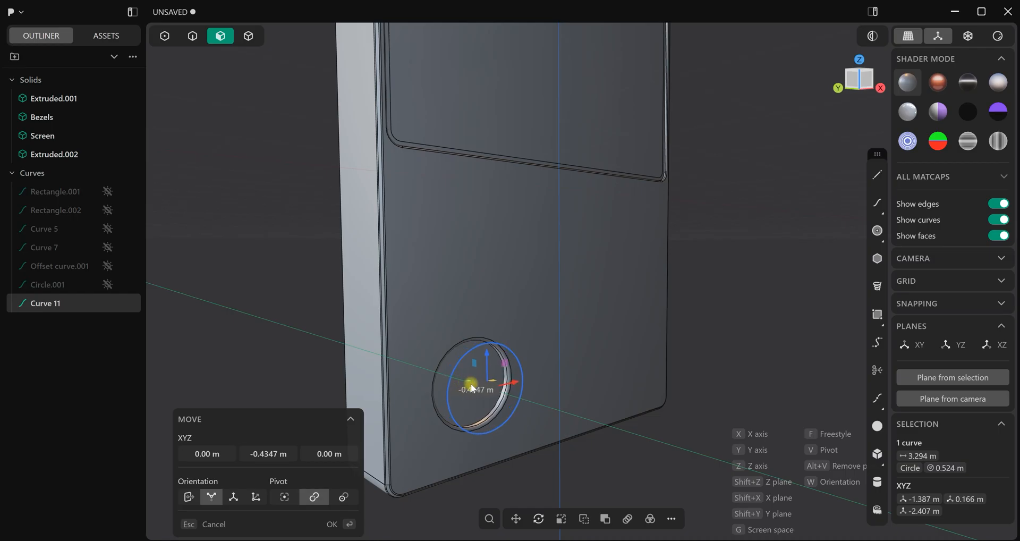
click(730, 309)
Scale the circle curve in front of the recess uniformly by about 0.927
key(1)
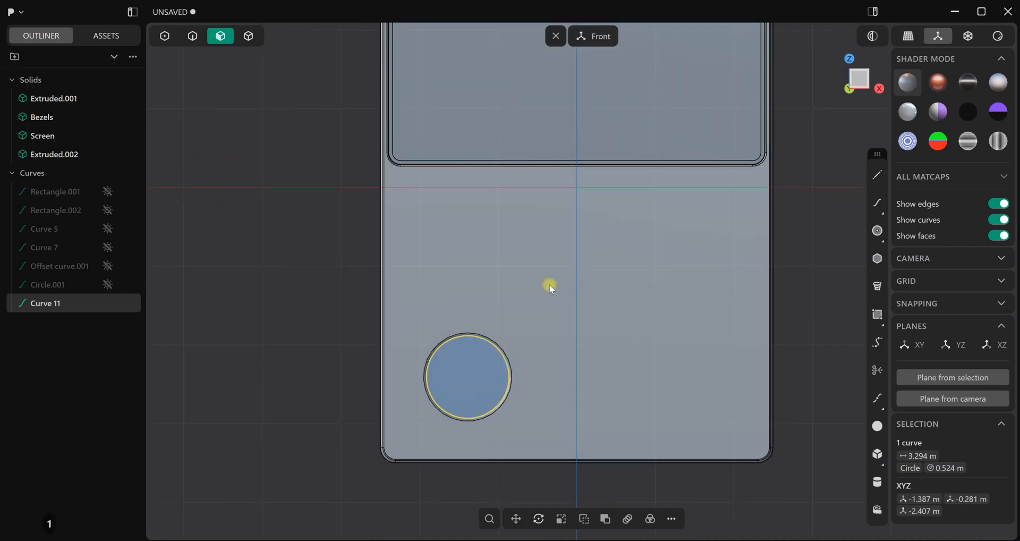
scroll(560, 372, up, 4)
key(s)
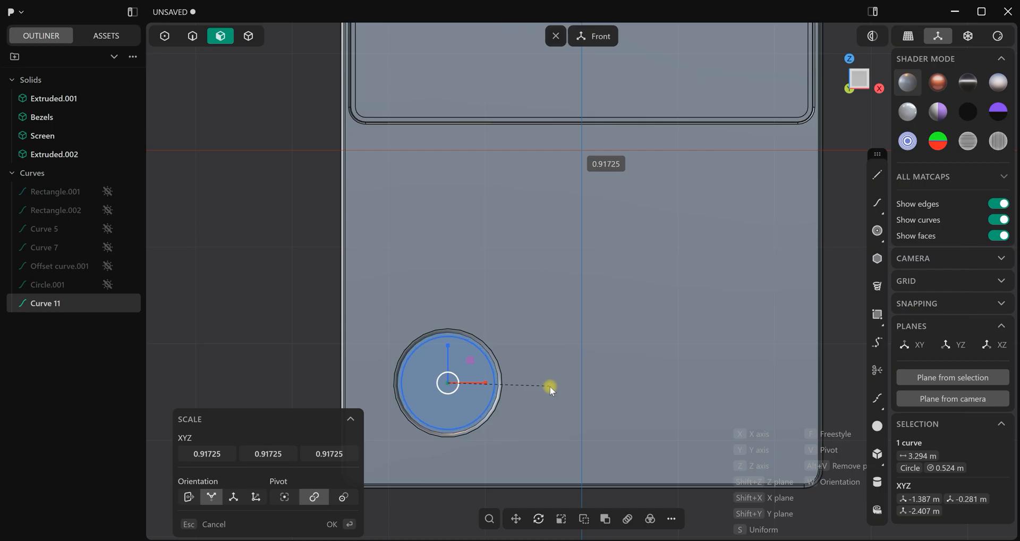
click(551, 386)
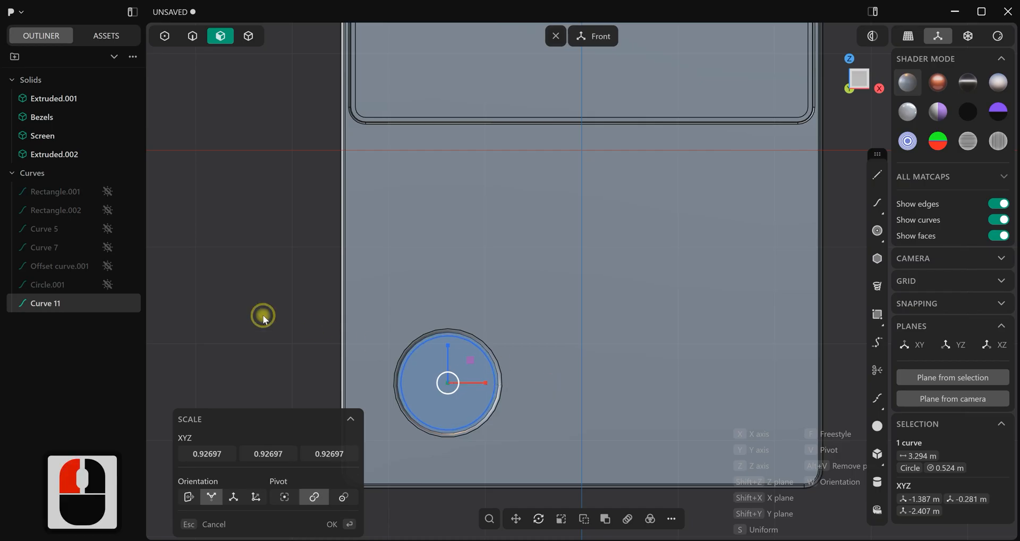
right_click(263, 315)
Duplicate the scaled circle and place the copy closer to the recess, at about Y -0.14 m
scroll(430, 367, down, 4)
middle_drag(439, 372, 538, 389)
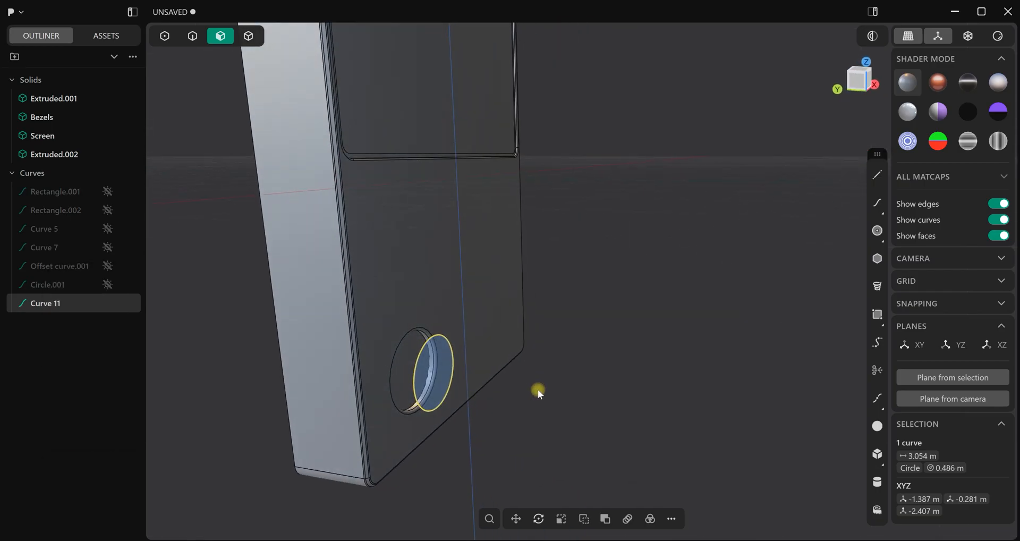
key(shift+d)
drag(404, 369, 395, 369)
right_click(572, 321)
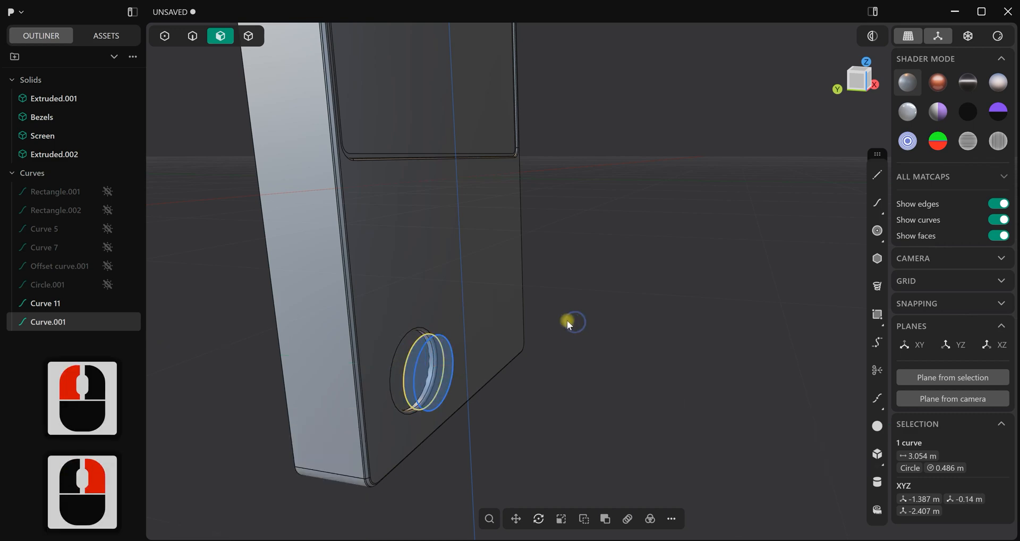
Loft between the two circle curves in front of the recess to form the button's side wall
scroll(508, 355, up, 4)
scroll(509, 356, up, 3)
mouse_move(509, 355)
middle_down()
mouse_move(518, 369)
mouse_move(506, 366)
middle_up()
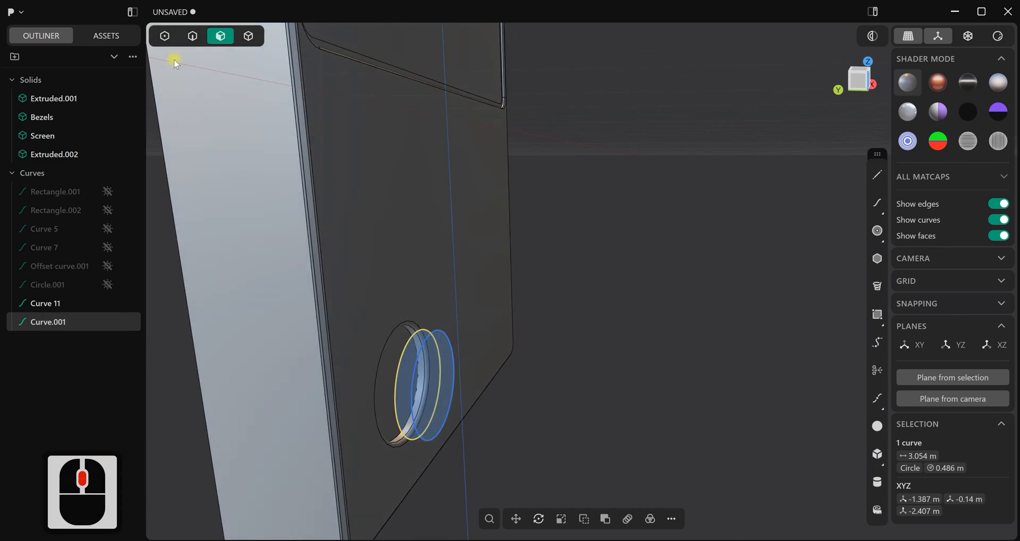
click(194, 37)
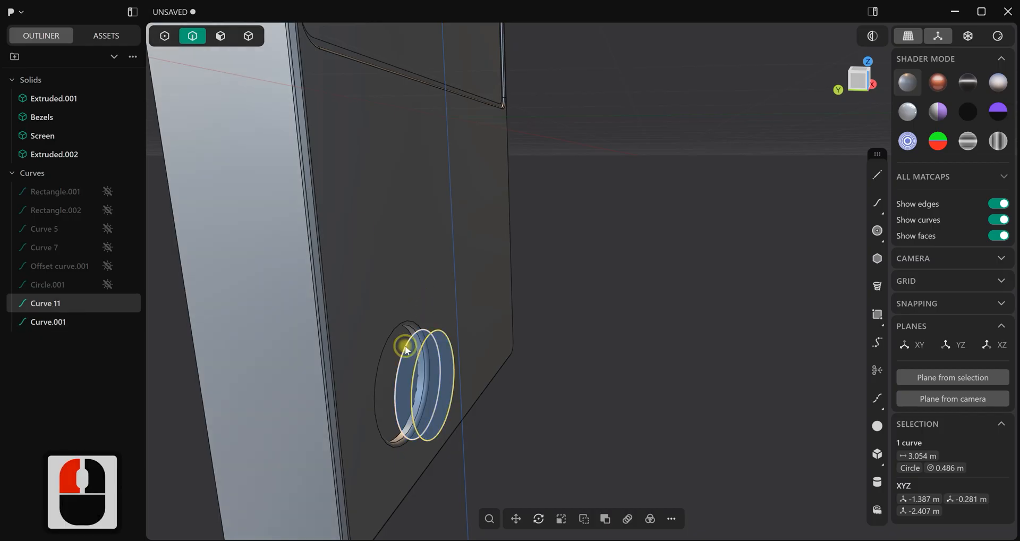
shift+click(452, 338)
scroll(620, 307, down, 2)
shift+middle_drag(620, 308, 619, 291)
key(l)
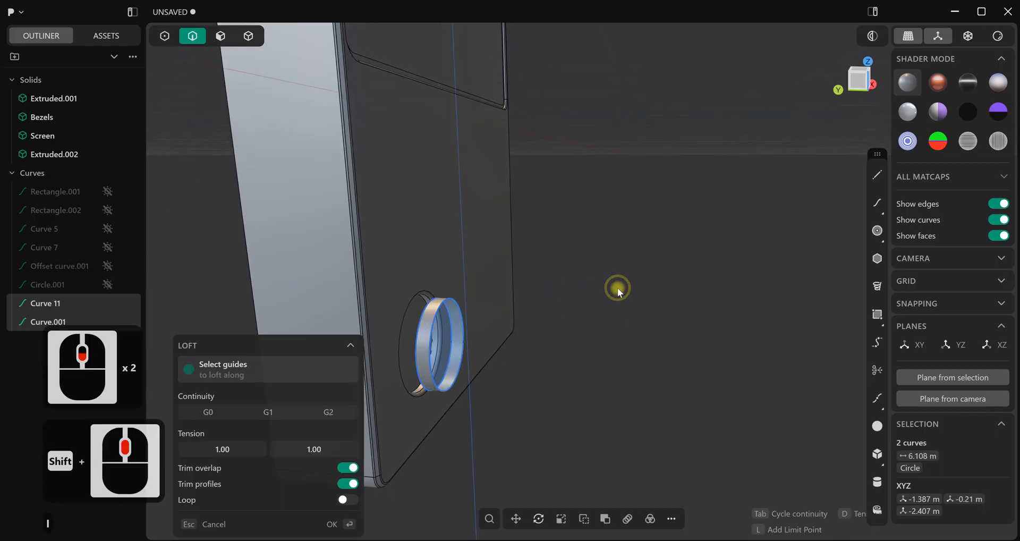
click(355, 527)
Patch the front and rear openings of the lofted button wall
scroll(458, 348, up, 3)
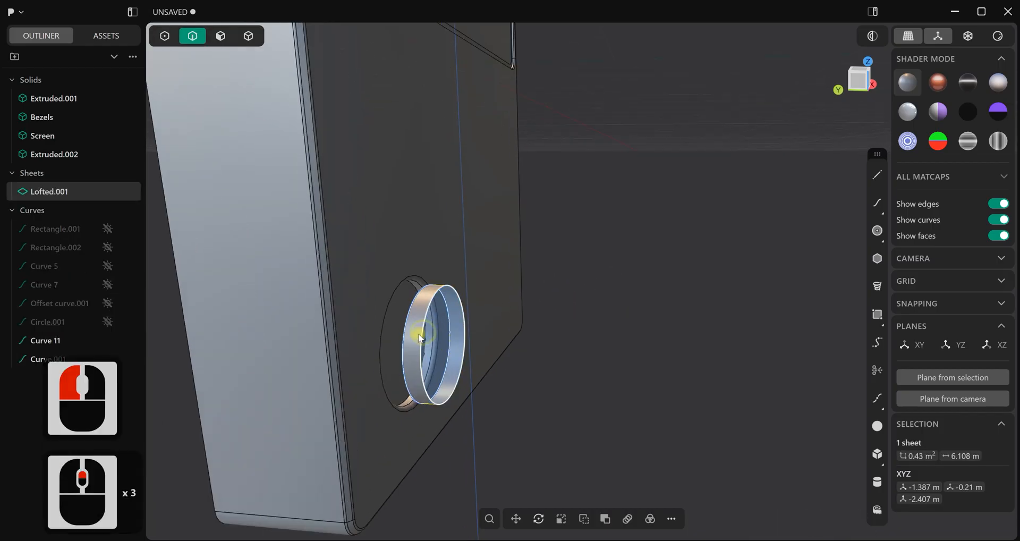
click(421, 334)
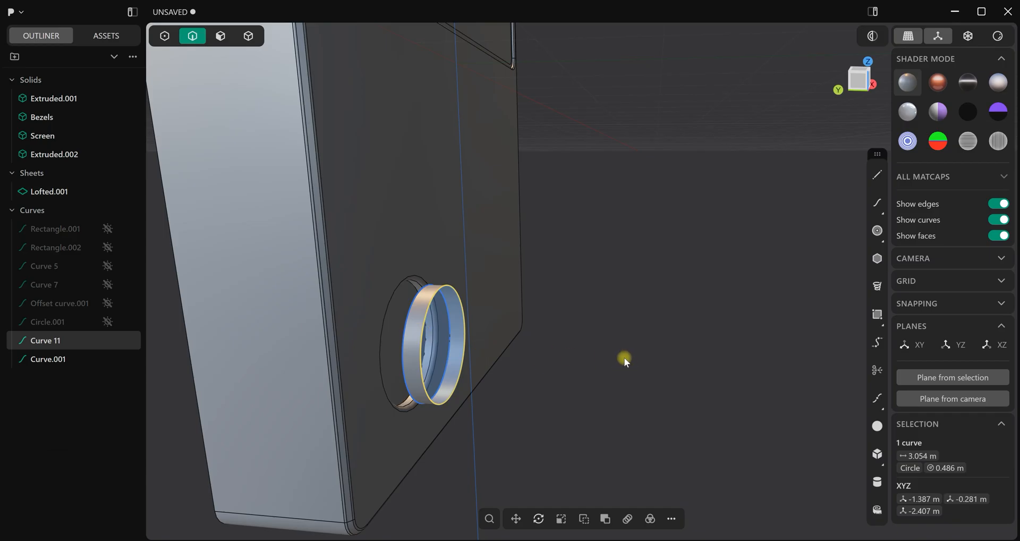
key(j)
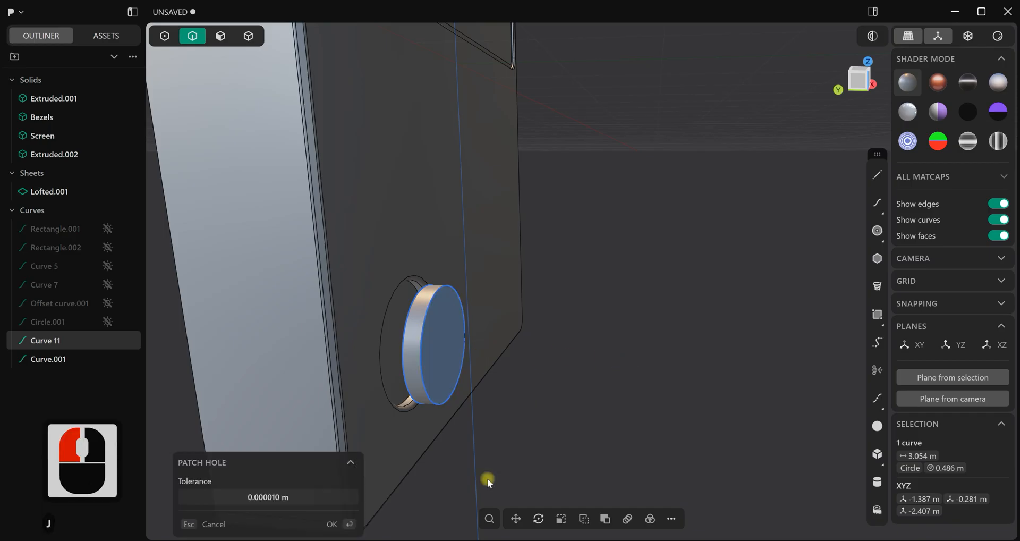
click(351, 522)
mouse_move(507, 364)
middle_down()
mouse_move(533, 364)
mouse_move(524, 363)
middle_up()
click(521, 352)
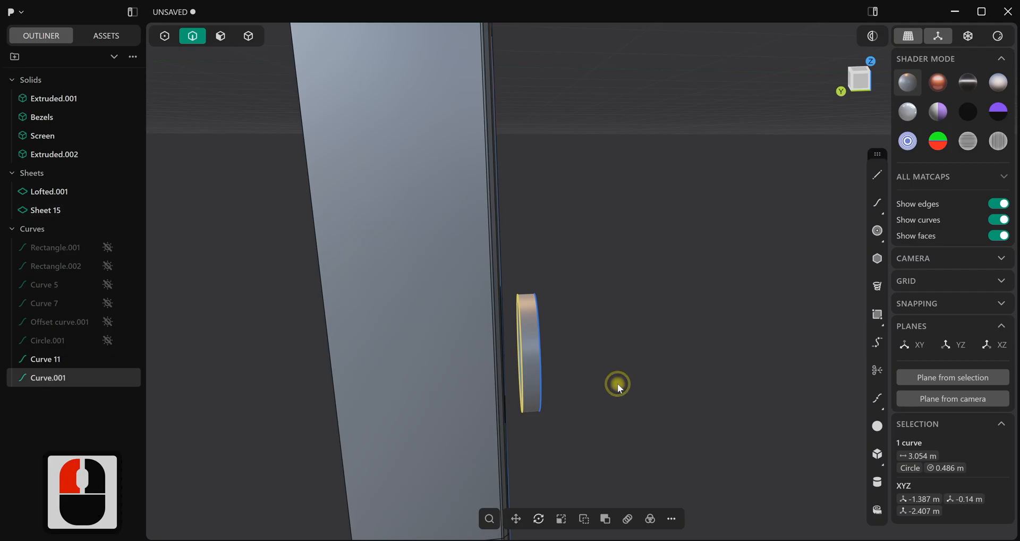
key(j)
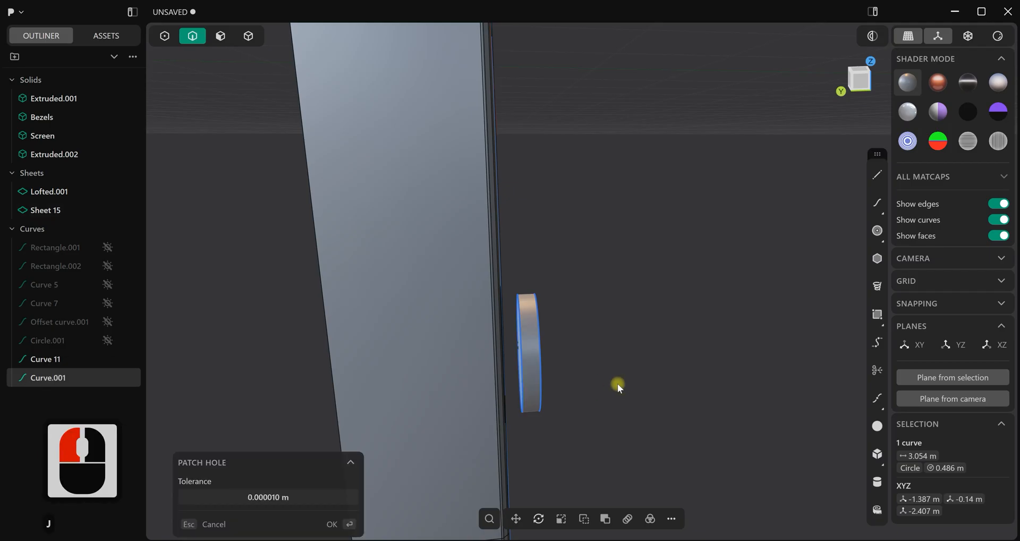
click(337, 524)
click(598, 309)
Hide the two circle curves used for the button loft
middle_drag(611, 297, 549, 296)
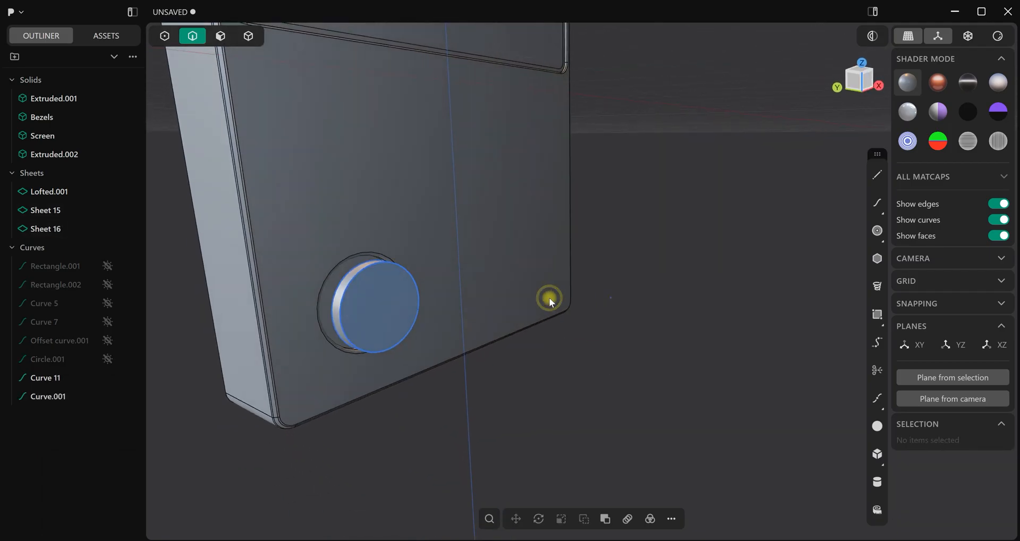
click(31, 396)
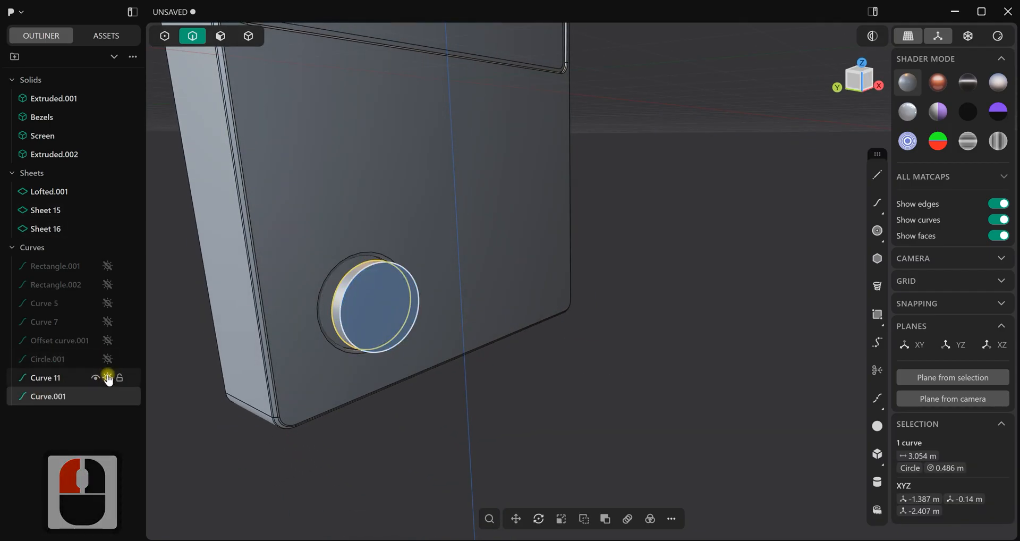
click(107, 378)
click(107, 396)
double_click(53, 399)
Group all the curves and rename the group as Curves
shift+click(48, 266)
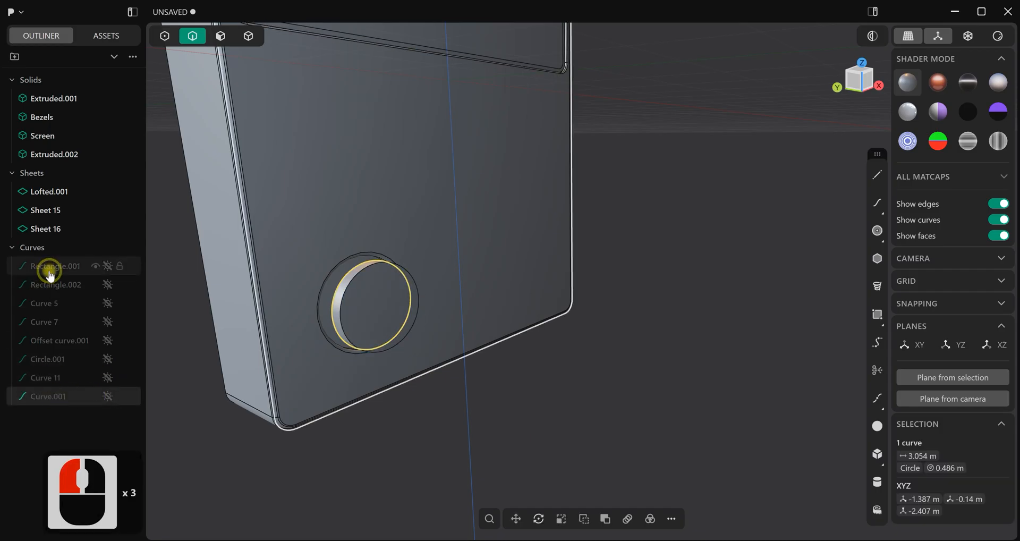
key(ctrl+g)
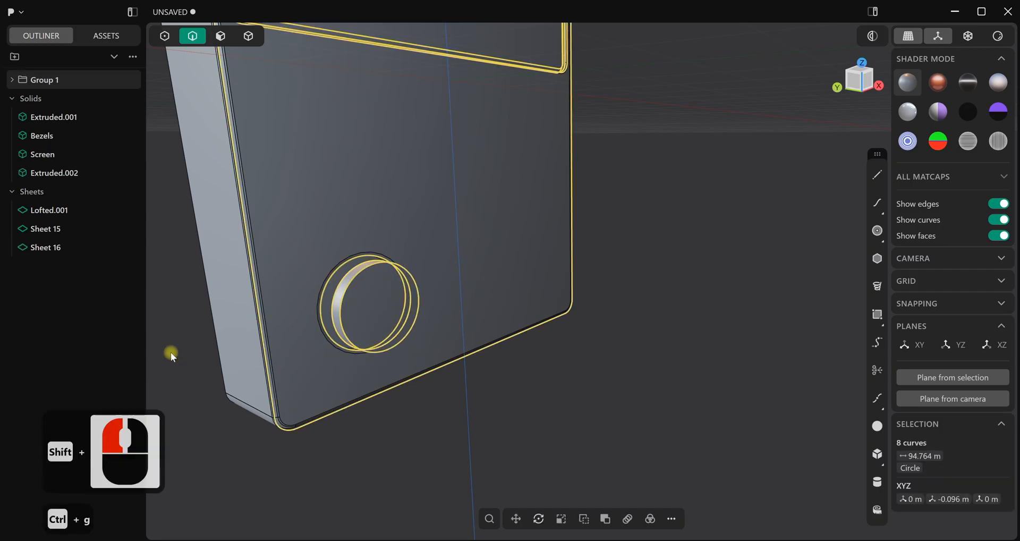
double_click(57, 80)
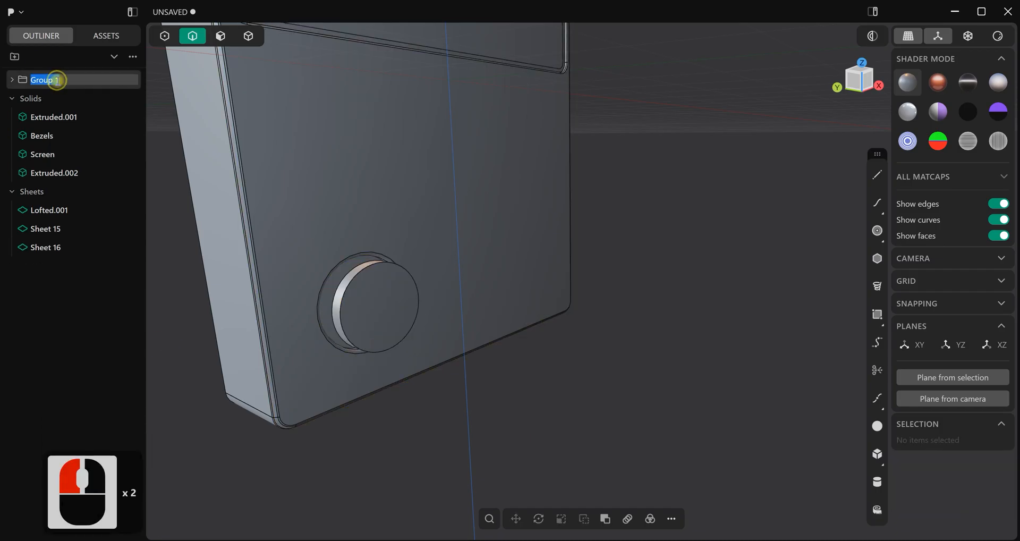
text(curves)
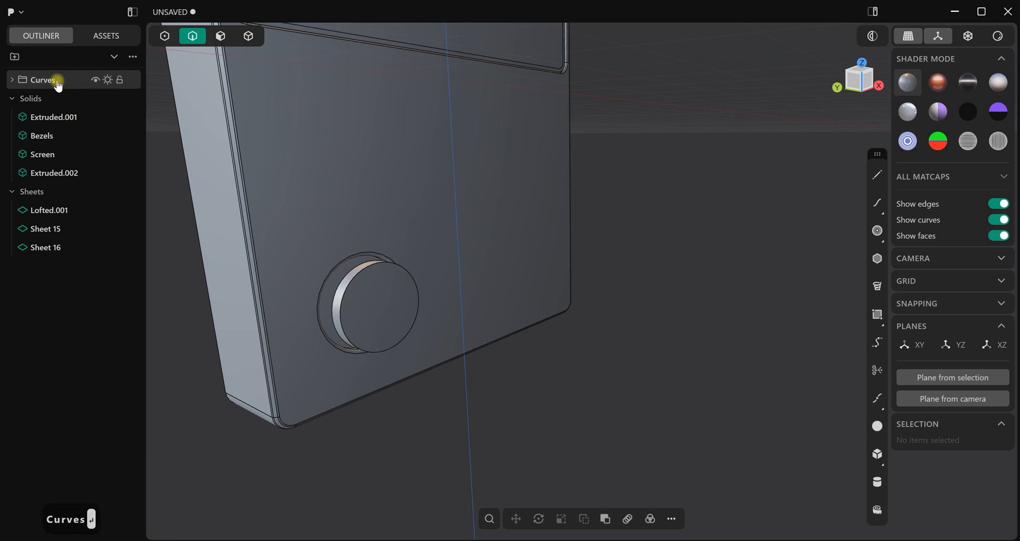
Join the lofted wall and the two patch sheets of the button into one solid
middle_drag(273, 269, 321, 212)
click(249, 36)
click(399, 263)
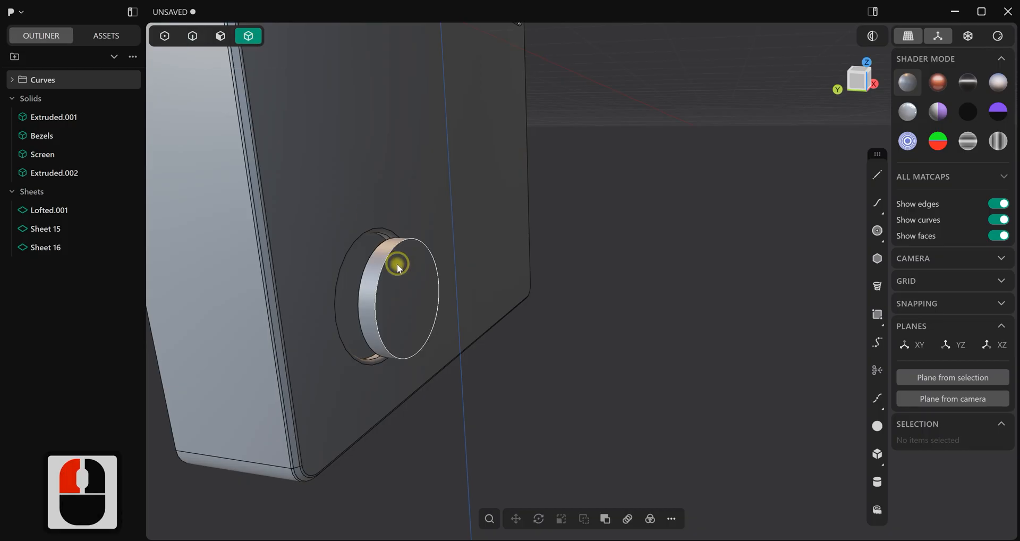
click(46, 248)
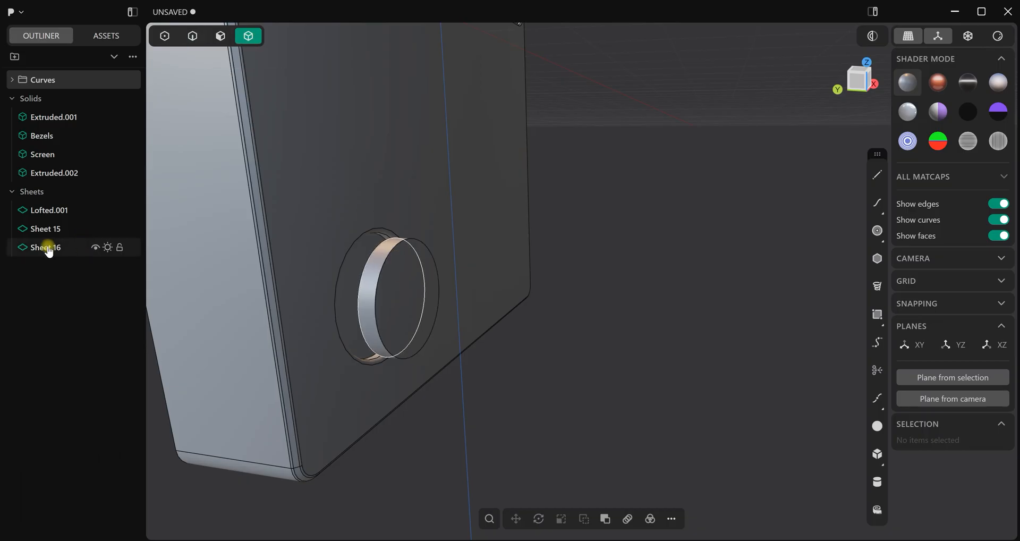
shift+click(53, 213)
key(j)
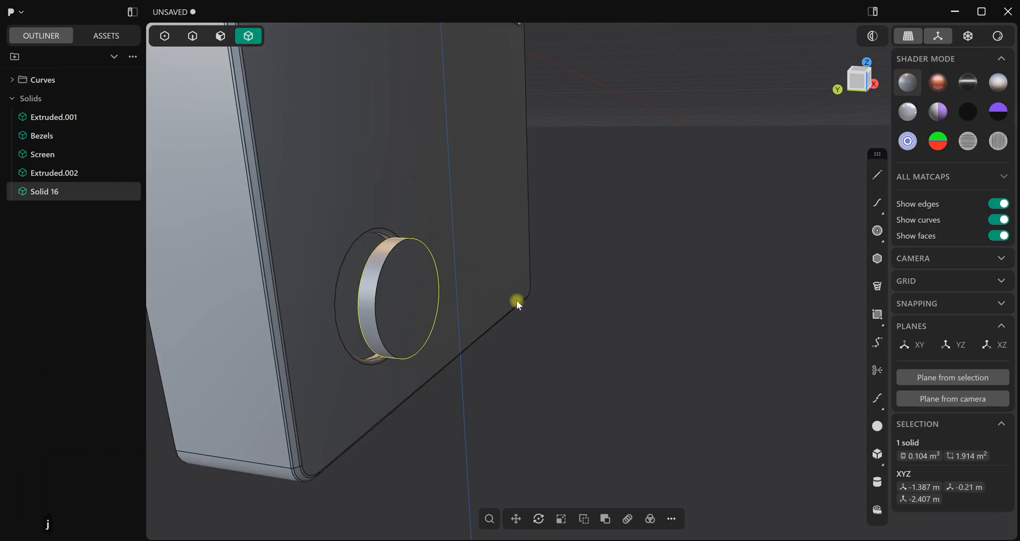
Isolate the button disc, duplicate its rear rim edge as a curve, and scale the copy down uniformly to about 0.24 m radius
key(slash)
middle_drag(549, 320, 426, 216)
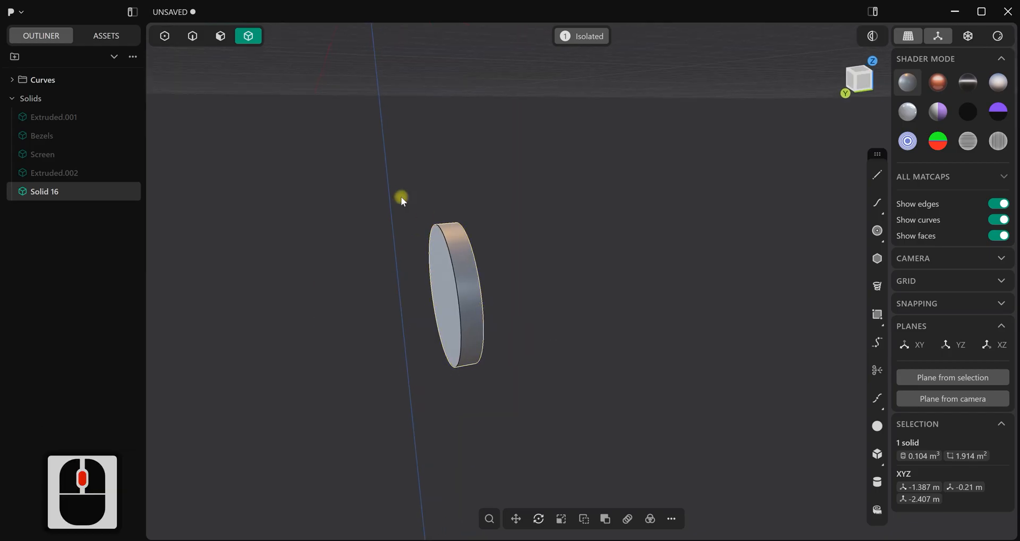
middle_drag(461, 266, 460, 266)
click(199, 39)
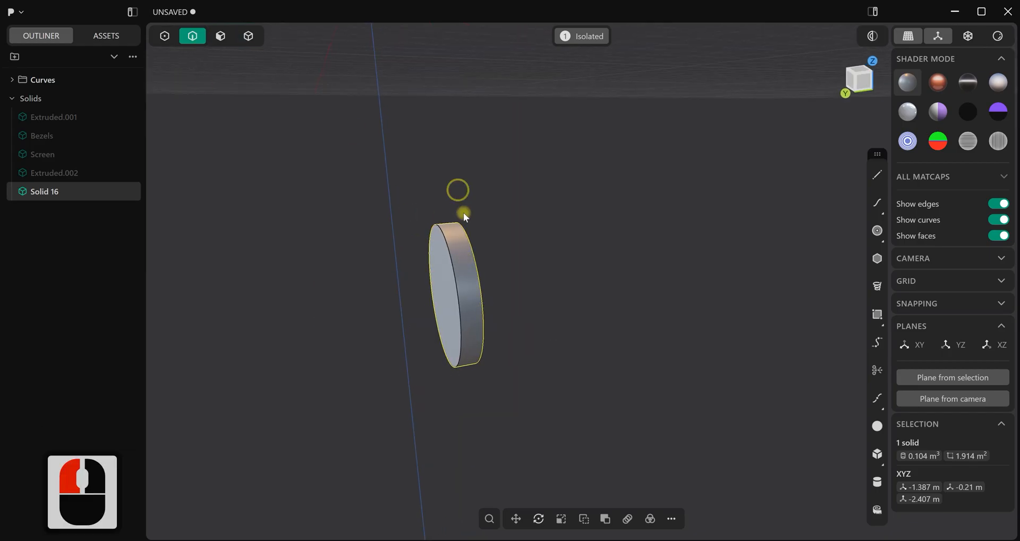
click(455, 263)
alt+click(455, 263)
key(shift+d)
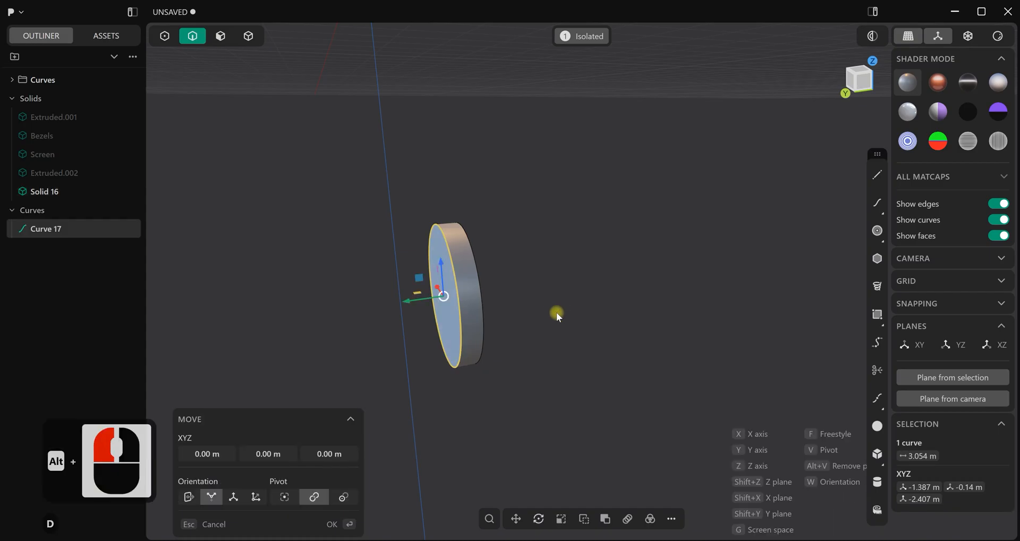
key(s)
key(s)
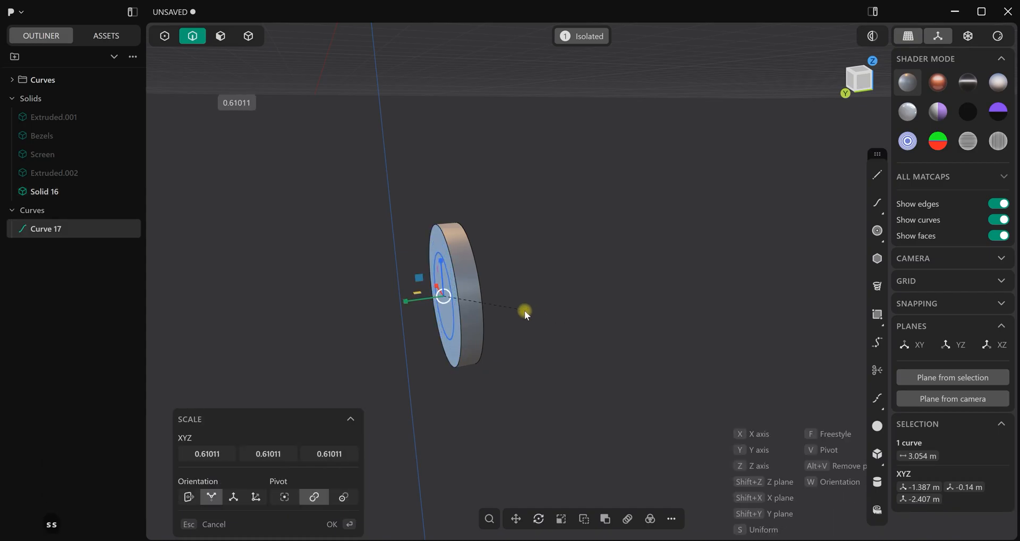
click(510, 308)
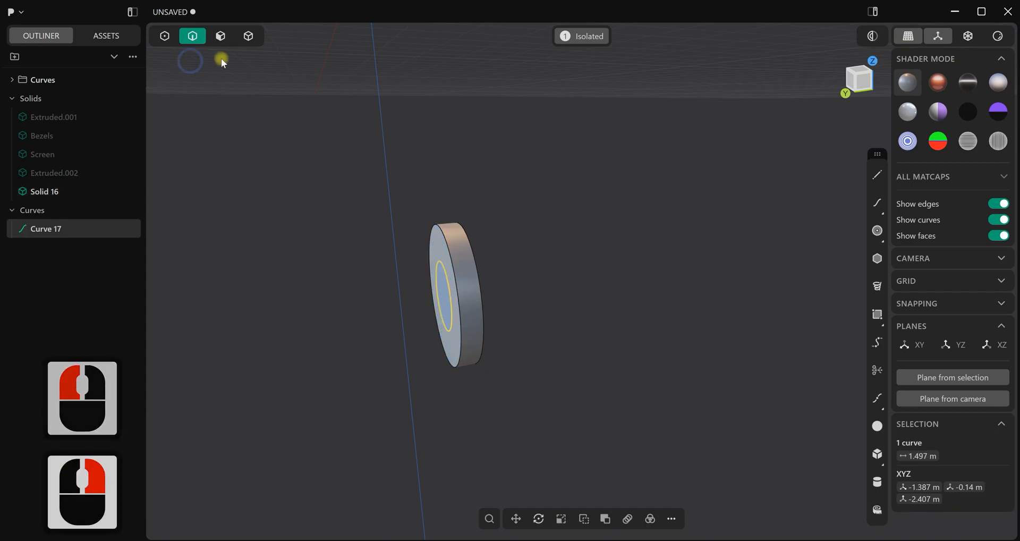
Extrude the inner circle region backward about 0.3 m as a separate stem body, and hide its source curve
click(221, 36)
click(438, 292)
key(e)
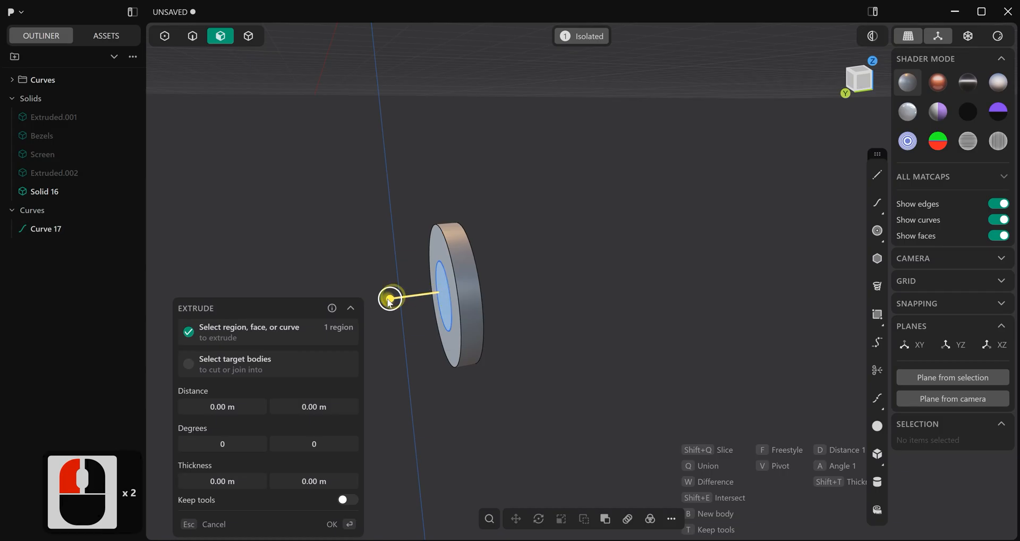
click(348, 311)
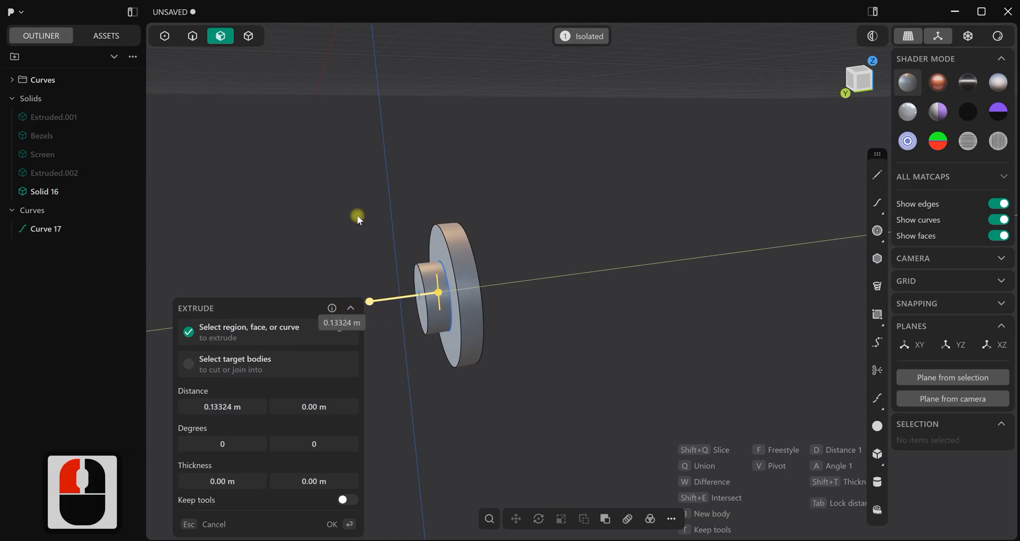
click(322, 224)
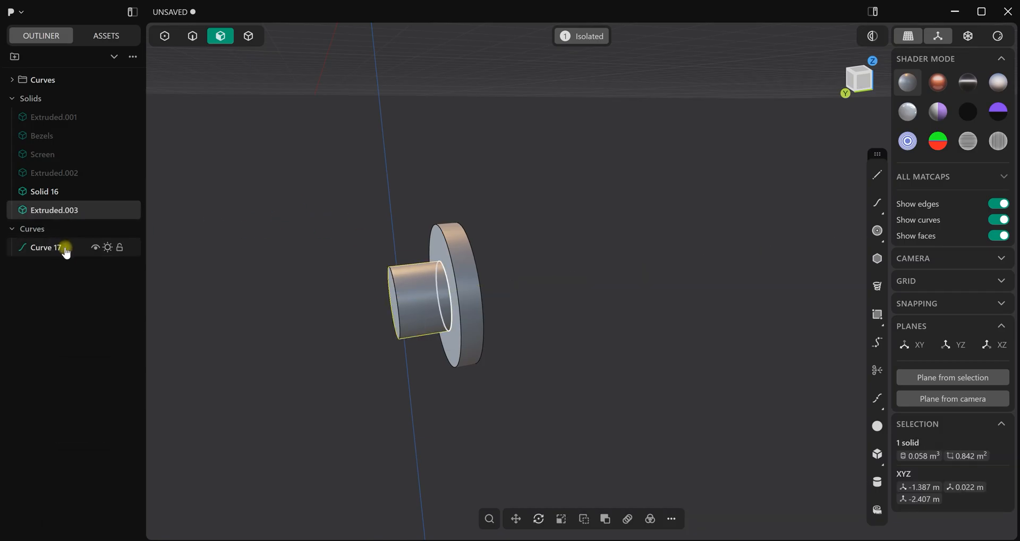
click(211, 263)
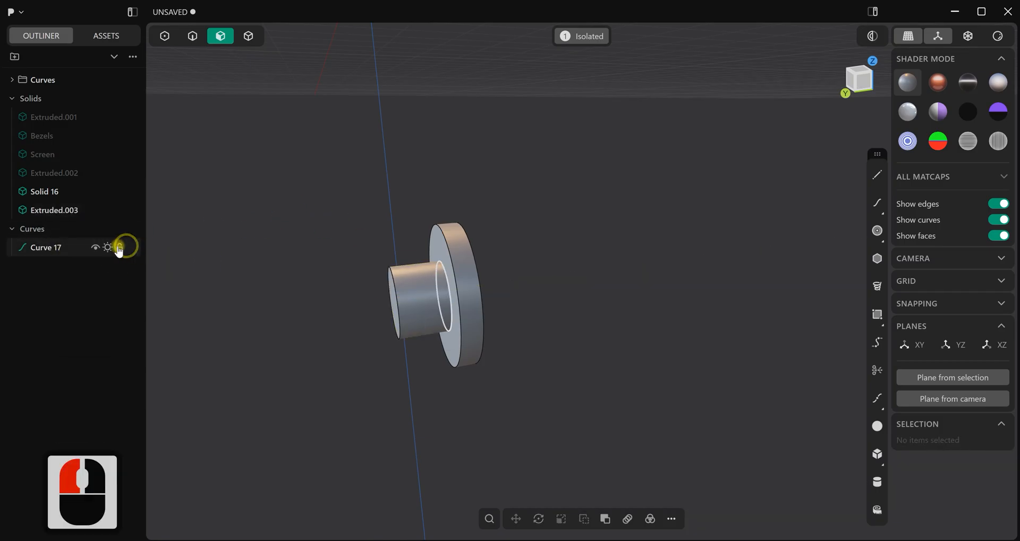
click(108, 248)
Fillet the front and rear rim edges of the button disc
middle_drag(432, 253, 442, 256)
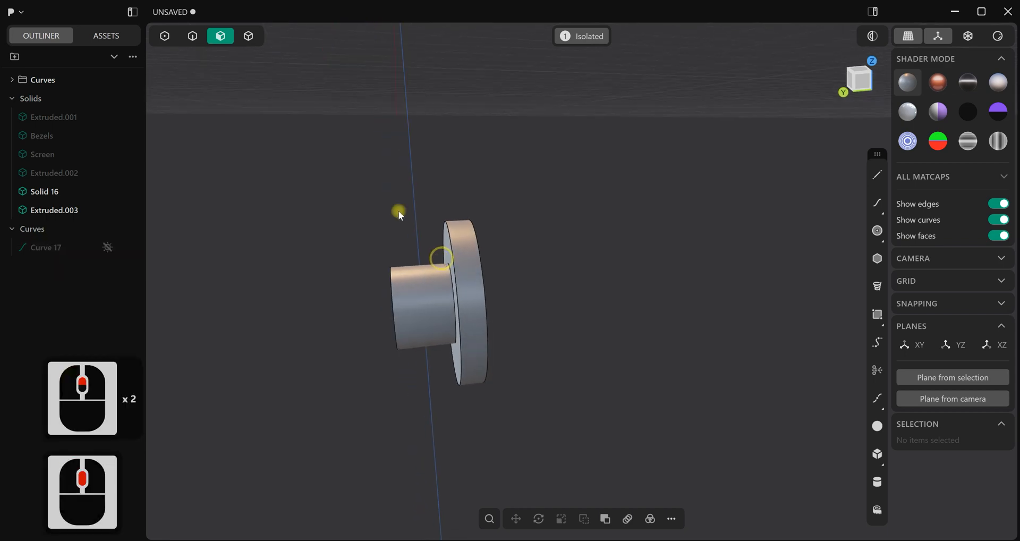
click(192, 36)
scroll(468, 286, up, 3)
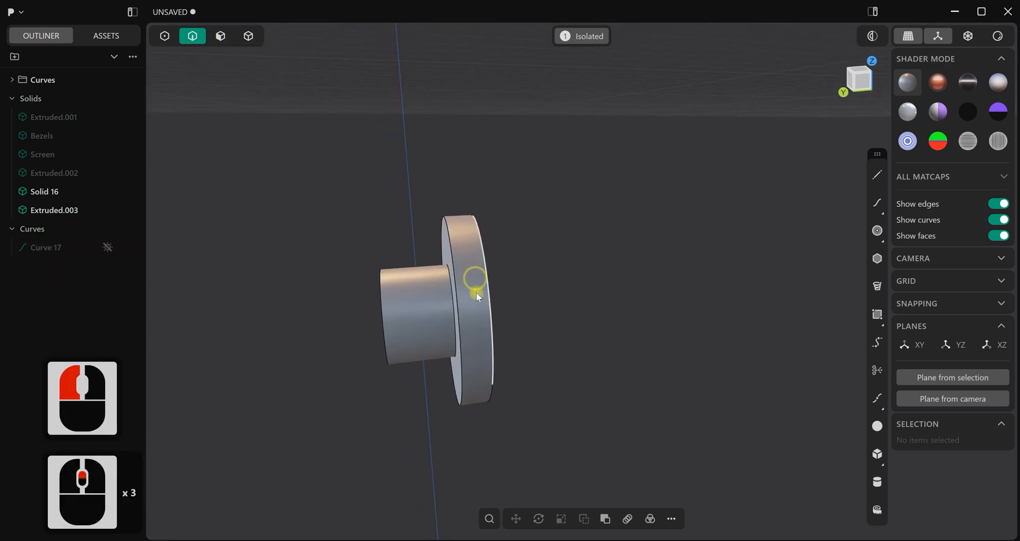
click(457, 285)
shift+click(486, 292)
middle_drag(485, 292, 488, 291)
click(489, 292)
click(492, 292)
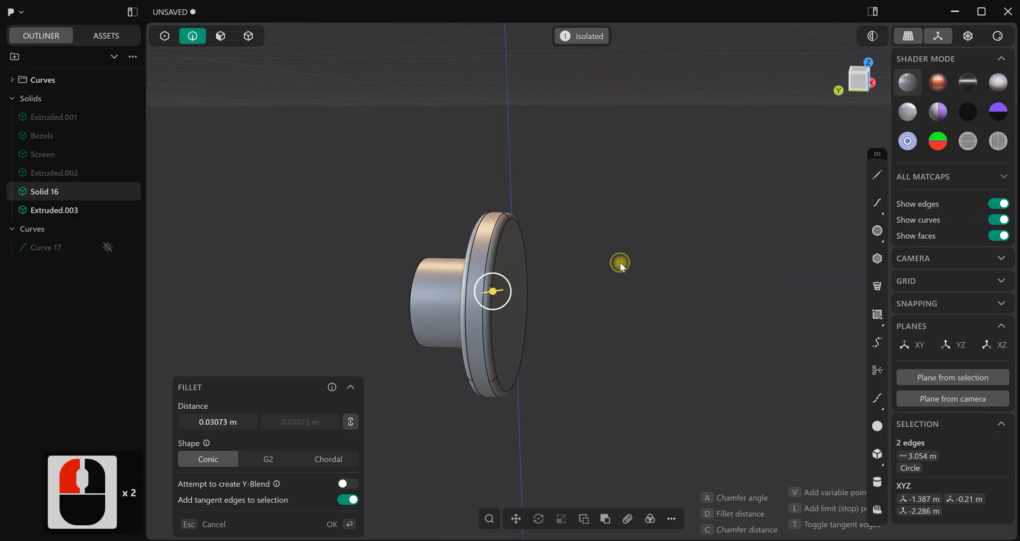
drag(492, 291, 495, 291)
click(495, 291)
right_click(638, 248)
Union the stem with the button disc into one solid using a Boolean
scroll(541, 247, up, 3)
click(482, 259)
middle_drag(456, 308, 444, 291)
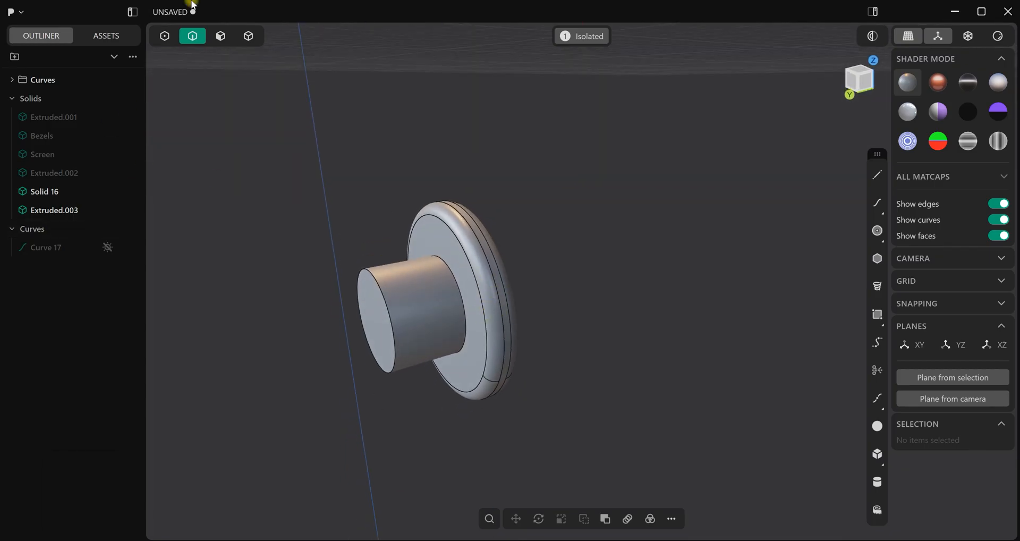
click(250, 43)
click(458, 234)
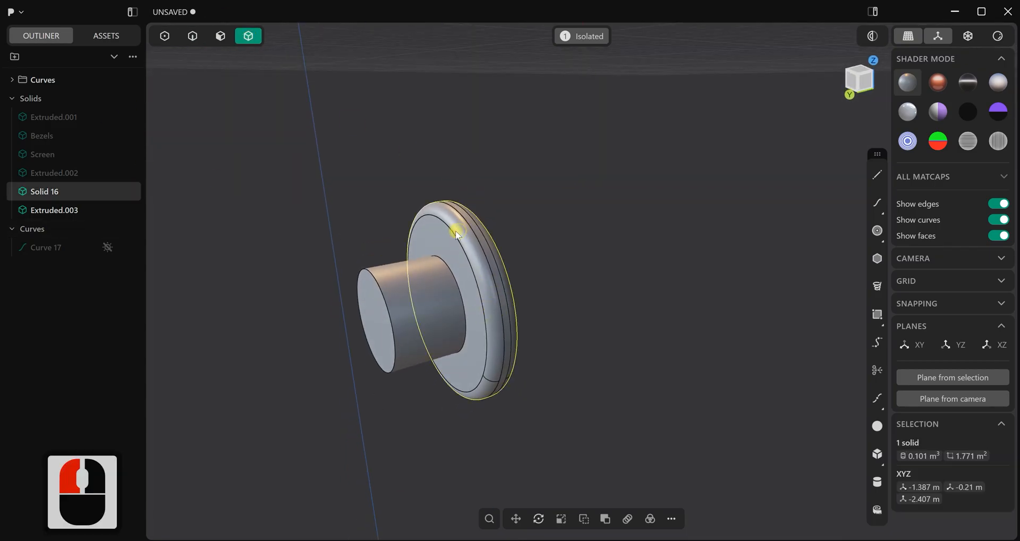
shift+click(415, 284)
key(j)
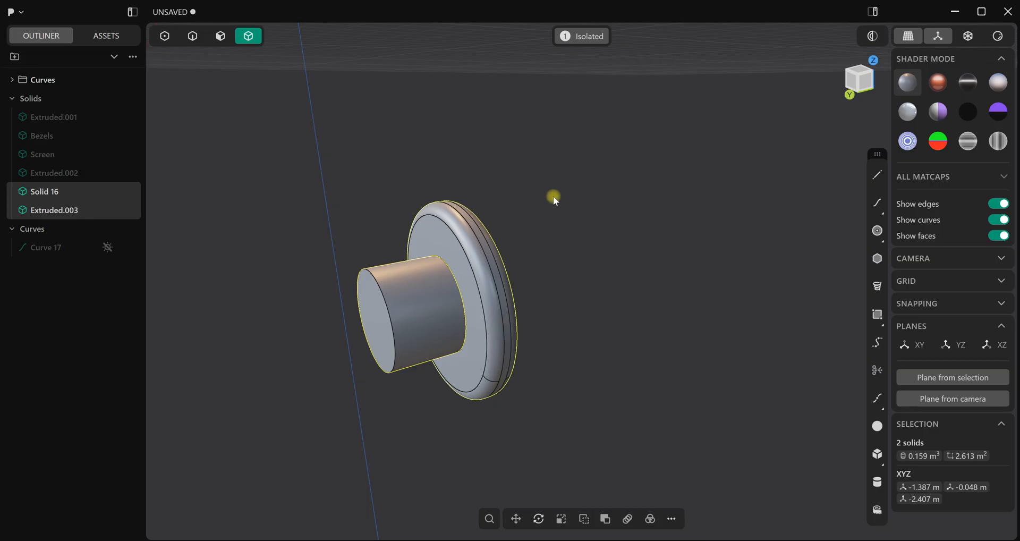
key(q)
key(q)
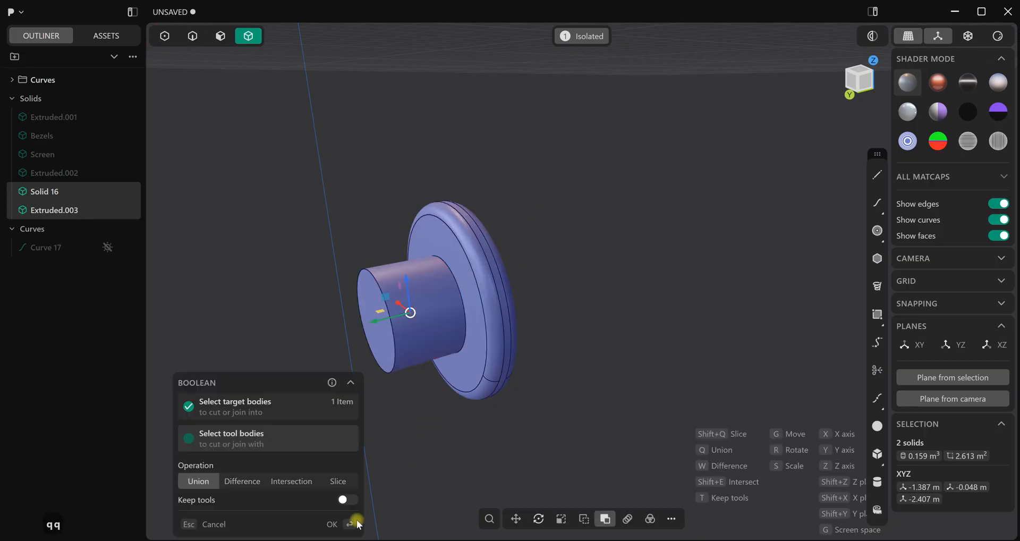
click(340, 525)
Fillet the edge where the stem meets the rear face of the button disc
middle_drag(430, 288, 437, 290)
key(2)
drag(469, 304, 462, 302)
right_click(596, 214)
middle_drag(595, 241, 461, 271)
scroll(571, 291, down, 2)
mouse_move(571, 290)
shift+middle_down()
mouse_move(569, 304)
mouse_move(582, 302)
shift+middle_up()
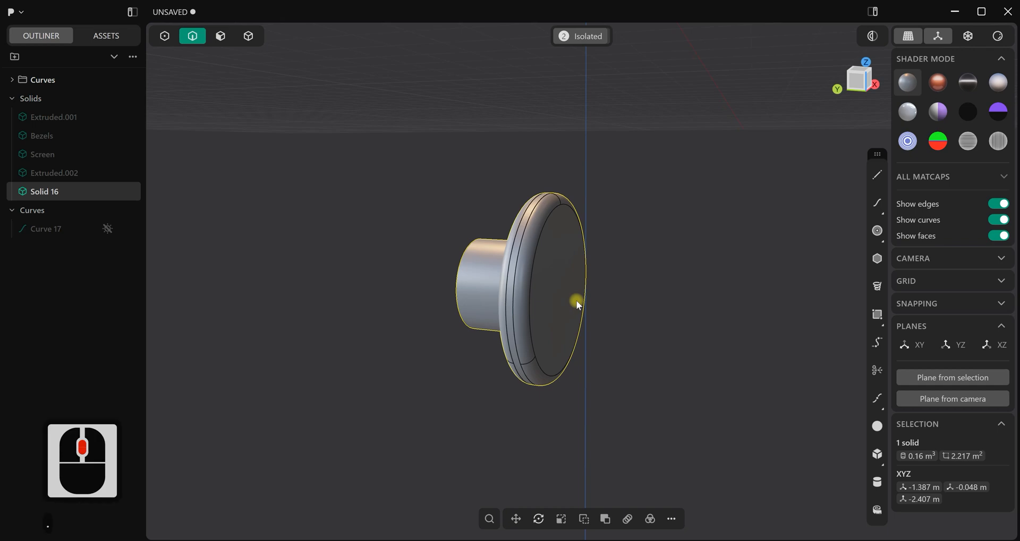
scroll(610, 282, up, 3)
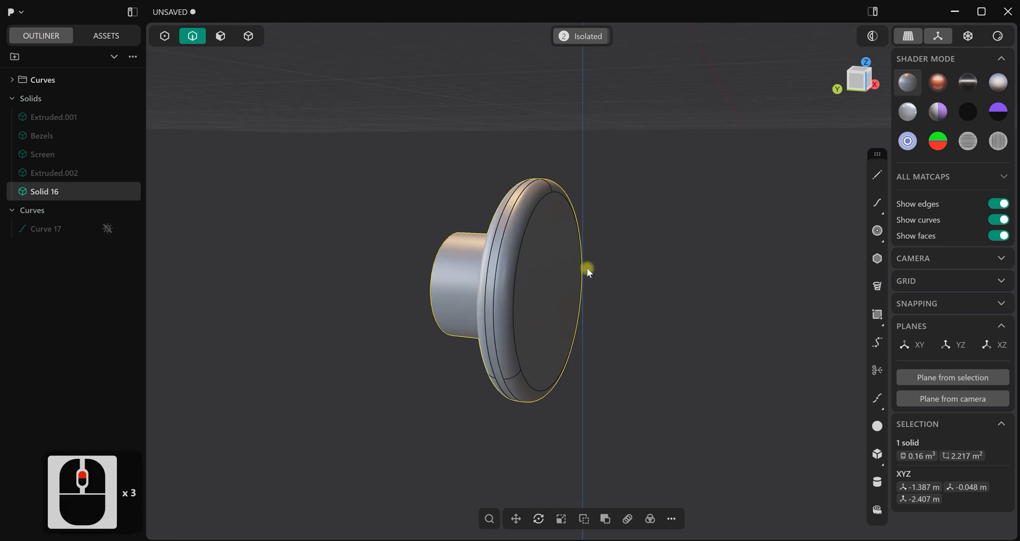
middle_drag(581, 270, 553, 259)
End the isolation and move the button along the Y axis so its stem sits in the console's recess
click(248, 36)
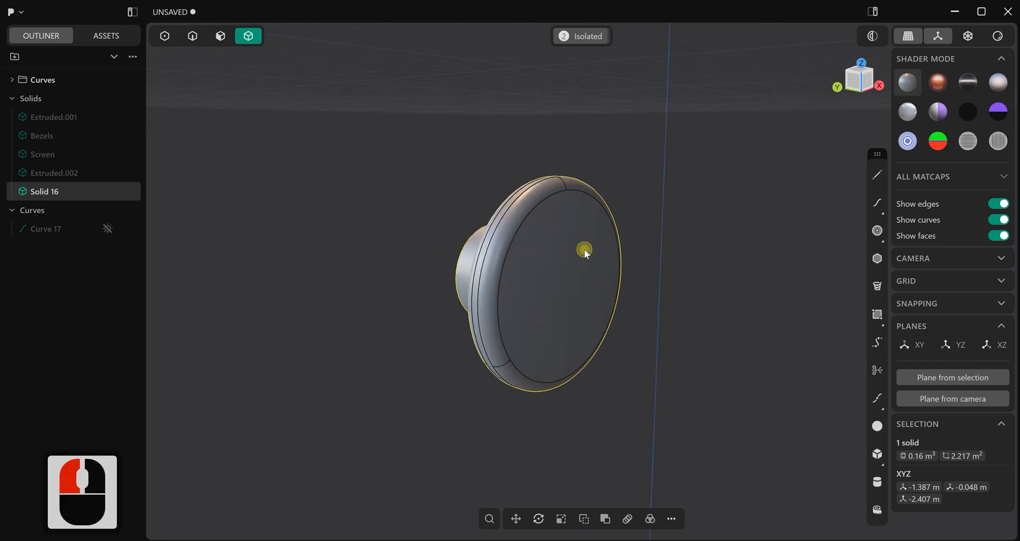
click(568, 37)
scroll(580, 324, down, 14)
mouse_move(635, 384)
middle_down()
mouse_move(686, 371)
mouse_move(490, 383)
mouse_move(667, 385)
mouse_move(645, 372)
middle_up()
key(g)
drag(508, 317, 496, 320)
key(3)
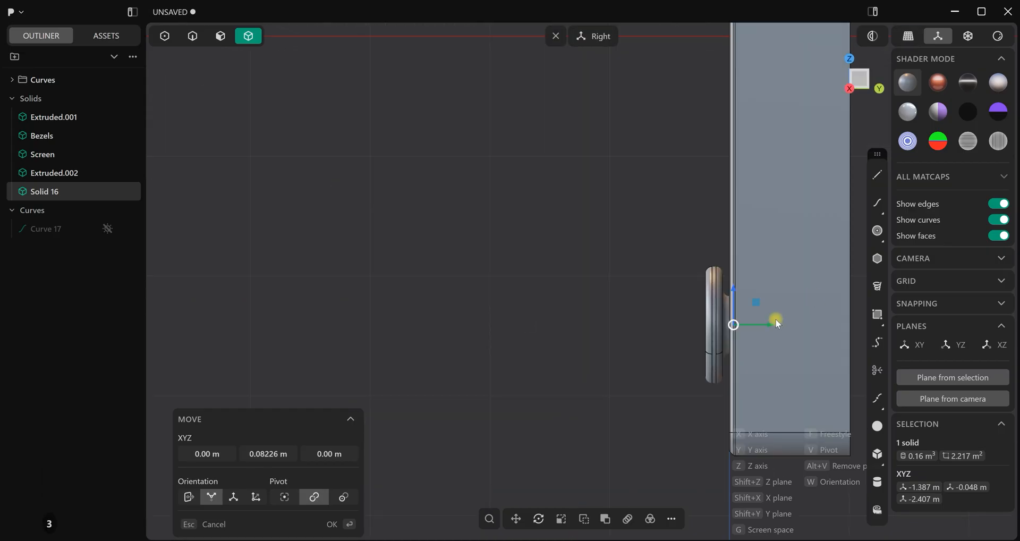
drag(767, 328, 769, 324)
right_click(549, 277)
click(549, 279)
Union the recess base solid with the button solid using a Boolean
scroll(558, 306, down, 4)
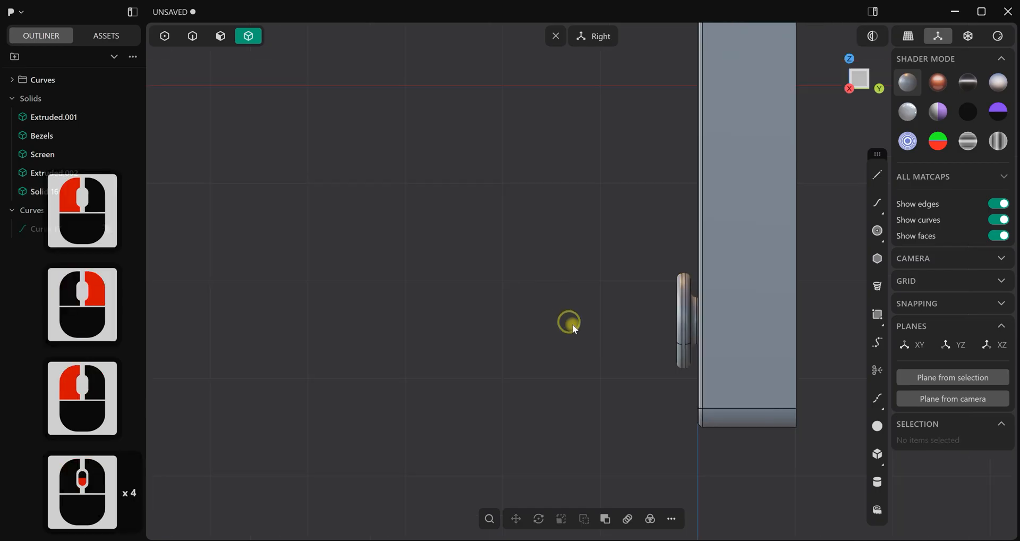
middle_drag(570, 322, 744, 327)
scroll(582, 314, up, 6)
middle_drag(582, 314, 663, 323)
scroll(667, 327, up, 3)
click(222, 38)
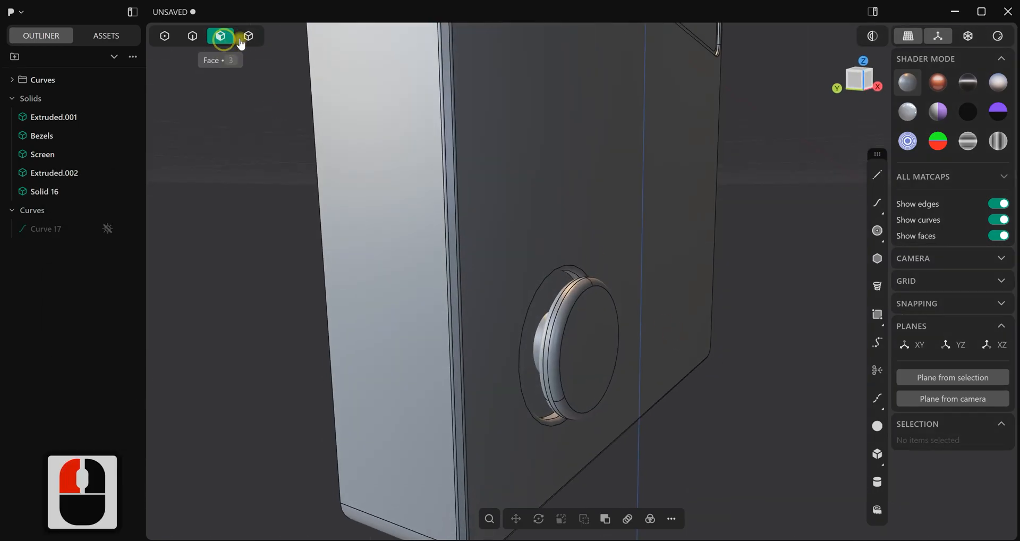
click(568, 306)
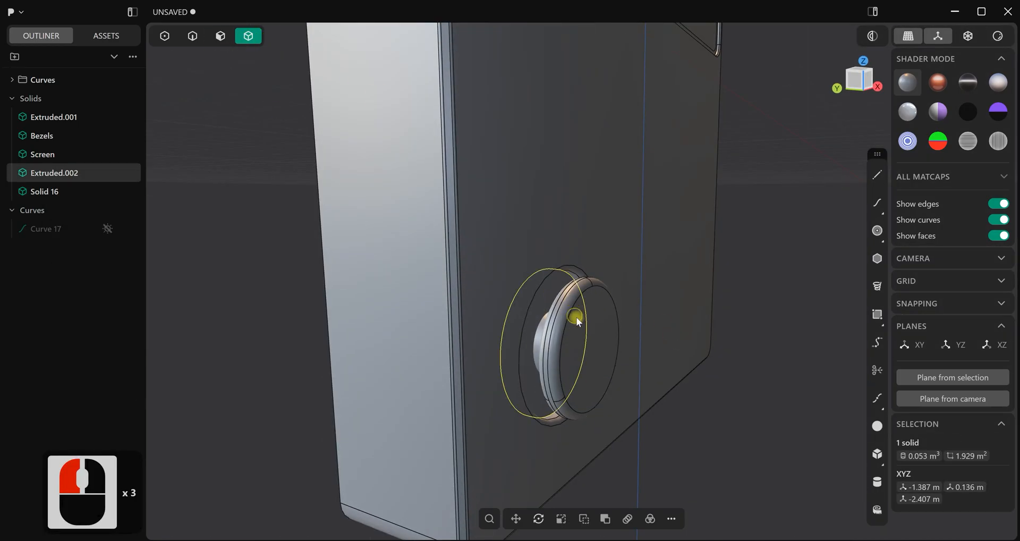
shift+click(575, 316)
scroll(710, 399, down, 2)
key(q)
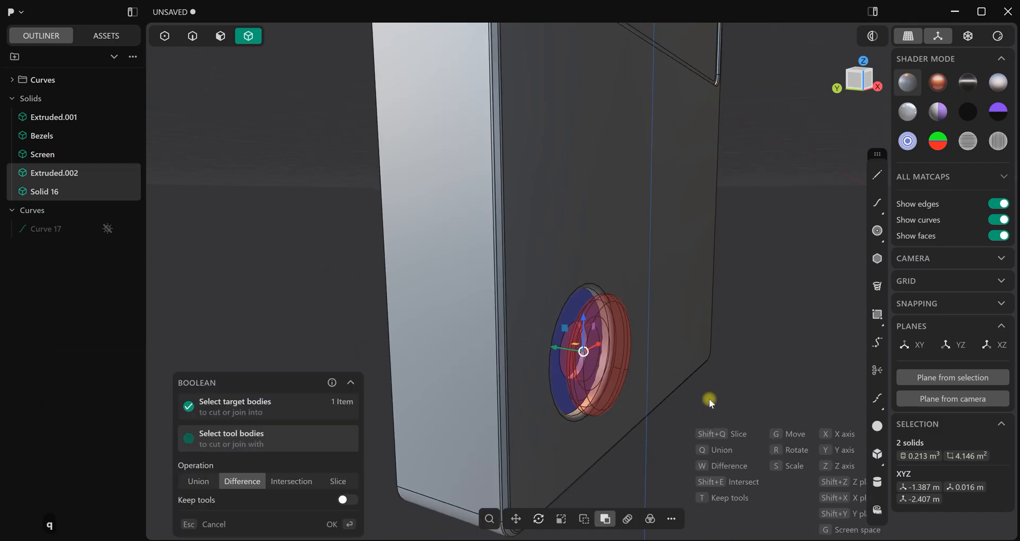
key(q)
click(334, 525)
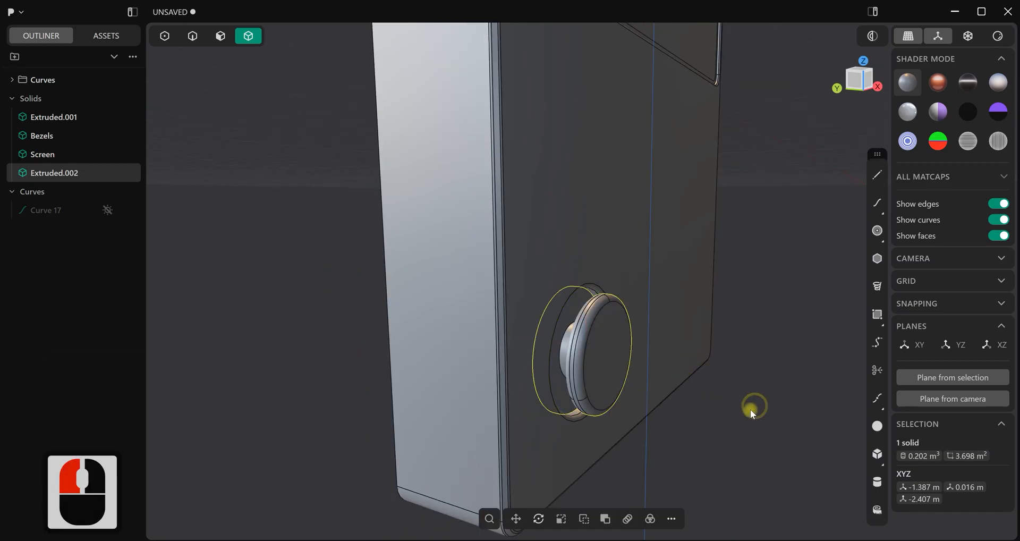
click(713, 405)
Fillet the edge where the button stem meets the recess base with a distance of about 0.042 m
scroll(683, 387, up, 7)
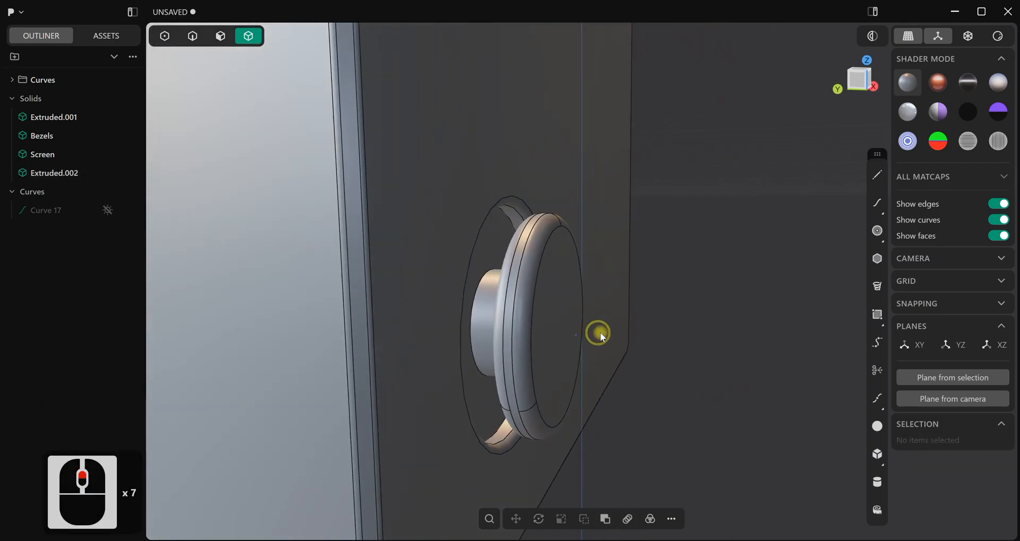
middle_drag(600, 335, 500, 280)
key(2)
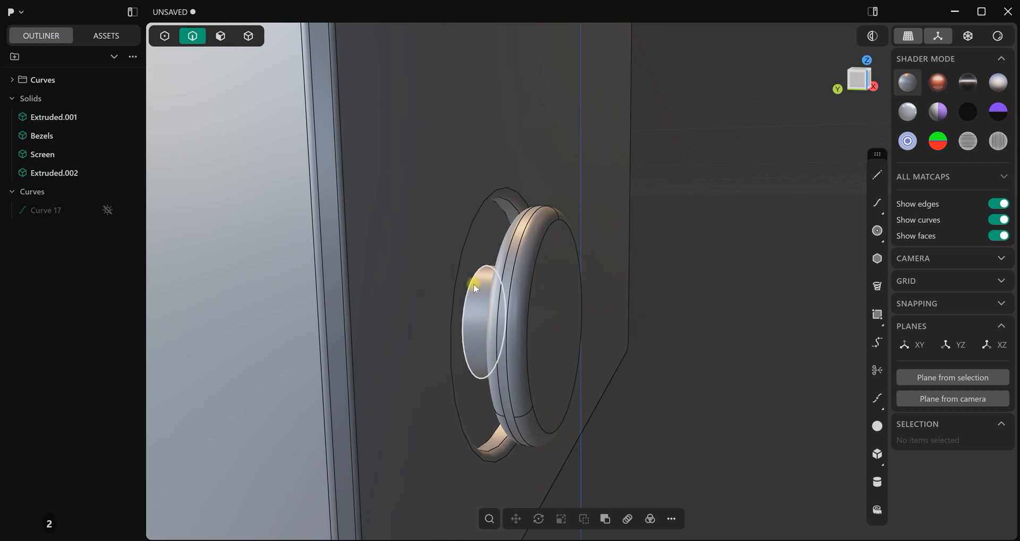
click(470, 286)
key(f)
mouse_move(470, 290)
mouse_down()
mouse_move(467, 278)
mouse_move(480, 279)
mouse_up()
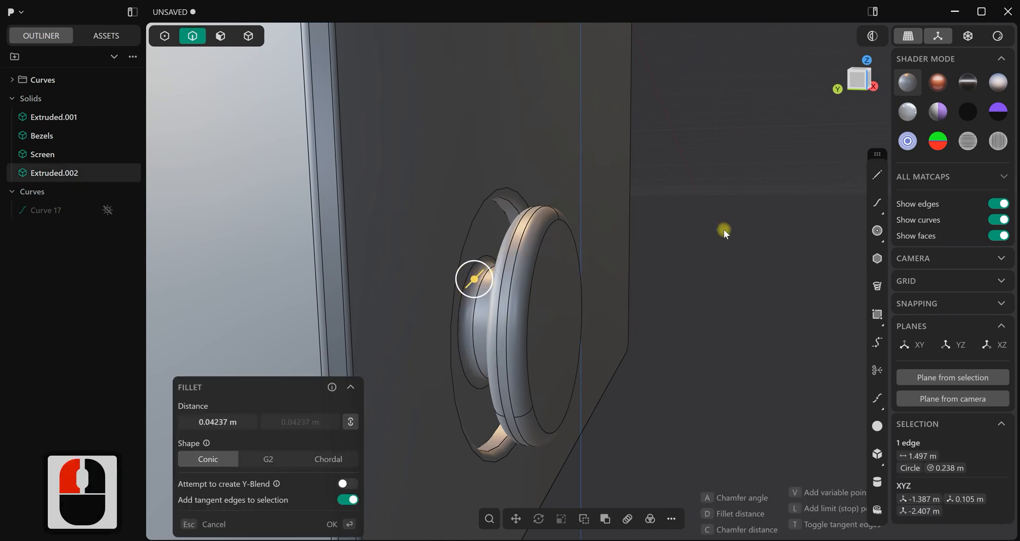
right_click(724, 229)
click(723, 228)
In the front view, draw a circle of about 0.165 m radius centred on the origin below the screen
scroll(676, 258, down, 12)
scroll(678, 288, down, 3)
scroll(704, 271, down, 2)
middle_drag(575, 259, 672, 264)
key(ctrl+e)
scroll(671, 260, down, 3)
shift+middle_drag(737, 211, 611, 329)
click(939, 87)
scroll(629, 325, down, 3)
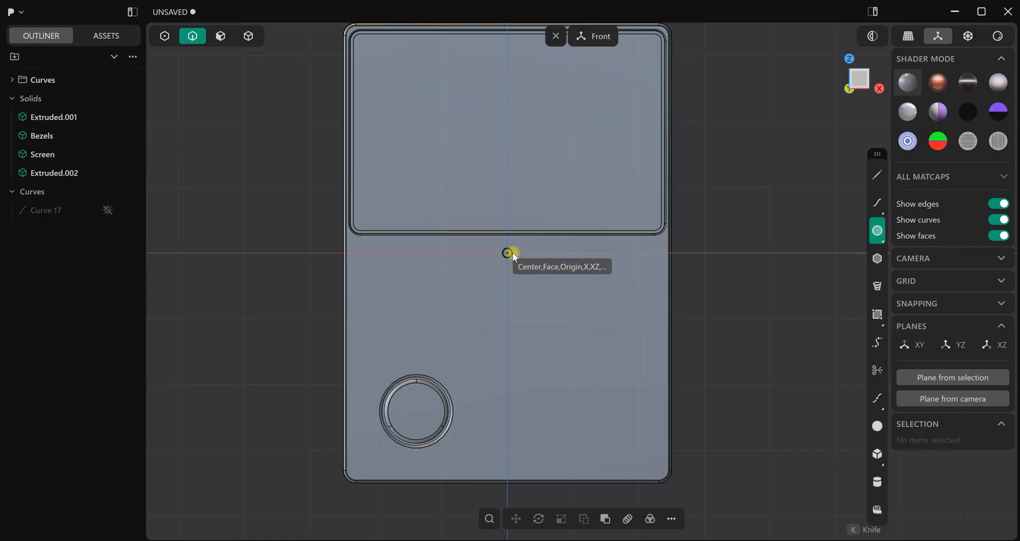
click(513, 253)
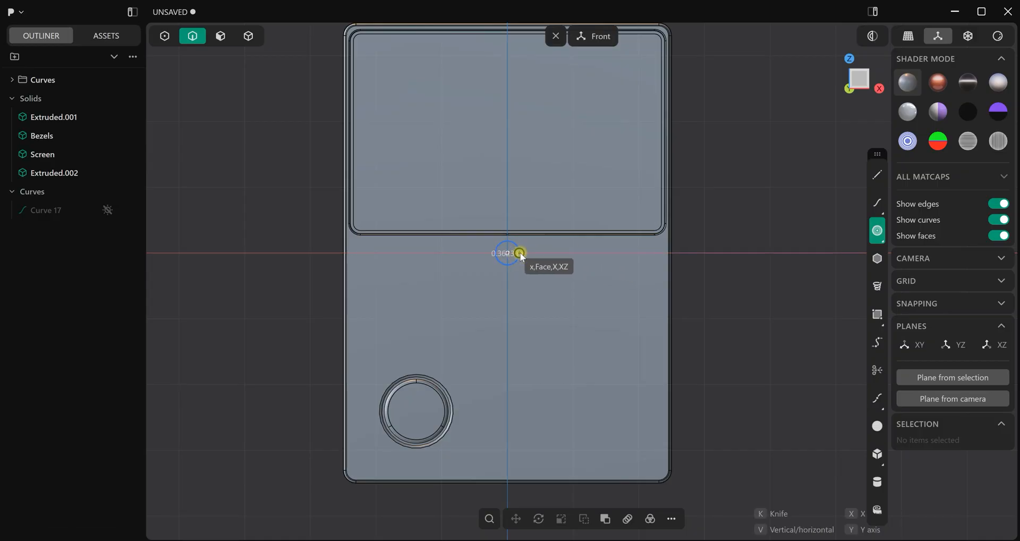
click(519, 255)
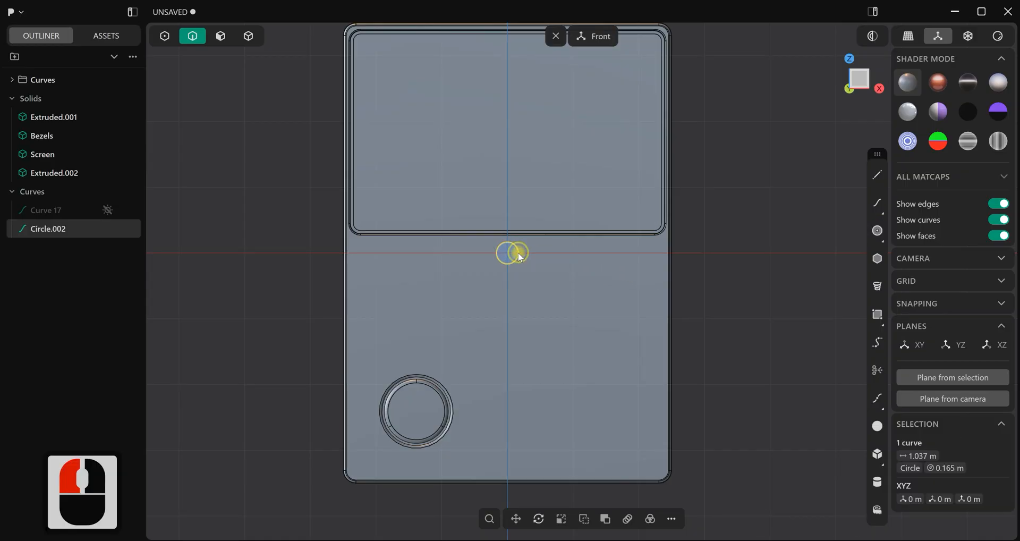
Move the small circle to the console's left edge below the screen, at about X -2.107 m and Z -0.158 m
key(g)
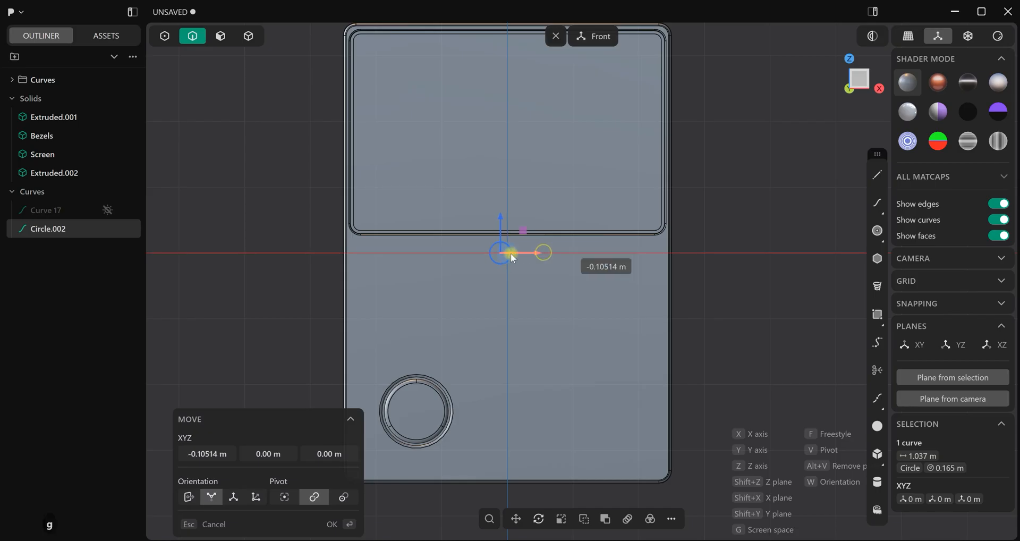
click(399, 263)
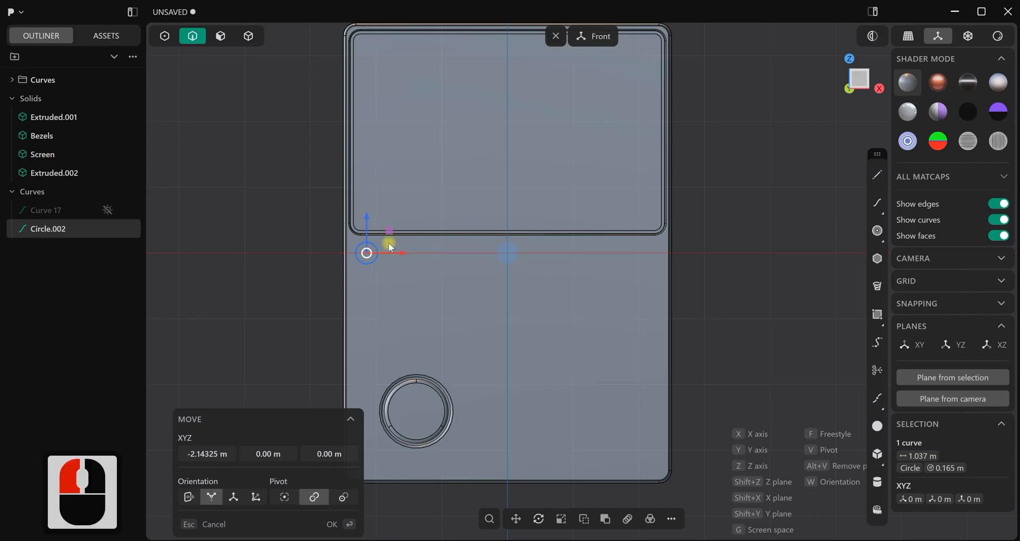
drag(367, 223, 368, 228)
drag(402, 263, 405, 263)
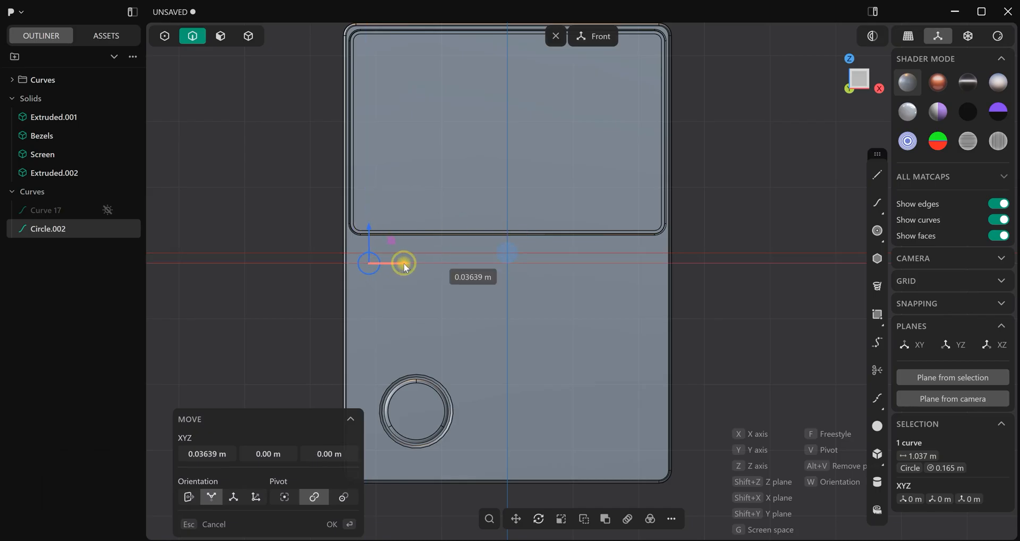
right_click(703, 276)
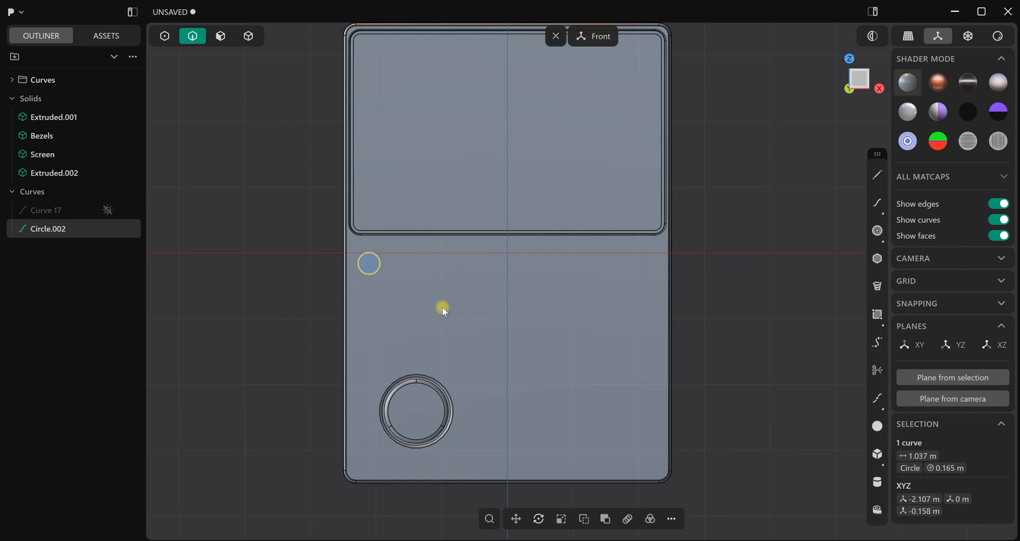
Duplicate the small circle and move the copy straight down to the console's lower-left corner, at about Z -3.098 m
key(d)
drag(362, 348, 363, 356)
shift+middle_drag(452, 355, 496, 263)
drag(415, 257, 408, 324)
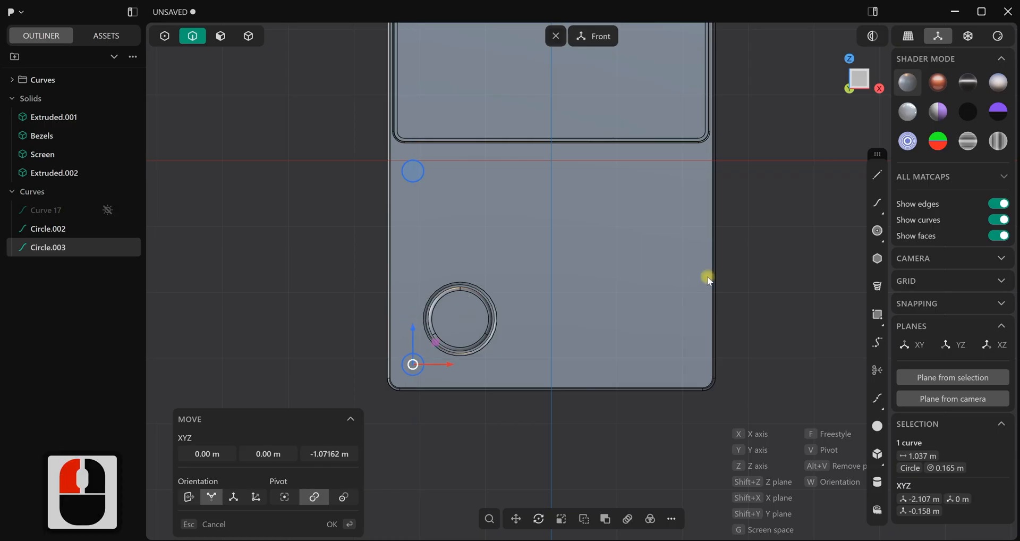
click(747, 268)
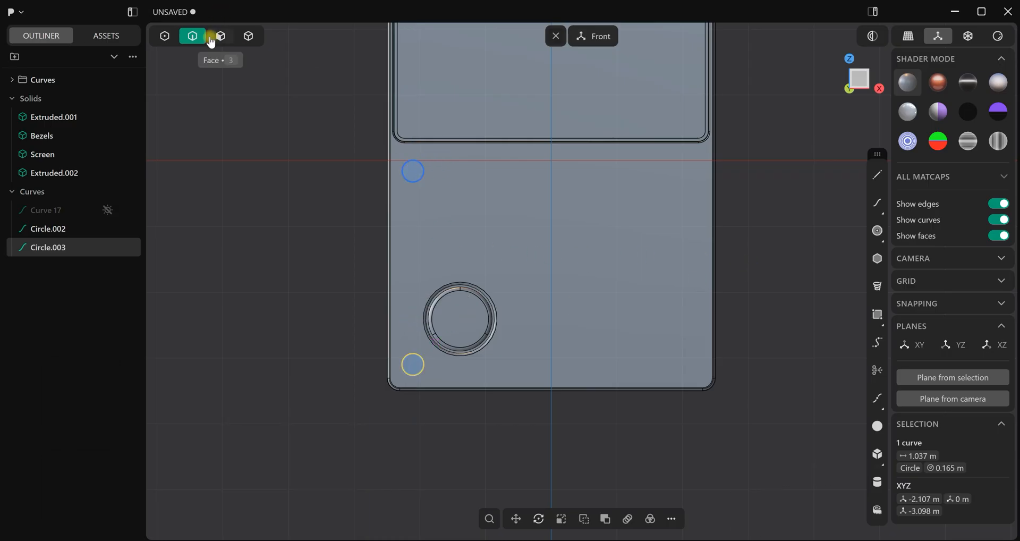
Cut the console body with both small circles to split off two round screw solids
click(421, 359)
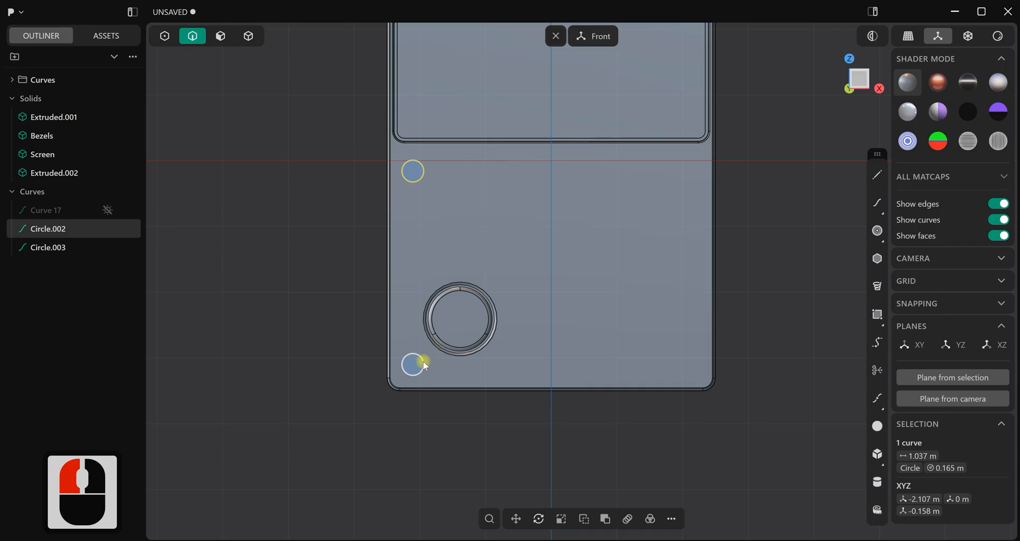
shift+click(420, 364)
key(c)
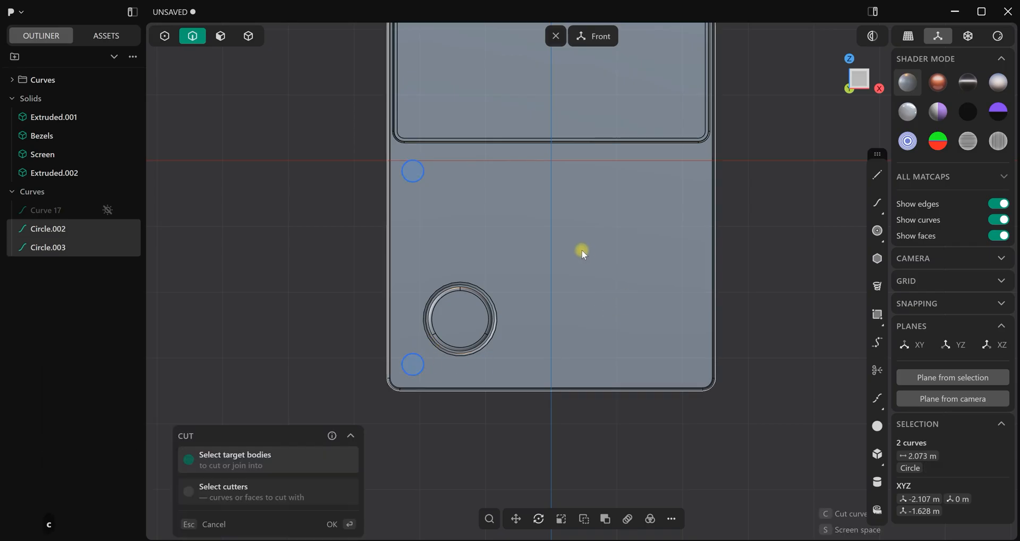
click(582, 250)
click(334, 523)
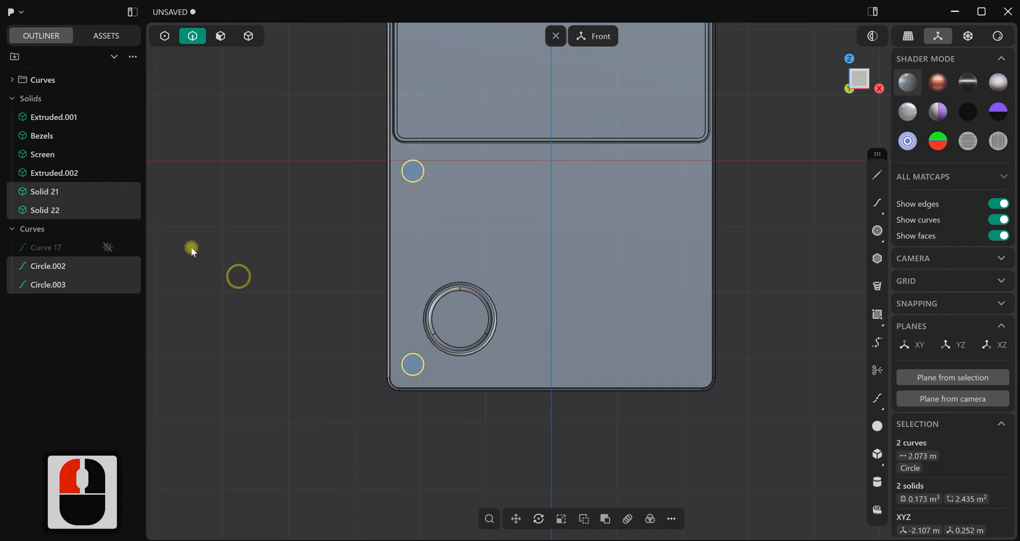
Clear the selection and turn off the display of Circle.002 and Circle.003
drag(54, 267, 123, 270)
right_click(308, 203)
click(168, 243)
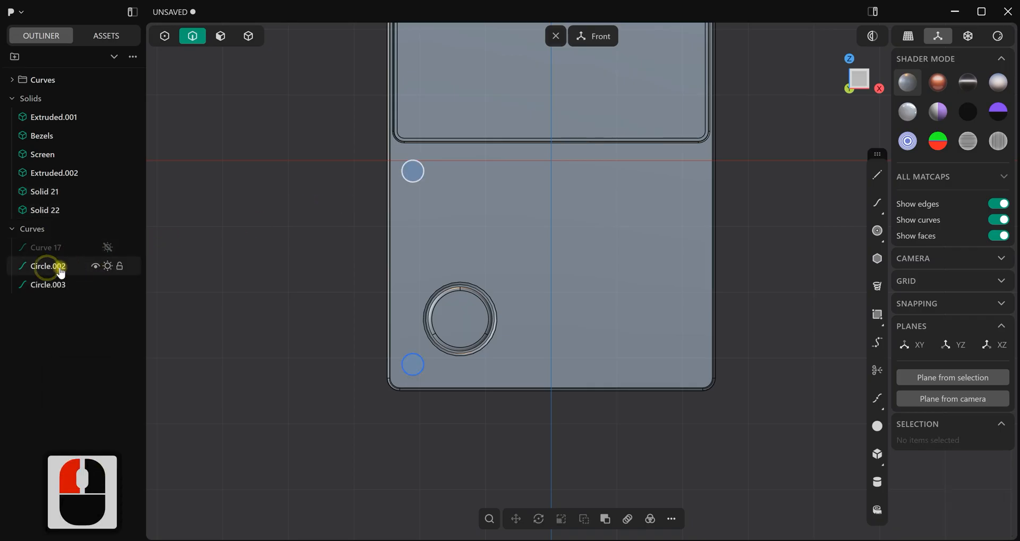
click(108, 266)
click(108, 285)
Put Curve 17, Circle.002 and Circle.003 into the Curves folder and turn off that folder's display
click(55, 249)
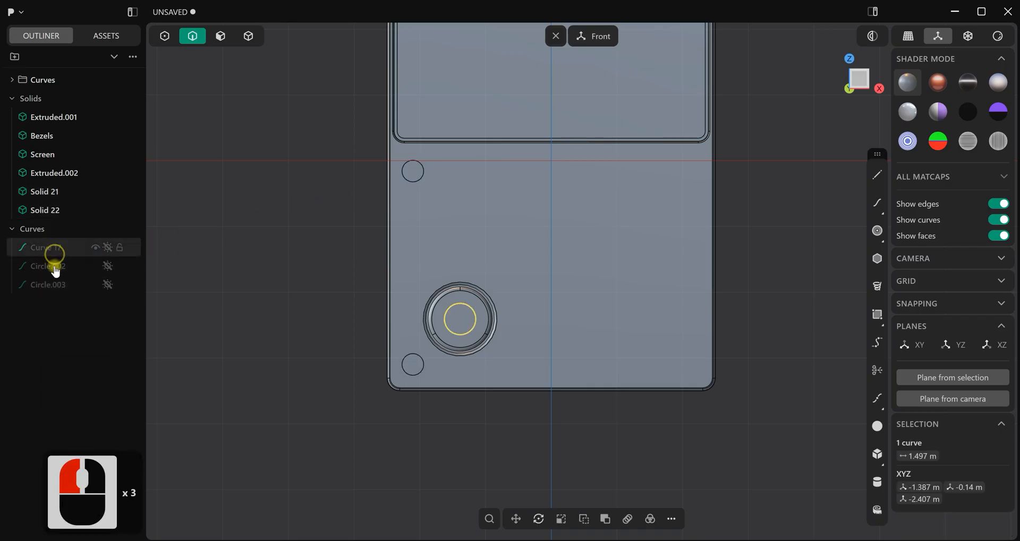
shift+drag(53, 287, 55, 83)
click(94, 81)
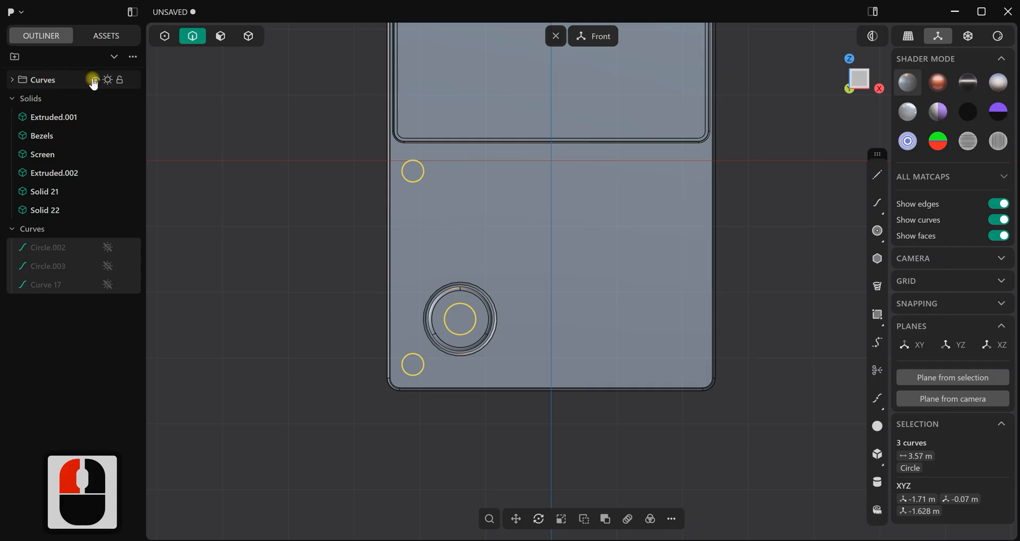
click(66, 84)
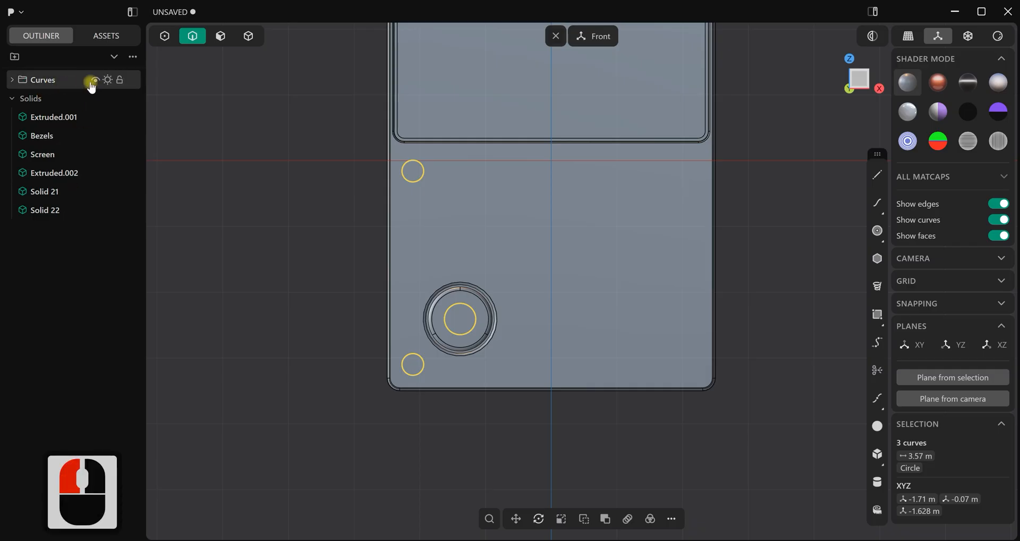
click(107, 79)
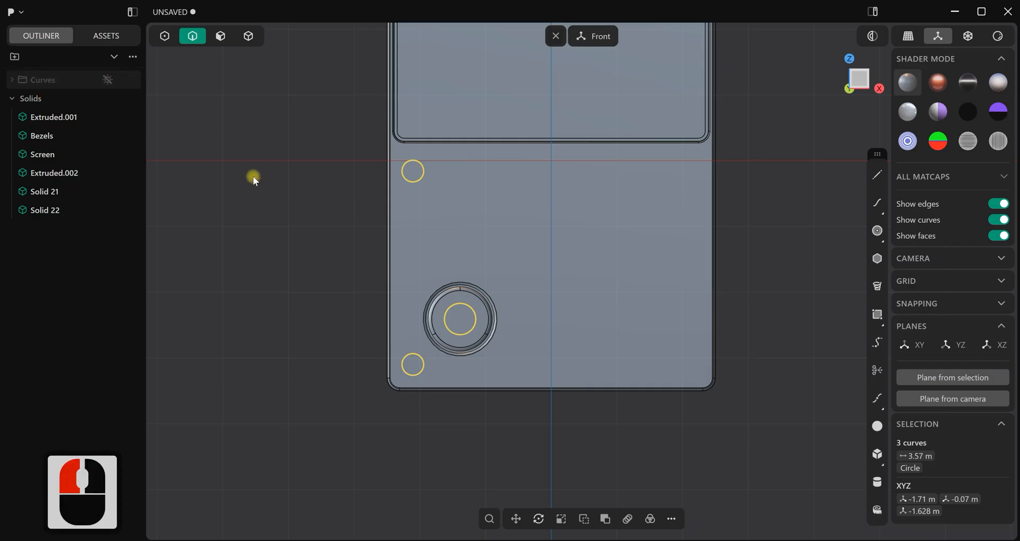
Fillet the circular front edges of both screw solids and of their holes in the console body
click(253, 177)
scroll(350, 183, up, 5)
scroll(461, 179, up, 8)
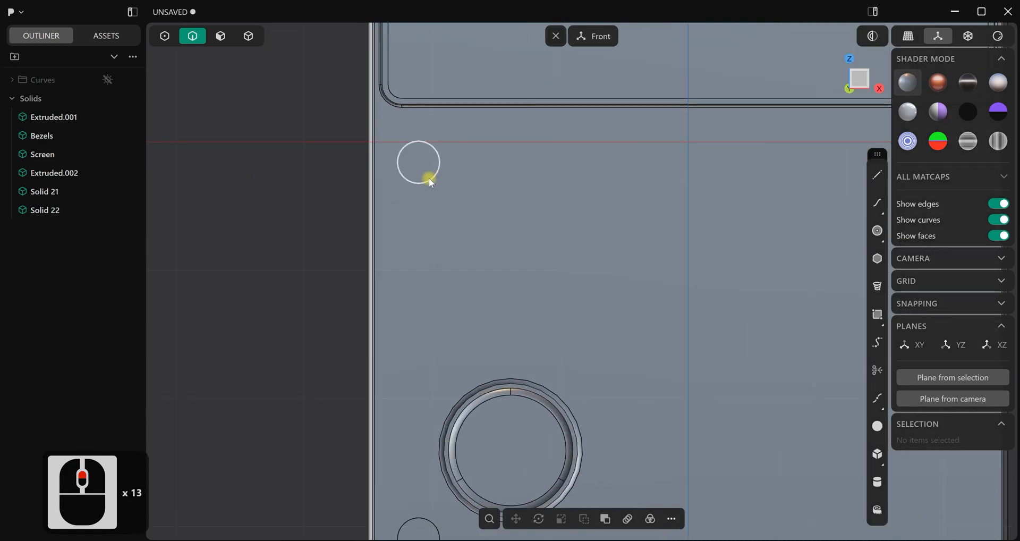
shift+click(398, 169)
scroll(428, 255, down, 2)
shift+middle_drag(448, 307, 484, 127)
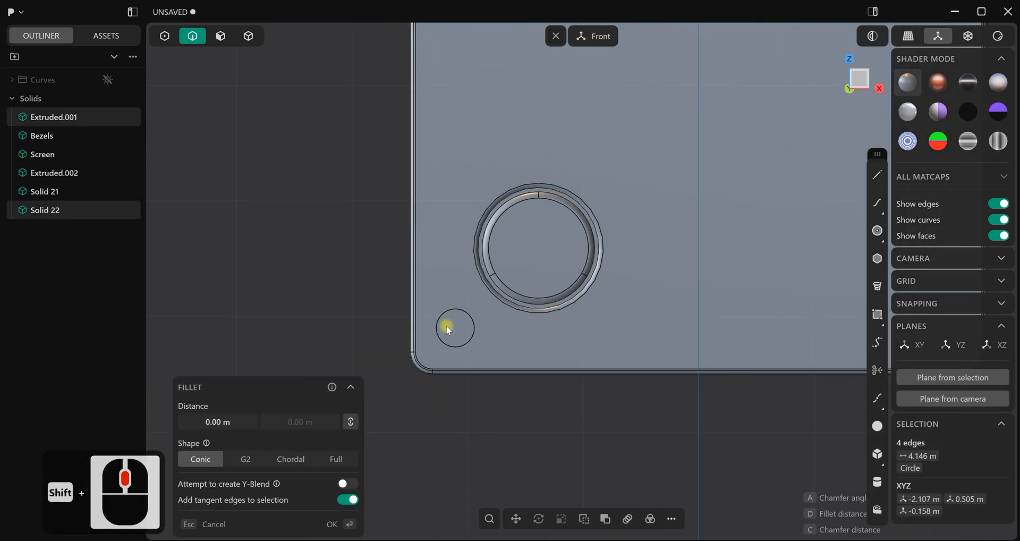
shift+click(436, 337)
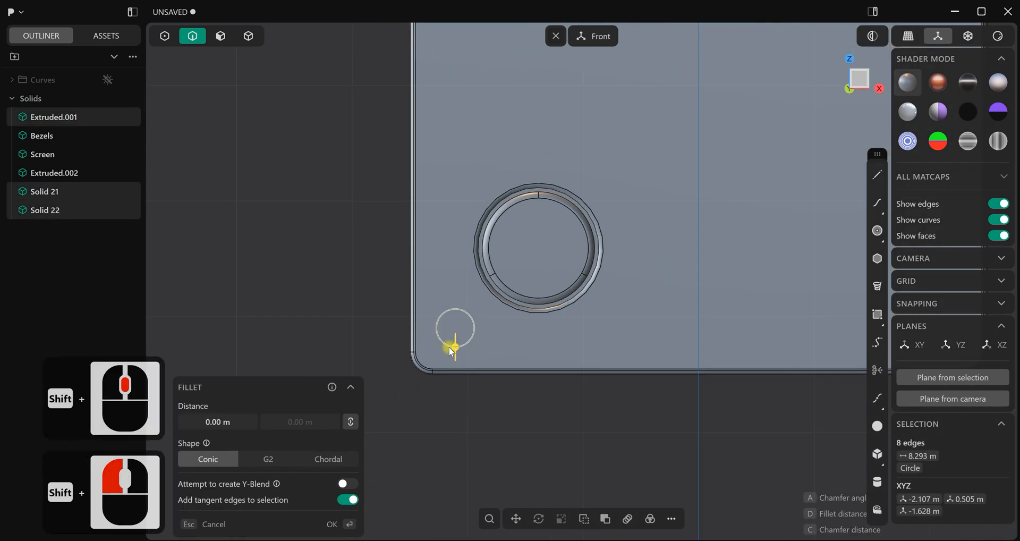
drag(455, 349, 456, 349)
right_click(355, 254)
click(351, 251)
In the front view, draw a hexagon with sides of about 0.095 m centred on the upper screw's face
scroll(458, 143, down, 3)
shift+middle_drag(523, 109, 523, 276)
scroll(476, 284, down, 9)
mouse_move(465, 309)
middle_down()
mouse_move(596, 300)
mouse_move(706, 312)
mouse_move(522, 295)
mouse_move(461, 304)
middle_up()
key(1)
scroll(461, 305, up, 20)
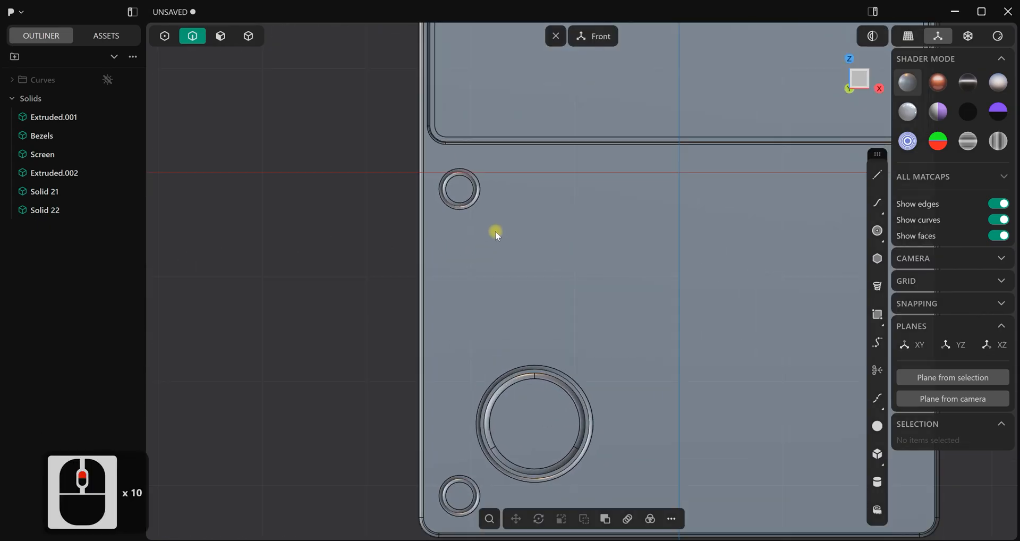
scroll(531, 328, up, 5)
shift+middle_drag(530, 284, 547, 307)
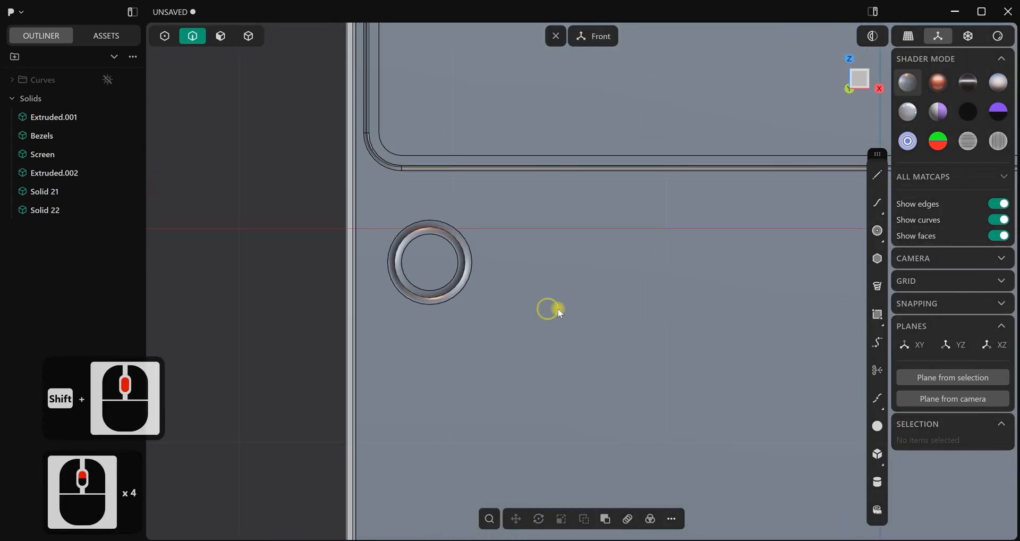
click(878, 260)
scroll(569, 277, up, 4)
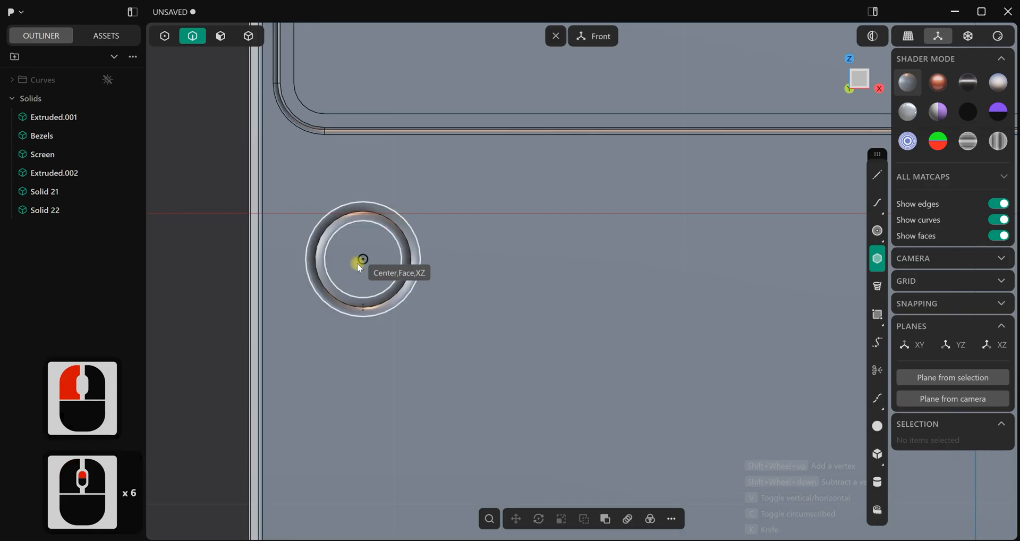
drag(359, 261, 390, 261)
shift+scroll(380, 260, up, 1)
scroll(240, 279, down, 7)
shift+middle_drag(321, 311, 523, 341)
middle_click(529, 338)
middle_click(529, 338)
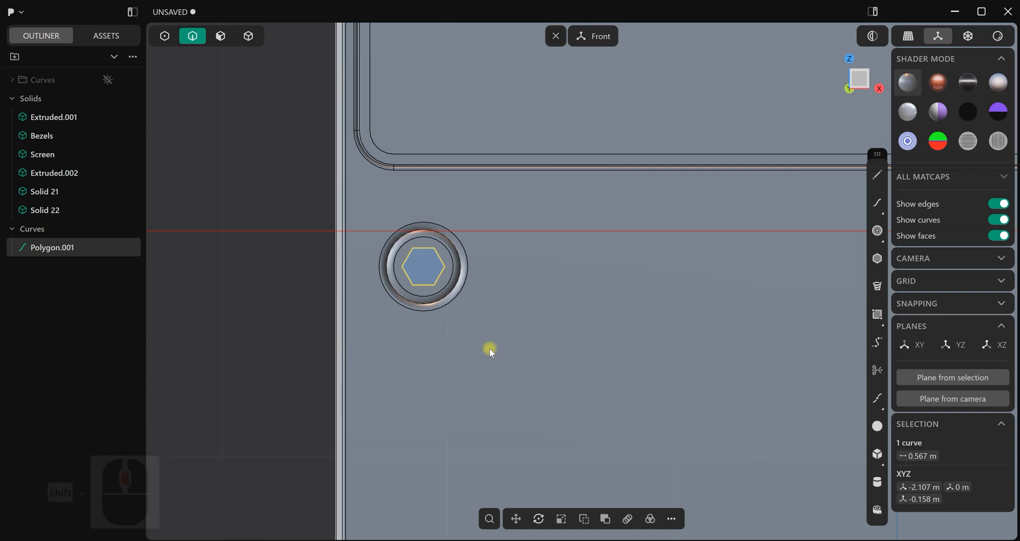
Imprint the hexagon onto the upper screw's front face and hide the Polygon.001 curve
key(i)
click(420, 262)
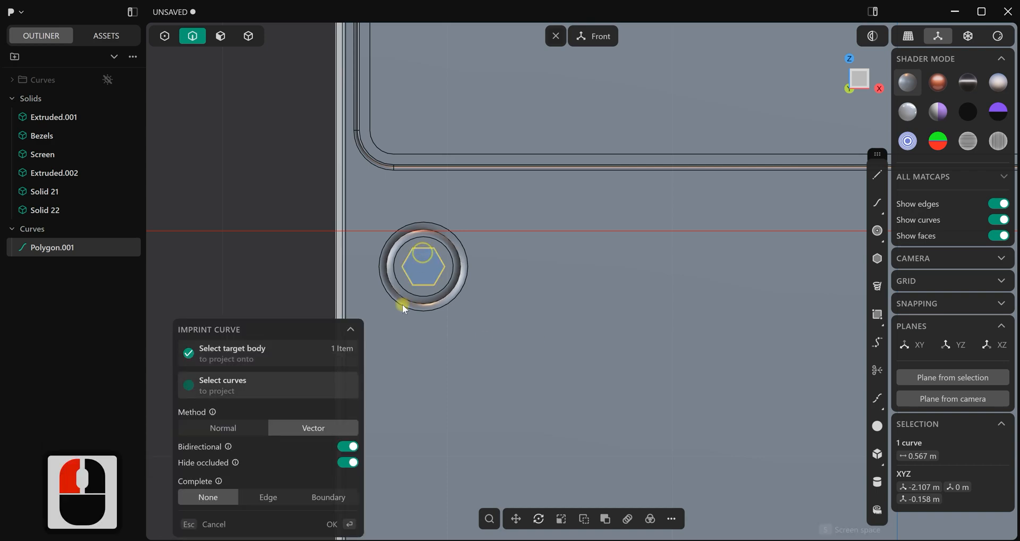
click(350, 524)
click(294, 347)
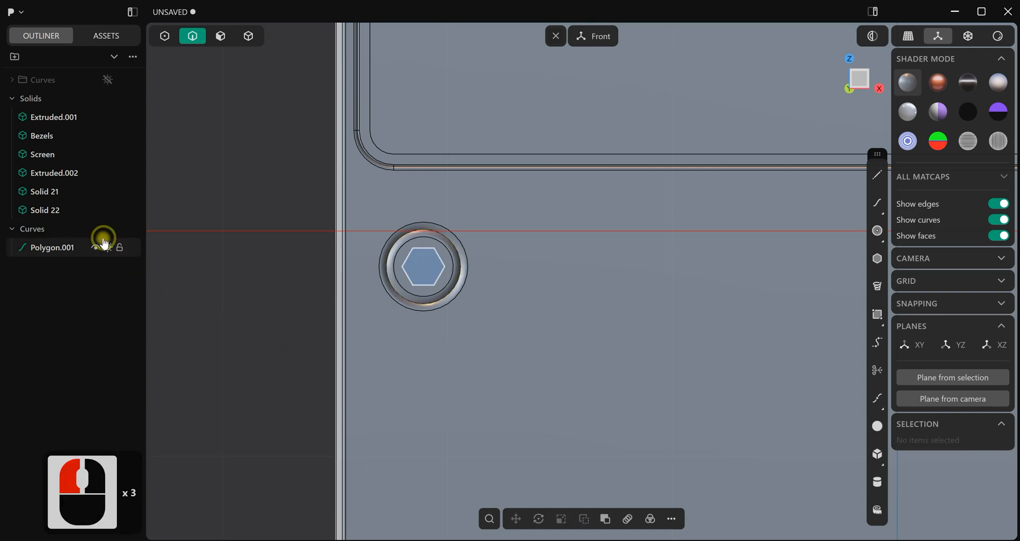
click(95, 248)
Offset the imprinted hexagonal face about 0.08 m inward to form a socket in the upper screw
scroll(255, 212, up, 4)
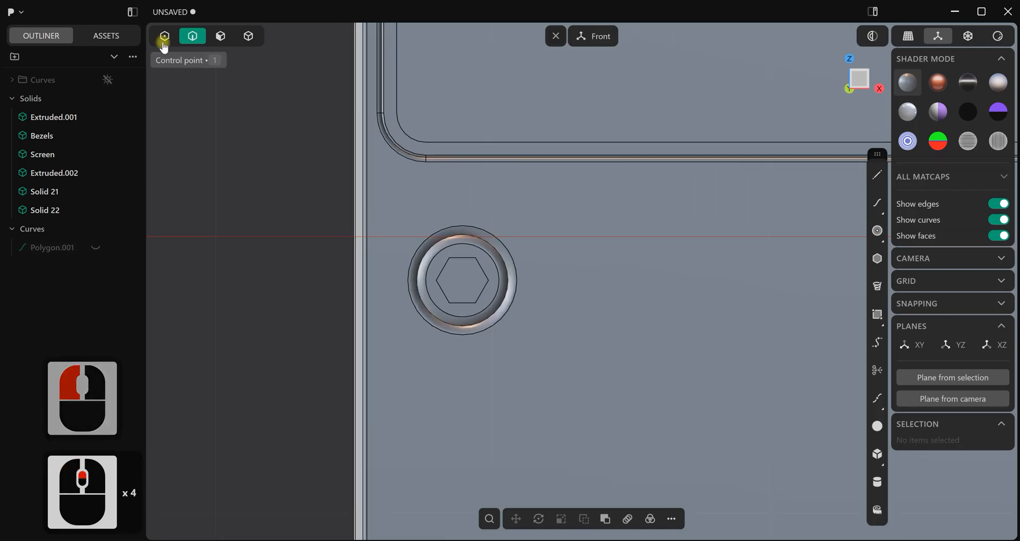
click(221, 36)
scroll(528, 294, up, 3)
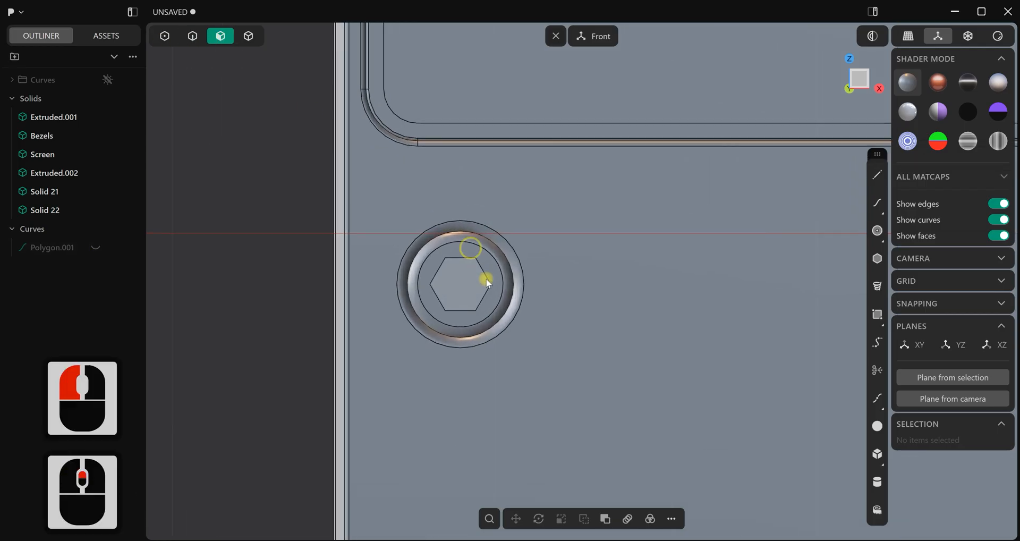
middle_drag(528, 294, 467, 293)
click(468, 296)
drag(482, 305, 472, 300)
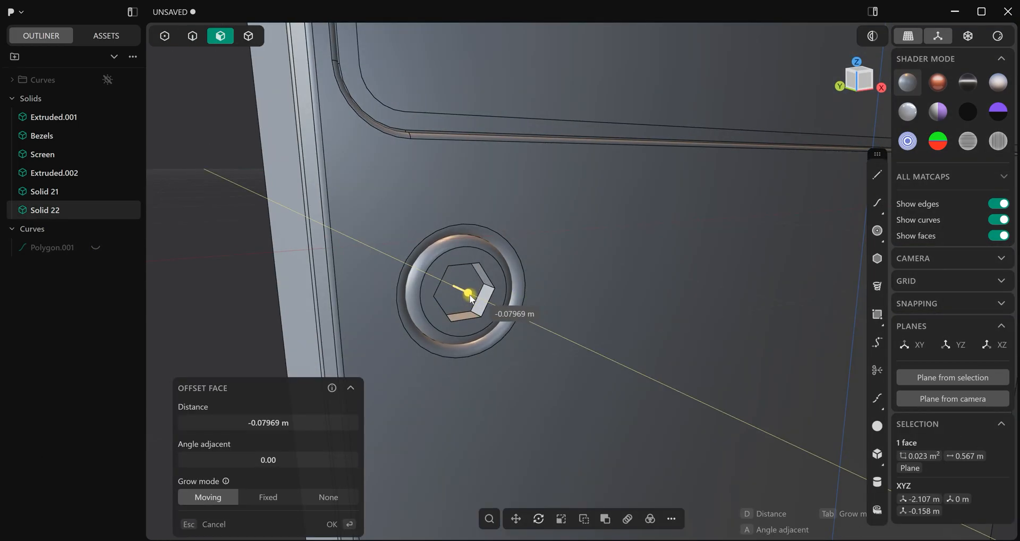
click(259, 241)
right_click(231, 227)
scroll(260, 236, up, 1)
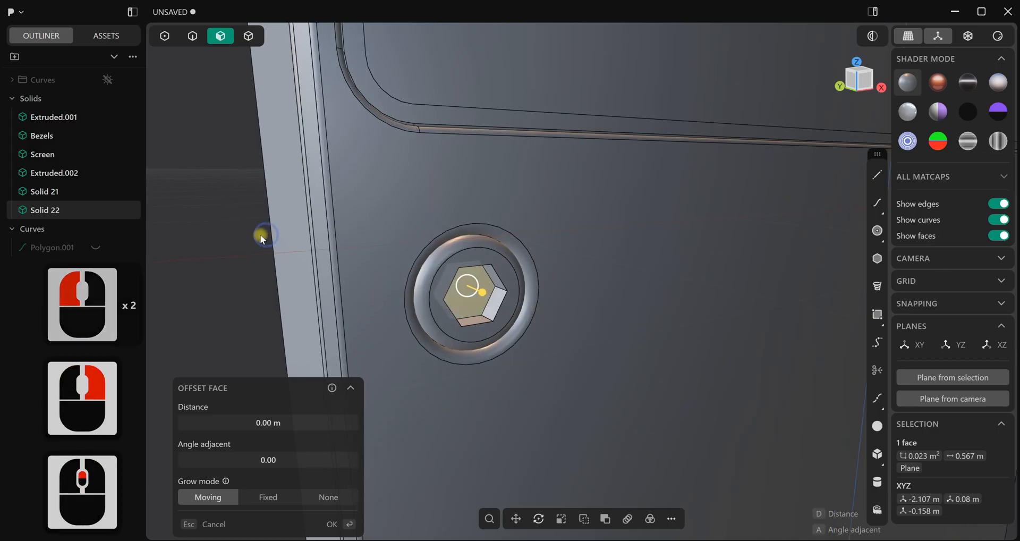
click(255, 234)
middle_drag(255, 234, 213, 219)
scroll(365, 255, up, 2)
scroll(362, 250, down, 8)
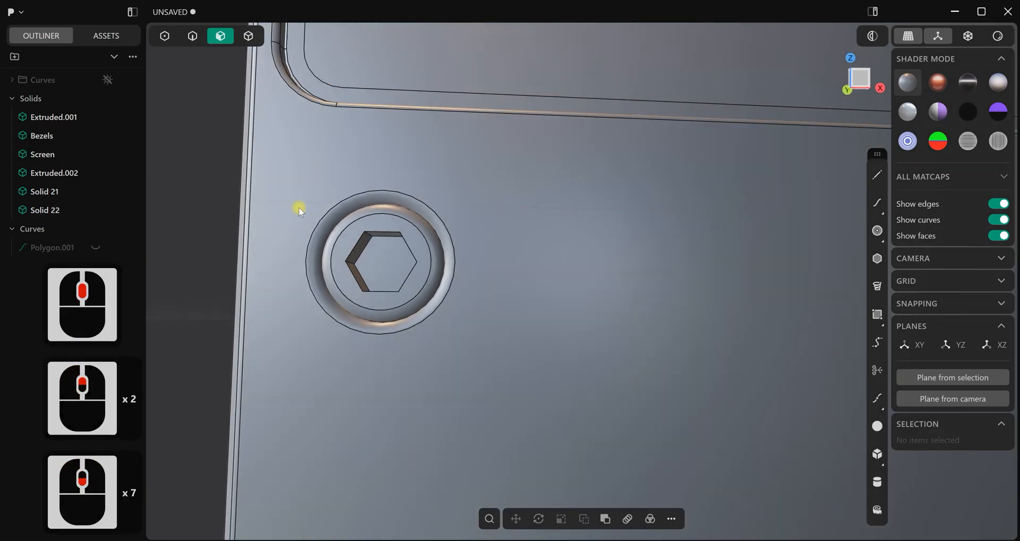
Fillet the six outer rim edges of the upper screw's hexagonal socket
middle_drag(206, 77, 191, 96)
click(193, 36)
scroll(299, 192, up, 6)
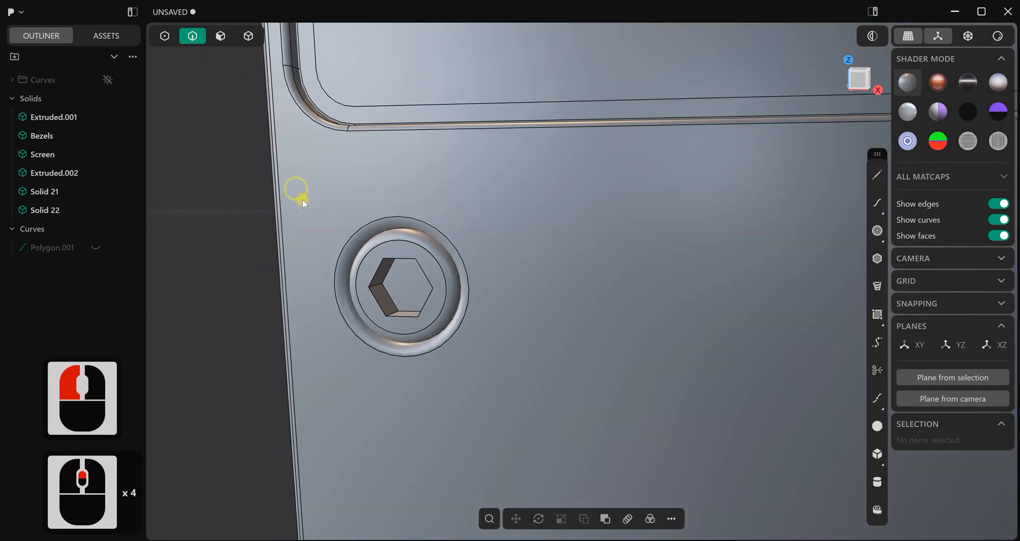
click(387, 287)
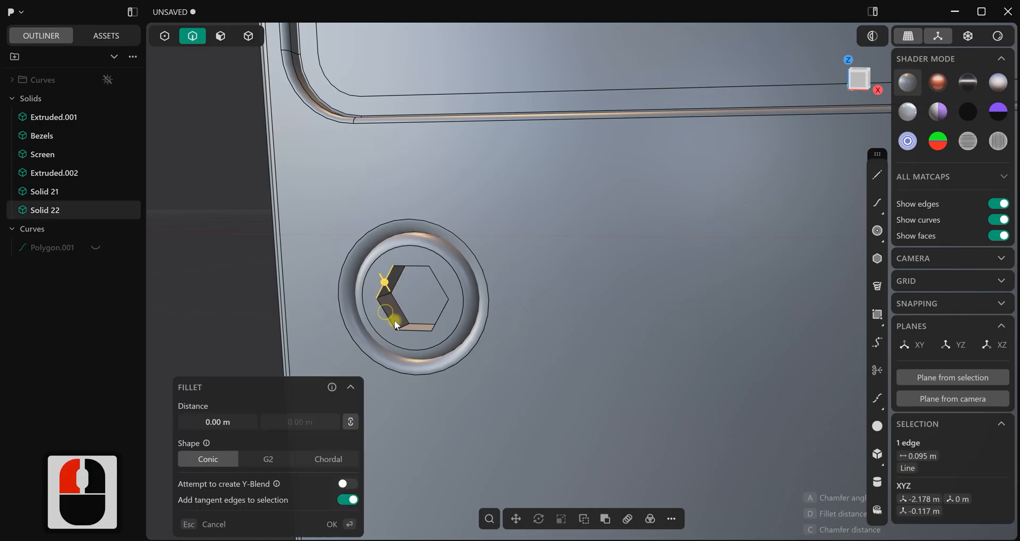
shift+click(392, 317)
shift+click(415, 327)
shift+click(439, 320)
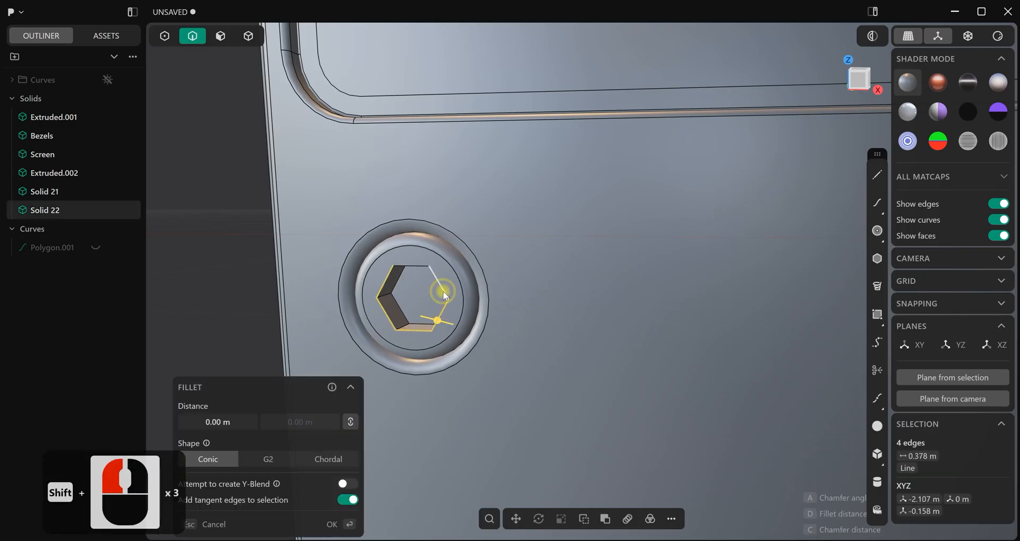
shift+click(417, 267)
scroll(418, 270, up, 3)
middle_drag(419, 270, 426, 266)
mouse_move(419, 263)
mouse_down()
mouse_move(414, 257)
mouse_move(416, 271)
mouse_up()
right_click(203, 216)
click(203, 216)
Fillet the six floor edges of the hexagonal socket with a distance of about 0.024 m
scroll(394, 291, up, 3)
click(382, 285)
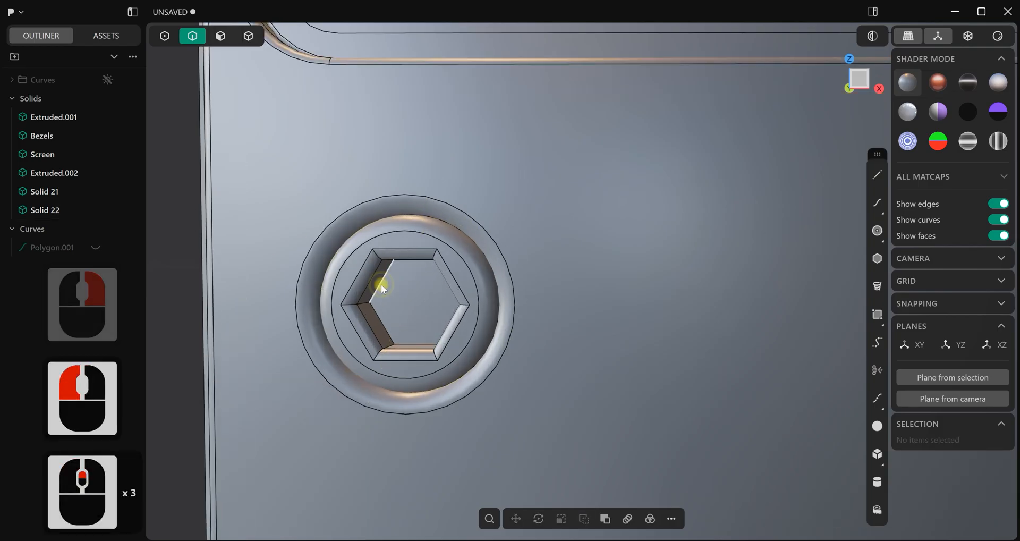
shift+click(381, 321)
middle_drag(398, 320, 451, 269)
shift+click(431, 334)
shift+click(449, 318)
shift+click(437, 261)
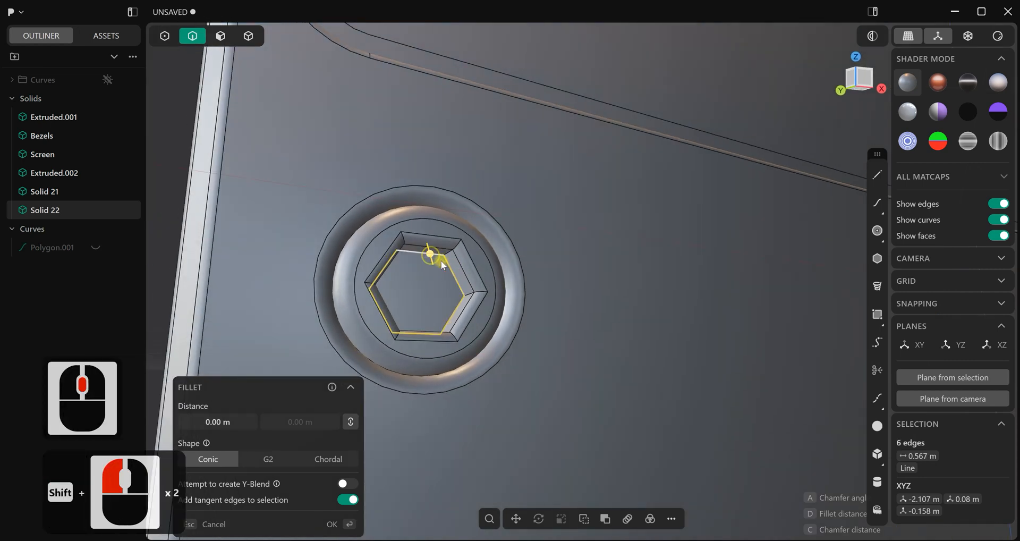
drag(430, 255, 432, 259)
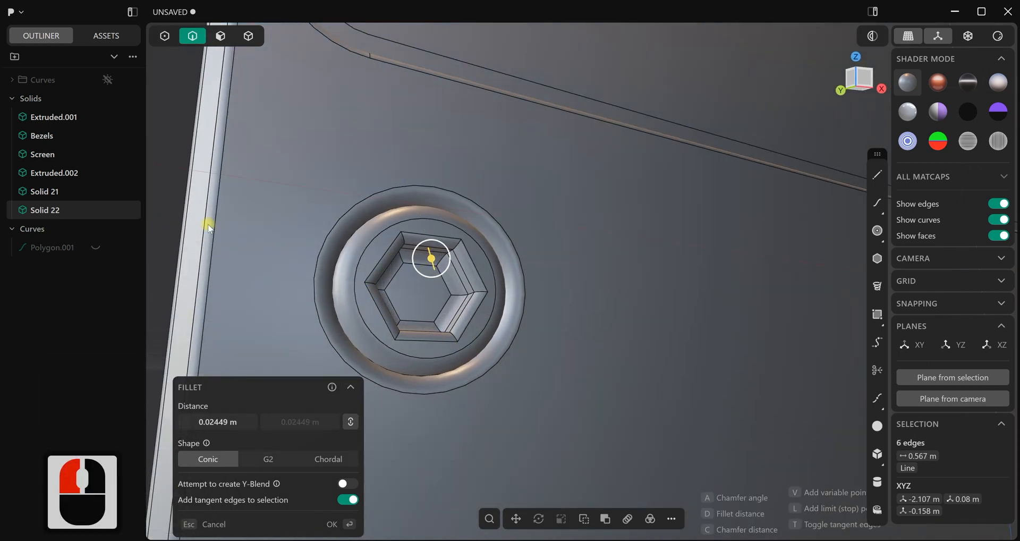
click(171, 200)
Examine the finished hexagonal socket on the console from an angle and in the front view
scroll(278, 266, down, 11)
middle_drag(534, 362, 497, 316)
key(ctrl+e)
scroll(505, 385, down, 8)
scroll(499, 317, down, 19)
shift+middle_drag(584, 372, 533, 343)
key(1)
scroll(495, 315, up, 5)
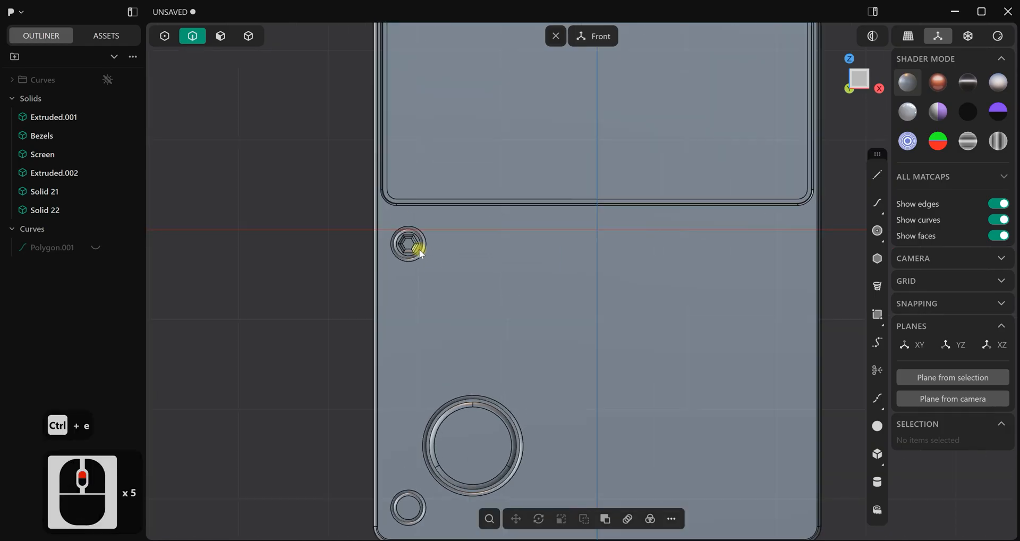
Isolate the upper hex-socket screw and show it in the top view
click(248, 36)
click(416, 240)
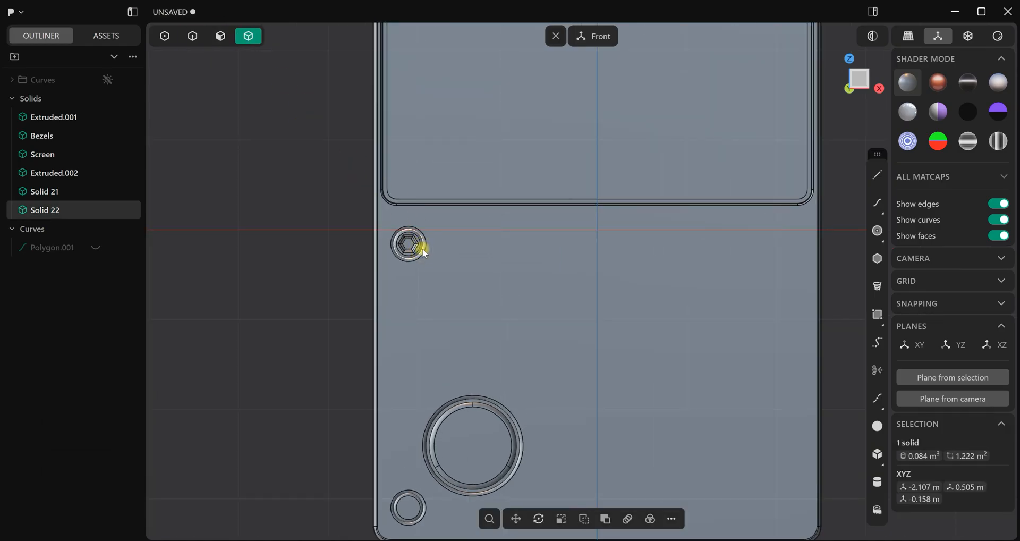
key(slash)
key(7)
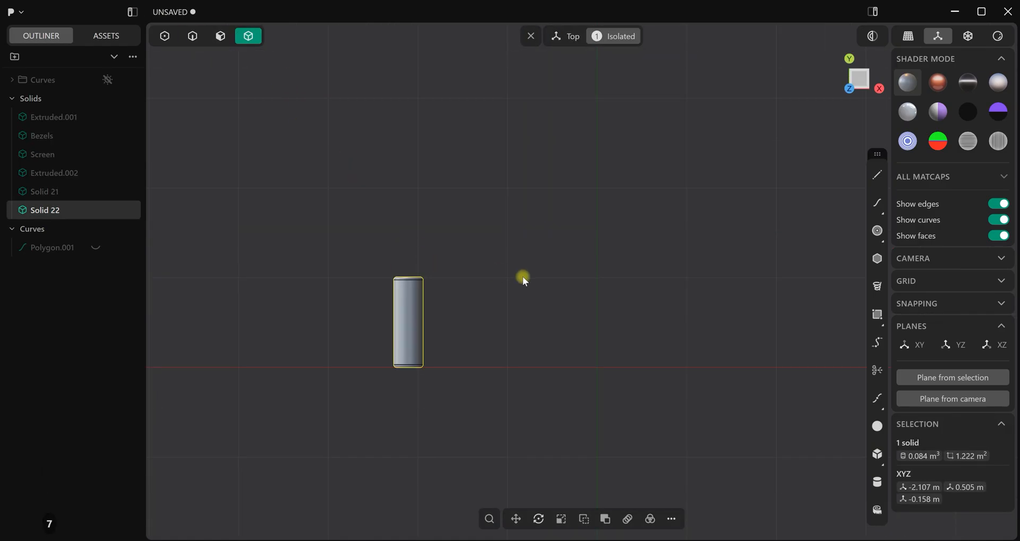
click(505, 317)
scroll(504, 321, up, 2)
shift+middle_drag(493, 327, 511, 314)
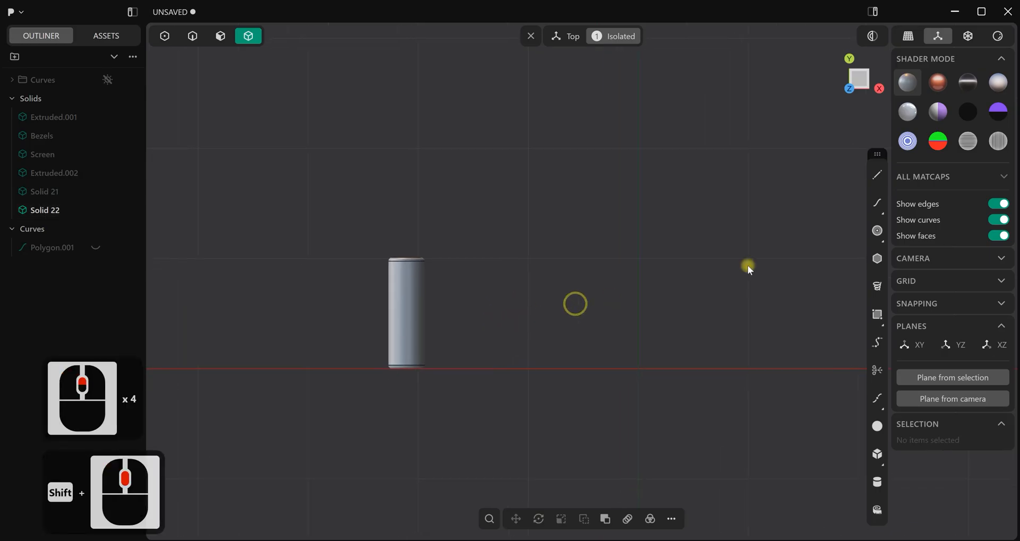
Draw a horizontal line about 1.18 m long from the screw's centre and move it about 0.46 m in negative X across the screw
click(878, 174)
scroll(394, 367, up, 3)
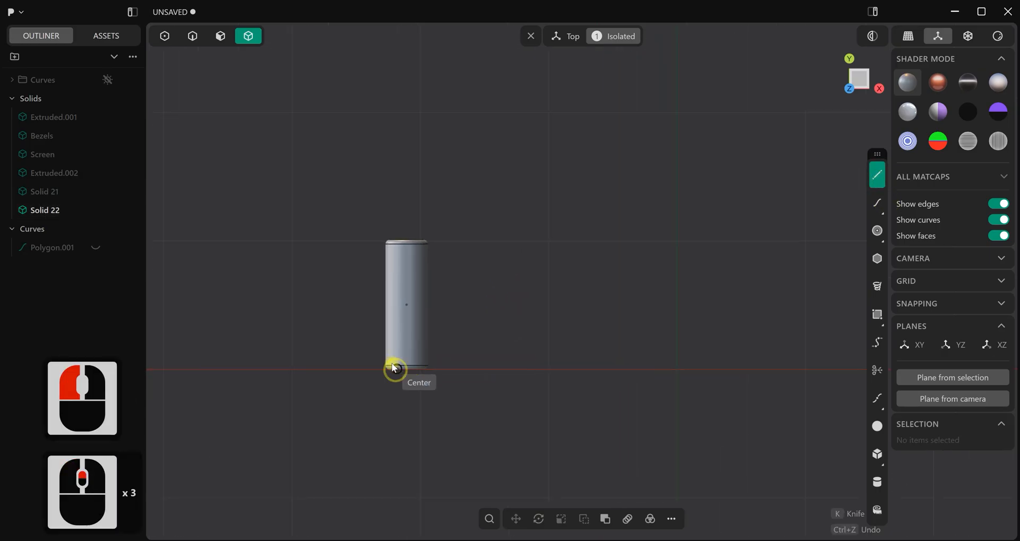
click(406, 307)
right_click(576, 320)
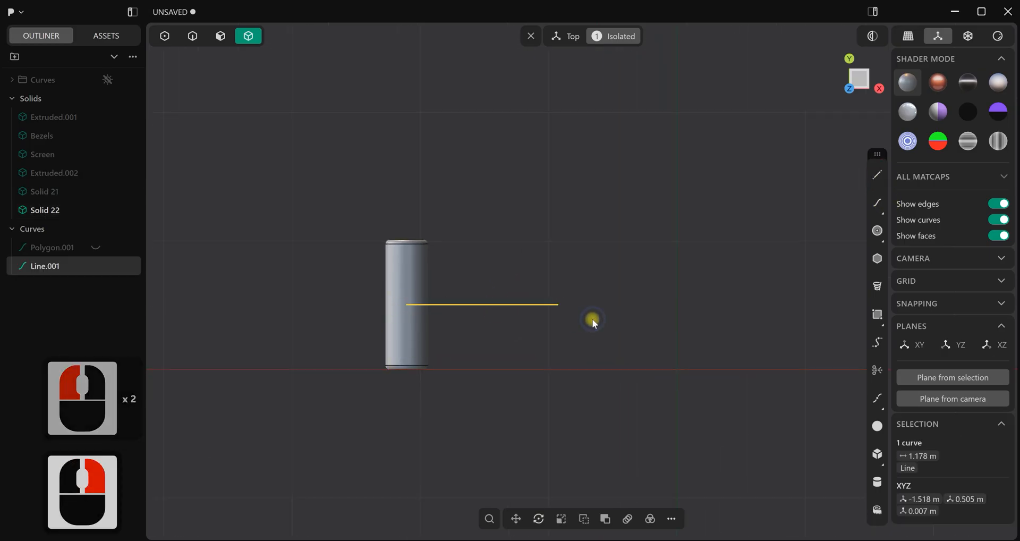
key(g)
drag(523, 302, 458, 311)
right_click(537, 301)
Cut the screw along the line and delete the rear half without the socket together with the line
key(c)
click(420, 283)
click(546, 337)
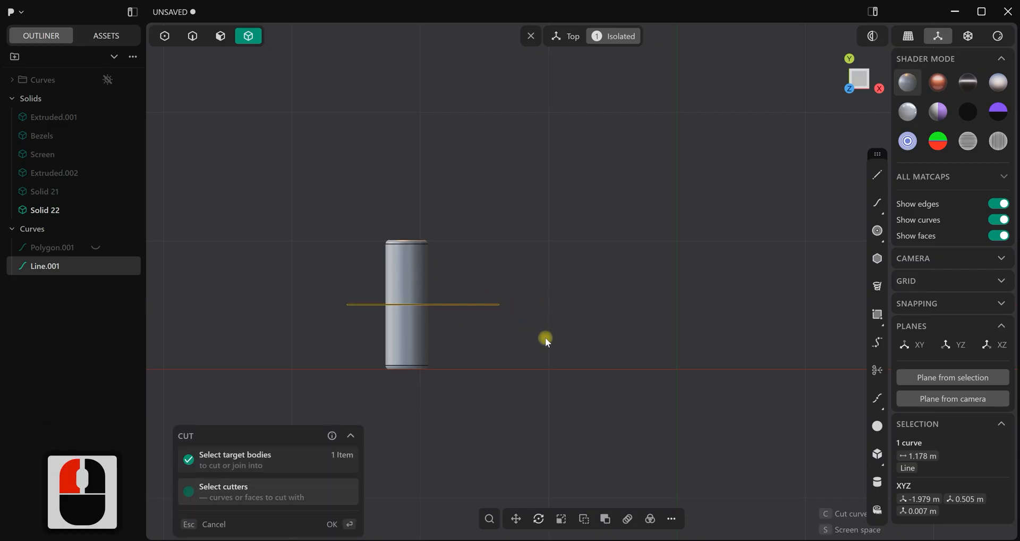
right_click(546, 337)
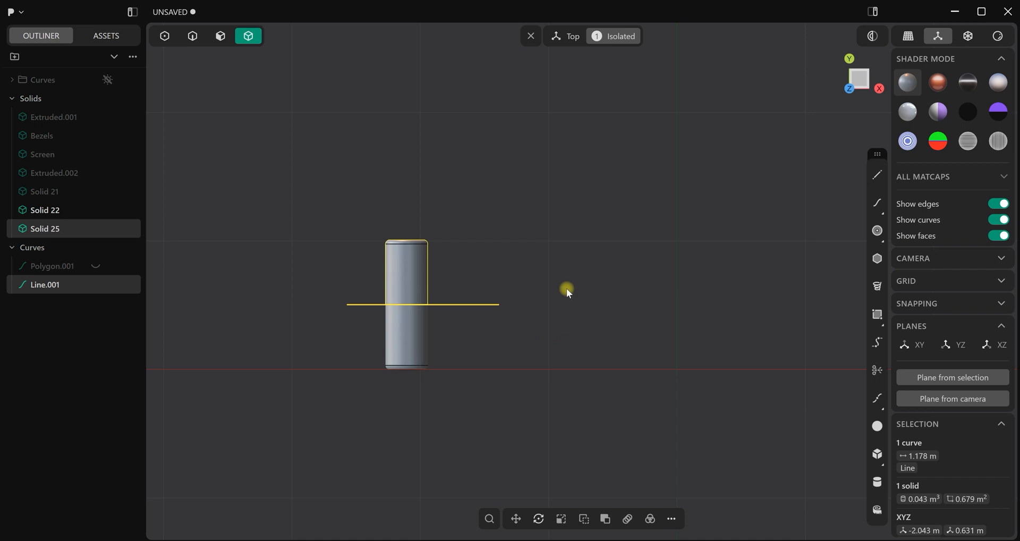
key(Delete)
mouse_move(486, 310)
middle_down()
mouse_move(463, 279)
mouse_move(468, 268)
mouse_move(480, 298)
middle_up()
Mirror the remaining screw half freestyle about its flat cut face, keeping the two halves as separate solids
key(7)
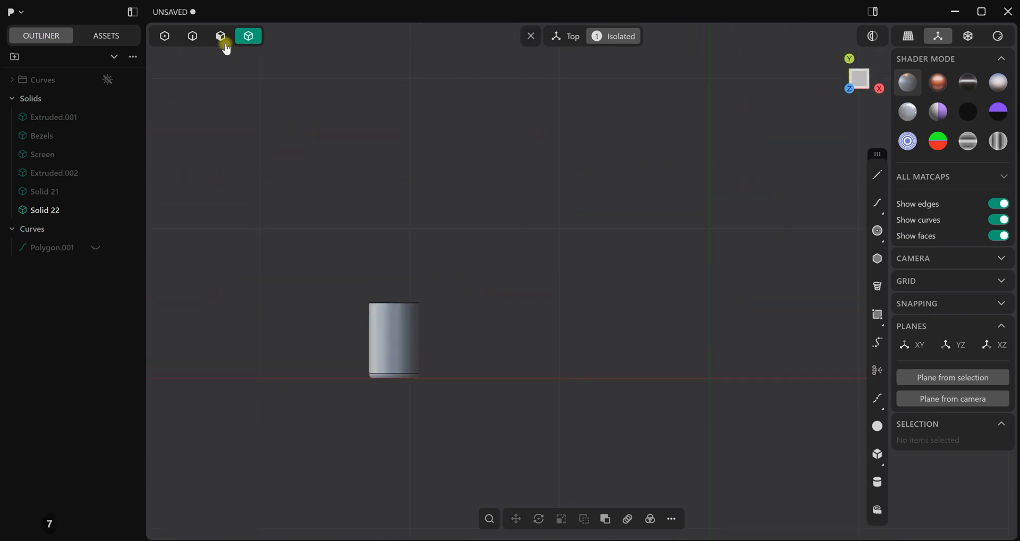
scroll(390, 340, down, 1)
shift+middle_drag(403, 250, 394, 198)
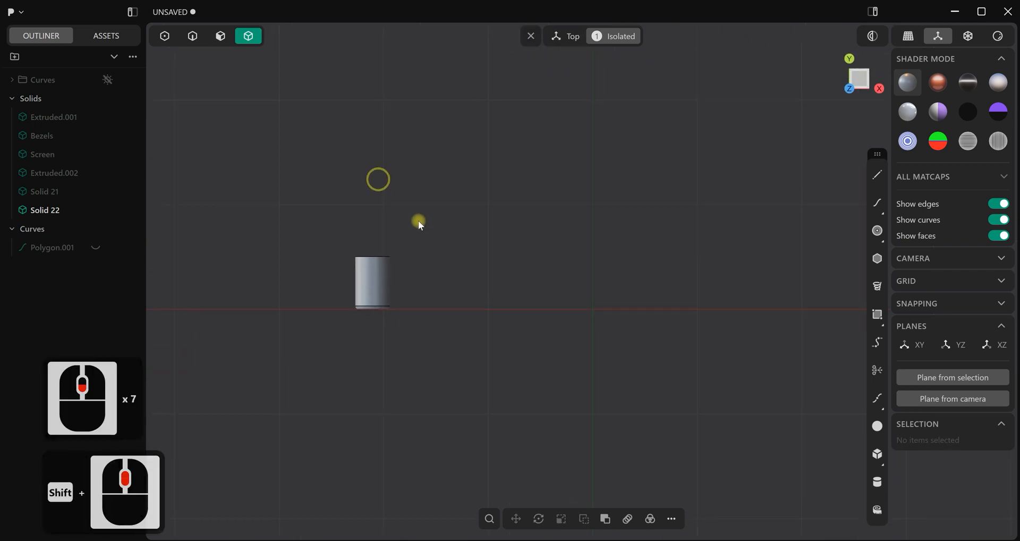
scroll(420, 280, up, 1)
click(378, 294)
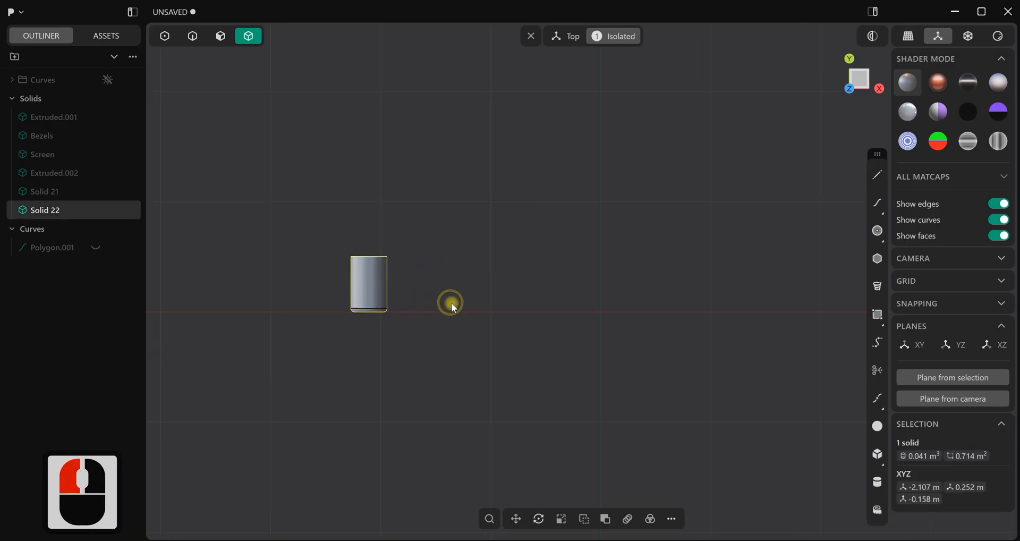
shift+middle_drag(448, 280, 469, 292)
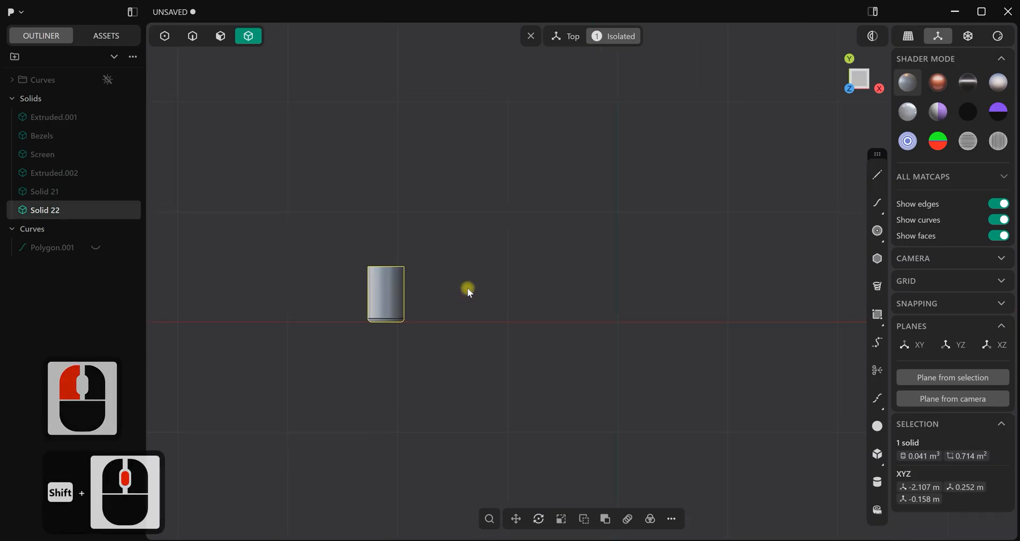
key(alt+x)
key(f)
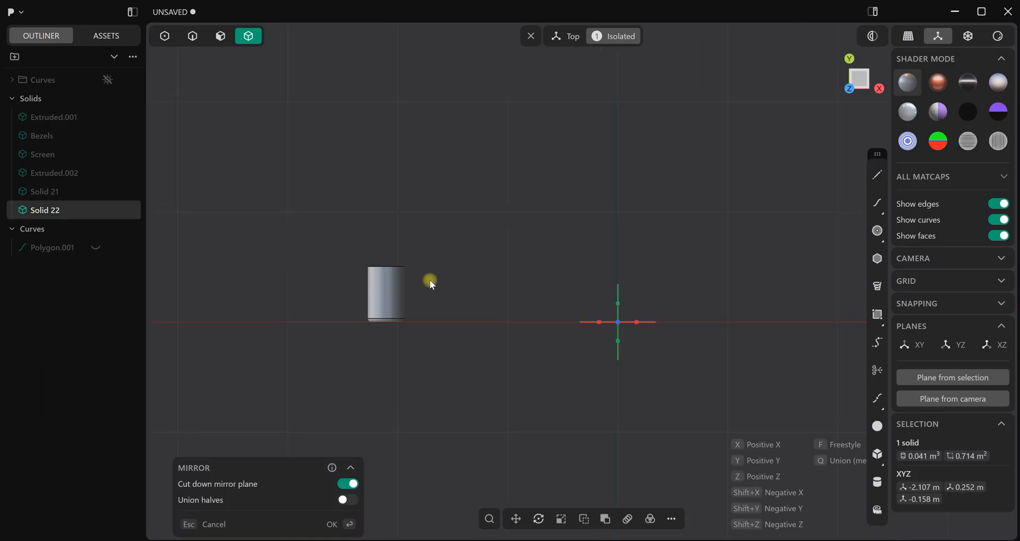
click(390, 270)
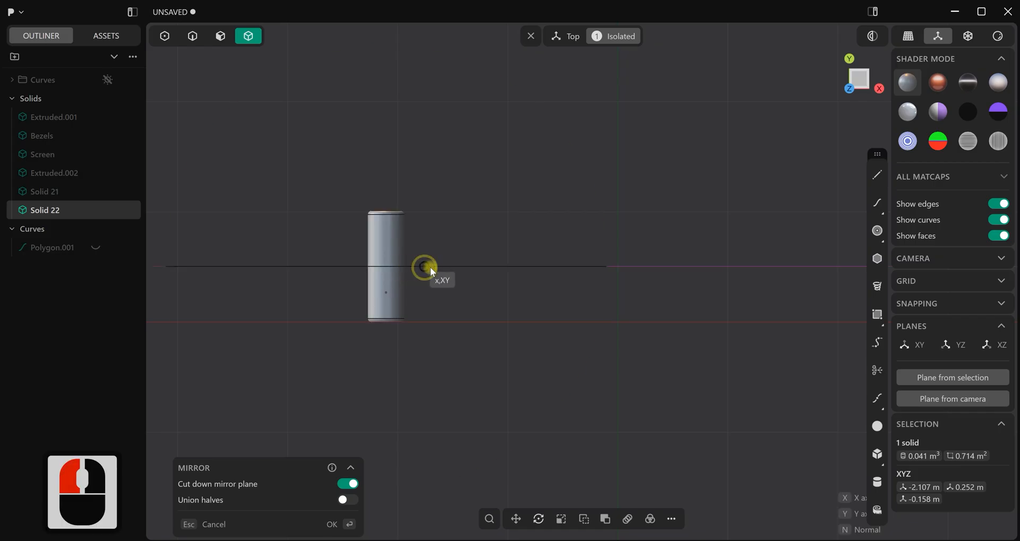
right_click(438, 267)
click(438, 267)
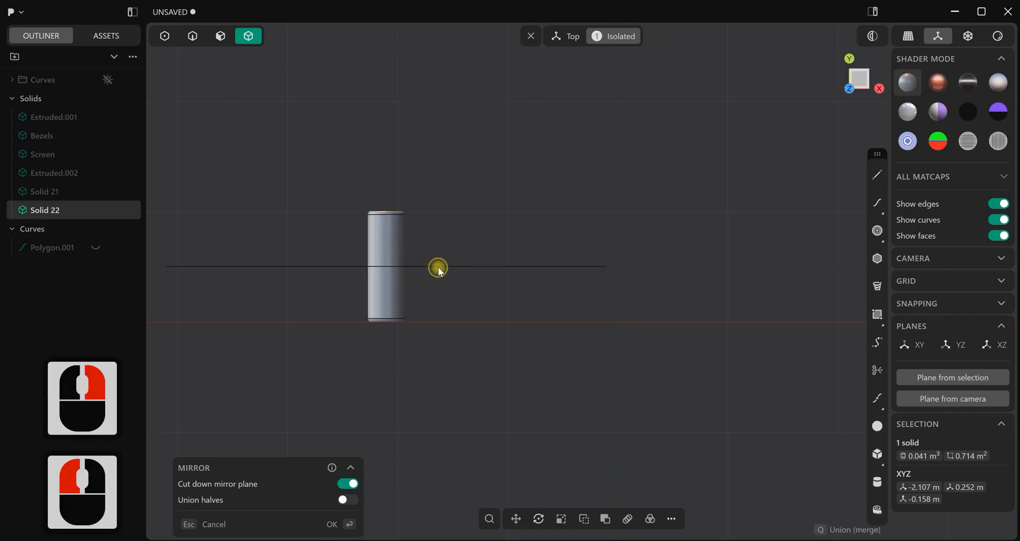
click(351, 524)
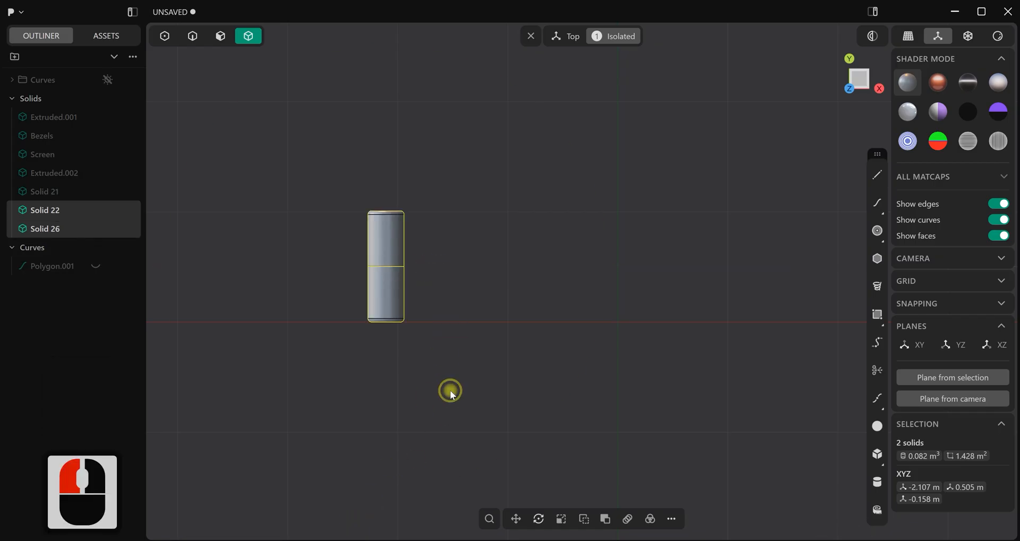
Join the two screw halves with a Boolean union and end the isolation to show the whole console
key(q)
key(q)
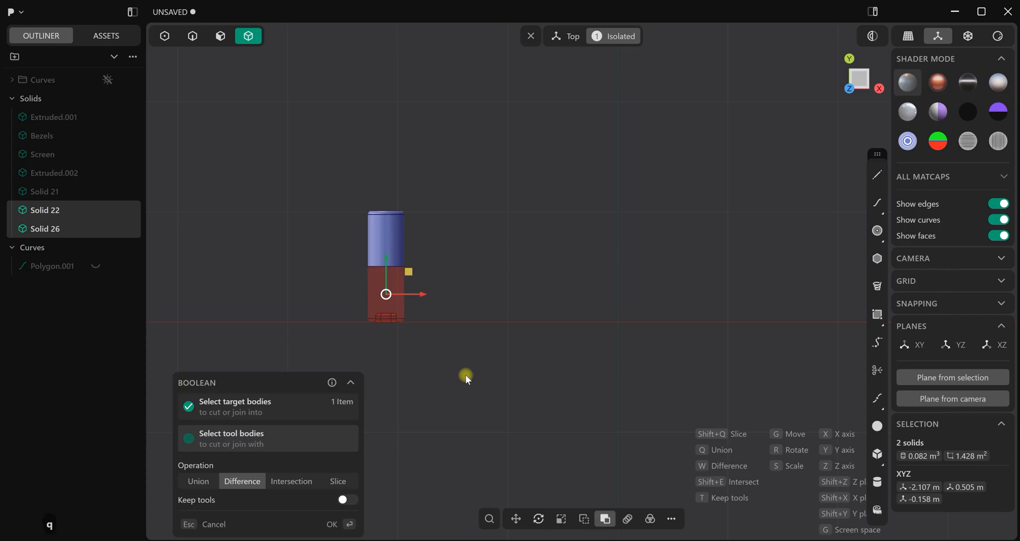
click(352, 522)
middle_drag(437, 318, 499, 321)
scroll(456, 205, up, 3)
key(slash)
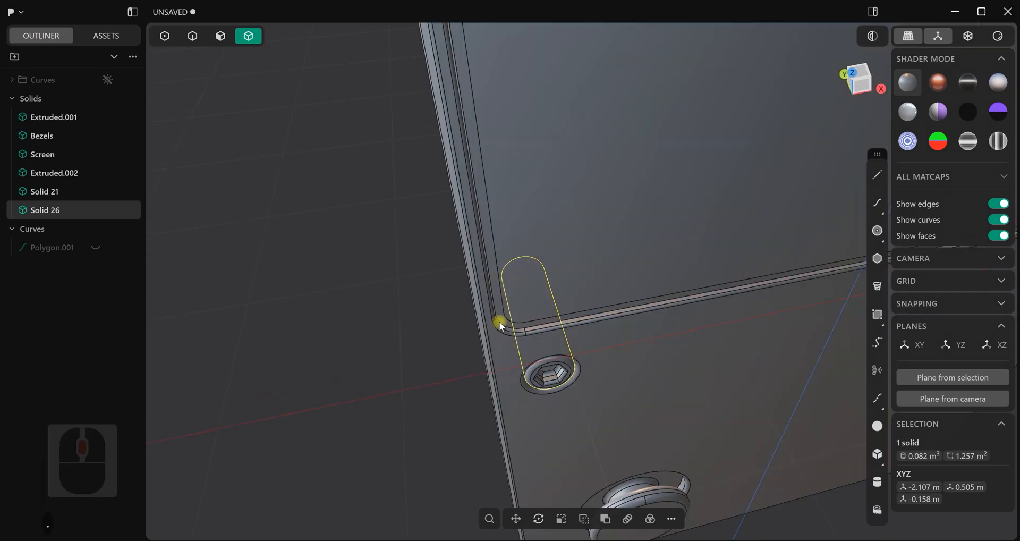
Delete the plain screw without a socket from the console's lower recess
scroll(509, 311, down, 5)
click(417, 348)
scroll(420, 331, down, 3)
middle_drag(420, 329, 345, 275)
scroll(514, 337, down, 3)
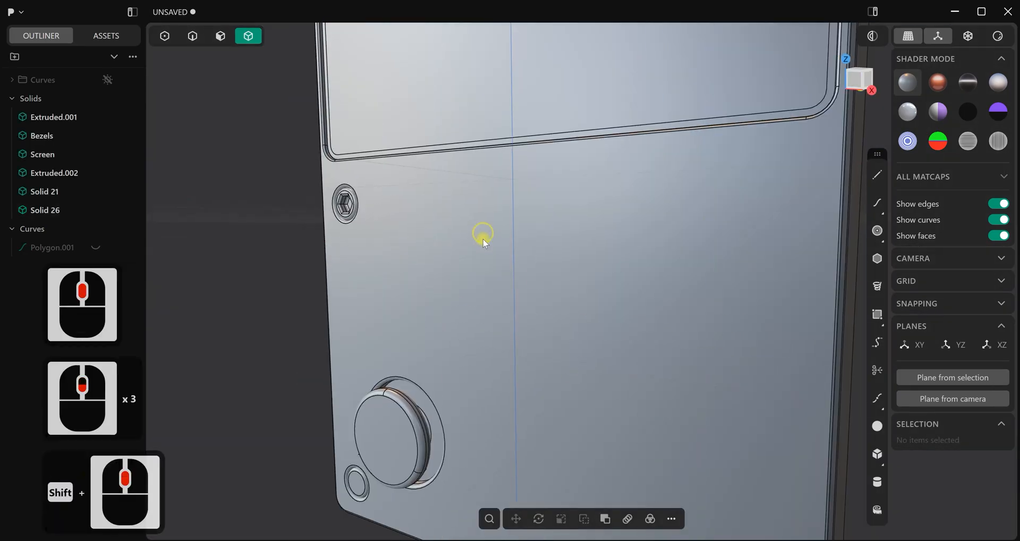
shift+middle_drag(483, 234, 526, 308)
scroll(526, 307, down, 4)
key(1)
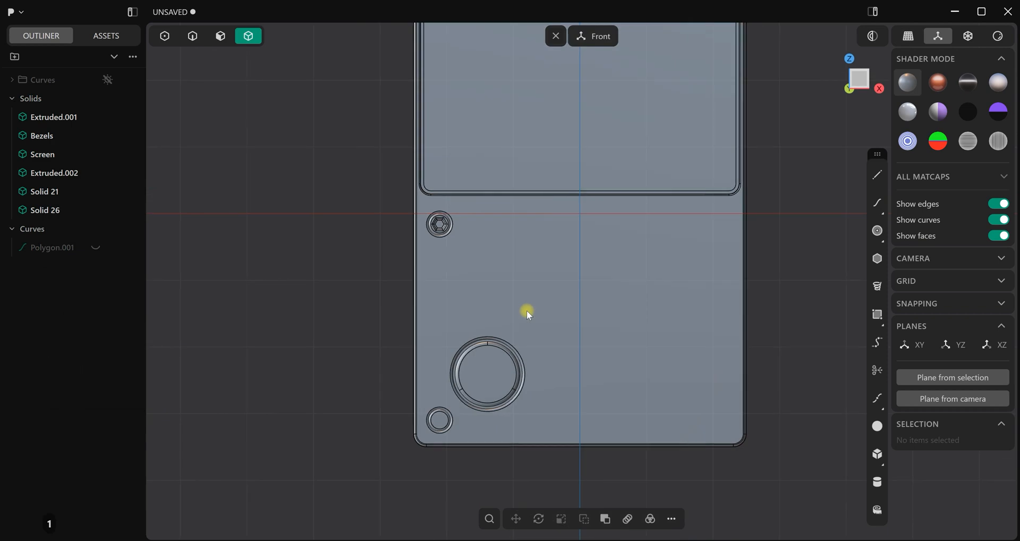
click(441, 420)
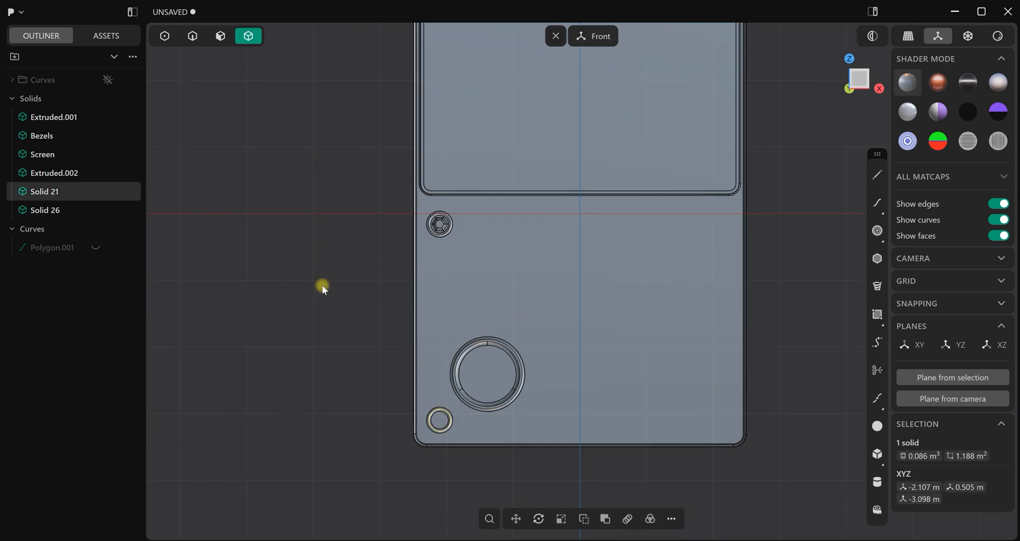
key(Delete)
Duplicate the upper hex-socket screw and move the copy straight down into the empty lower recess
click(444, 224)
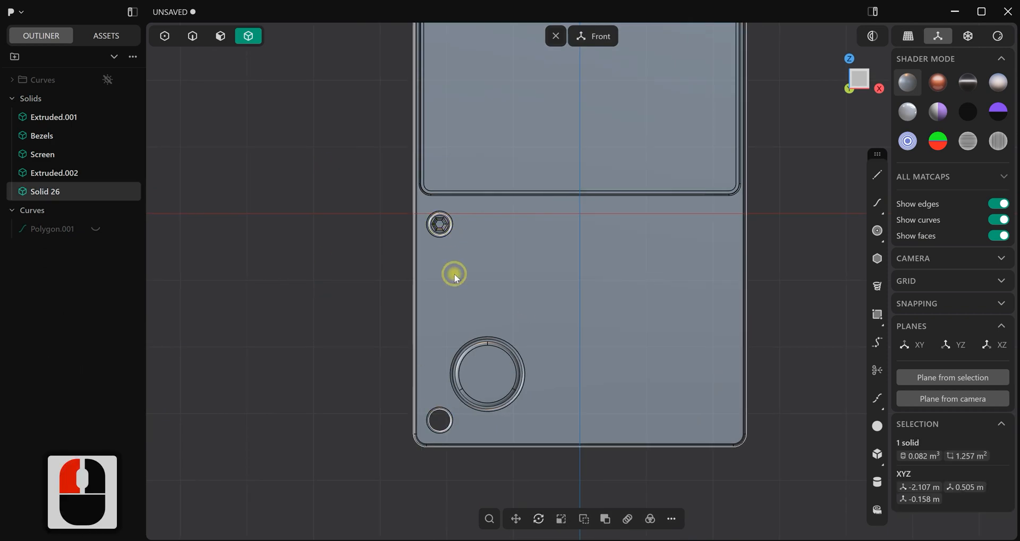
key(ctrl+d)
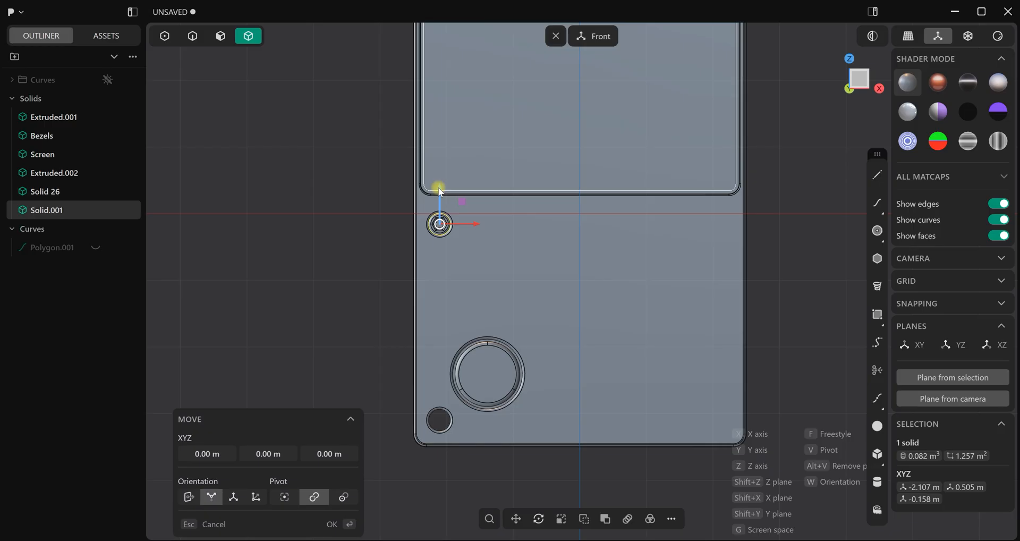
ctrl+click(440, 420)
right_click(349, 324)
Examine both screws from the back and the front of the console
scroll(349, 325, down, 2)
scroll(404, 335, down, 2)
middle_drag(407, 335, 647, 334)
click(484, 362)
scroll(461, 291, up, 3)
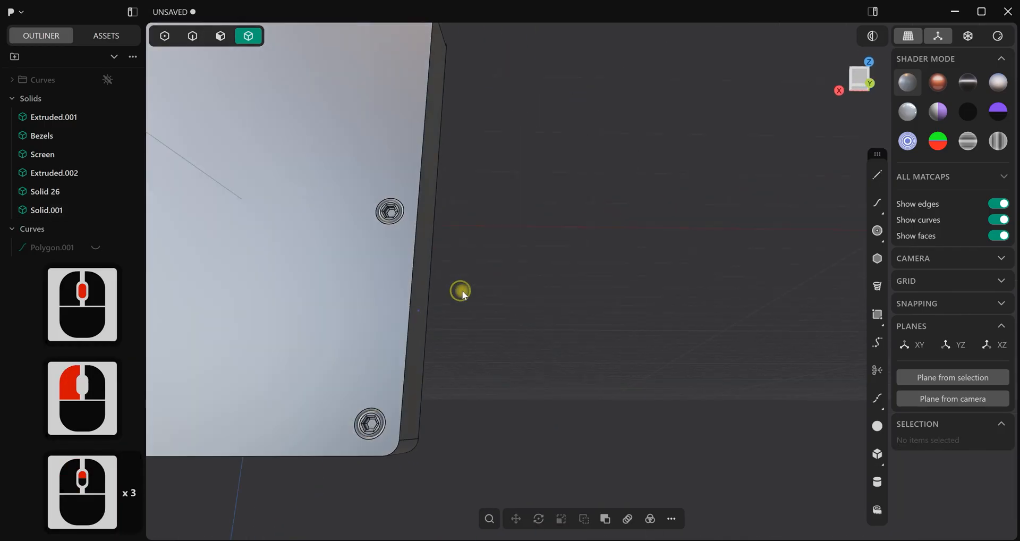
middle_drag(420, 292, 497, 325)
scroll(480, 307, down, 2)
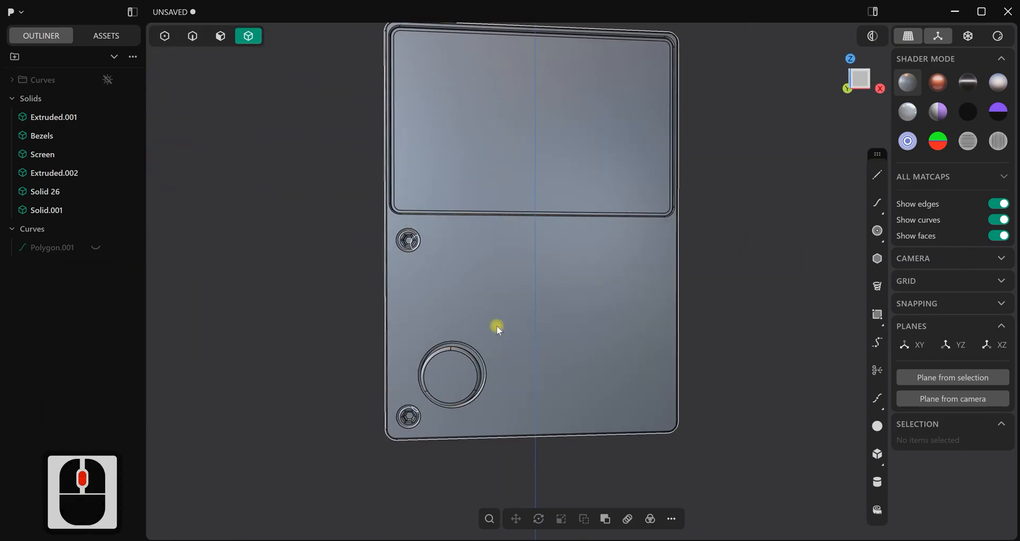
Draw a circle with a radius of about 0.113 m centred on the origin in the front view
key(KP_1)
scroll(497, 305, down, 3)
shift+middle_drag(552, 307, 540, 318)
scroll(540, 332, up, 5)
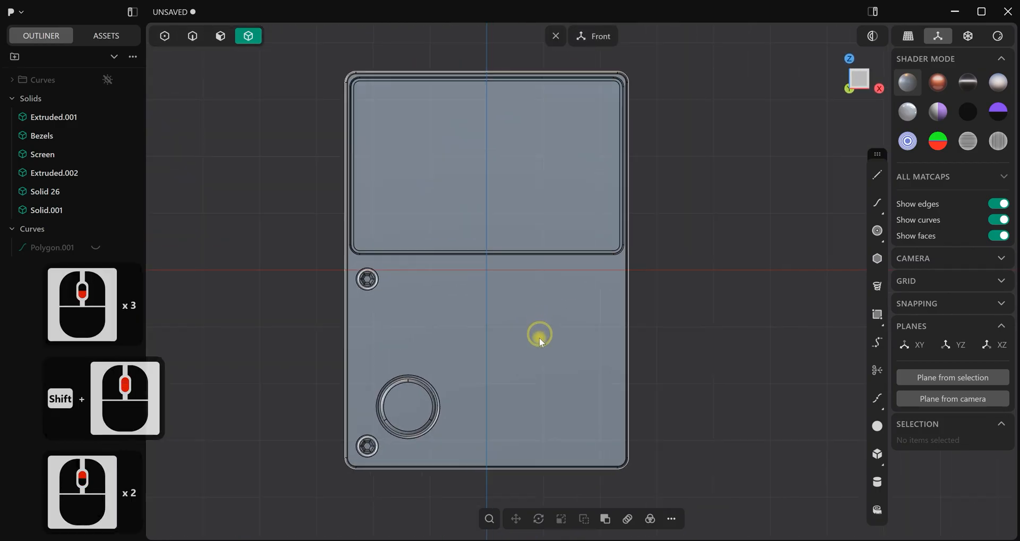
click(878, 231)
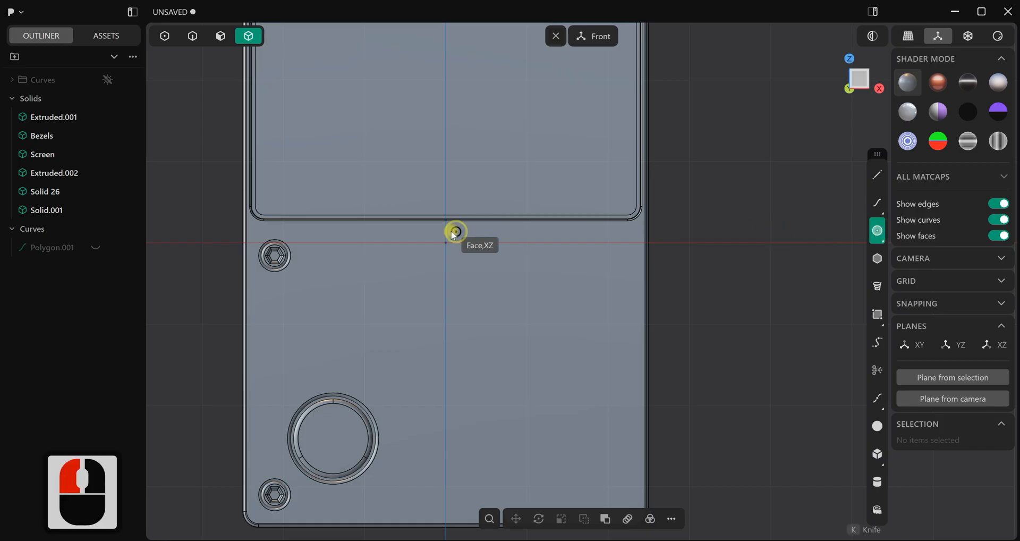
click(450, 243)
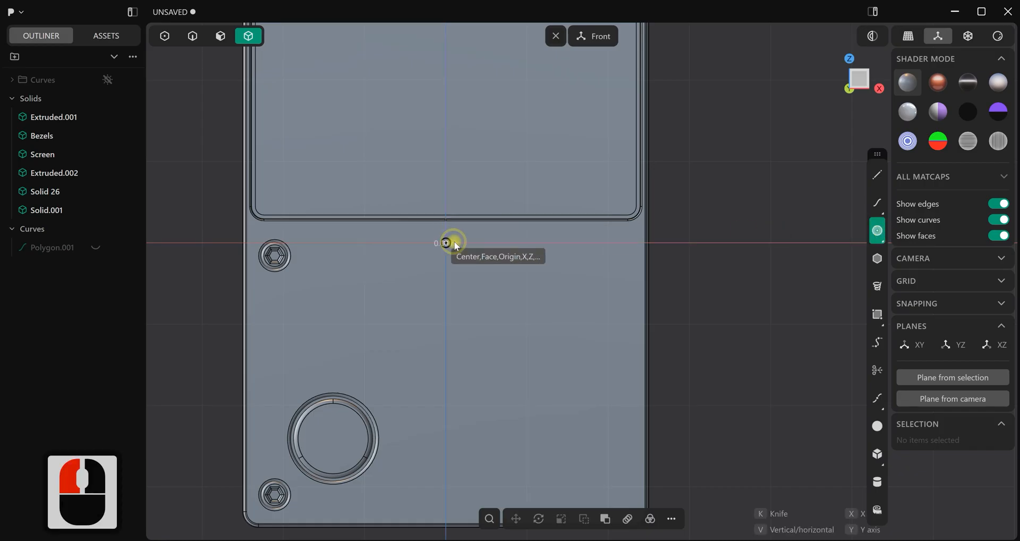
click(456, 243)
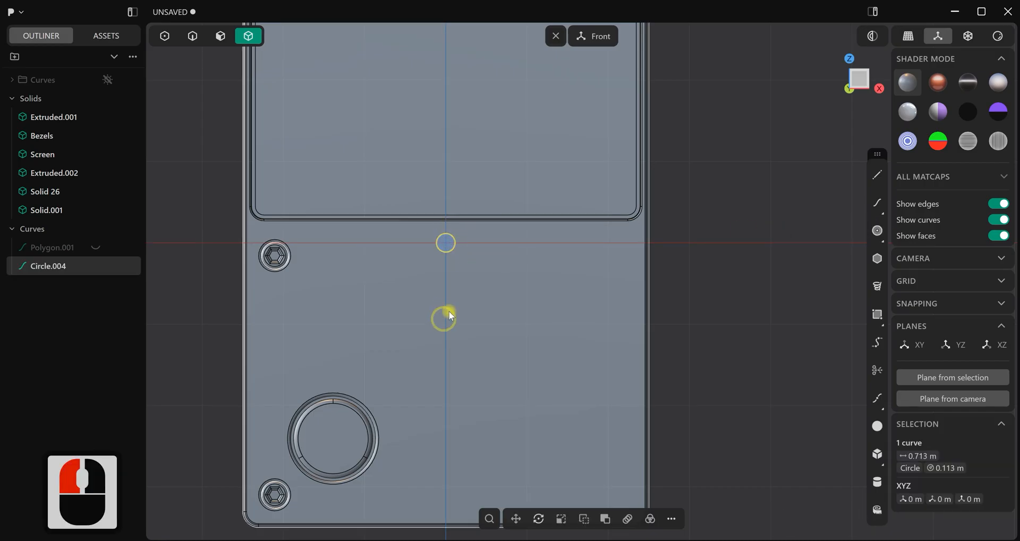
Move the circle about -0.356 m in X and -1.416 m in Z, and scale it to a radius of about 0.077 m
key(g)
key(g)
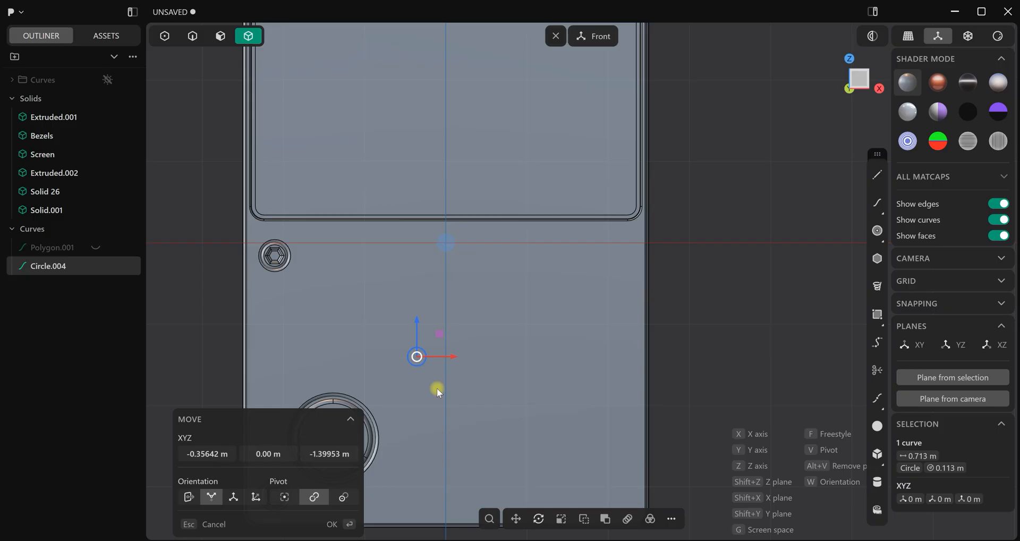
click(437, 389)
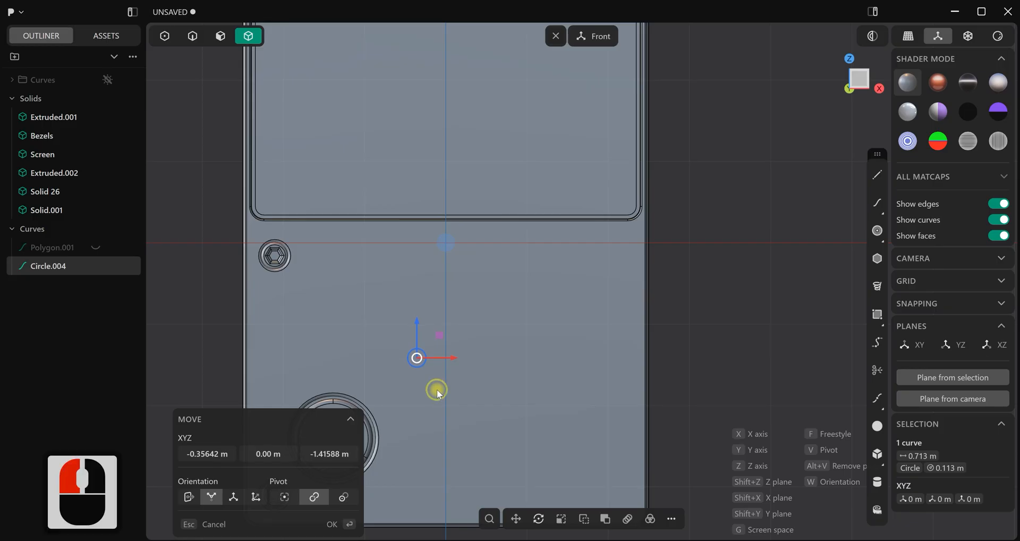
shift+middle_drag(450, 377, 501, 299)
scroll(482, 302, up, 5)
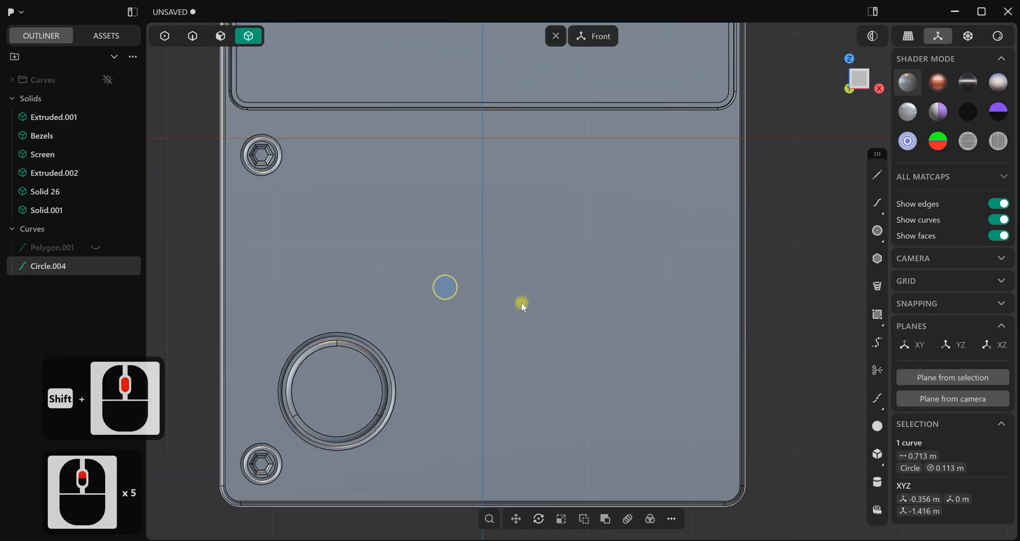
key(s)
click(495, 298)
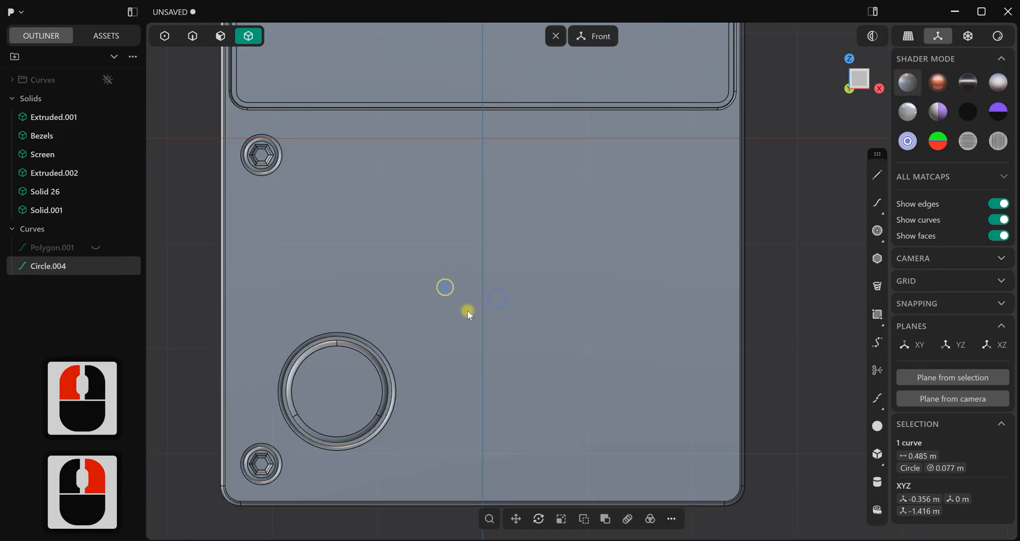
Duplicate the small circle and place the copy about 0.185 m straight below it
scroll(441, 317, up, 8)
key(d)
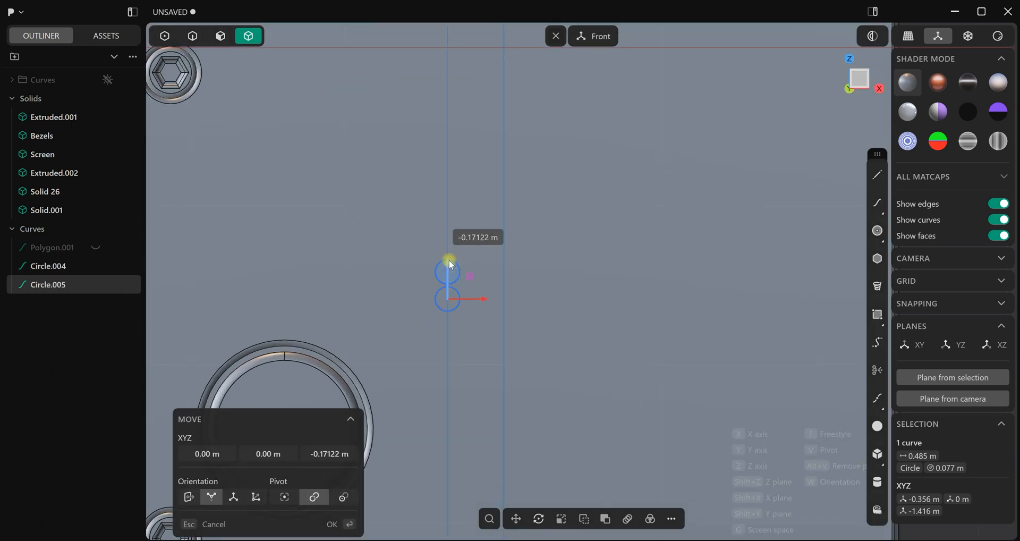
click(449, 263)
click(477, 255)
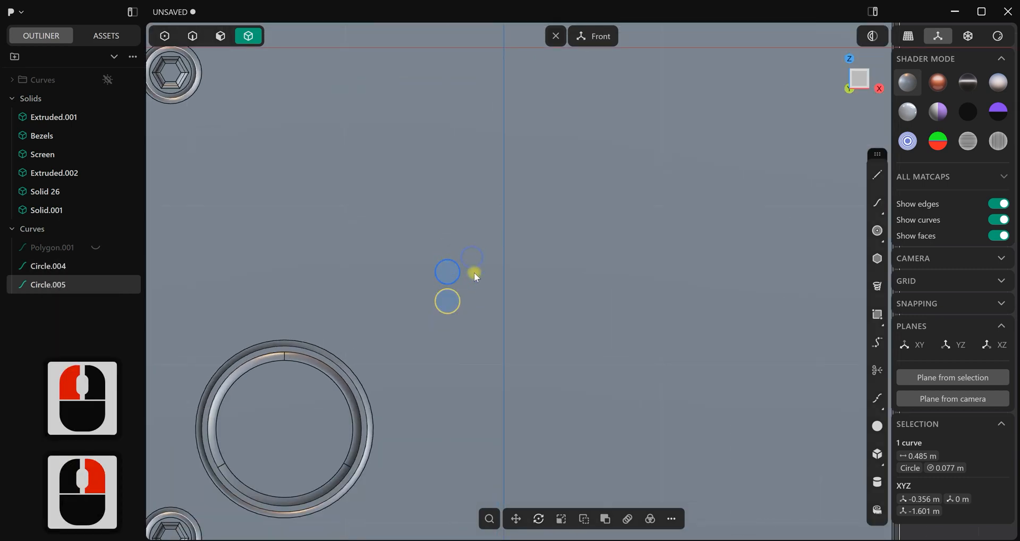
Draw a vertical line about 0.185 m long joining the +X side points of the two small circles
scroll(473, 276, up, 12)
click(875, 176)
scroll(439, 287, up, 4)
click(434, 254)
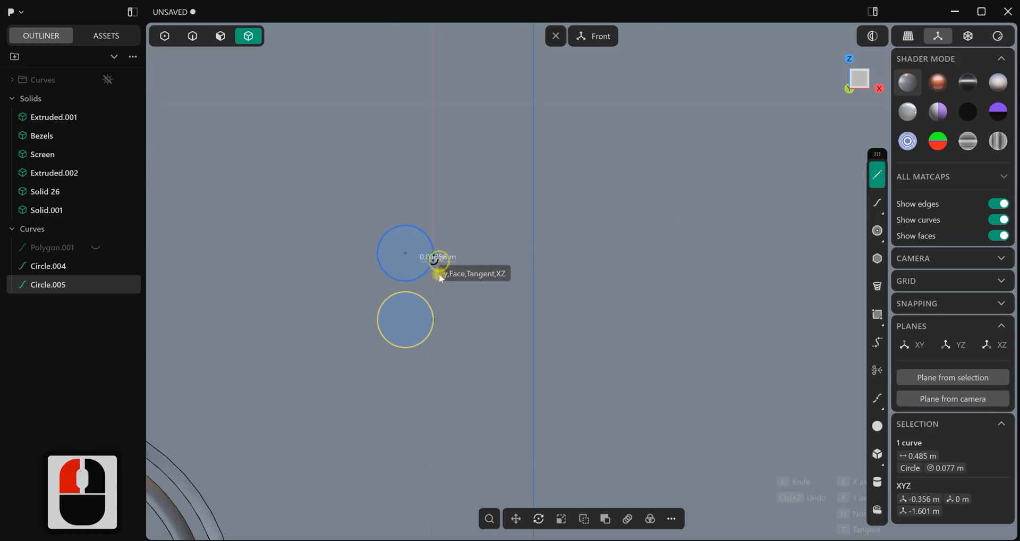
click(441, 321)
right_click(537, 320)
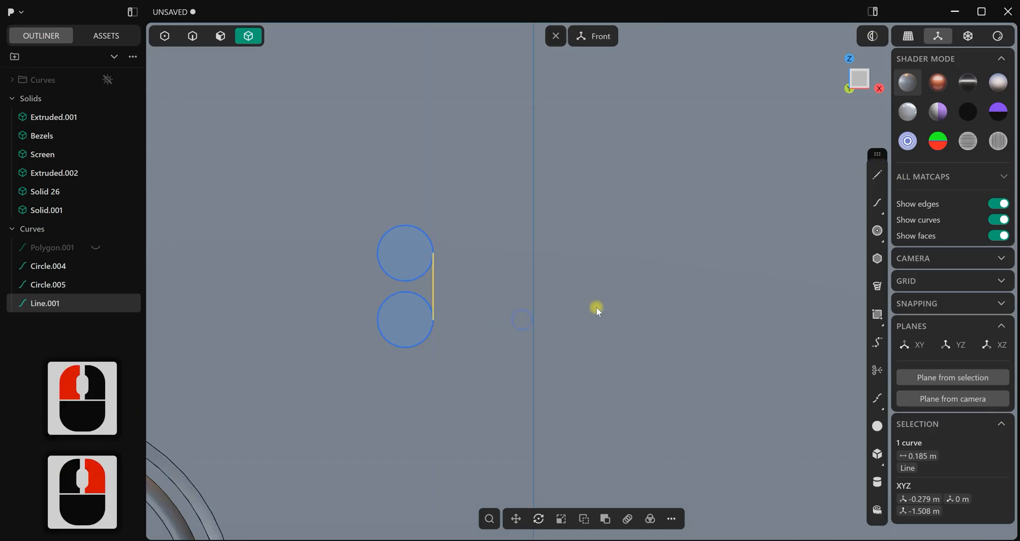
click(877, 175)
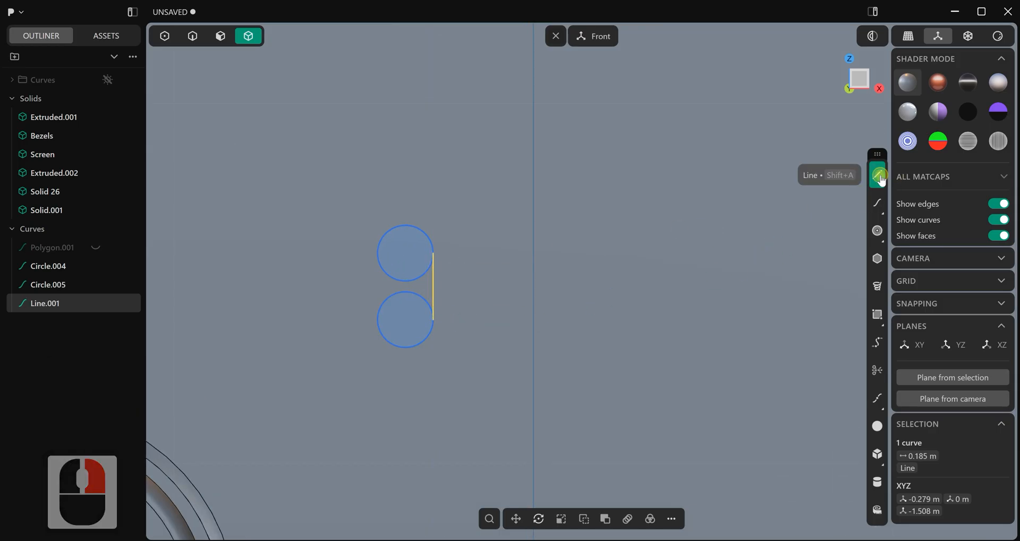
click(377, 255)
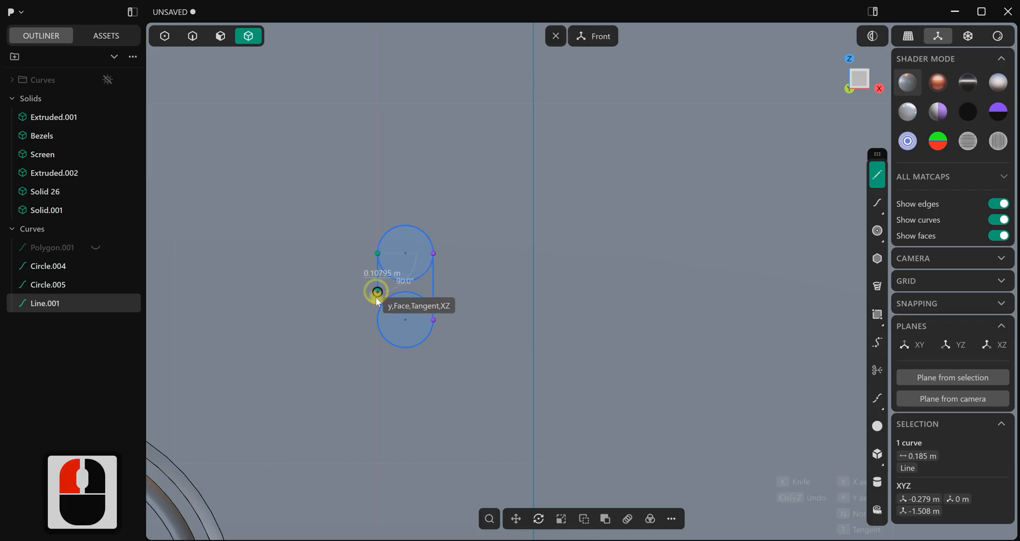
click(364, 286)
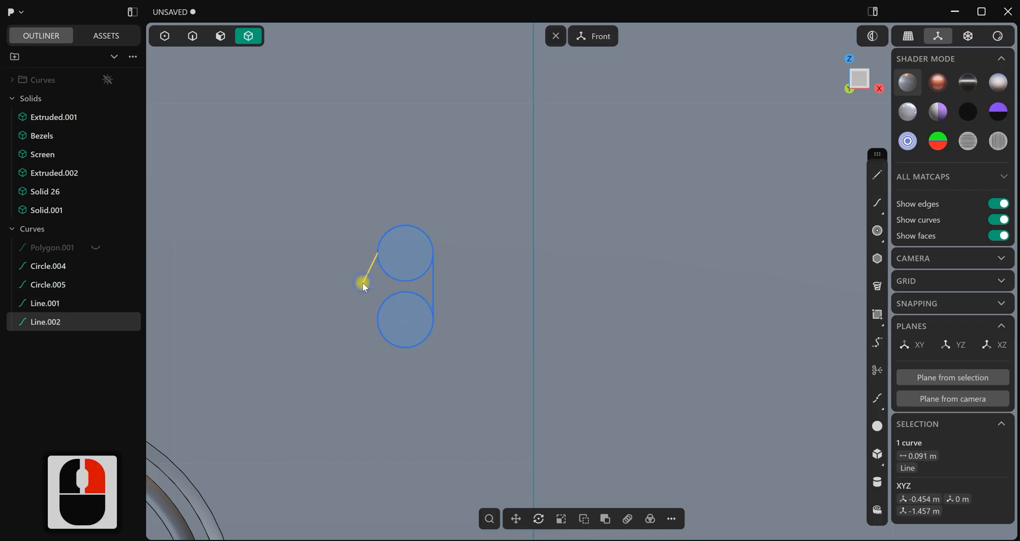
key(Escape)
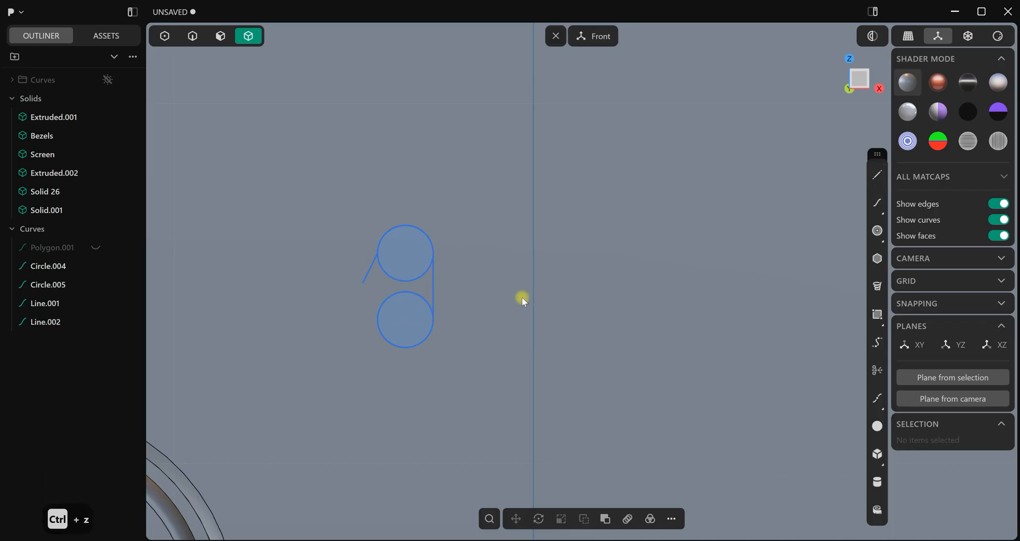
key(ctrl+z)
key(ctrl+z)
Draw a vertical line about 0.185 m long joining the -X side points of the two circles
click(876, 176)
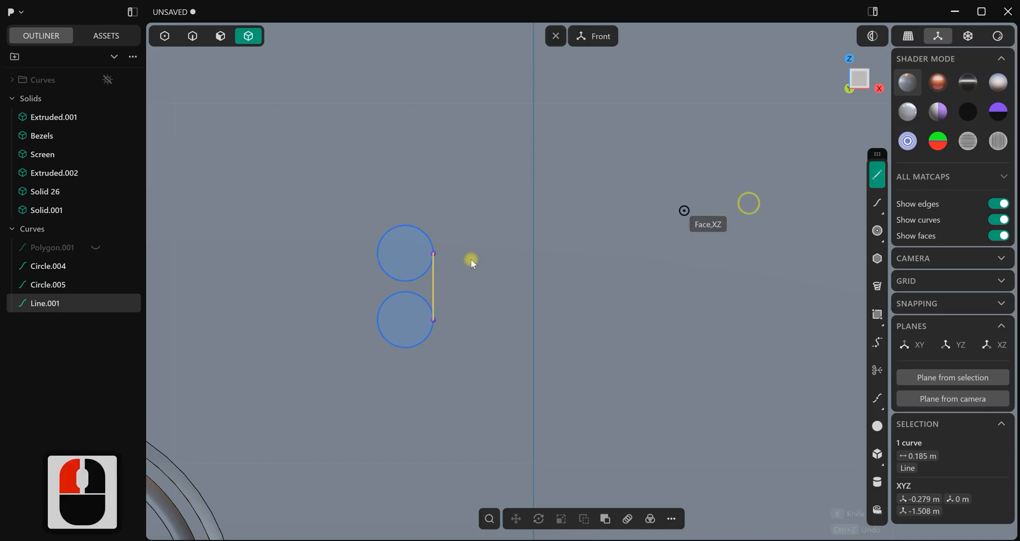
scroll(353, 257, up, 3)
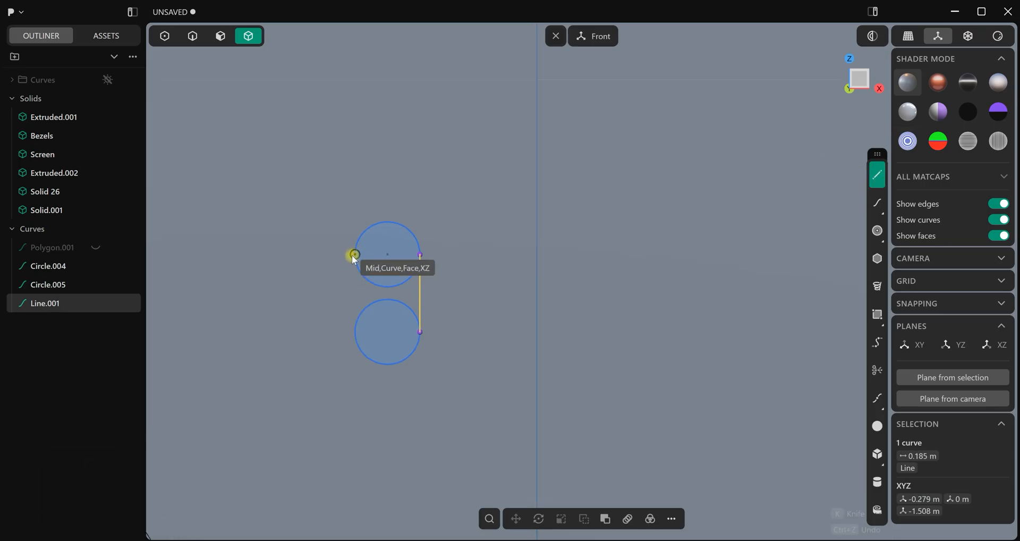
click(354, 257)
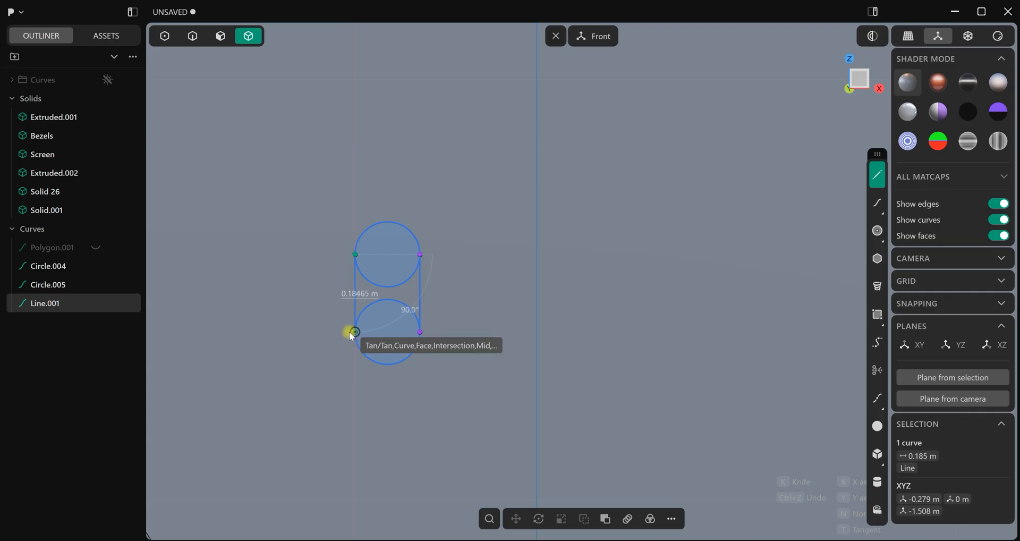
click(349, 332)
right_click(554, 331)
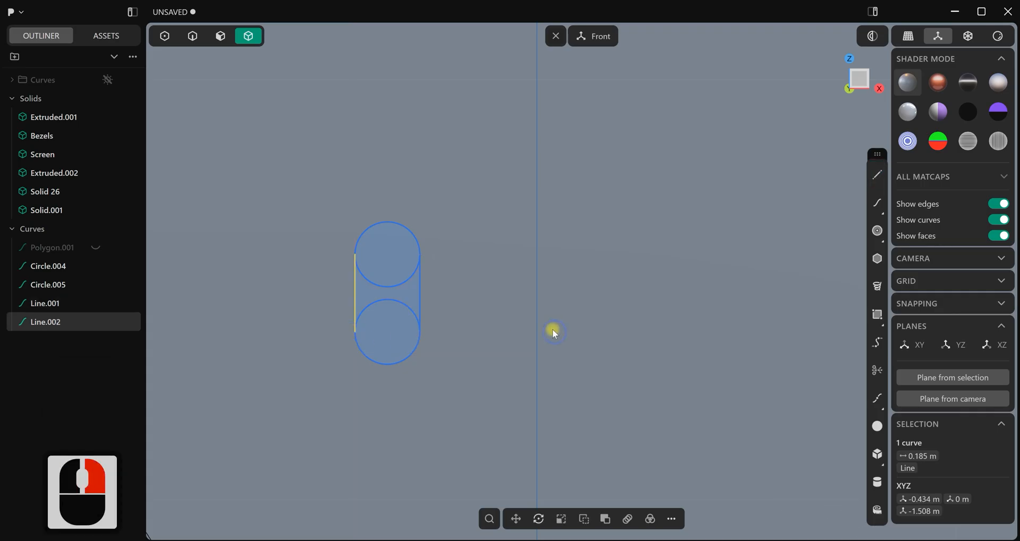
Trim away the inner arcs of both circles so only the slot outline remains
click(553, 330)
key(t)
click(403, 277)
click(403, 301)
key(Escape)
Join the two arcs and two lines of the slot outline into one closed curve
click(499, 272)
click(356, 379)
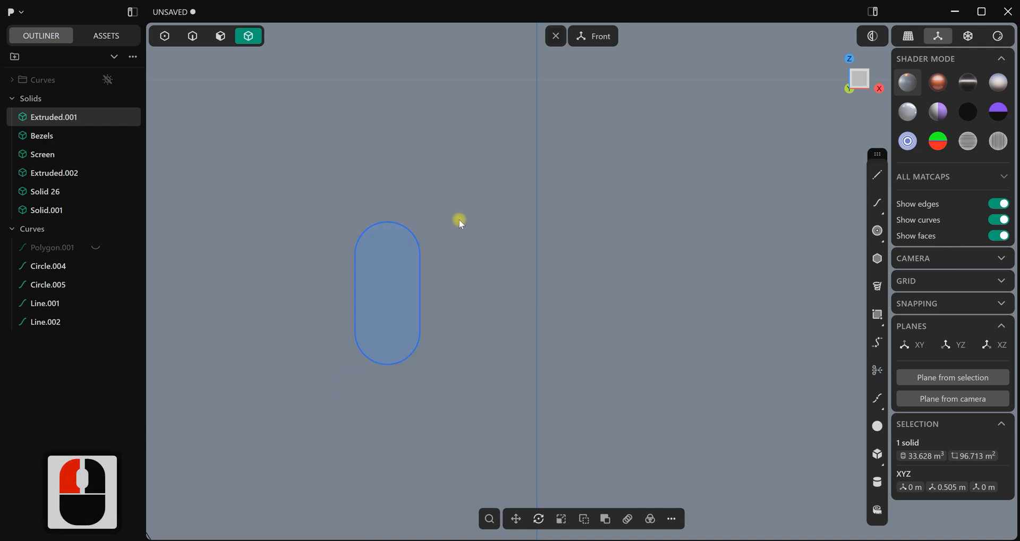
drag(464, 205, 344, 396)
click(192, 40)
shift+drag(451, 209, 343, 394)
key(j)
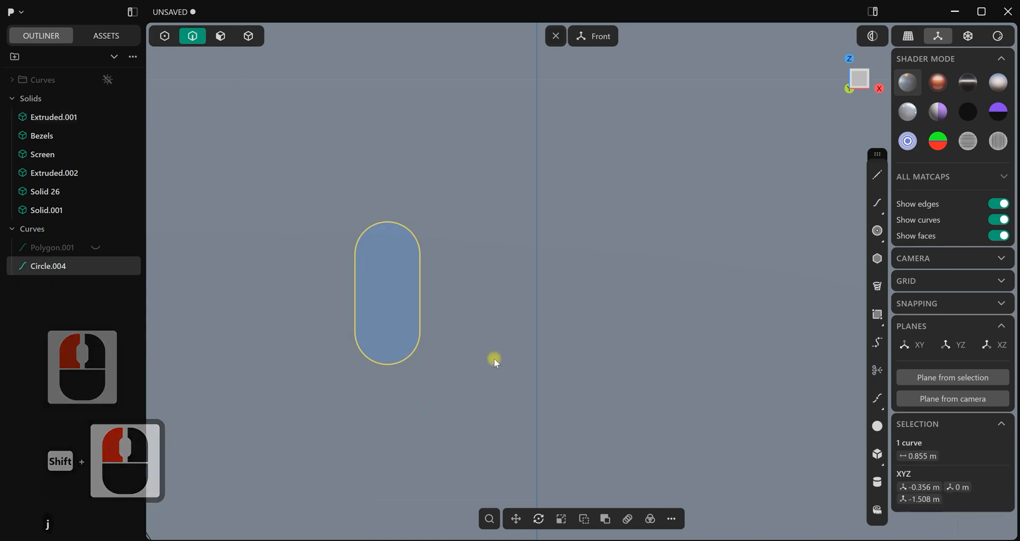
Move the slot curve about -0.06 m along X, closer to the round button
scroll(450, 315, down, 7)
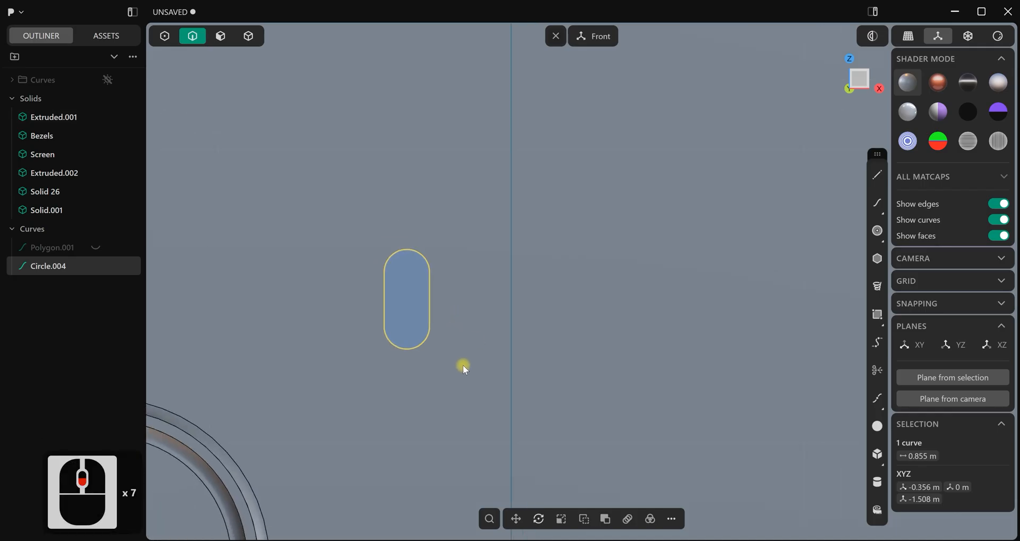
scroll(467, 365, down, 20)
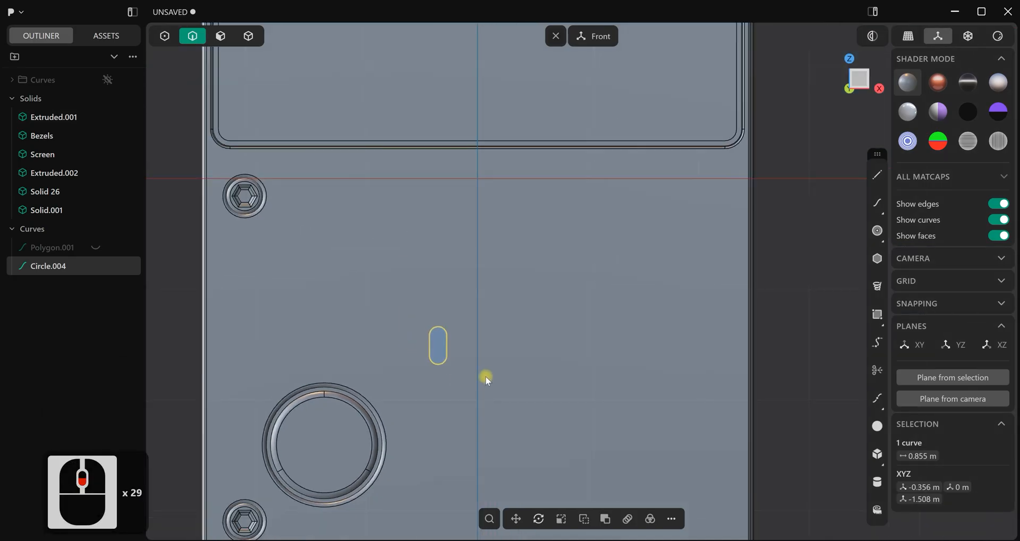
scroll(458, 336, up, 5)
key(g)
drag(466, 338, 458, 339)
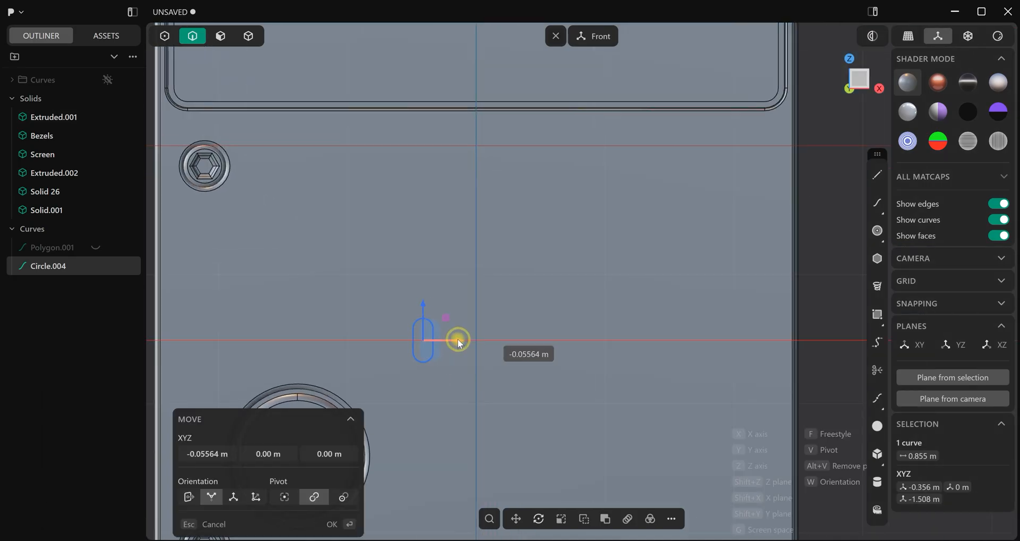
click(452, 390)
scroll(451, 396, down, 5)
right_click(449, 402)
click(439, 400)
scroll(426, 396, down, 3)
mouse_move(426, 399)
middle_down()
mouse_move(478, 401)
mouse_move(419, 383)
mouse_move(420, 399)
middle_up()
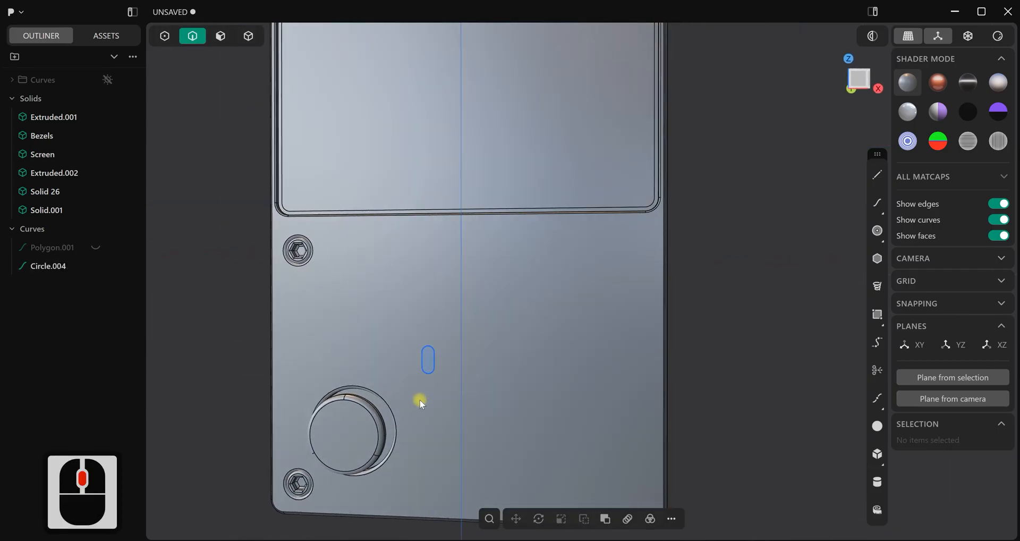
Imprint the slot curve onto the console body from the front view, using the Vector method
key(KP_1)
scroll(439, 353, up, 8)
click(442, 362)
key(i)
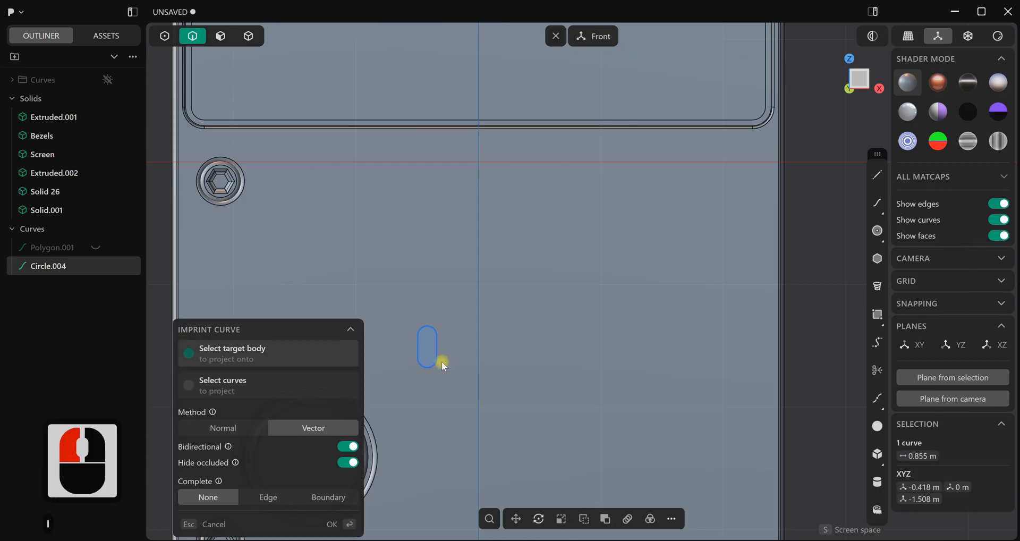
click(445, 397)
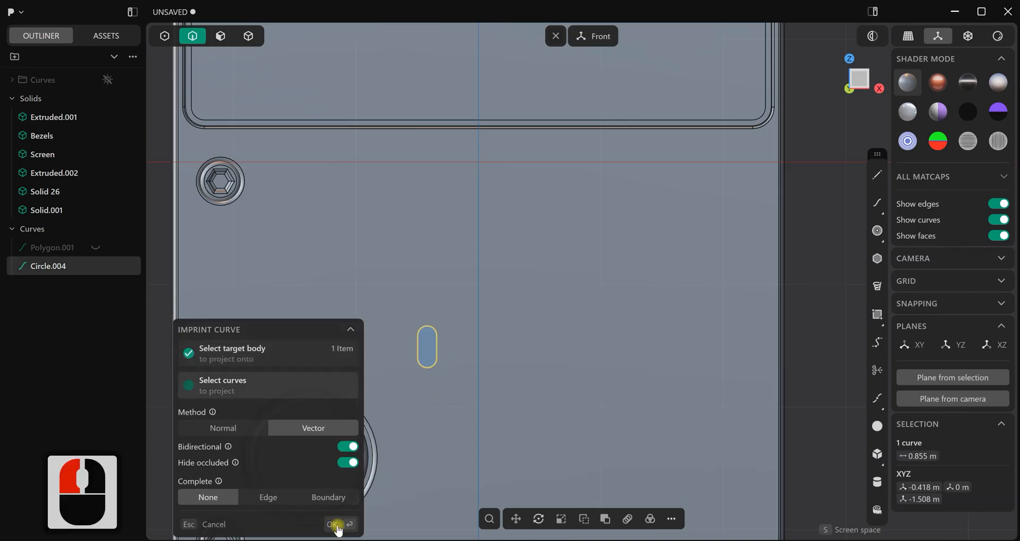
click(338, 525)
Hide the original slot curve, leaving the outline imprinted on the console body
click(358, 331)
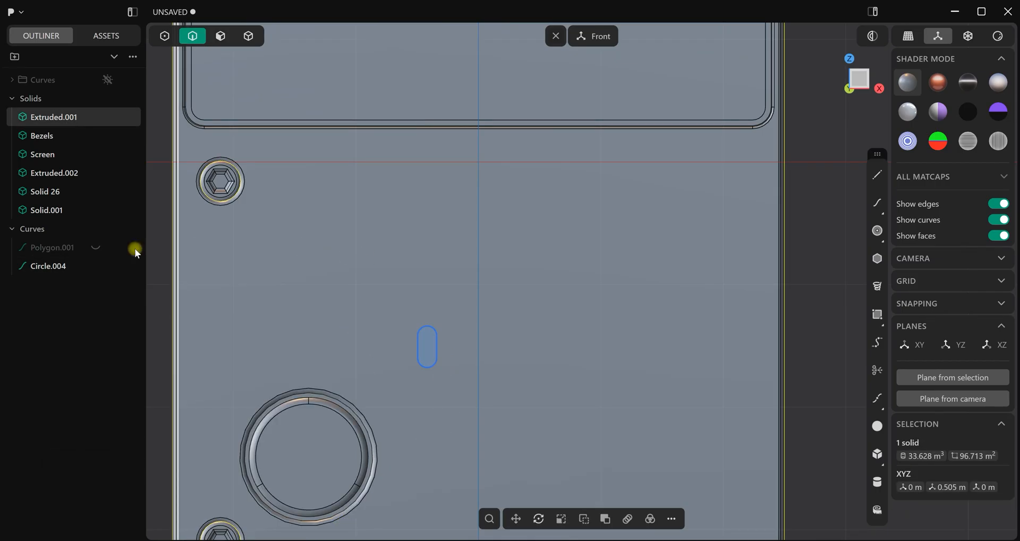
scroll(395, 337, up, 3)
middle_drag(397, 338, 480, 346)
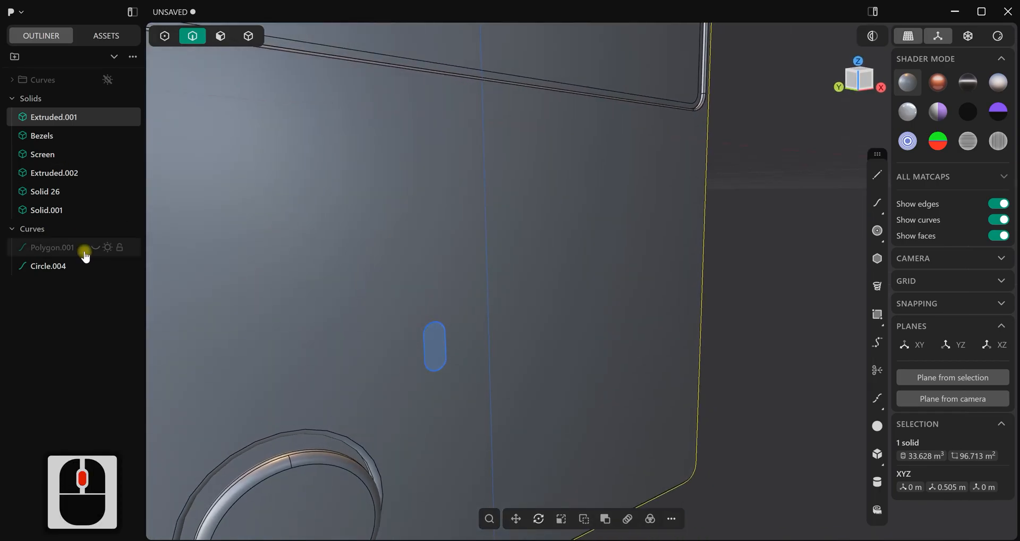
click(95, 266)
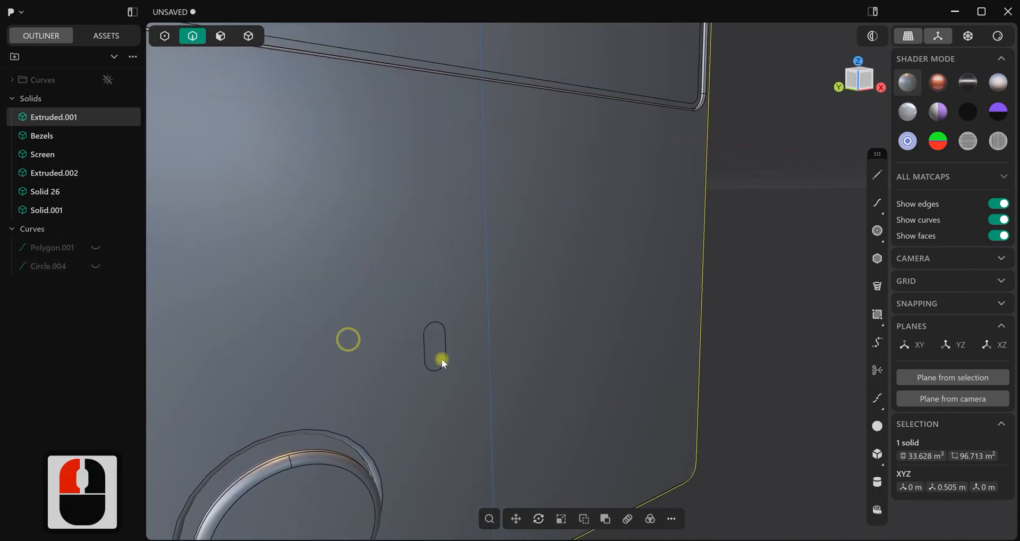
Offset the imprinted slot face about 0.077 m into the console body to form a recess
scroll(470, 384, up, 5)
click(227, 42)
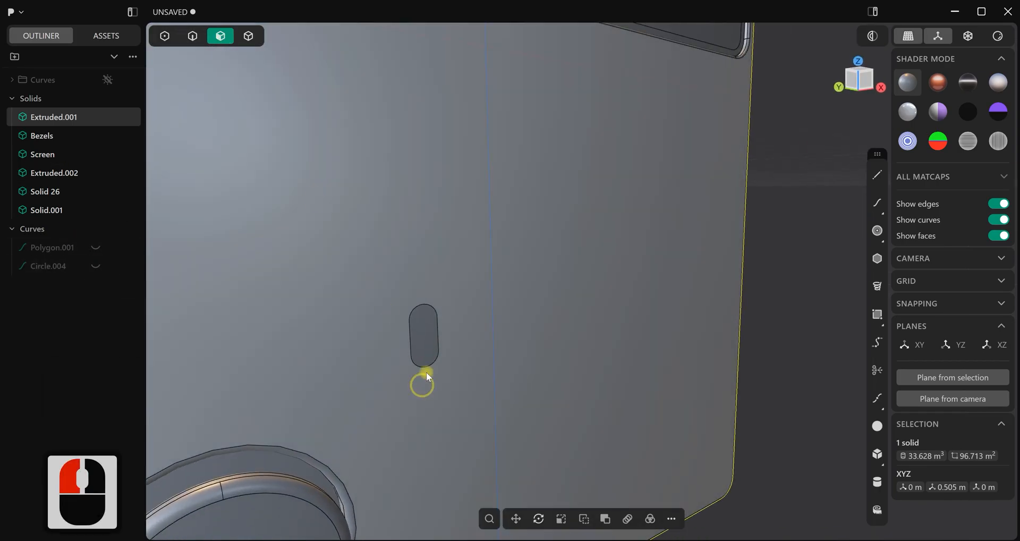
drag(428, 346, 444, 350)
right_click(461, 380)
middle_drag(419, 399, 280, 361)
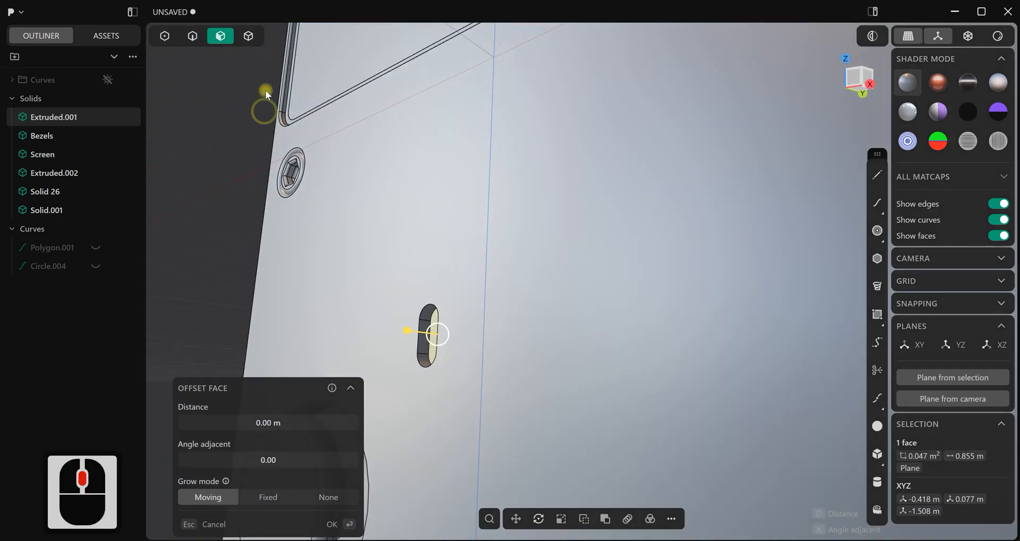
right_click(346, 250)
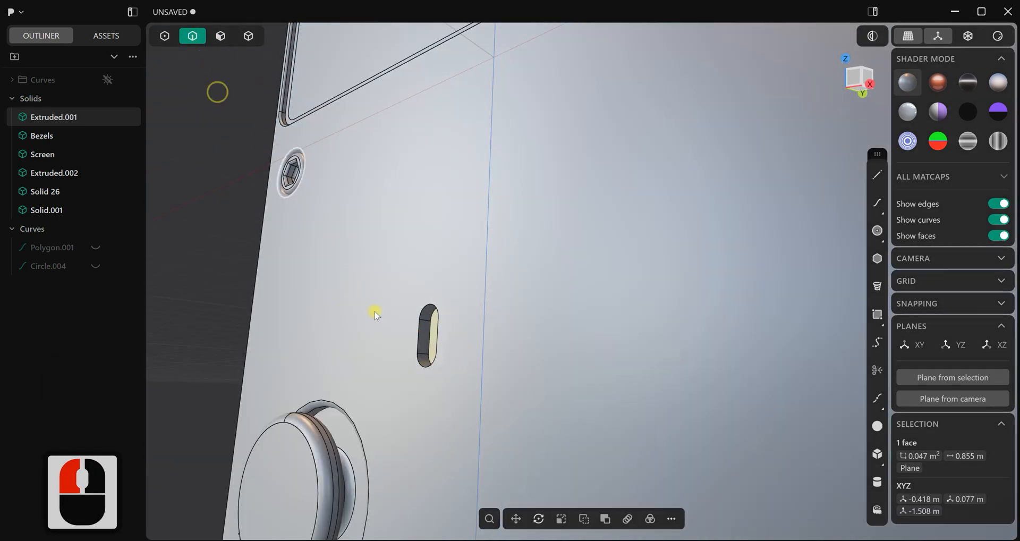
Fillet the outer edge loop of the slot recess by about 0.015 m
scroll(414, 349, up, 3)
drag(418, 335, 420, 338)
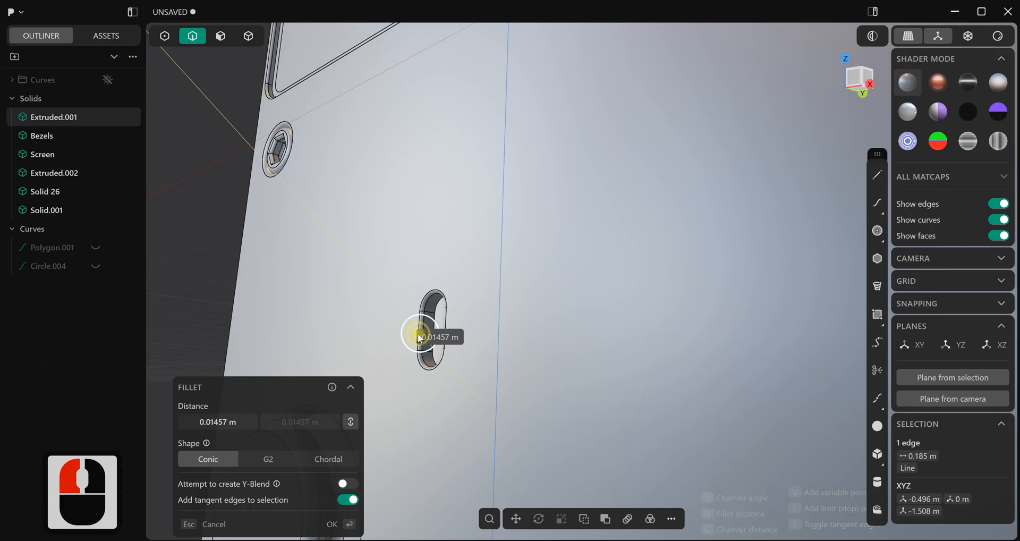
click(384, 315)
Duplicate the edge loop at the bottom of the slot recess as a separate curve, keeping it in place
scroll(407, 336, up, 3)
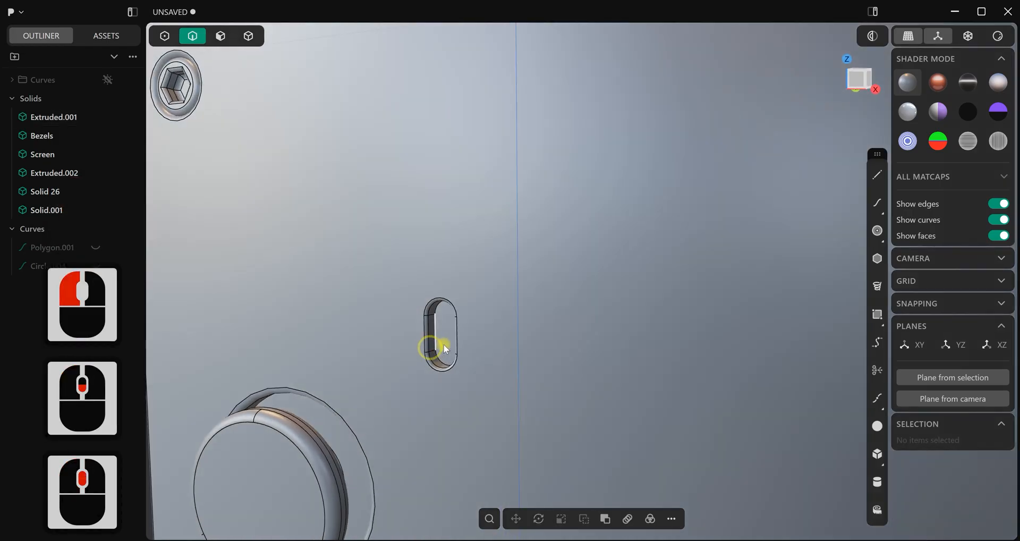
scroll(441, 344, up, 2)
alt+click(436, 336)
key(d)
middle_drag(446, 406, 526, 410)
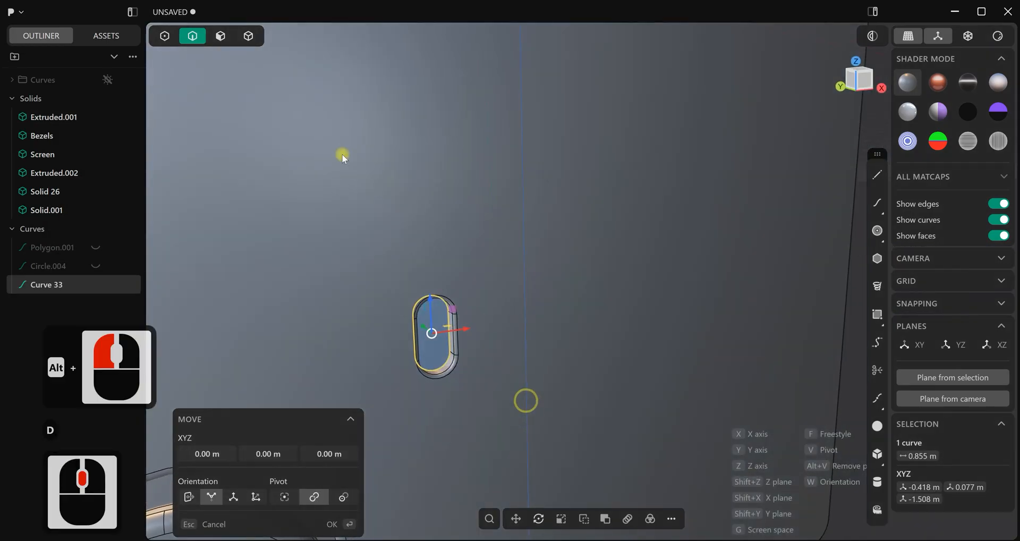
Extrude the duplicated slot region about 0.17 m outward as a new body protruding from the recess
click(222, 36)
click(438, 320)
key(e)
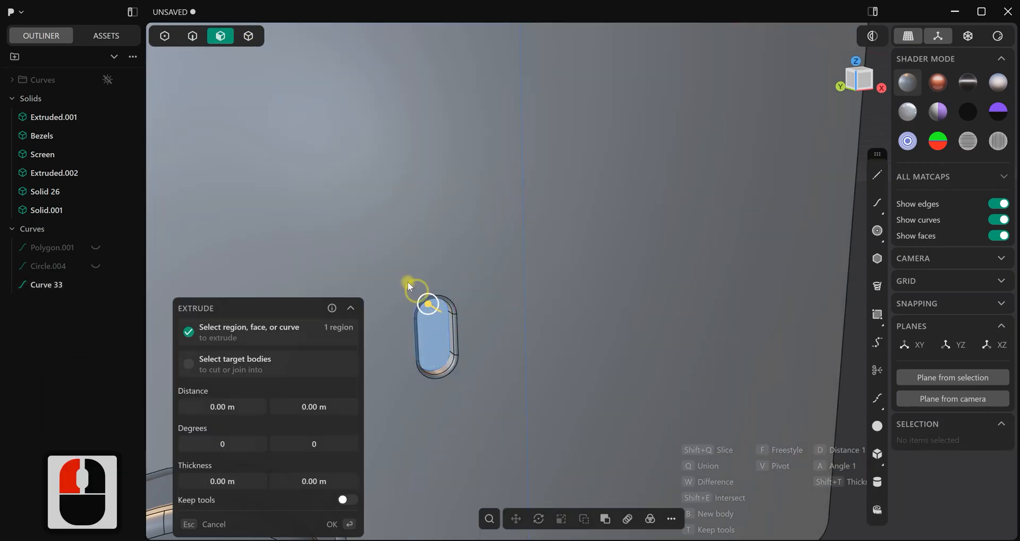
drag(430, 311, 438, 317)
middle_drag(436, 314, 527, 271)
click(337, 519)
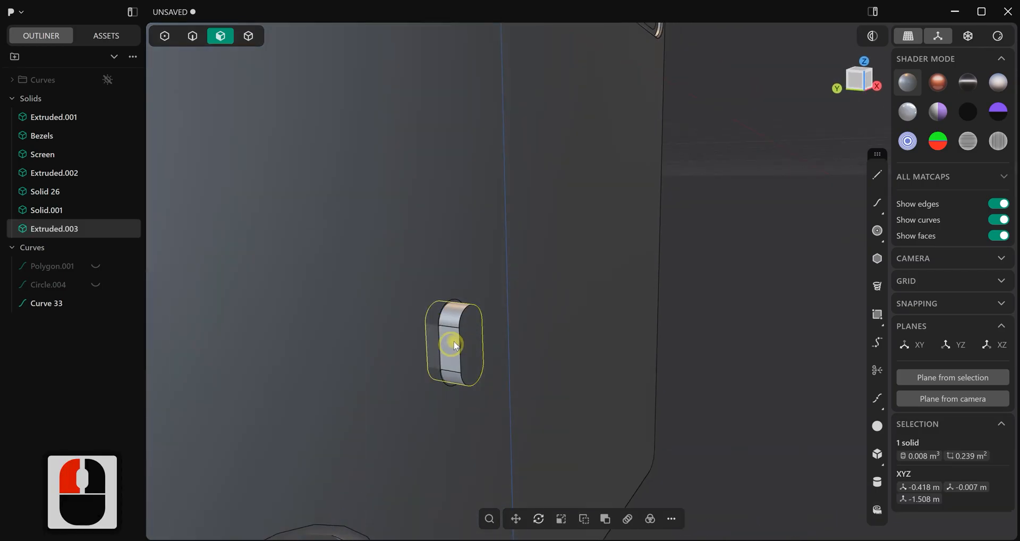
Fillet the front edge loop of the slot-shaped button by about 0.027 m
click(194, 37)
scroll(451, 332, up, 3)
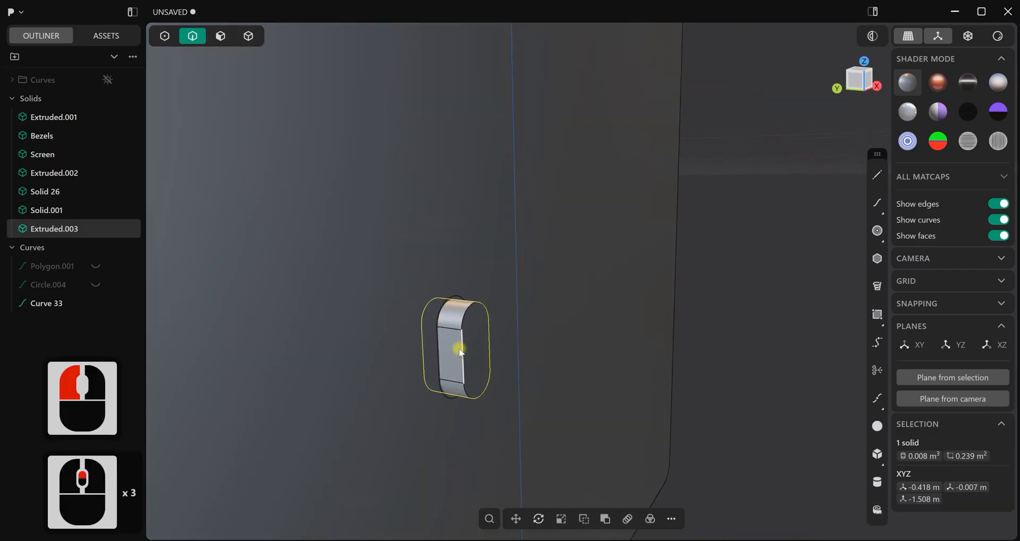
click(461, 348)
drag(464, 349, 464, 348)
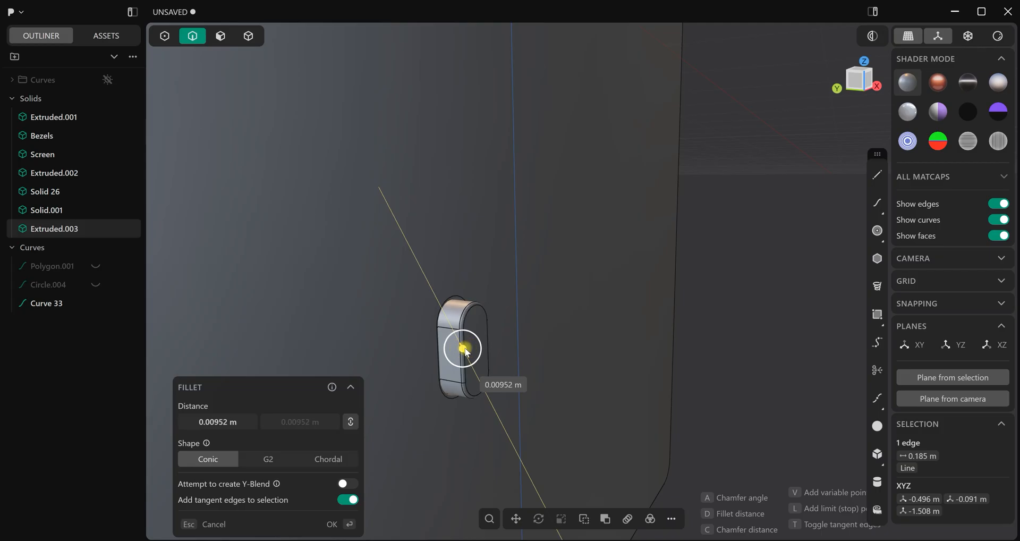
click(415, 418)
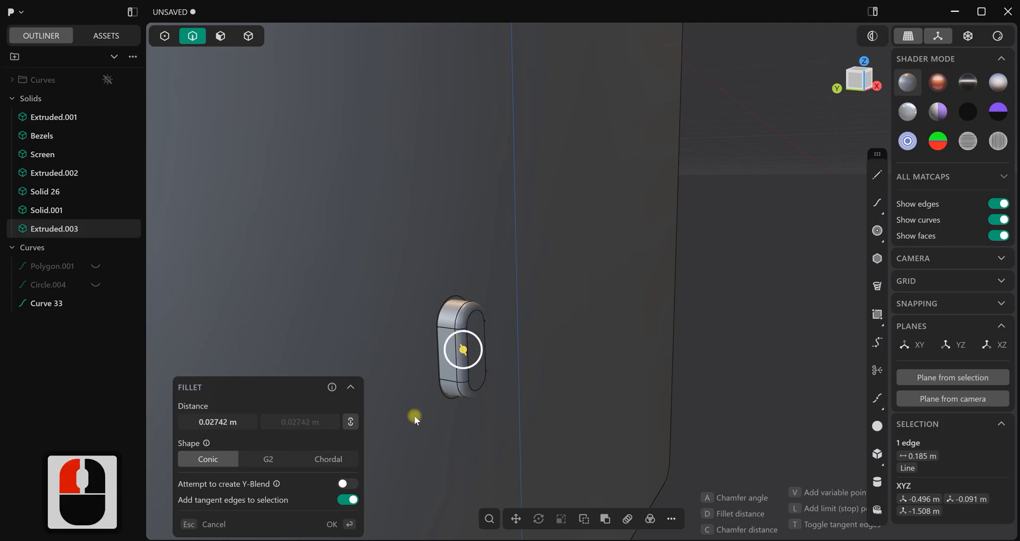
click(343, 527)
Offset the front face of the slot-shaped button by about -0.023 m to lower it into the recess
click(403, 457)
scroll(531, 366, down, 20)
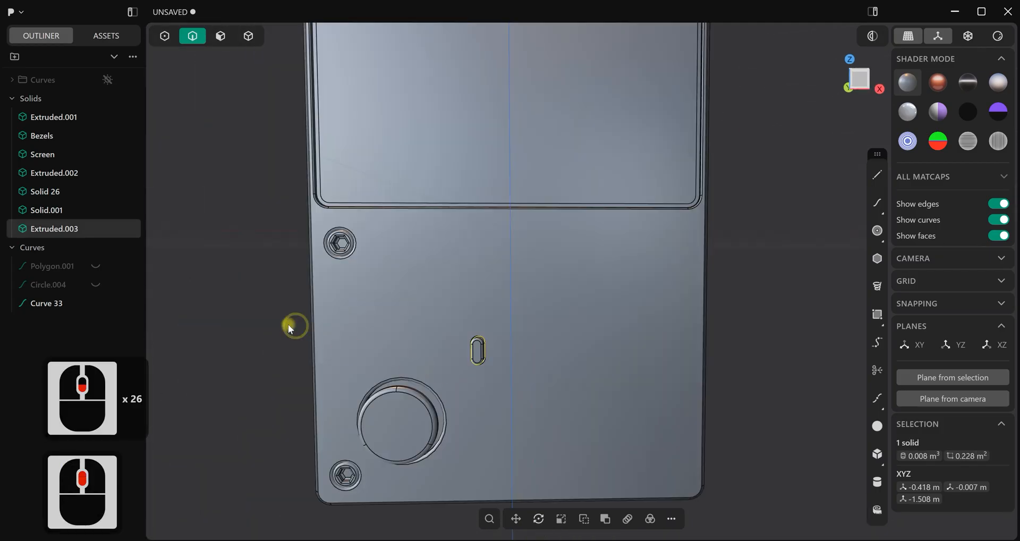
click(290, 327)
scroll(377, 345, down, 3)
middle_drag(375, 337, 465, 331)
scroll(452, 319, up, 12)
middle_drag(514, 294, 531, 308)
click(221, 36)
click(470, 342)
drag(494, 344, 494, 345)
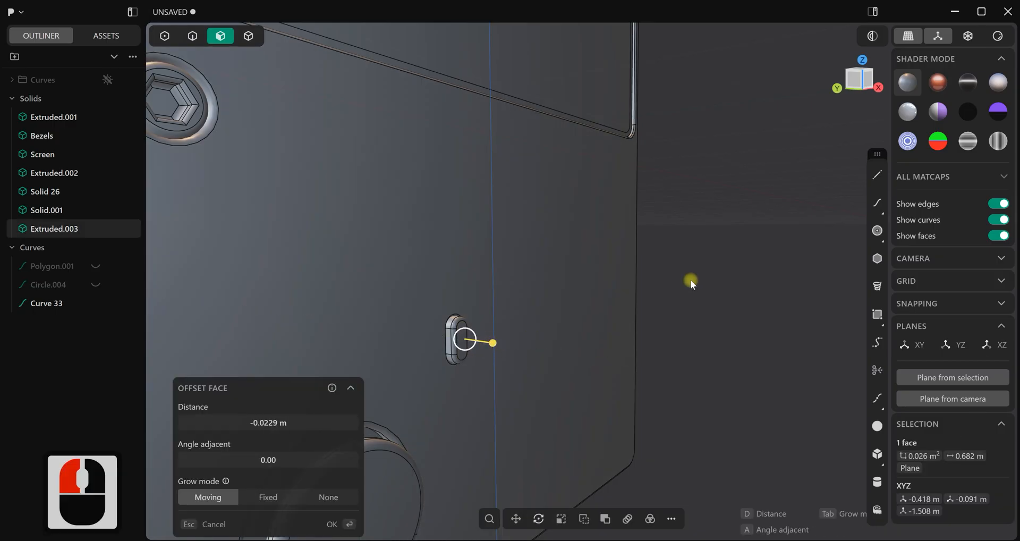
click(685, 277)
scroll(528, 347, down, 10)
middle_drag(558, 336, 478, 292)
middle_drag(509, 320, 510, 320)
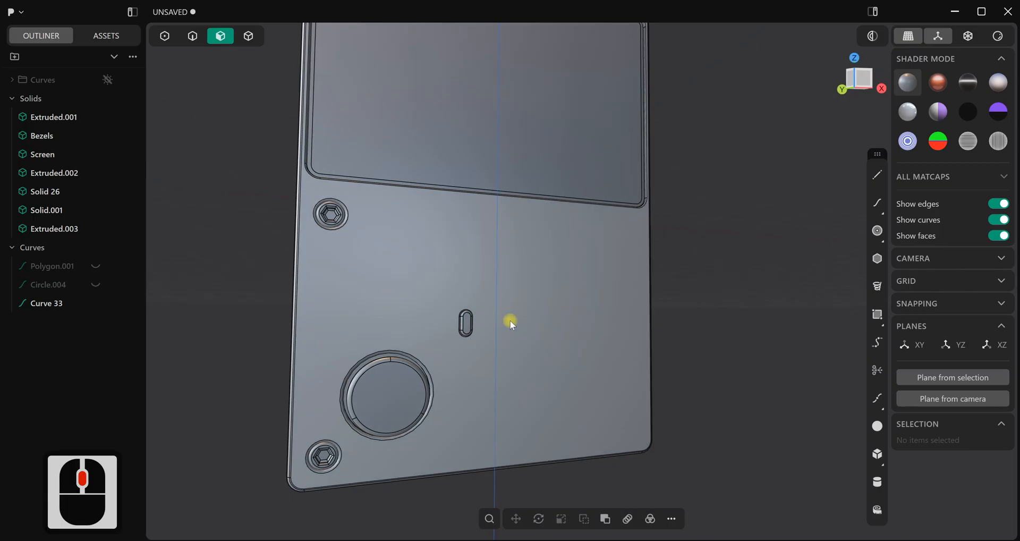
Draw a circle of about 0.105 m radius on the console's left side face, centred across its thickness at zero height
key(KP_1)
scroll(509, 320, down, 10)
scroll(500, 323, down, 2)
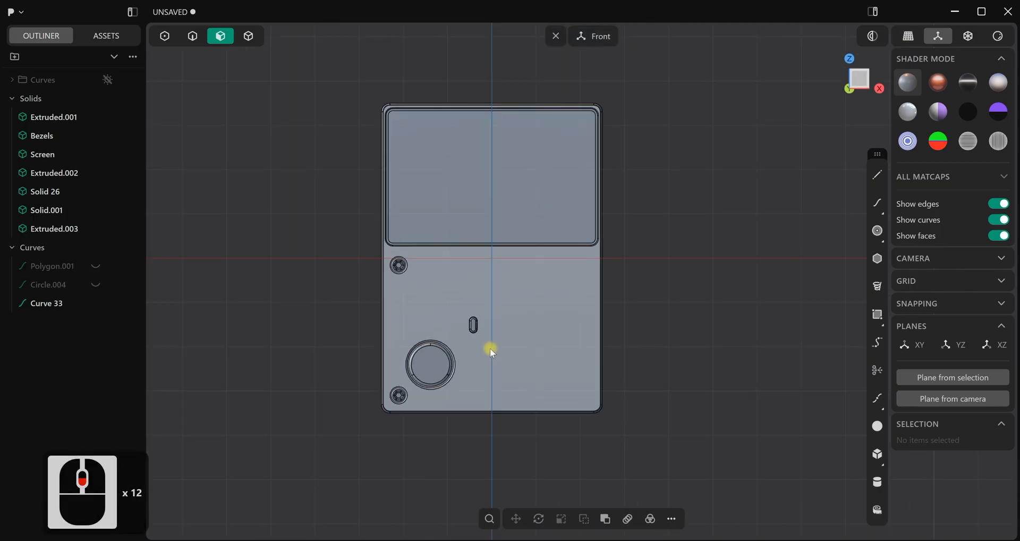
key(KP_3)
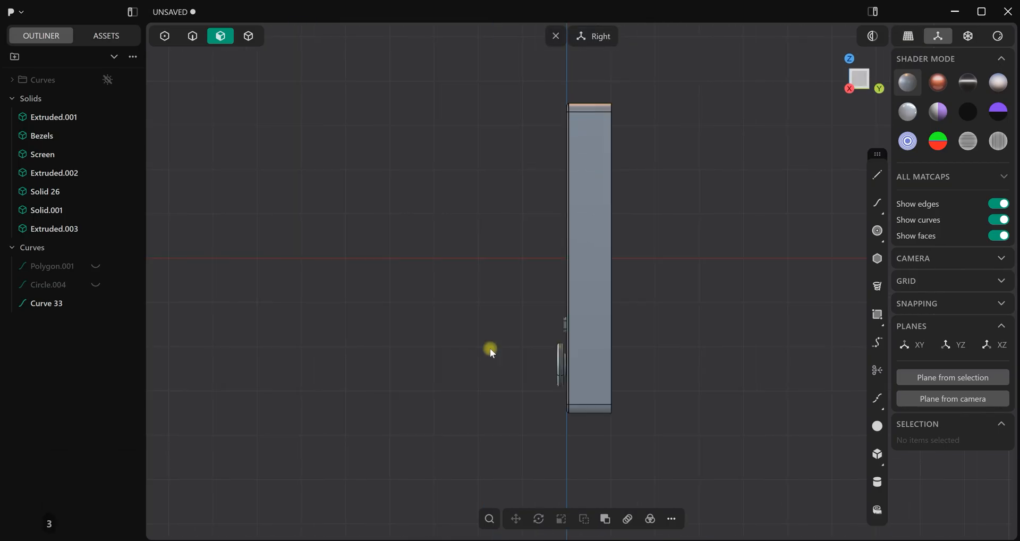
scroll(491, 349, down, 6)
middle_drag(581, 333, 616, 343)
key(ctrl+KP_3)
scroll(617, 343, up, 3)
scroll(616, 343, up, 15)
shift+middle_drag(618, 346, 615, 312)
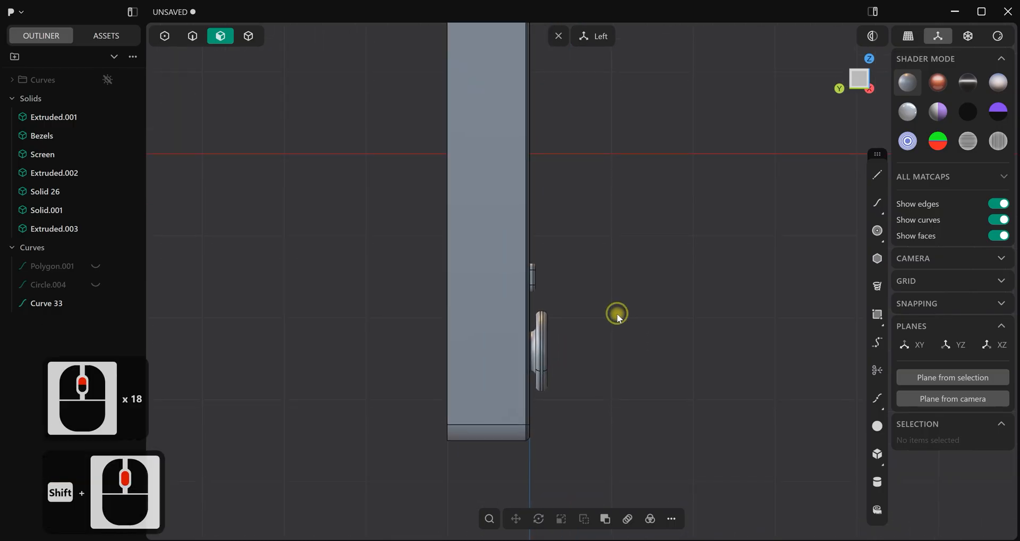
shift+middle_drag(609, 228, 611, 248)
click(878, 230)
scroll(544, 160, up, 3)
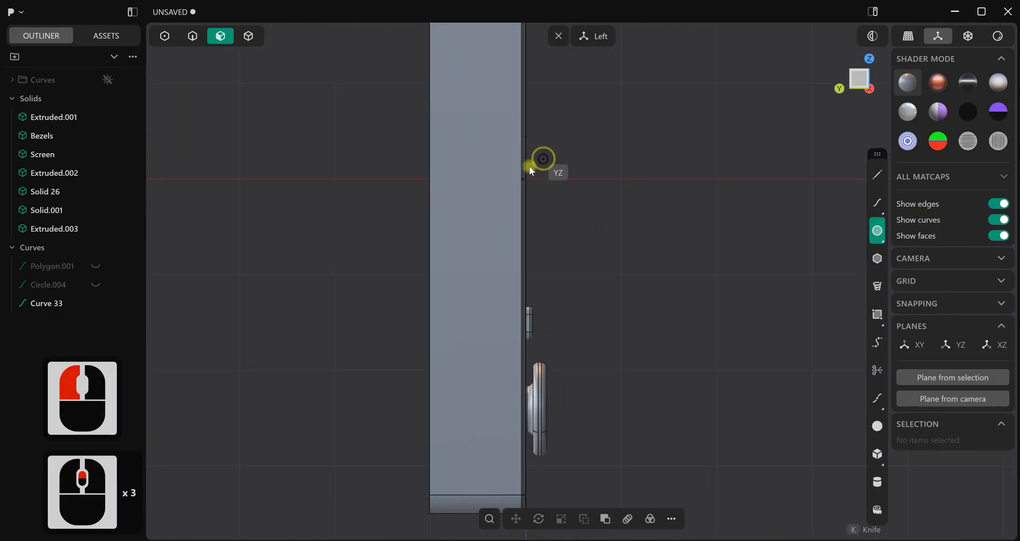
click(475, 179)
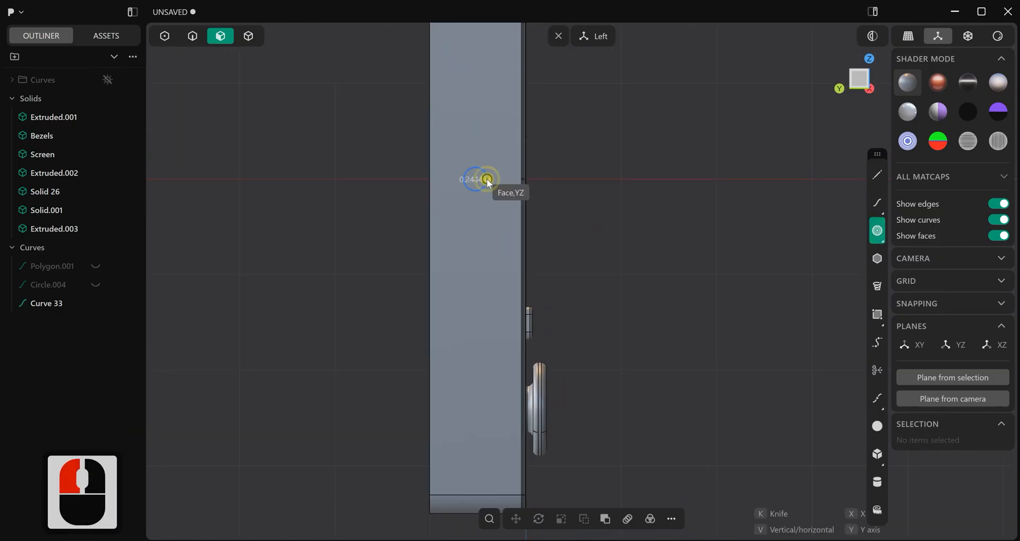
click(487, 179)
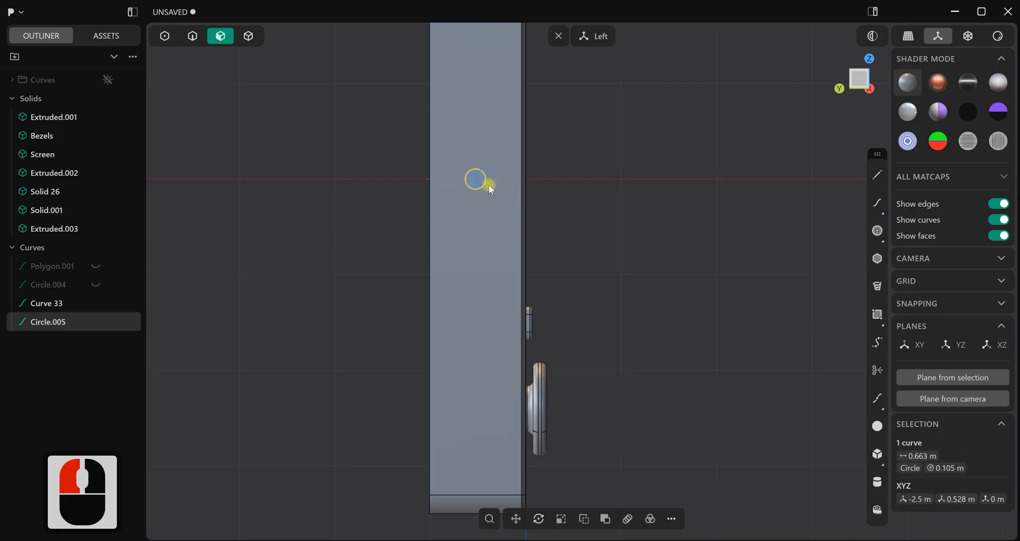
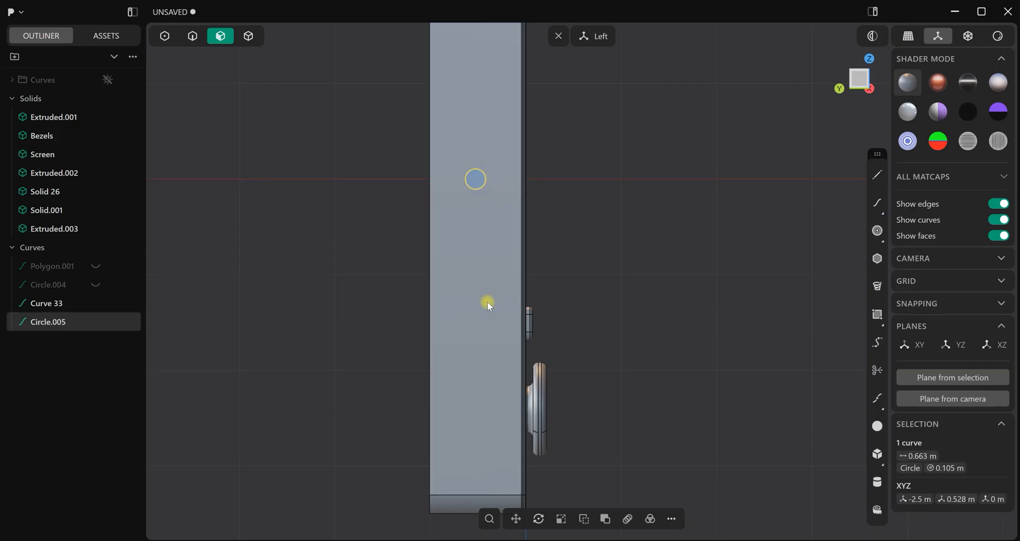
Move the small circle straight down the console's left side face to a height of about -1.91 m
key(g)
drag(473, 139, 481, 322)
scroll(604, 356, down, 2)
click(601, 353)
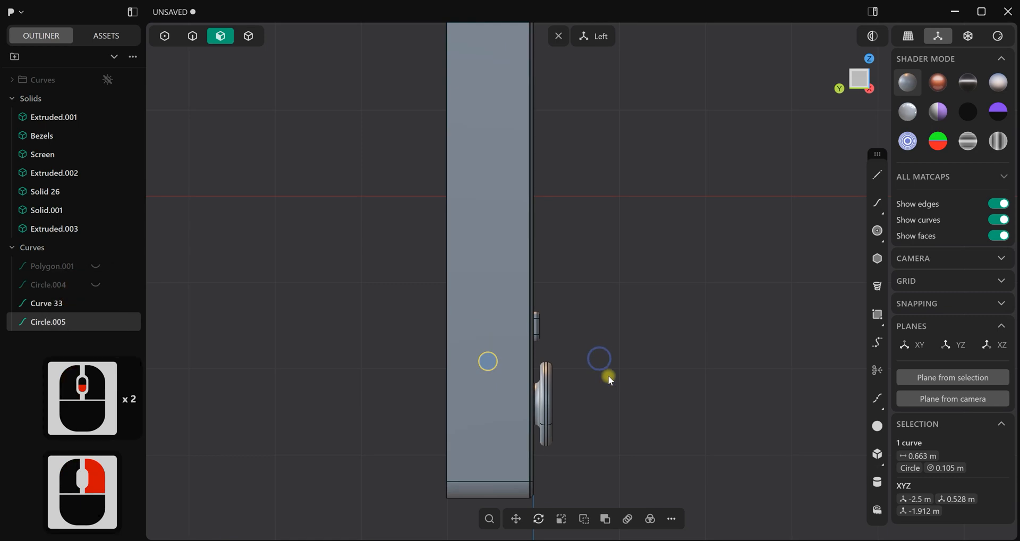
Duplicate the circle on the side face and place the copy about 0.915 m directly below the original
shift+middle_drag(601, 358, 611, 289)
scroll(495, 349, up, 3)
key(d)
drag(472, 321, 470, 313)
click(619, 289)
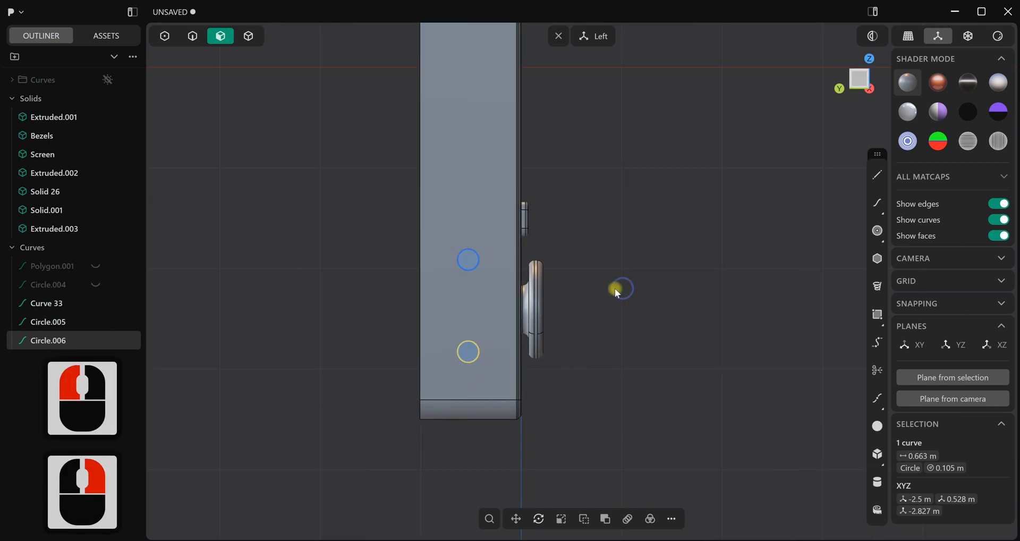
scroll(620, 290, up, 6)
click(878, 175)
scroll(448, 295, up, 6)
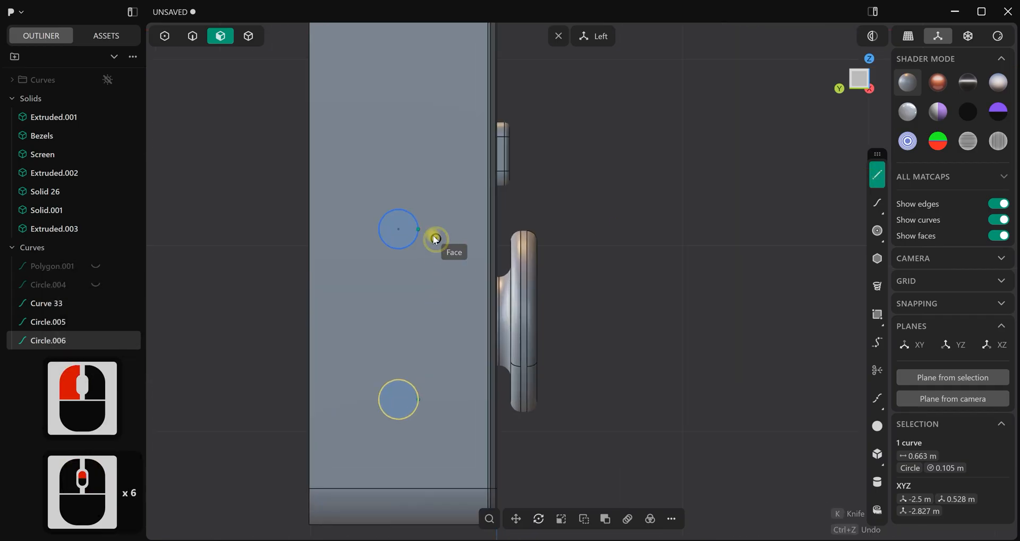
click(420, 230)
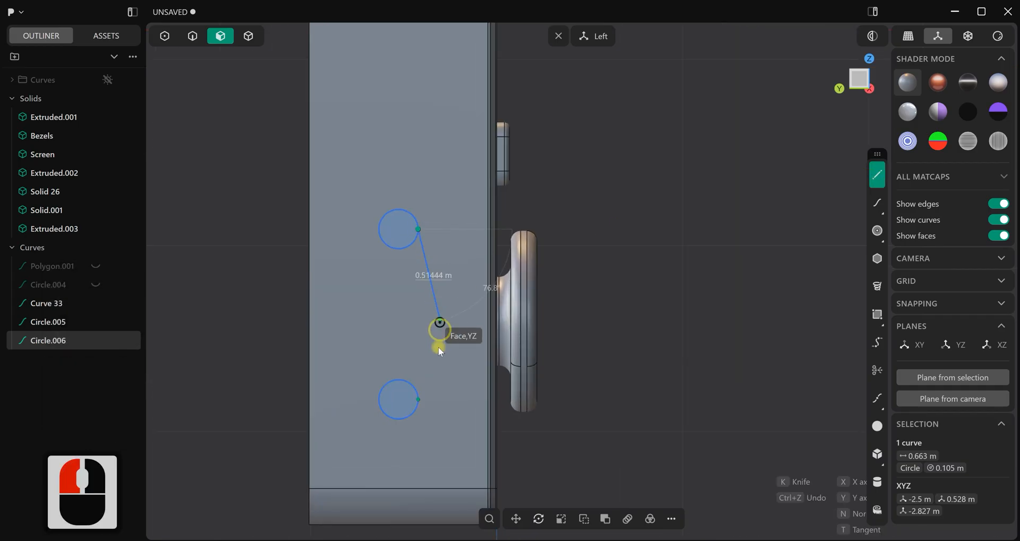
click(420, 396)
right_click(482, 378)
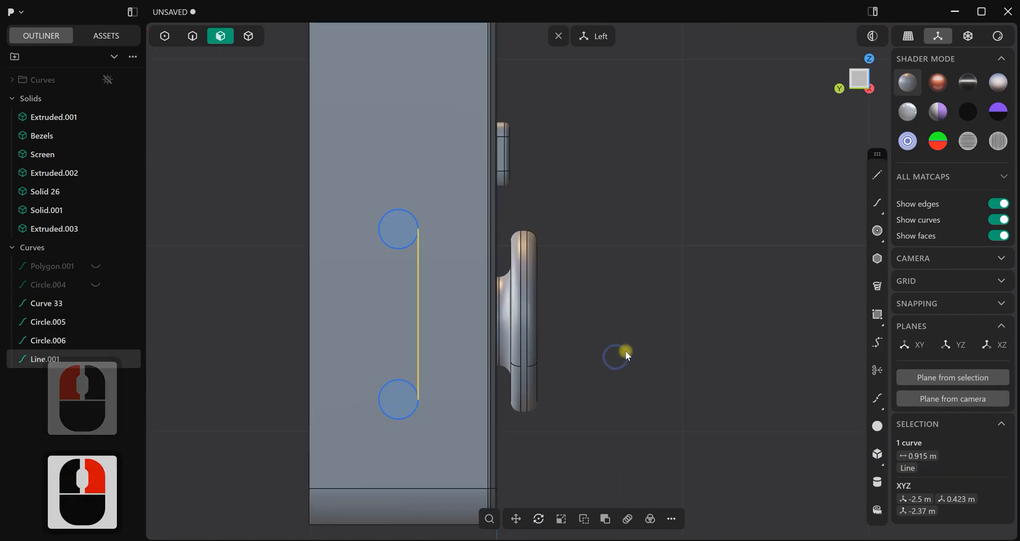
key(ctrl+z)
Draw a vertical line about 0.915 m long joining the two circles on the side towards the console's front
scroll(628, 343, up, 3)
shift+middle_drag(631, 293, 840, 210)
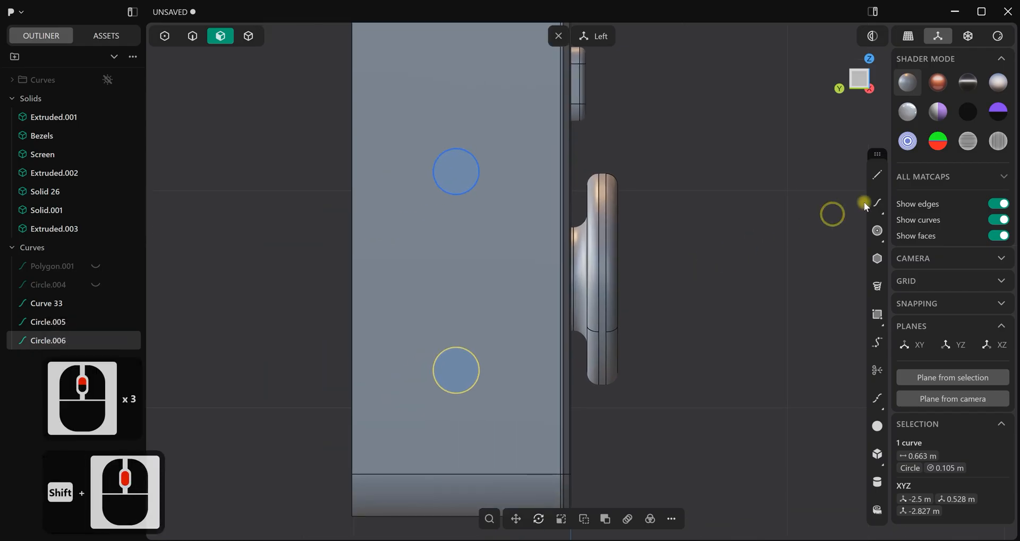
click(877, 175)
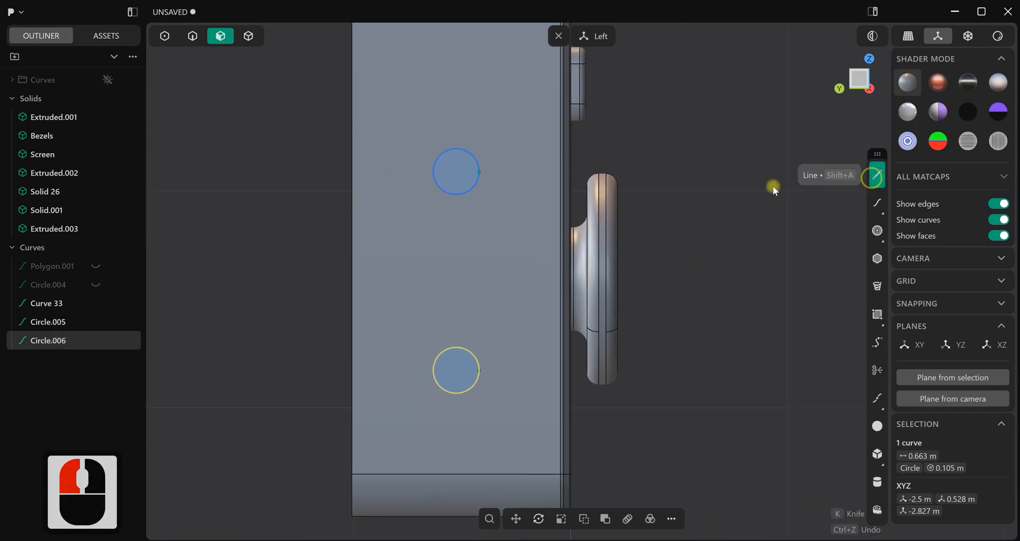
click(479, 171)
click(484, 372)
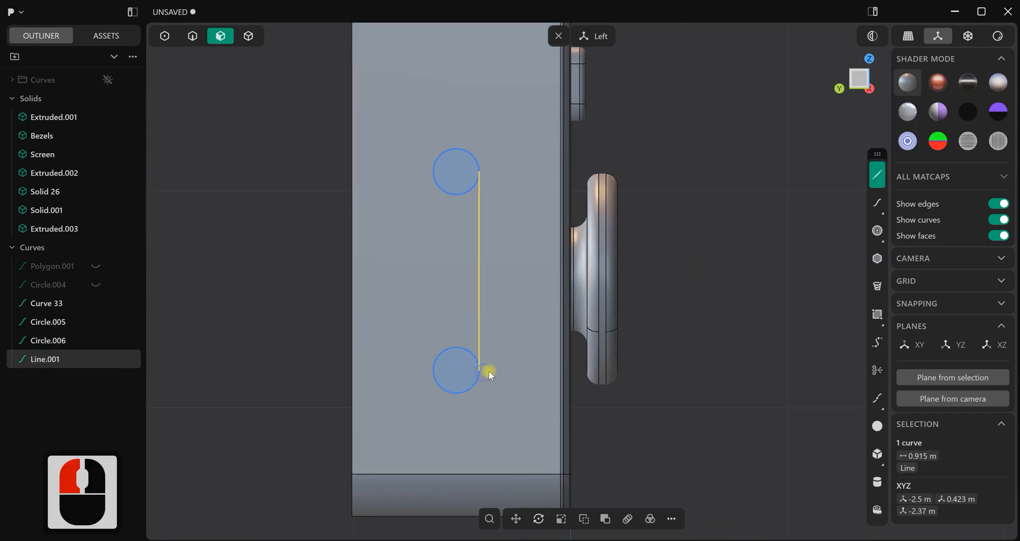
Draw a second vertical line about 0.915 m long joining the circles on the side towards the console's back
key(a)
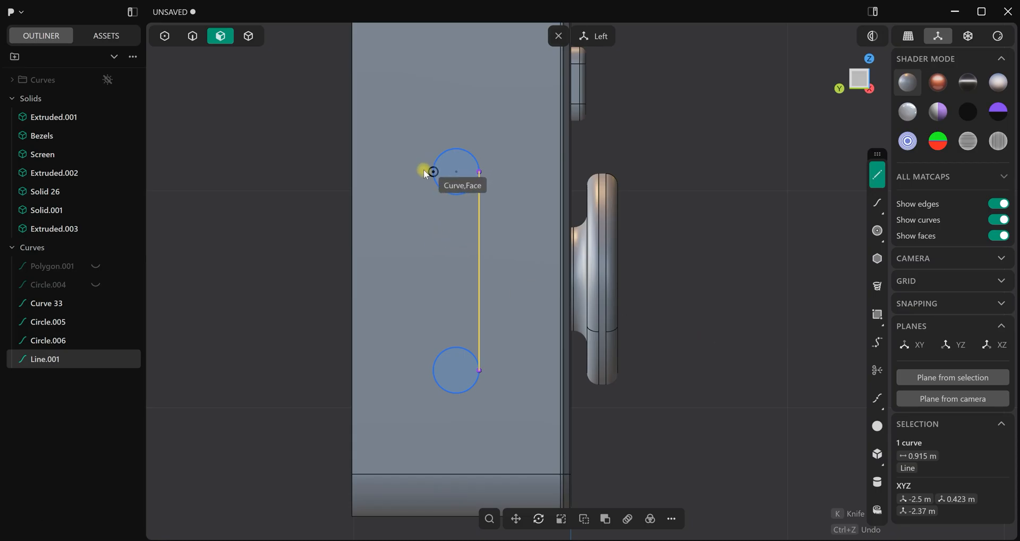
scroll(423, 166, up, 7)
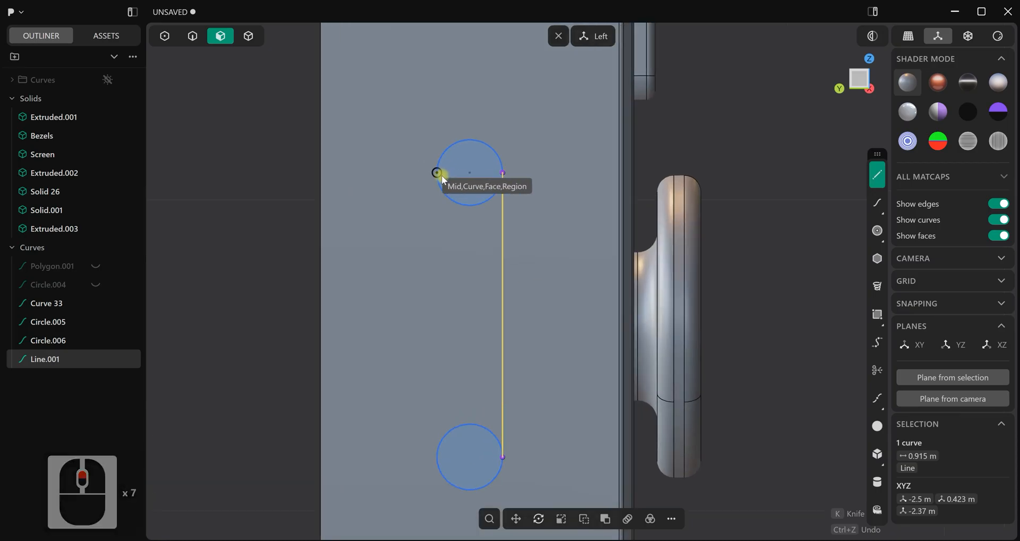
click(442, 174)
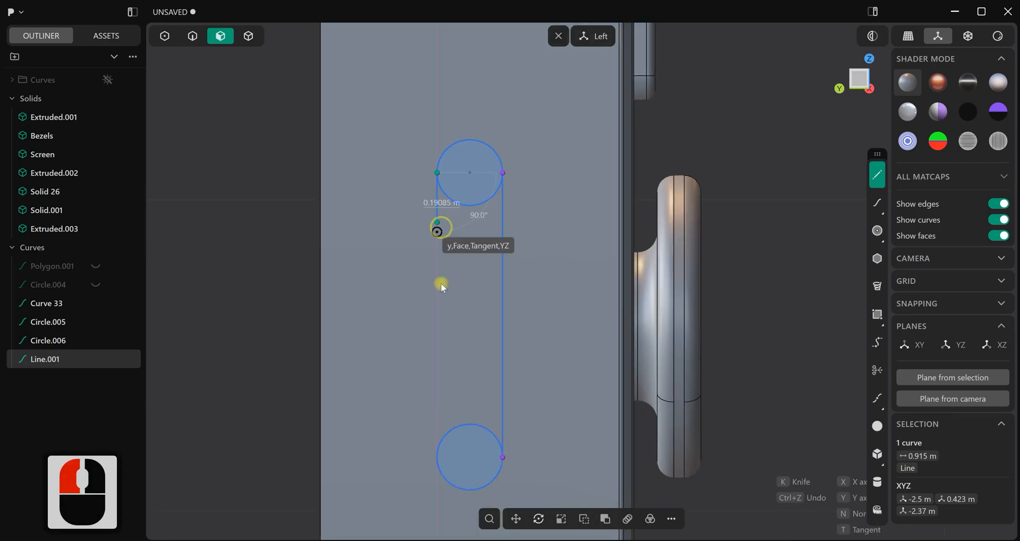
click(437, 457)
right_click(583, 379)
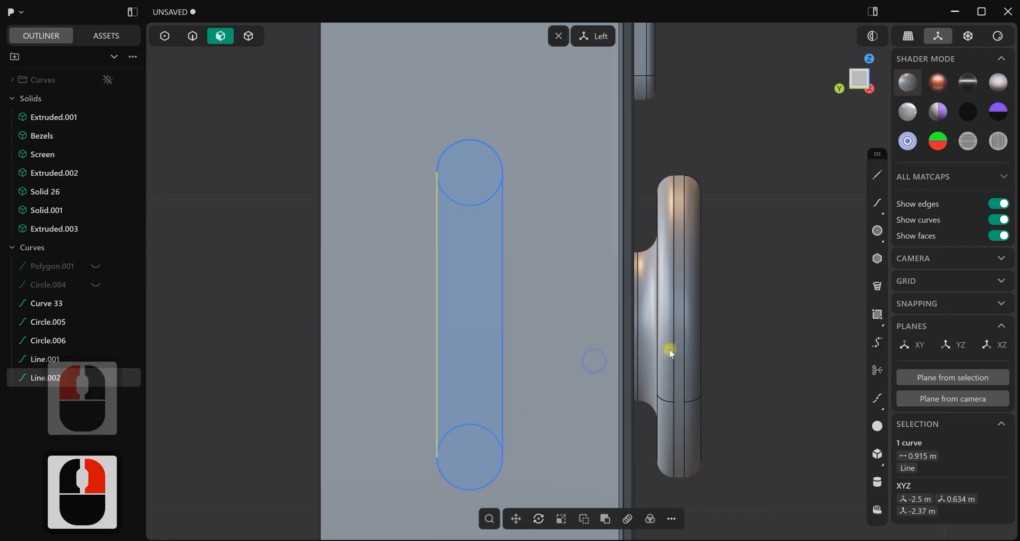
right_click(744, 345)
Trim away the inner arcs of both circles to leave a single slot outline on the side face
key(t)
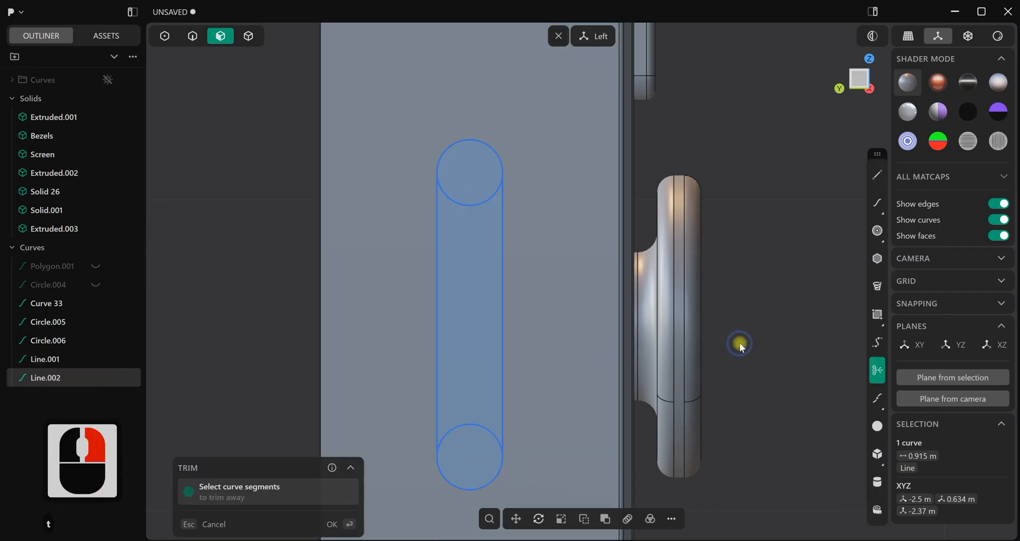
click(452, 301)
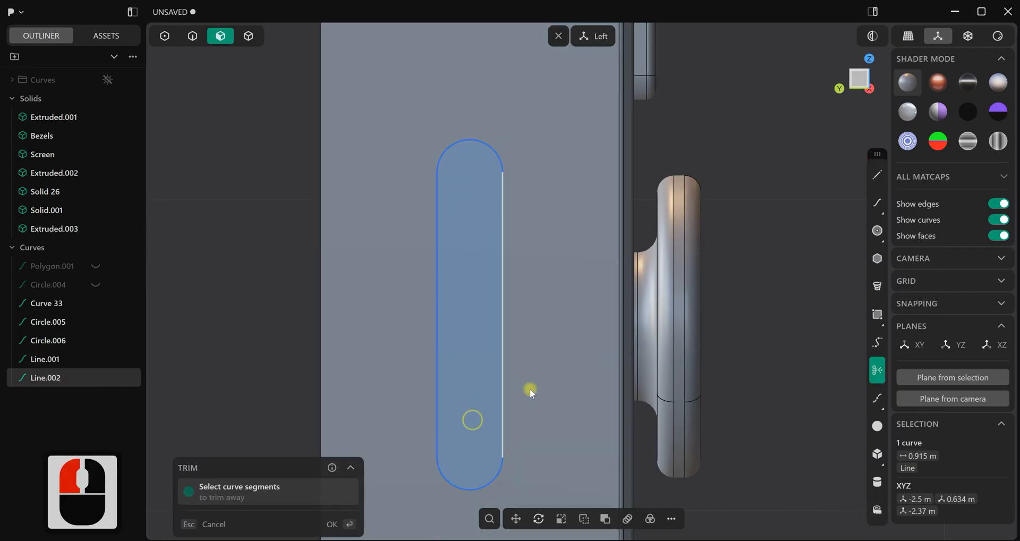
scroll(531, 393, down, 12)
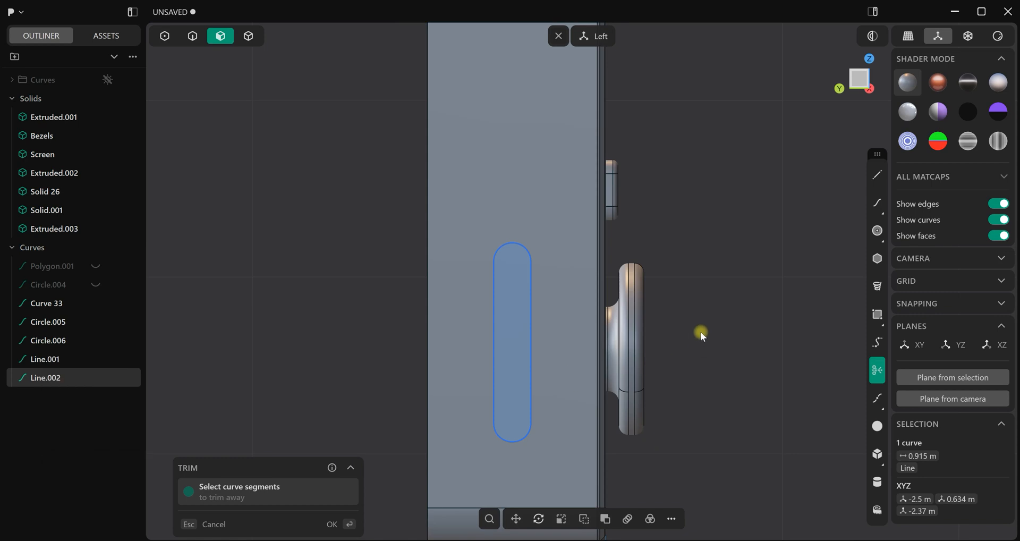
right_click(701, 332)
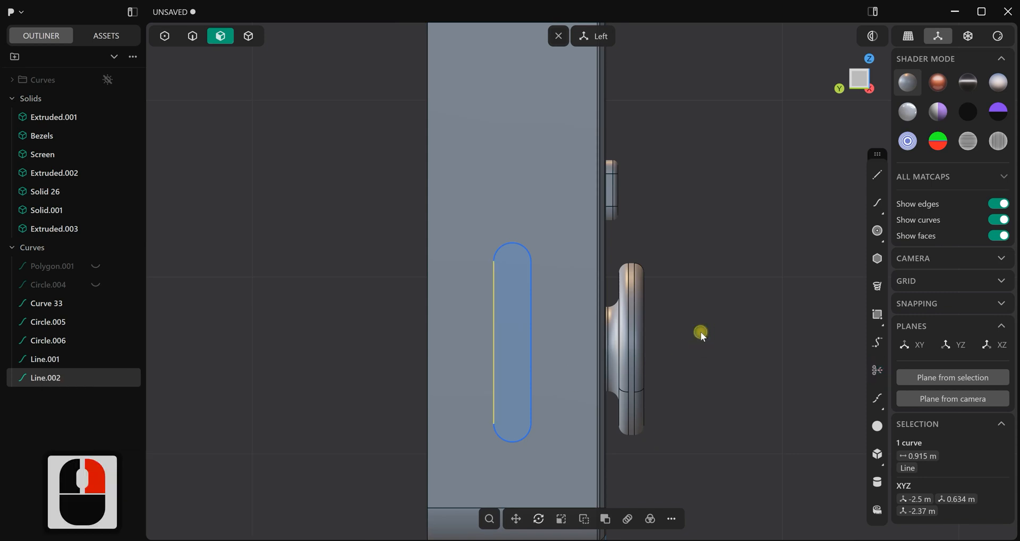
Join the two arcs and two lines of the side slot outline into one curve
click(701, 332)
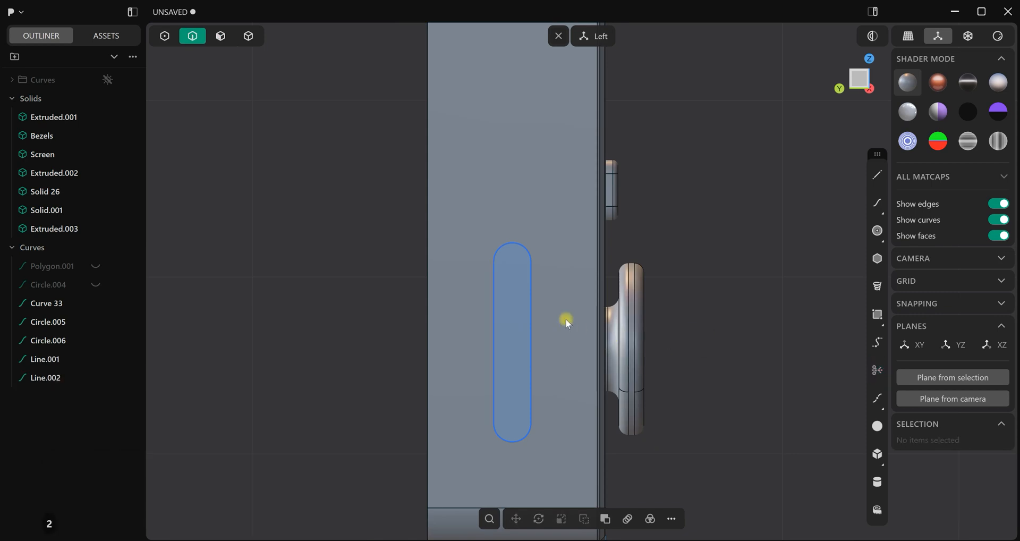
shift+drag(492, 445, 487, 450)
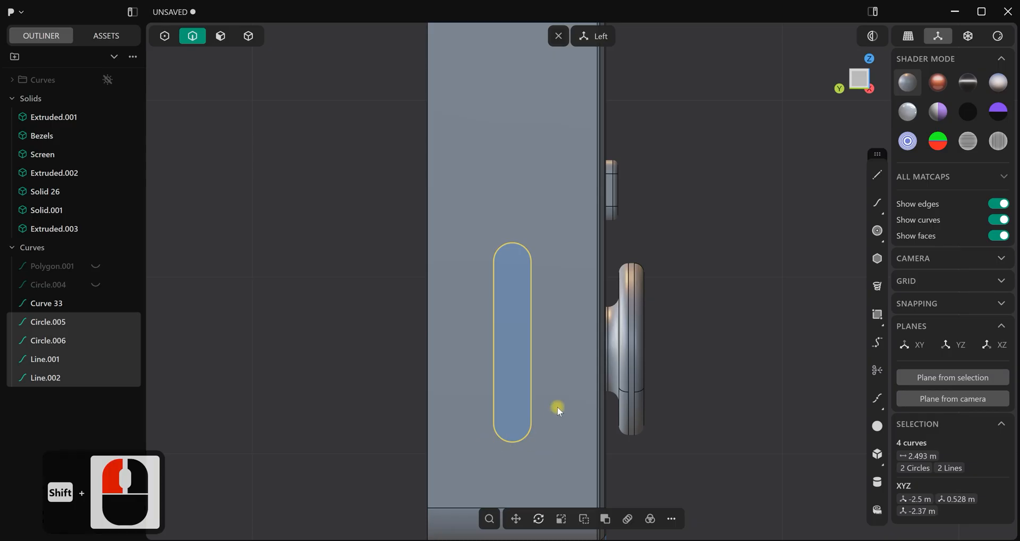
key(j)
Imprint the slot curve onto the console body's left side face
scroll(557, 407, down, 3)
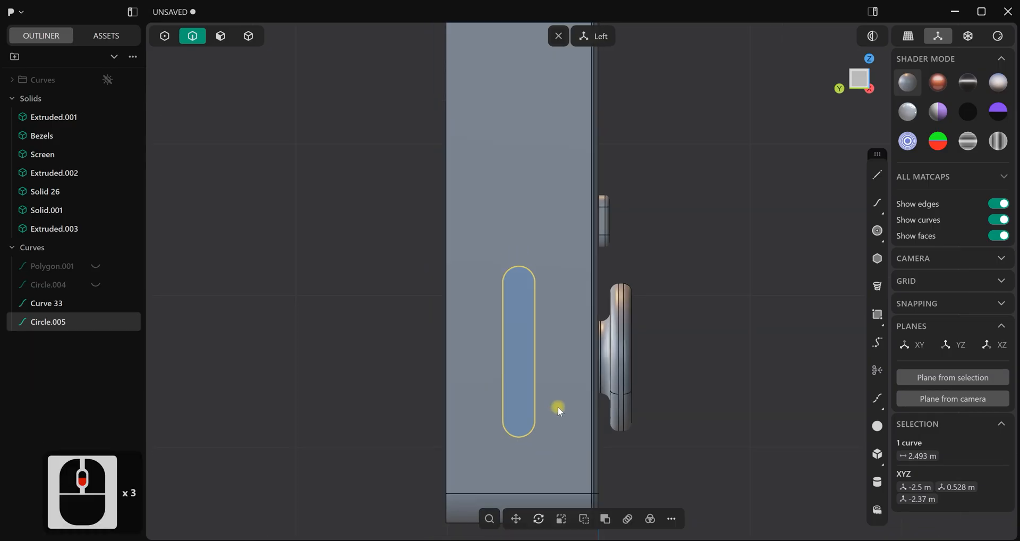
key(i)
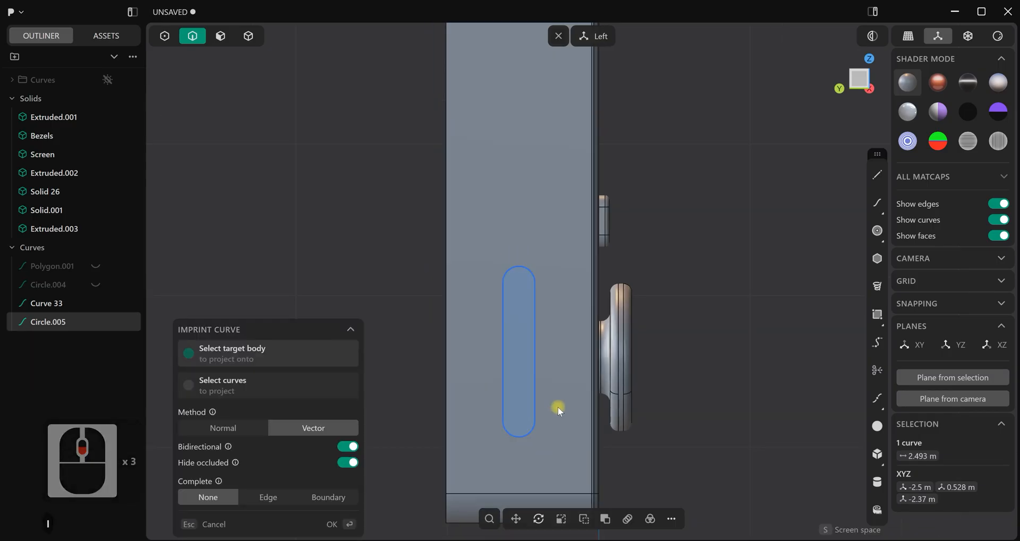
click(558, 407)
click(334, 524)
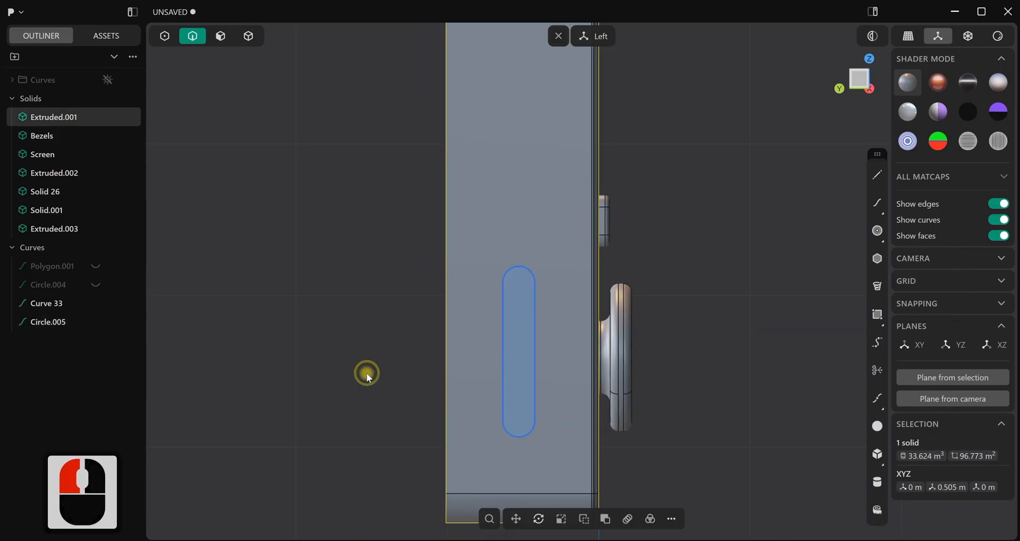
Hide the side slot curve and the front slot curve, and move all four loose curves into the Curves folder
scroll(368, 353, down, 4)
scroll(368, 353, down, 4)
middle_drag(367, 353, 461, 335)
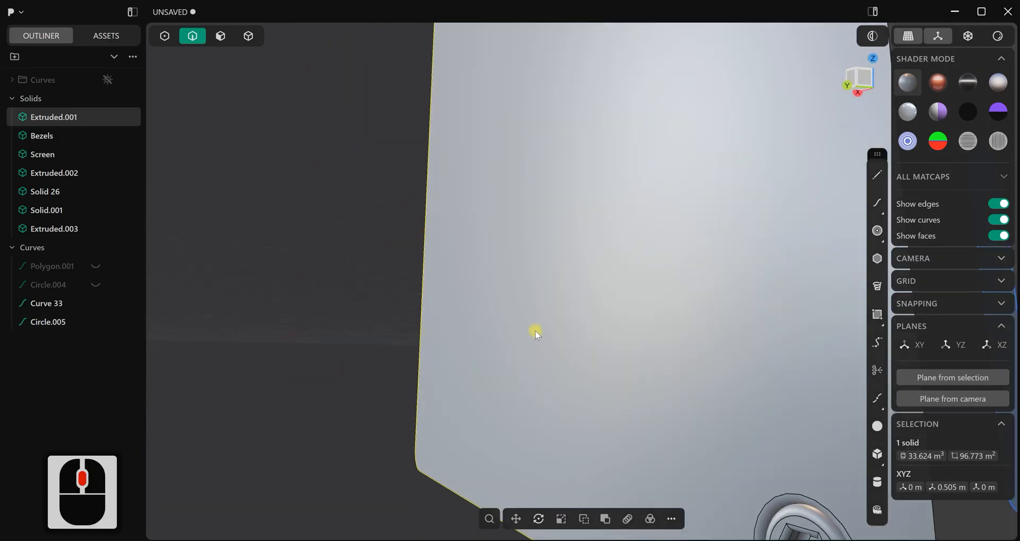
scroll(604, 354, down, 7)
middle_drag(603, 354, 553, 359)
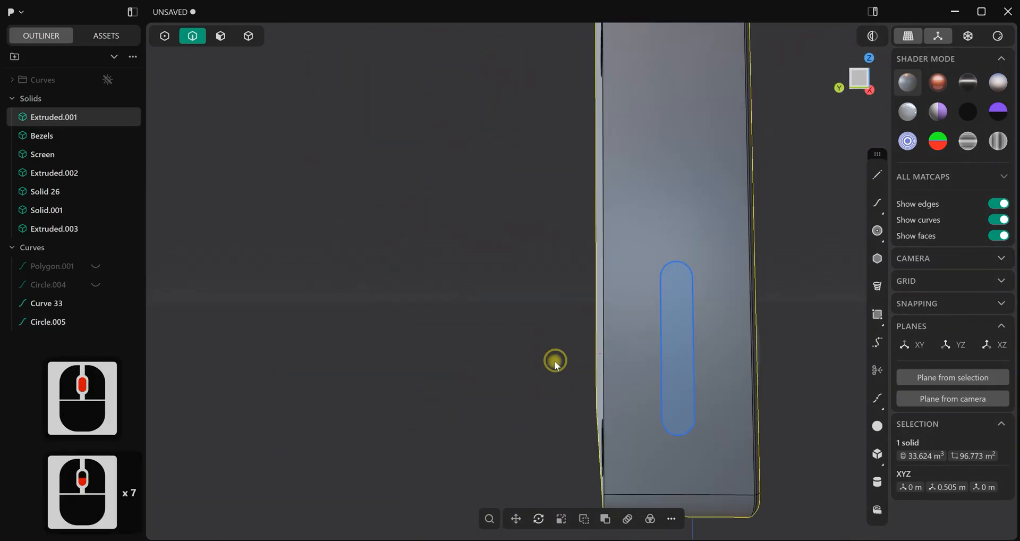
click(95, 302)
click(94, 322)
click(46, 322)
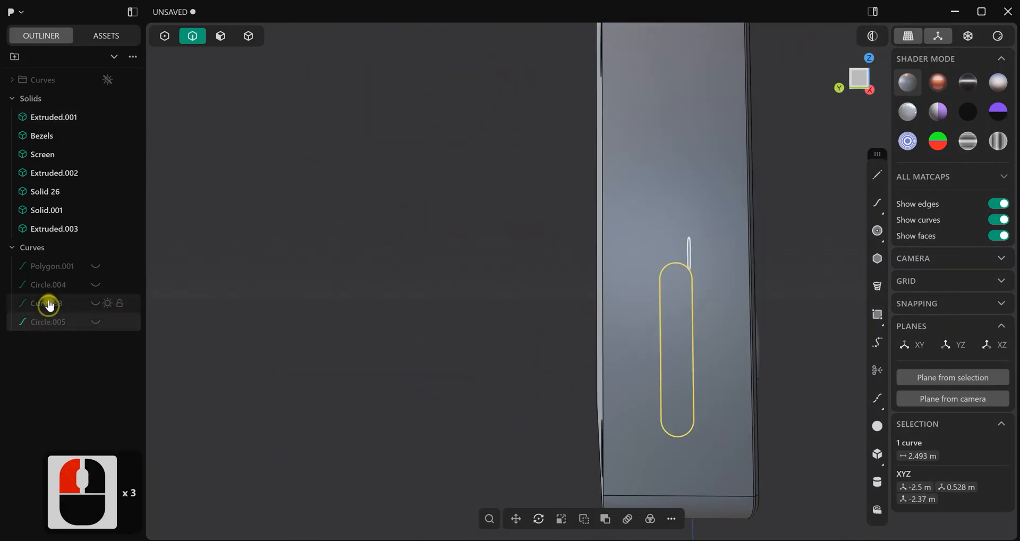
shift+click(52, 274)
drag(50, 272, 64, 84)
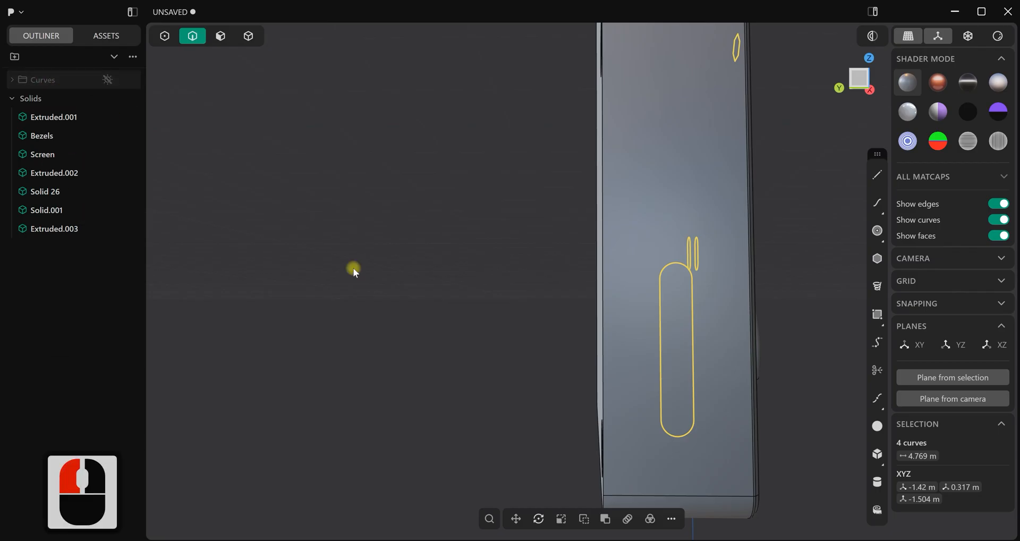
click(509, 343)
Offset the imprinted slot face inward to cut a slot-shaped recess into the console's left side
middle_drag(665, 383, 367, 135)
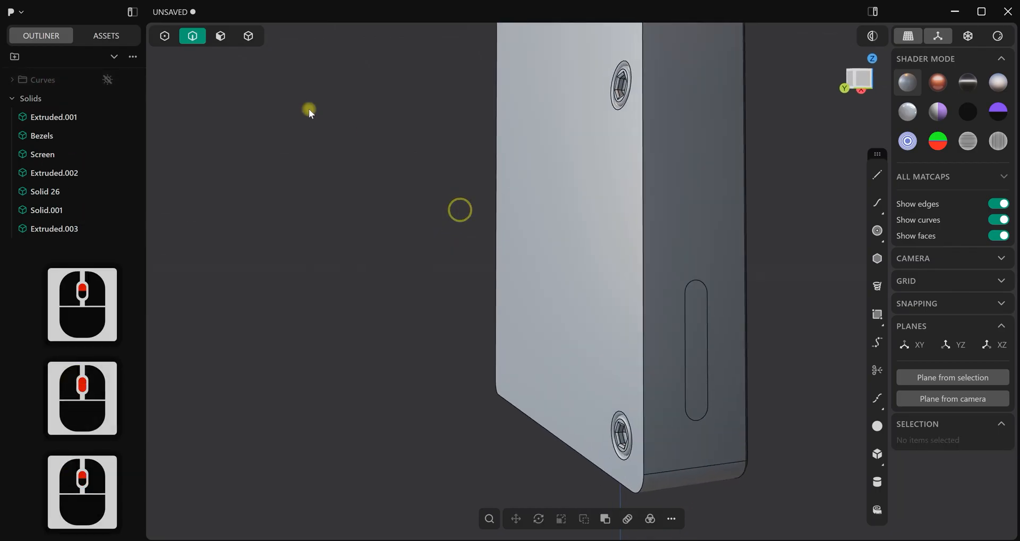
click(219, 37)
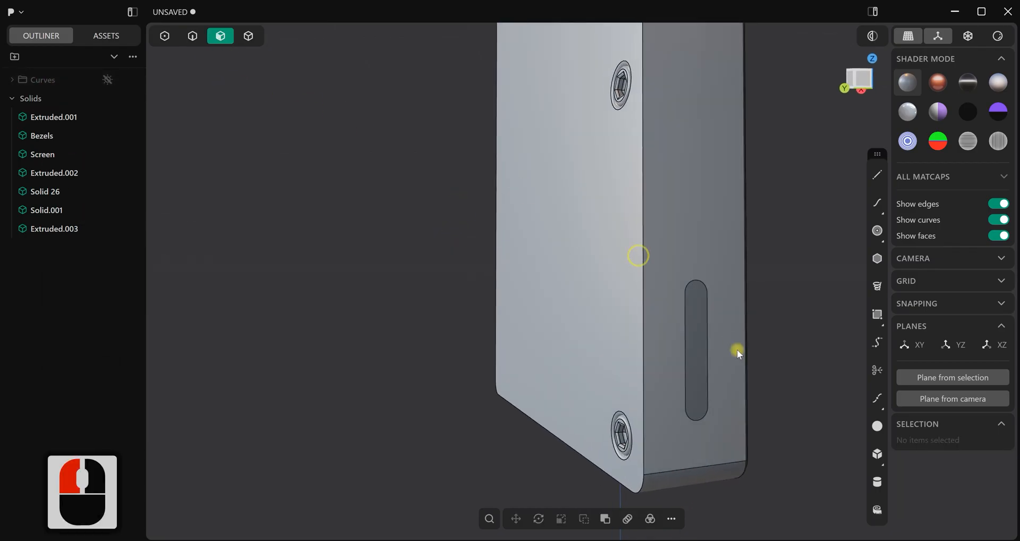
click(706, 352)
middle_drag(723, 392, 743, 388)
drag(739, 363, 715, 353)
right_click(323, 288)
click(327, 288)
Chamfer the outer rim of the side slot by about 0.032 m
scroll(421, 305, down, 2)
middle_drag(460, 305, 502, 330)
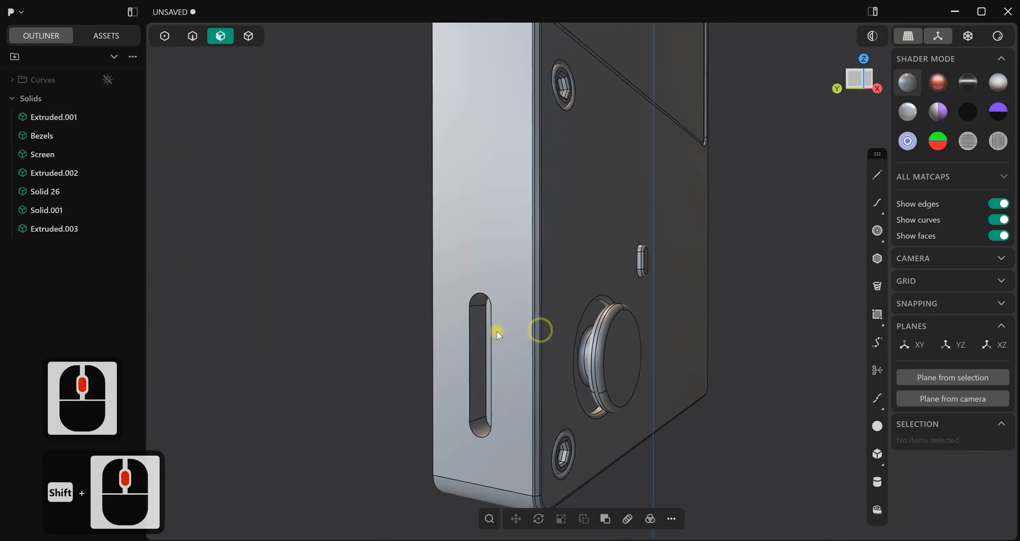
scroll(470, 341, up, 3)
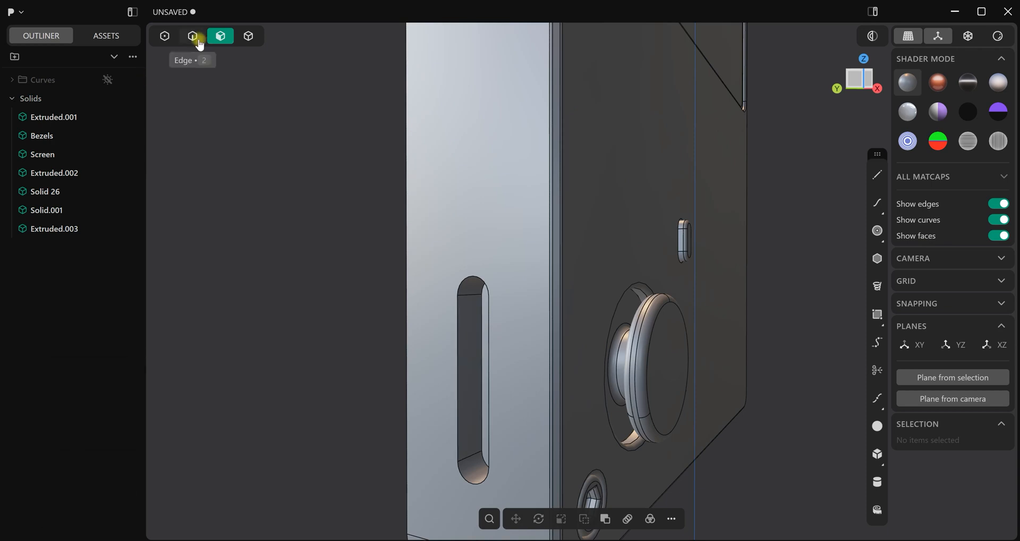
click(200, 45)
scroll(458, 348, up, 2)
click(463, 349)
key(f)
drag(463, 349, 398, 323)
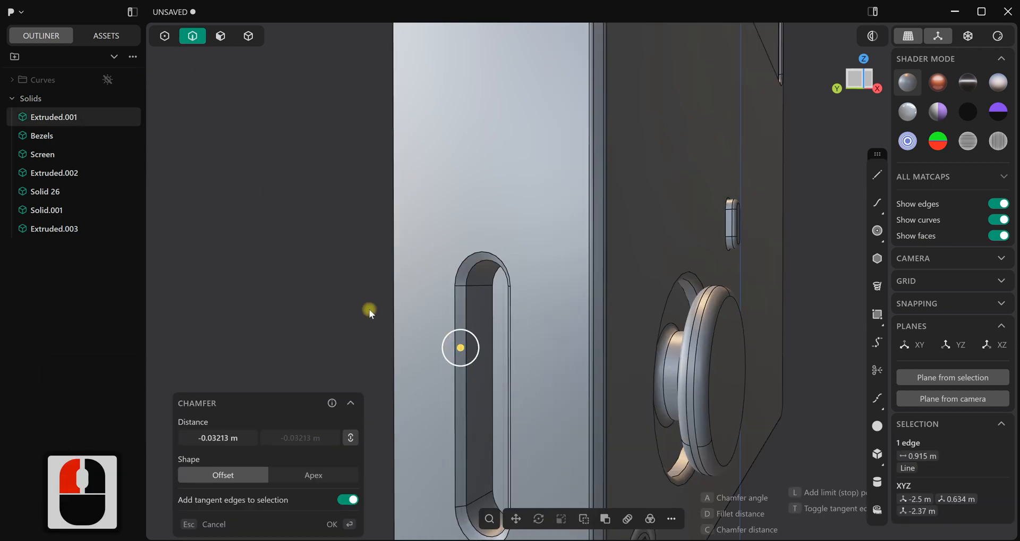
right_click(363, 304)
Fillet the inner and outer edge loops of the side slot's chamfer with a small radius
click(466, 348)
shift+click(455, 347)
shift+drag(455, 348, 451, 346)
right_click(338, 287)
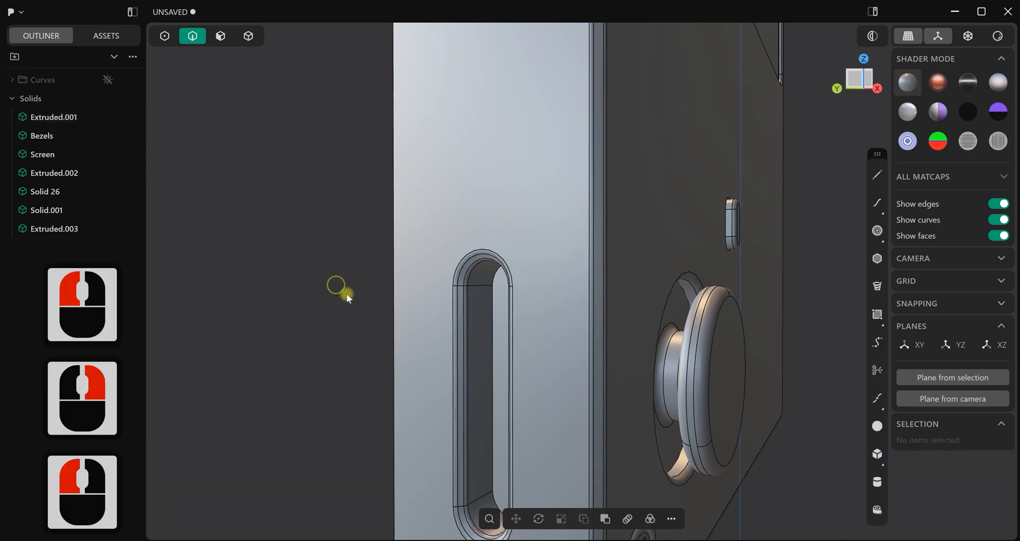
click(336, 285)
Review the whole console with edge display turned off, and show the edges again in the front view
scroll(391, 319, down, 5)
key(ctrl+e)
scroll(497, 375, down, 4)
middle_drag(483, 366, 527, 354)
scroll(607, 352, down, 10)
mouse_move(607, 352)
middle_down()
mouse_move(604, 375)
mouse_move(504, 357)
mouse_move(560, 377)
mouse_move(627, 352)
mouse_move(618, 365)
middle_up()
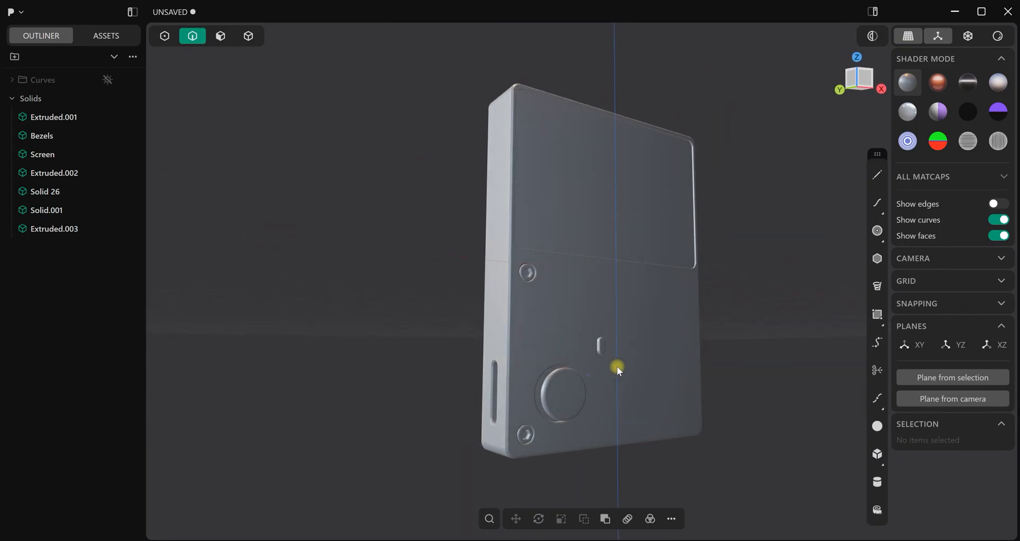
middle_click(617, 366)
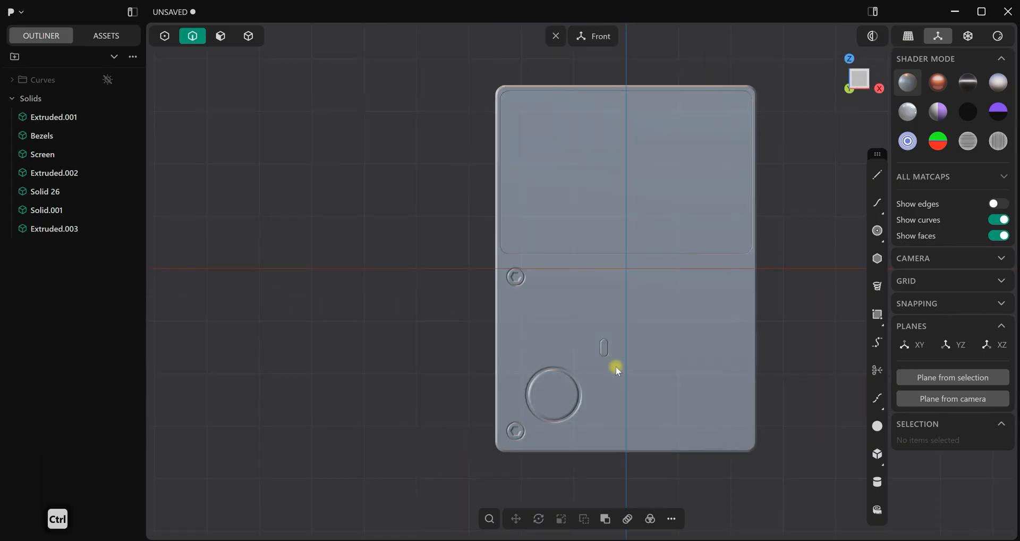
key(ctrl+e)
Try mirroring the console body across its vertical centre plane without uniting the halves, and undo the mirror
scroll(619, 365, up, 1)
scroll(621, 365, down, 3)
shift+middle_drag(657, 358, 592, 312)
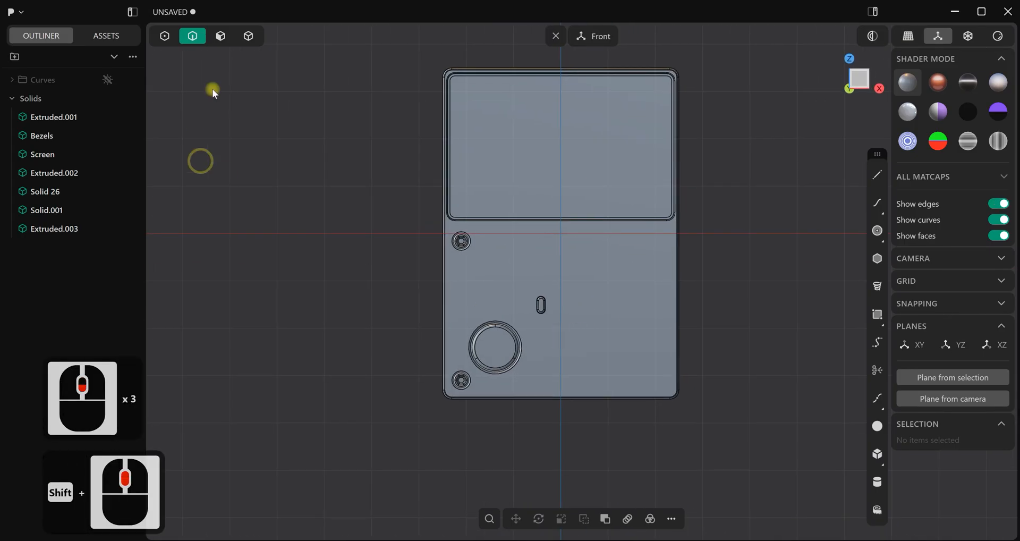
click(248, 34)
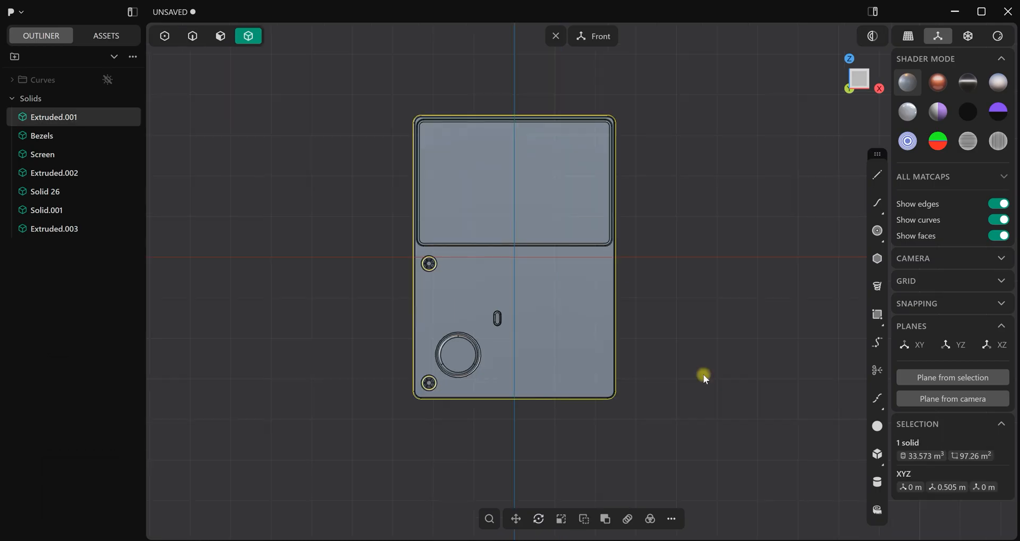
key(alt+x)
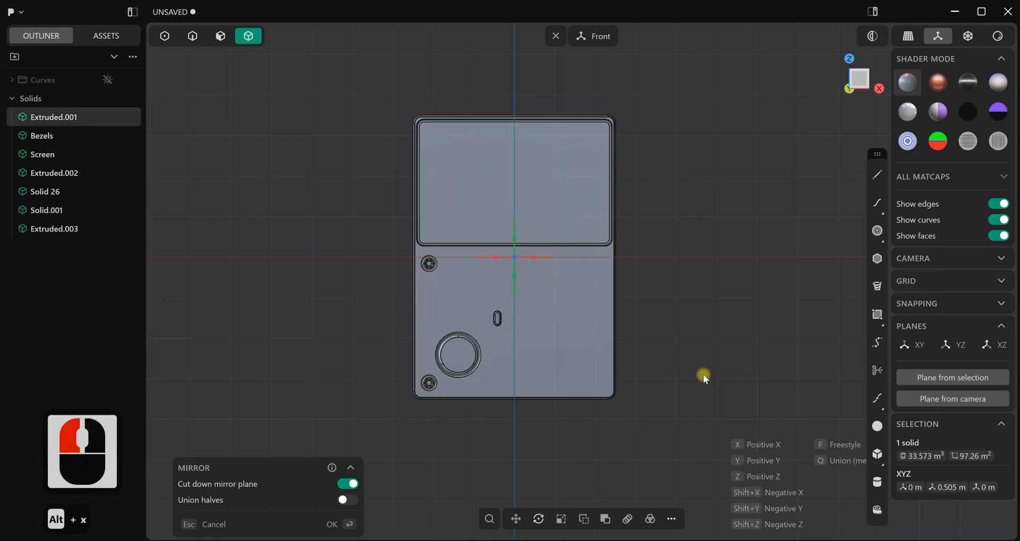
click(494, 258)
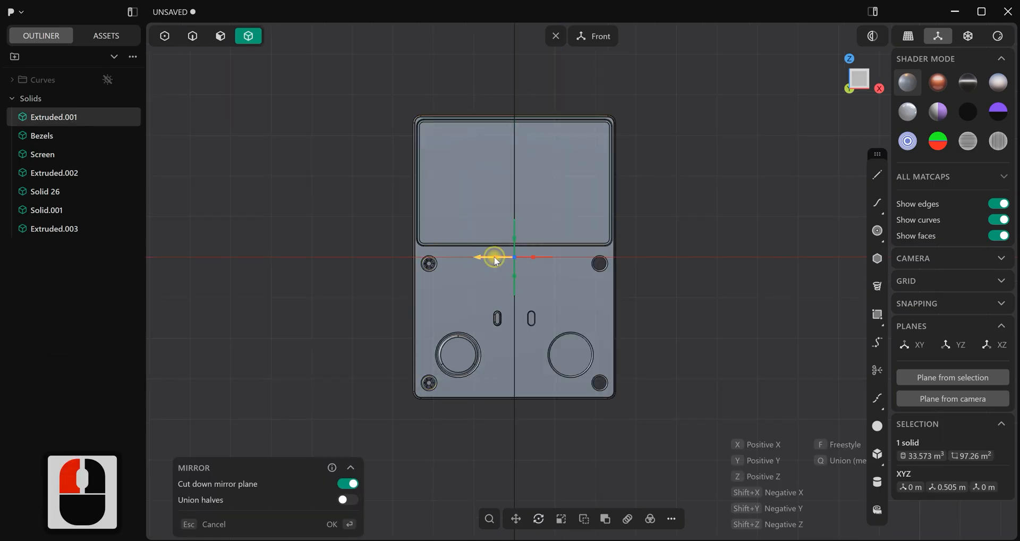
click(346, 525)
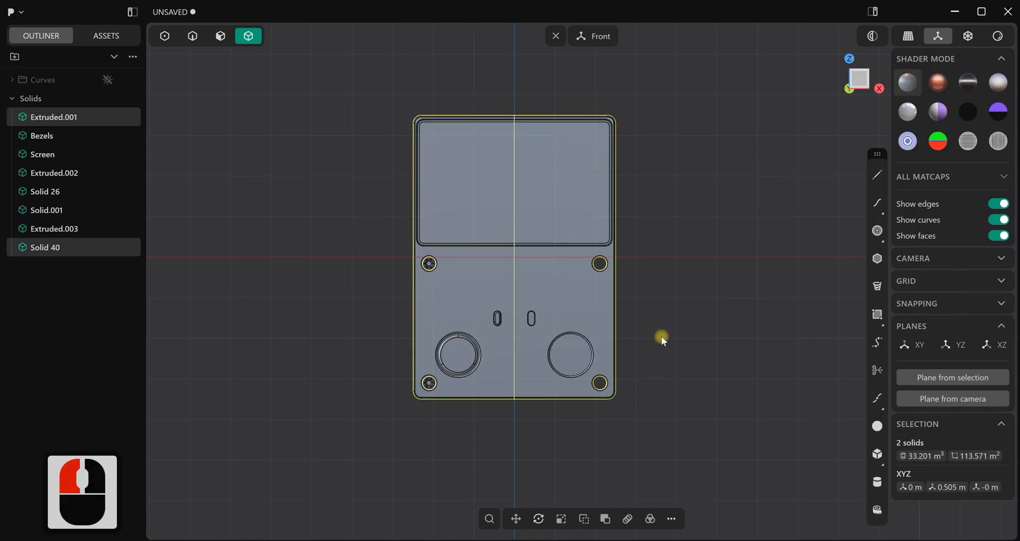
key(ctrl+z)
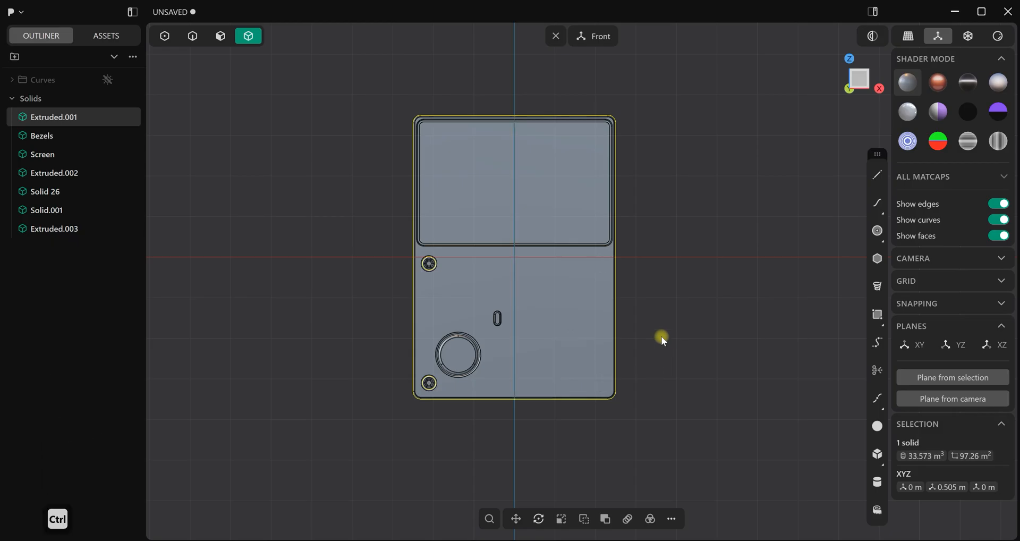
Mirror the left half of the console body across the vertical centre plane, cutting at the plane and uniting the halves
key(alt+x)
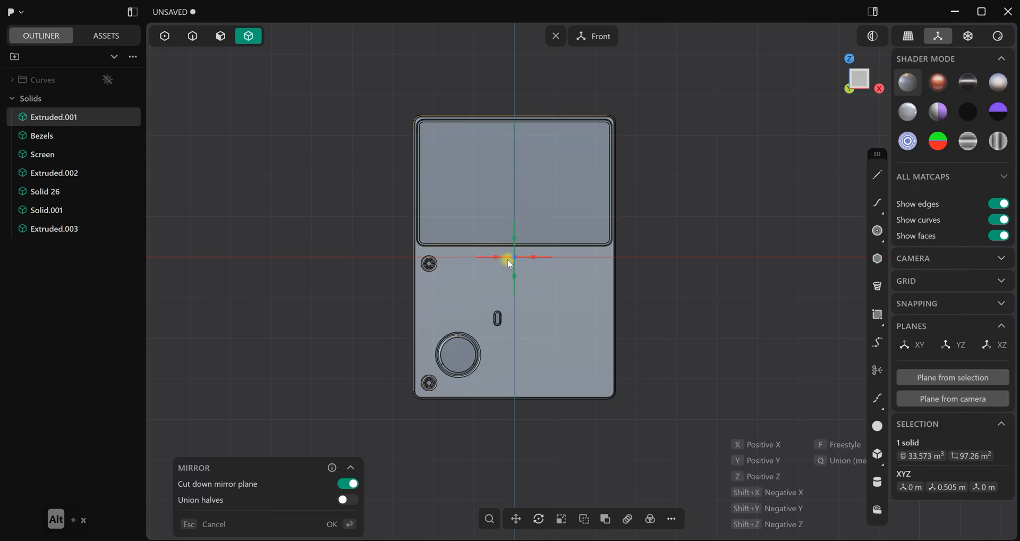
click(492, 260)
click(351, 501)
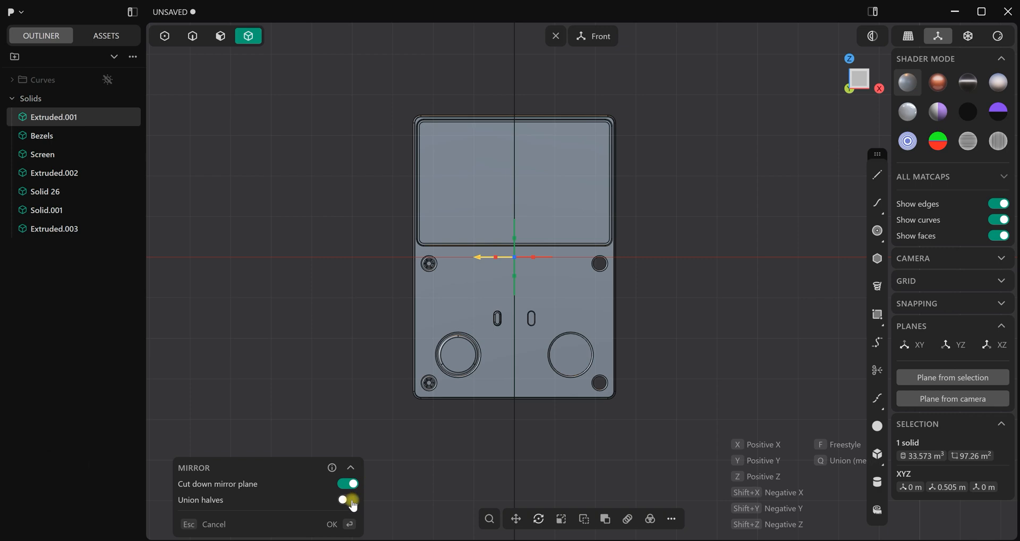
click(350, 500)
click(350, 524)
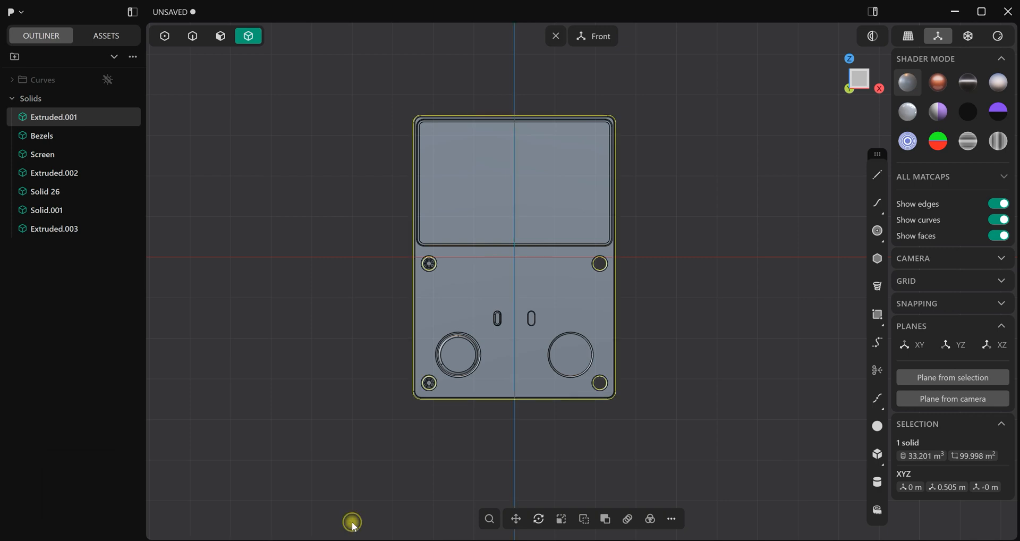
click(347, 322)
Mirror the two left hex-socket screws across the centre plane to the console's right side
scroll(461, 260, up, 2)
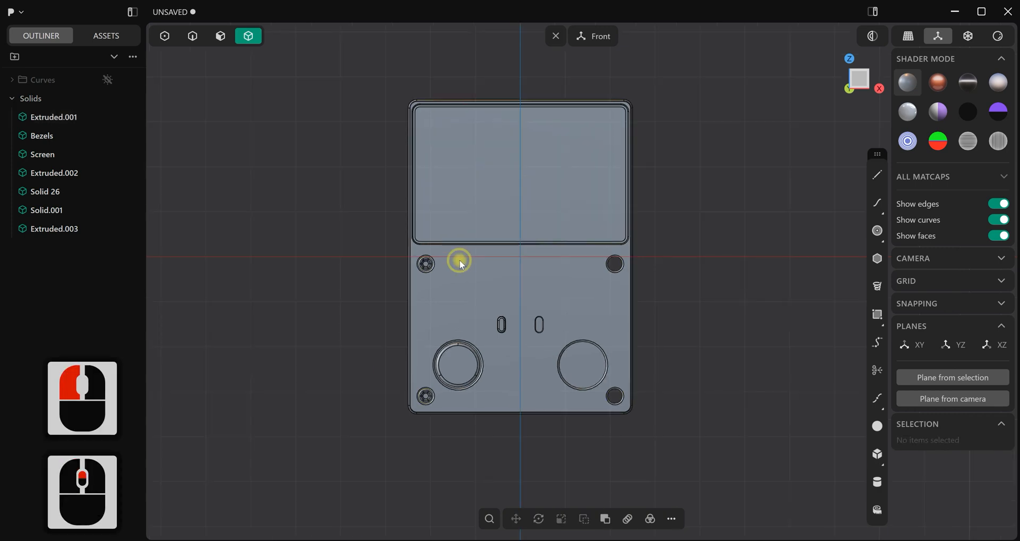
click(428, 265)
shift+click(426, 397)
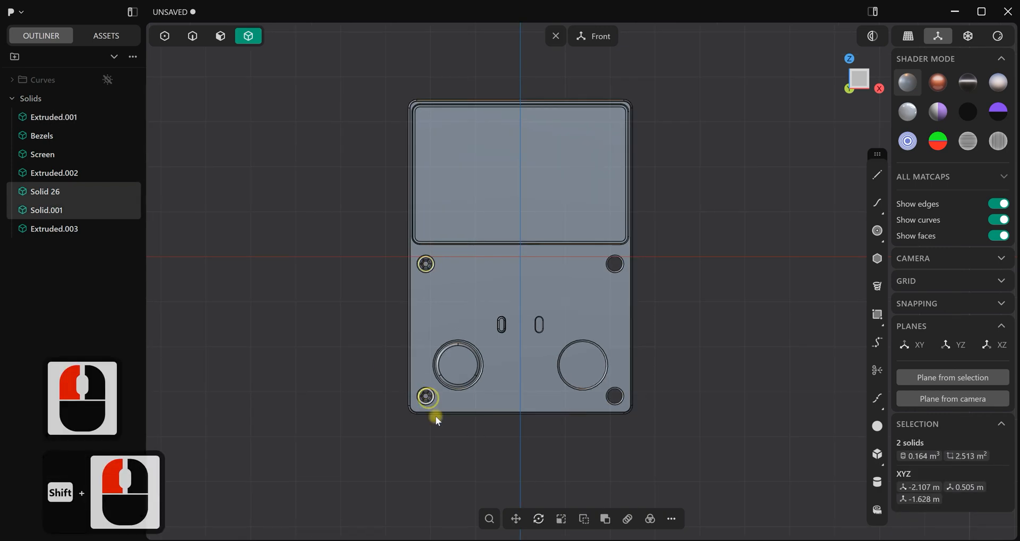
scroll(445, 466, down, 4)
shift+middle_drag(445, 466, 426, 407)
key(alt+x)
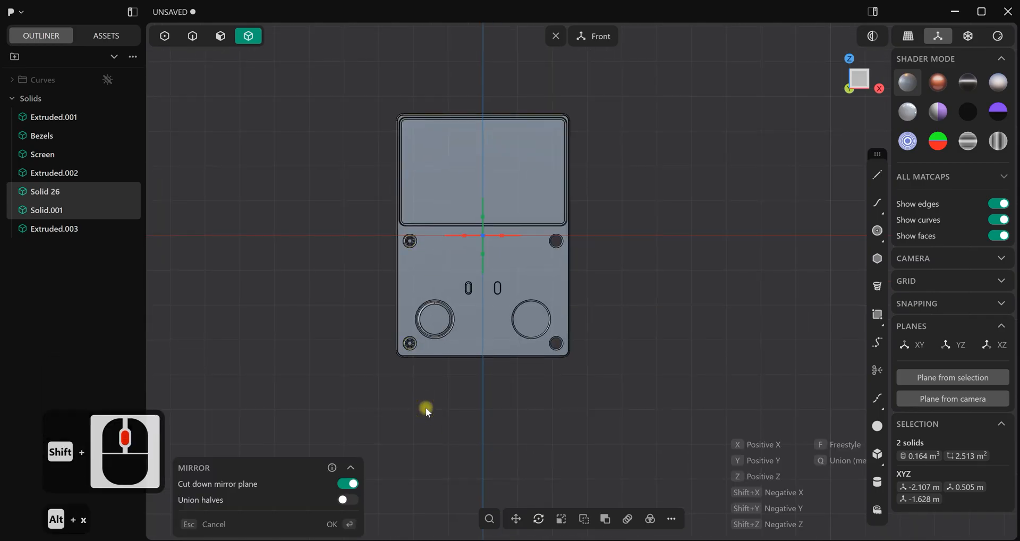
click(462, 239)
click(352, 524)
click(572, 399)
Mirror the large round button and the small pill-shaped button across the centre plane into the right-hand recesses
scroll(533, 355, up, 4)
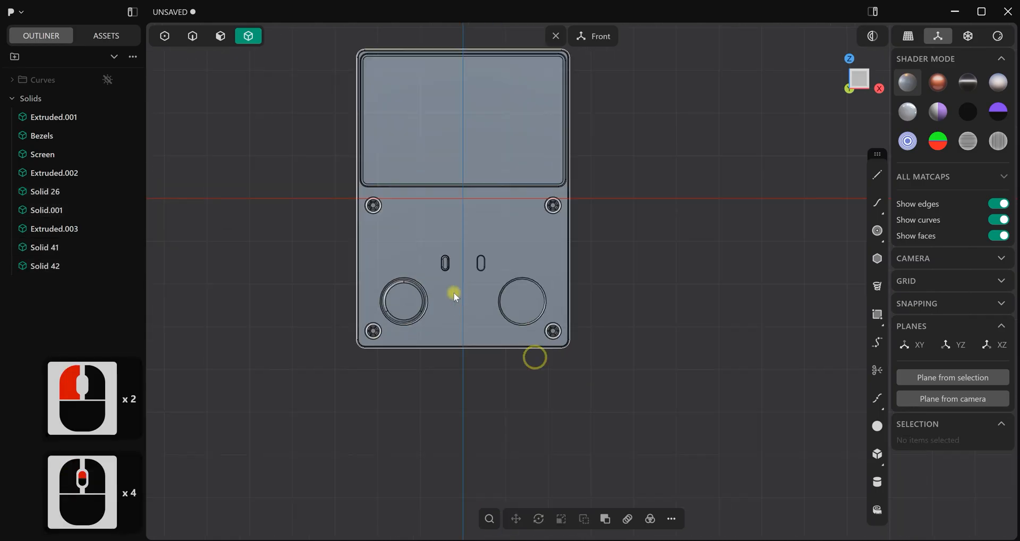
click(410, 298)
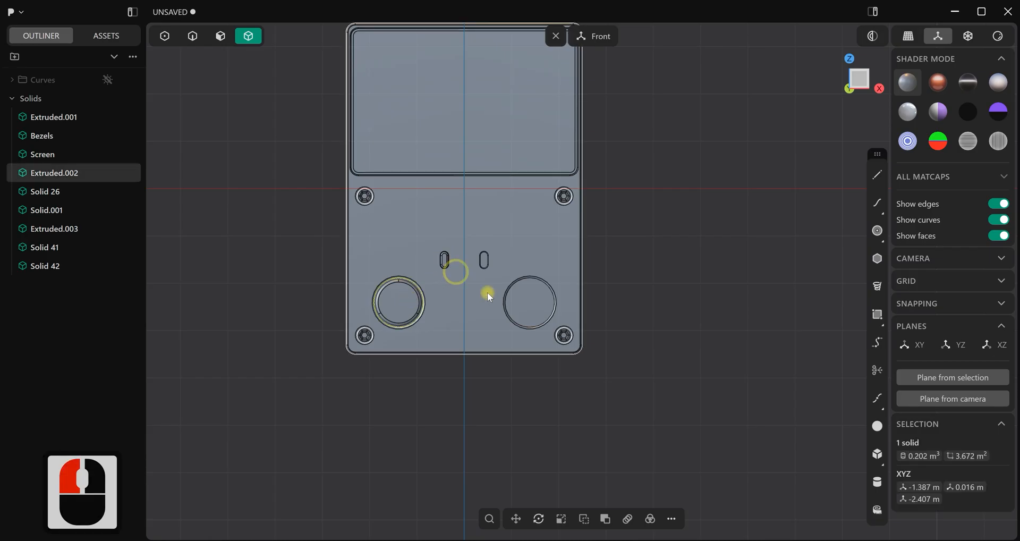
shift+click(447, 268)
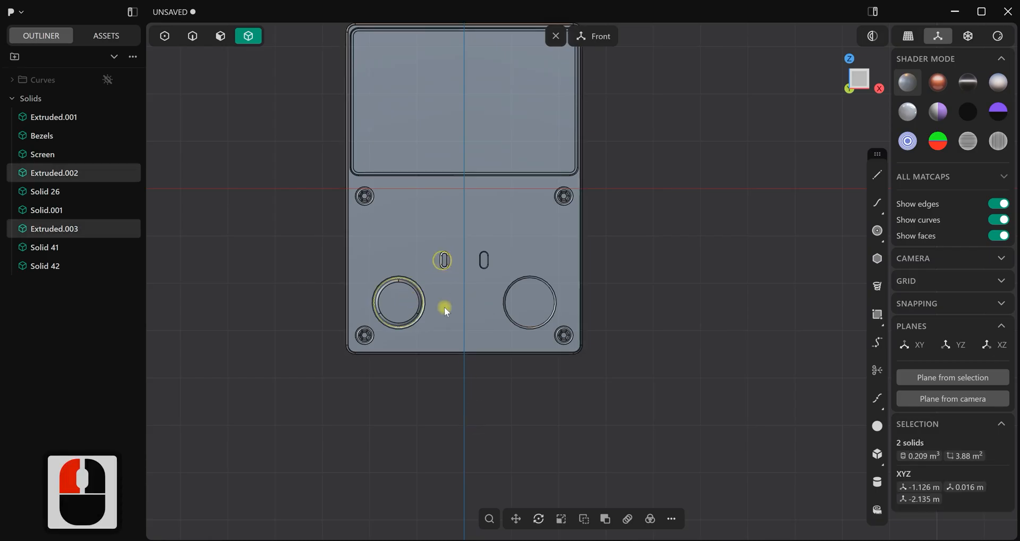
scroll(429, 420, down, 2)
key(alt+x)
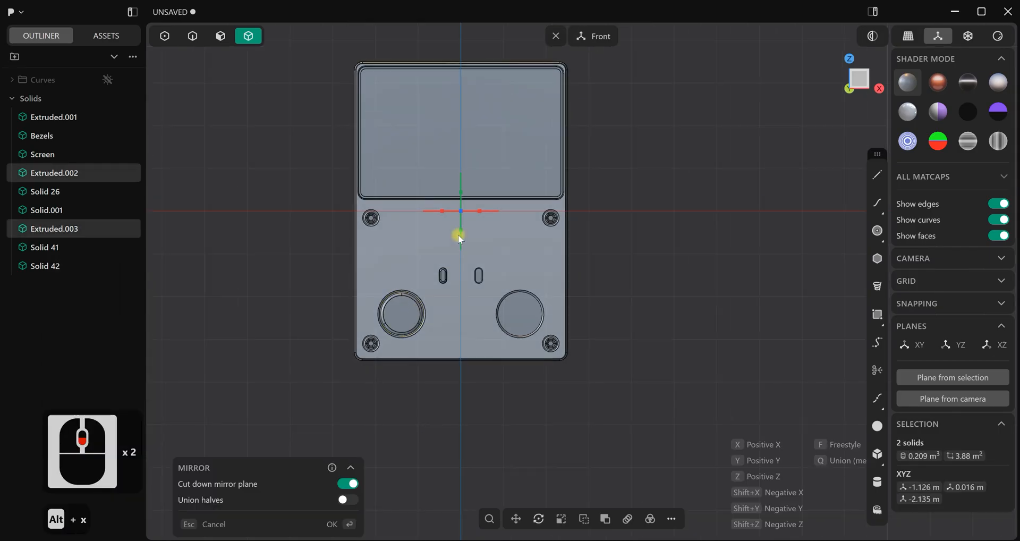
click(441, 211)
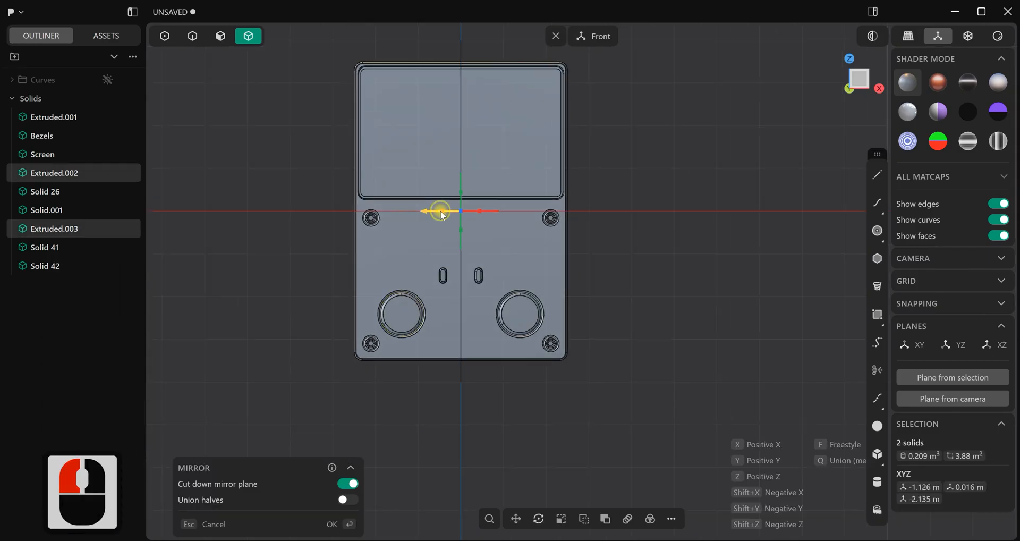
click(347, 522)
click(432, 421)
Review the mirrored console in perspective from several angles, with the edge display off and on
scroll(432, 421, down, 3)
middle_drag(433, 421, 483, 433)
key(ctrl+e)
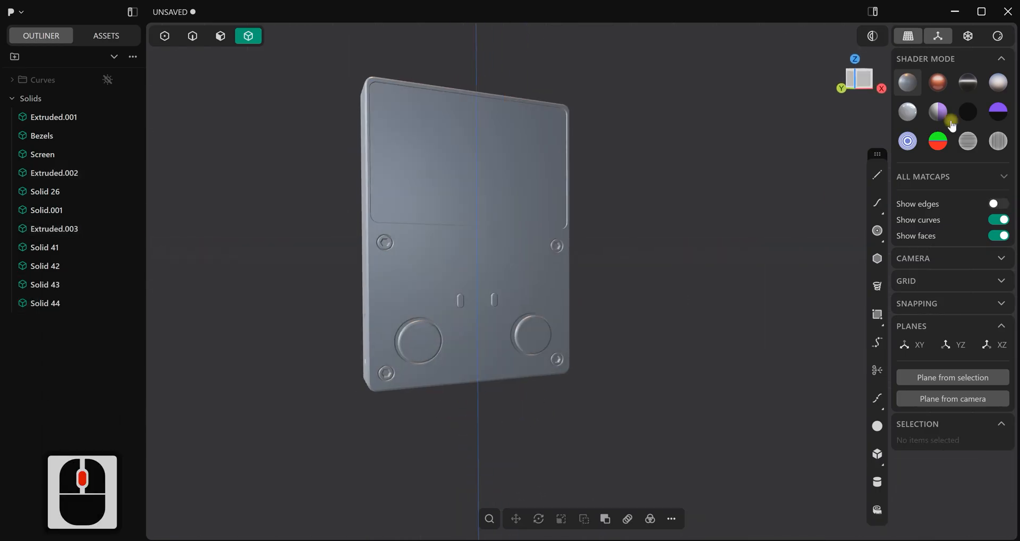
click(953, 84)
scroll(492, 396, down, 3)
mouse_move(492, 395)
middle_down()
mouse_move(438, 374)
mouse_move(421, 413)
mouse_move(266, 390)
mouse_move(477, 381)
mouse_move(627, 388)
mouse_move(621, 416)
mouse_move(505, 416)
mouse_move(477, 475)
mouse_move(456, 407)
mouse_move(459, 347)
mouse_move(474, 320)
mouse_move(474, 396)
middle_up()
scroll(478, 346, up, 6)
mouse_move(475, 317)
middle_down()
mouse_move(415, 300)
mouse_move(552, 318)
mouse_move(499, 314)
mouse_move(474, 336)
middle_up()
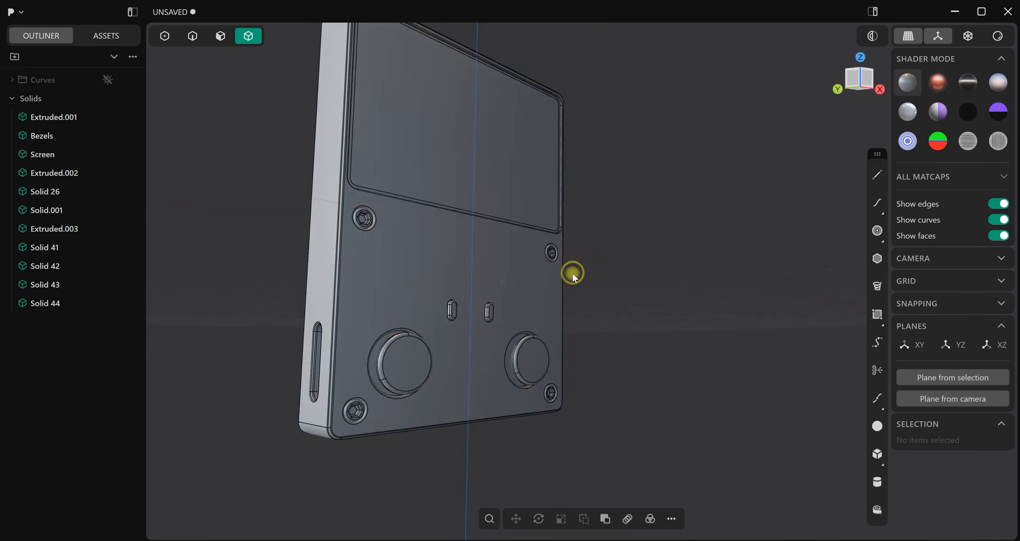
middle_drag(573, 276, 607, 282)
click(1000, 207)
click(1000, 206)
click(1000, 206)
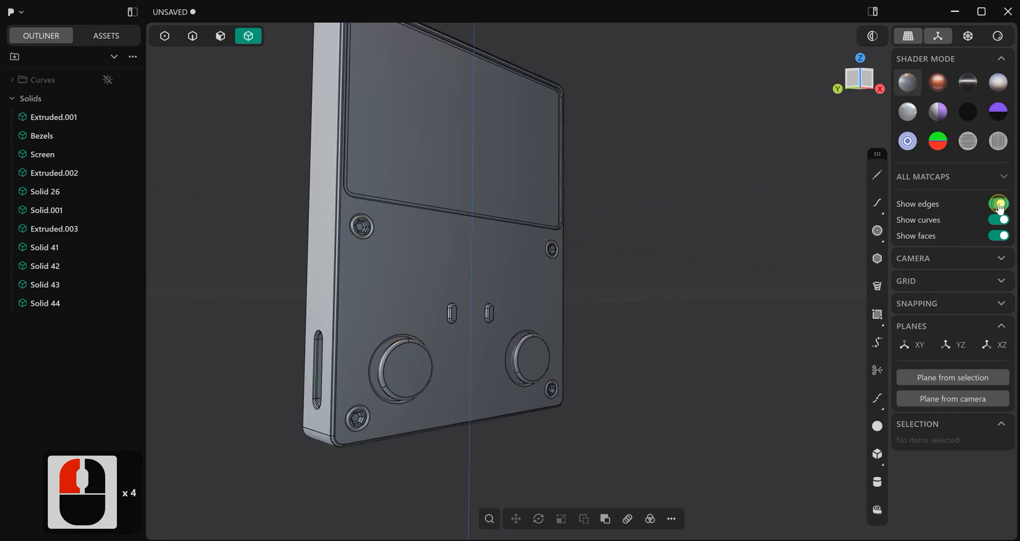
Search the commands for "toggle", check the shortcut options of Viewport: toggle edges, and run that command
middle_drag(689, 339, 684, 339)
text(fto)
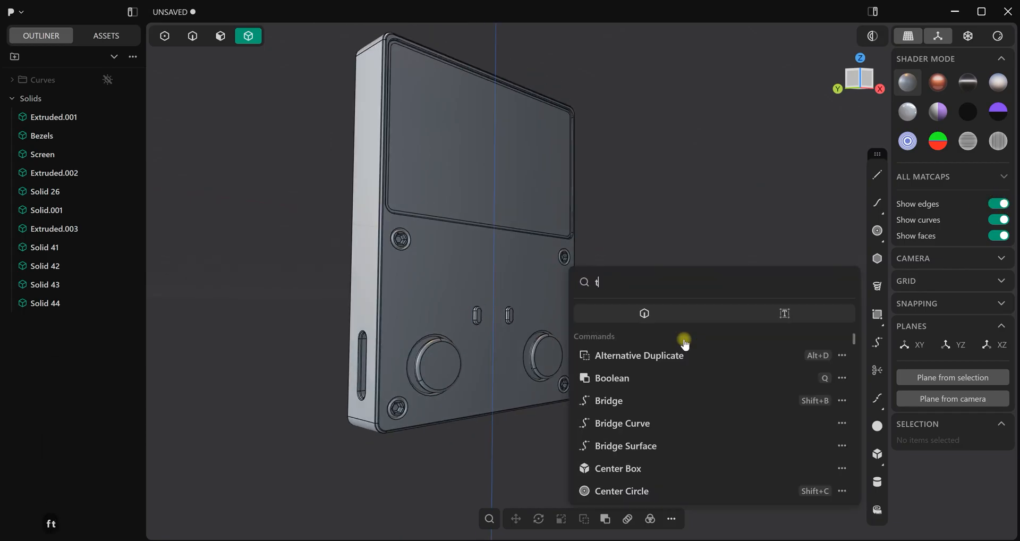
text(gg)
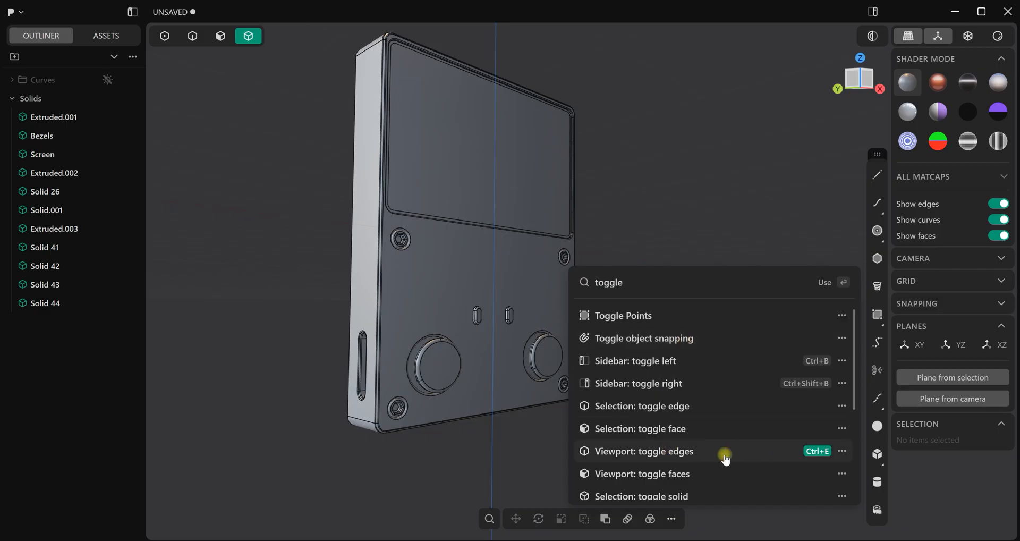
click(844, 451)
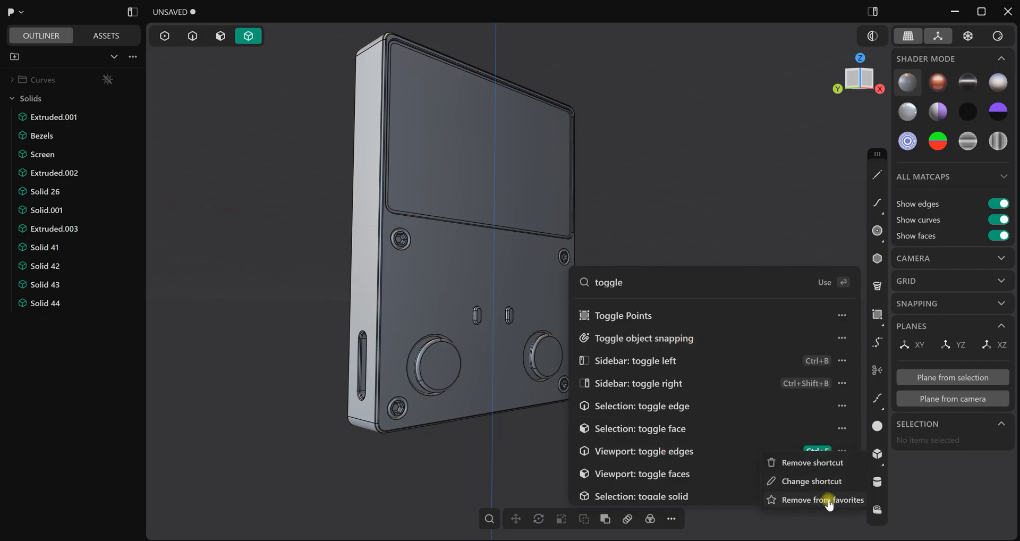
click(663, 452)
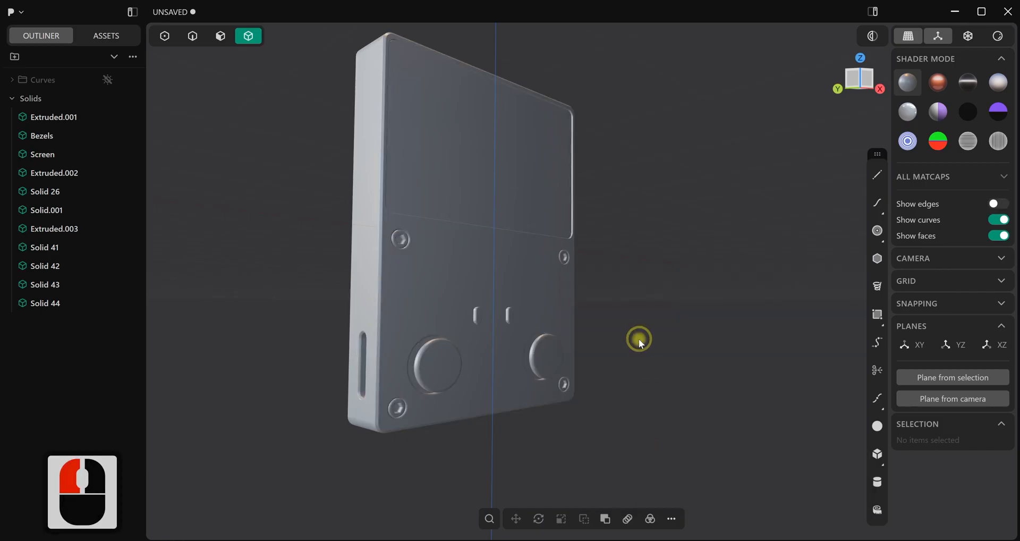
Compare the console with edges shown and hidden, and leave the edges shown
key(ctrl+e)
key(ctrl+e)
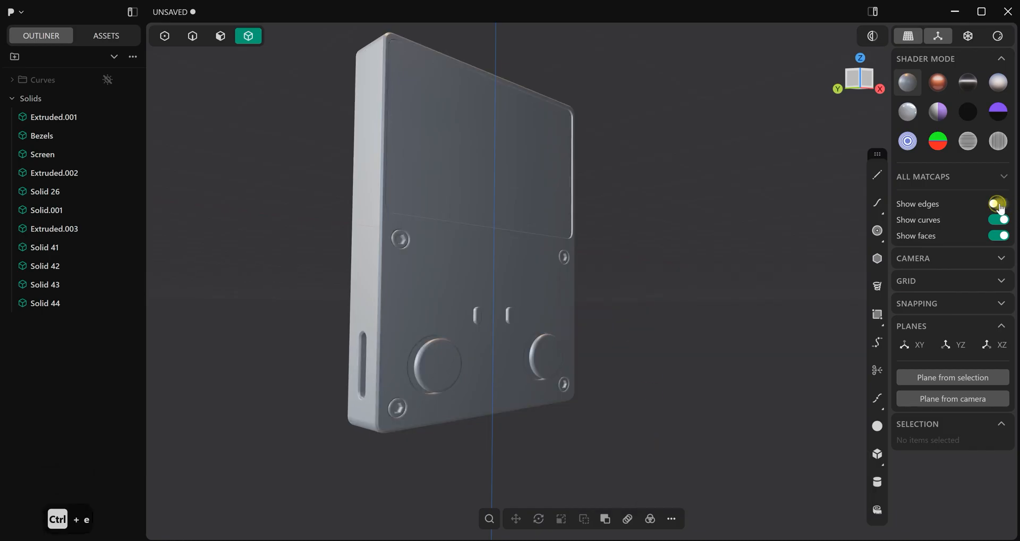
click(998, 204)
click(998, 204)
middle_drag(670, 346, 611, 352)
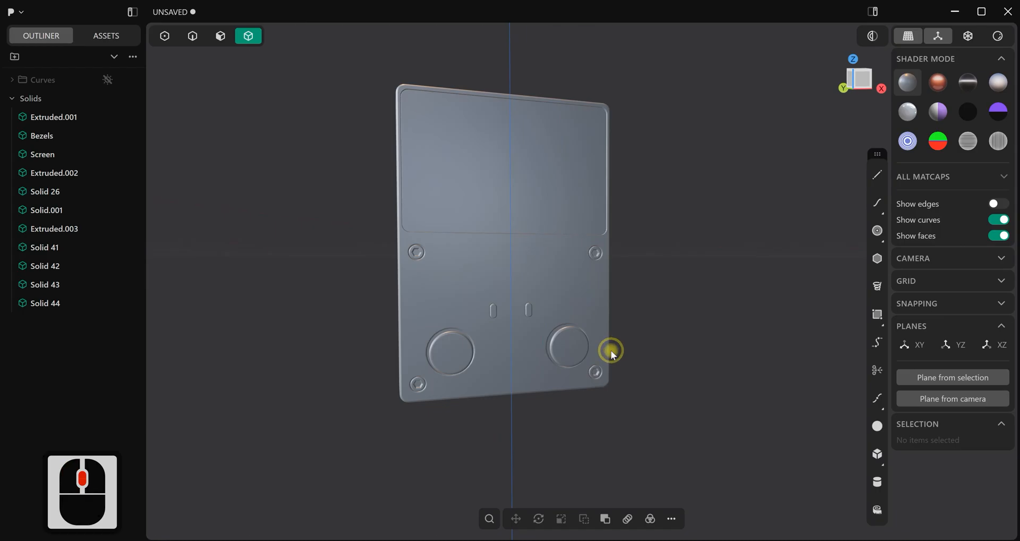
key(ctrl+e)
Draw a centre circle with a radius of about 0.62 m at the origin in the front view
scroll(639, 301, up, 9)
shift+middle_drag(638, 301, 681, 285)
click(878, 231)
scroll(612, 227, up, 3)
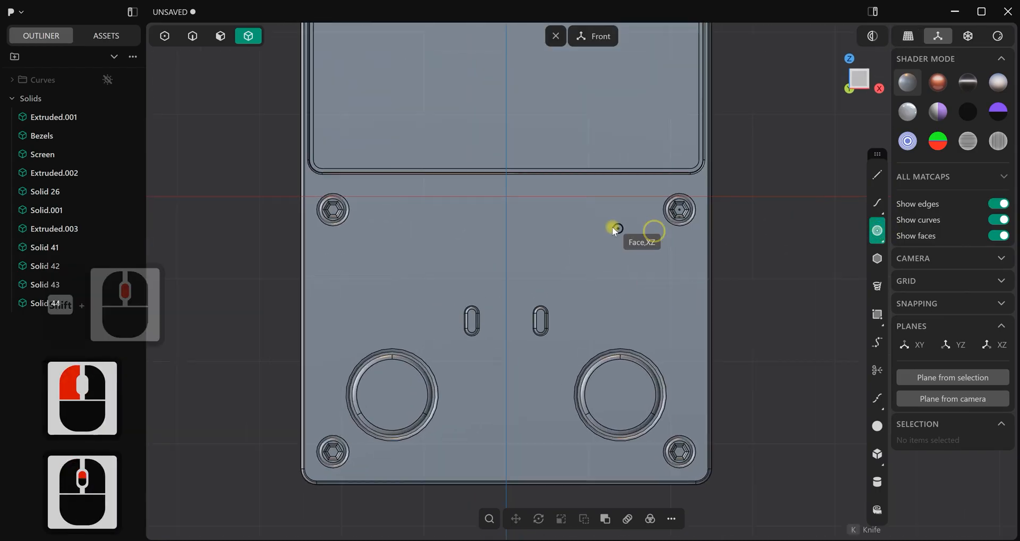
click(505, 196)
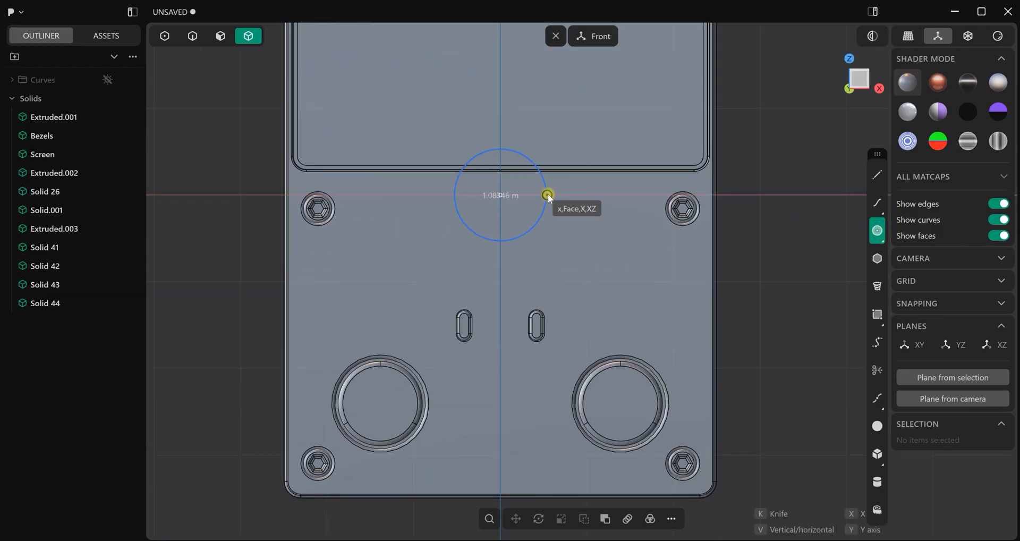
click(555, 195)
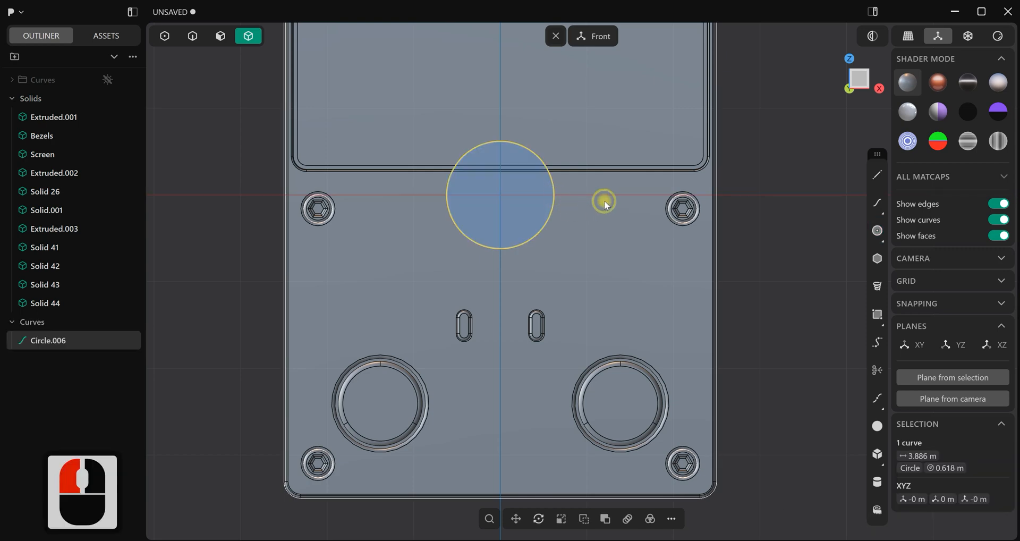
Move the circle about -1.11 m in X and -0.76 m in Z, above the left round button, and bring up the reference images
key(g)
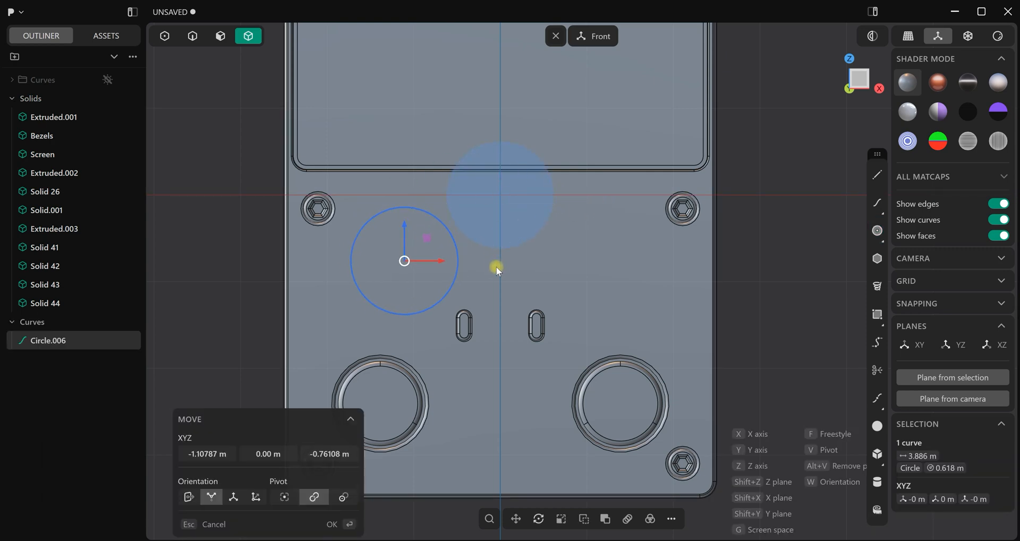
click(499, 267)
right_click(508, 270)
scroll(537, 276, down, 3)
mouse_move(713, 539)
click(710, 481)
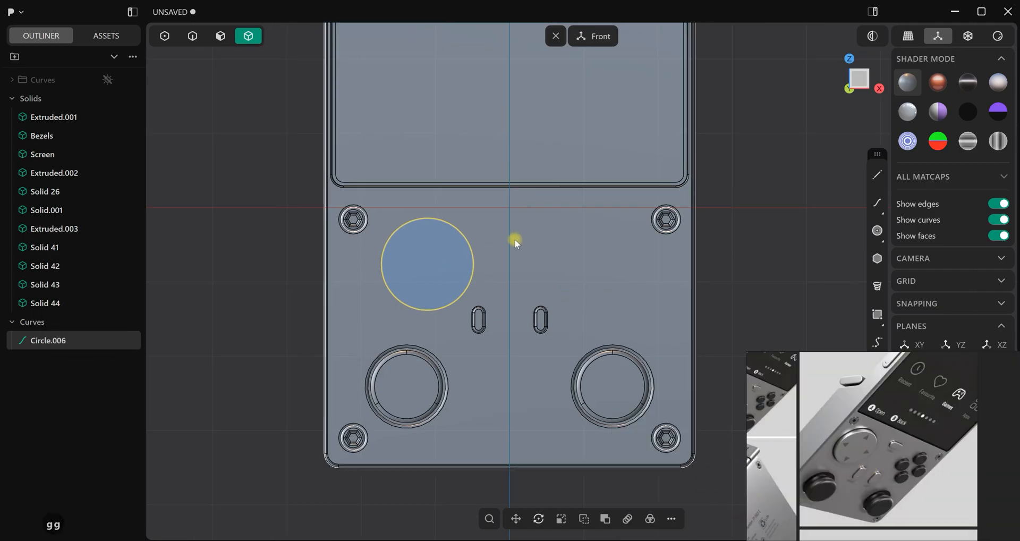
Shift the circle a further -0.09 m or so in X and about 0.02 m in Z to match the reference
scroll(455, 276, up, 2)
click(36, 339)
key(g)
key(g)
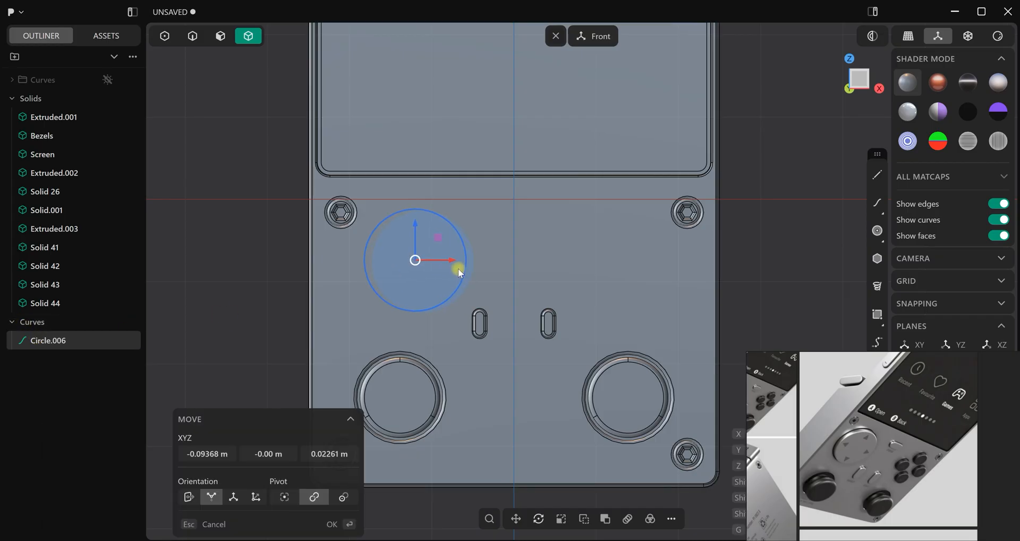
click(458, 269)
right_click(460, 269)
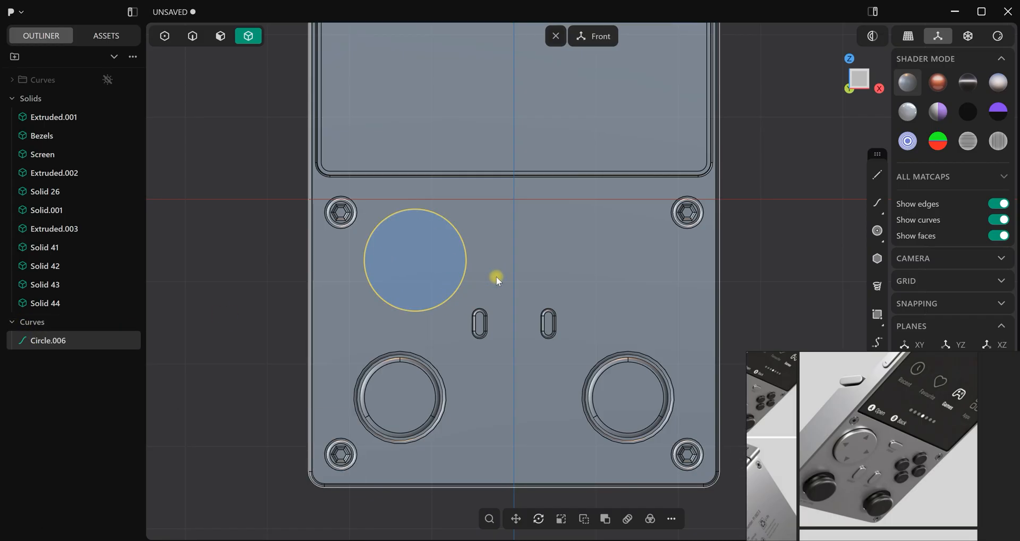
Scale the circle up by about 1.12 to a radius of about 0.69 m, and put away the reference images
key(s)
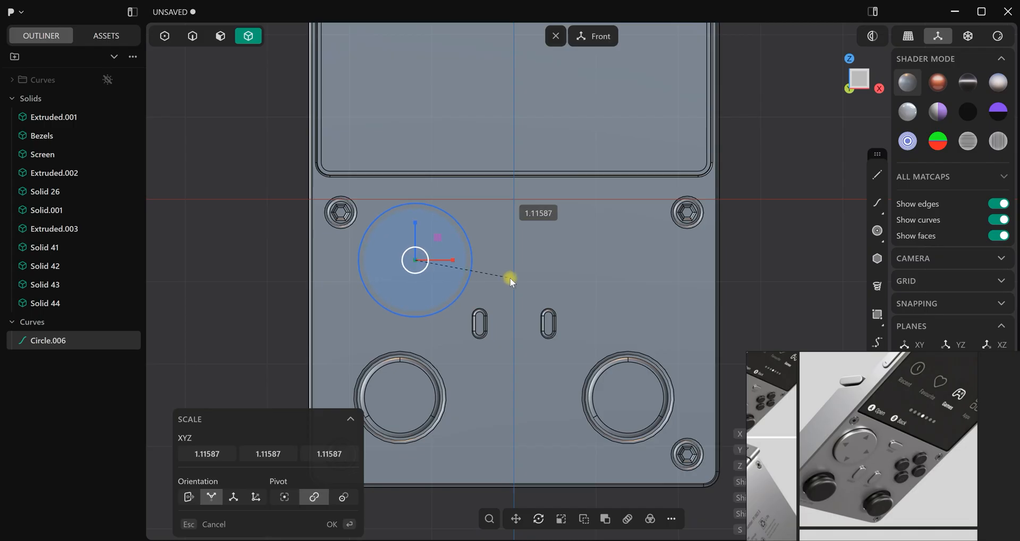
click(509, 277)
right_click(509, 277)
scroll(500, 276, down, 2)
middle_drag(519, 287, 571, 296)
key(1)
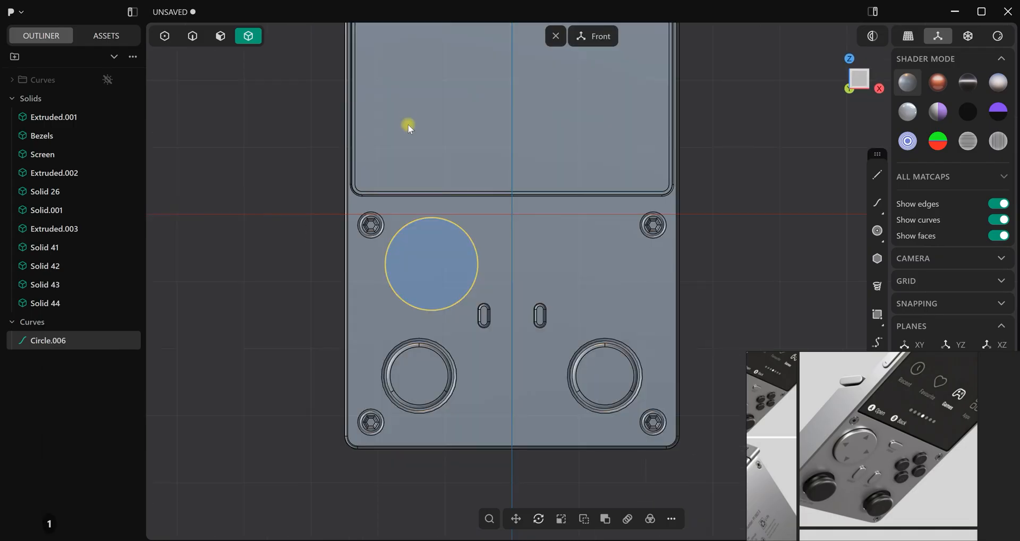
click(975, 364)
scroll(521, 279, up, 4)
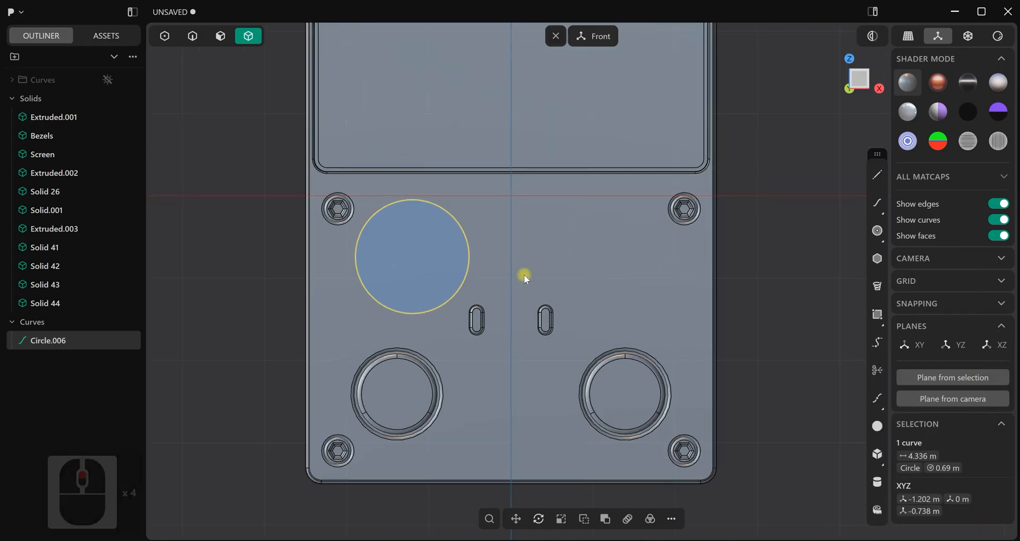
Imprint the circle onto the console body's front face and hide the source circle
click(192, 36)
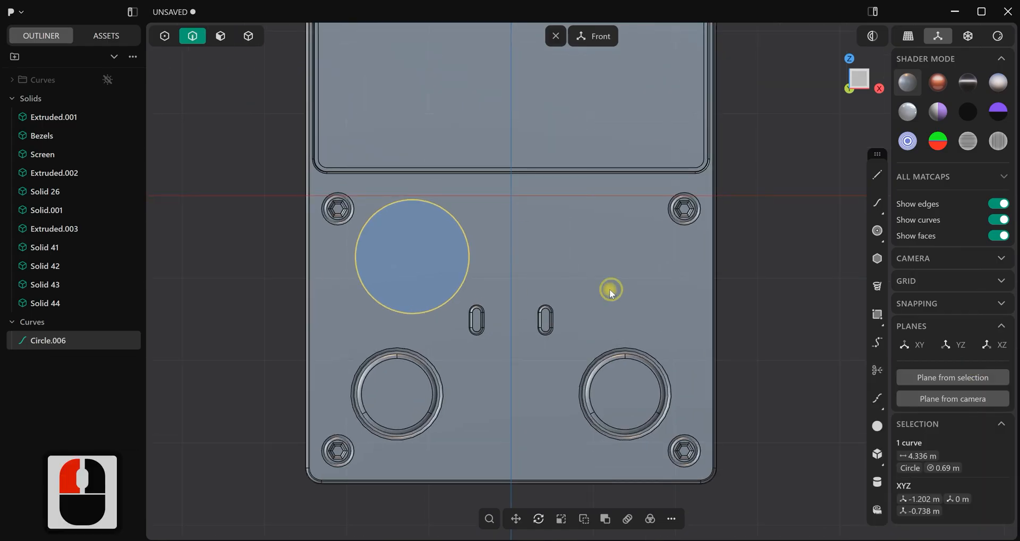
key(i)
click(522, 279)
click(349, 523)
click(108, 341)
Offset the imprinted round face about 0.13 m into the body to form a circular recess
scroll(489, 262, up, 4)
middle_drag(474, 261, 520, 270)
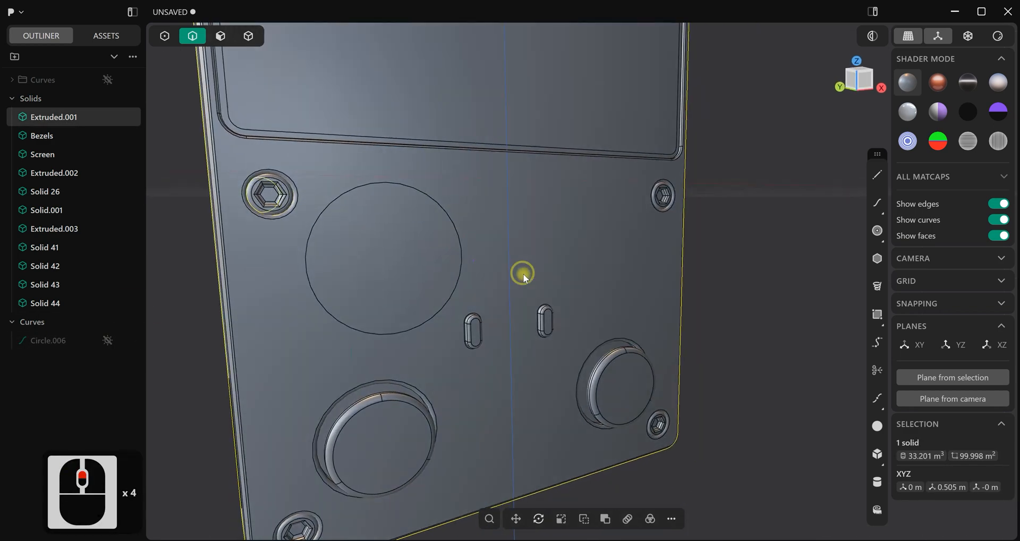
click(227, 42)
double_click(359, 237)
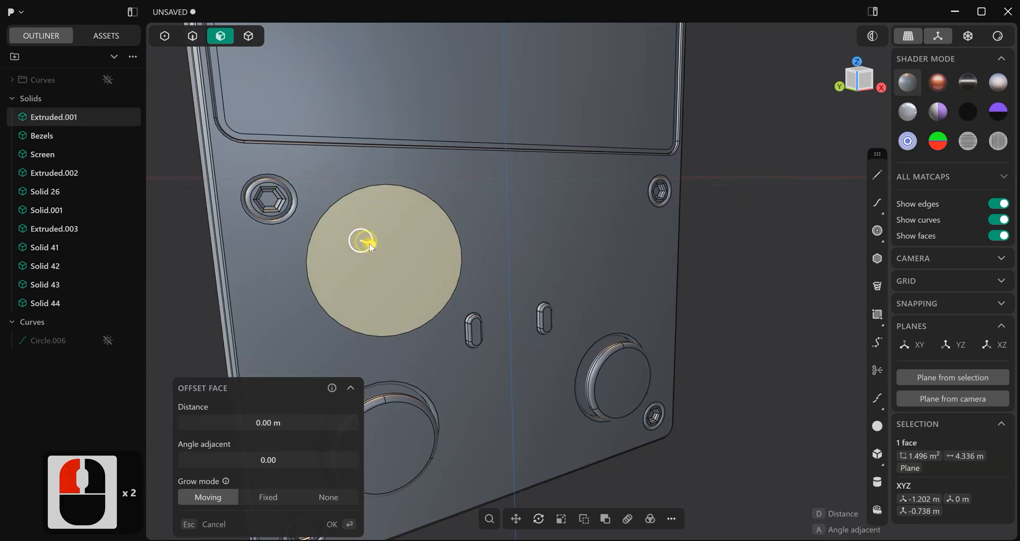
drag(366, 242, 367, 243)
right_click(709, 243)
scroll(531, 247, down, 2)
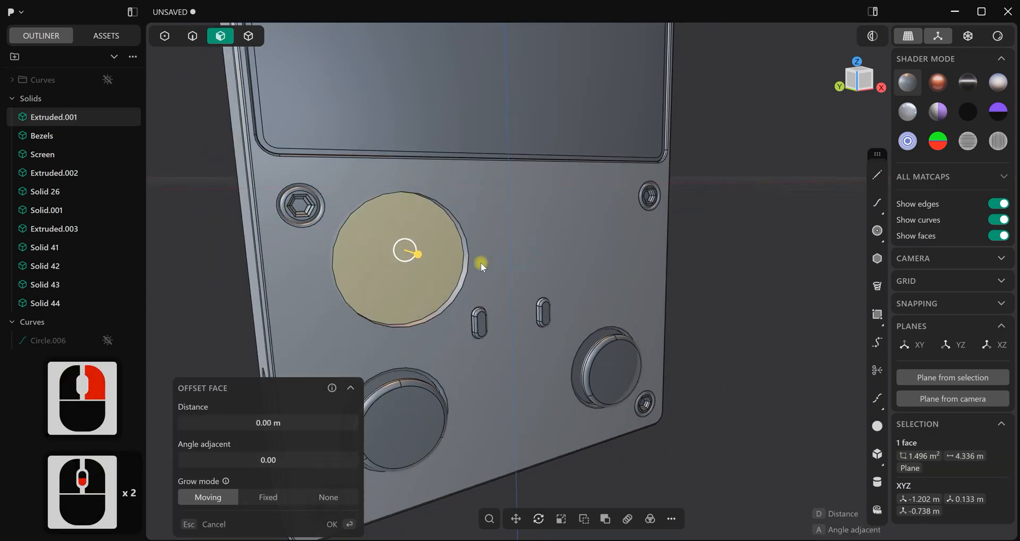
scroll(387, 251, up, 2)
mouse_move(387, 251)
middle_down()
mouse_move(365, 234)
mouse_move(388, 266)
middle_up()
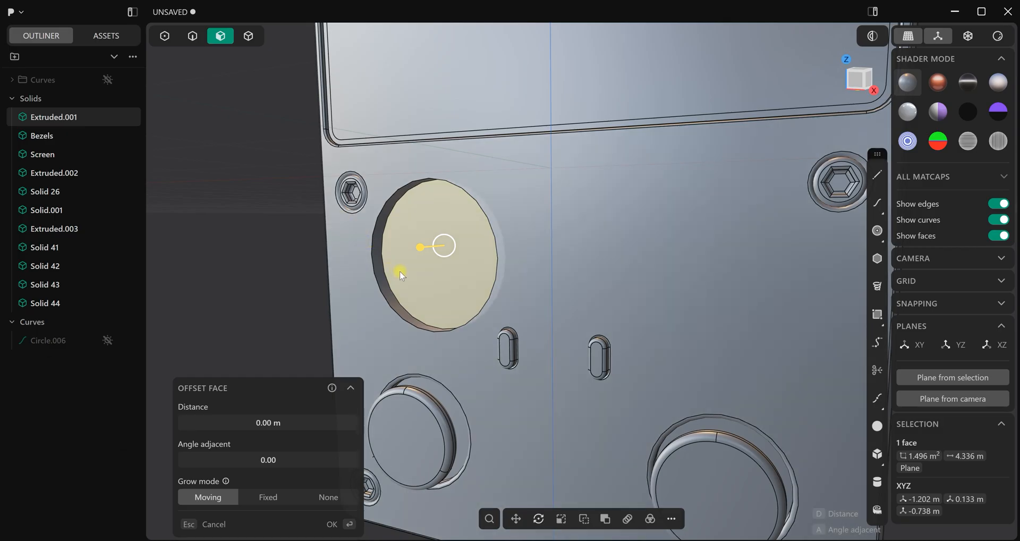
right_click(293, 272)
Add a small bevel to the rim edge of the round recess
key(2)
drag(373, 256, 471, 268)
key(c)
key(d)
click(373, 253)
right_click(295, 253)
Duplicate the recess's bottom edge in place as a separate circle curve
scroll(415, 275, up, 2)
click(390, 275)
key(b)
scroll(471, 268, down, 3)
middle_drag(471, 268, 501, 265)
key(shift+d)
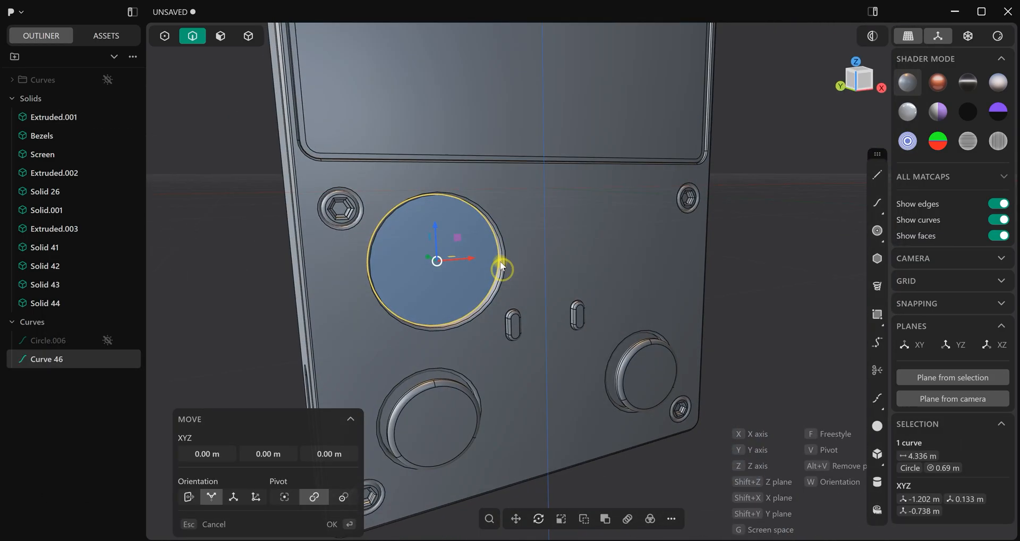
Extrude the region inside the duplicated circle outward by about 0.30 m as a separate disc
click(228, 36)
click(450, 237)
key(e)
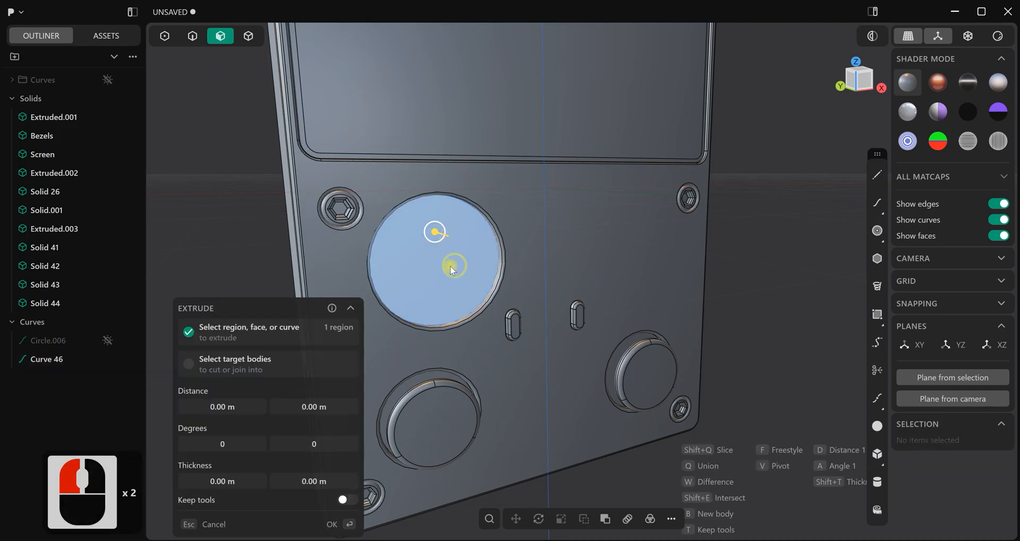
middle_drag(455, 266, 486, 274)
drag(419, 232, 435, 244)
click(669, 210)
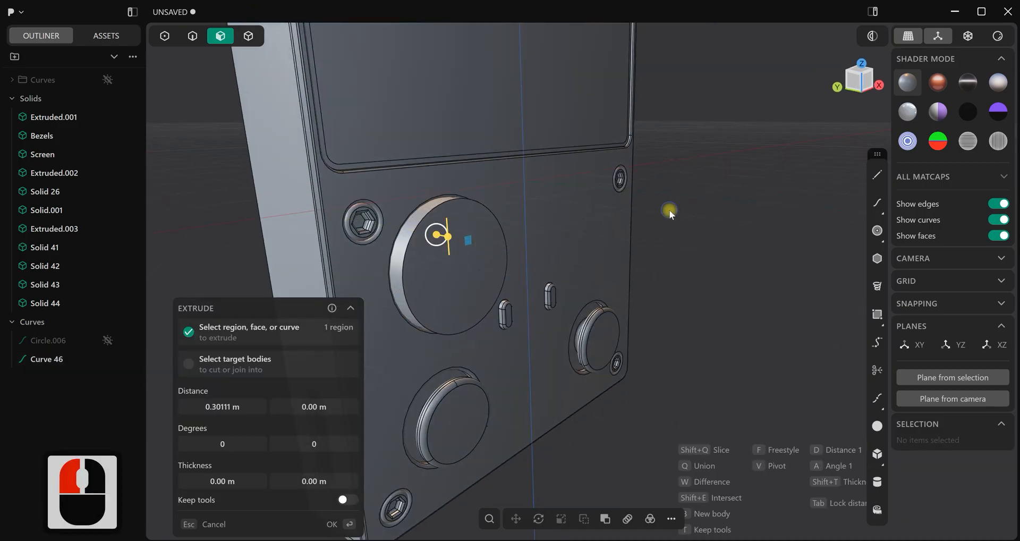
Fillet the front outer edge of the extruded disc
middle_drag(664, 210, 301, 82)
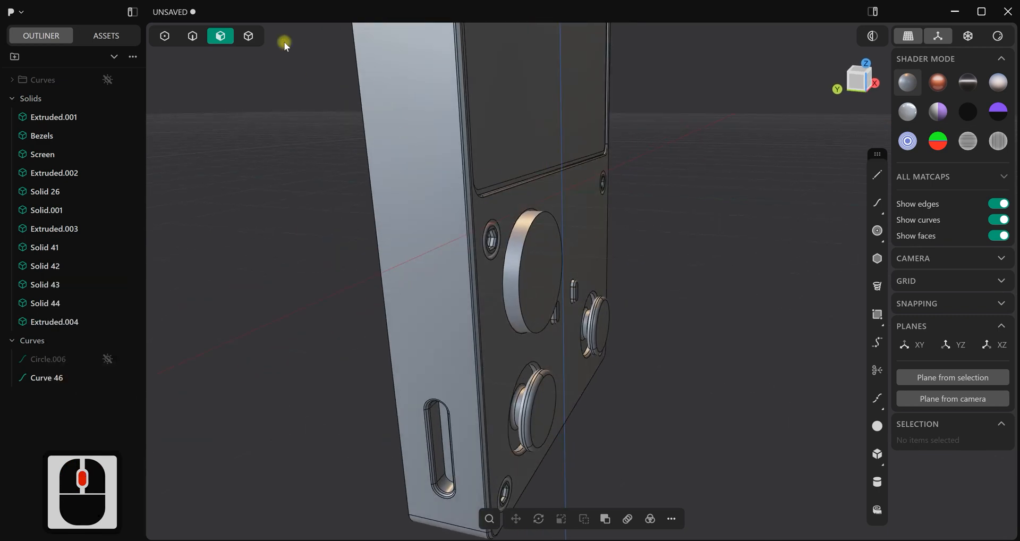
click(194, 36)
scroll(530, 261, up, 3)
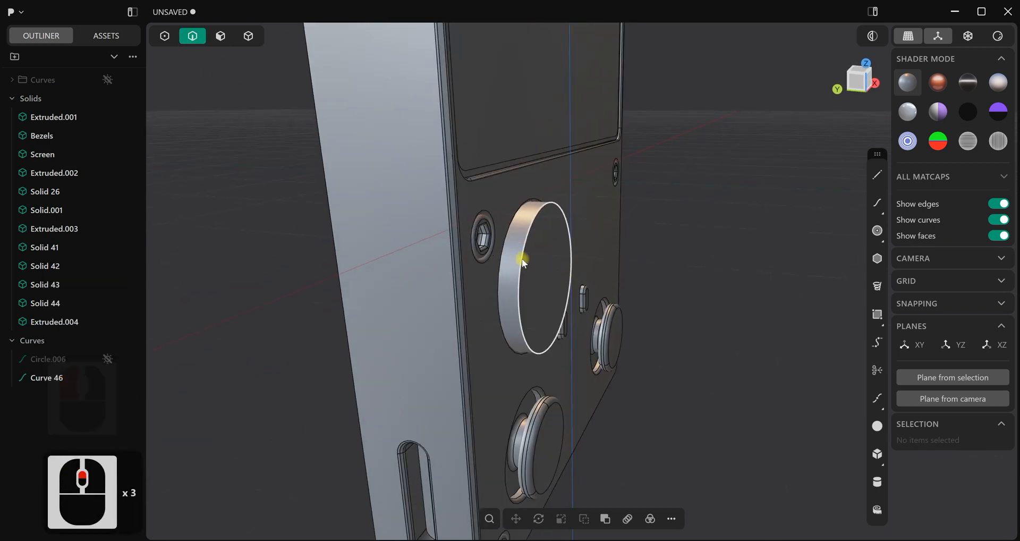
click(522, 259)
key(f)
drag(525, 260, 695, 224)
right_click(694, 225)
middle_drag(694, 224, 553, 222)
Offset the disc's front face by about -0.03 m
click(221, 37)
double_click(485, 209)
drag(549, 225, 548, 226)
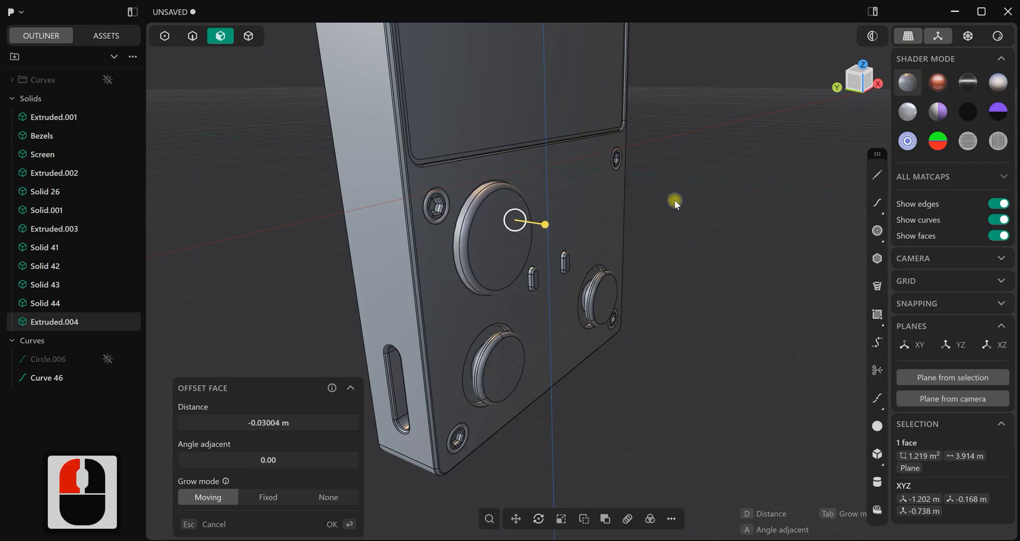
right_click(675, 201)
click(674, 202)
Inspect the whole console with edges hidden, and return to the front view with edges shown
scroll(674, 202, down, 4)
middle_drag(674, 202, 651, 244)
scroll(610, 278, down, 5)
middle_drag(611, 277, 589, 298)
scroll(588, 298, up, 2)
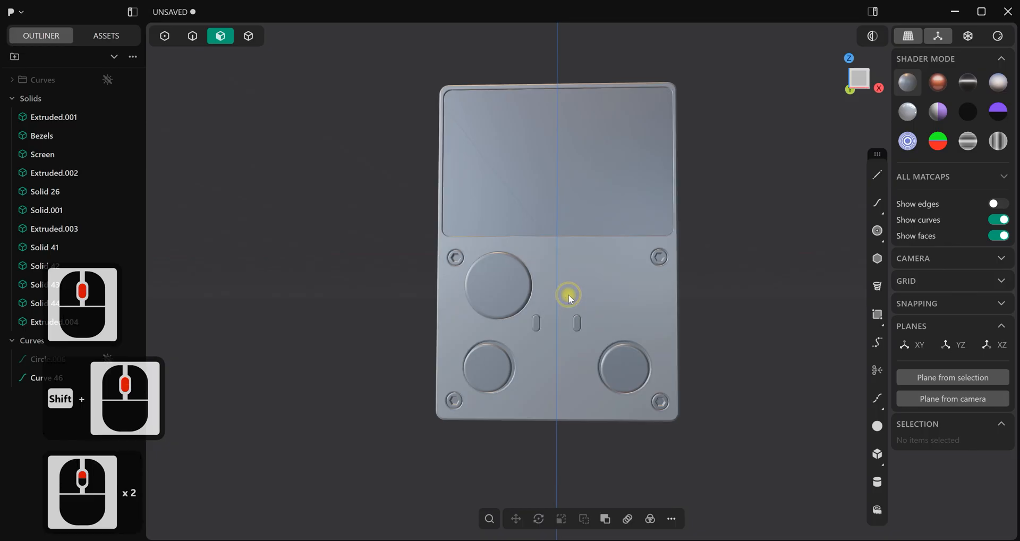
key(1)
key(ctrl+e)
scroll(589, 302, up, 5)
scroll(589, 302, up, 7)
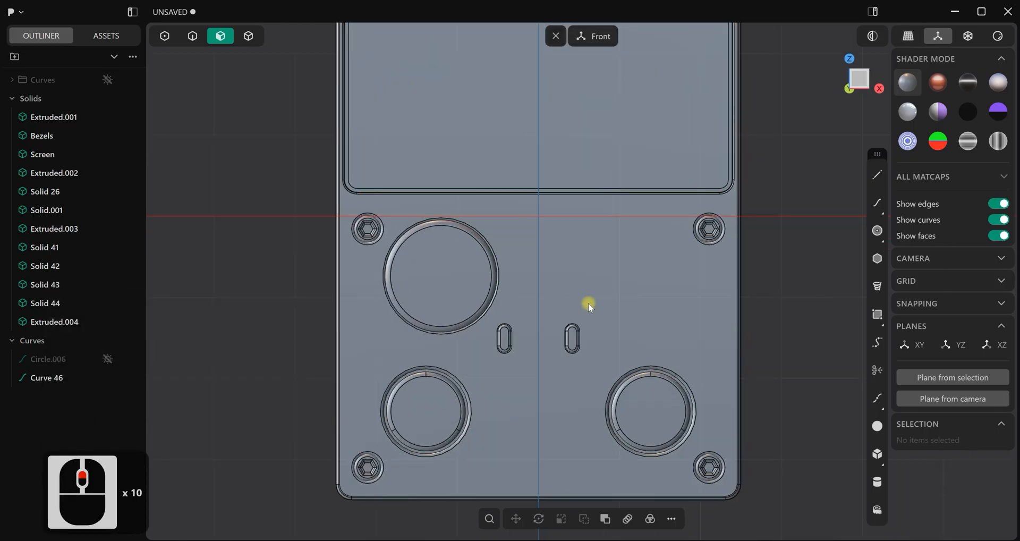
Draw a centre circle with a radius of about 0.105 m at the origin
shift+middle_drag(581, 244, 599, 264)
scroll(822, 217, up, 1)
scroll(576, 269, up, 2)
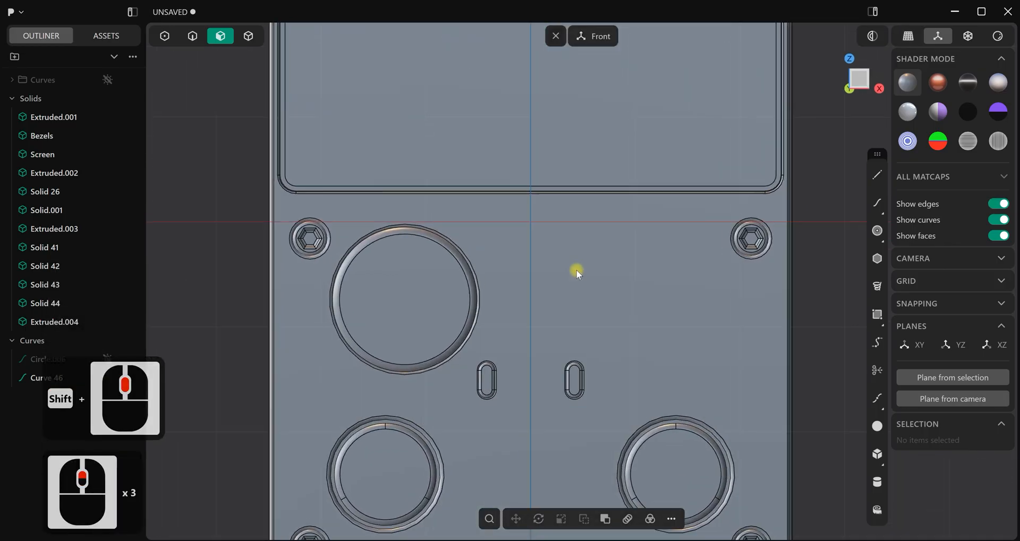
click(878, 232)
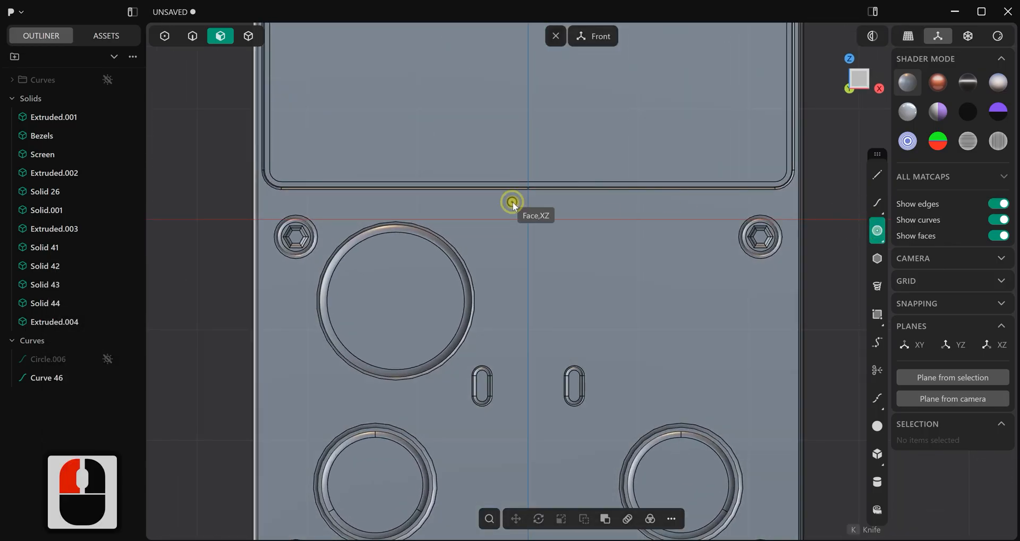
scroll(531, 225, up, 7)
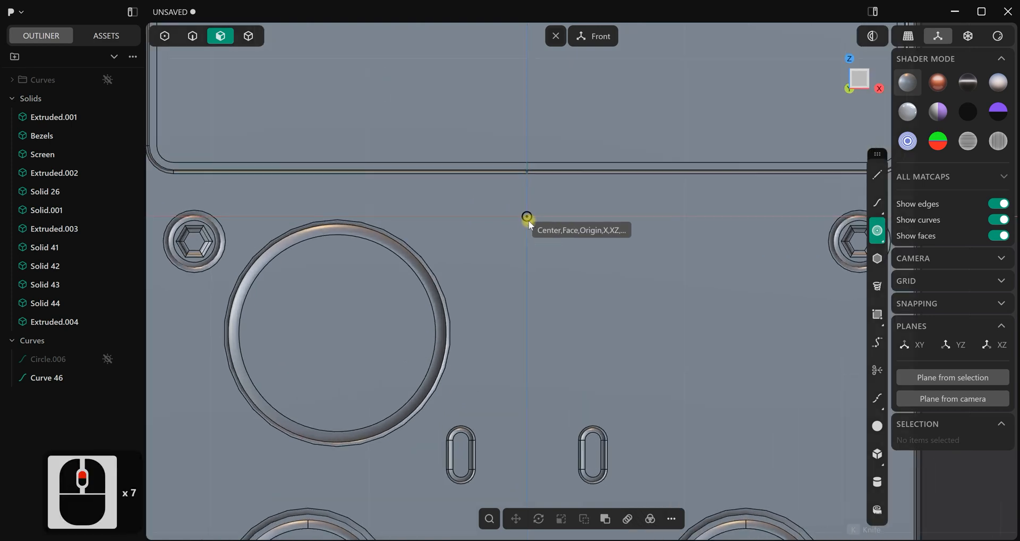
click(528, 218)
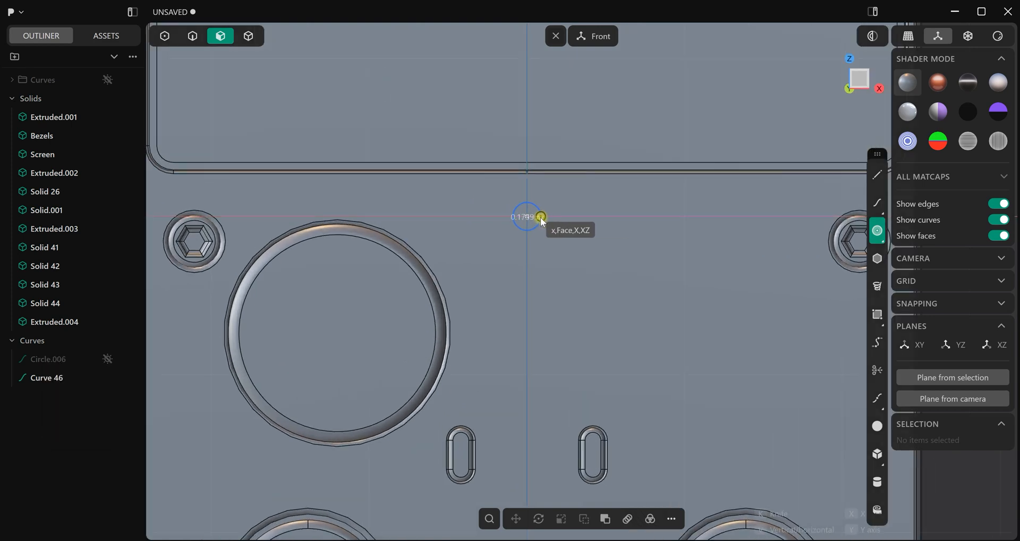
click(544, 216)
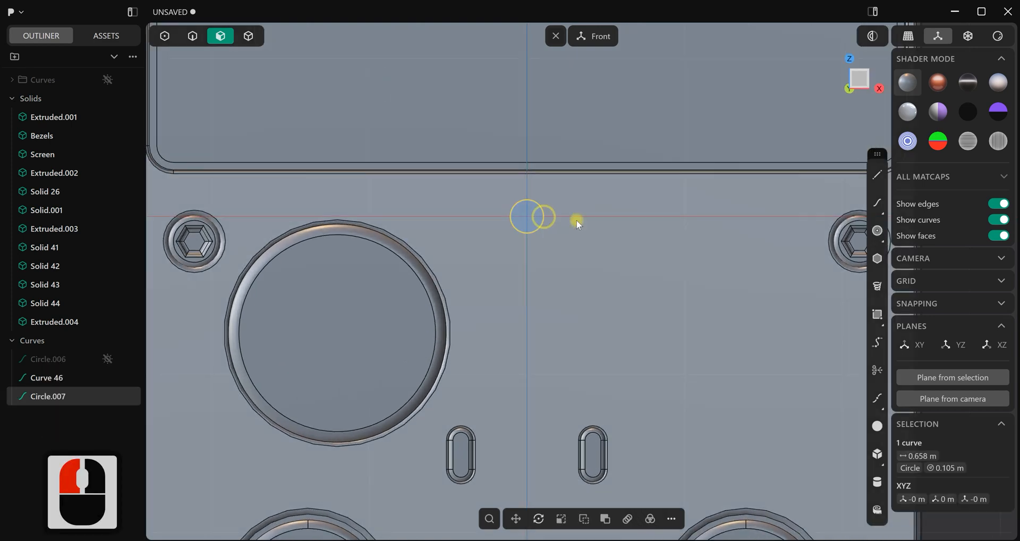
Move the small circle about -0.21 m in X and mirror it across the vertical centre axis
key(g)
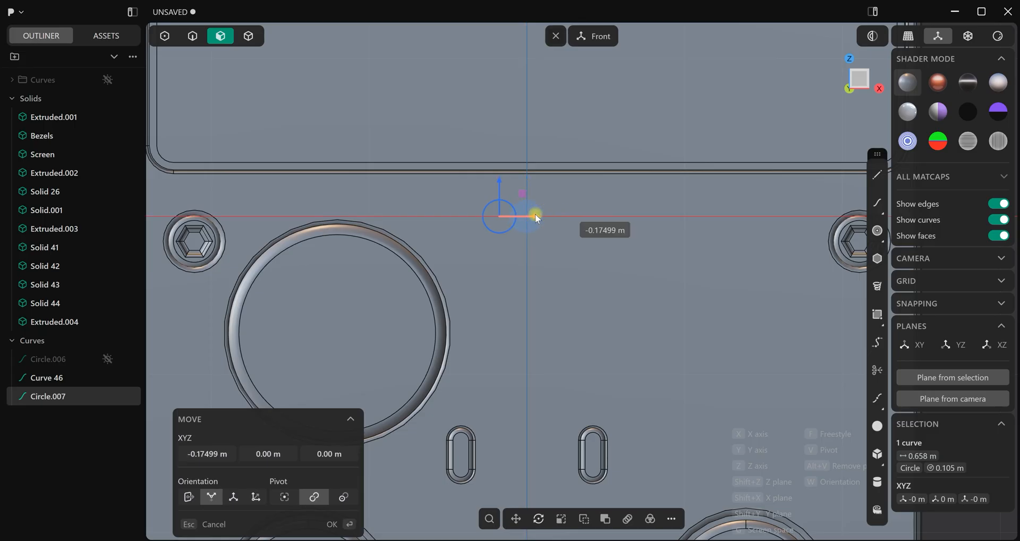
click(531, 214)
scroll(547, 272, down, 11)
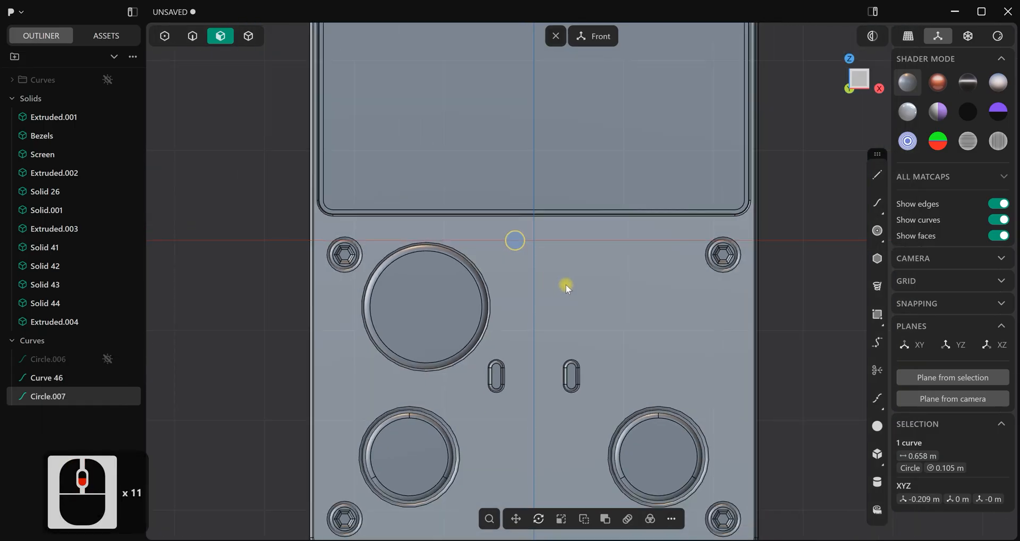
shift+middle_drag(578, 288, 572, 269)
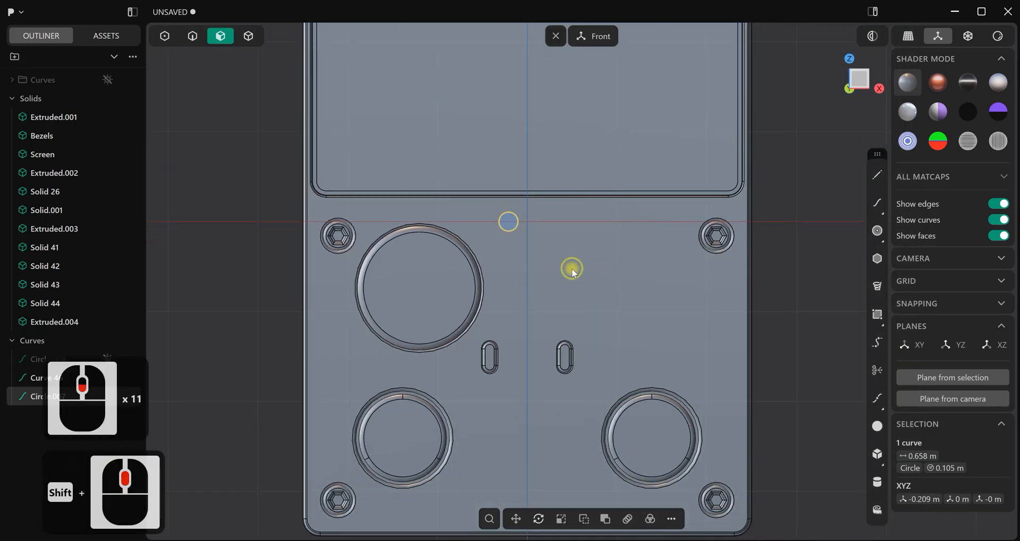
key(alt+x)
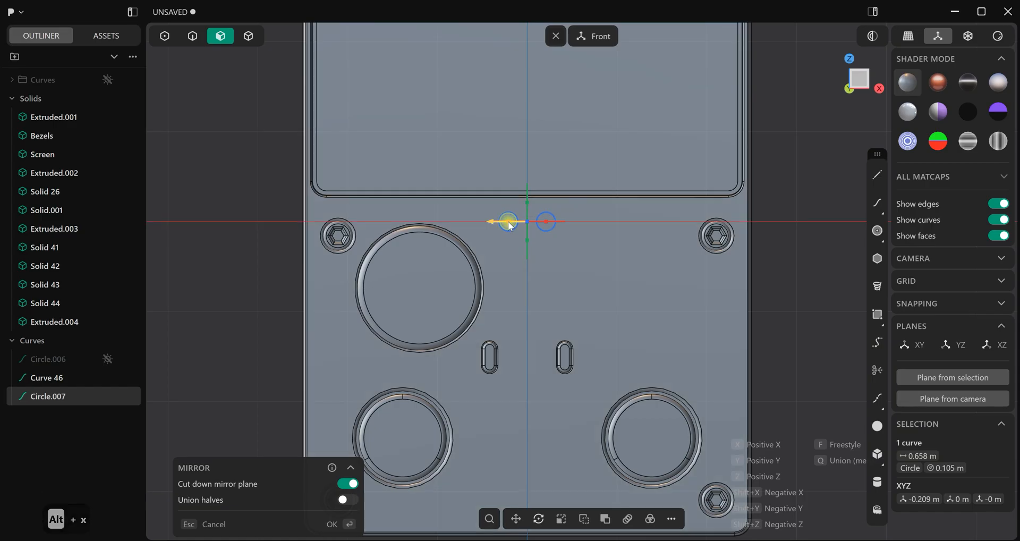
click(507, 222)
click(357, 525)
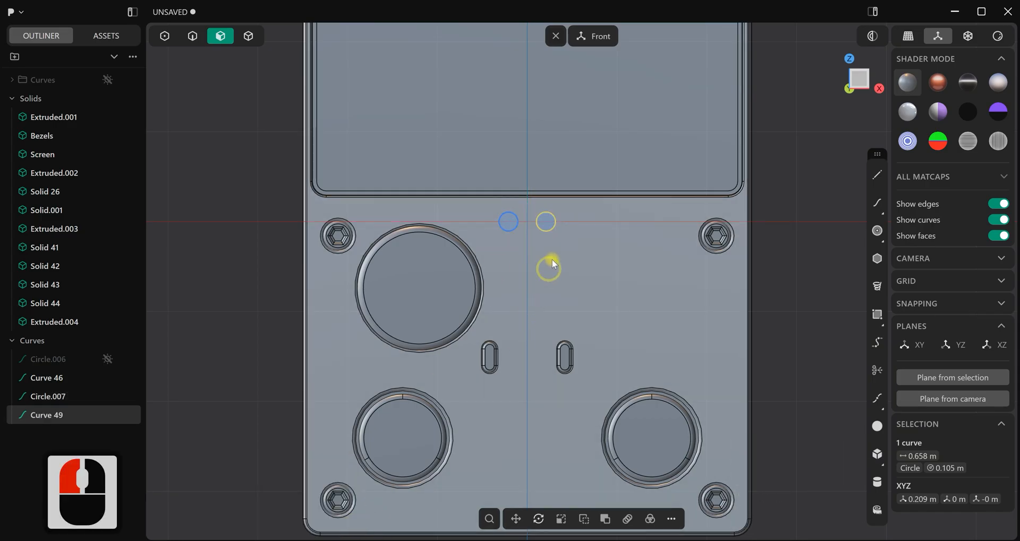
Connect the tops and the bottoms of the two small circles with horizontal lines about 0.417 m long
scroll(551, 263, up, 12)
click(878, 178)
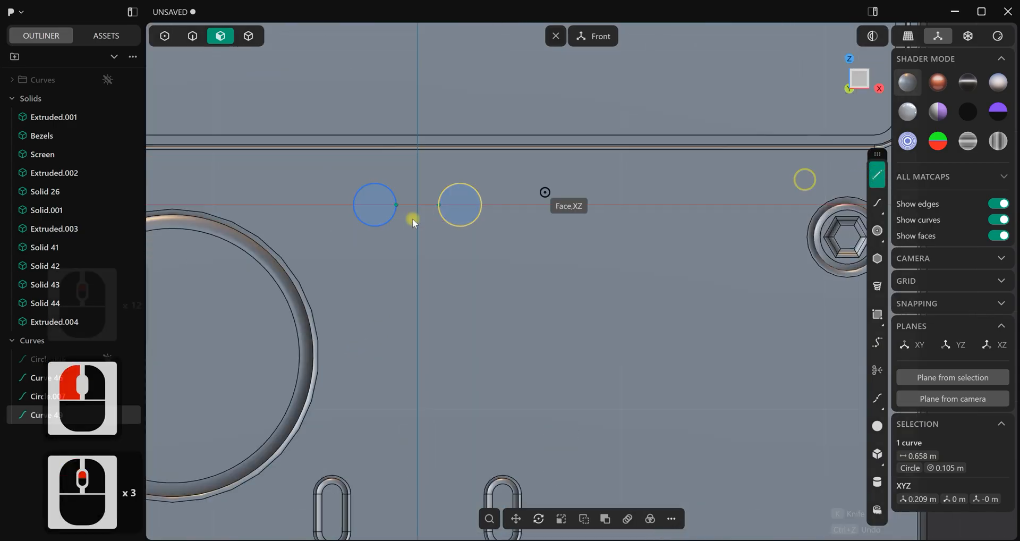
scroll(420, 205, up, 7)
click(369, 178)
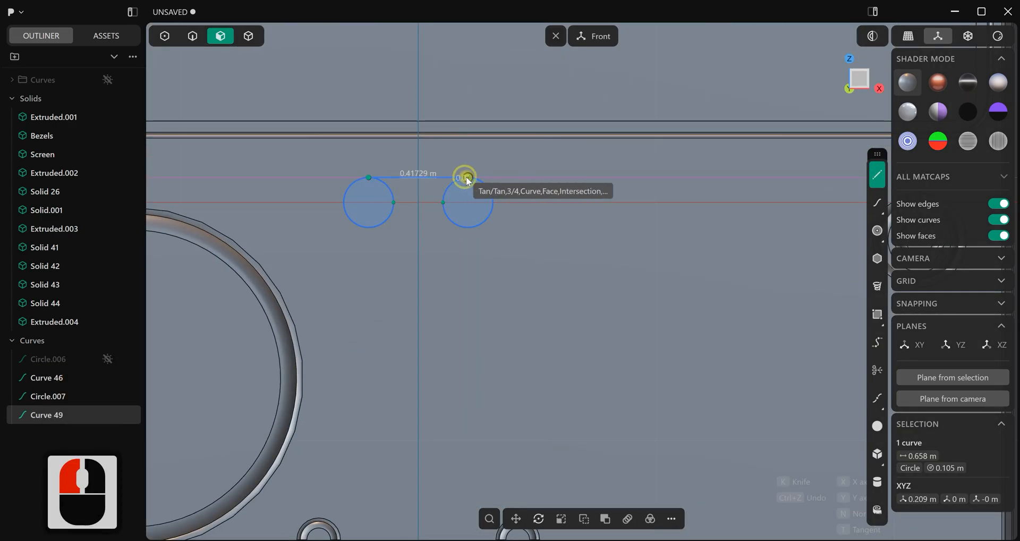
click(468, 176)
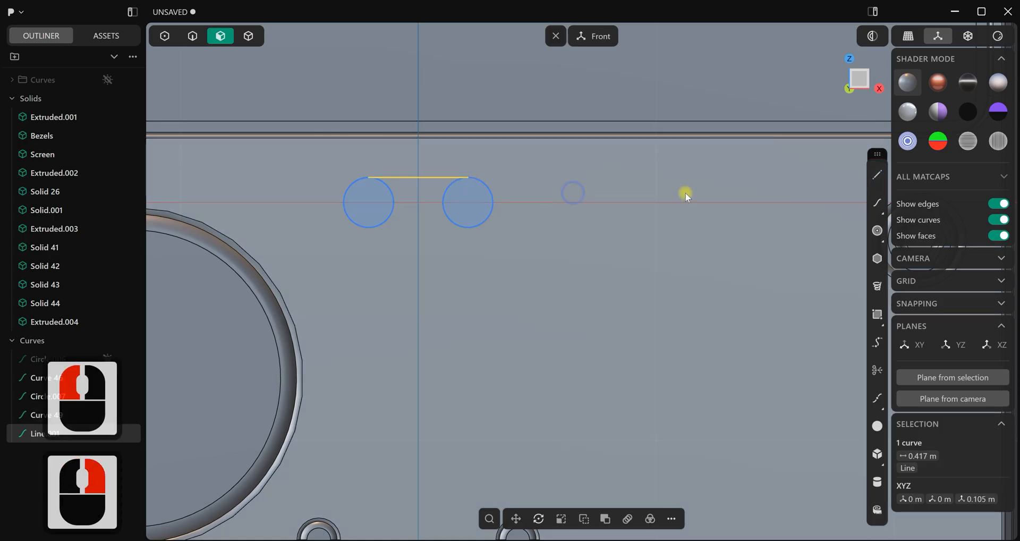
click(878, 174)
scroll(441, 221, up, 5)
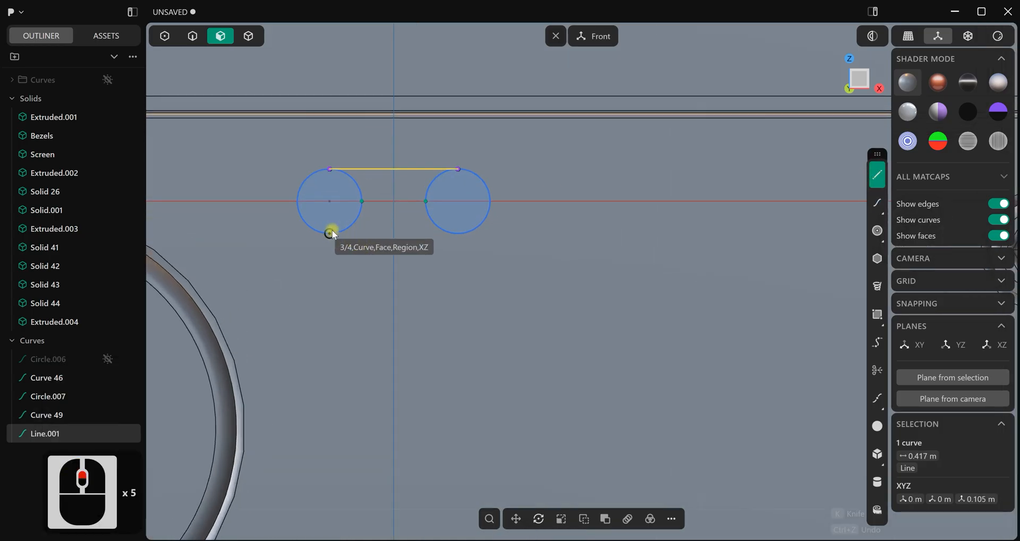
click(330, 232)
click(458, 233)
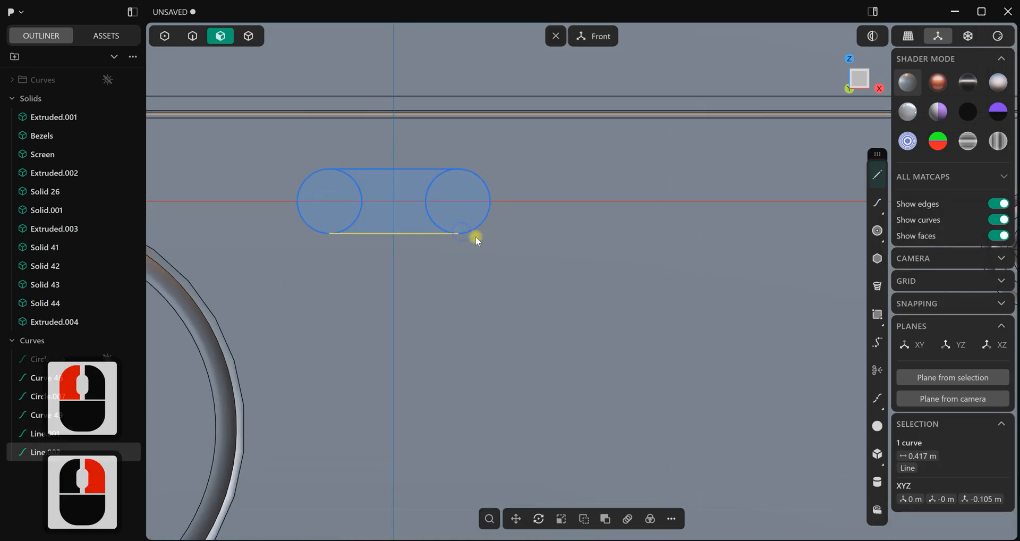
right_click(606, 288)
Trim away the inner arcs of both circles to leave a pill-shaped outline
key(t)
click(432, 212)
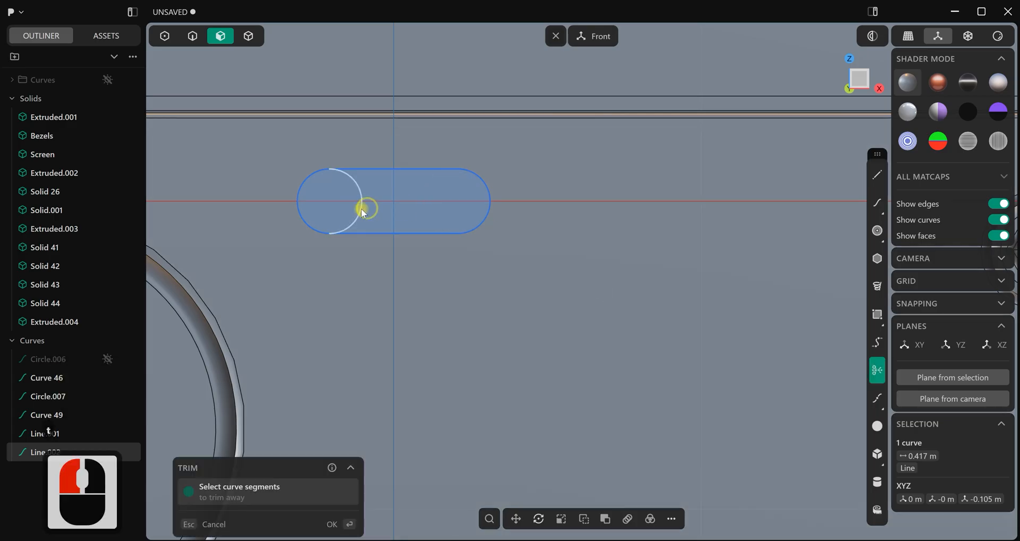
click(359, 209)
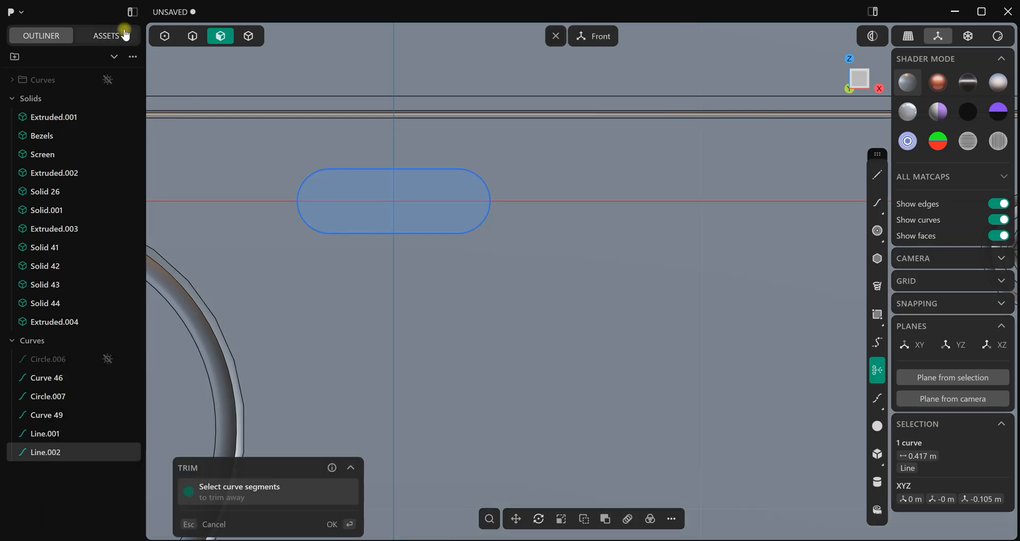
click(190, 36)
click(346, 525)
Join the lines and arcs of the pill-shaped outline into a single closed curve
scroll(538, 254, down, 7)
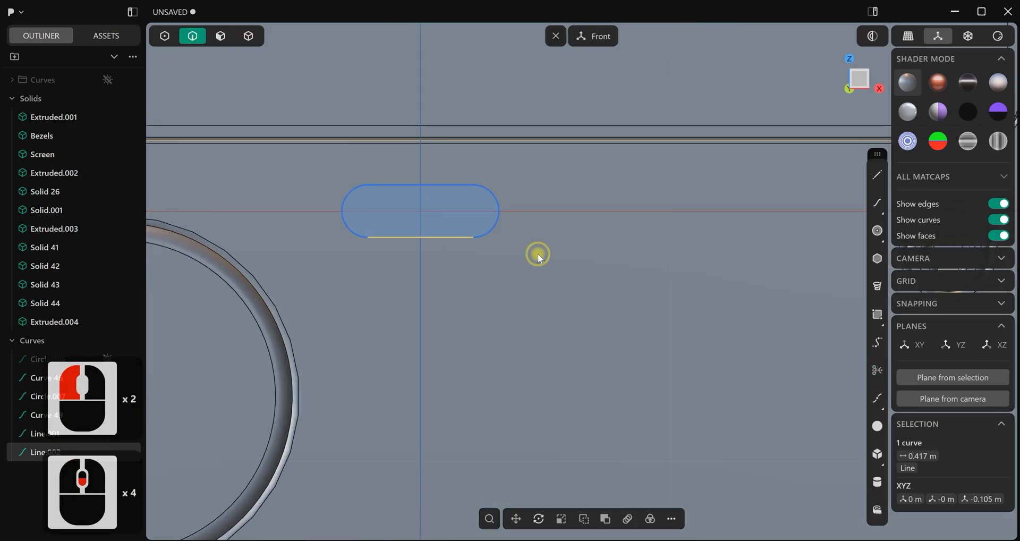
click(556, 193)
drag(561, 171, 476, 215)
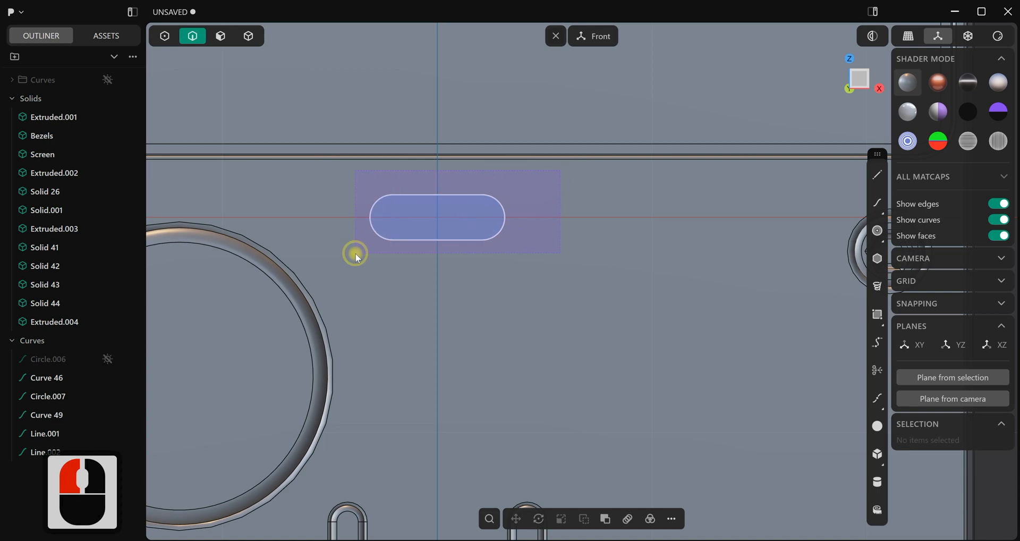
drag(355, 253, 355, 253)
shift+click(521, 315)
key(j)
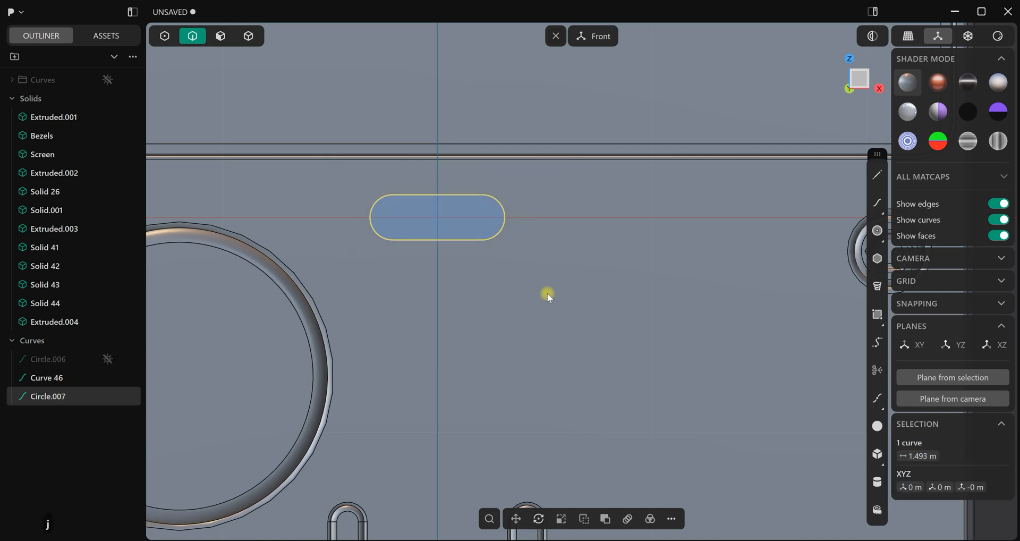
click(527, 307)
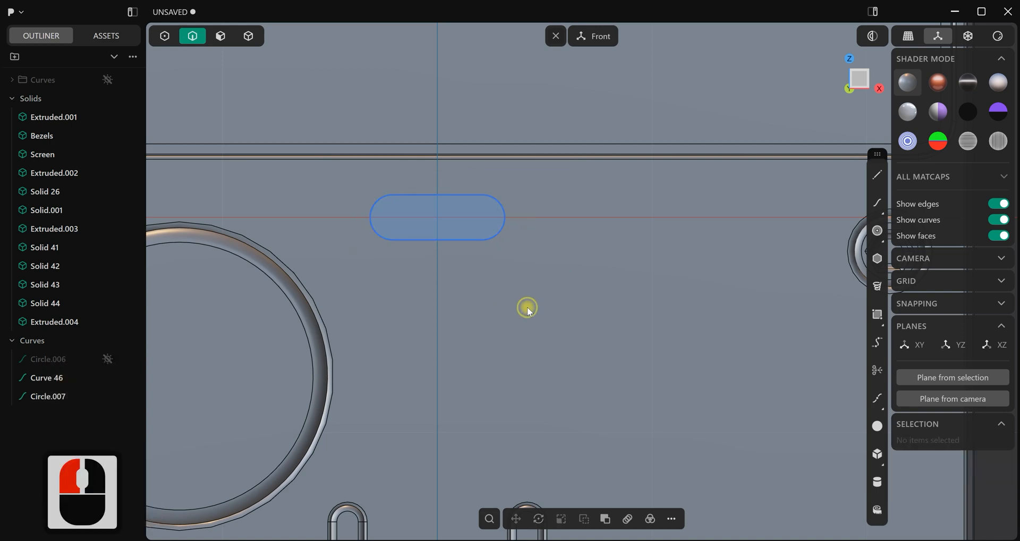
Imprint the pill-shaped outline onto the front of the console body using the Vector method
scroll(527, 307, down, 13)
shift+middle_drag(532, 334, 554, 305)
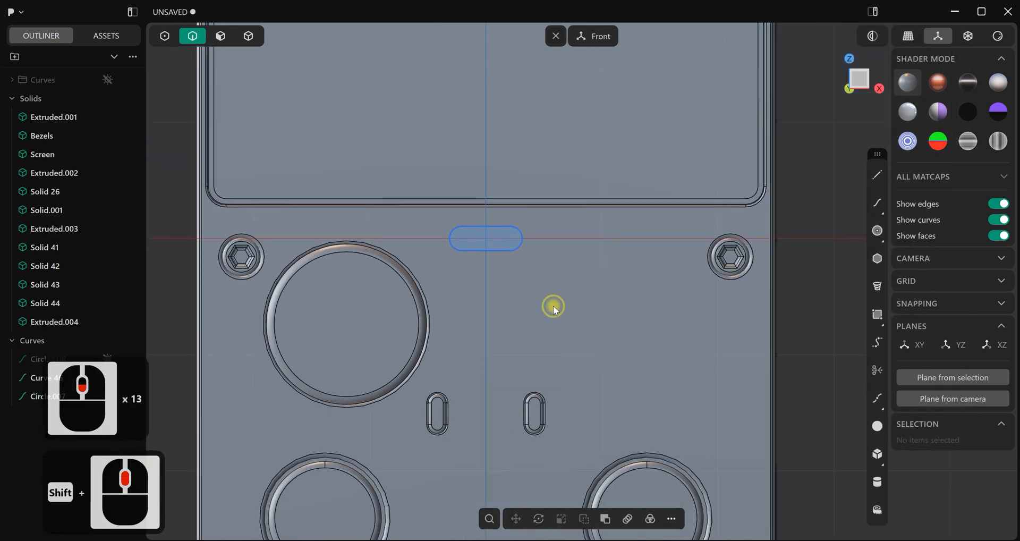
scroll(553, 307, up, 2)
click(473, 245)
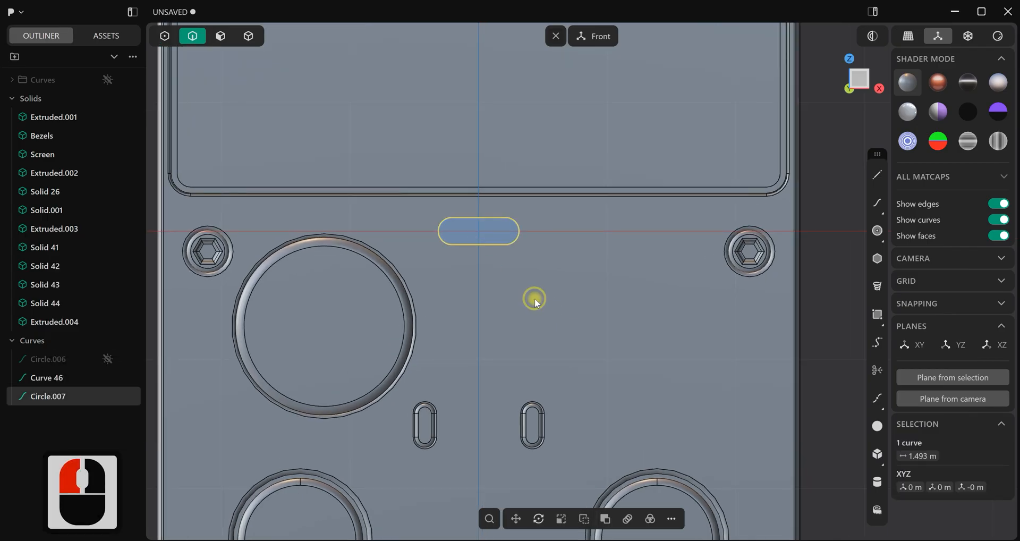
key(i)
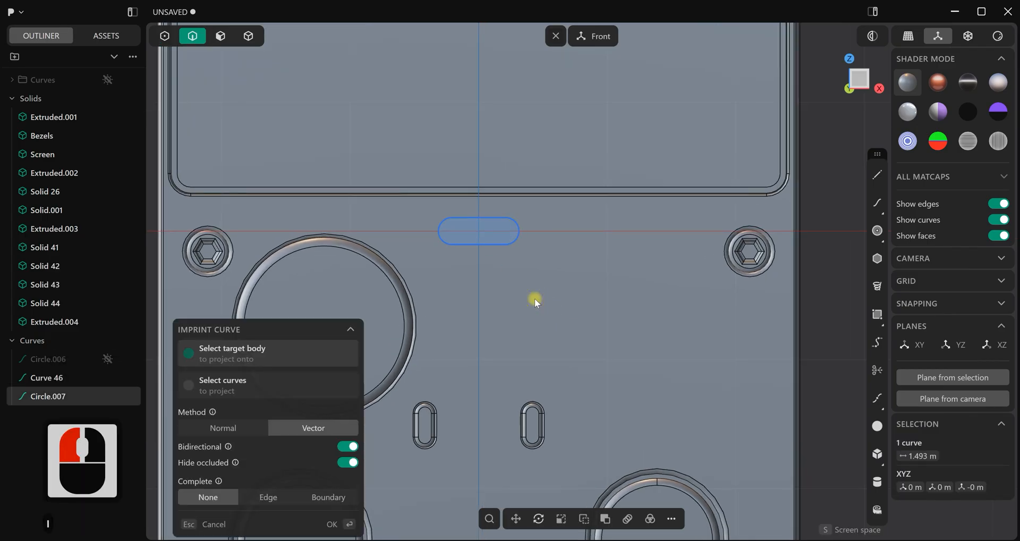
click(535, 298)
click(343, 525)
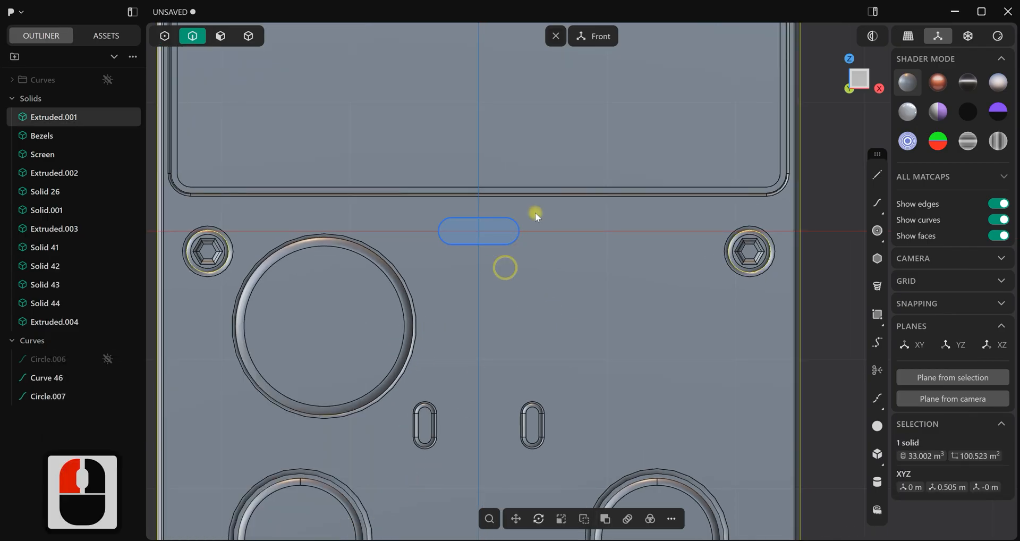
Hide the pill-shaped curves and move all three loose curves into the Curves folder
scroll(524, 250, up, 1)
click(108, 378)
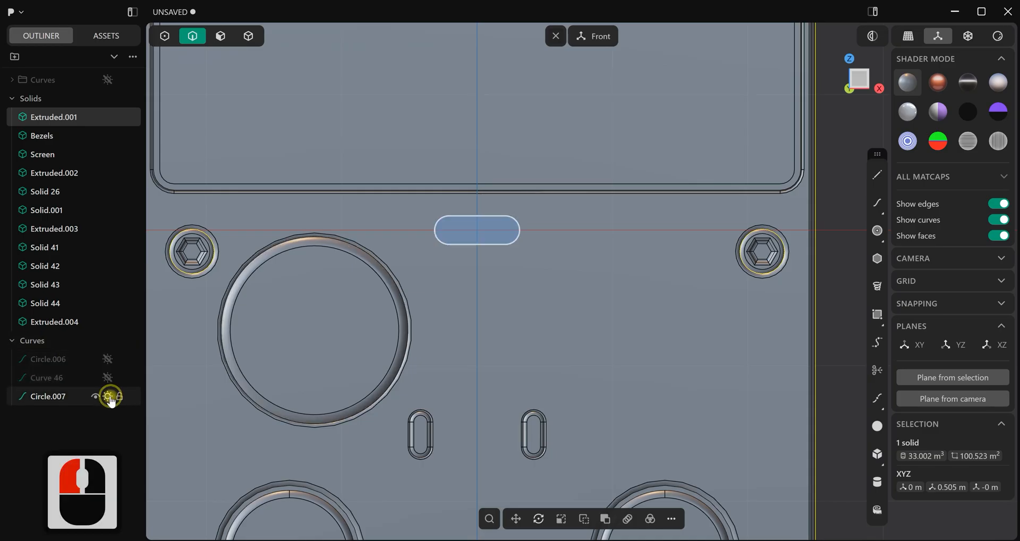
click(50, 404)
shift+click(49, 368)
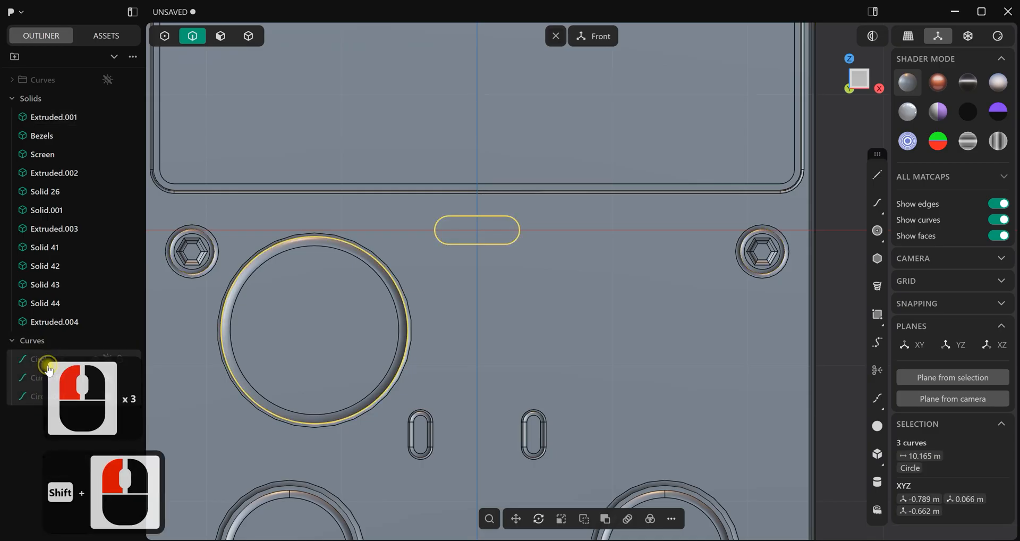
drag(40, 366, 73, 136)
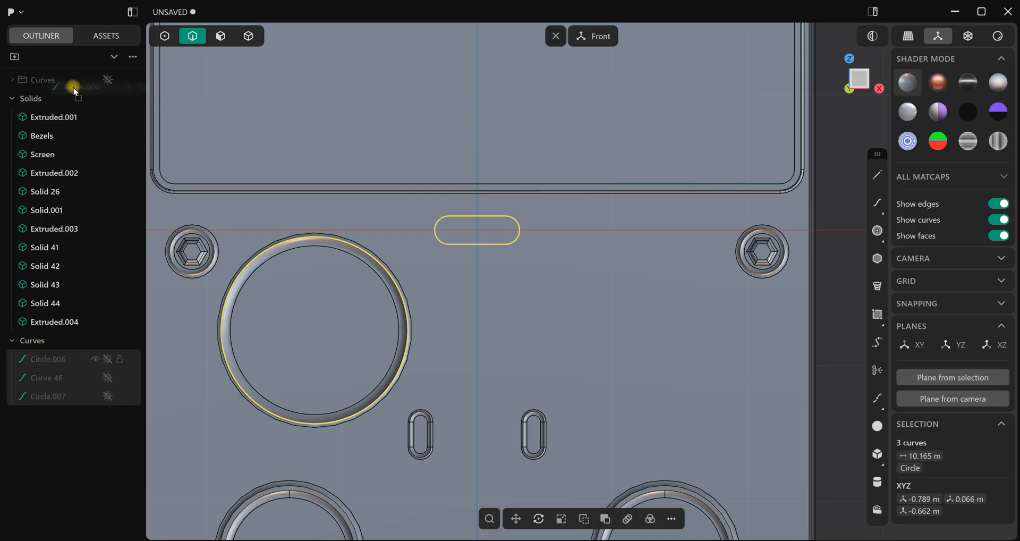
drag(68, 80, 69, 80)
click(530, 333)
Offset the imprinted pill-shaped face about 0.088 m into the body to form a recess
middle_drag(459, 231, 221, 68)
click(221, 36)
scroll(340, 111, up, 3)
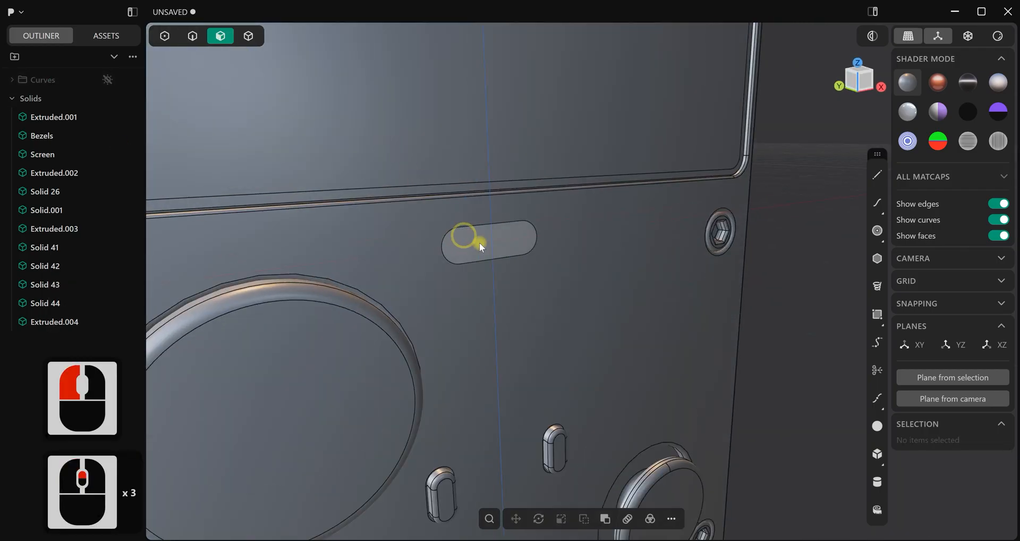
click(483, 244)
drag(501, 250, 492, 249)
right_click(537, 316)
click(529, 317)
Fillet the outer rim of the pill-shaped recess by about 0.022 m, including its tangent edges
middle_drag(530, 317, 148, 247)
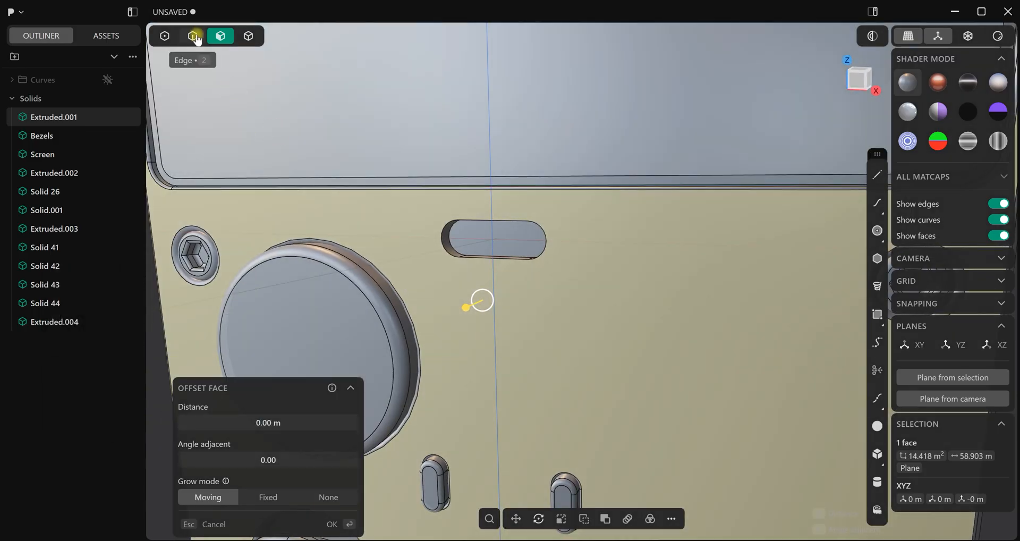
click(192, 36)
scroll(460, 241, down, 3)
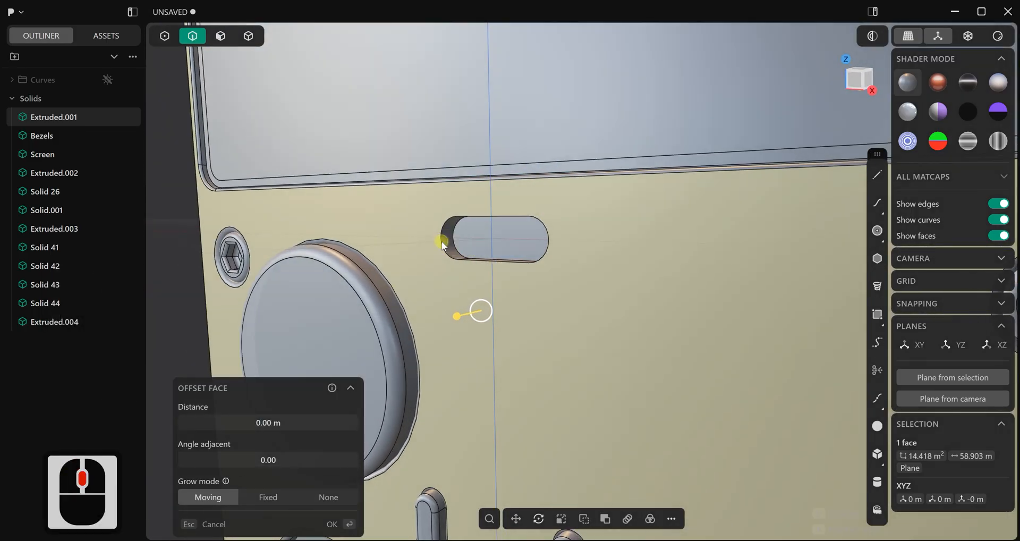
click(445, 244)
drag(443, 243, 444, 244)
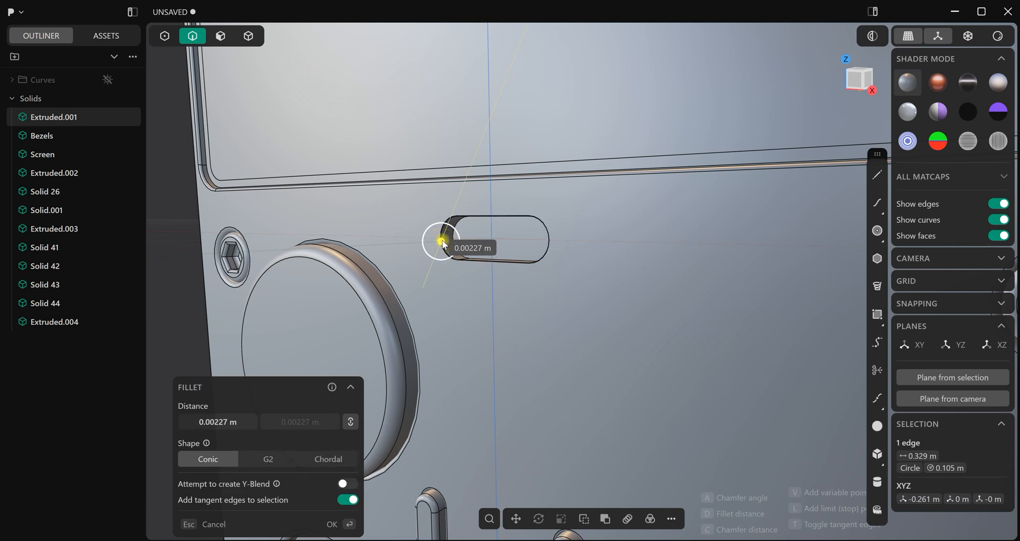
right_click(494, 318)
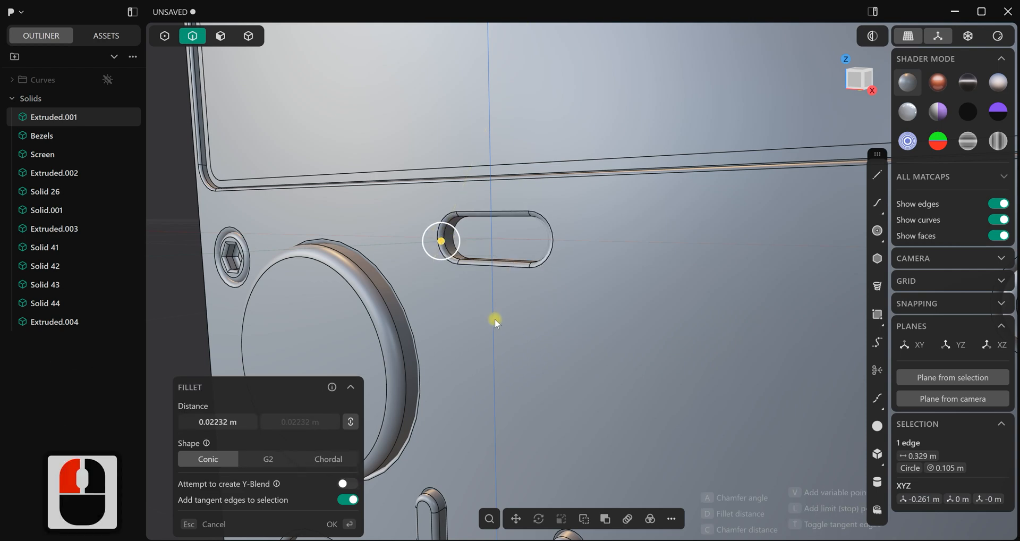
click(496, 320)
scroll(451, 228, up, 4)
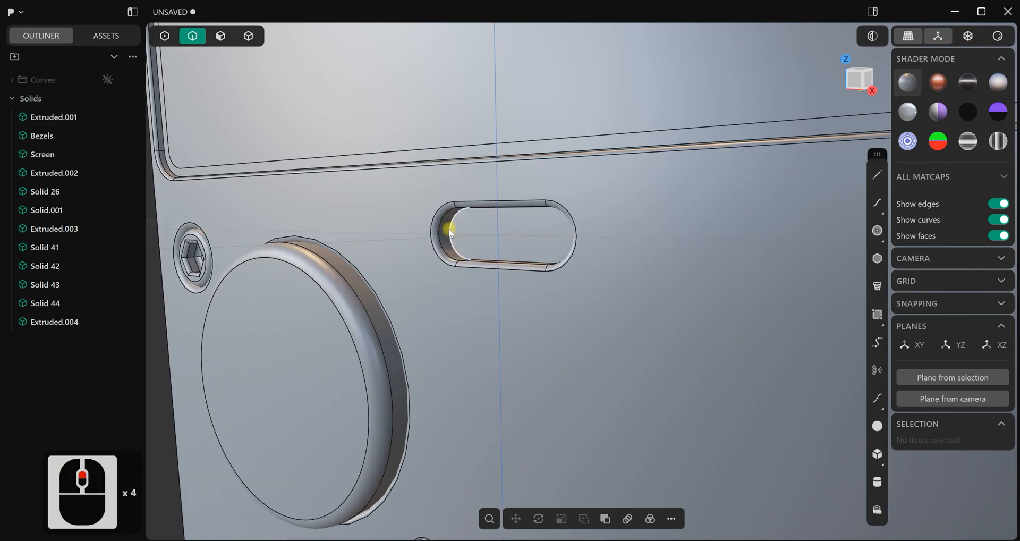
Duplicate the edge loop around the floor of the pill-shaped recess as a separate curve
alt+click(450, 231)
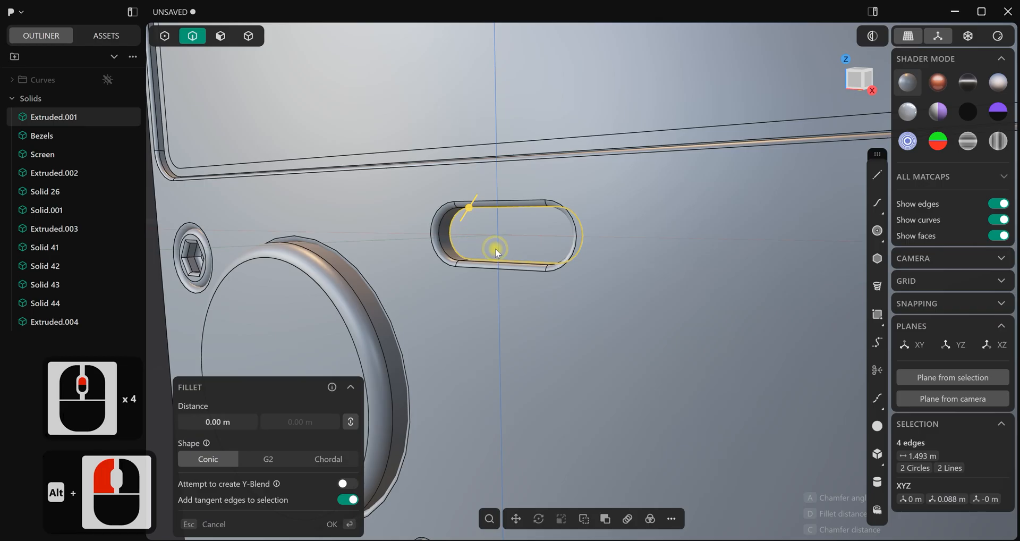
key(d)
middle_drag(495, 248, 597, 291)
right_click(340, 139)
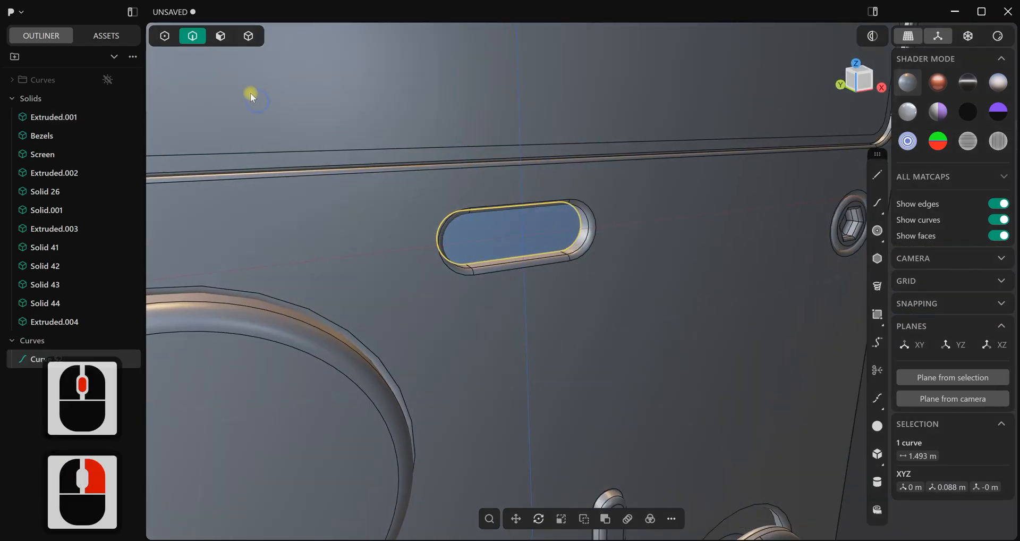
Extrude the duplicated pill-shaped region into a separate button solid that protrudes slightly beyond the console front
click(229, 39)
click(502, 231)
key(e)
middle_drag(503, 231, 579, 285)
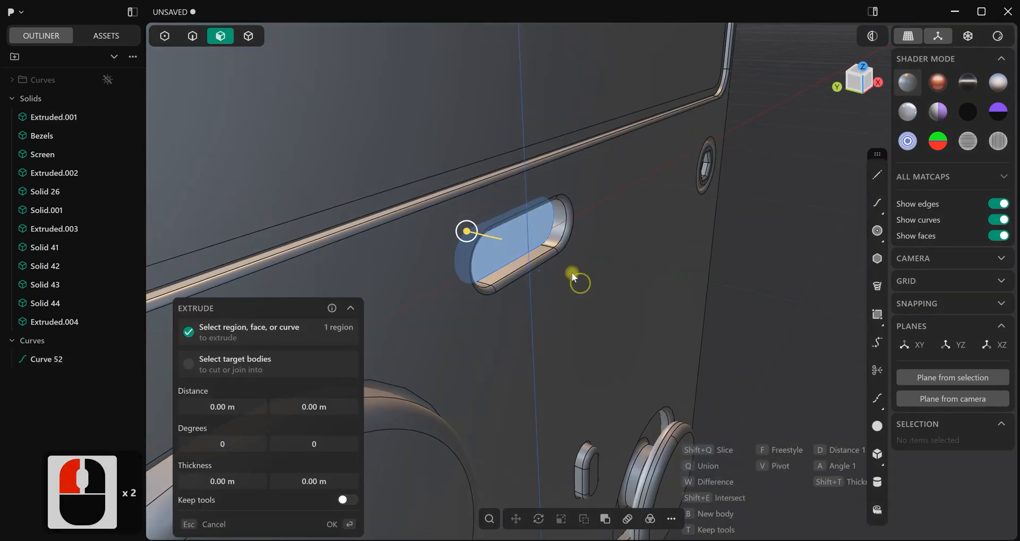
drag(474, 234, 491, 242)
right_click(744, 224)
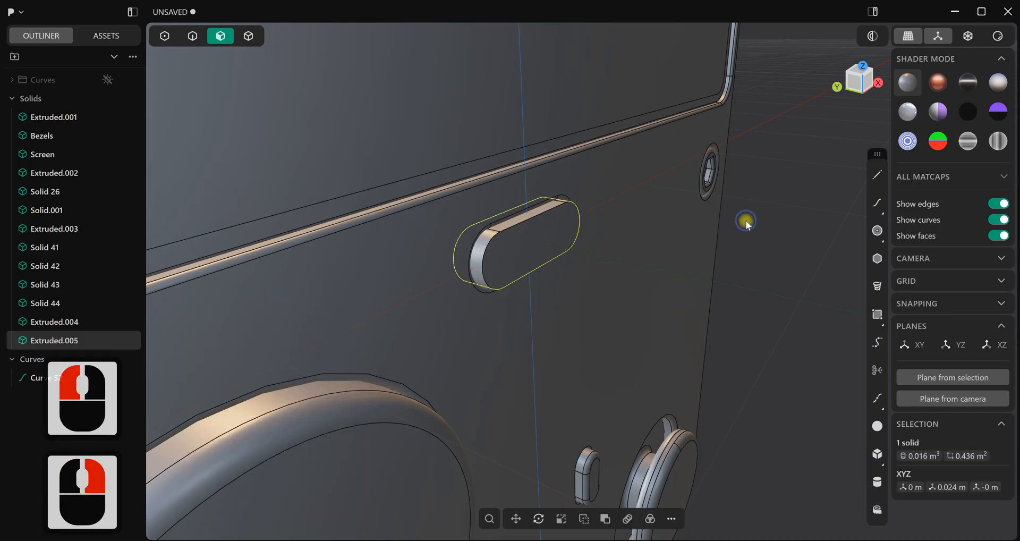
click(746, 223)
Fillet the front edge loop of the pill-shaped button with a small radius
scroll(559, 243, up, 1)
scroll(458, 269, up, 2)
key(2)
scroll(496, 260, up, 4)
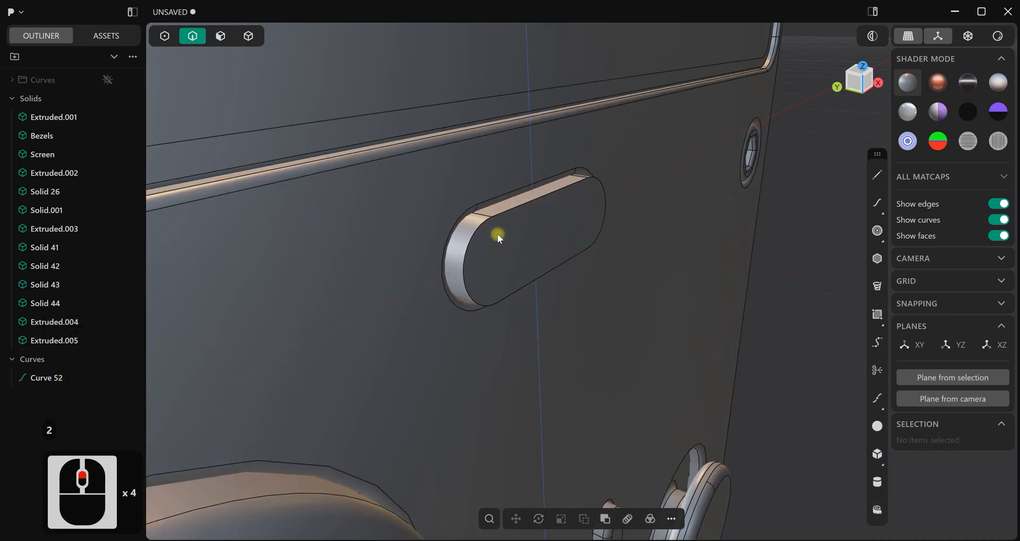
click(508, 204)
drag(508, 205, 520, 209)
click(802, 222)
scroll(593, 282, down, 17)
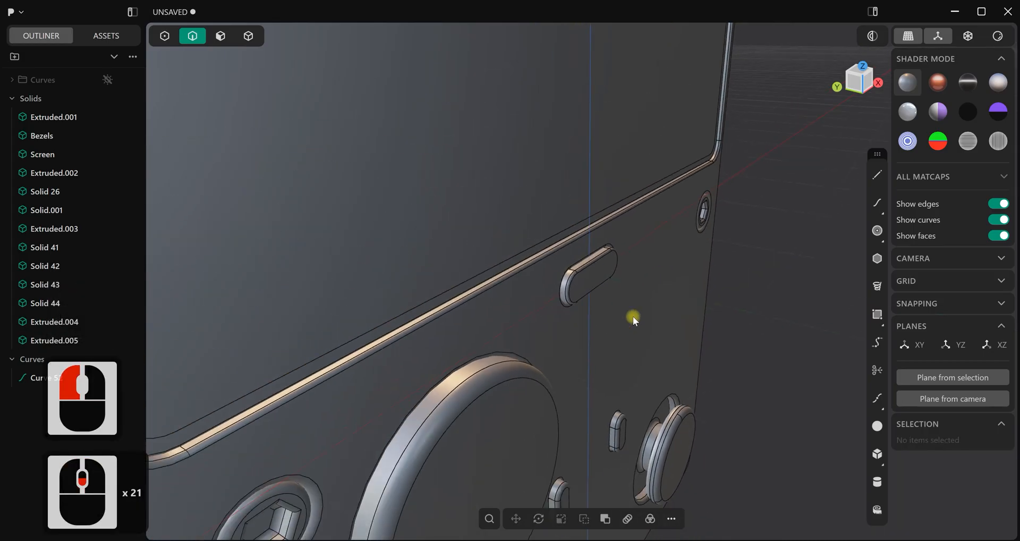
Inspect the whole console from several angles with the copper matcap and restore the grey matcap in the front view
scroll(634, 322, down, 4)
middle_drag(635, 322, 569, 296)
scroll(633, 287, down, 9)
mouse_move(613, 272)
shift+middle_down()
mouse_move(594, 279)
mouse_move(609, 294)
mouse_move(614, 284)
shift+middle_up()
click(934, 91)
scroll(626, 299, up, 4)
key(ctrl+e)
mouse_move(506, 327)
middle_down()
mouse_move(477, 337)
mouse_move(484, 375)
mouse_move(652, 335)
mouse_move(627, 304)
mouse_move(597, 300)
mouse_move(551, 342)
mouse_move(517, 341)
mouse_move(565, 303)
mouse_move(611, 302)
mouse_move(534, 315)
mouse_move(472, 310)
mouse_move(529, 274)
mouse_move(587, 308)
middle_up()
key(ctrl+e)
scroll(585, 307, down, 2)
key(1)
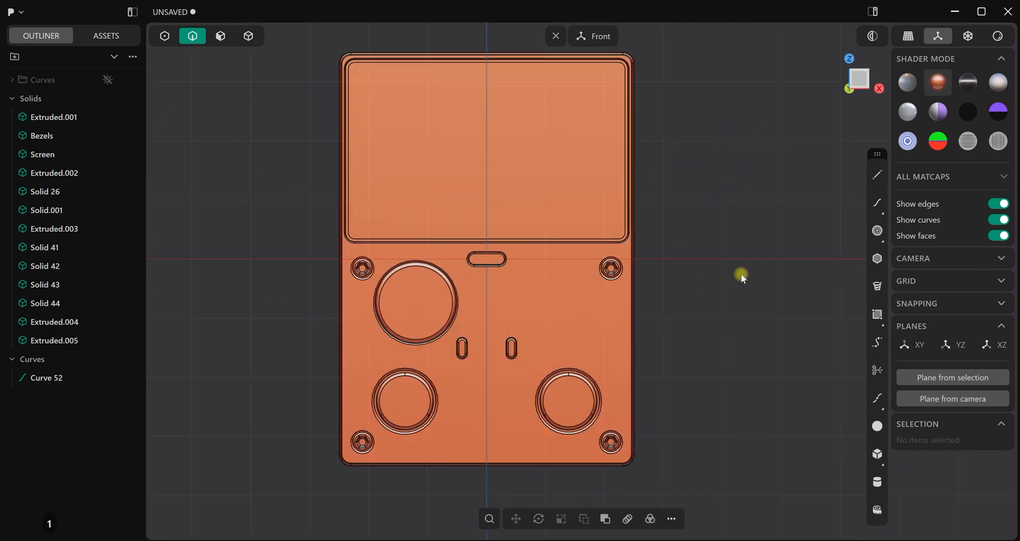
click(909, 82)
Draw a circle of about 0.209 m radius centred on the pill-shaped button
scroll(609, 314, up, 10)
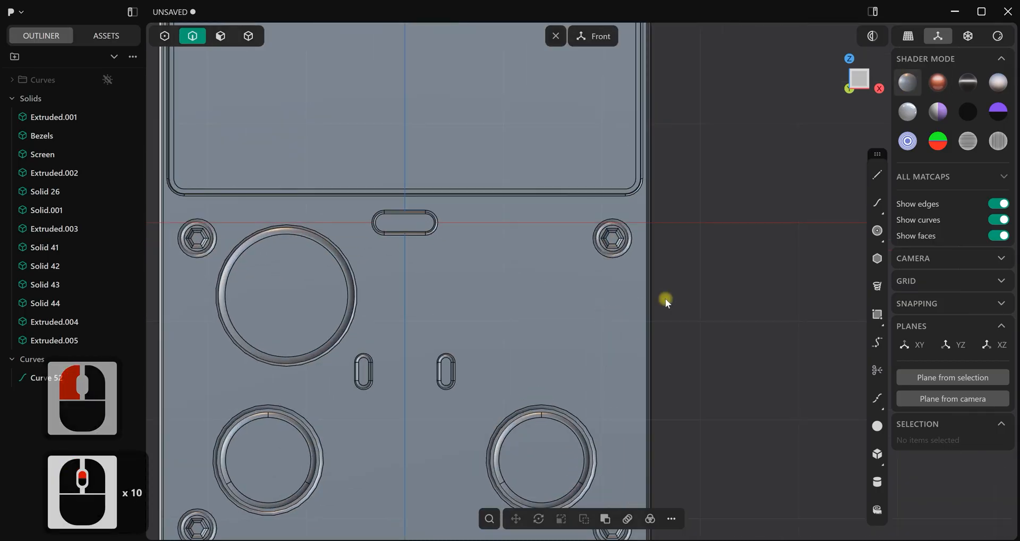
shift+middle_drag(705, 284, 732, 274)
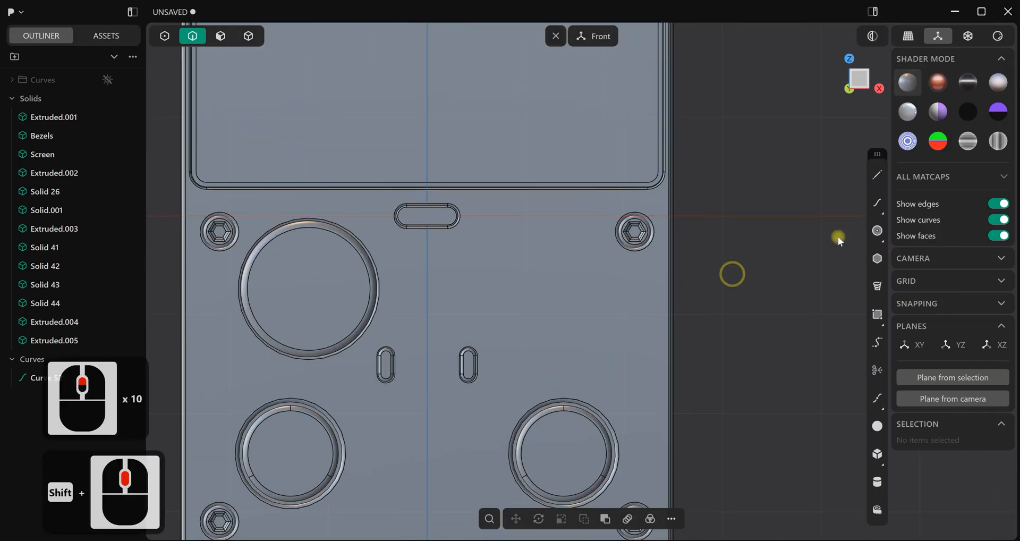
click(878, 230)
scroll(472, 227, up, 4)
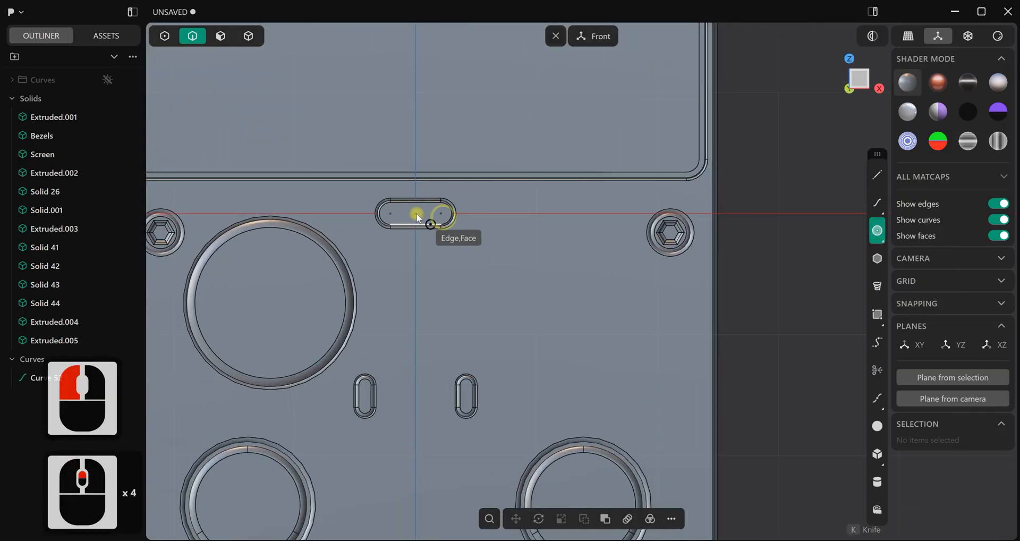
click(416, 213)
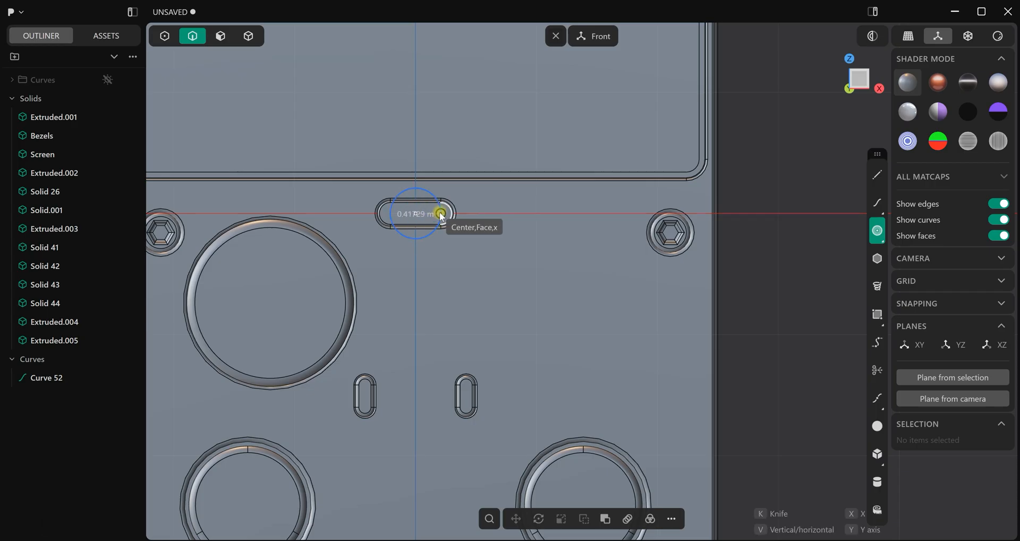
click(442, 215)
Move the new circle about 1.52 m in X and -0.498 m in Z, near the upper-right screw
key(g)
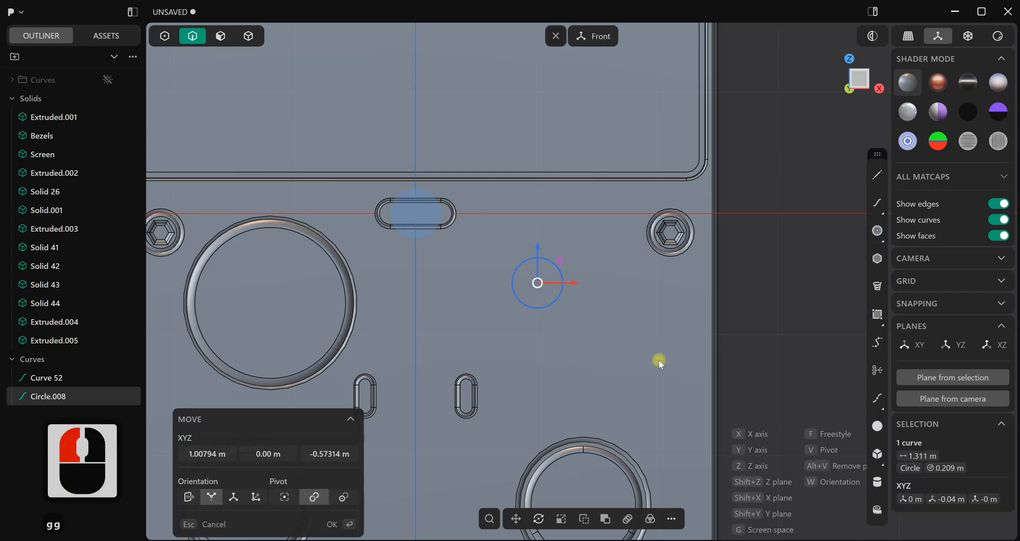
click(705, 343)
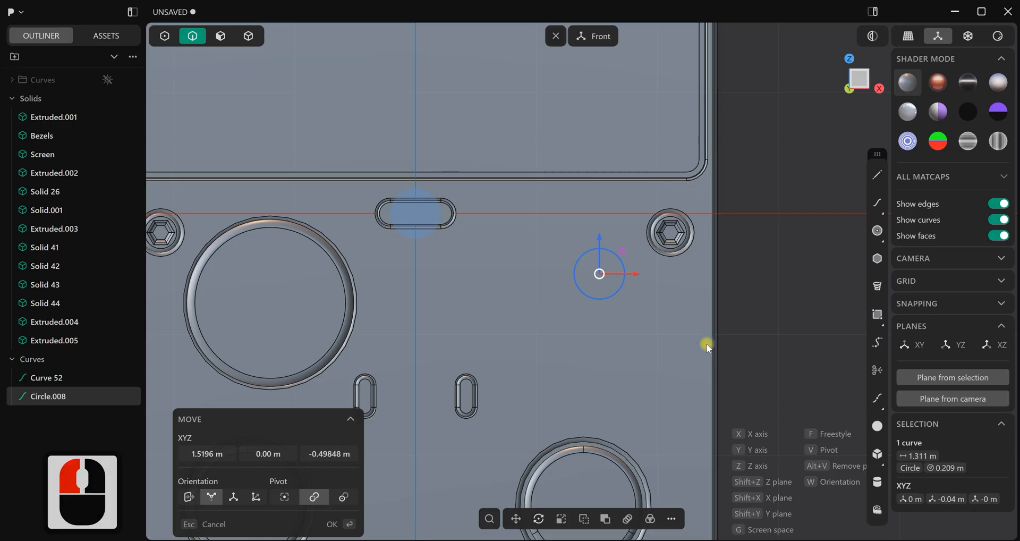
right_click(706, 342)
Raise the circle near the upper-right screw by about 0.051 m in Z
scroll(639, 346, down, 4)
middle_drag(576, 356, 600, 359)
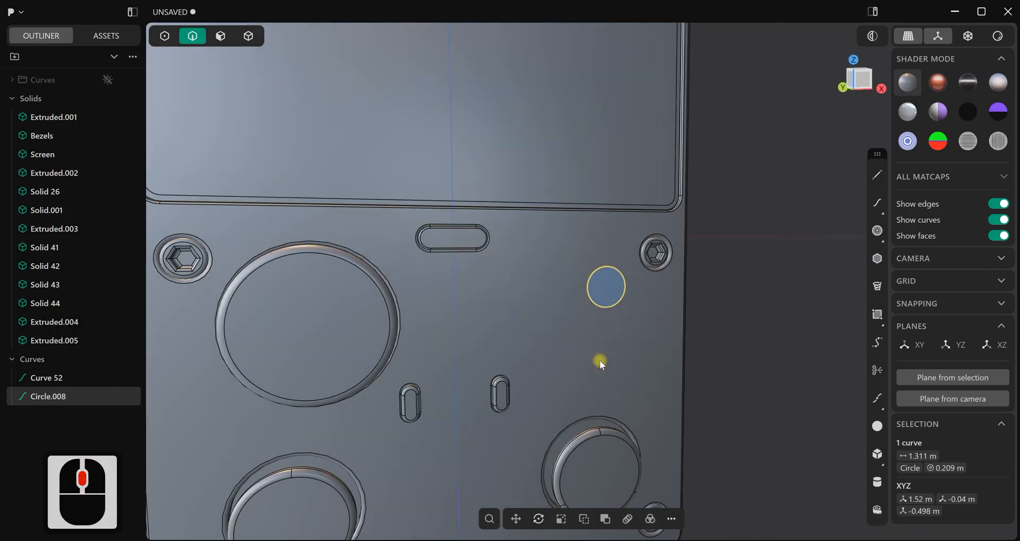
key(2)
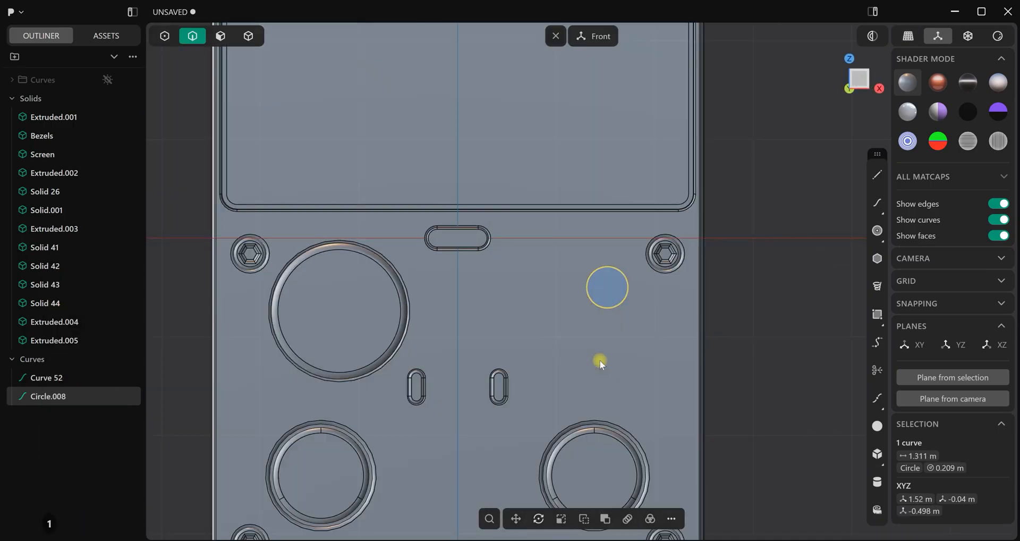
scroll(600, 359, down, 6)
shift+middle_drag(577, 328, 601, 327)
scroll(602, 327, up, 7)
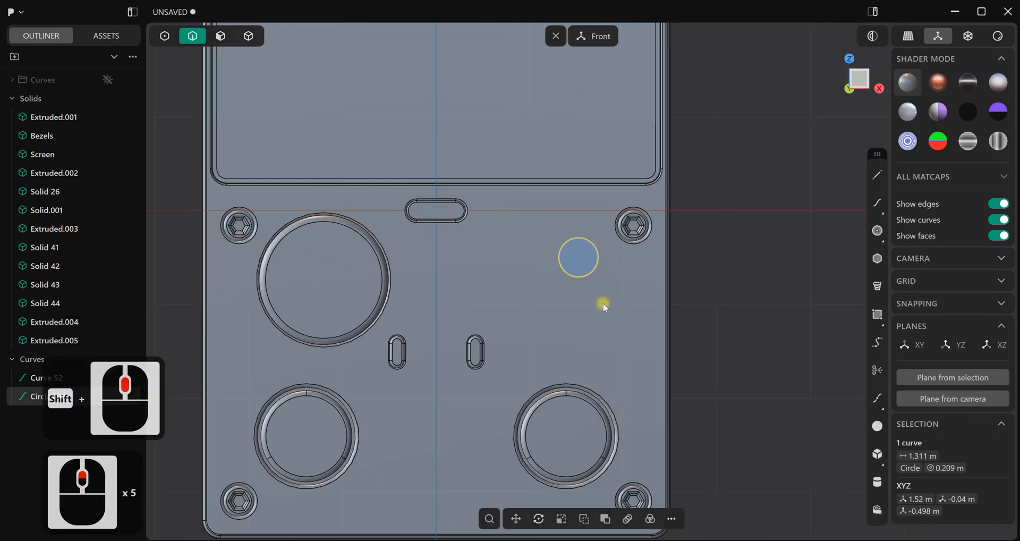
key(g)
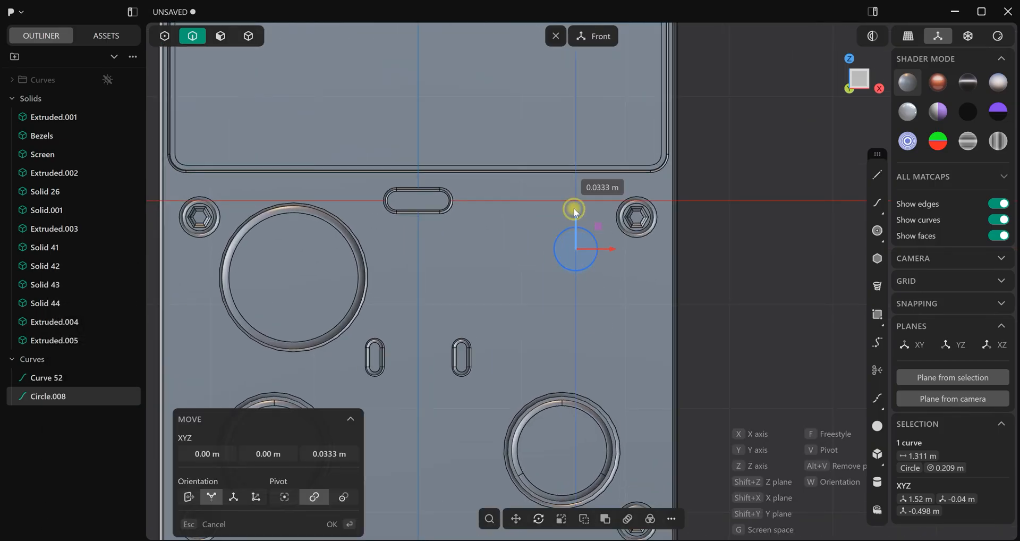
drag(574, 208, 574, 205)
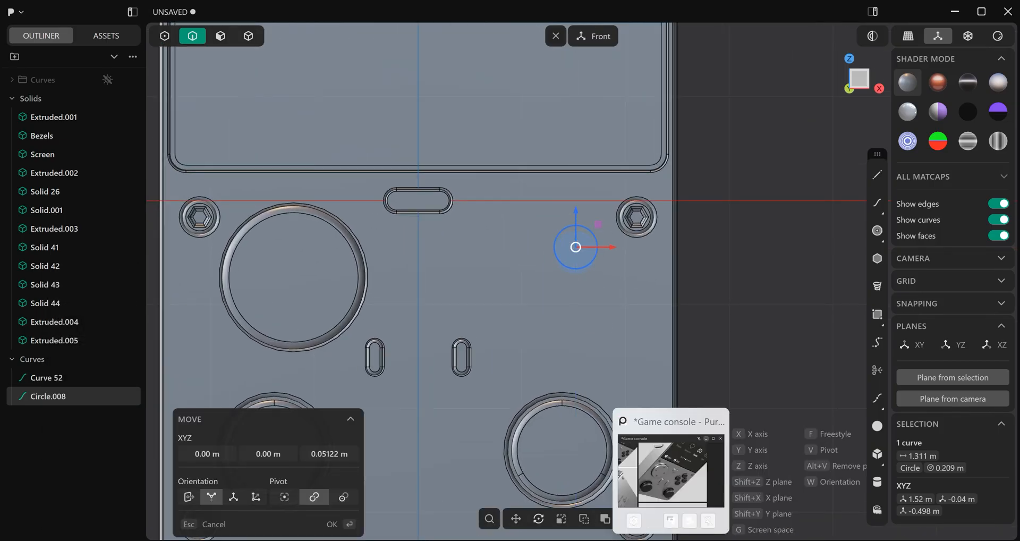
With the game console reference image in view, raise the circle another 0.036 m in Z and scale it by about 1.12
click(671, 540)
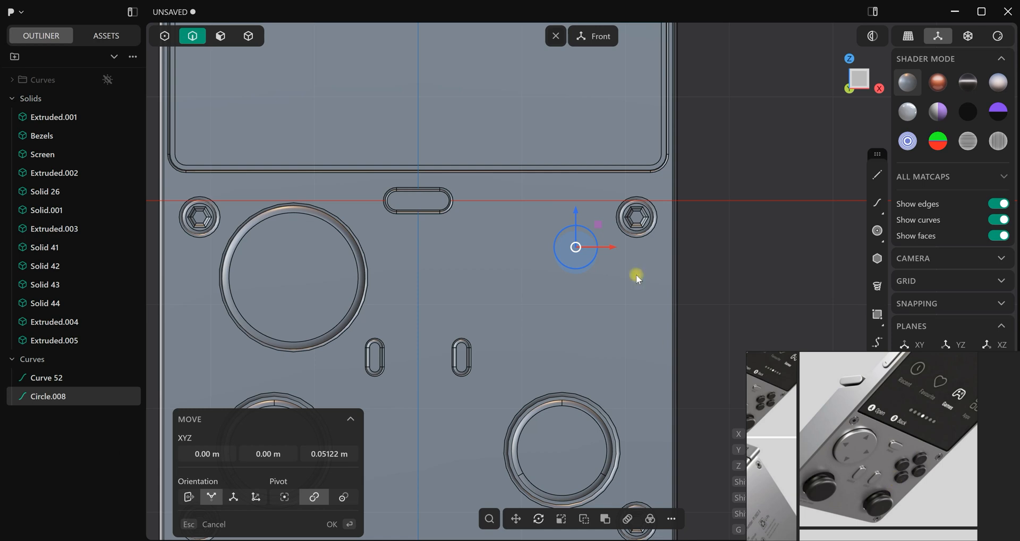
drag(575, 209, 572, 205)
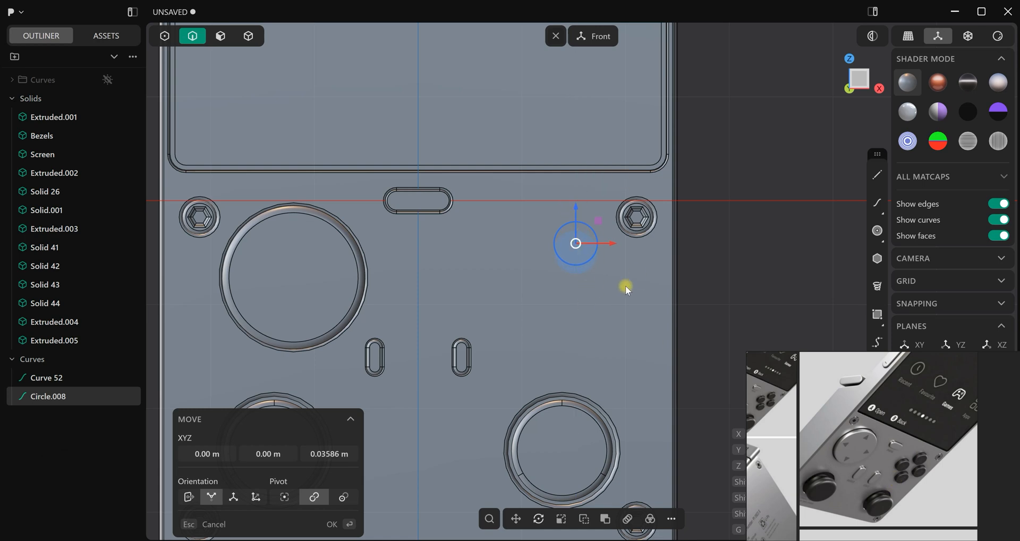
key(s)
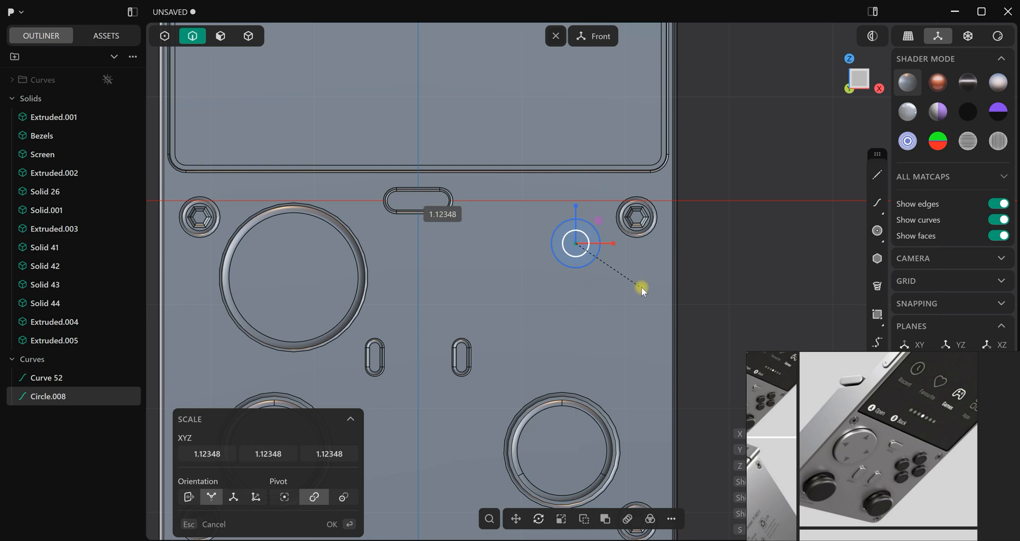
click(643, 288)
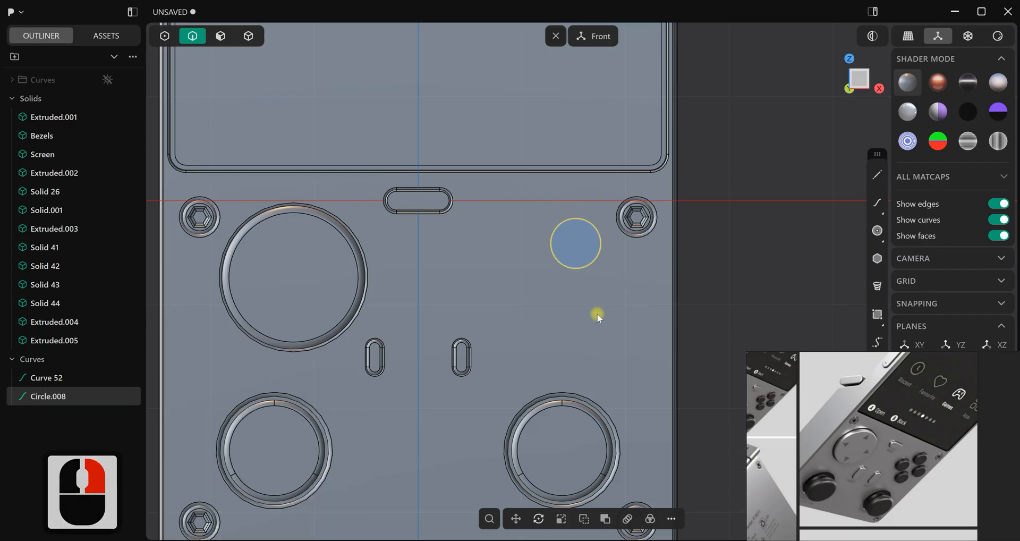
Duplicate the action-button circle twice, placing one copy directly below it and one to the left, midway between the two in height
key(ctrl+d)
drag(574, 202, 580, 292)
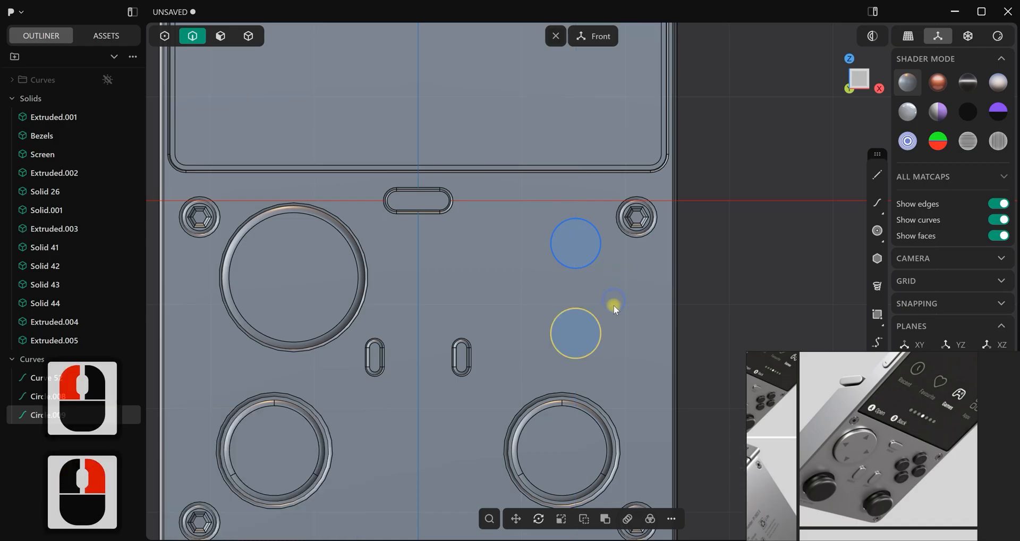
key(ctrl+d)
drag(612, 318, 558, 273)
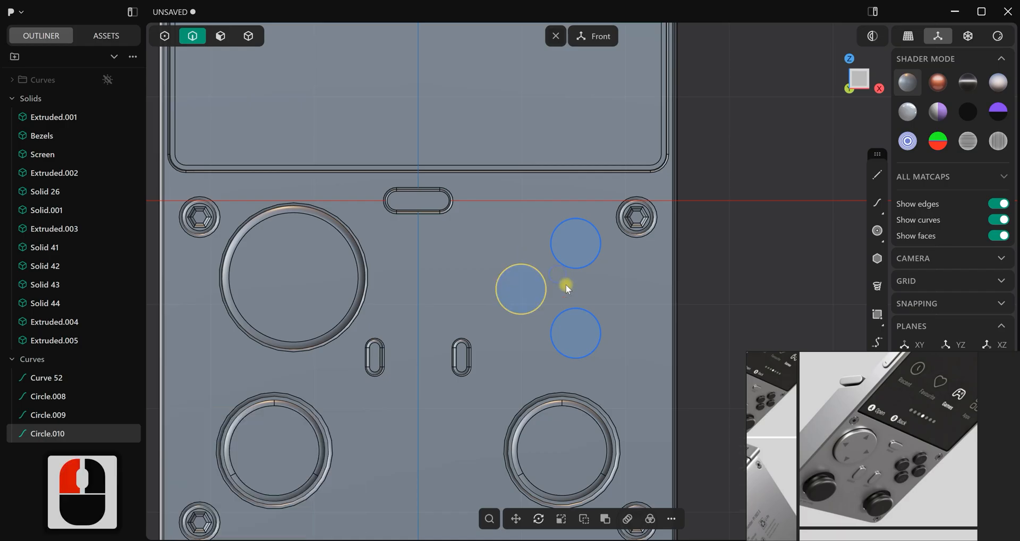
Duplicate the left circle and move the copy about 1.02 m in X to complete the four-button diamond
key(d)
click(556, 289)
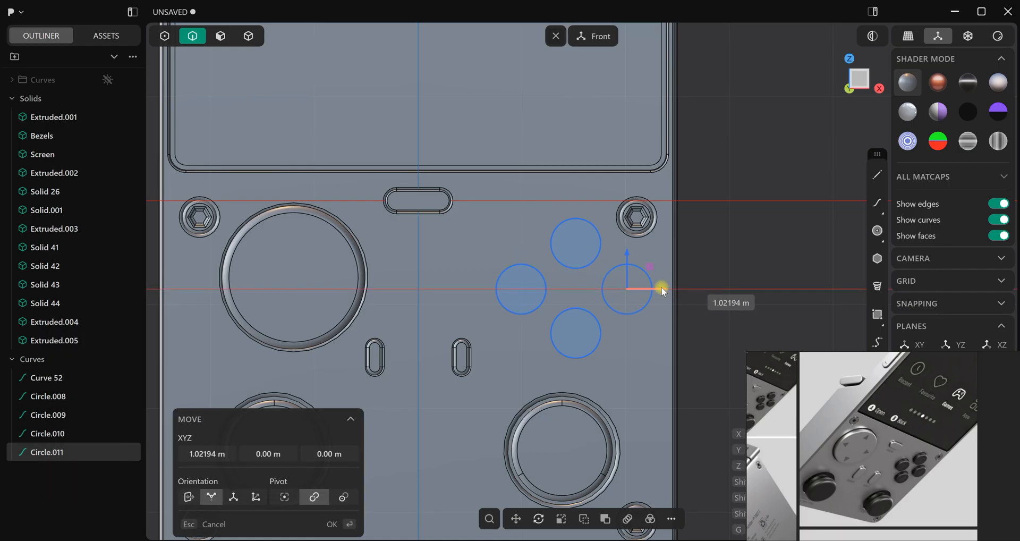
click(661, 287)
right_click(640, 352)
Compare the layout of the four circles with the action buttons in the console's front-view reference photo
scroll(623, 358, down, 3)
middle_drag(703, 308, 595, 349)
scroll(590, 322, down, 4)
scroll(595, 349, down, 3)
middle_drag(591, 308, 610, 250)
scroll(898, 465, down, 2)
scroll(890, 461, up, 4)
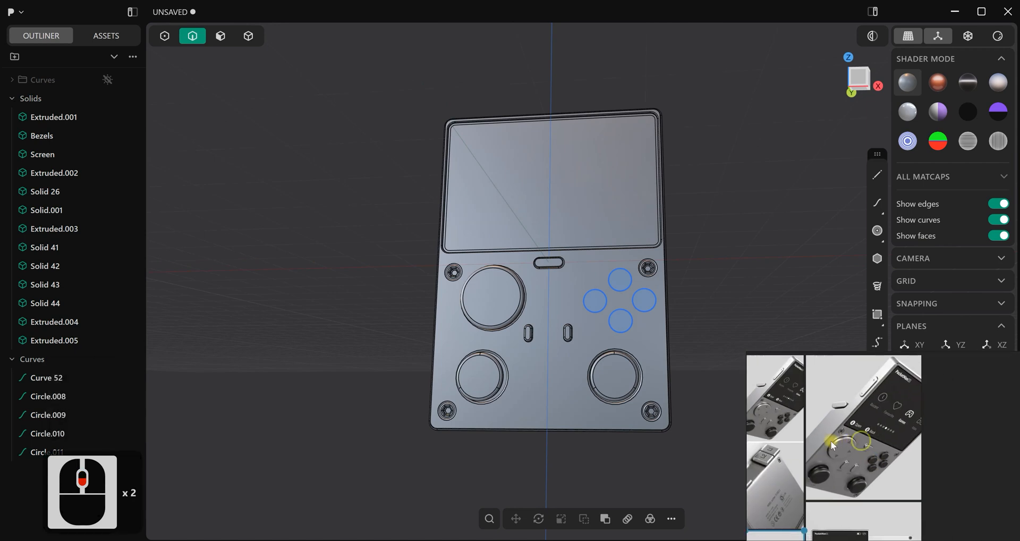
scroll(856, 478, up, 5)
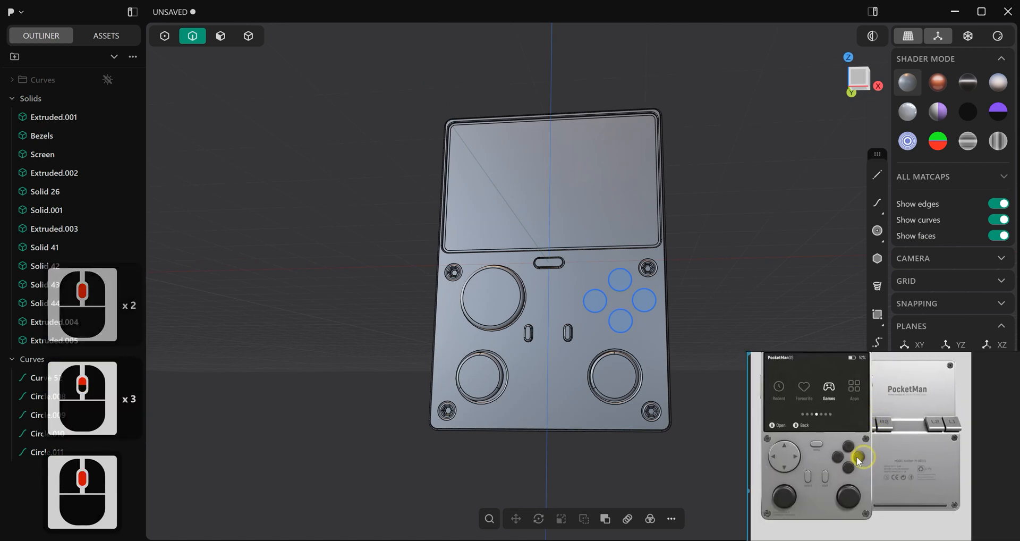
middle_drag(648, 352, 620, 345)
key(1)
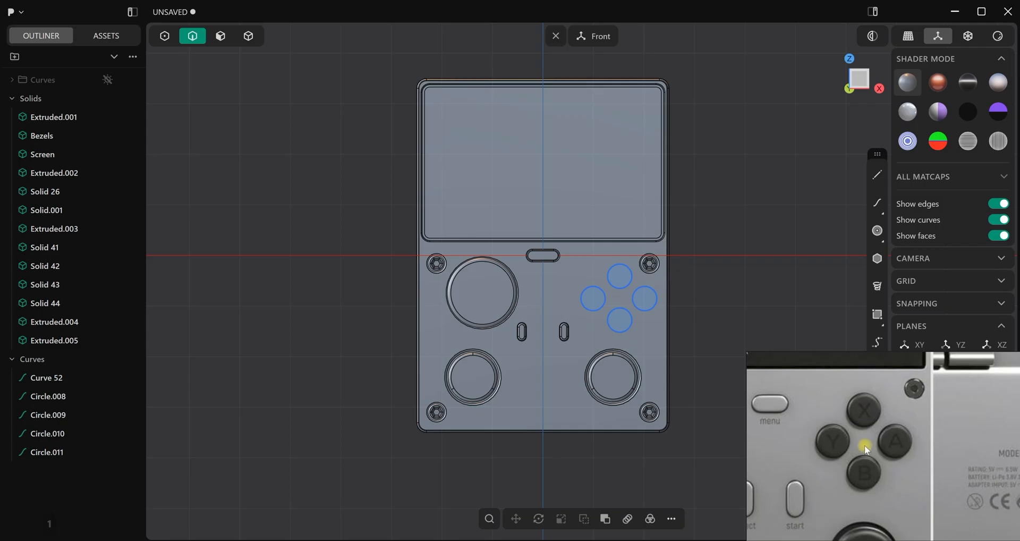
scroll(864, 446, down, 4)
scroll(587, 309, up, 2)
scroll(590, 308, up, 5)
Move the right circle of the button diamond slightly inward along X
shift+middle_drag(608, 306, 631, 322)
scroll(576, 328, up, 2)
scroll(578, 327, up, 5)
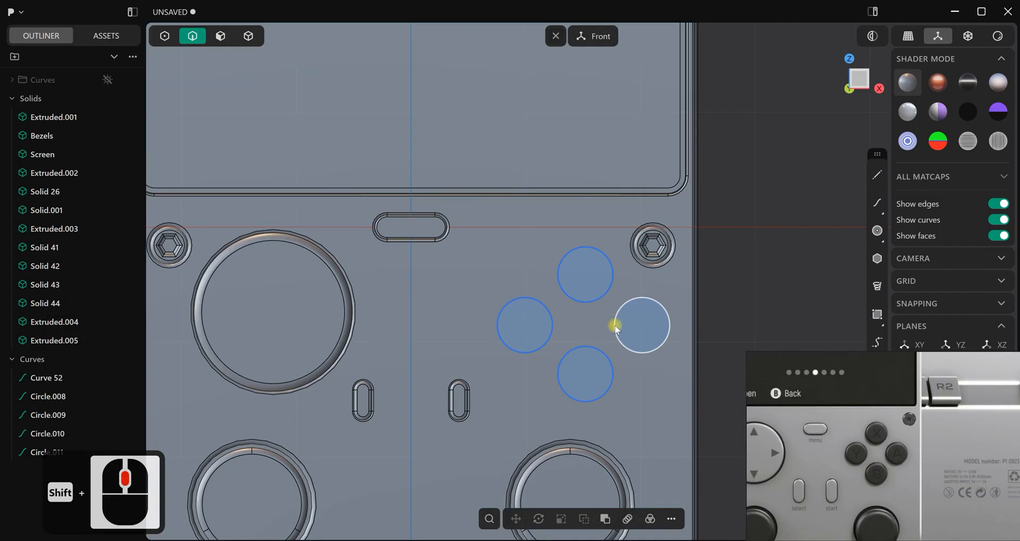
click(614, 324)
key(g)
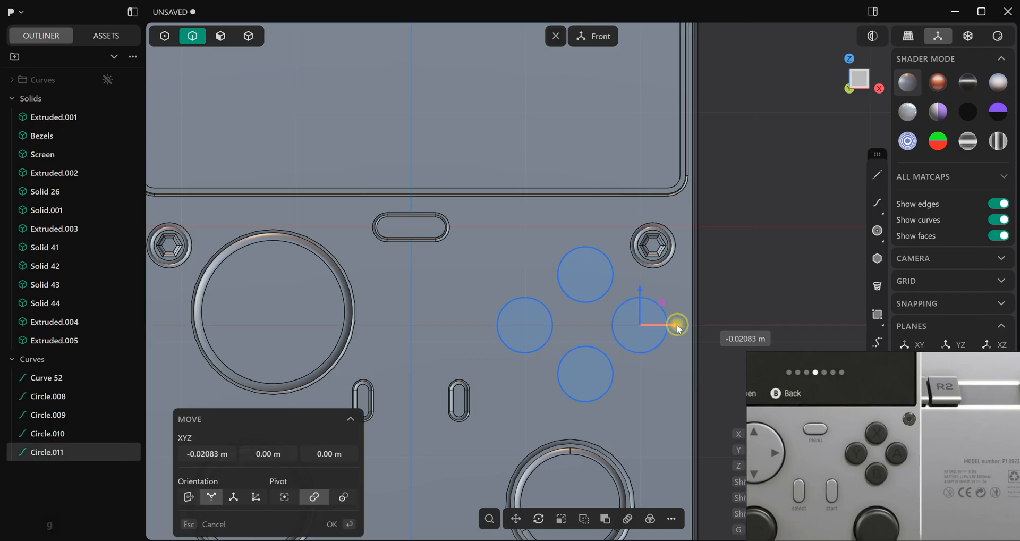
click(736, 289)
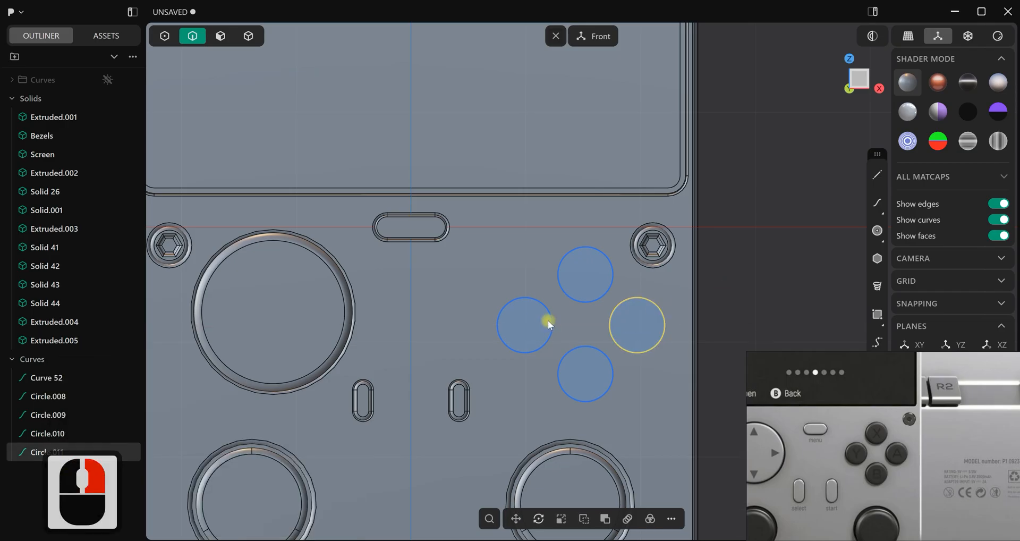
Move the left circle of the button diamond about 0.042 m inward along X
click(552, 318)
key(g)
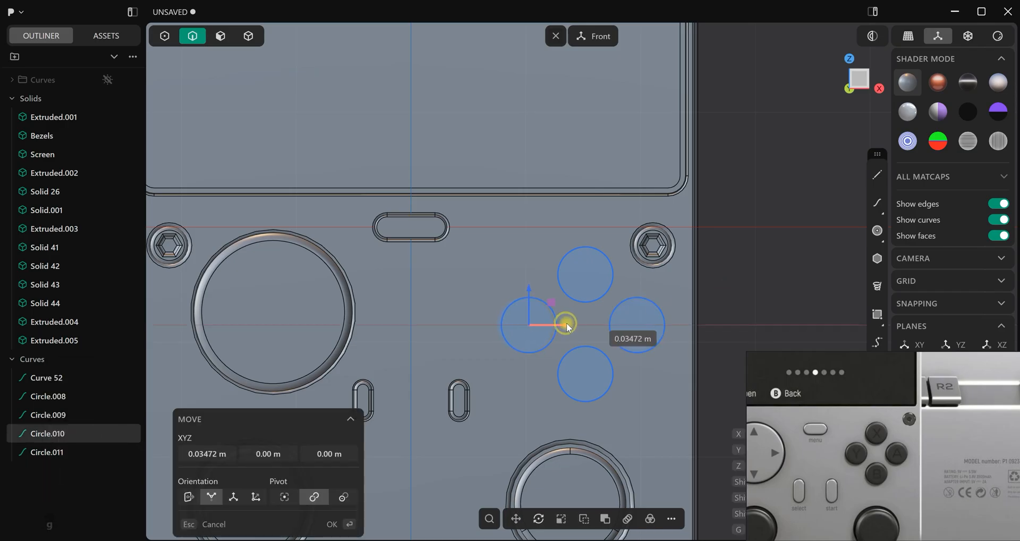
click(572, 323)
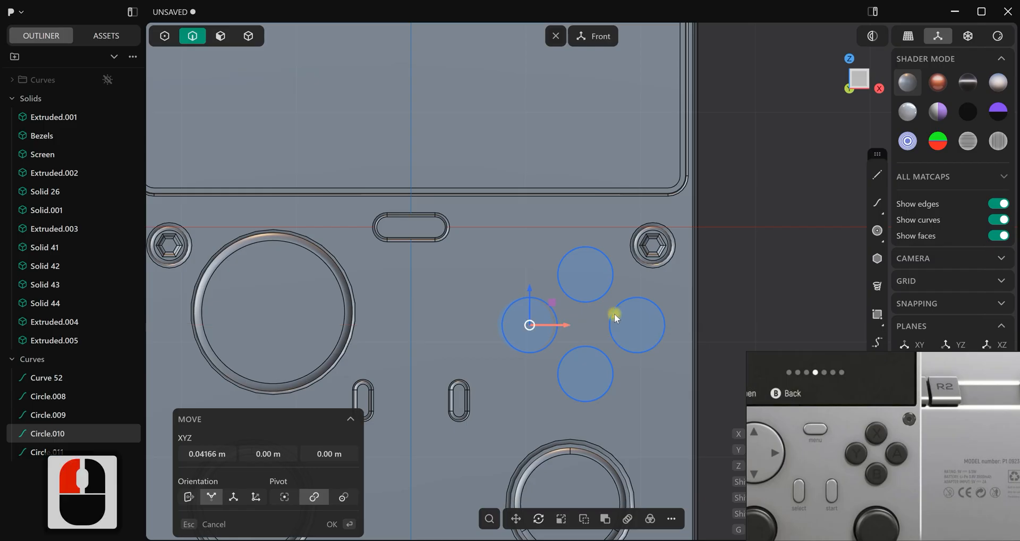
click(679, 289)
right_click(660, 292)
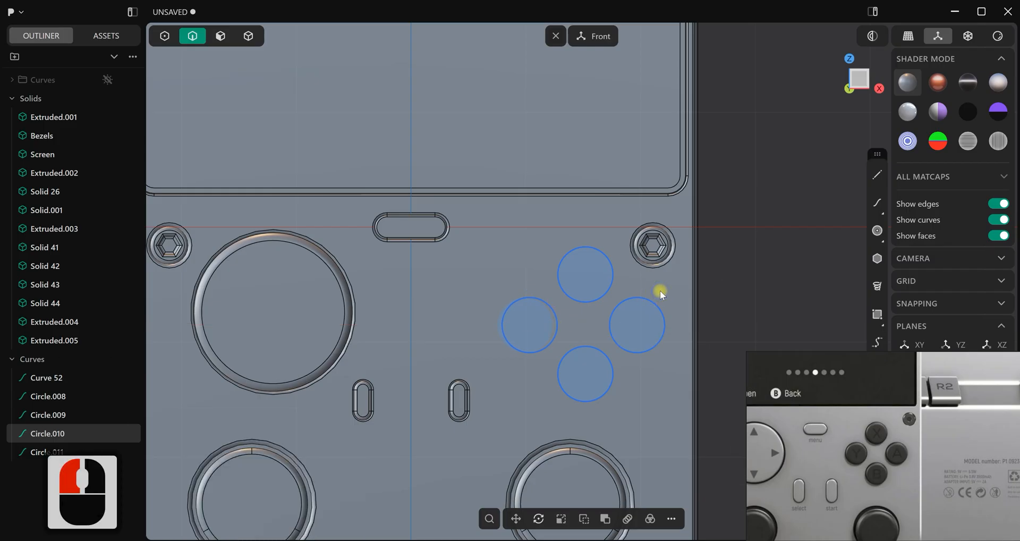
click(730, 282)
Imprint the four action-button circles onto the console body, using the Vector method
scroll(590, 356, down, 12)
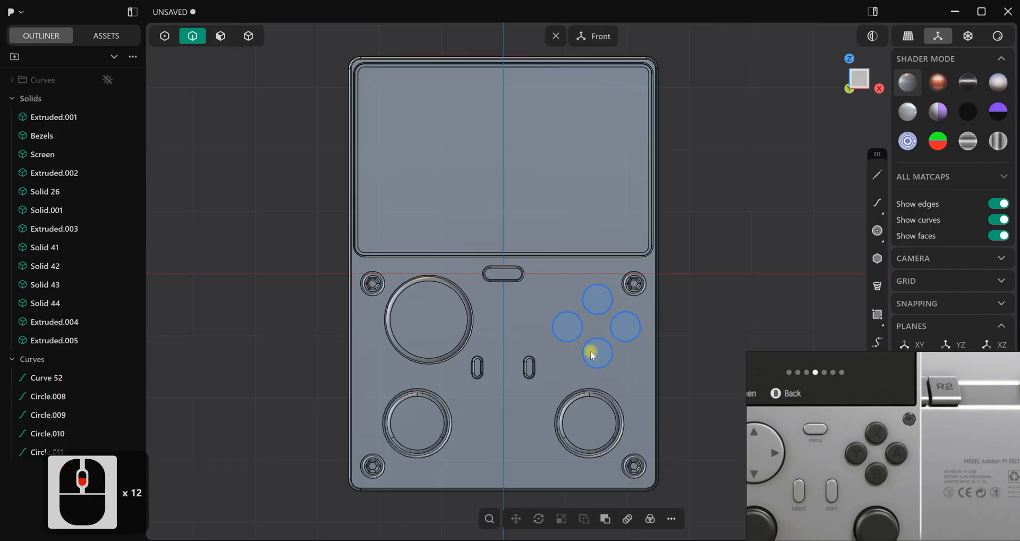
scroll(236, 80, up, 2)
click(603, 336)
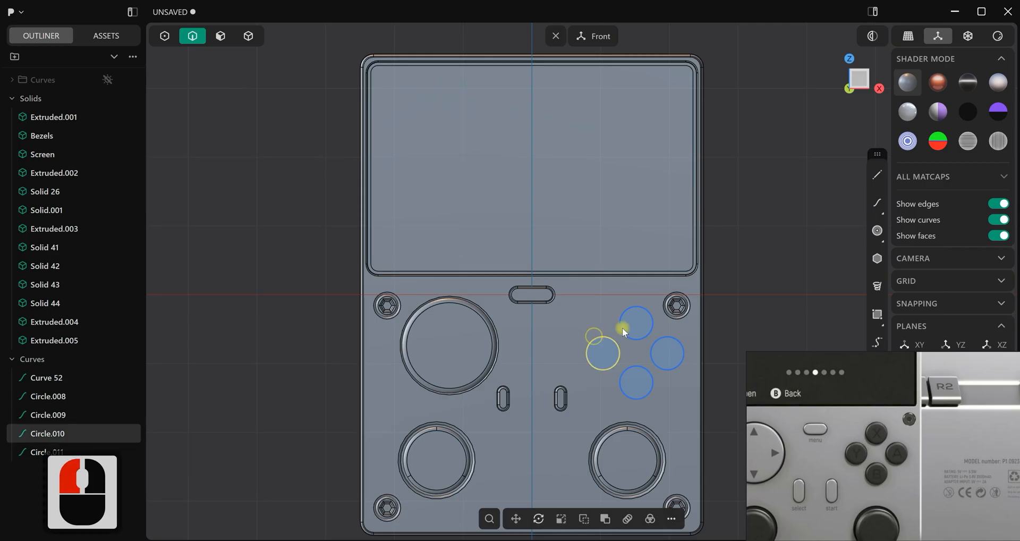
shift+click(645, 368)
shift+click(659, 366)
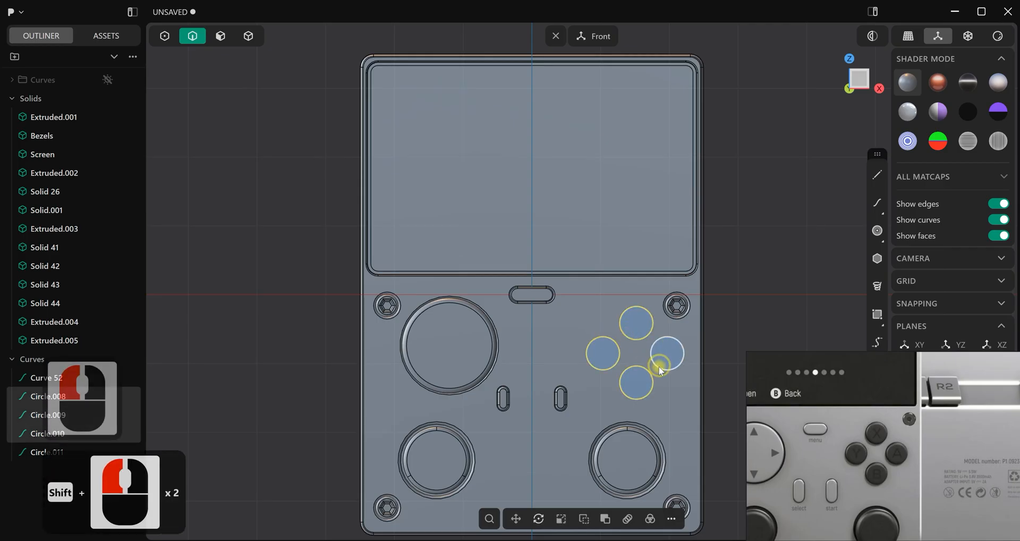
key(i)
click(680, 417)
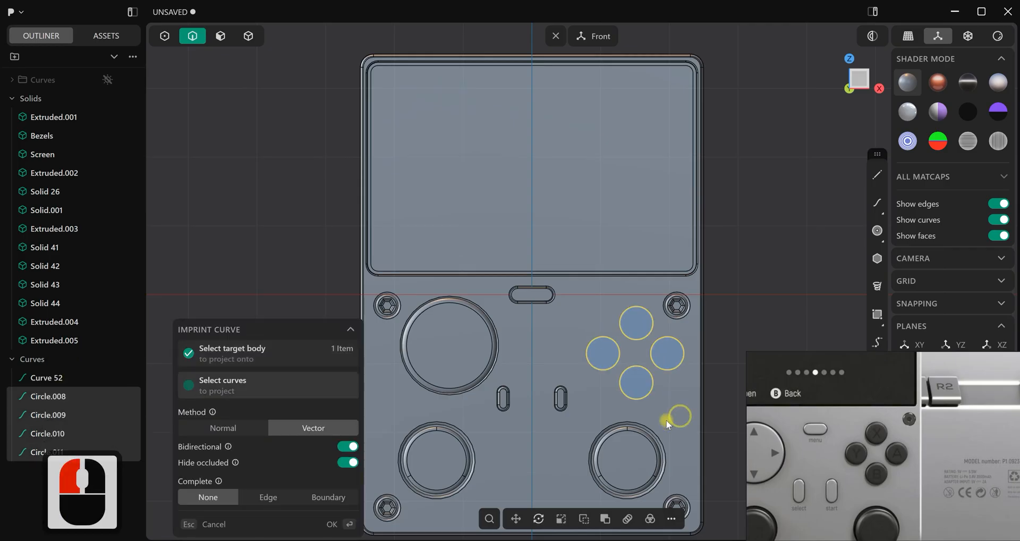
click(333, 524)
Move Curve 52 and the four circle curves into the hidden Curves folder
click(488, 347)
click(767, 225)
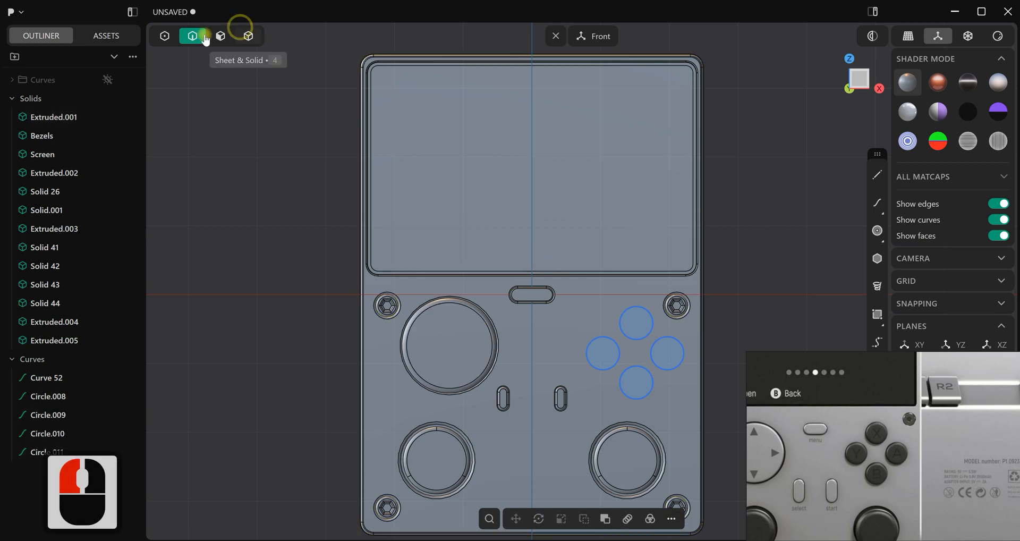
double_click(47, 378)
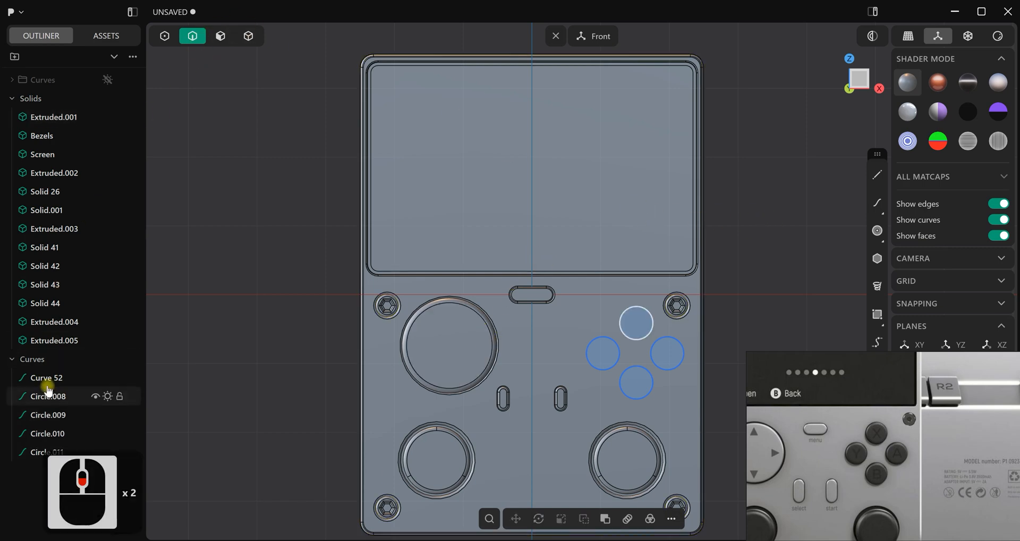
shift+click(34, 454)
drag(21, 377, 31, 147)
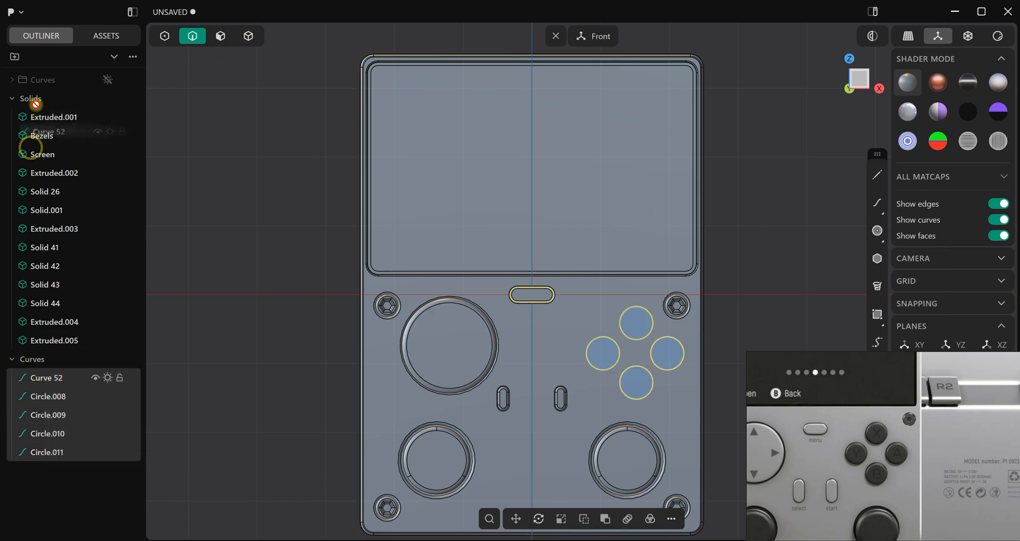
drag(42, 86, 41, 86)
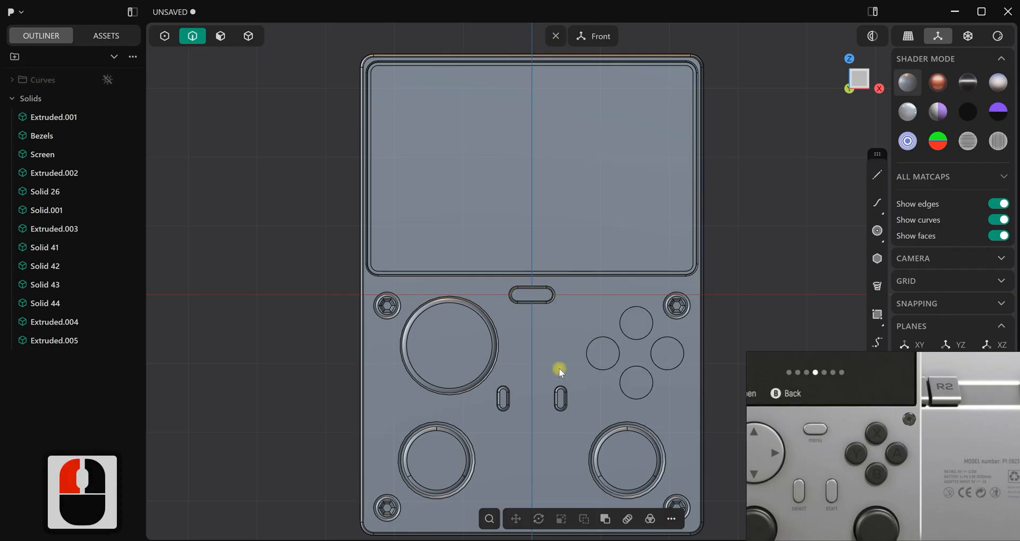
Offset the four imprinted circular faces into the console body to form the action-button holes
scroll(538, 380, up, 4)
middle_drag(549, 360, 541, 338)
scroll(596, 369, down, 4)
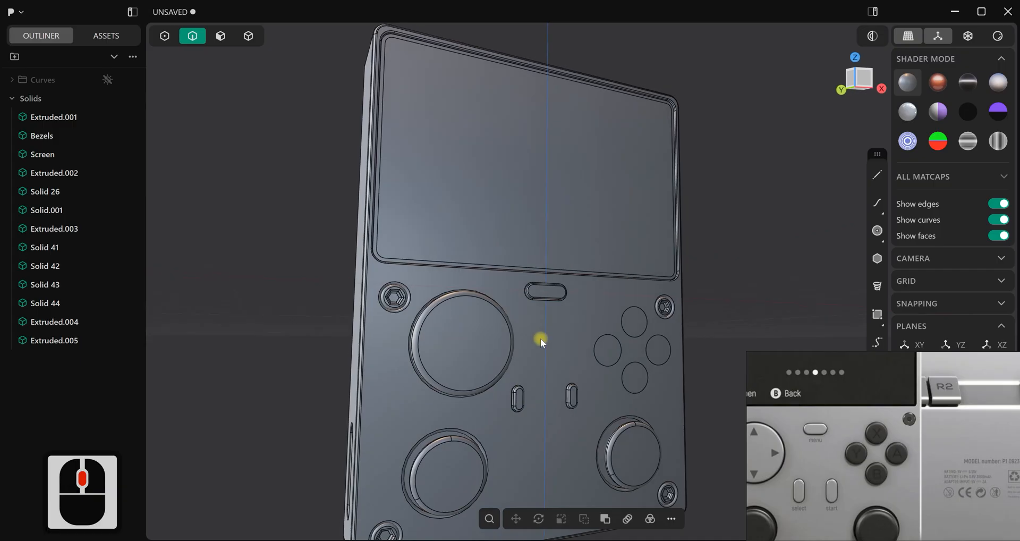
click(219, 38)
scroll(668, 388, up, 5)
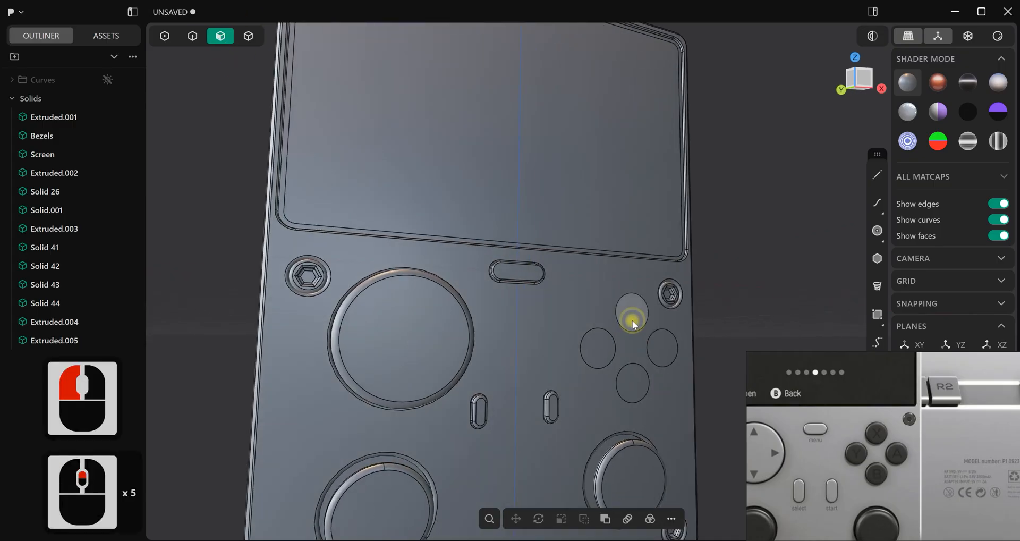
click(631, 322)
shift+click(601, 350)
shift+click(634, 382)
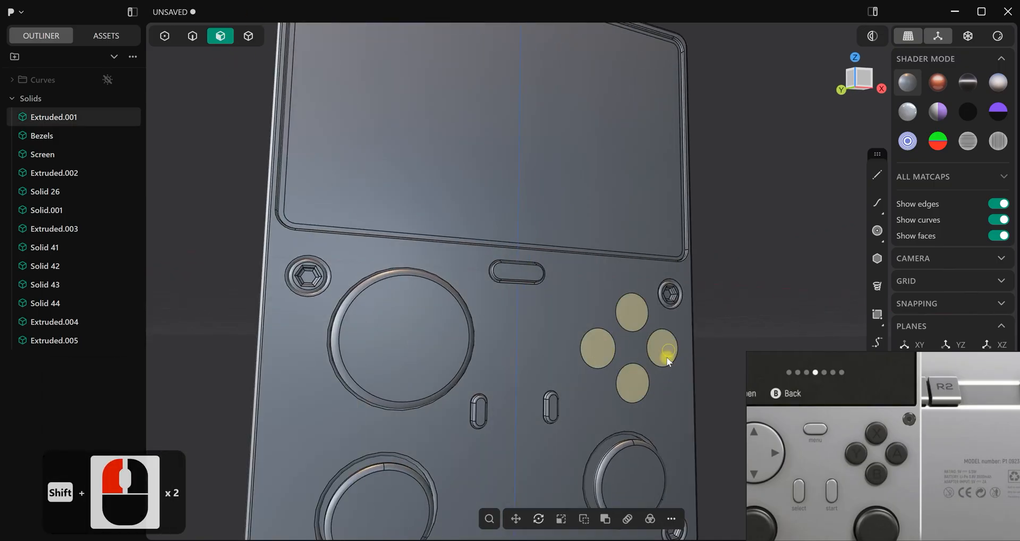
shift+click(662, 348)
drag(694, 352, 712, 336)
right_click(734, 285)
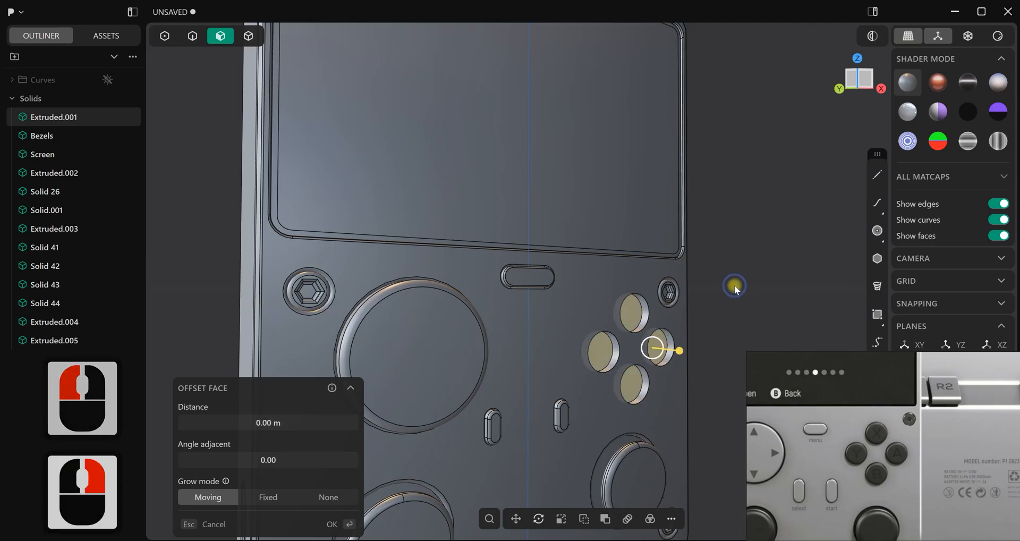
right_click(738, 284)
Fillet the front rim edges of the four action-button holes with a distance of about 0.019 m
right_drag(737, 284, 728, 284)
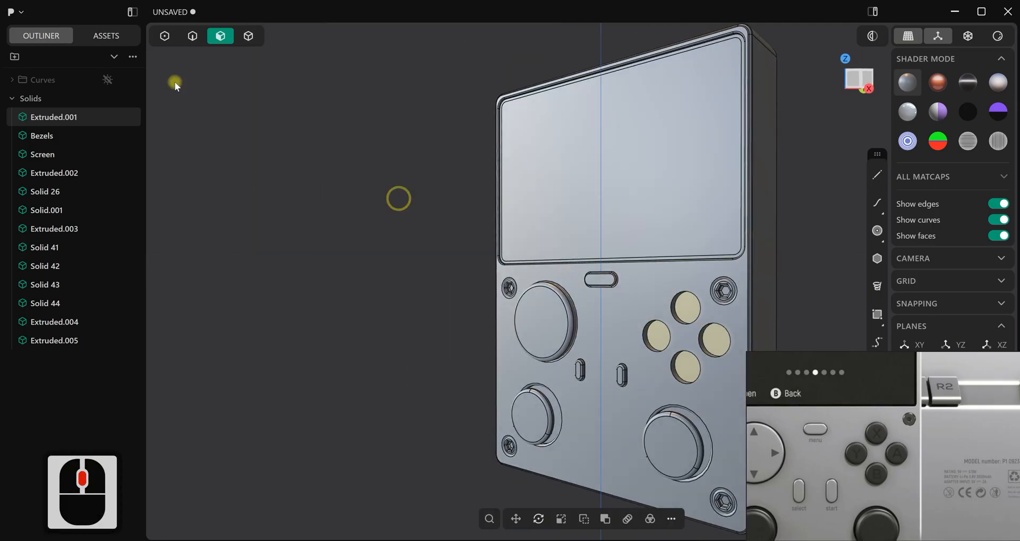
click(192, 35)
scroll(721, 320, up, 6)
shift+middle_drag(721, 320, 641, 277)
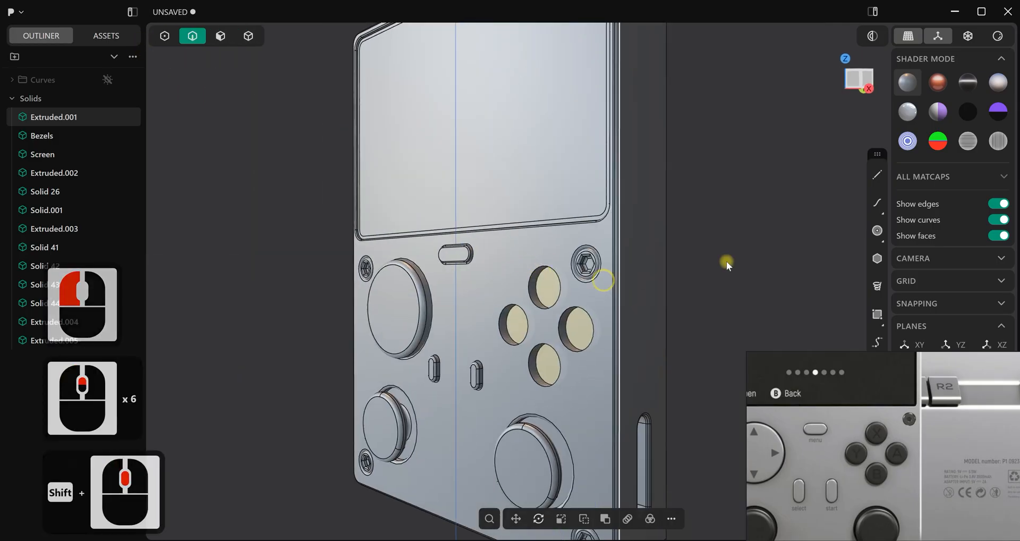
click(735, 257)
scroll(736, 258, up, 7)
click(468, 321)
key(f)
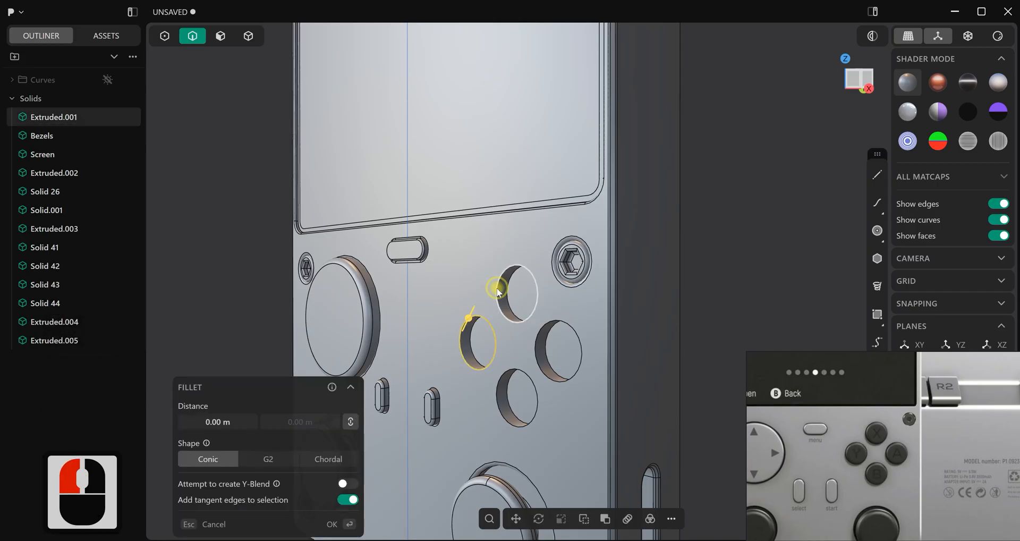
shift+click(495, 288)
shift+click(536, 346)
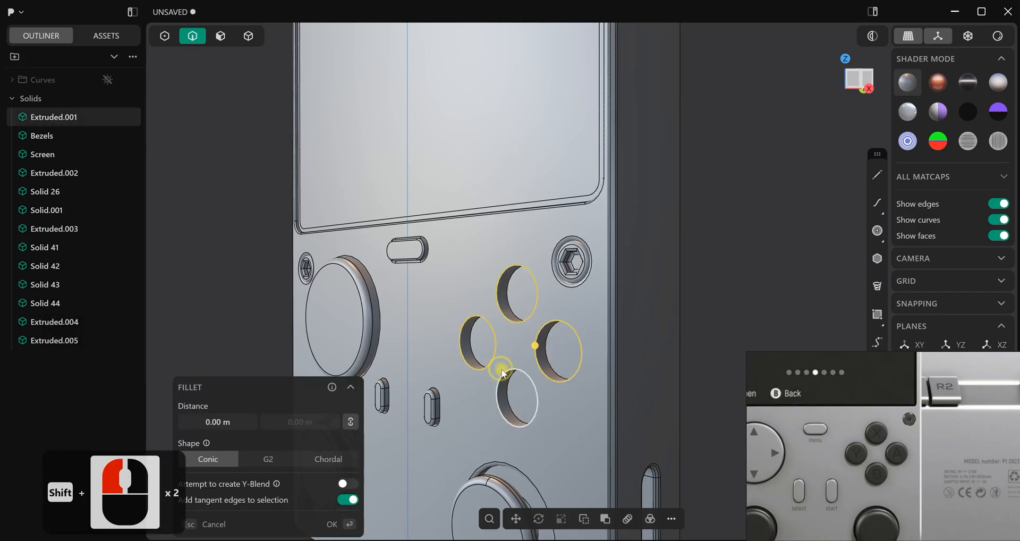
scroll(503, 371, up, 7)
drag(503, 371, 502, 376)
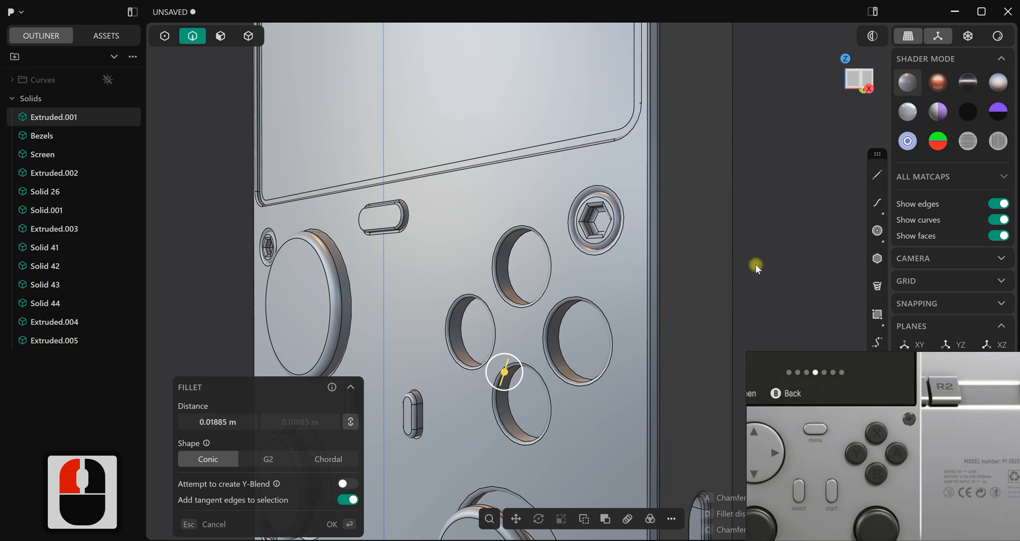
right_click(777, 257)
click(778, 257)
Duplicate the bottom edges of the four action-button holes in place as separate curves
scroll(744, 263, down, 5)
middle_drag(595, 275, 551, 227)
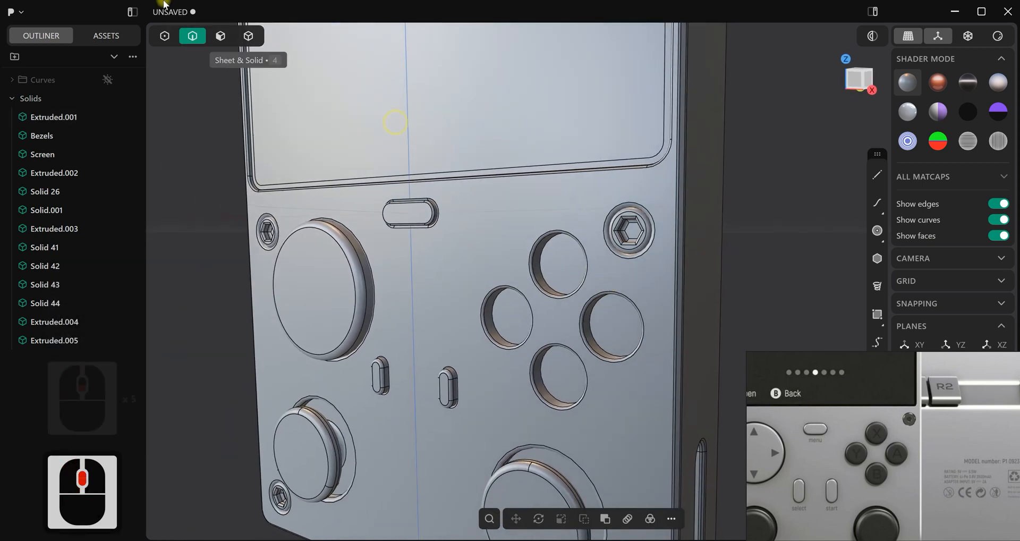
click(219, 39)
middle_drag(455, 227, 493, 303)
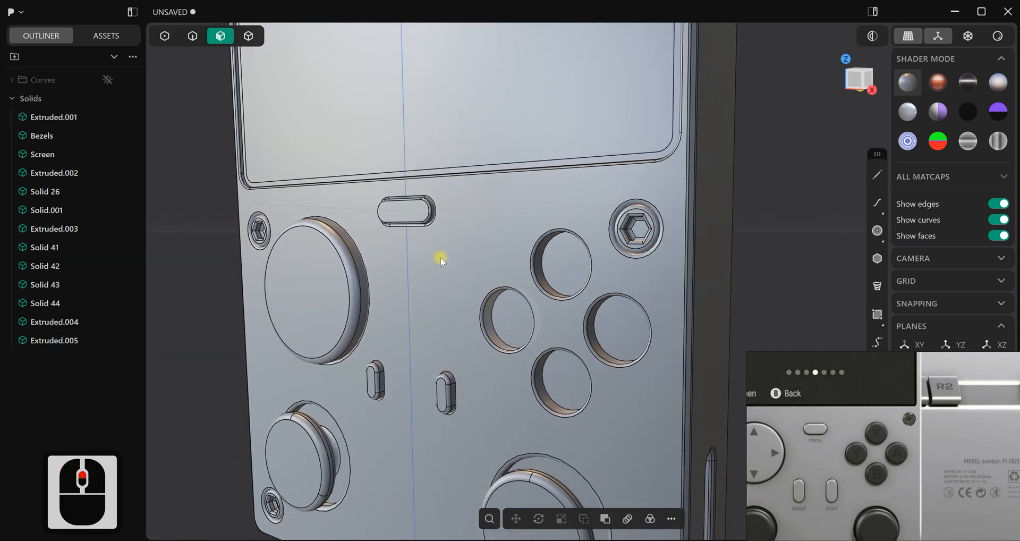
click(193, 37)
click(495, 317)
key(f)
shift+click(543, 255)
shift+click(595, 334)
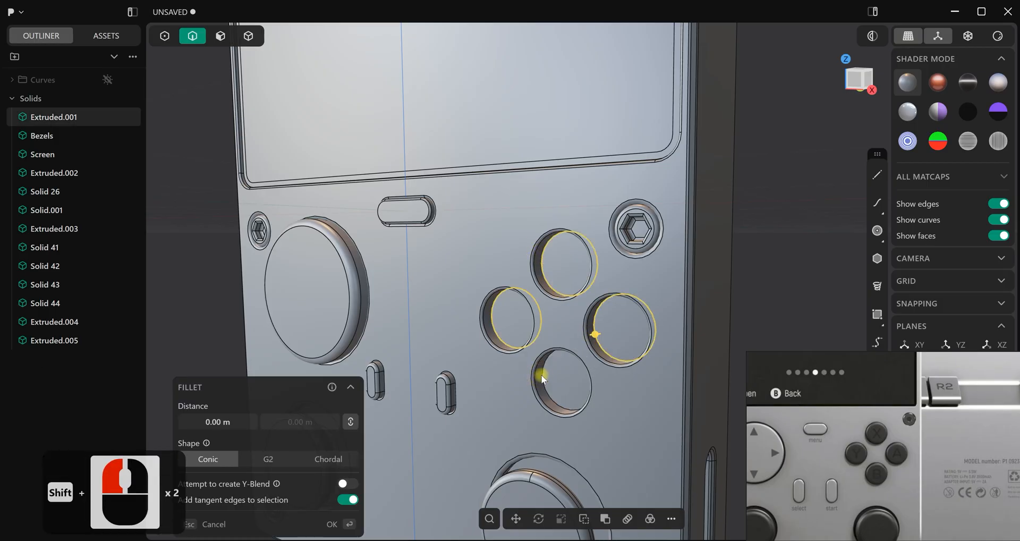
key(d)
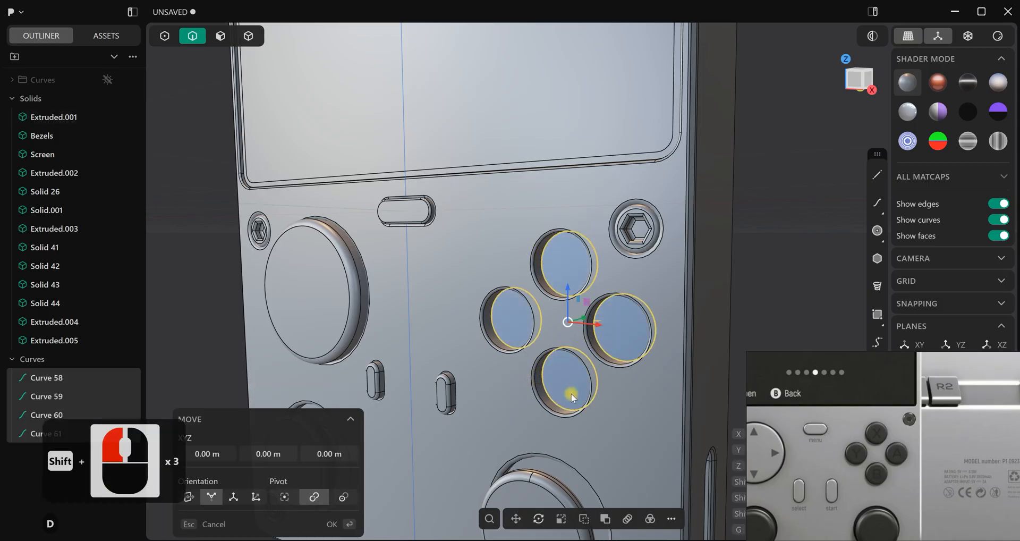
click(776, 253)
click(774, 253)
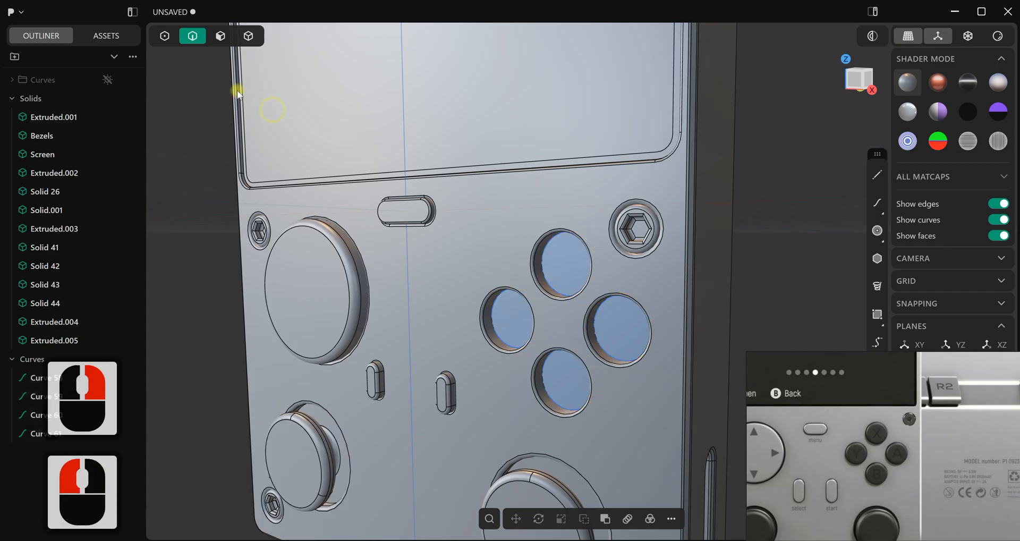
Extrude the four circular regions inside the action-button holes outward past the console's front face as separate button bodies
click(220, 36)
middle_drag(486, 336, 583, 267)
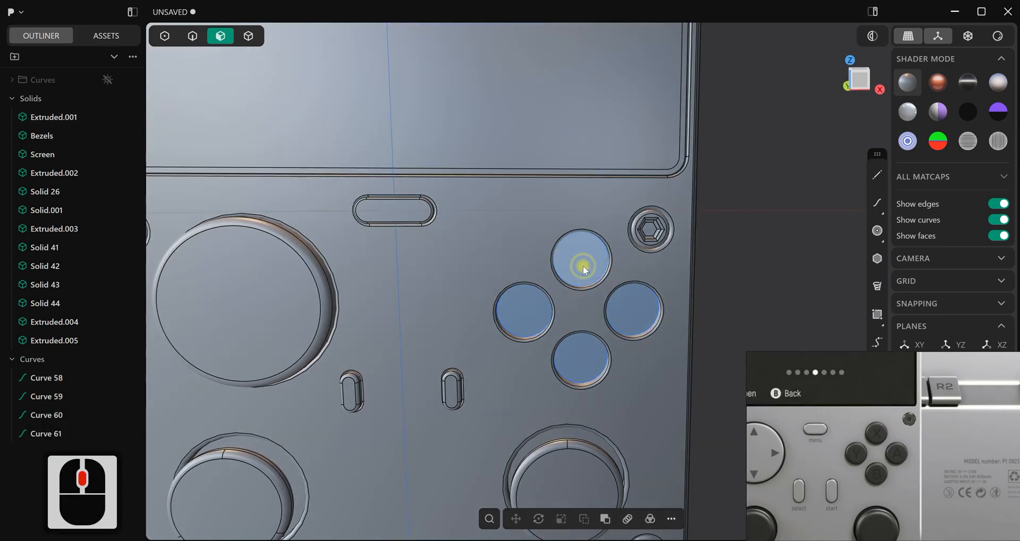
click(583, 265)
shift+click(521, 316)
shift+click(584, 355)
shift+click(631, 305)
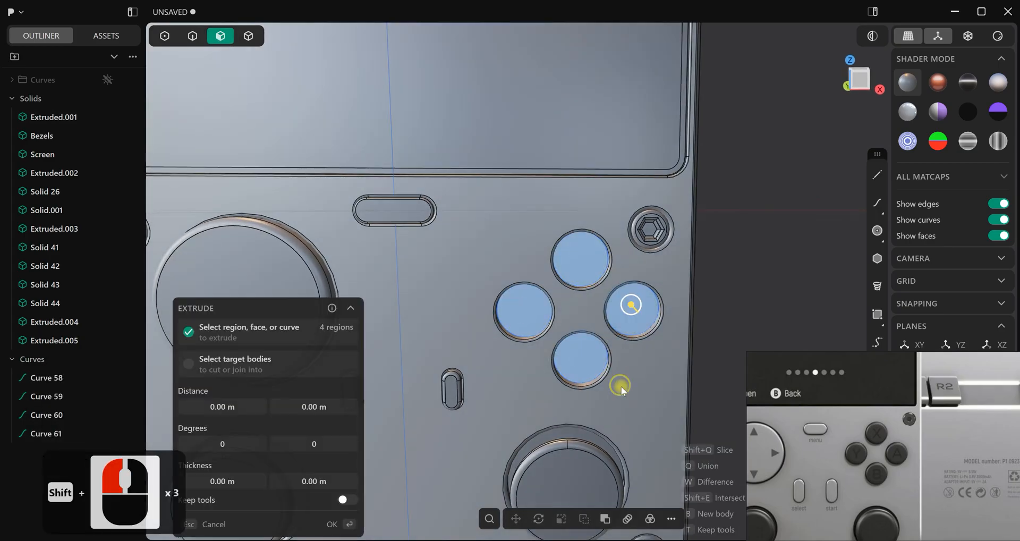
middle_drag(620, 387, 653, 405)
drag(610, 299, 621, 309)
middle_drag(725, 247, 602, 313)
drag(621, 313, 621, 315)
click(668, 292)
right_click(720, 266)
click(721, 264)
Fillet the front edges of the four action buttons with a conic distance of about 0.045 m
scroll(435, 271, down, 4)
middle_drag(415, 247, 440, 245)
scroll(554, 336, down, 9)
key(2)
scroll(483, 277, up, 15)
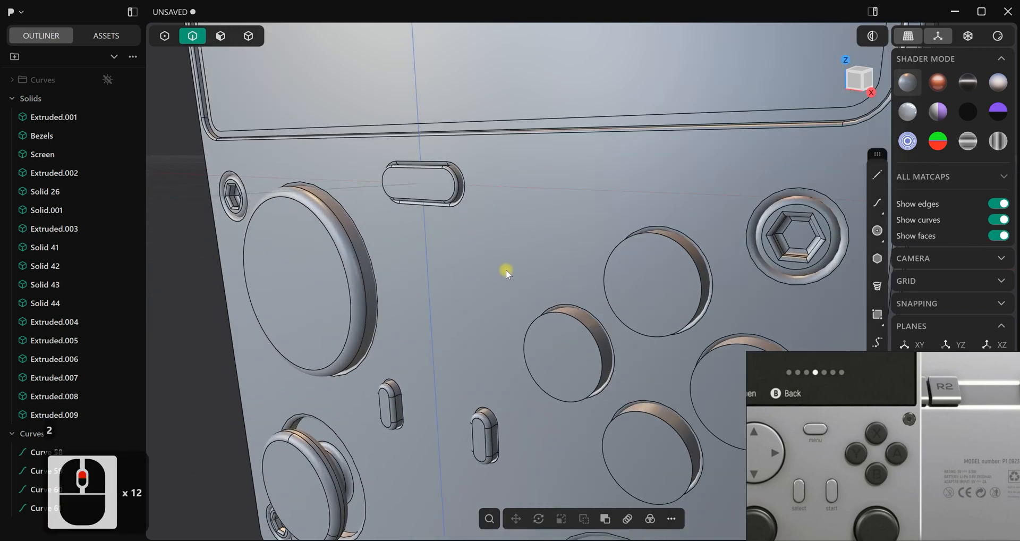
click(595, 301)
key(f)
shift+click(621, 244)
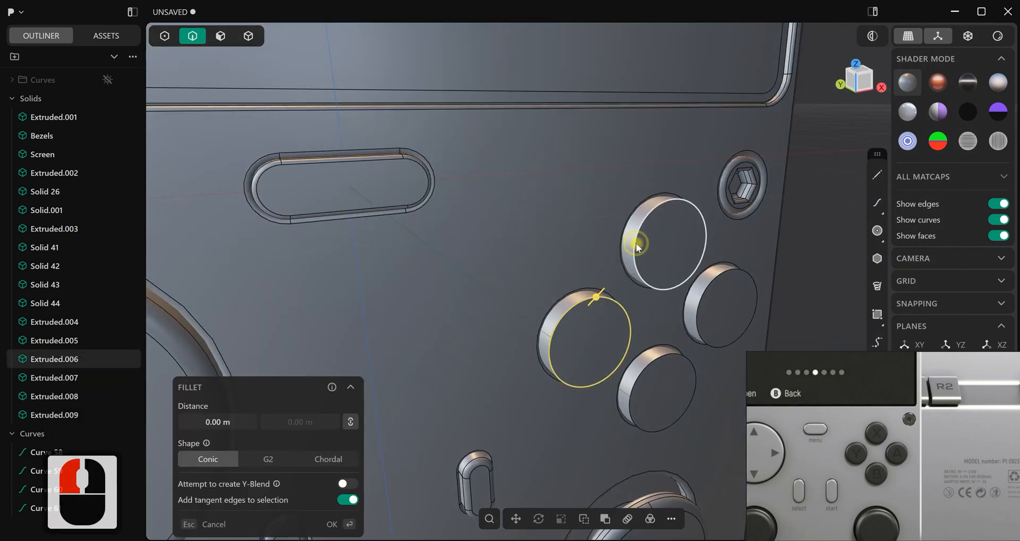
shift+click(671, 353)
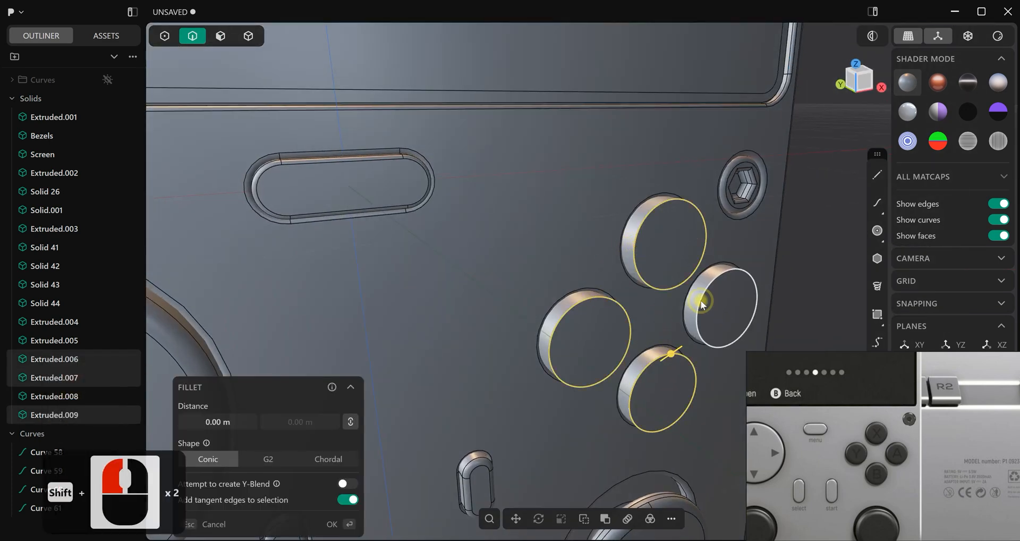
shift+click(702, 302)
drag(703, 304, 704, 301)
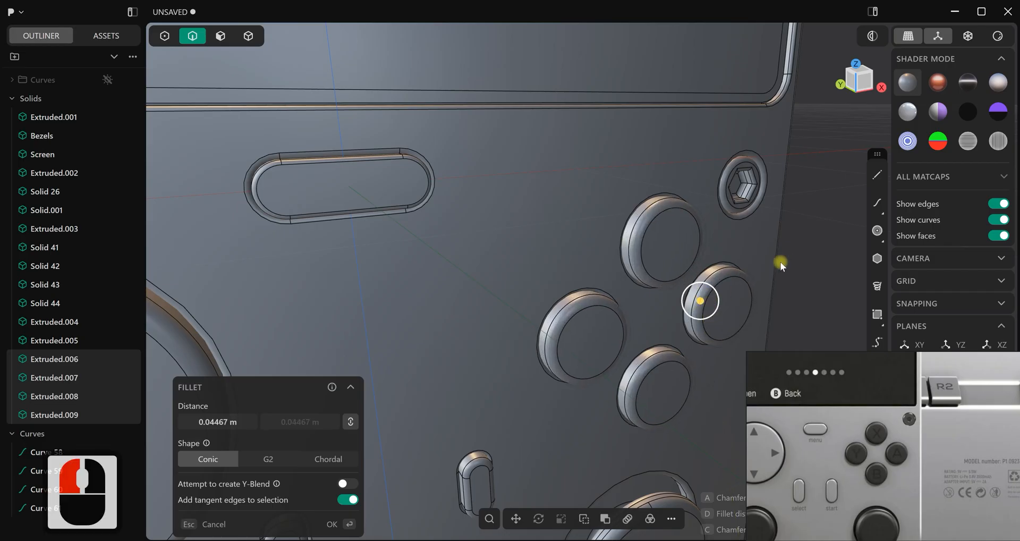
scroll(774, 257, down, 9)
right_click(826, 239)
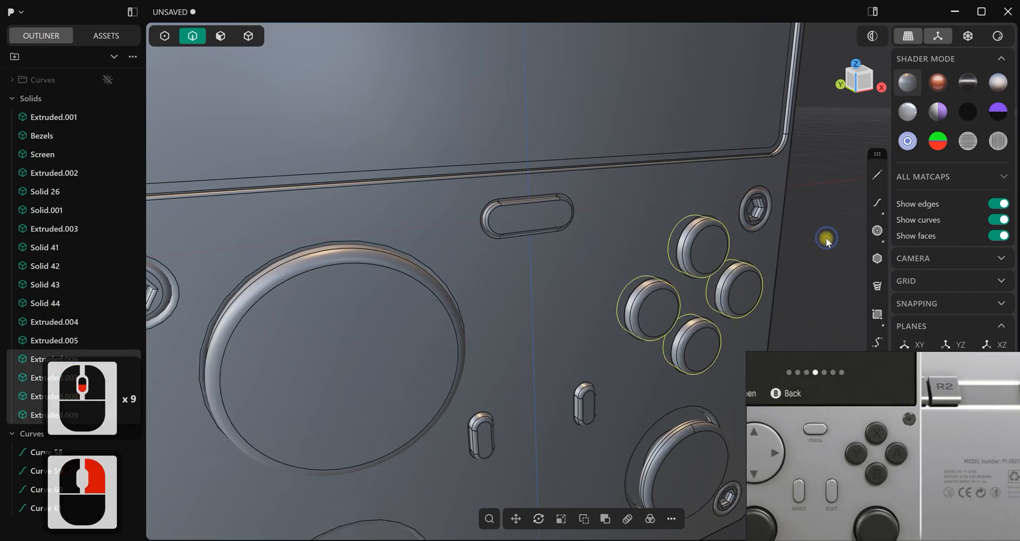
Move the four loose curves, Curve 58 through Curve 61, into the hidden Curves folder
scroll(776, 254, down, 9)
scroll(808, 249, down, 8)
mouse_move(795, 247)
middle_down()
mouse_move(745, 235)
mouse_move(588, 236)
mouse_move(602, 202)
mouse_move(615, 230)
mouse_move(595, 246)
mouse_move(621, 317)
middle_up()
scroll(563, 269, down, 3)
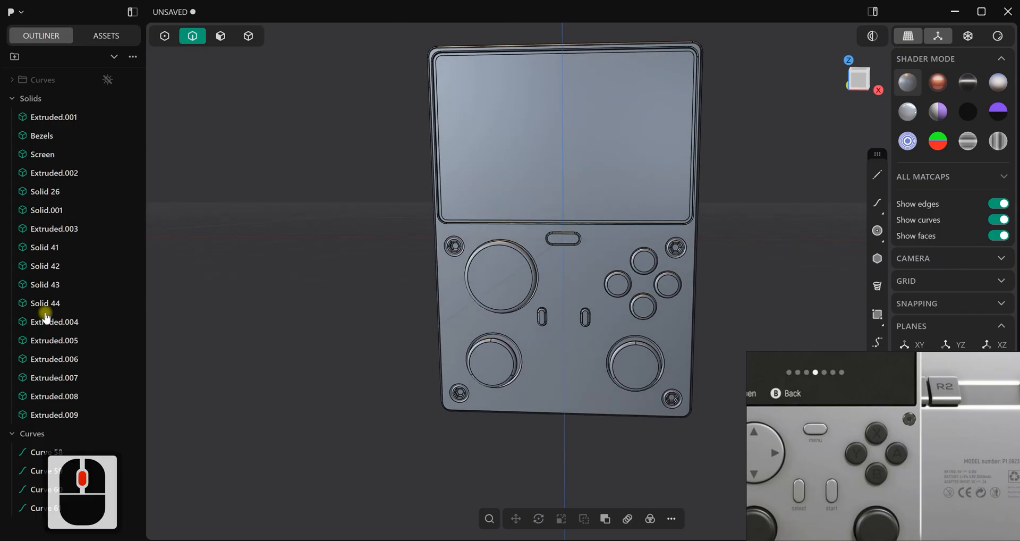
click(27, 456)
shift+click(27, 509)
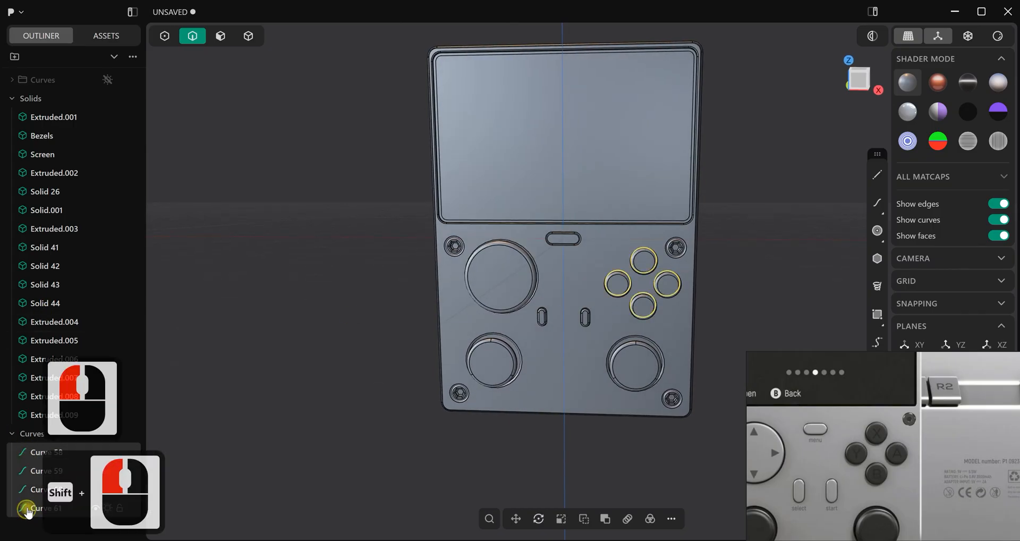
drag(29, 456, 47, 135)
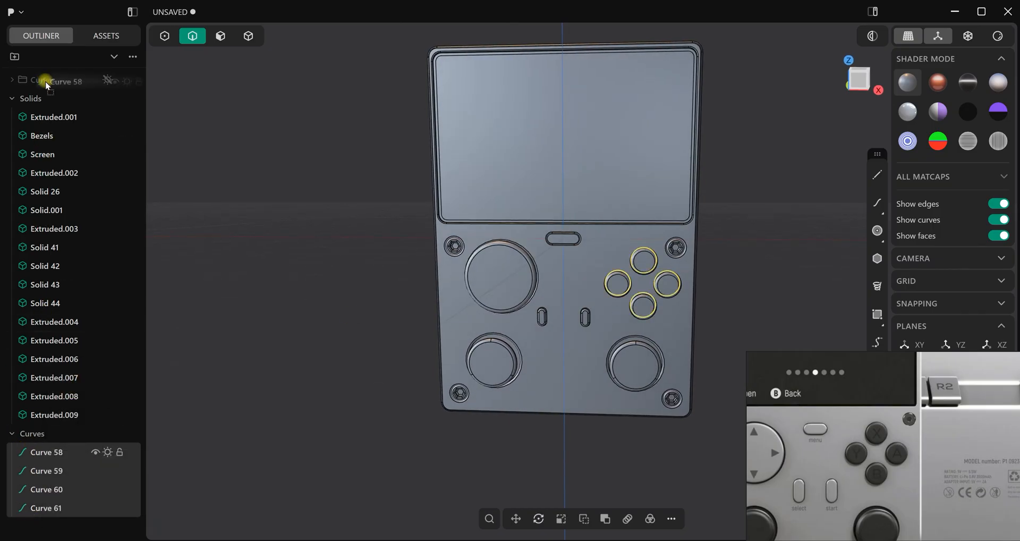
drag(48, 84, 48, 84)
Group the large round control, the lower-left round control, the two small slot buttons and the four action buttons as "Buttons"
scroll(413, 282, up, 2)
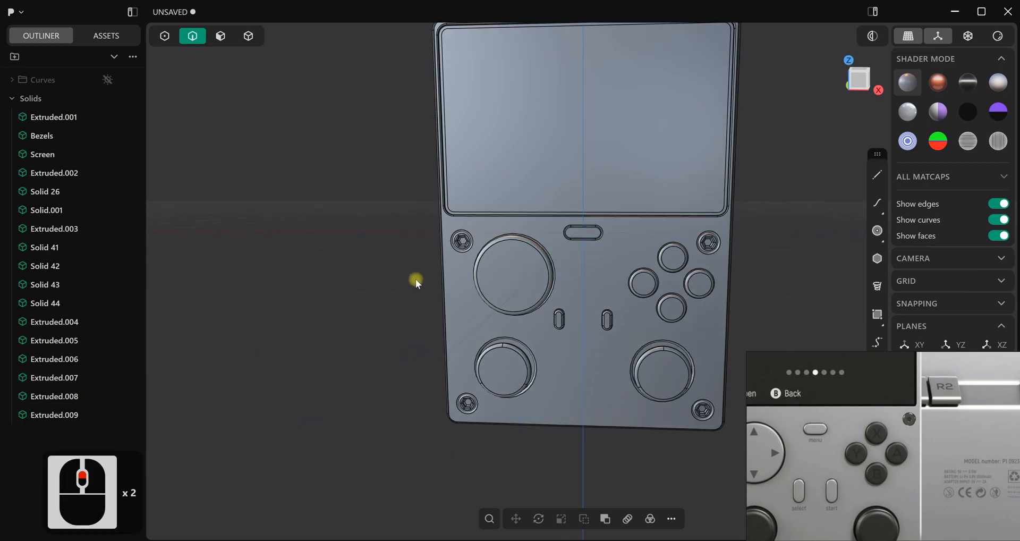
click(249, 36)
click(528, 262)
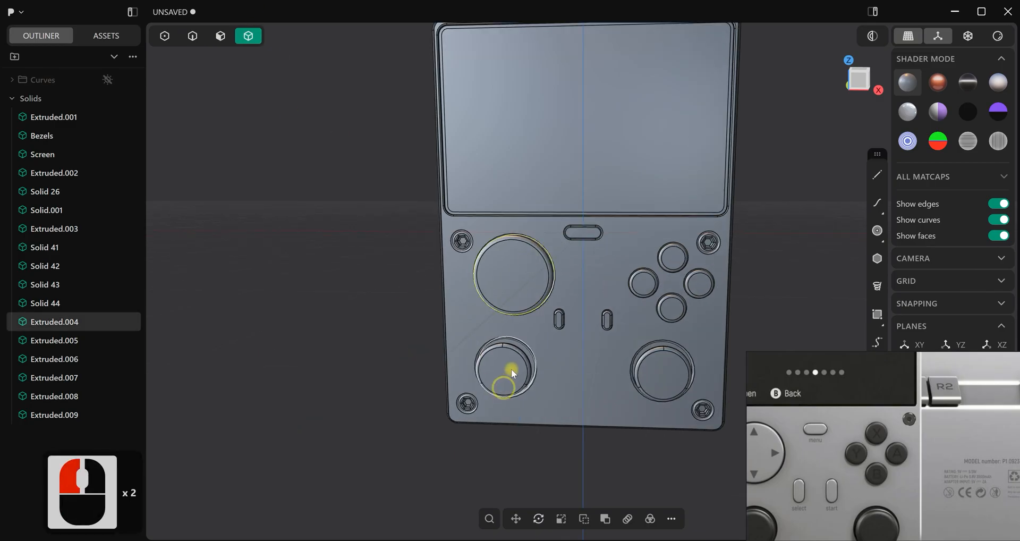
shift+click(511, 372)
shift+click(559, 319)
shift+click(644, 284)
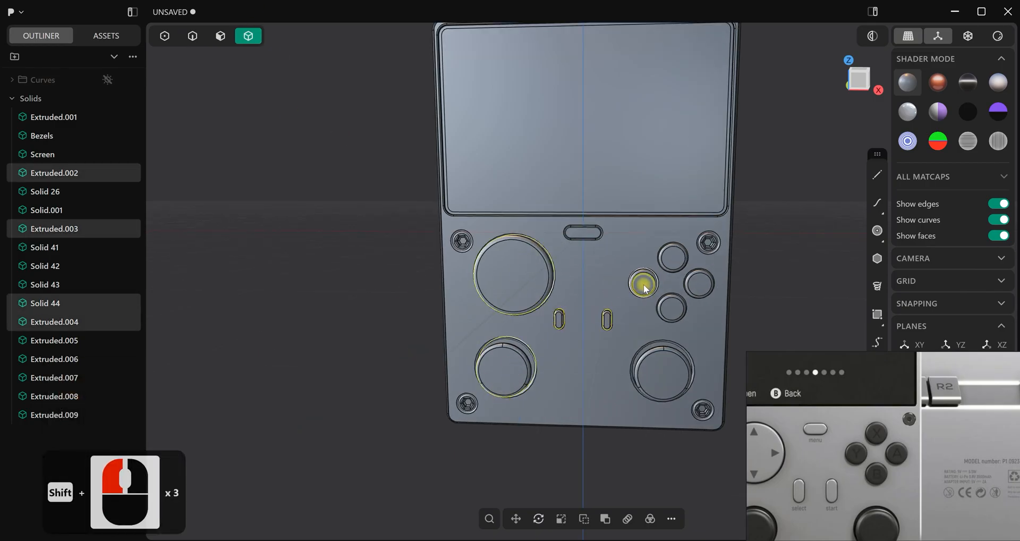
shift+click(673, 306)
shift+click(693, 296)
shift+click(689, 284)
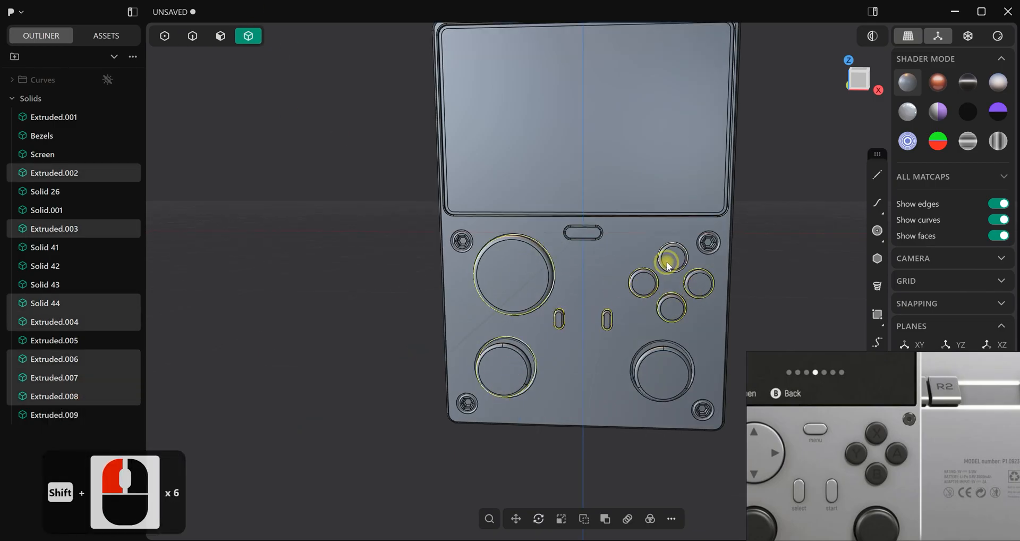
shift+click(669, 262)
key(ctrl+g)
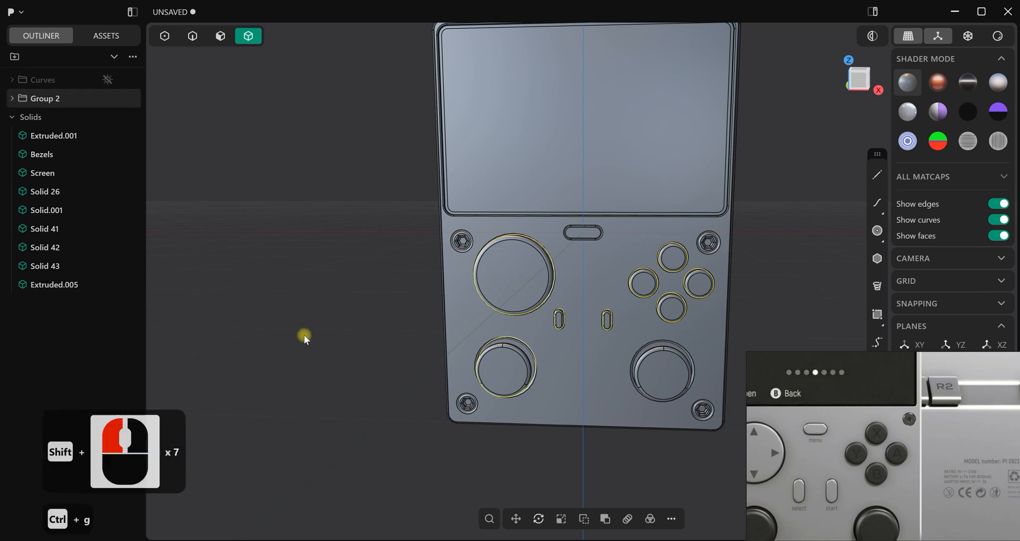
double_click(58, 99)
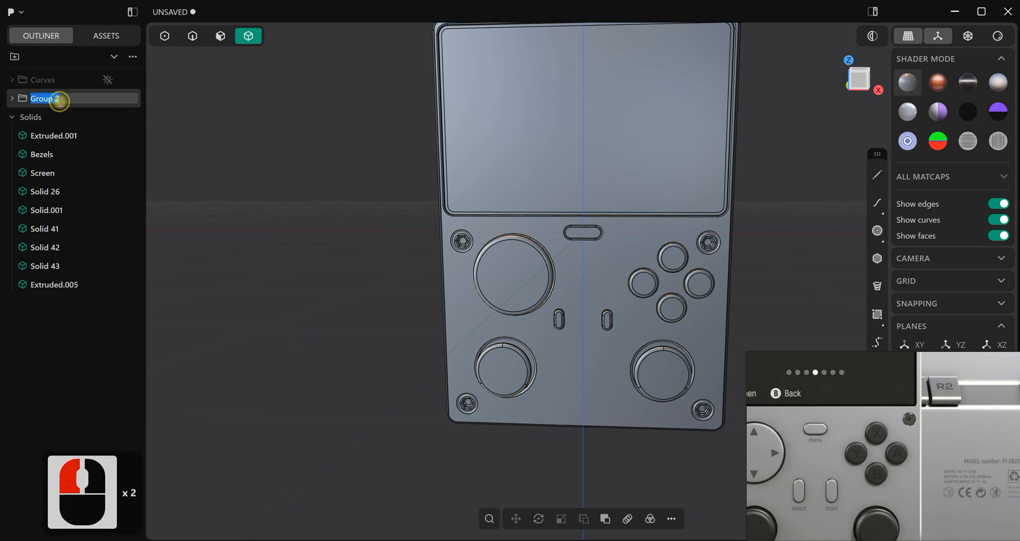
text(Buttons)
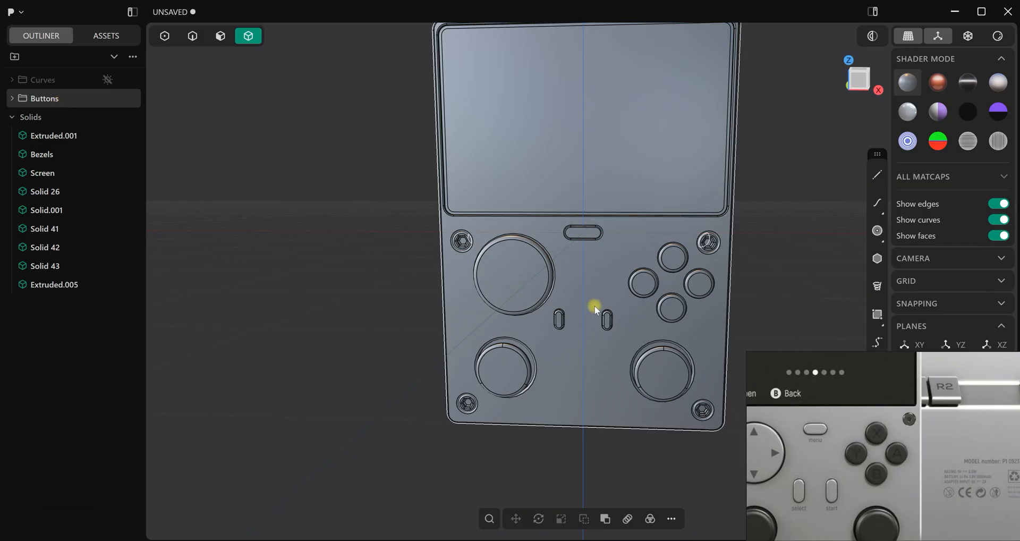
Group the four corner screws and name the group "Bolts"
scroll(595, 305, down, 2)
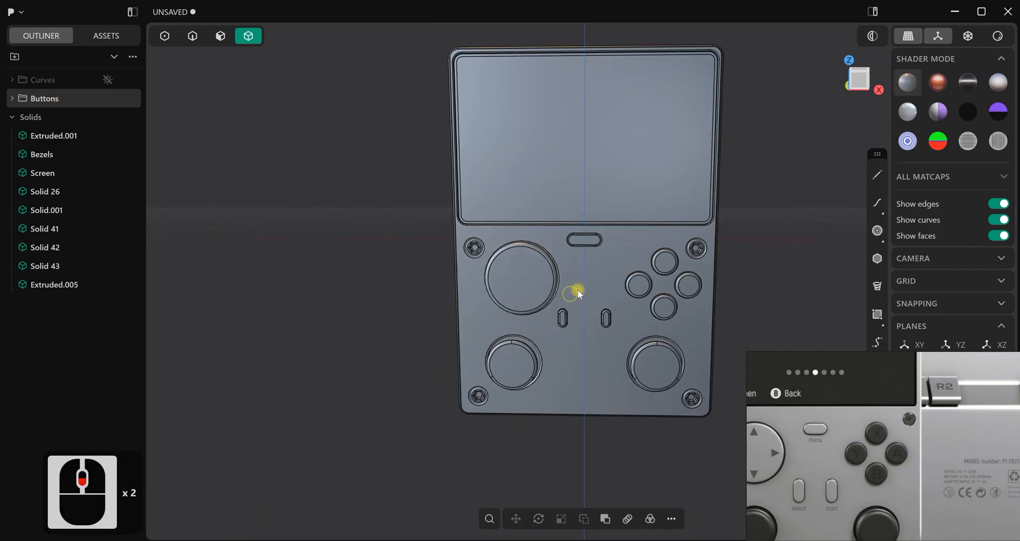
click(481, 393)
shift+click(475, 248)
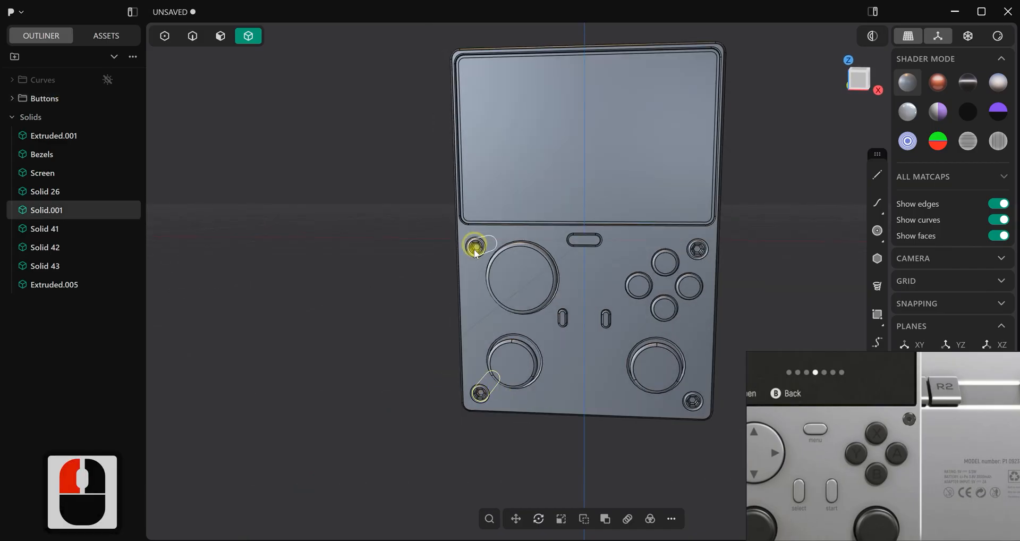
shift+click(476, 248)
shift+click(699, 249)
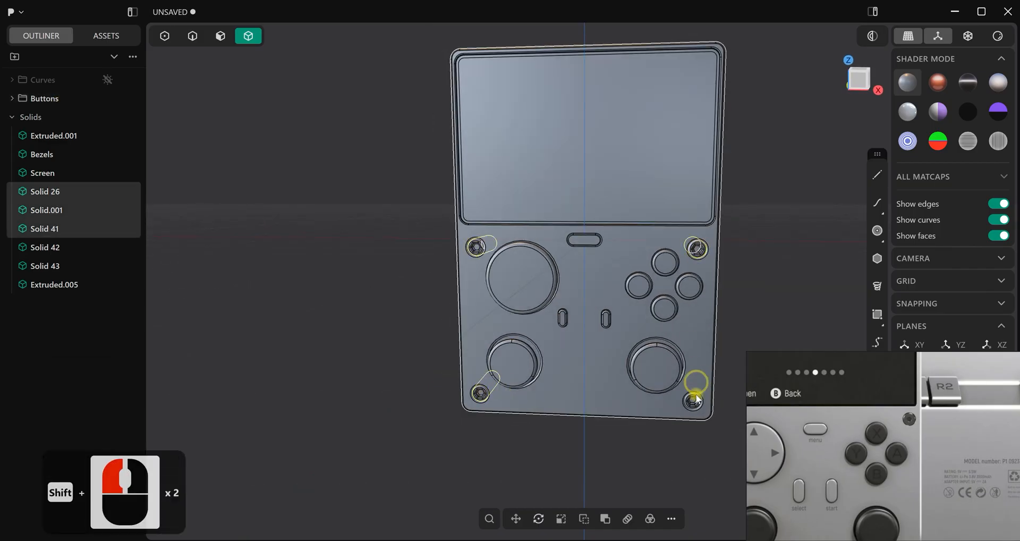
shift+click(694, 402)
mouse_move(372, 292)
middle_down()
mouse_move(385, 283)
mouse_move(378, 293)
middle_up()
key(ctrl+g)
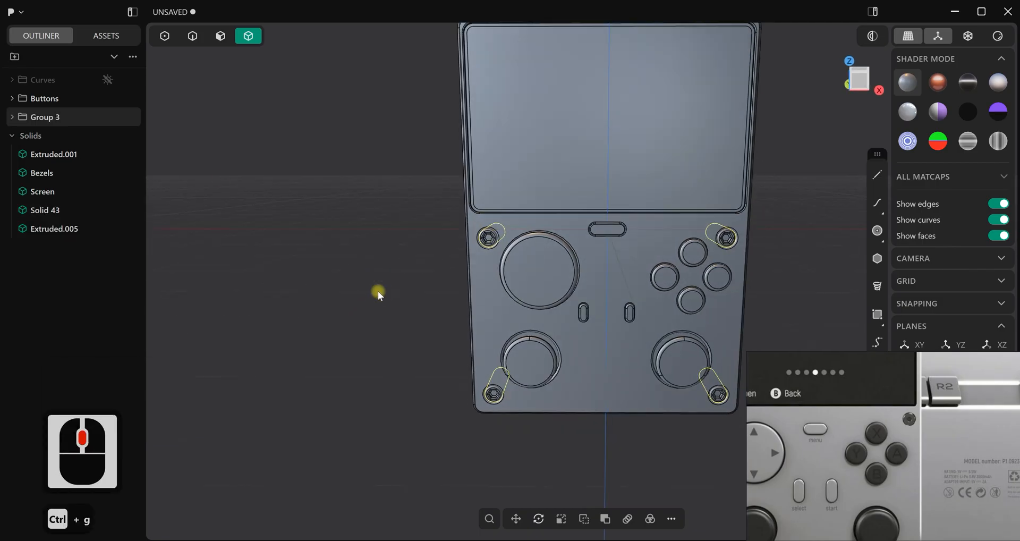
double_click(52, 118)
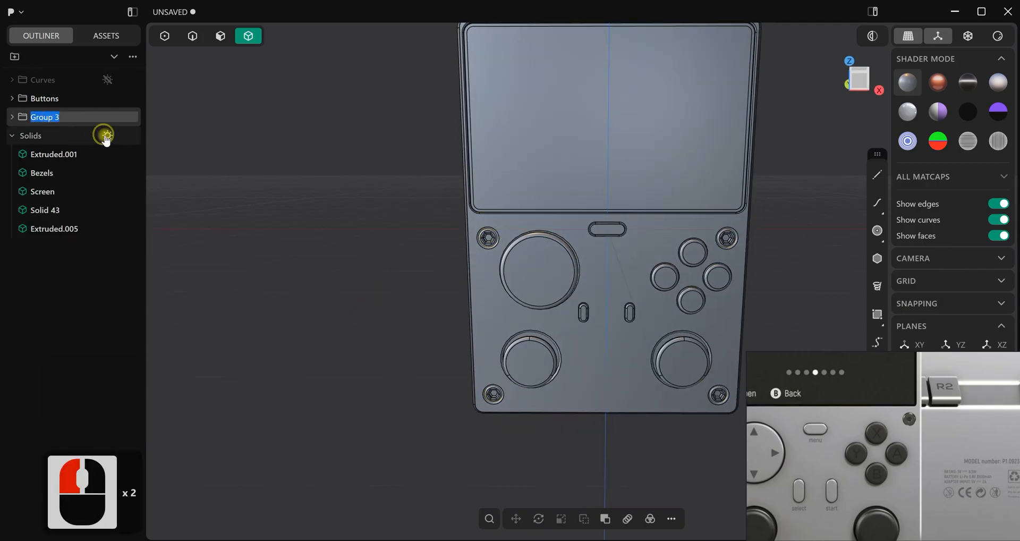
text(Bolts)
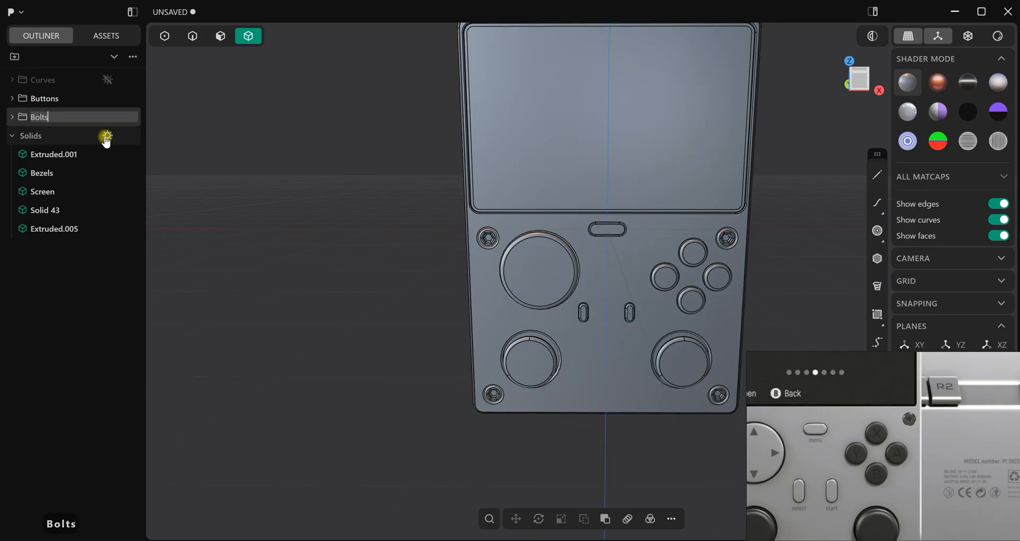
click(326, 212)
Rename the console body solid Extruded.001 as "Main body"
scroll(350, 245, down, 2)
middle_drag(439, 269, 569, 244)
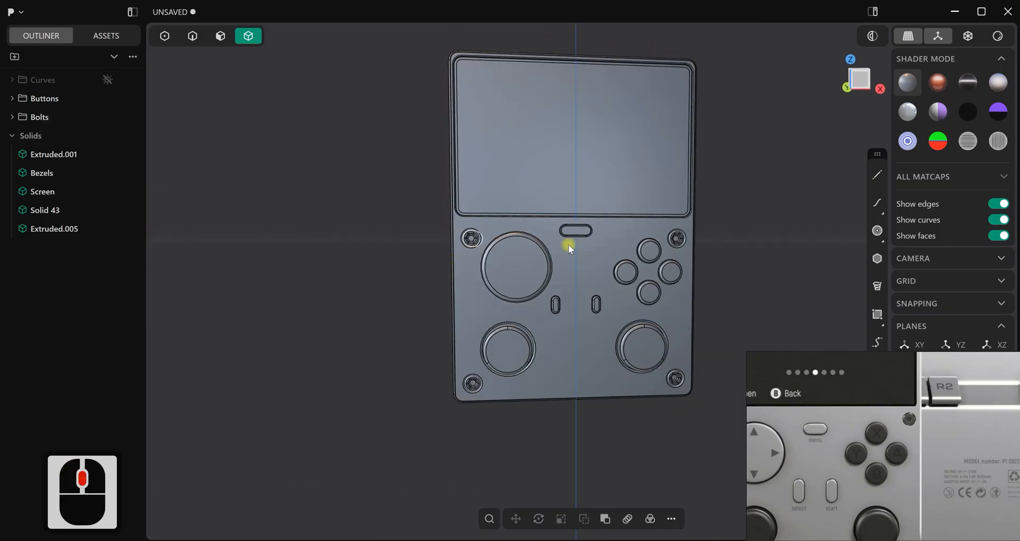
click(578, 358)
double_click(67, 154)
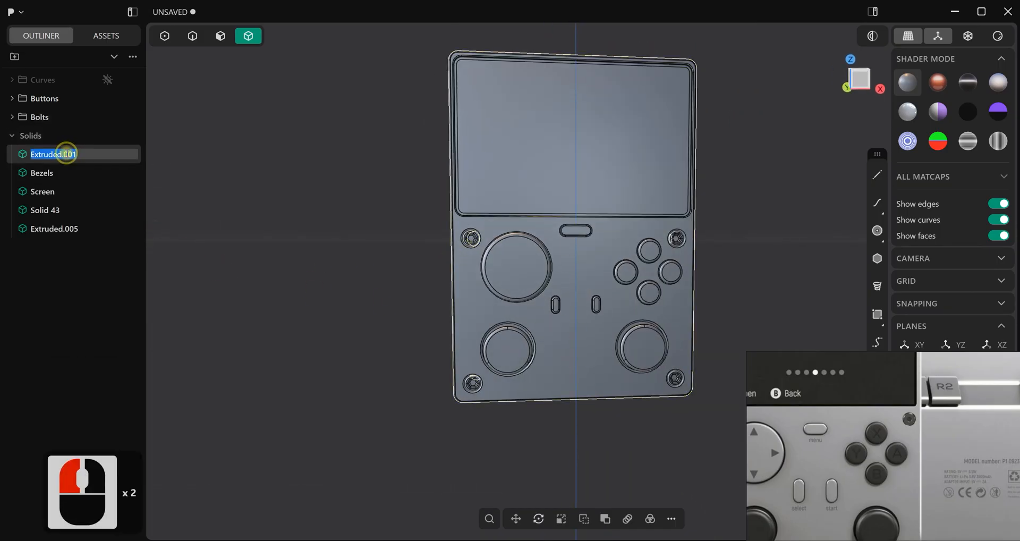
text(Main body)
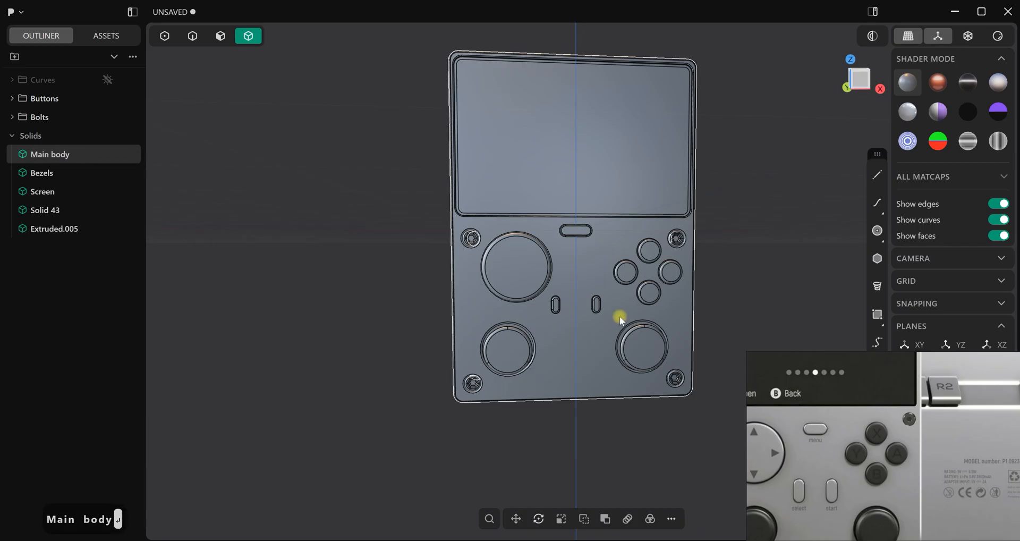
scroll(614, 321, up, 2)
shift+middle_drag(580, 311, 551, 325)
scroll(559, 331, down, 3)
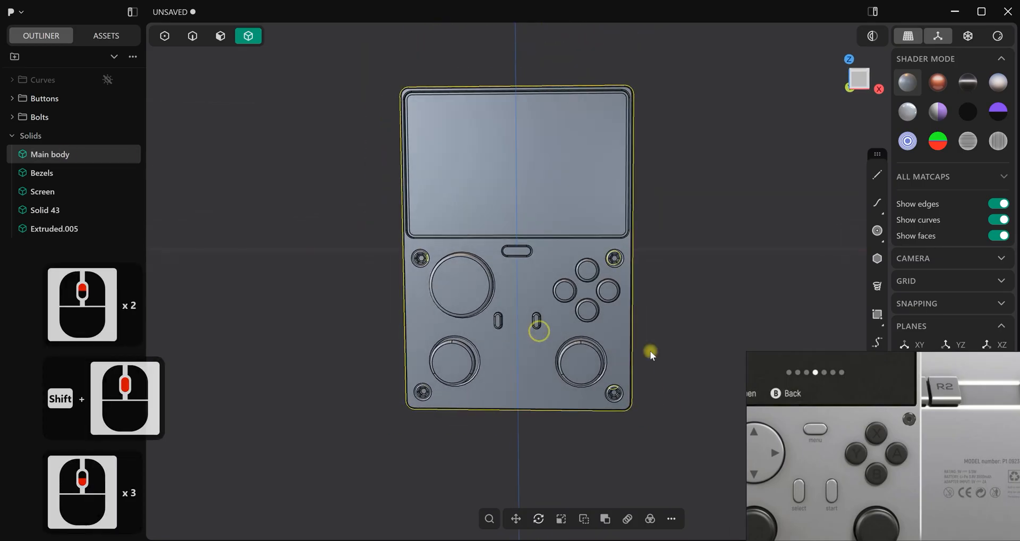
click(704, 329)
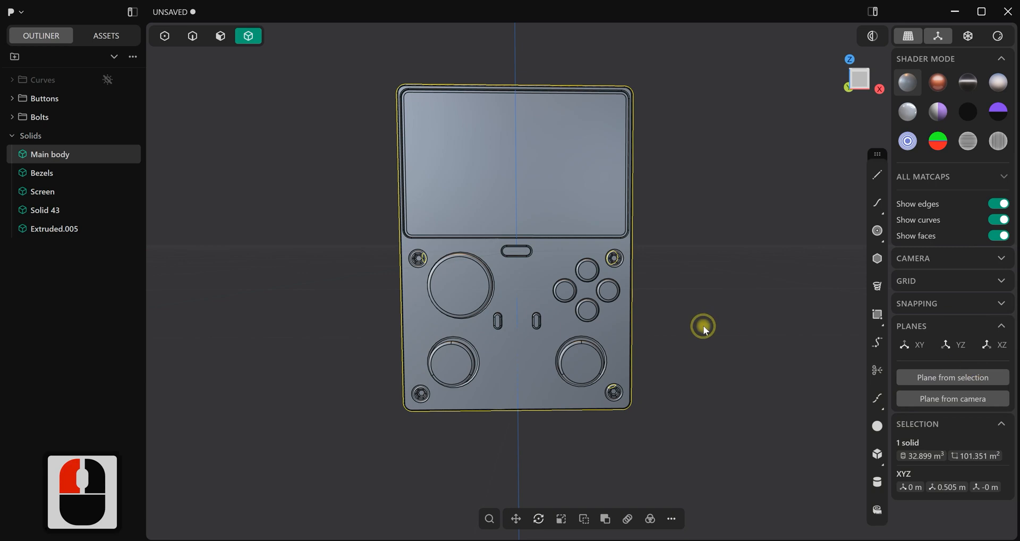
key(1)
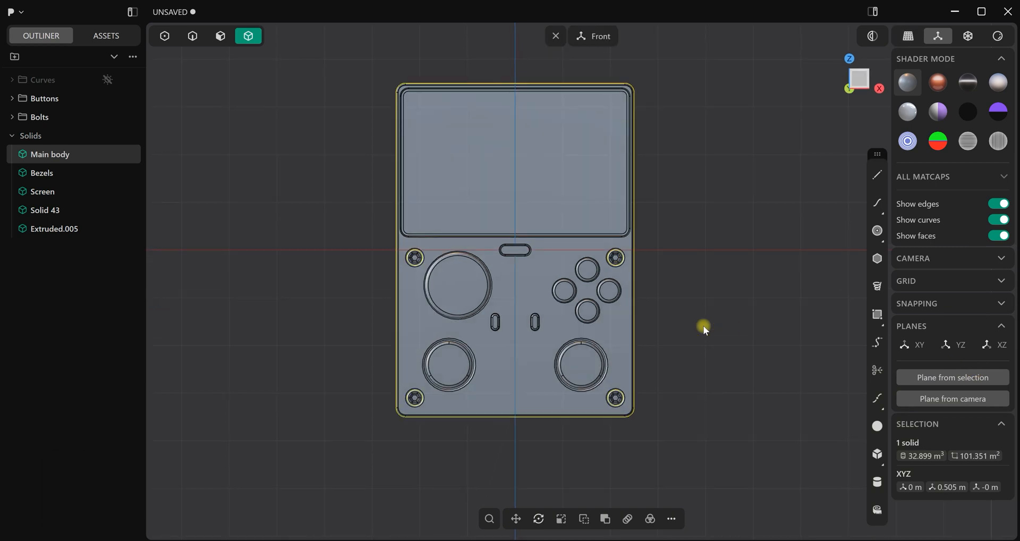
click(645, 293)
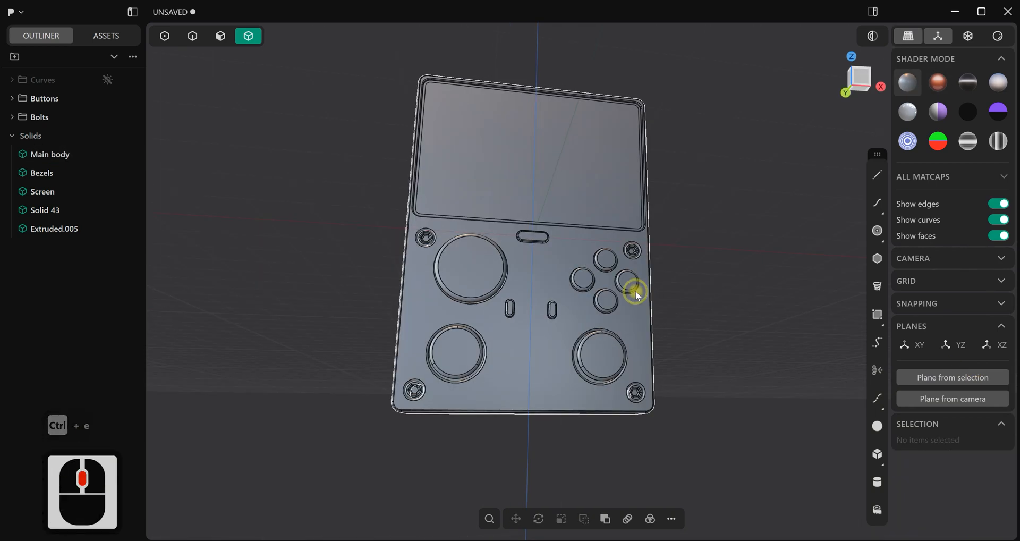
In the bottom view, draw a circle with a radius of about 0.113 m on the centreline of the console's bottom face
key(ctrl+7)
scroll(667, 317, up, 2)
scroll(667, 316, up, 8)
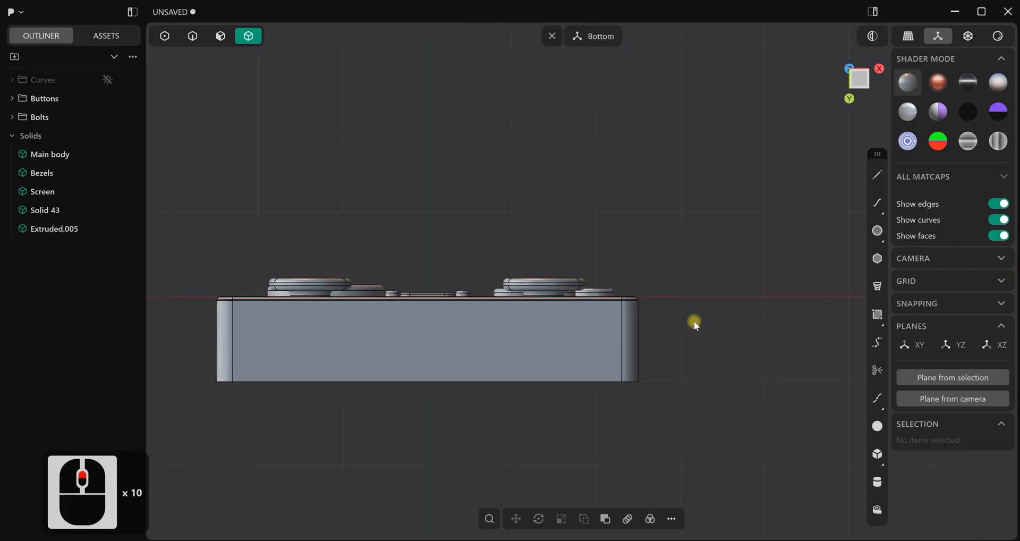
shift+middle_drag(694, 321, 781, 253)
click(872, 241)
scroll(499, 317, up, 2)
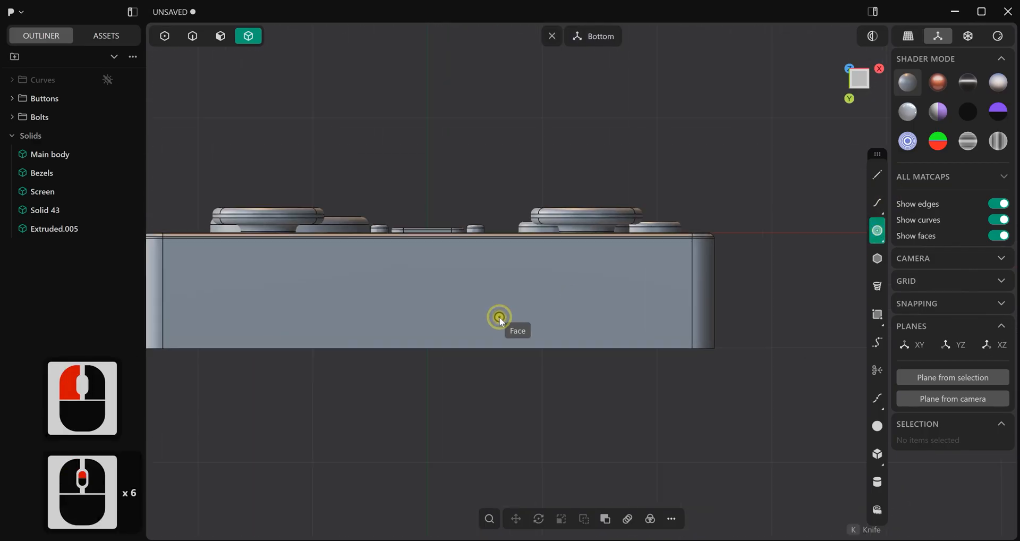
click(427, 294)
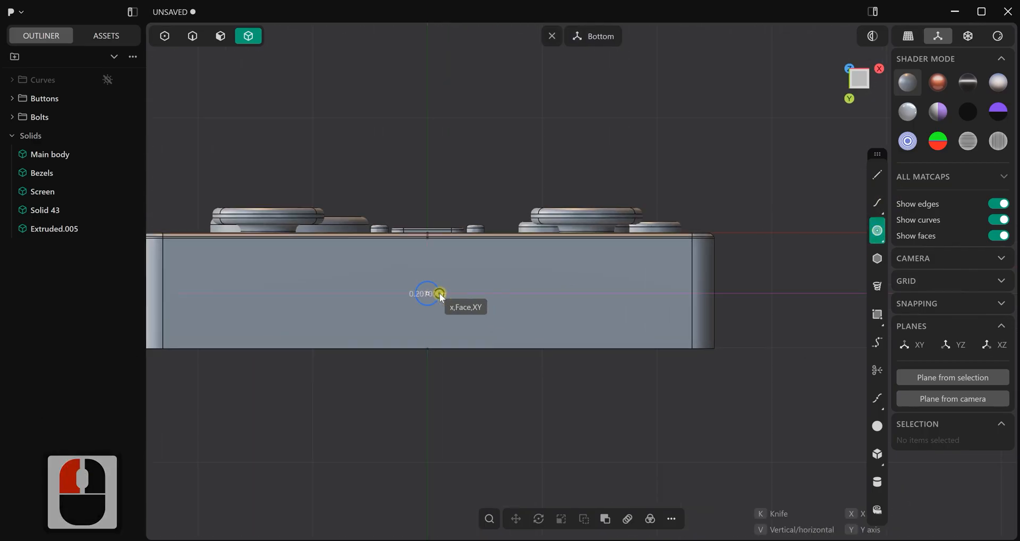
click(444, 295)
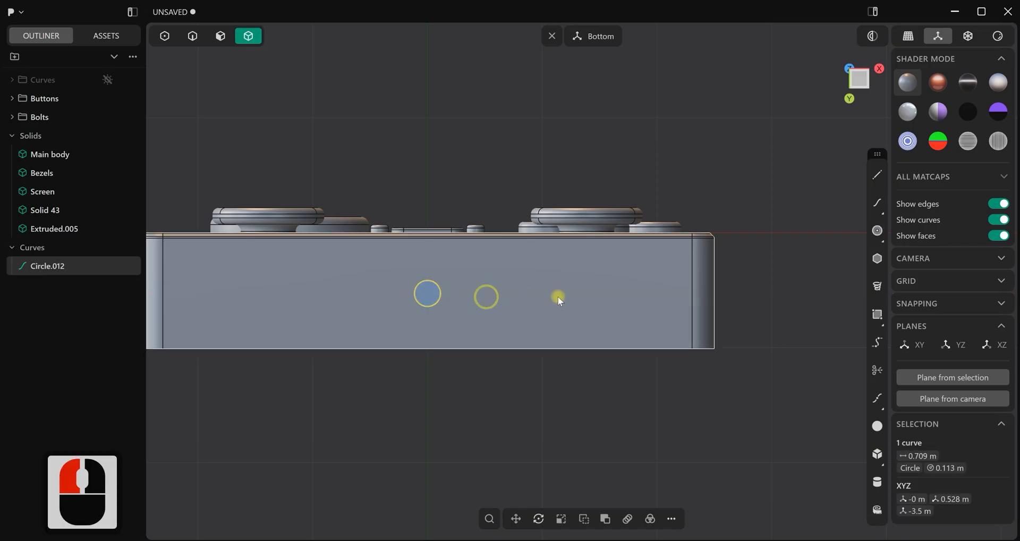
Move the circle on the bottom face 0.35 m along negative X, off the centreline
click(455, 293)
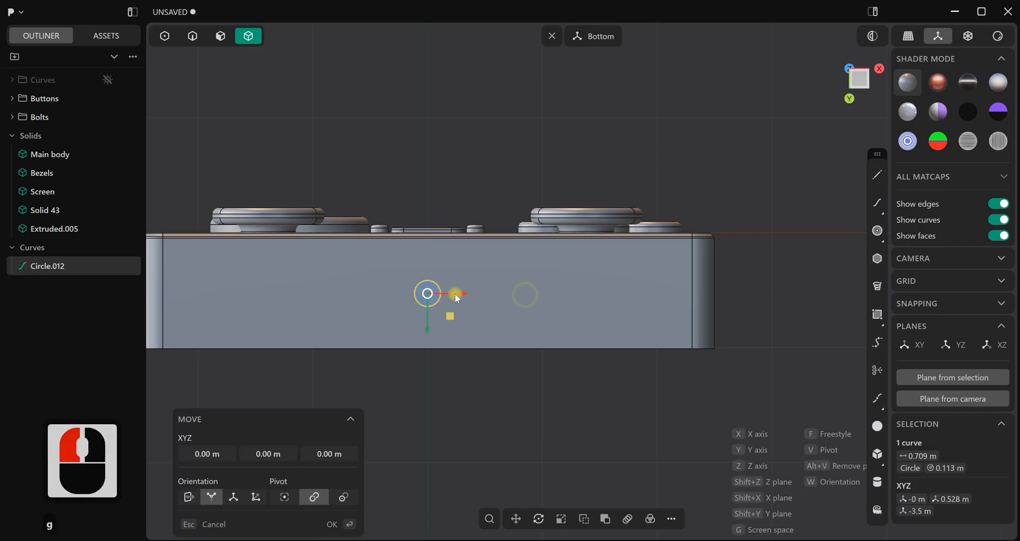
click(423, 292)
right_click(467, 222)
scroll(467, 276, down, 2)
shift+middle_drag(467, 276, 492, 290)
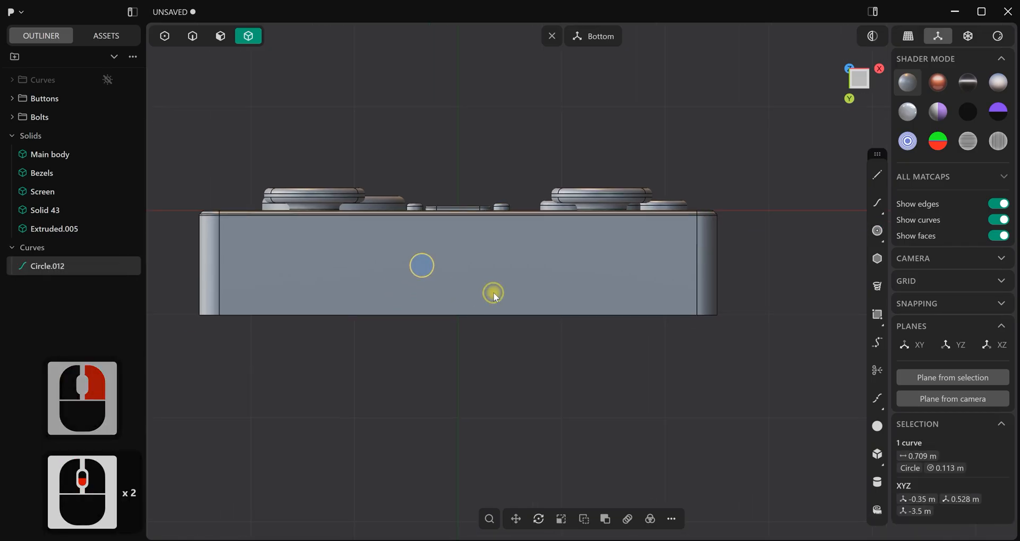
scroll(452, 285, up, 2)
scroll(451, 282, up, 2)
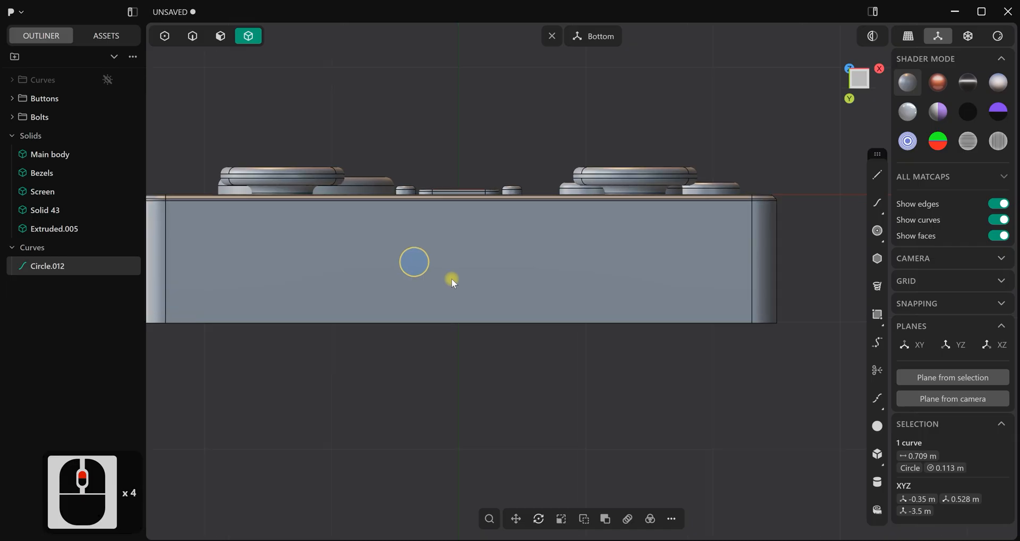
Scale the circle on the bottom face down to a radius of about 0.085 m
key(s)
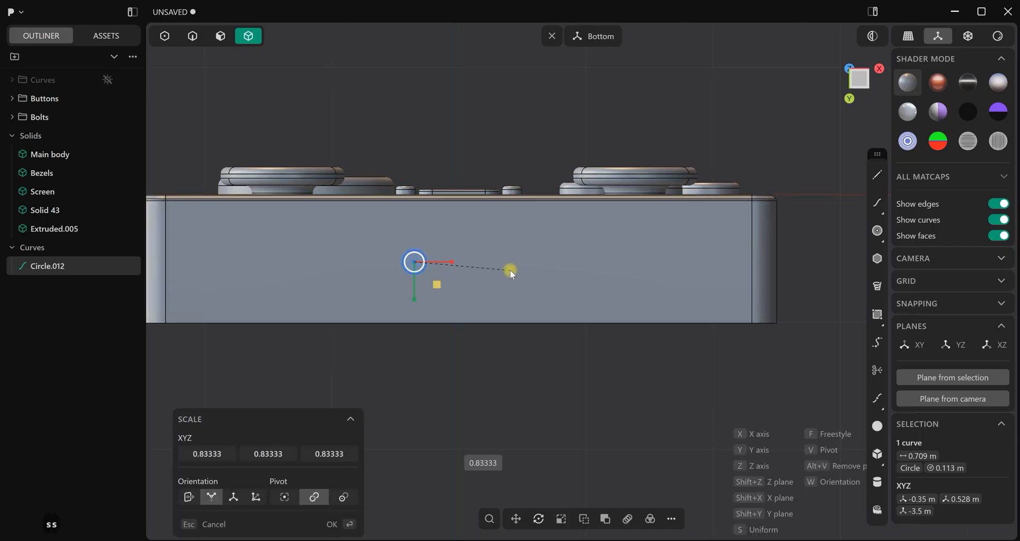
click(503, 269)
right_click(478, 253)
scroll(489, 271, down, 2)
scroll(444, 266, up, 5)
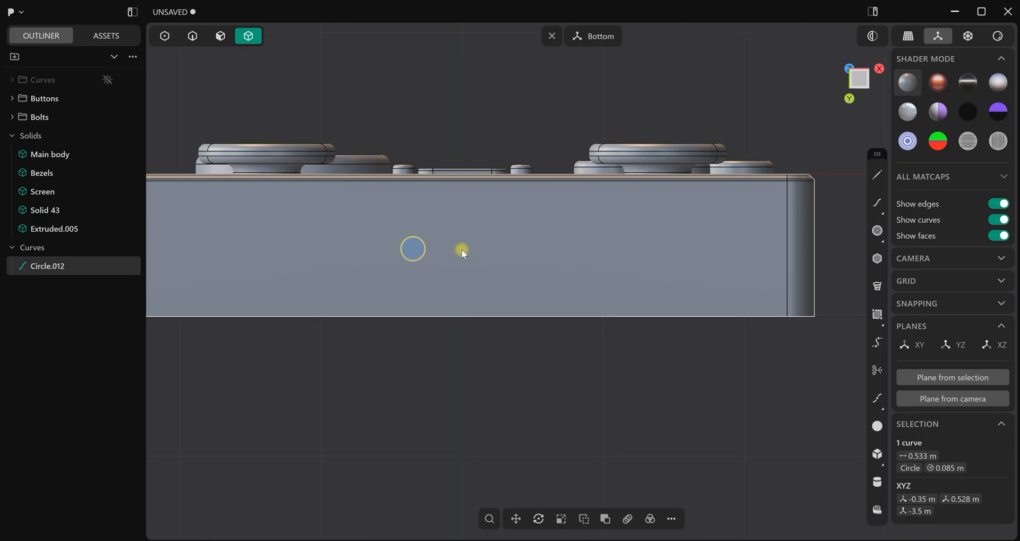
Duplicate the circle about 1.405 m along positive X on the bottom face
key(ctrl+d)
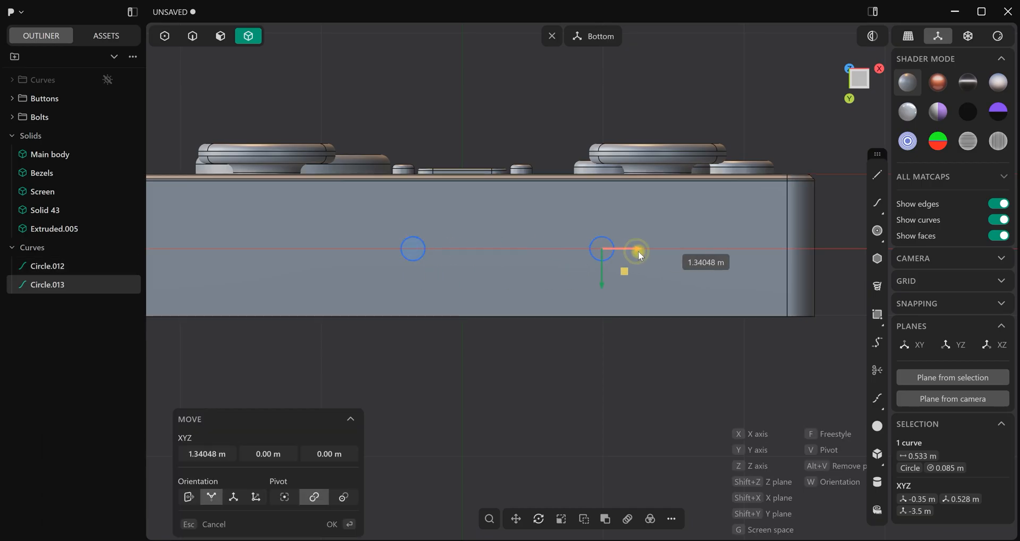
click(646, 251)
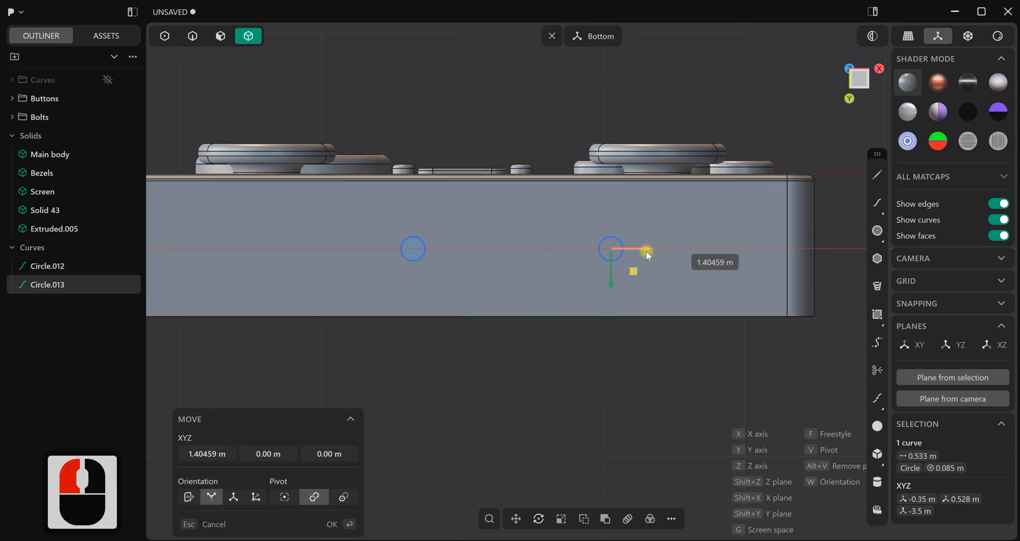
click(557, 359)
scroll(419, 254, up, 6)
Duplicate the original circle in place and mirror the copy across the console's X centre plane
click(58, 266)
key(ctrl+d)
key(x)
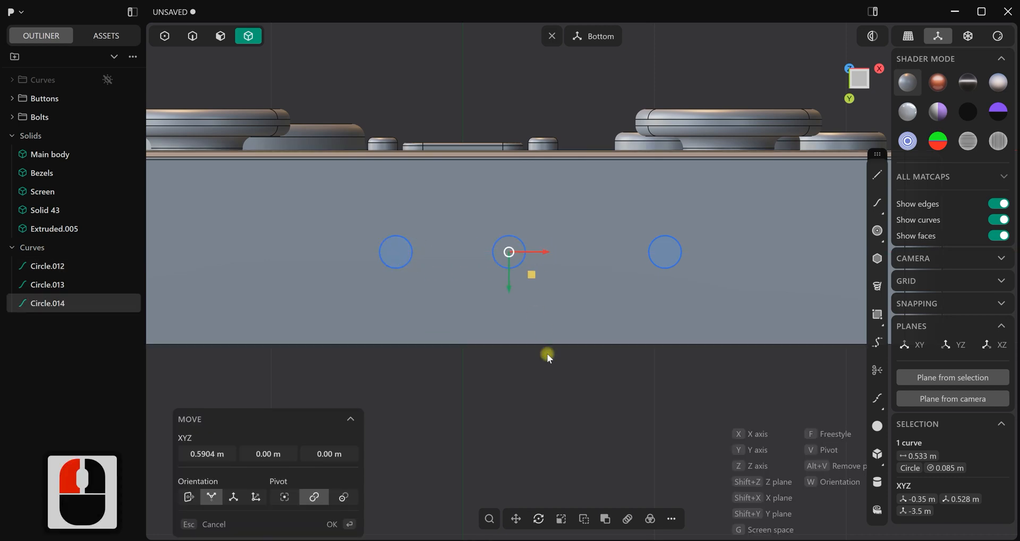
key(Escape)
key(alt+x)
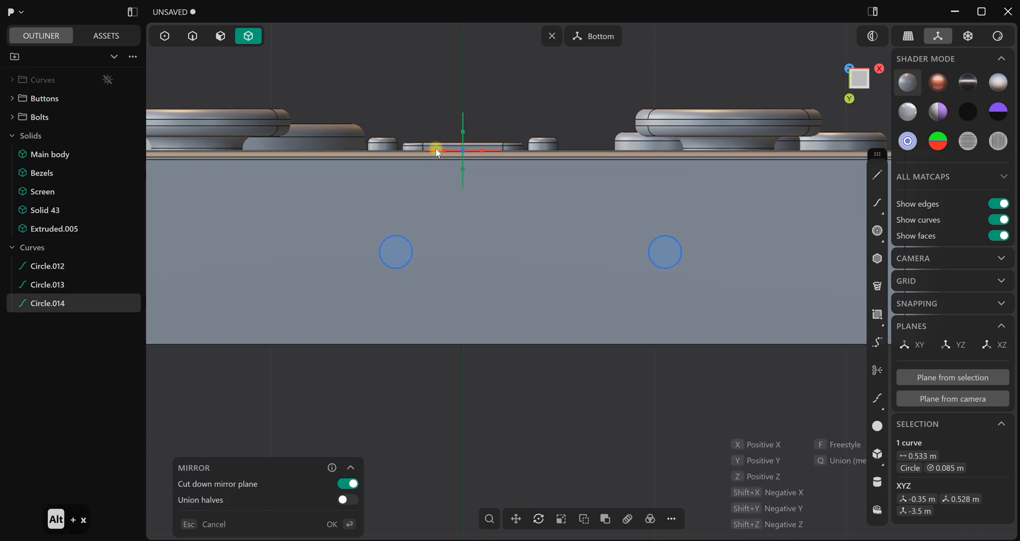
click(445, 153)
click(348, 524)
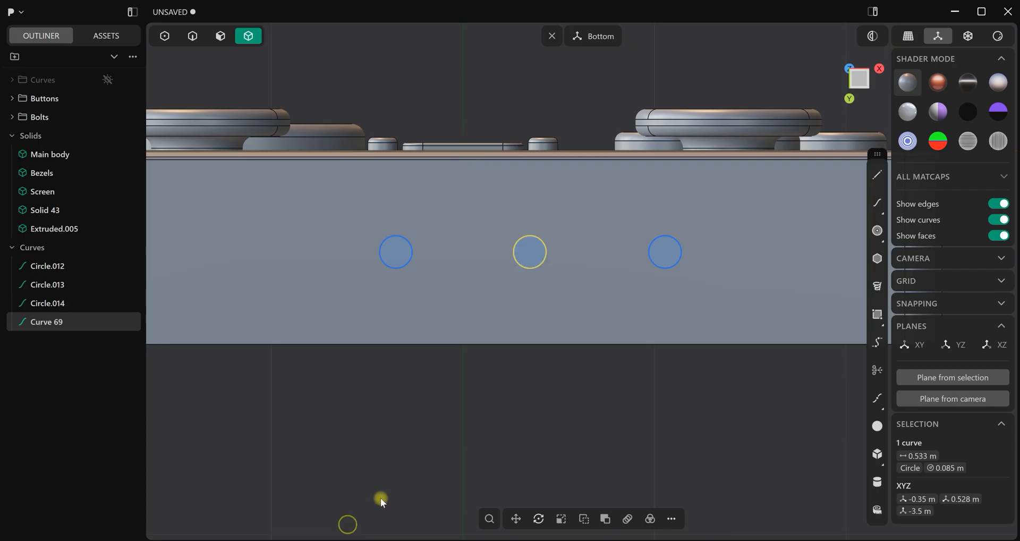
Delete the mirrored circle between the two outer circles on the bottom face
click(499, 421)
scroll(509, 412, down, 10)
scroll(447, 303, up, 6)
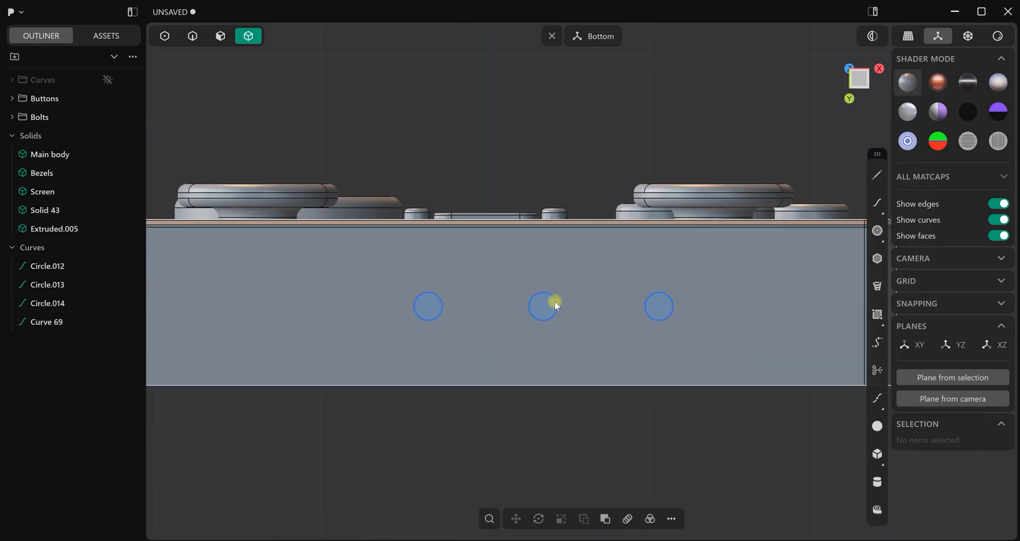
click(53, 322)
key(Delete)
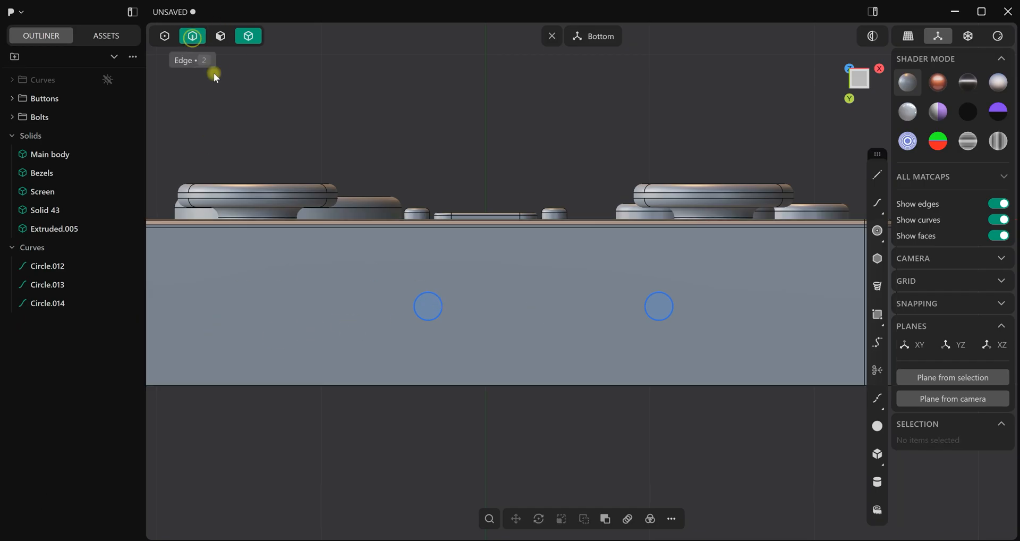
Move the original circle along X toward the centreline to about -0.181 m and delete the duplicate left at its old position
click(193, 44)
click(442, 305)
key(g)
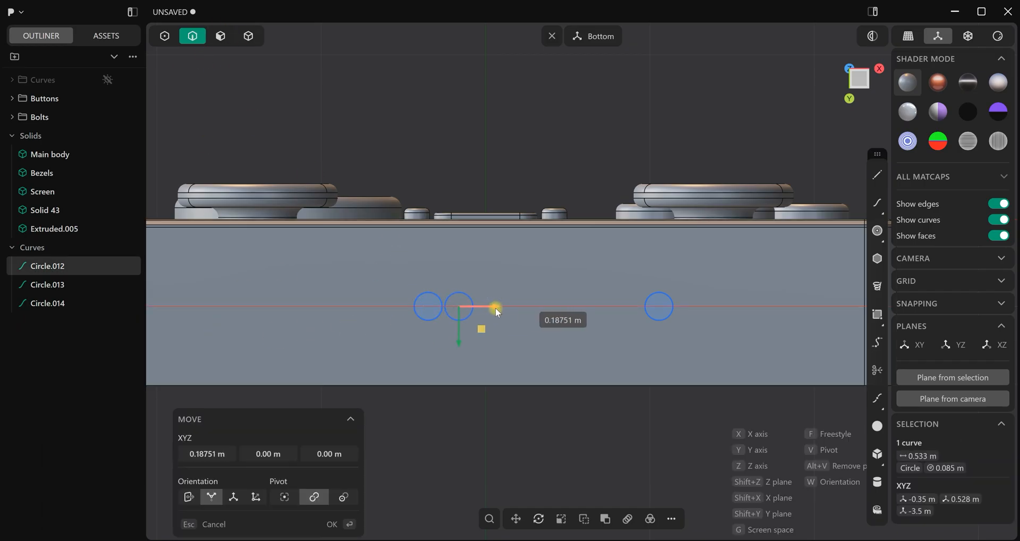
click(492, 308)
click(508, 311)
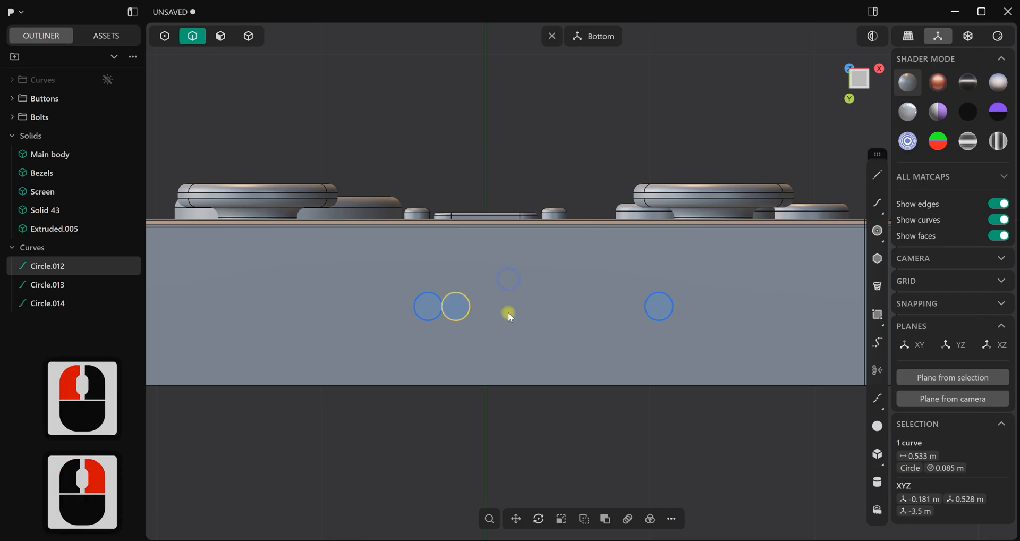
click(425, 322)
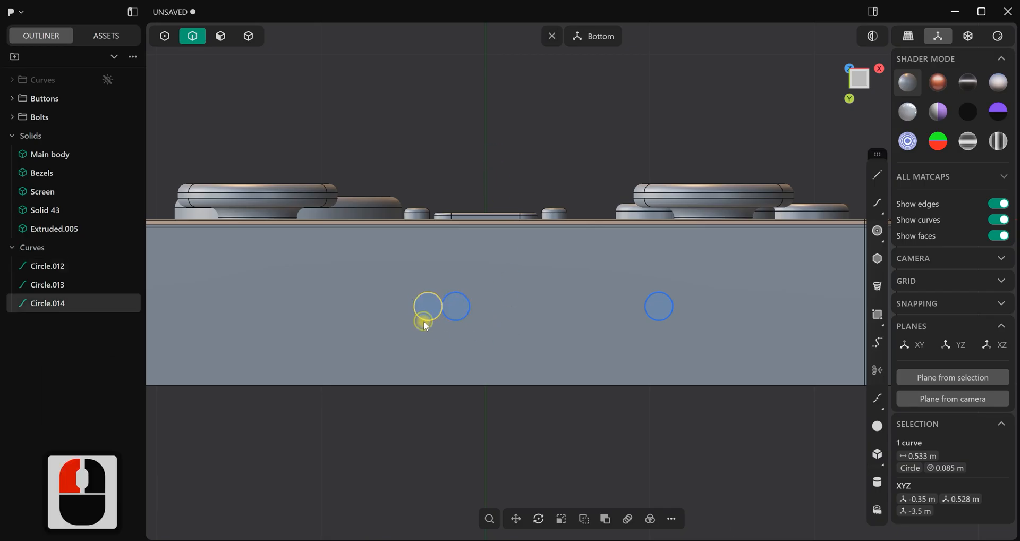
key(Delete)
Mirror the moved circle across the console's X centre plane to form the second end of a slot
click(448, 319)
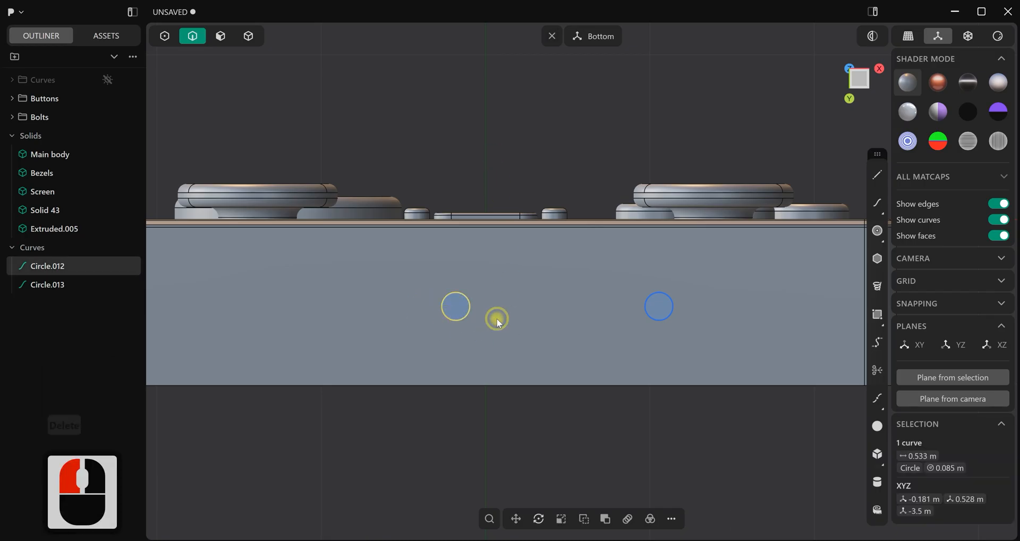
key(alt+x)
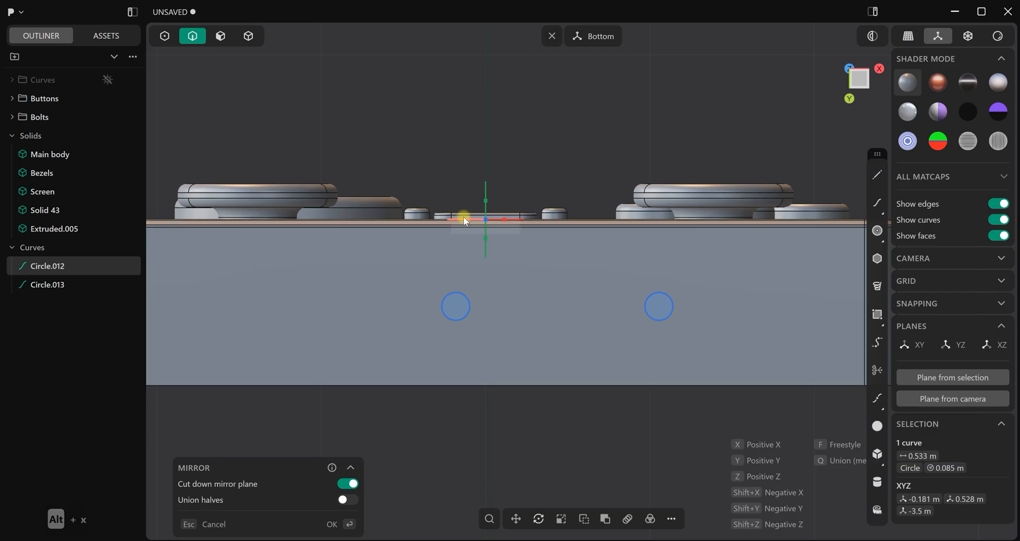
click(465, 220)
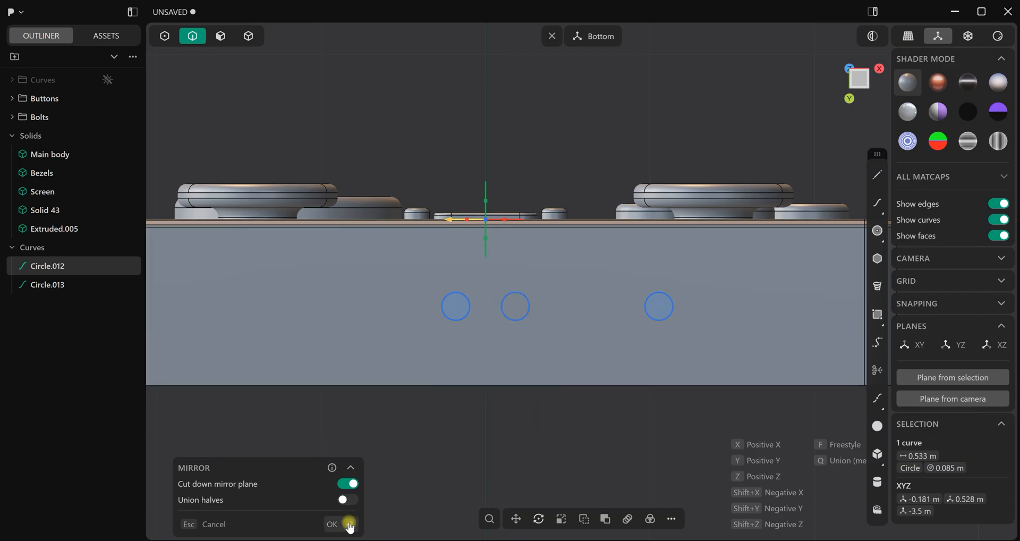
click(348, 523)
click(450, 474)
Draw a straight line joining the uppermost points of the two circles beside the centreline
scroll(620, 283, up, 8)
shift+middle_drag(790, 206, 815, 196)
click(878, 174)
scroll(651, 241, up, 3)
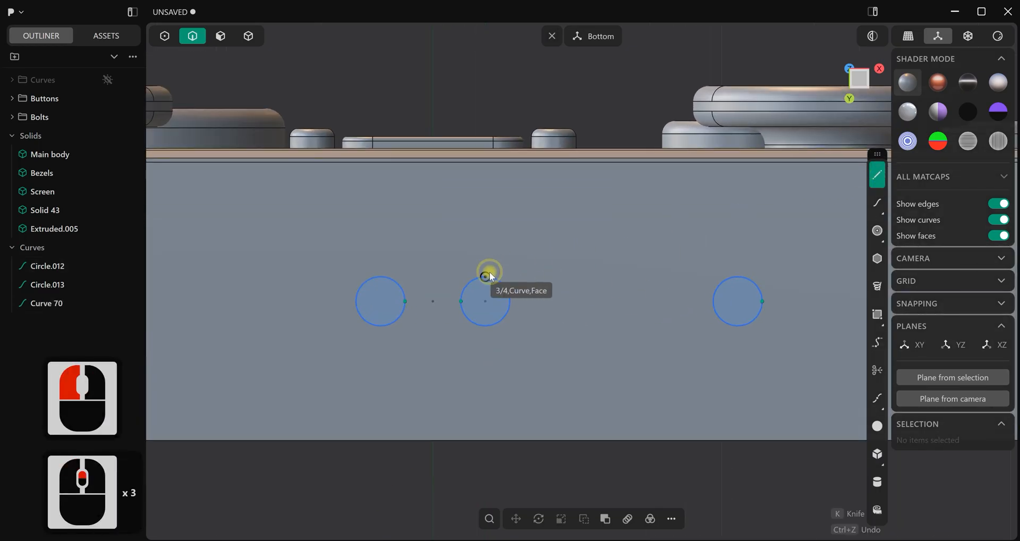
scroll(491, 277, up, 4)
click(485, 276)
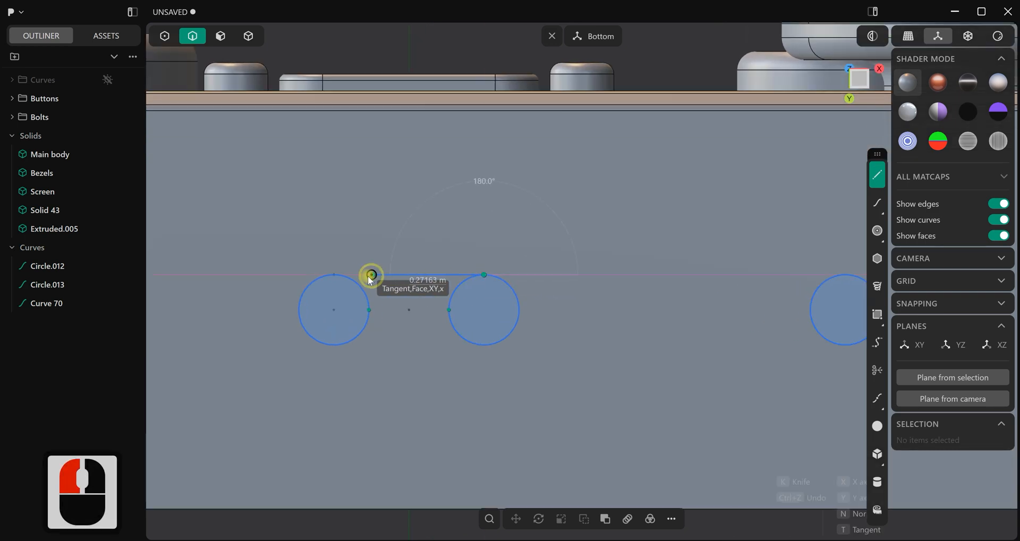
click(338, 276)
shift+middle_drag(630, 345, 838, 229)
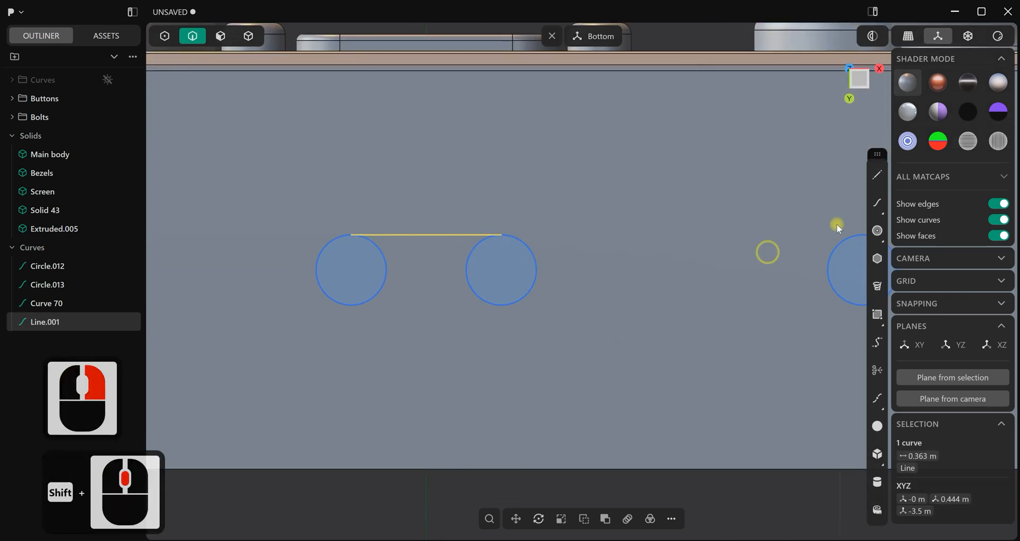
Draw a straight line joining the lowest points of the two circles beside the centreline
click(878, 177)
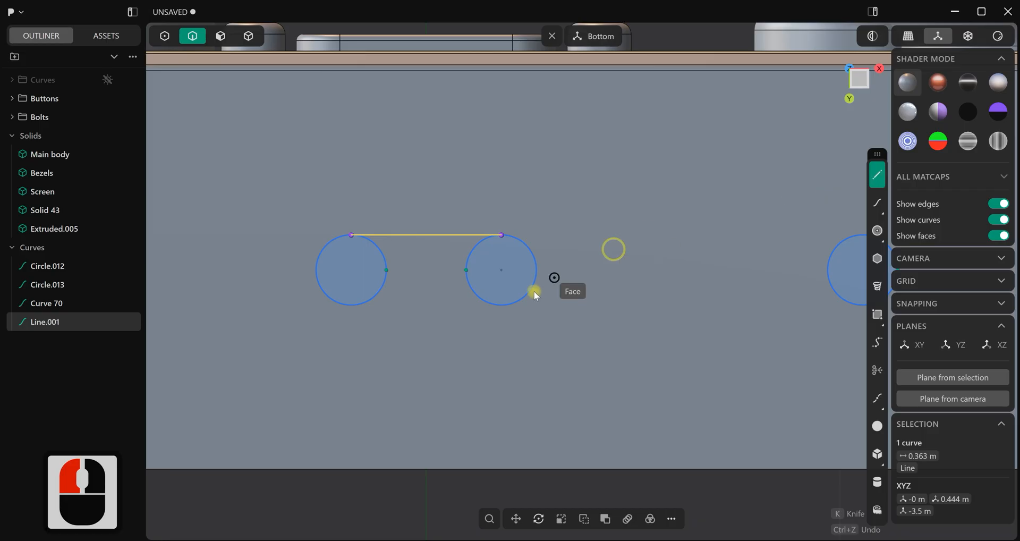
click(506, 310)
click(353, 306)
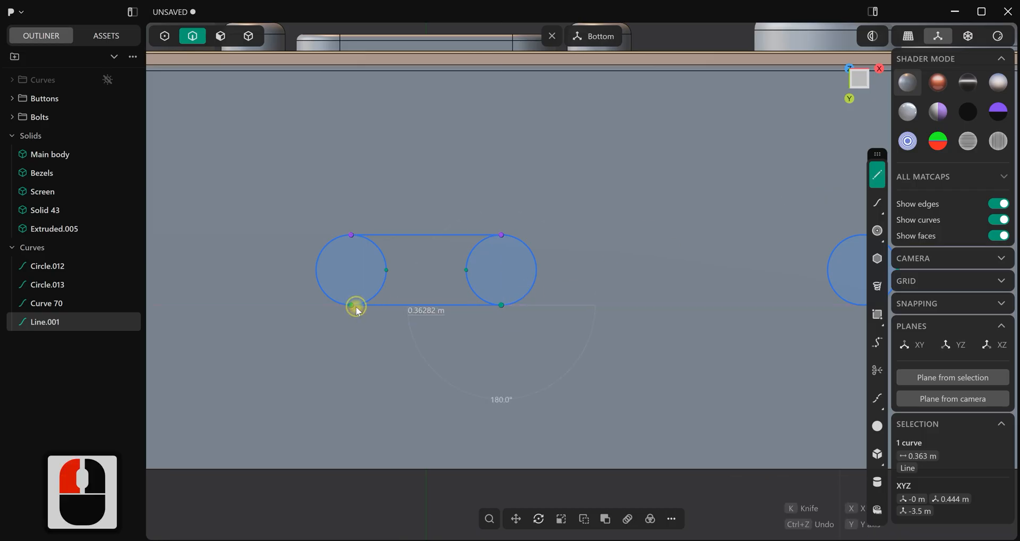
right_click(547, 353)
click(552, 363)
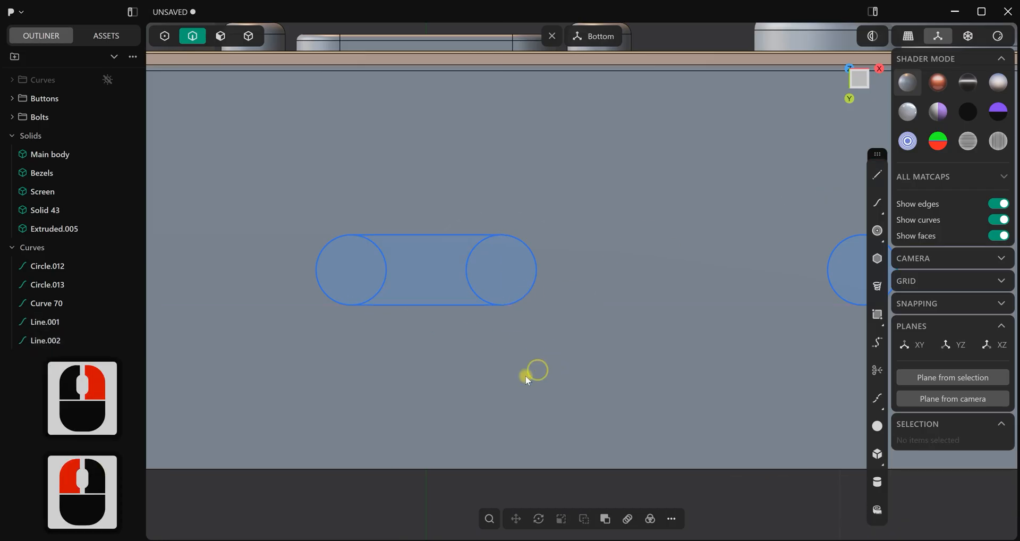
Trim away the inner arcs of both circles to leave a single rounded slot outline
key(t)
click(475, 293)
click(391, 287)
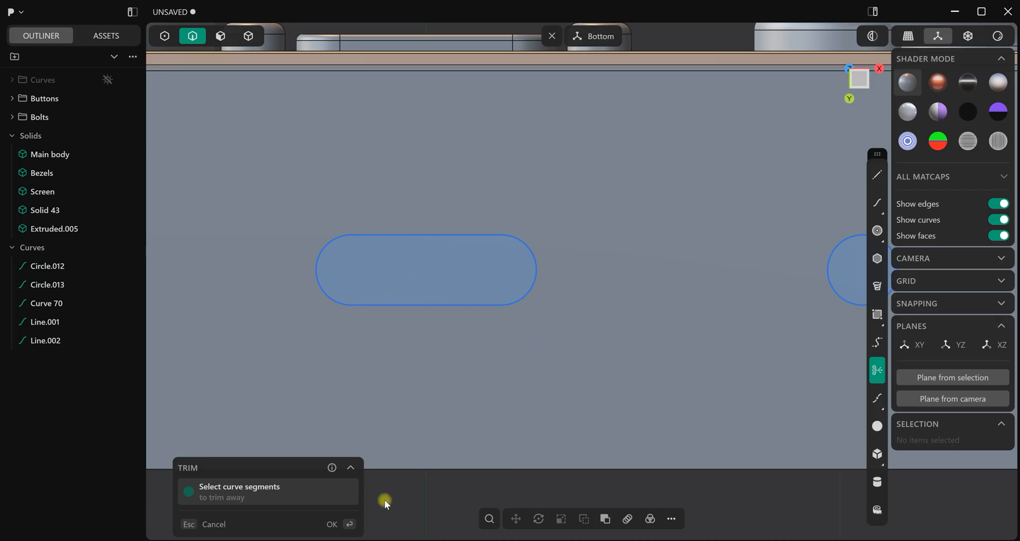
click(337, 525)
Join the slot's two arcs and two lines into one closed curve
scroll(551, 333, down, 3)
drag(529, 205, 340, 336)
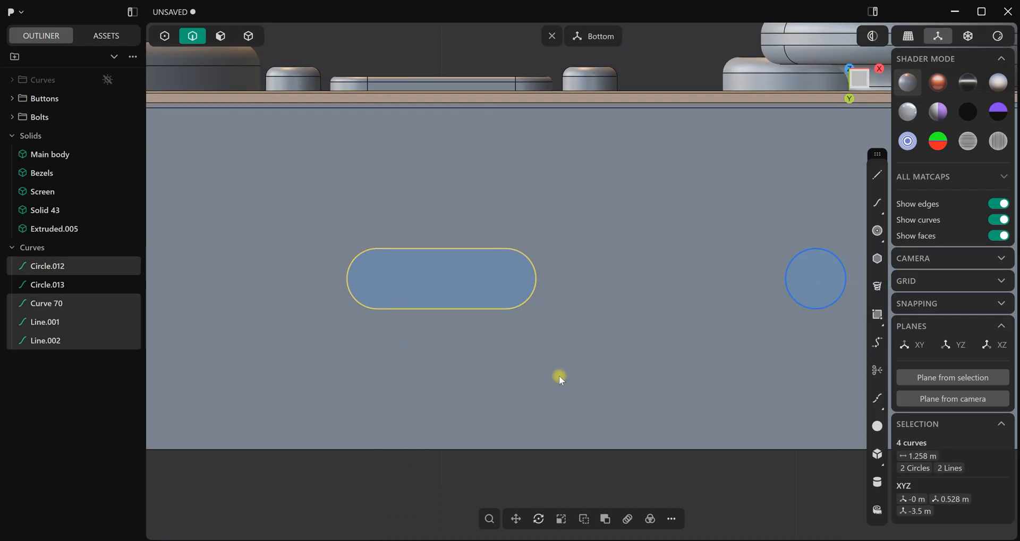
key(j)
scroll(526, 360, down, 11)
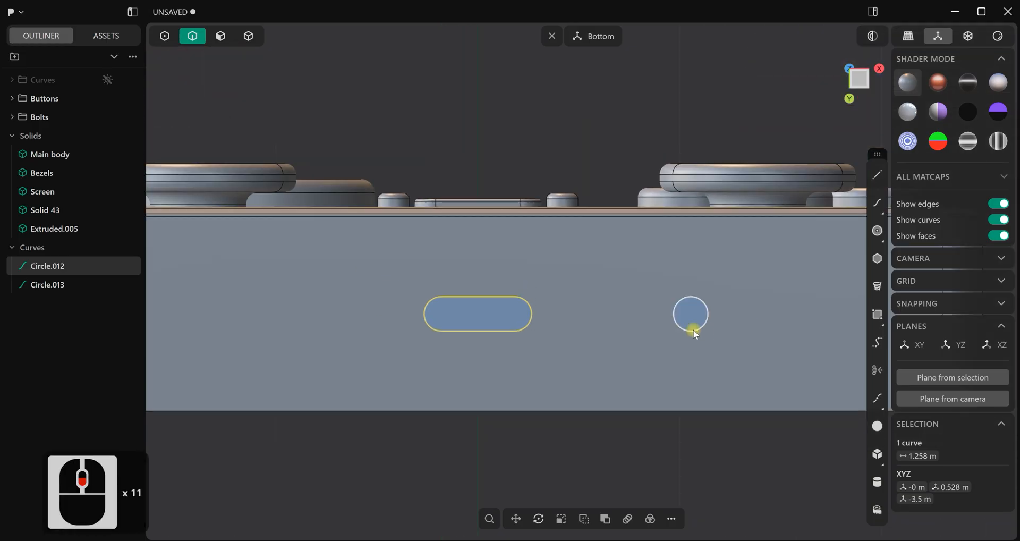
Imprint the slot outline and the separate circle onto the bottom face of the Main body
click(684, 331)
shift+click(528, 329)
scroll(560, 347, down, 4)
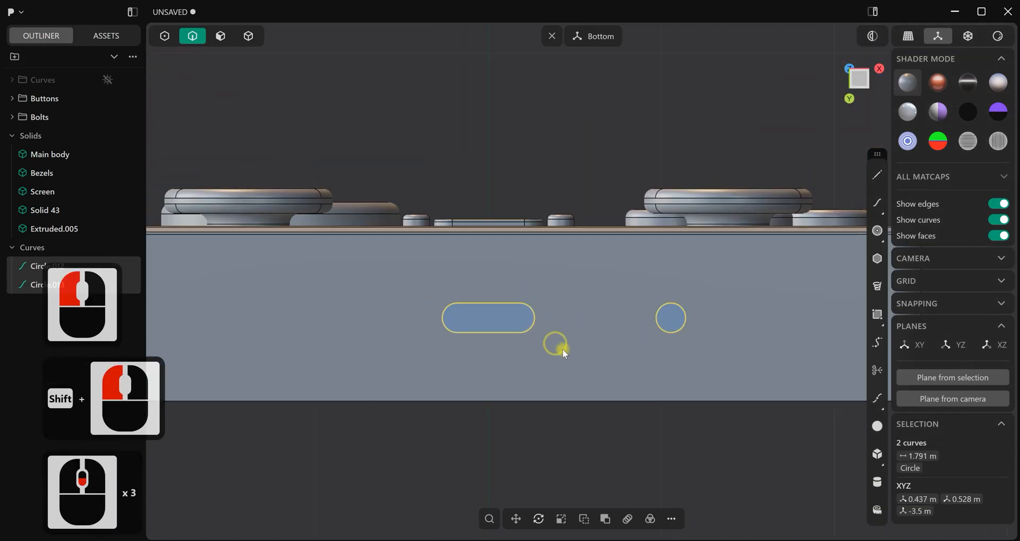
shift+middle_drag(618, 348, 615, 346)
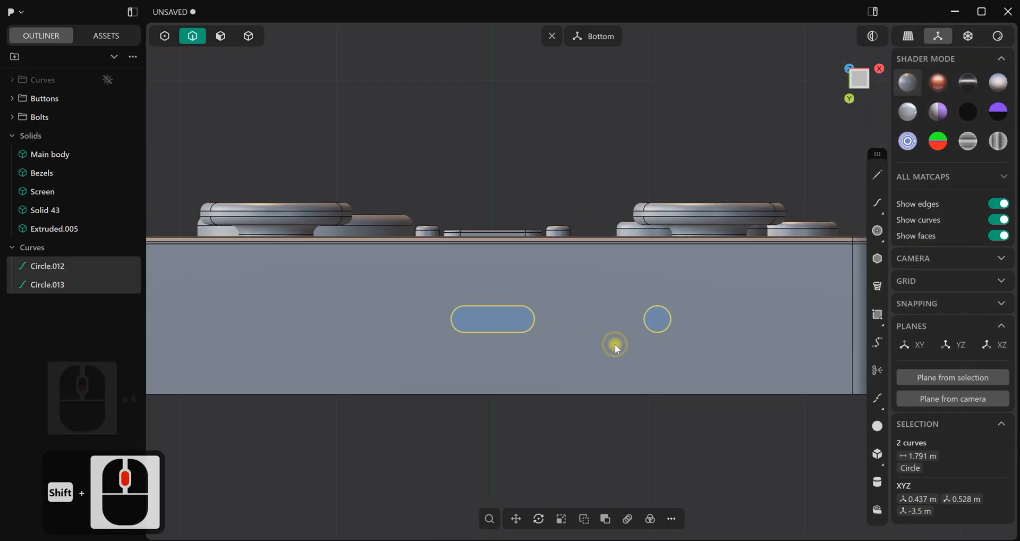
key(i)
click(615, 345)
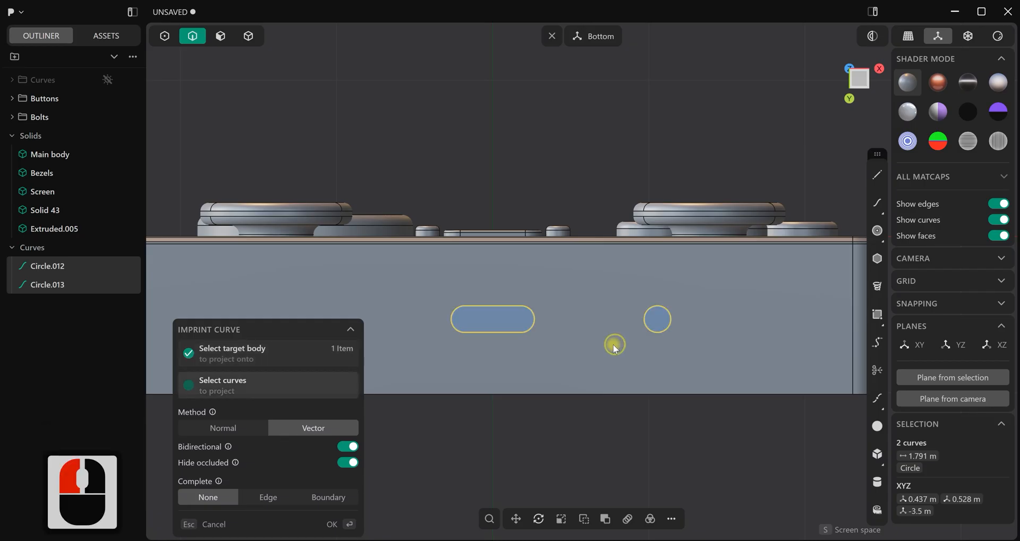
click(362, 527)
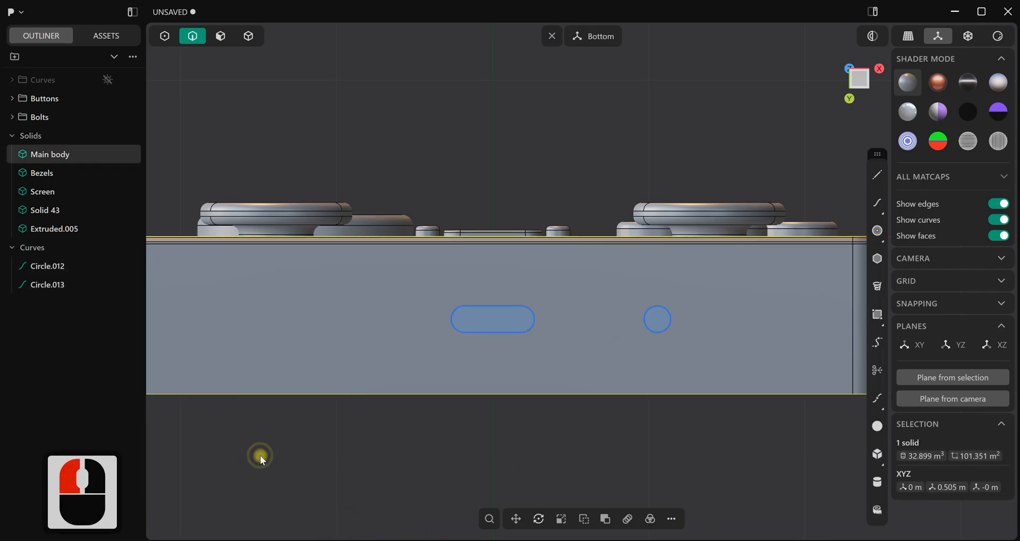
click(262, 460)
Put the slot and circle curves, Circle.012 and Circle.013, into the hidden Curves group
click(40, 266)
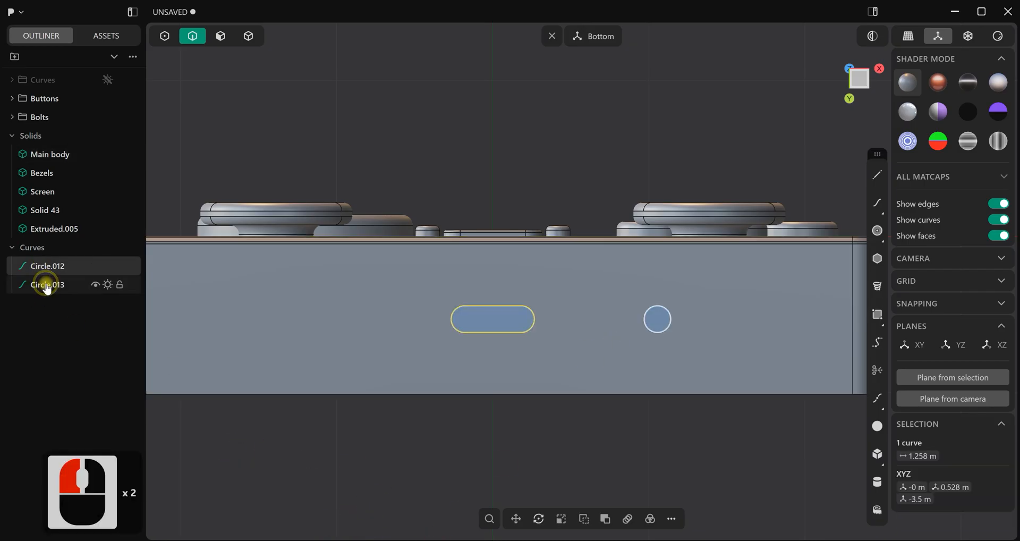
shift+click(47, 286)
drag(62, 268, 45, 85)
click(559, 404)
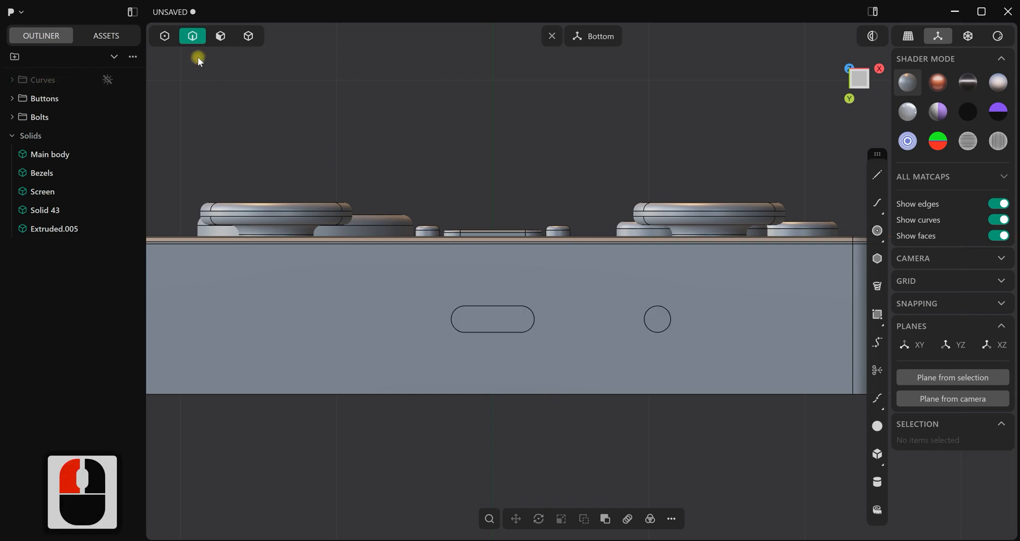
Offset the imprinted slot and round faces inward to recess both ports into the console's bottom face
click(221, 36)
middle_drag(392, 259, 476, 345)
click(486, 322)
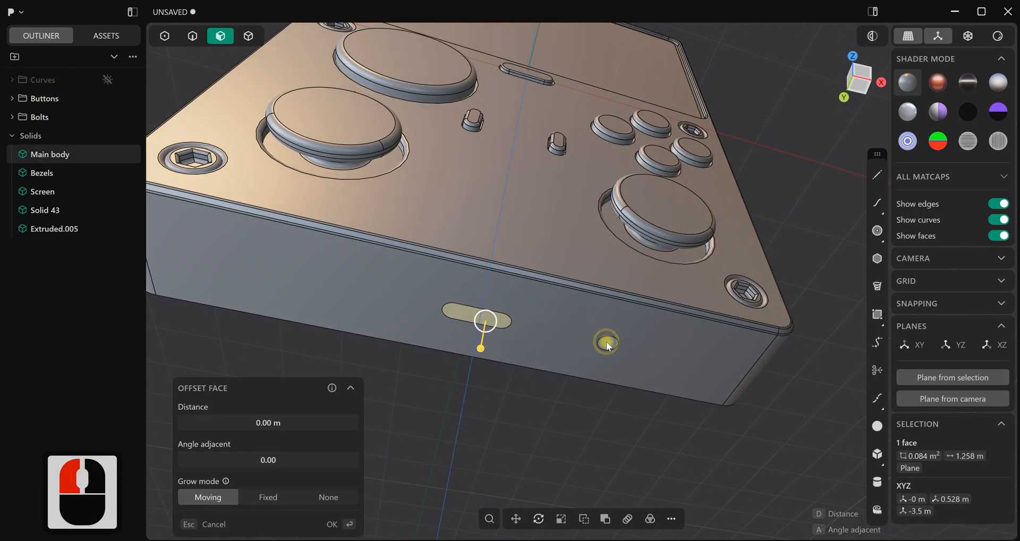
shift+click(607, 344)
scroll(611, 356, up, 10)
drag(605, 359, 606, 329)
right_click(503, 431)
click(499, 426)
Chamfer the outer rim edge of the slot port on the Main body's bottom face
scroll(497, 424, down, 3)
middle_drag(424, 326, 394, 285)
scroll(394, 285, up, 3)
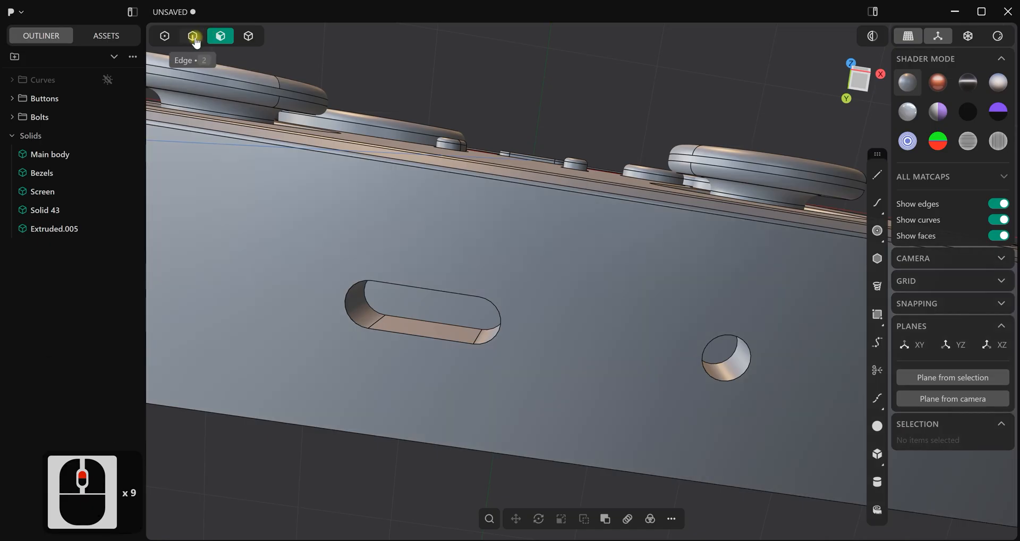
click(192, 36)
scroll(412, 321, up, 4)
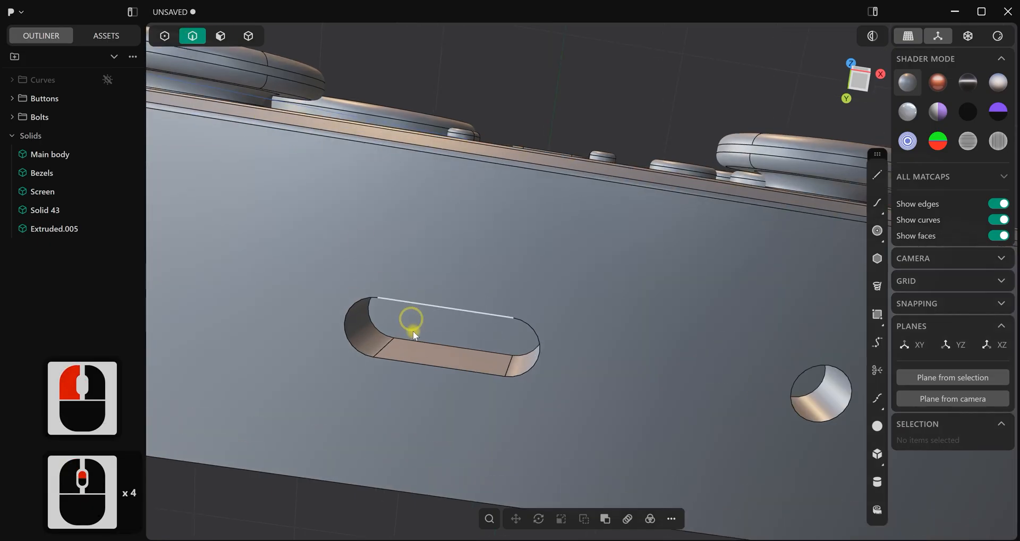
click(424, 366)
drag(422, 363, 425, 370)
right_click(576, 99)
click(576, 99)
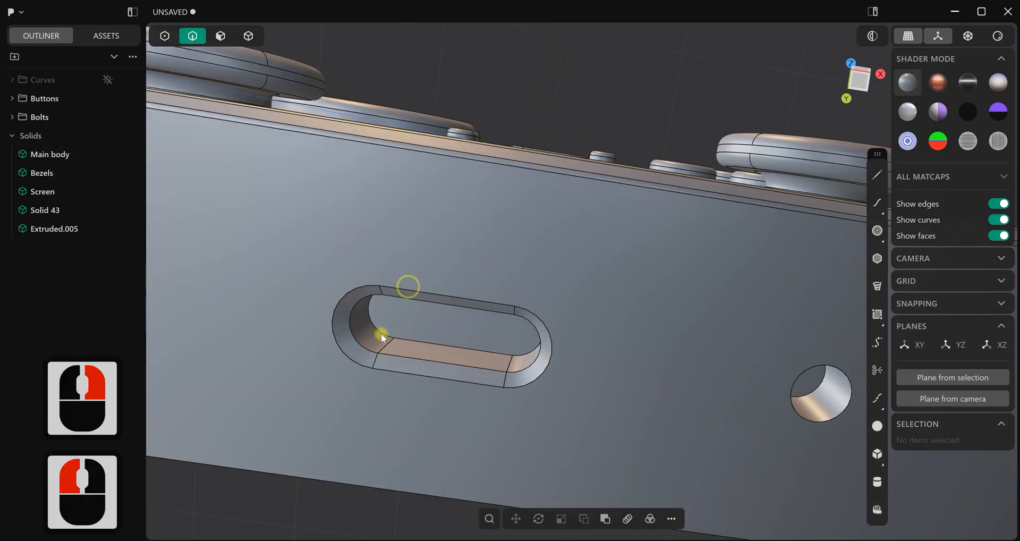
Fillet the two edge loops bordering the slot port's chamfer with a radius of about 0.008 m
click(412, 359)
shift+click(420, 373)
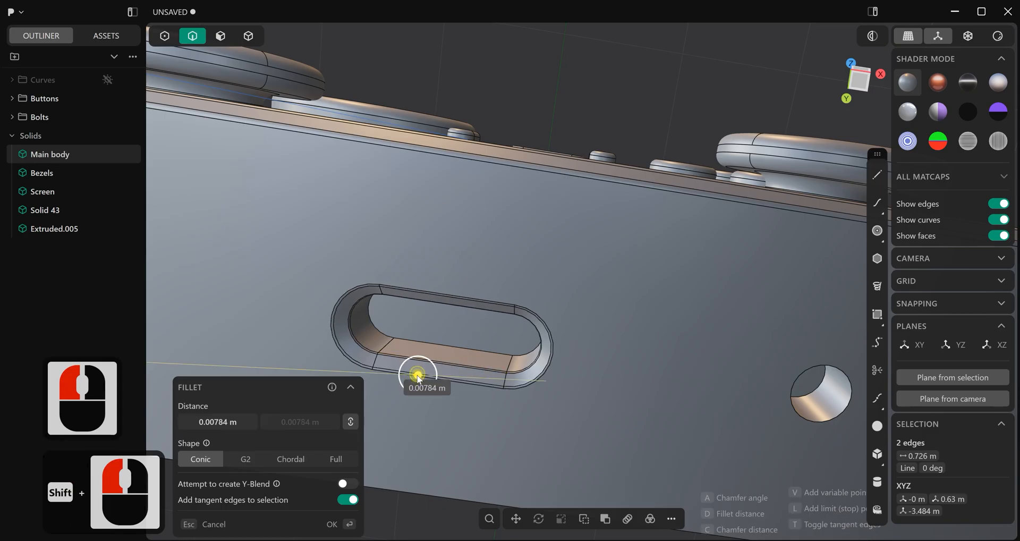
drag(419, 379, 419, 375)
right_click(610, 401)
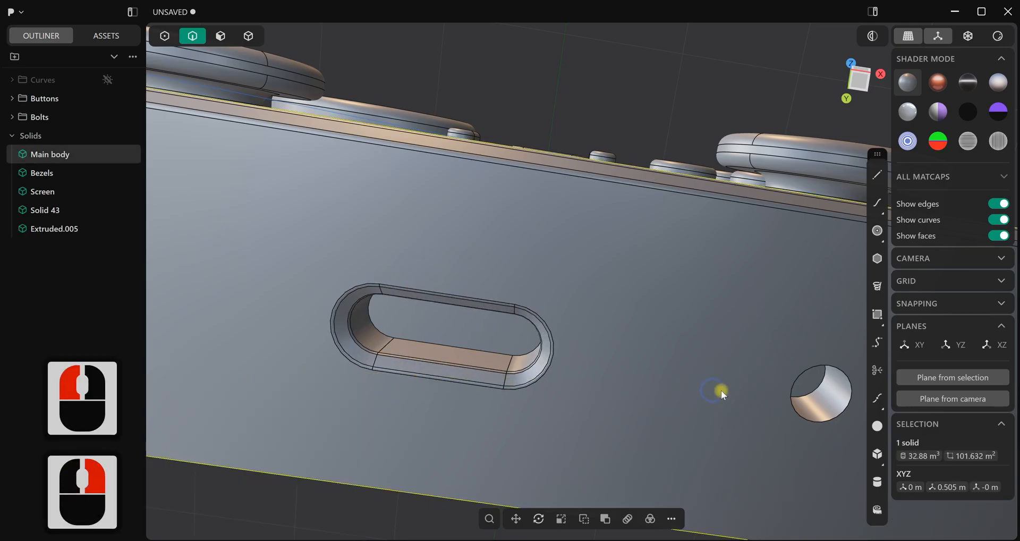
Chamfer the outer rim edge of the round jack beside the slot port
shift+middle_drag(720, 390, 654, 364)
click(657, 392)
mouse_move(658, 389)
mouse_down()
mouse_move(632, 384)
mouse_move(662, 398)
mouse_up()
right_click(653, 389)
Fillet the two circular edges bordering the round jack's chamfer with a distance of about 0.0105 m
scroll(653, 389, up, 3)
click(654, 388)
shift+click(658, 398)
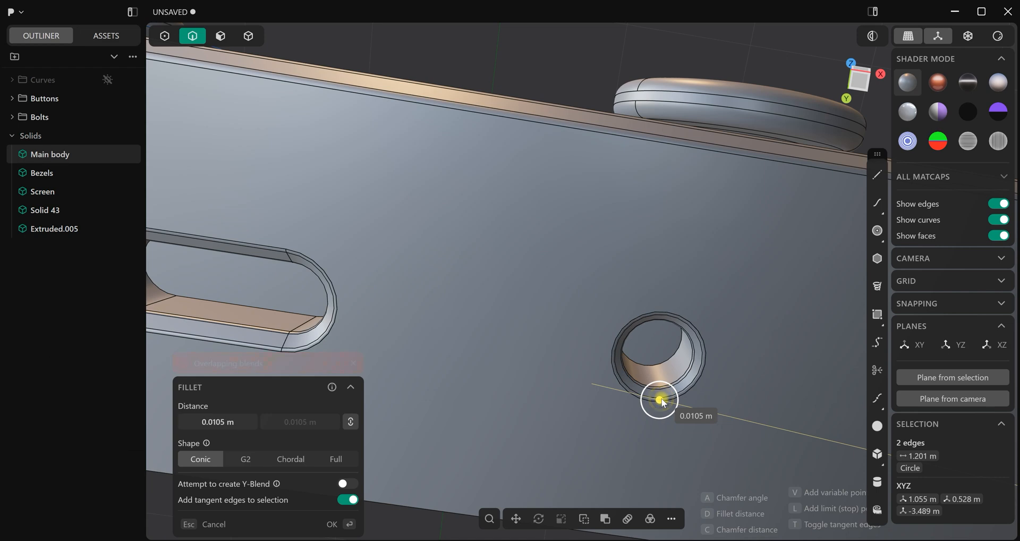
right_click(656, 353)
Fillet the inner floor edges of the round jack and the slot port
click(655, 364)
drag(654, 363, 662, 361)
right_click(539, 351)
scroll(527, 341, down, 9)
shift+middle_drag(534, 338, 630, 341)
mouse_move(588, 339)
middle_down()
mouse_move(586, 318)
mouse_move(581, 339)
middle_up()
drag(403, 304, 404, 303)
right_click(635, 393)
click(559, 376)
scroll(583, 391, down, 4)
In the Top view, draw a line about 2.88 m long along the X axis from the center of the console's end face
key(ctrl+e)
middle_drag(592, 365, 693, 241)
scroll(512, 280, down, 16)
scroll(507, 267, down, 16)
key(1)
click(880, 176)
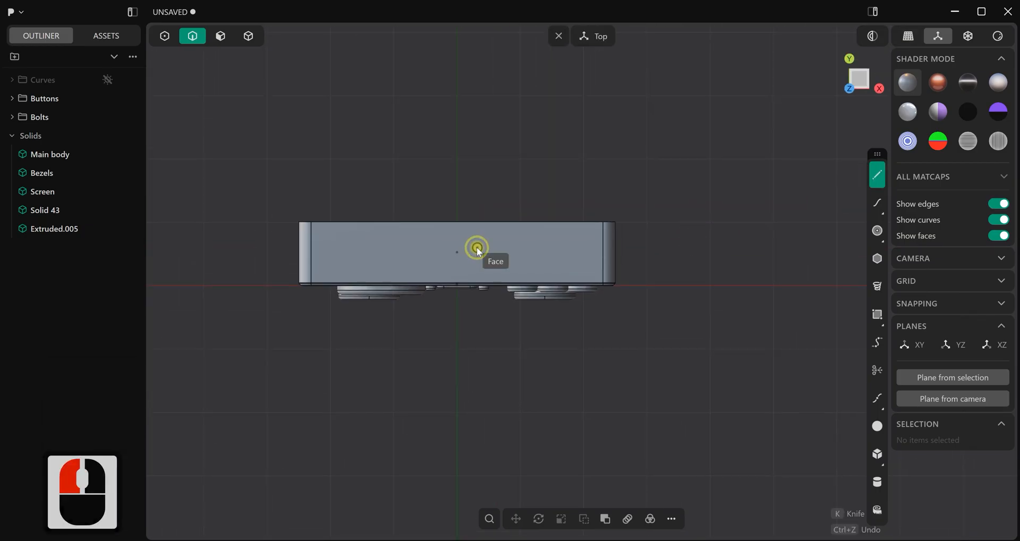
click(458, 252)
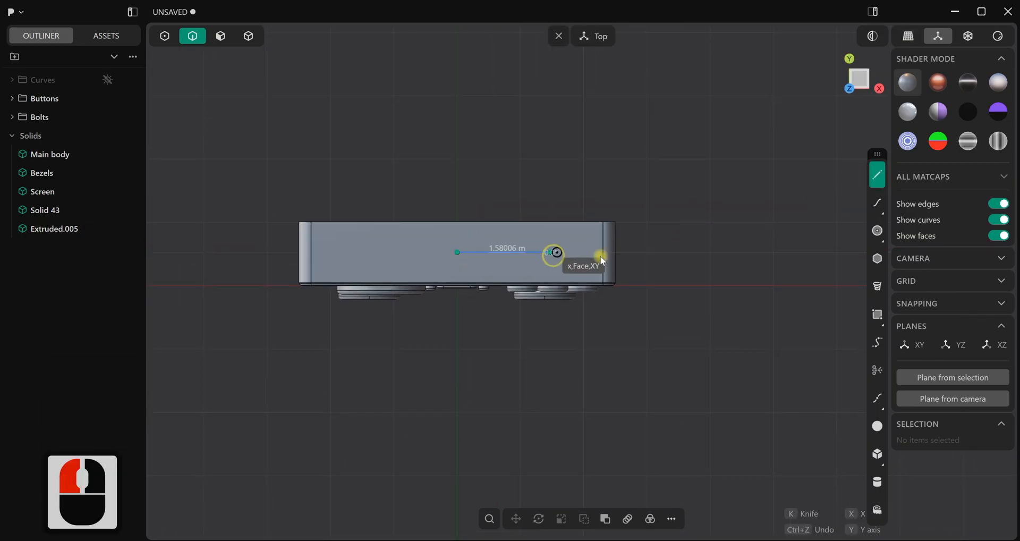
click(640, 256)
right_click(637, 277)
In the Right view with X-ray on, start a straight line from the center of the body's upper end down along its side face
middle_drag(635, 295, 553, 241)
key(KP_3)
shift+middle_drag(772, 203, 685, 226)
click(878, 175)
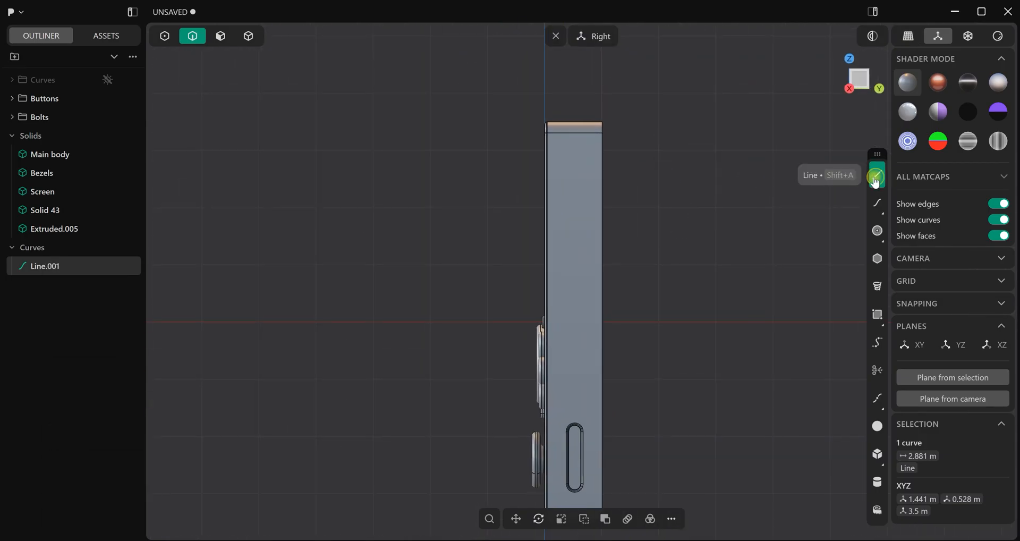
scroll(595, 140, up, 2)
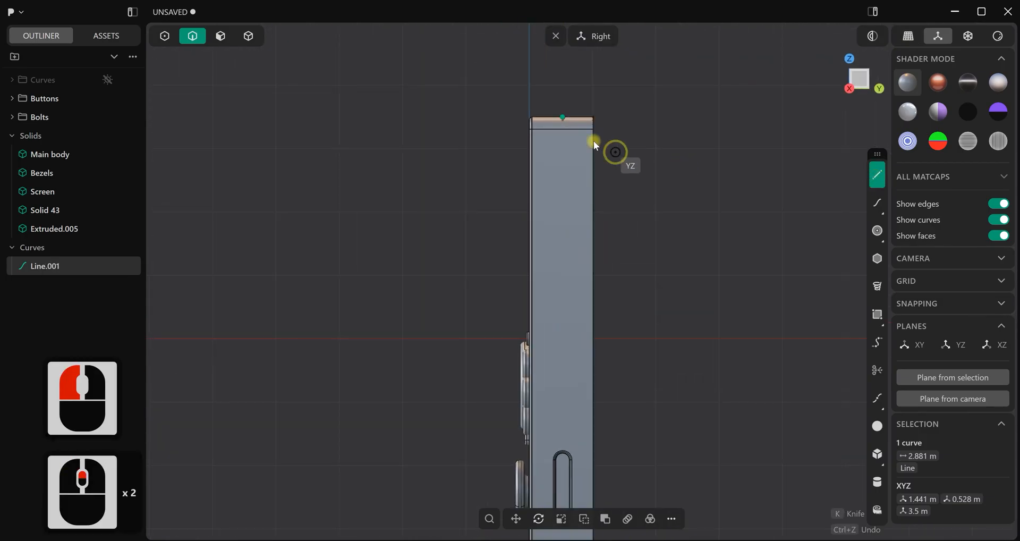
scroll(564, 113, up, 6)
click(564, 113)
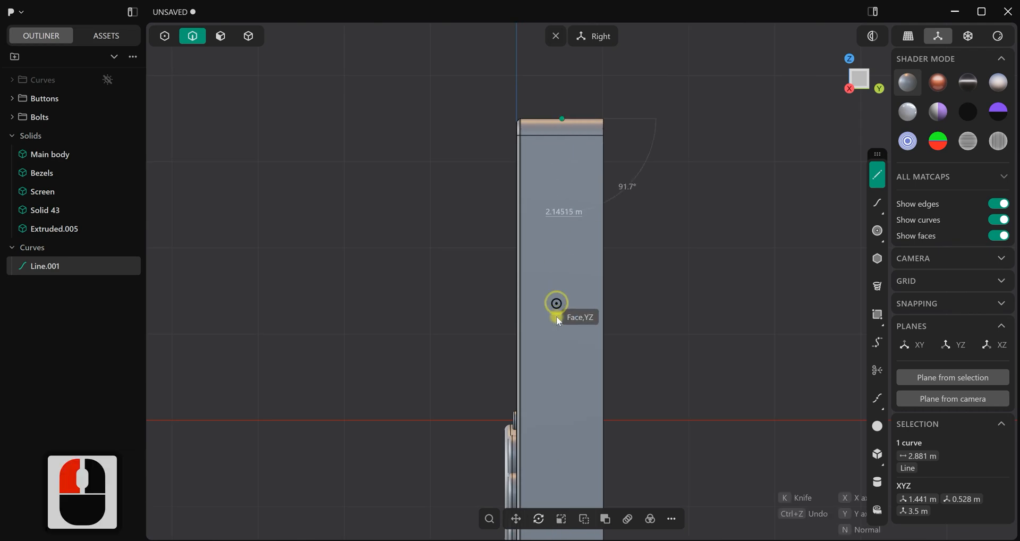
scroll(558, 324, down, 5)
shift+middle_drag(561, 344, 538, 242)
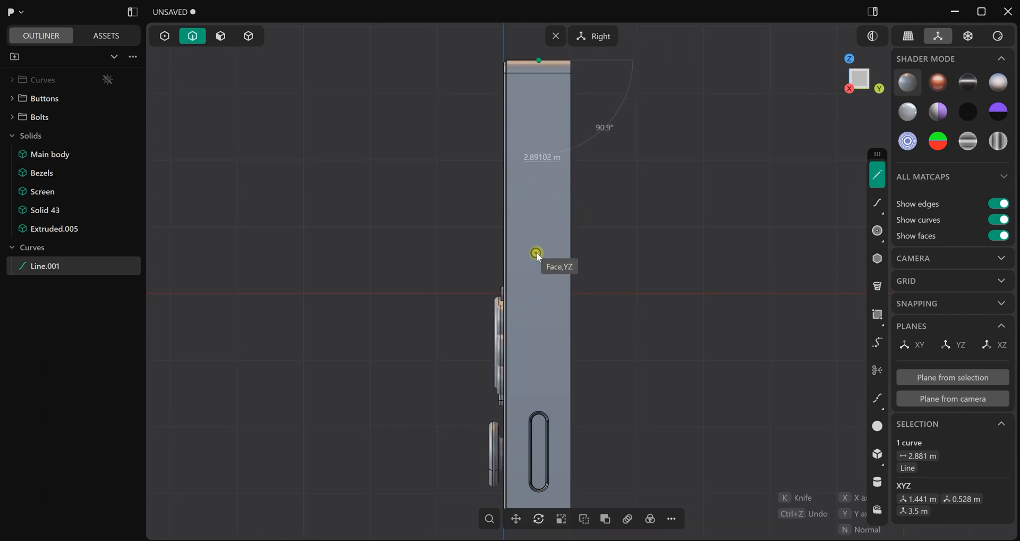
shift+middle_click(538, 257)
key(alt+z)
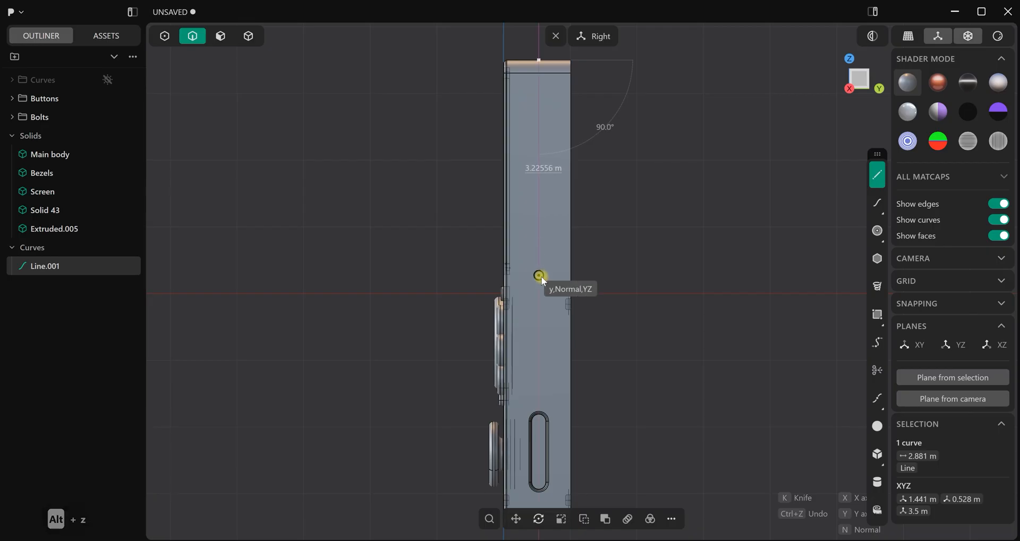
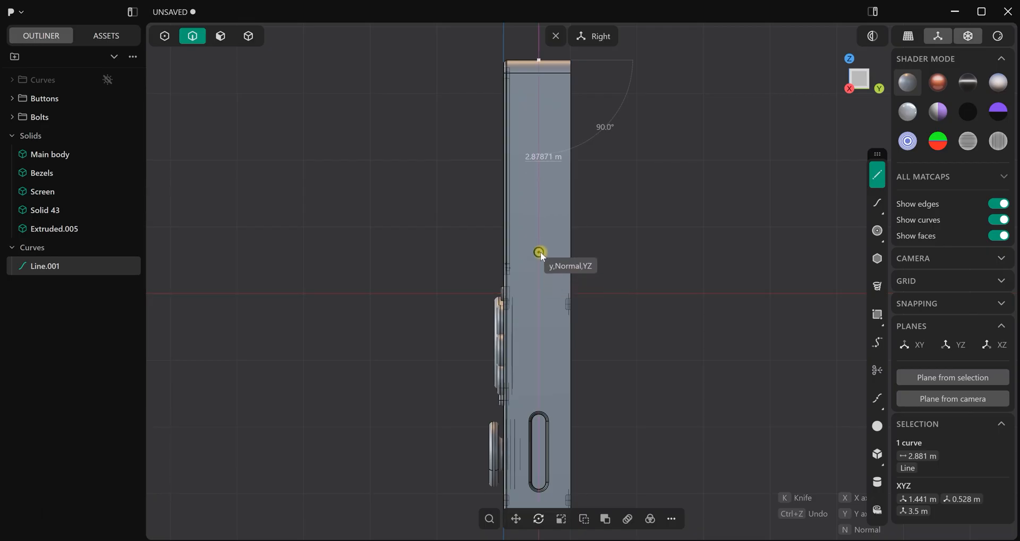
Complete the polyline with a vertical segment about 2.88 m long and a diagonal segment running out past the console's back face
click(541, 252)
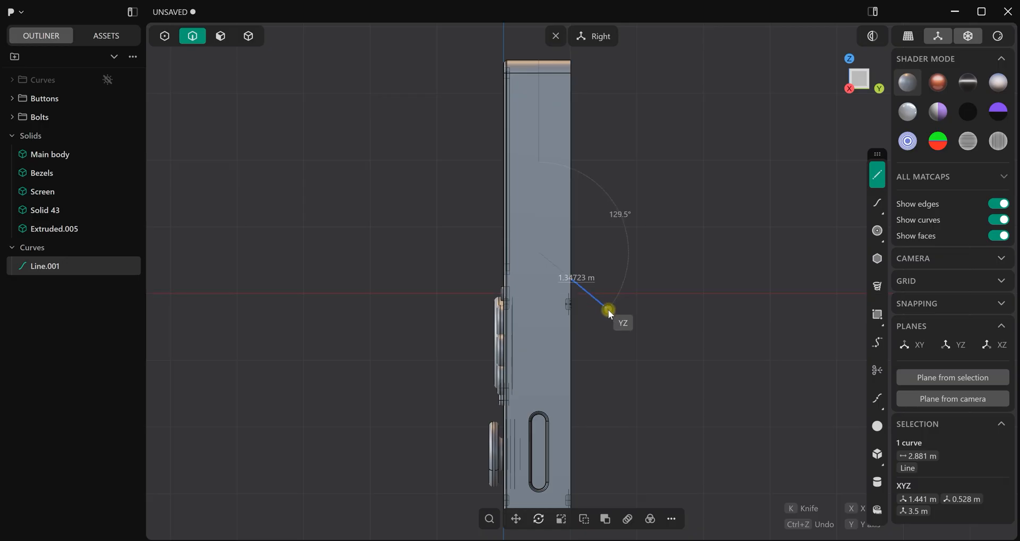
click(611, 308)
right_click(634, 292)
Move the polyline about 4.05 m along X so it sits clear of the body's side
middle_drag(634, 293, 604, 275)
key(g)
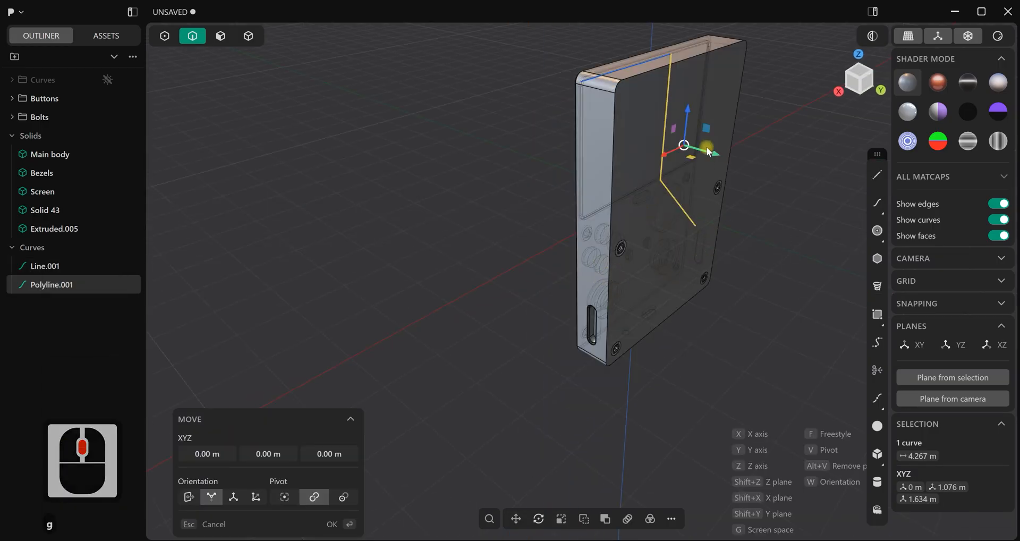
click(513, 293)
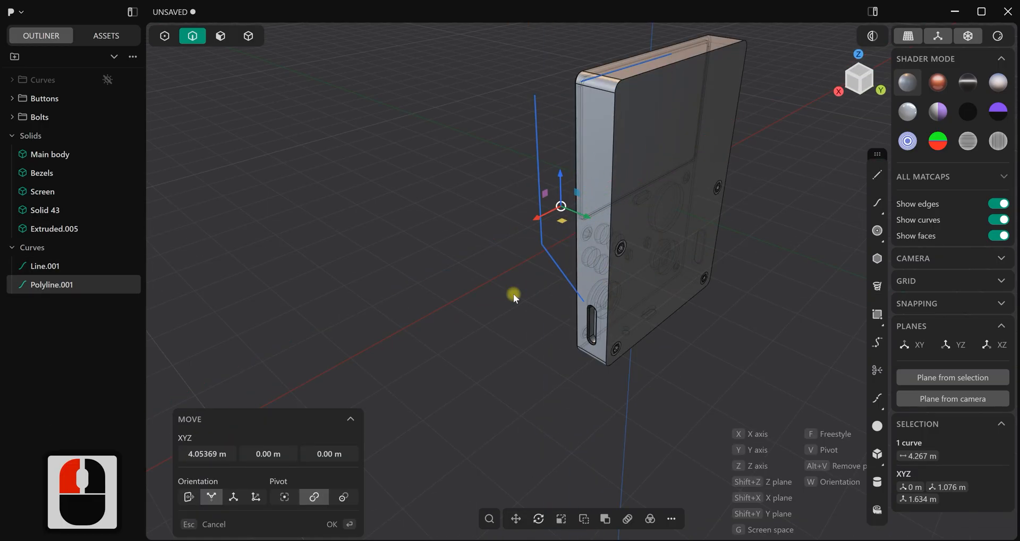
click(514, 295)
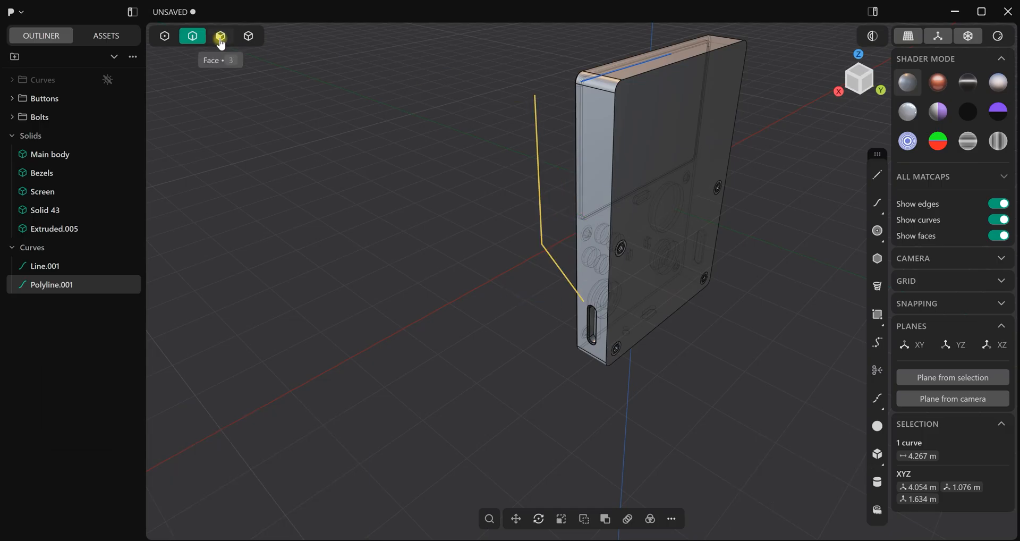
Delete the straight guide line on the body's upper end and switch off X-ray
click(53, 266)
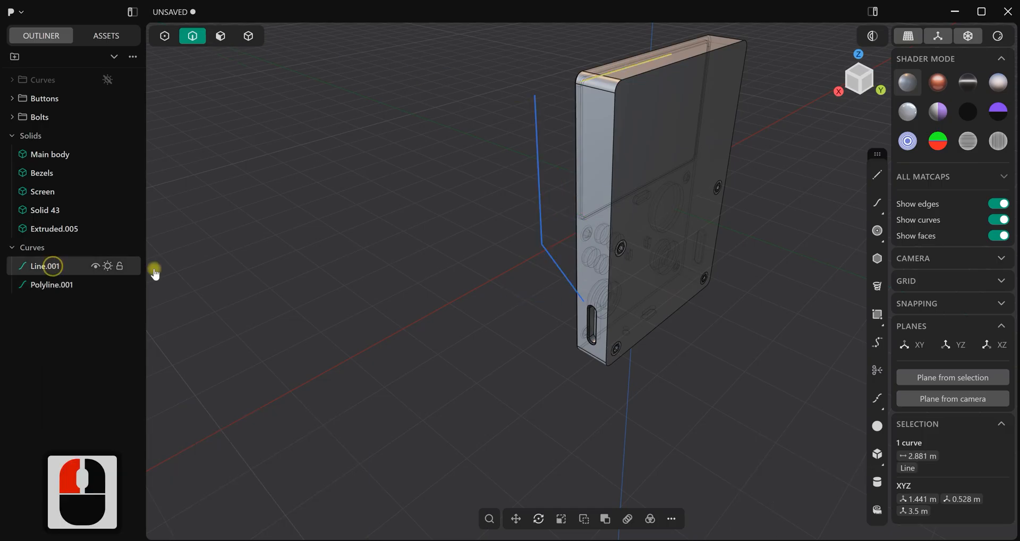
key(Delete)
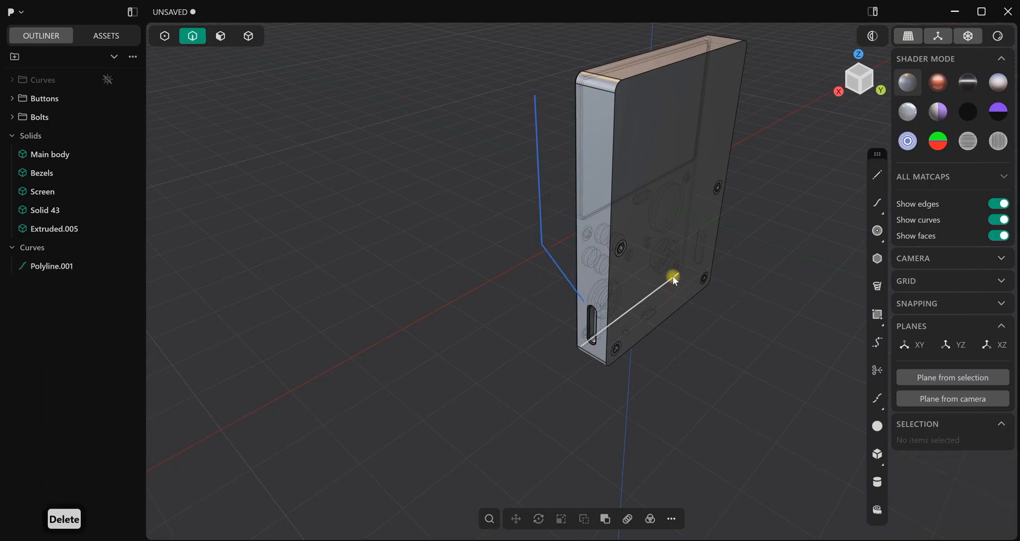
middle_drag(676, 283, 666, 244)
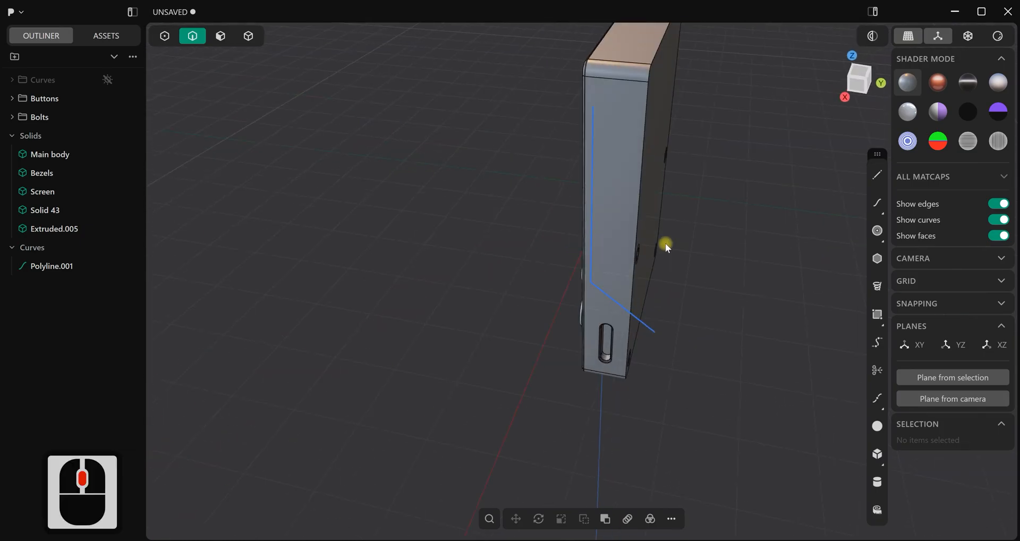
In the Right view, raise the polyline's upper end point about 0.65 m along Z, beyond the top of the body
key(KP_3)
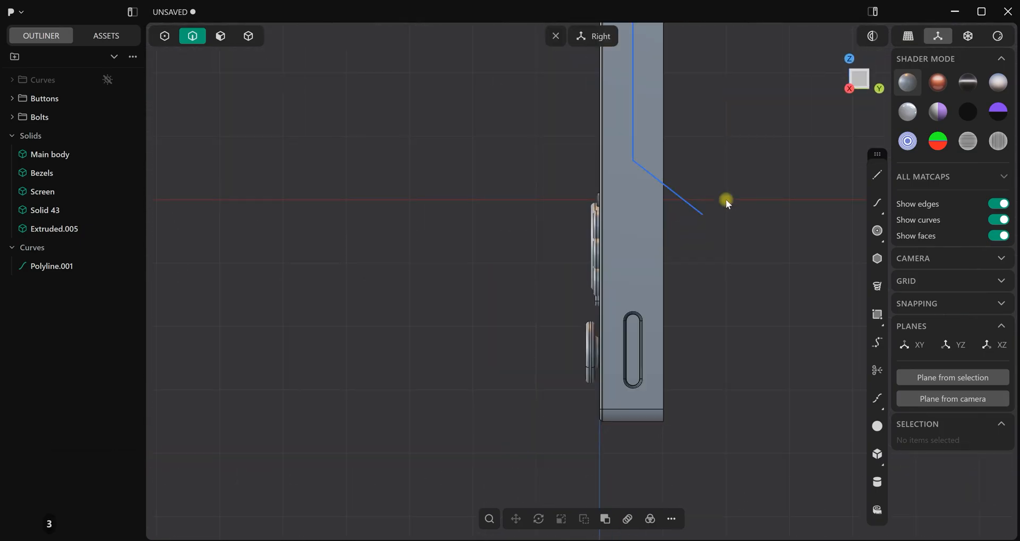
scroll(720, 93, up, 3)
shift+middle_drag(710, 140, 686, 228)
scroll(663, 185, down, 2)
key(1)
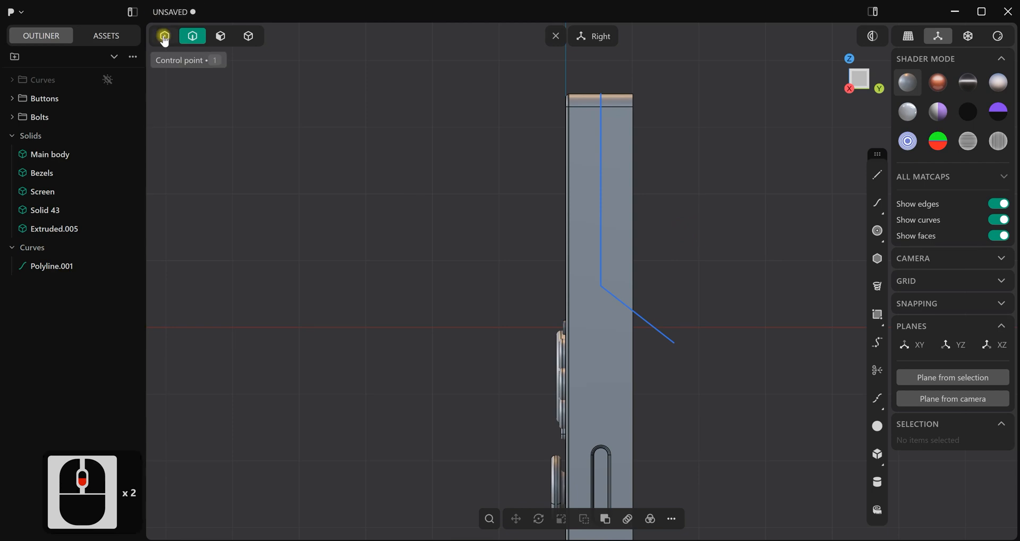
click(602, 93)
shift+middle_drag(684, 128, 668, 196)
key(g)
drag(585, 124, 584, 84)
right_click(676, 138)
scroll(683, 161, down, 3)
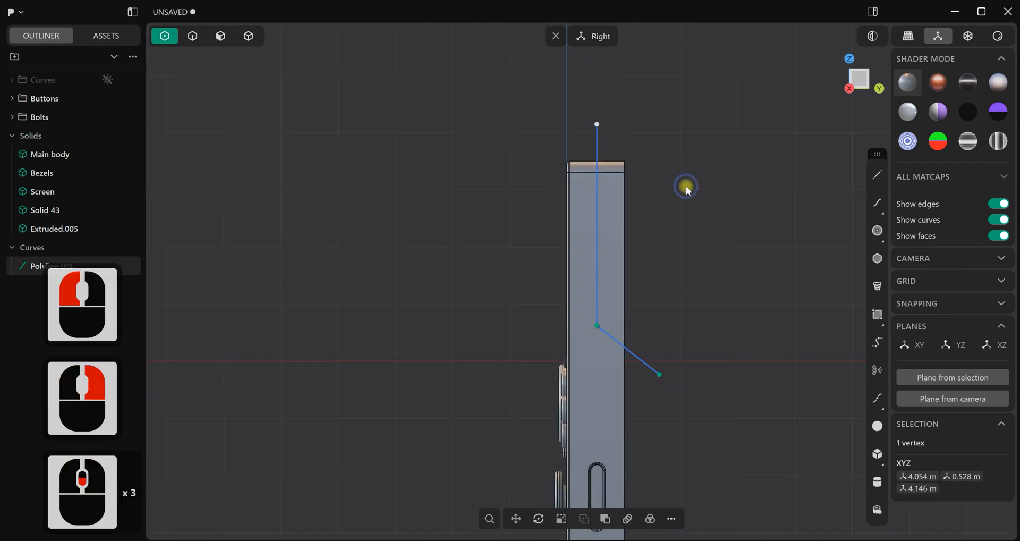
right_click(686, 186)
Fillet the polyline's corner point between its vertical and diagonal segments
click(596, 322)
scroll(695, 291, up, 5)
shift+middle_drag(694, 291, 680, 169)
key(f)
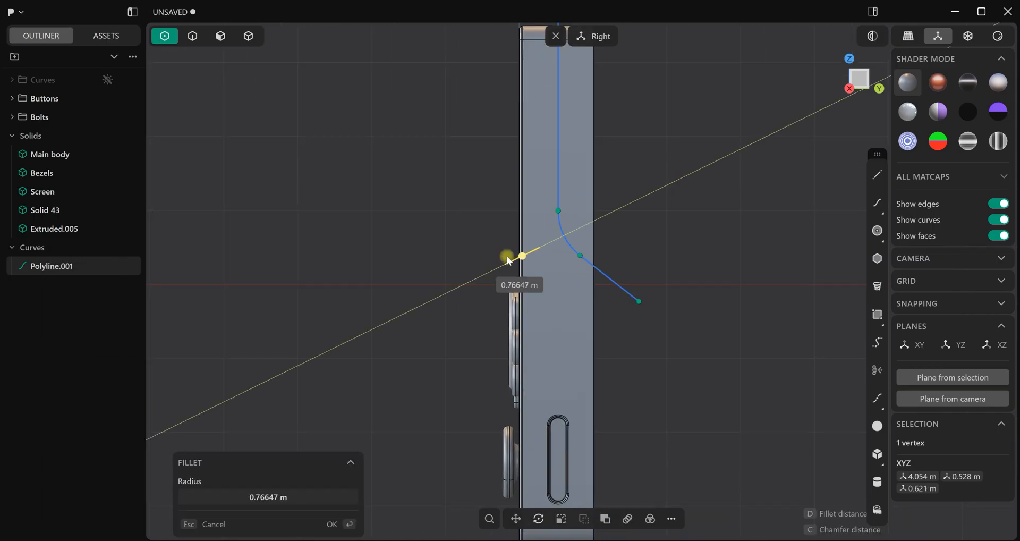
drag(513, 244, 517, 241)
click(516, 241)
right_click(674, 203)
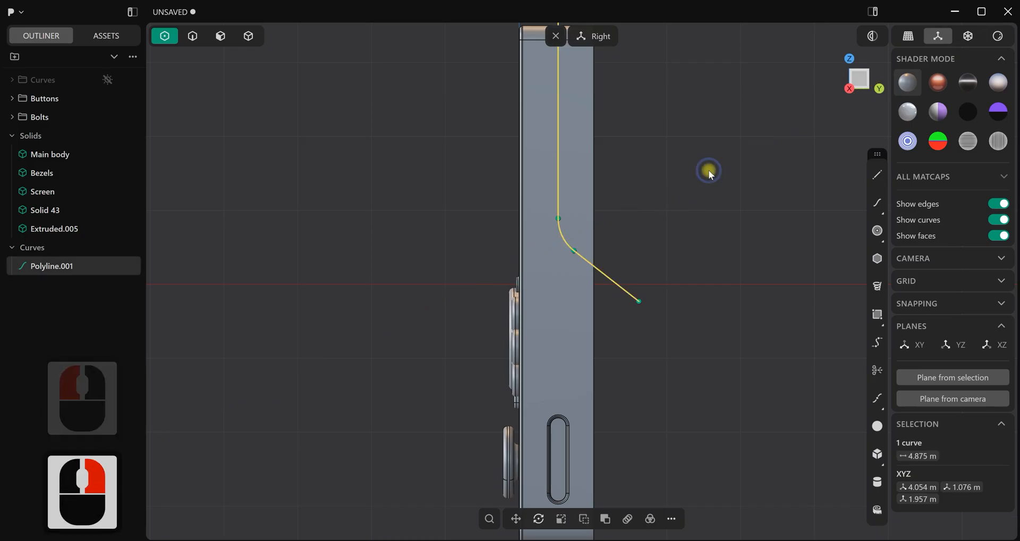
Move the filleted polyline about 0.16 m along Y toward the console's front
scroll(674, 186, down, 4)
key(g)
drag(656, 146, 637, 145)
right_click(686, 169)
scroll(690, 205, down, 3)
middle_drag(690, 209, 655, 212)
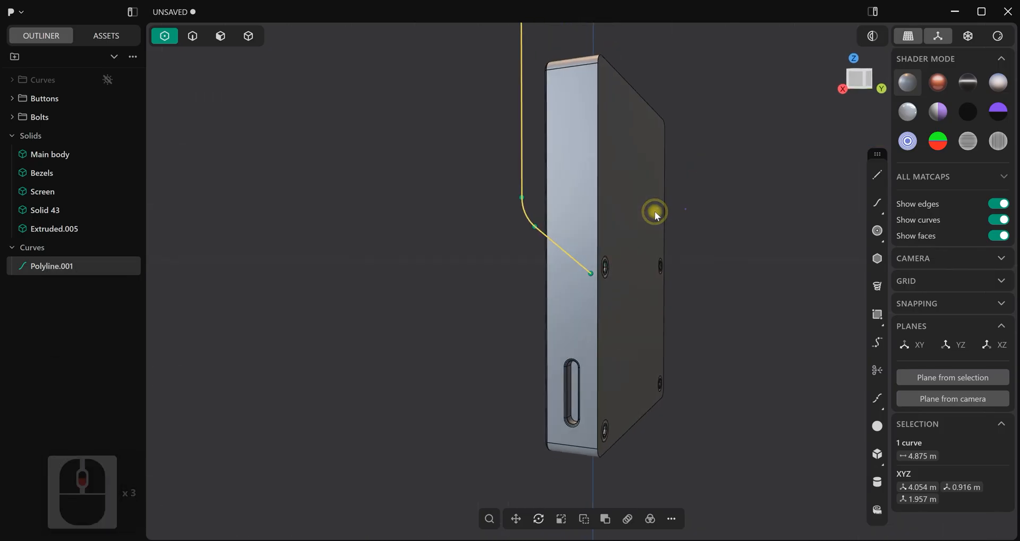
key(1)
key(3)
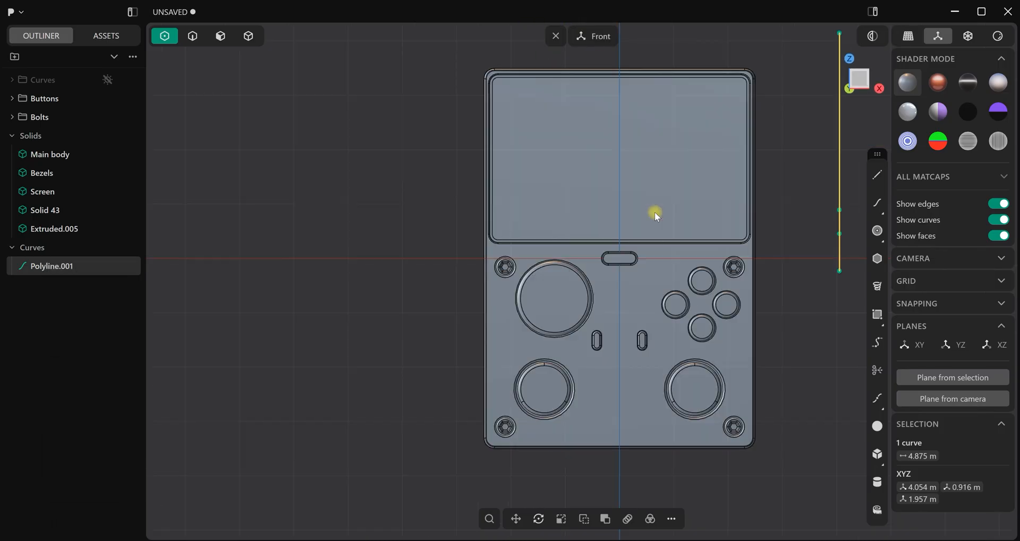
click(305, 159)
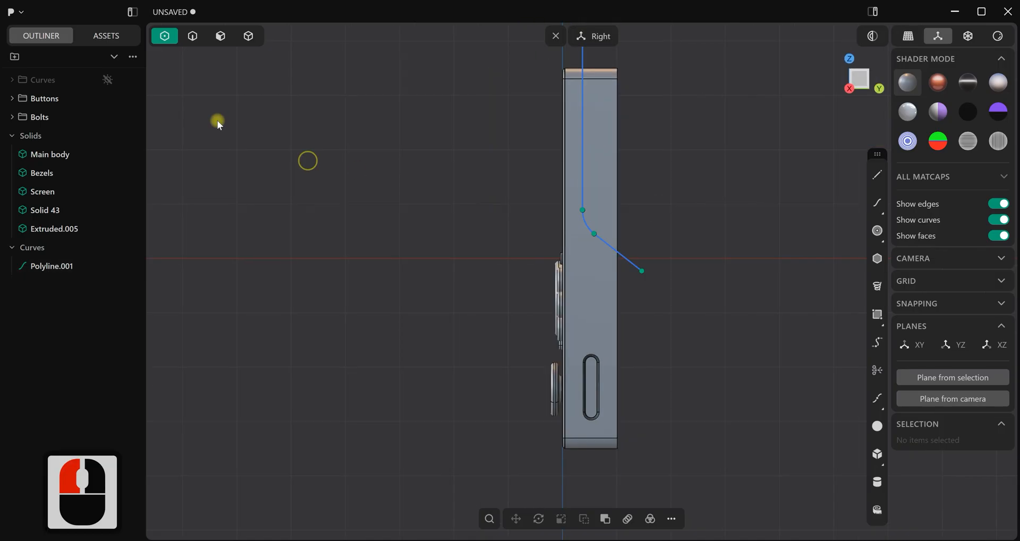
In the Right view, cut the main body with the filleted polyline
click(192, 36)
scroll(422, 202, down, 3)
scroll(604, 203, up, 1)
shift+middle_drag(604, 203, 588, 215)
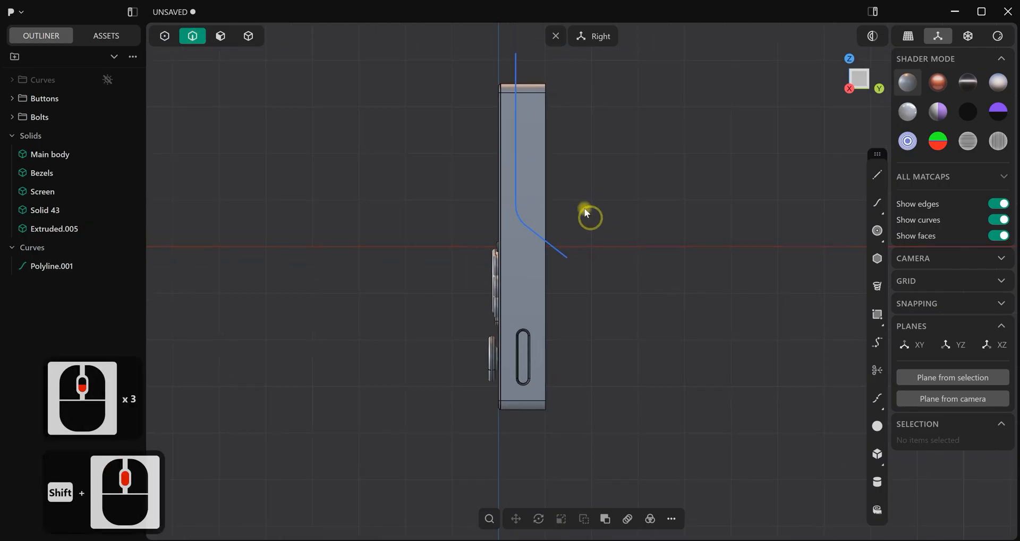
click(51, 266)
scroll(604, 236, up, 3)
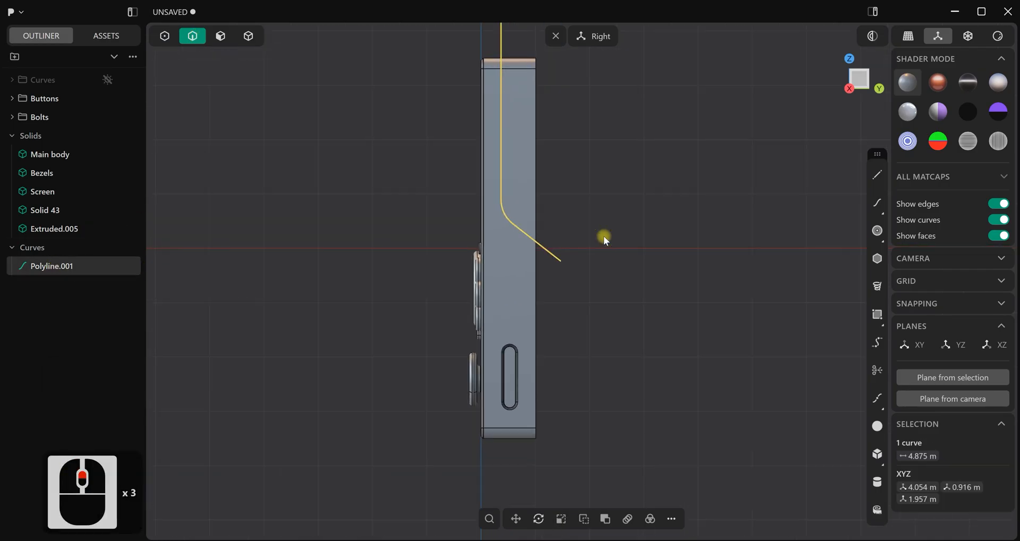
key(c)
click(523, 145)
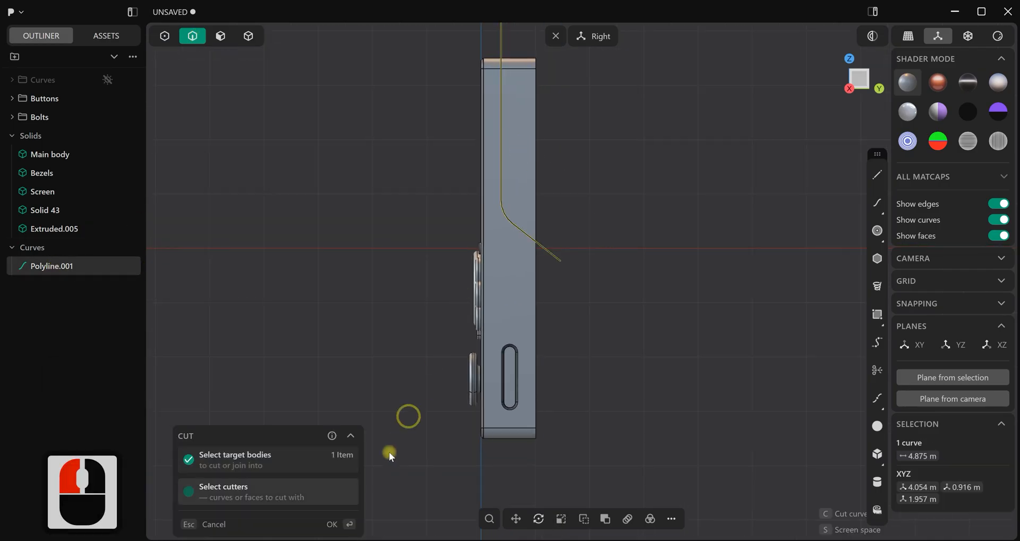
click(349, 524)
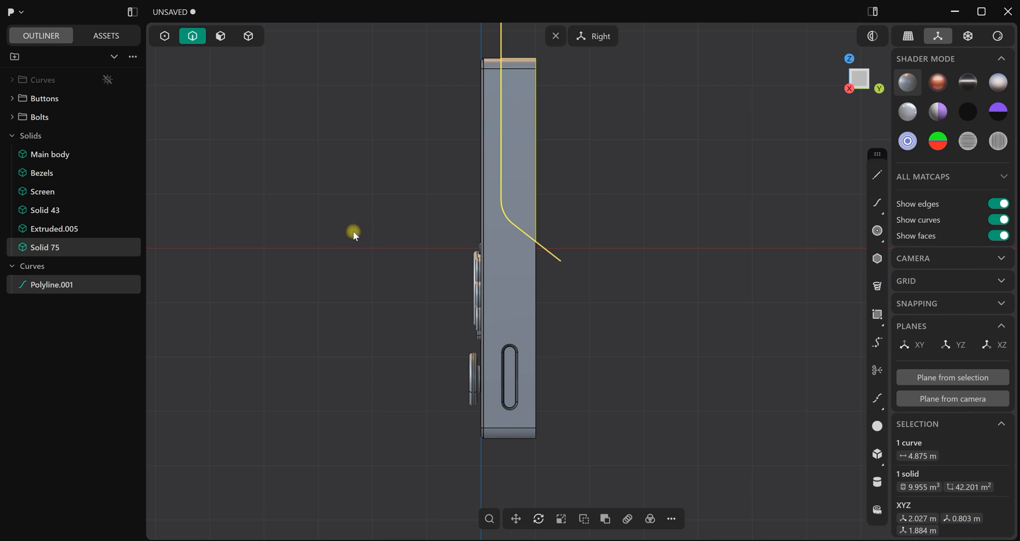
click(352, 230)
right_click(316, 65)
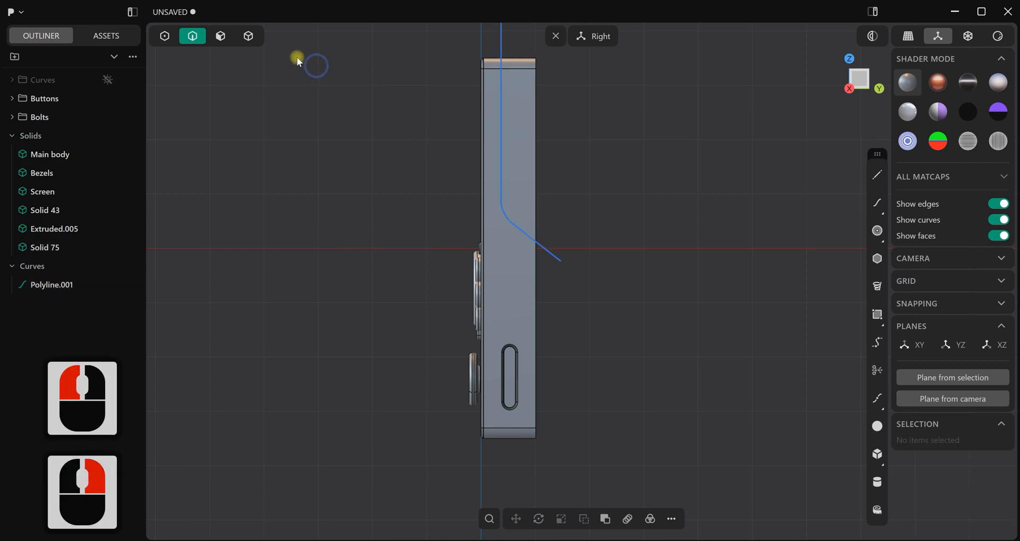
Delete the upper back piece that was cut off the main body
click(248, 36)
click(524, 91)
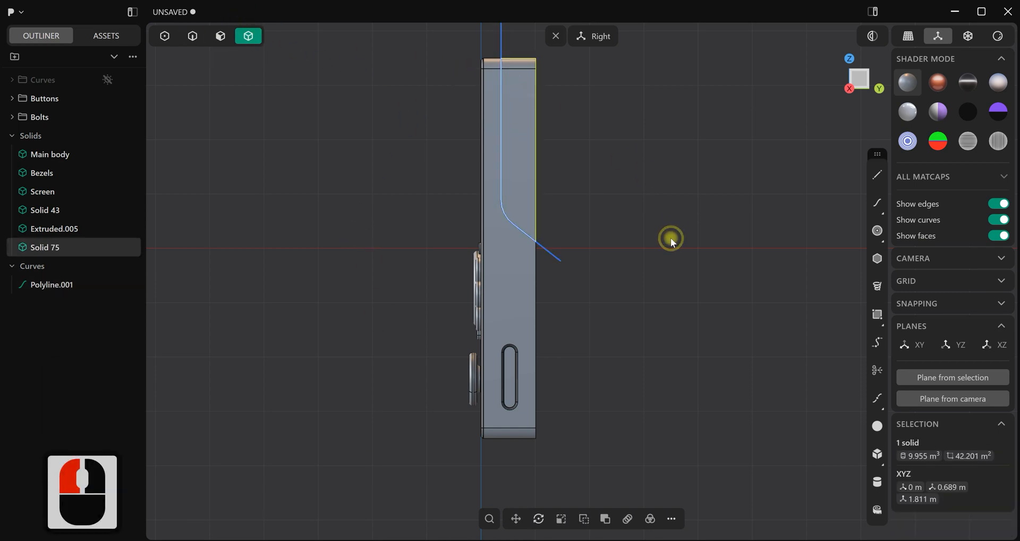
key(Delete)
Put the cutting polyline into the hidden Curves folder
middle_drag(602, 211, 493, 166)
scroll(509, 157, up, 3)
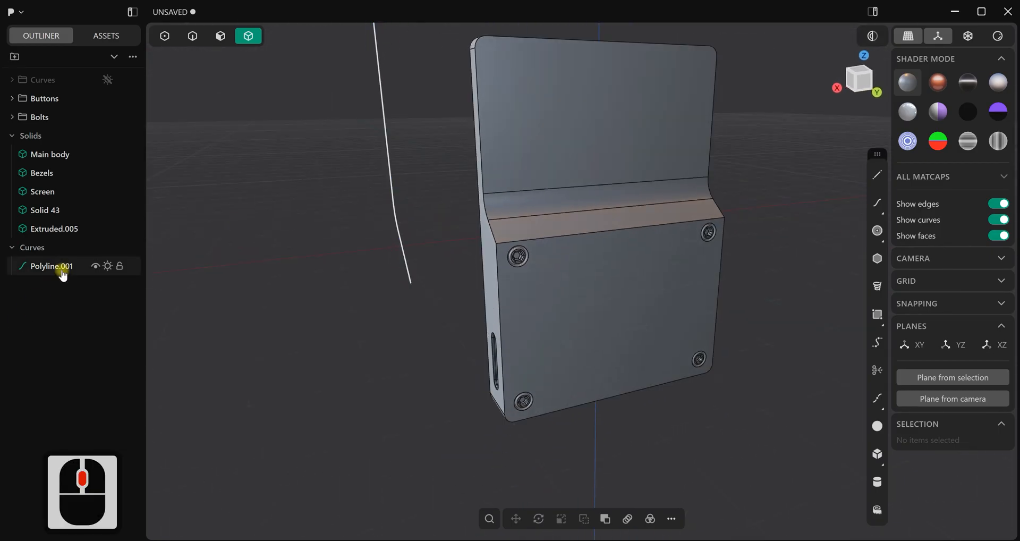
click(59, 271)
drag(58, 271, 62, 86)
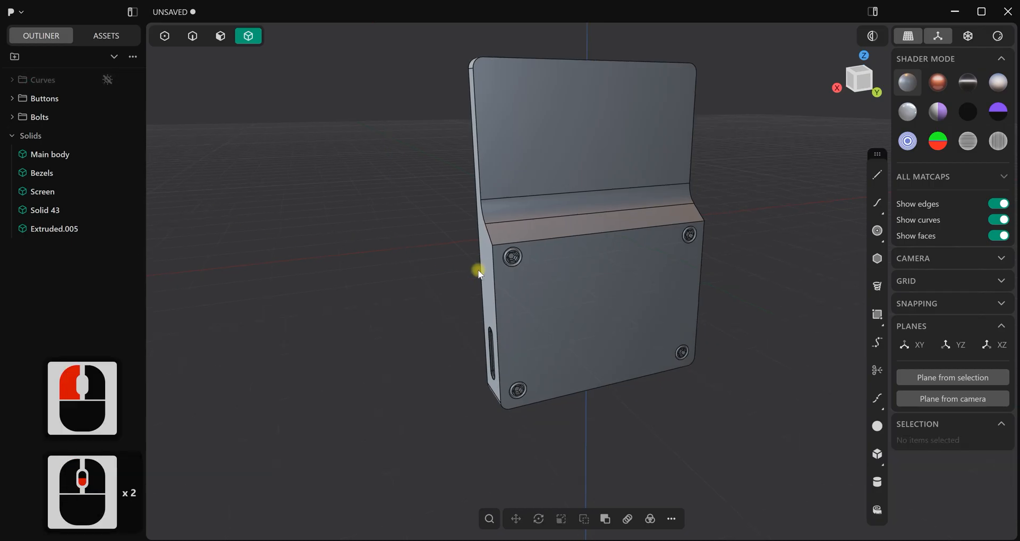
Duplicate the curved and diagonal side edges of the back slope as a separate curve, leaving it in place
scroll(551, 239, up, 2)
middle_drag(551, 239, 365, 201)
scroll(531, 237, up, 3)
scroll(516, 256, up, 13)
click(200, 44)
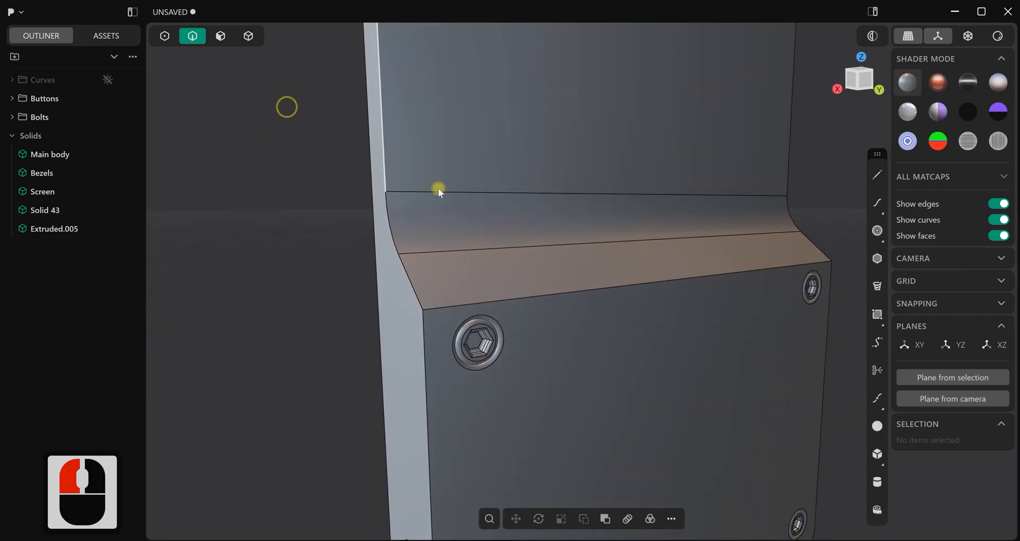
drag(407, 272, 399, 239)
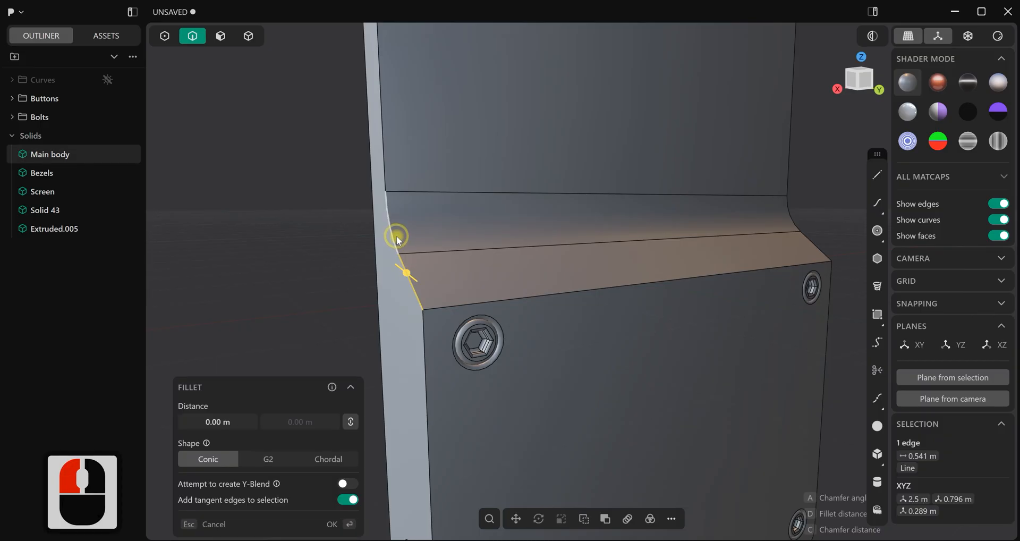
shift+click(398, 240)
middle_drag(399, 240, 476, 277)
key(d)
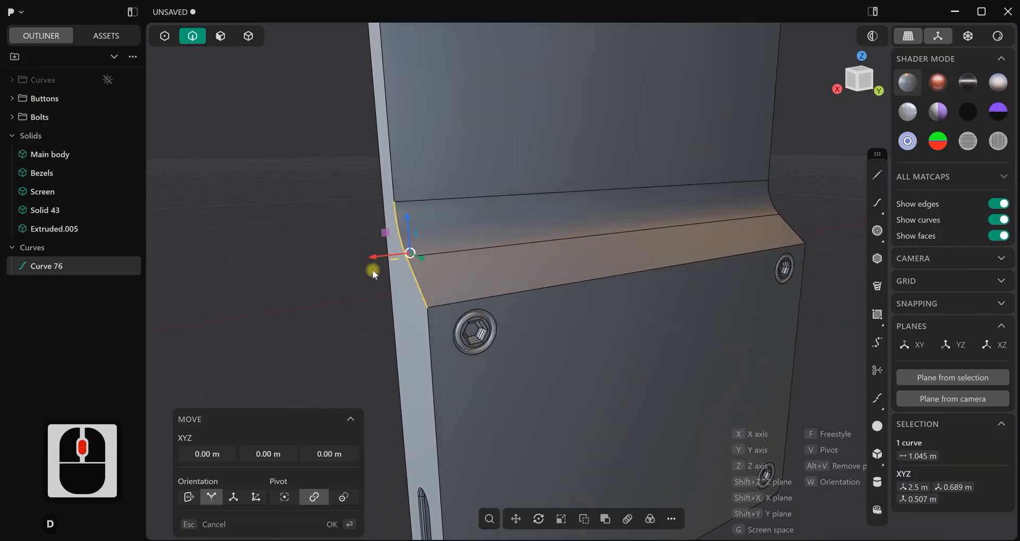
right_click(518, 271)
In the Top view, duplicate the slope curve and move the copy about 0.54 m inward along X
key(7)
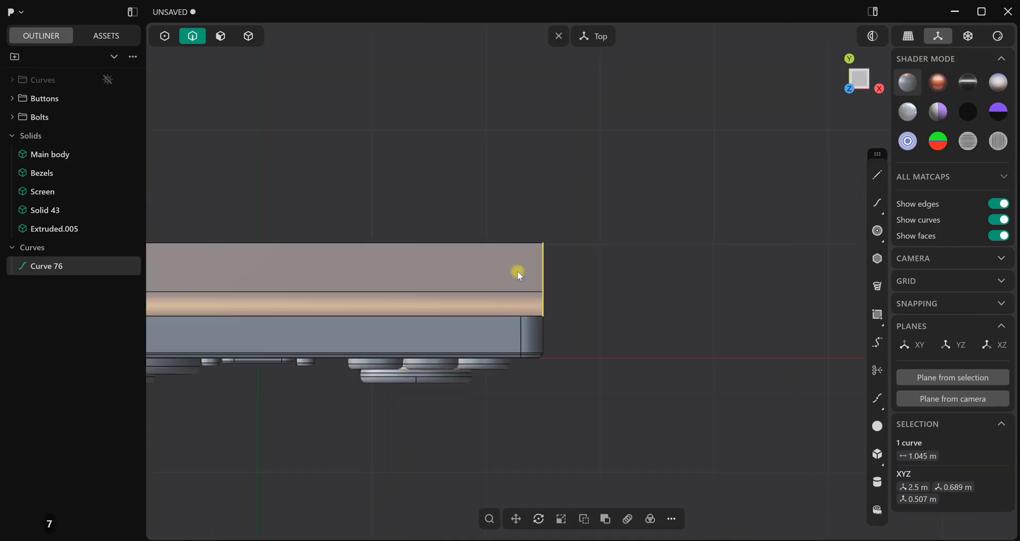
scroll(628, 282, up, 3)
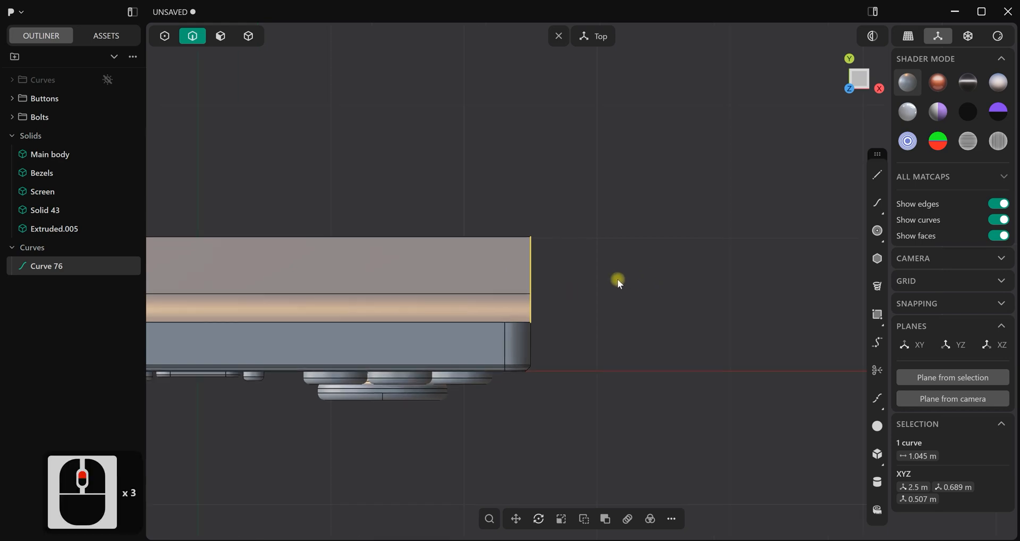
key(ctrl+d)
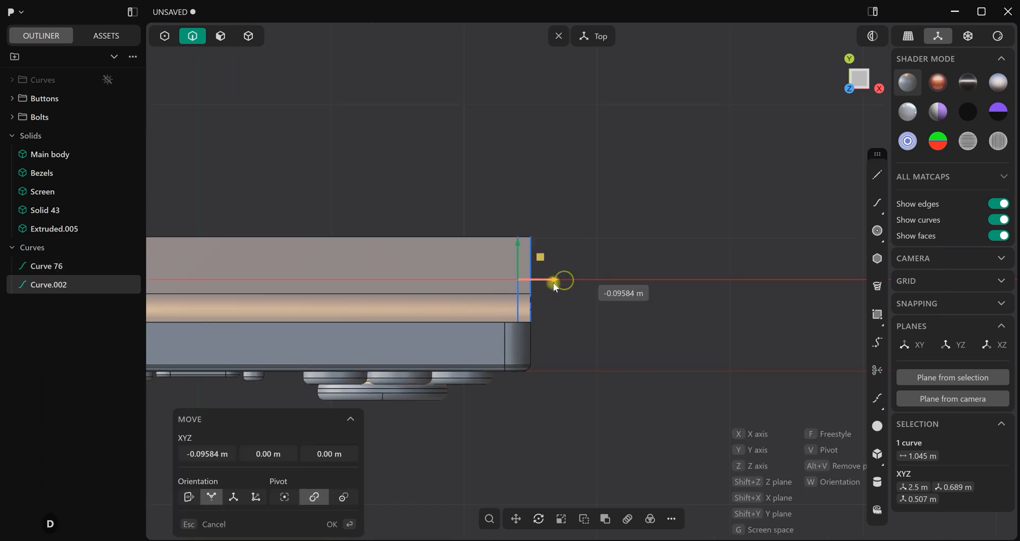
click(496, 295)
middle_drag(513, 129, 451, 111)
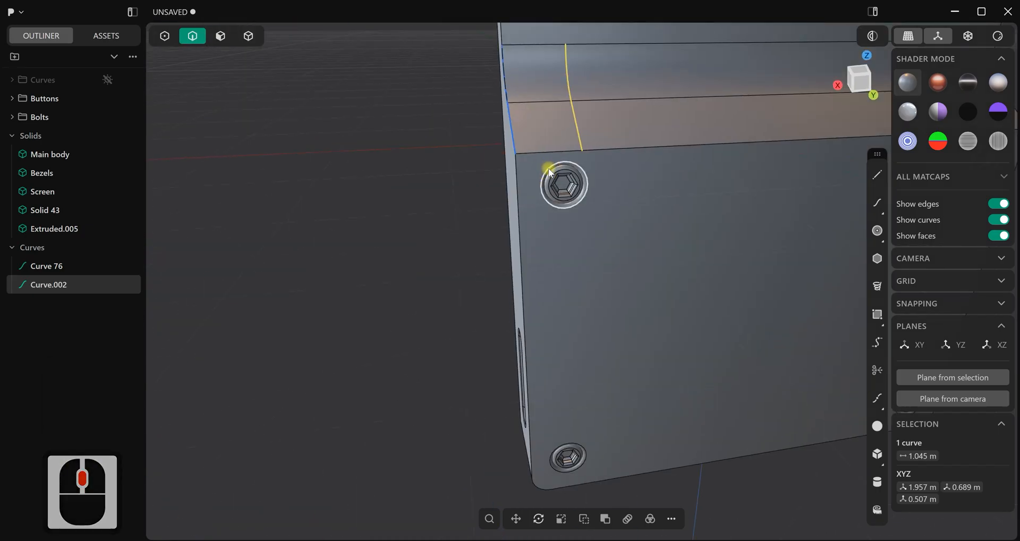
In the Back view, move the copied slope curve about 0.11 m further inward along X
key(ctrl+1)
scroll(649, 148, up, 3)
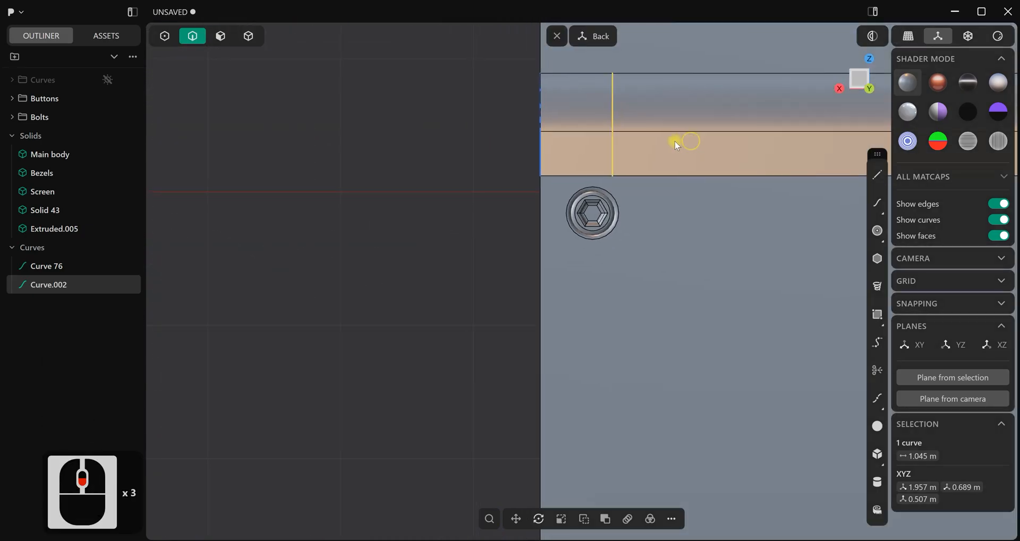
shift+middle_drag(689, 140, 646, 144)
key(g)
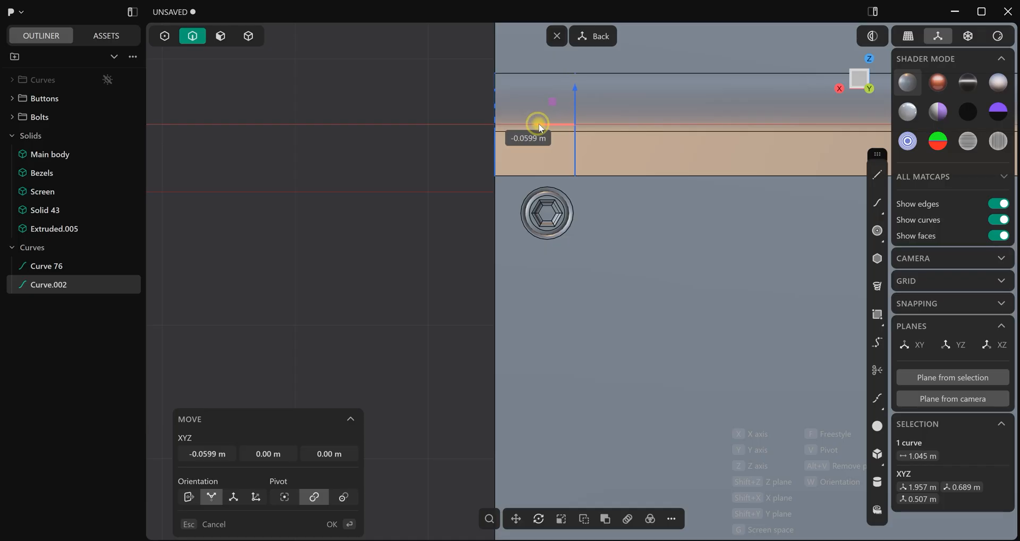
drag(543, 123, 542, 123)
right_click(433, 139)
click(433, 139)
In the Right view, duplicate both slope curves and move the copies away from the slope, about 0.15 m along Y and 0.10 m along Z
scroll(447, 161, down, 2)
middle_drag(447, 160, 489, 206)
scroll(489, 207, up, 6)
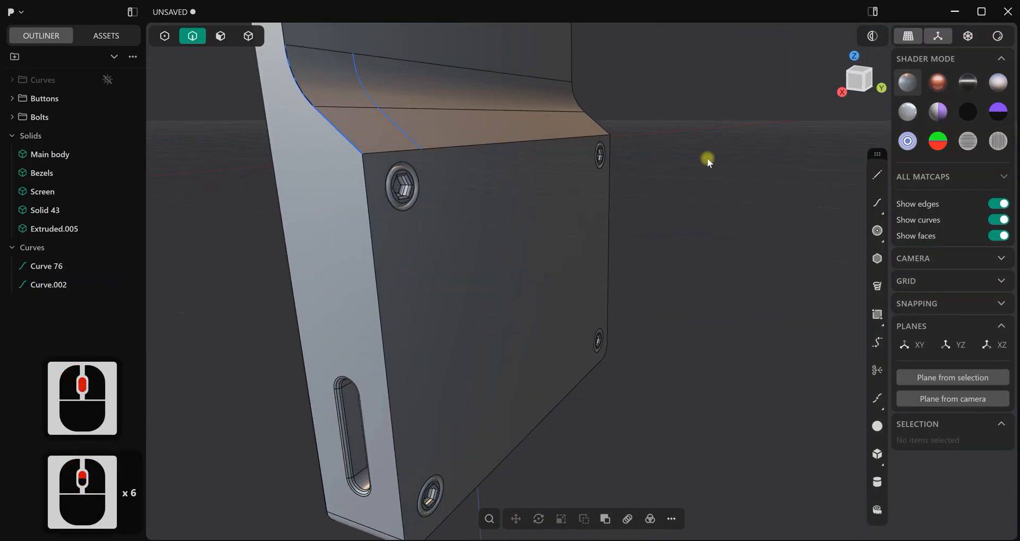
shift+middle_drag(726, 191, 759, 234)
click(57, 269)
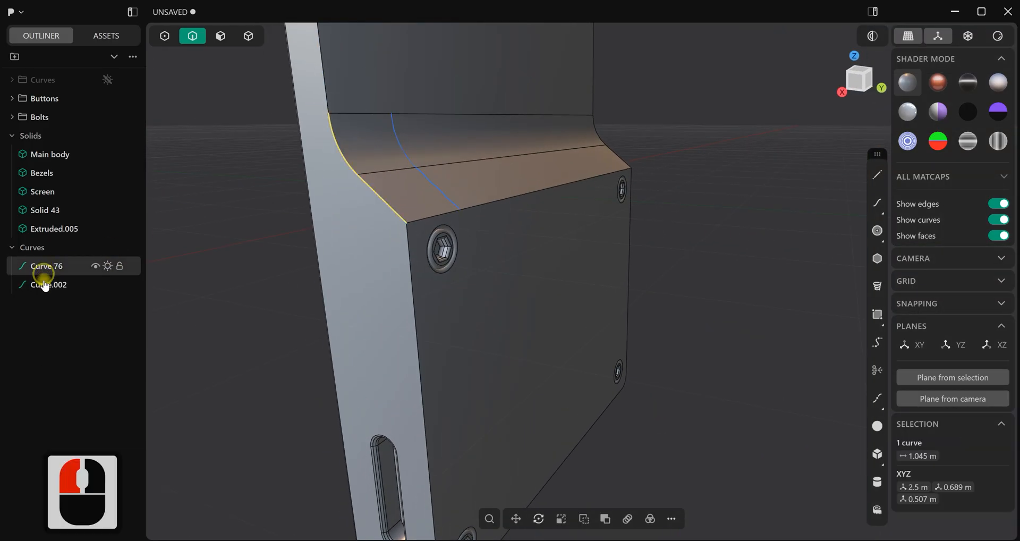
shift+click(127, 288)
middle_drag(335, 330, 505, 337)
key(KP_3)
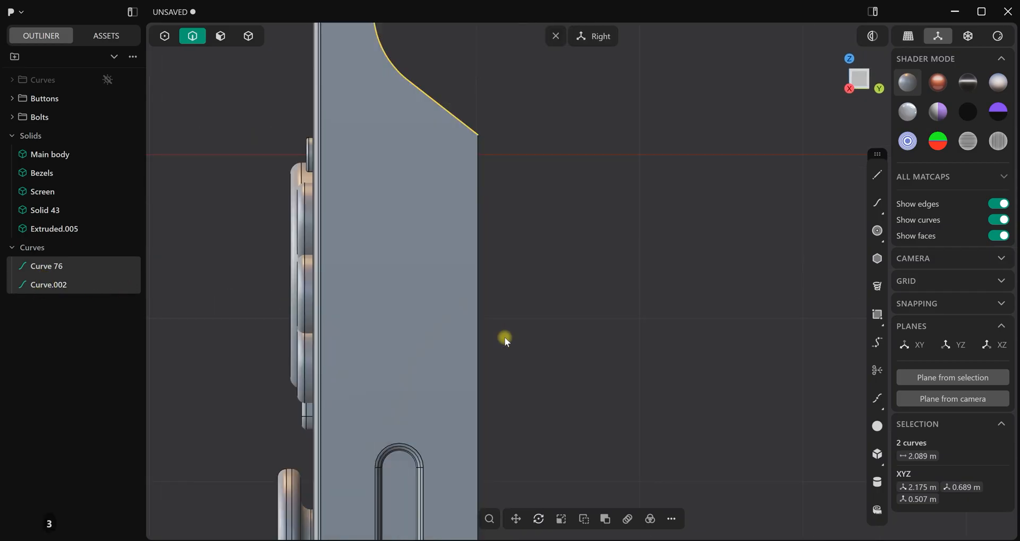
scroll(507, 329, down, 3)
shift+middle_drag(565, 206, 587, 307)
key(d)
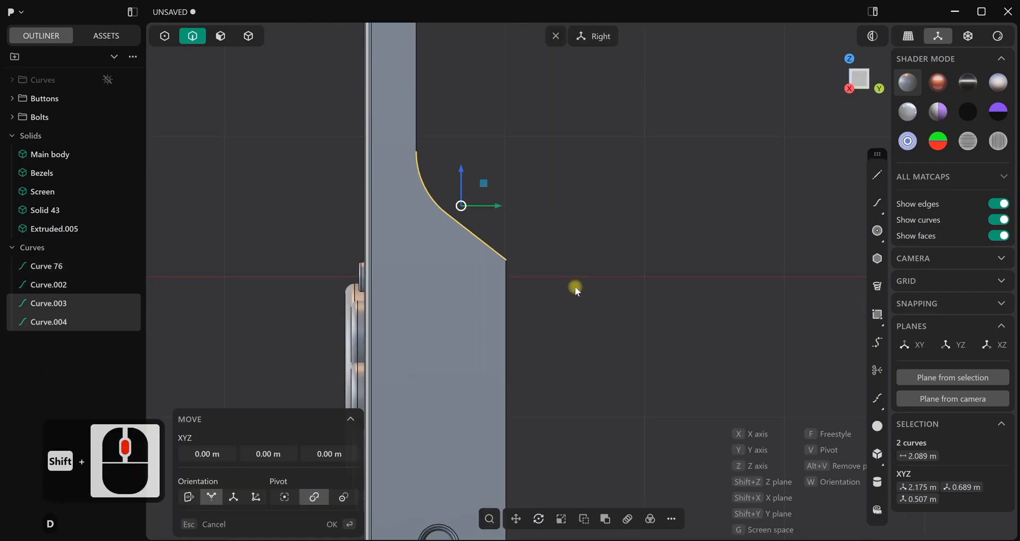
drag(464, 171, 471, 144)
drag(499, 181, 518, 188)
drag(483, 144, 483, 155)
right_click(589, 192)
middle_drag(589, 192, 543, 298)
mouse_move(499, 187)
middle_down()
mouse_move(529, 208)
mouse_move(511, 199)
middle_up()
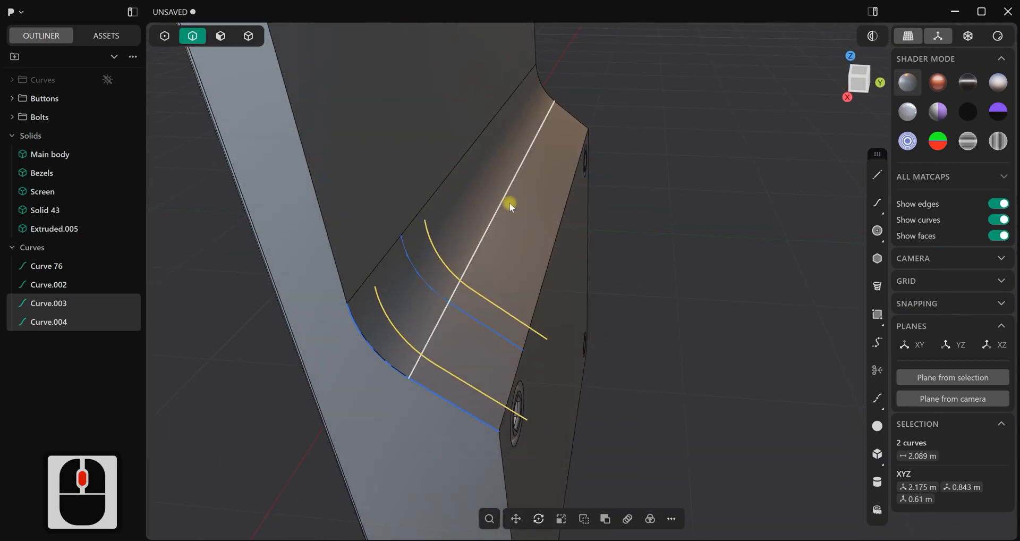
Draw lines joining the upper ends of the two original slope curves and the upper ends of the two offset copies
click(877, 178)
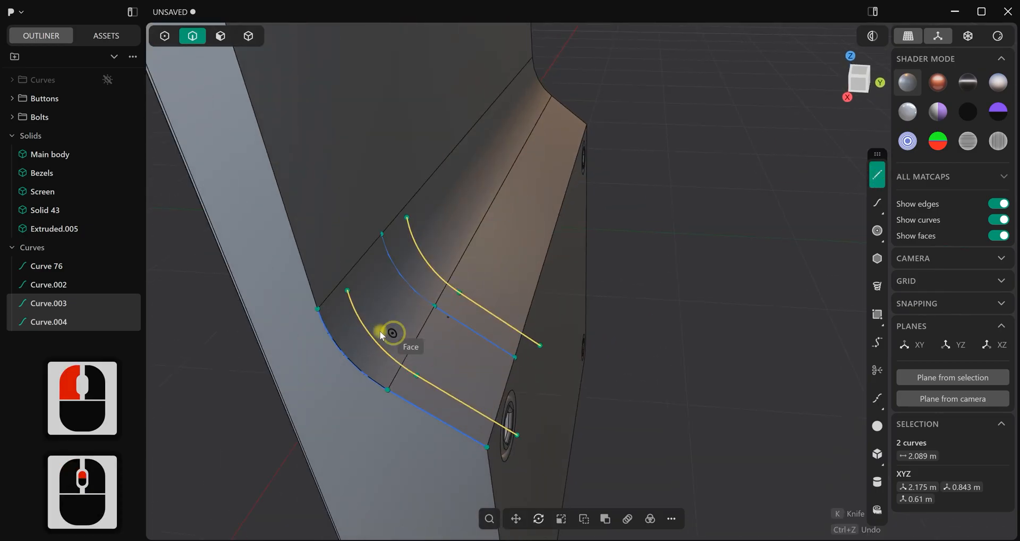
click(318, 309)
click(383, 237)
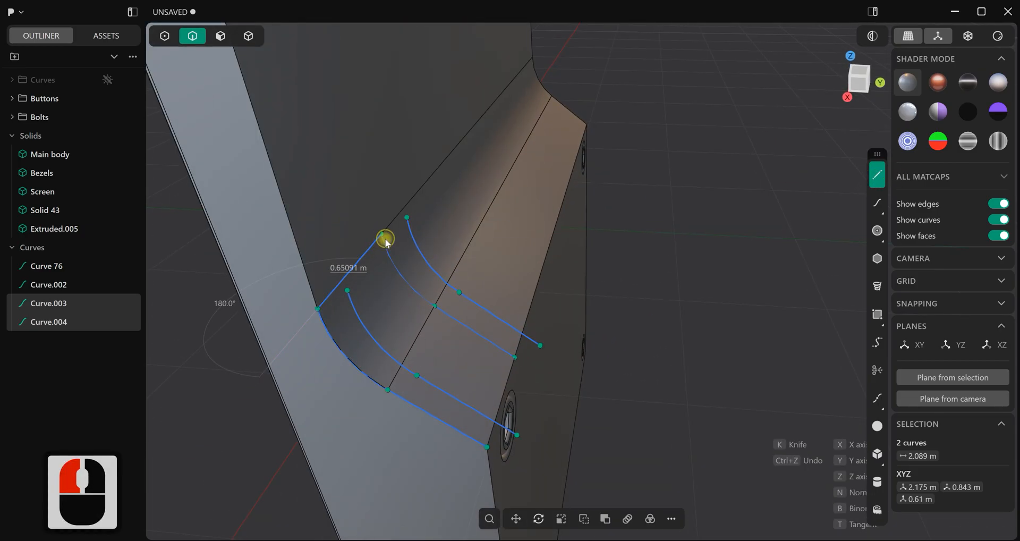
click(880, 179)
click(349, 291)
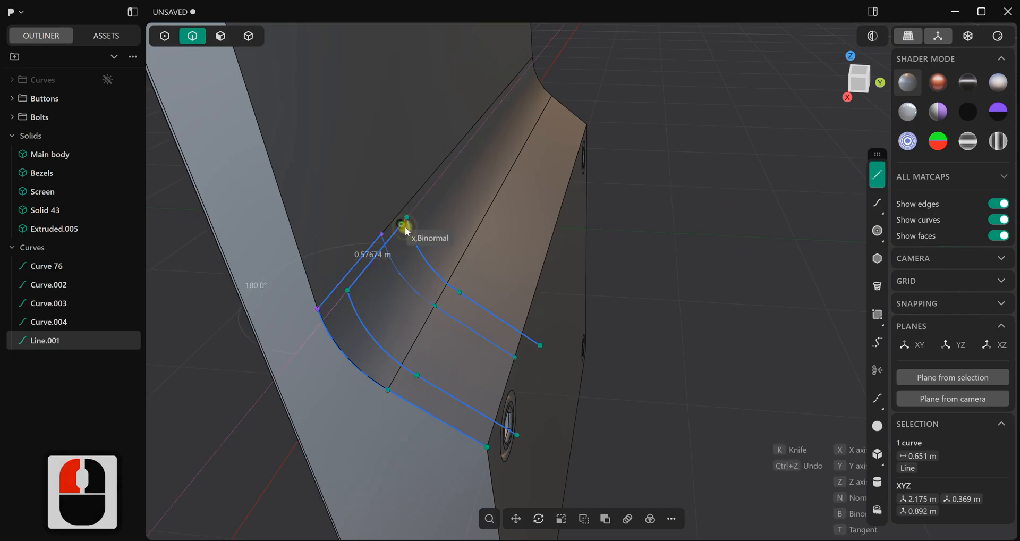
click(406, 225)
shift+middle_drag(505, 278, 795, 232)
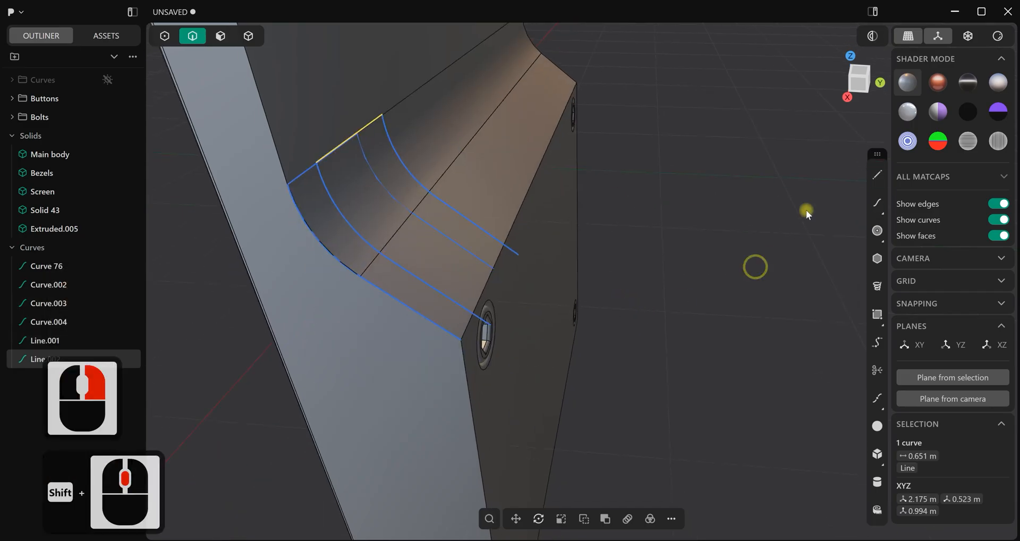
Draw lines joining the lower ends of the two original slope curves and the lower ends of the two offset copies
click(877, 175)
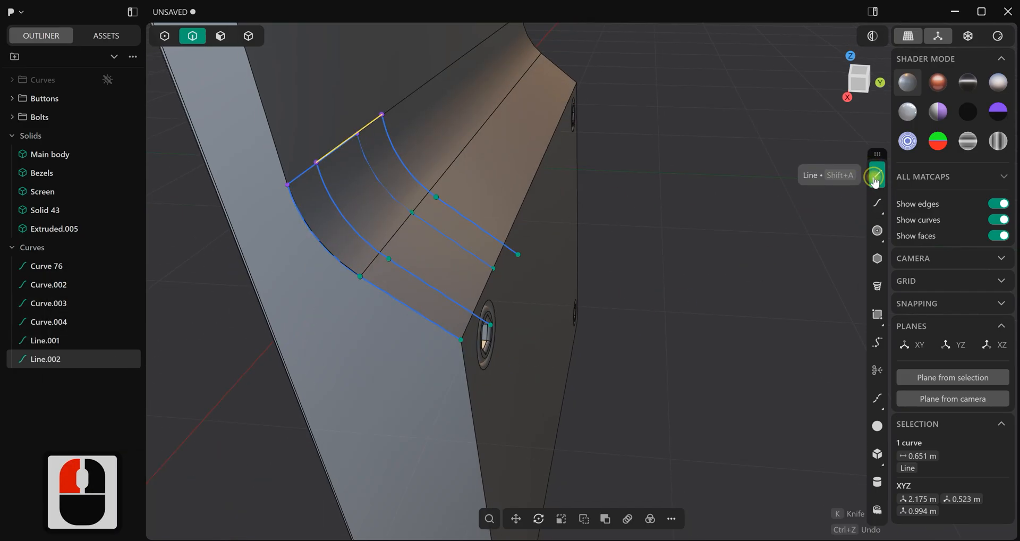
scroll(478, 346, up, 5)
click(453, 336)
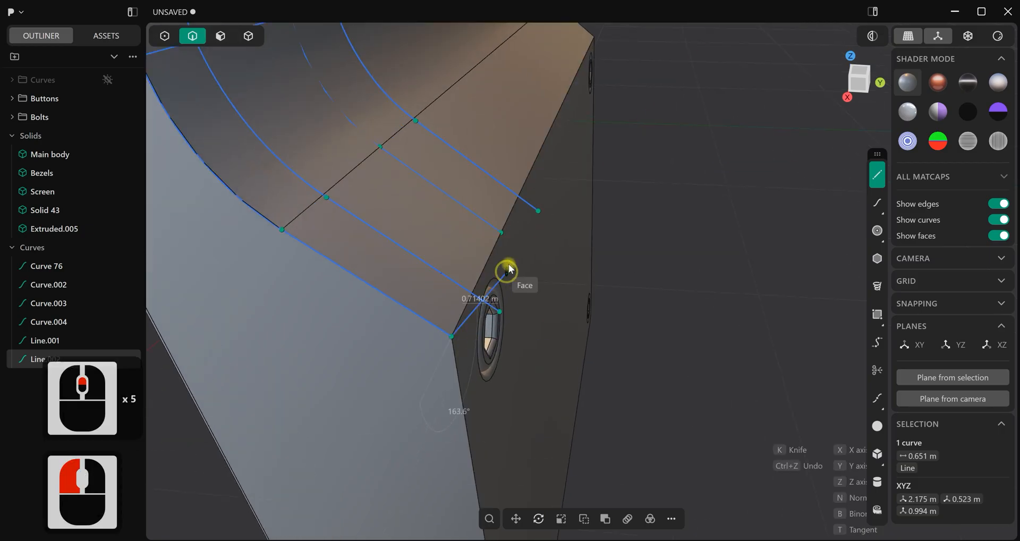
click(506, 234)
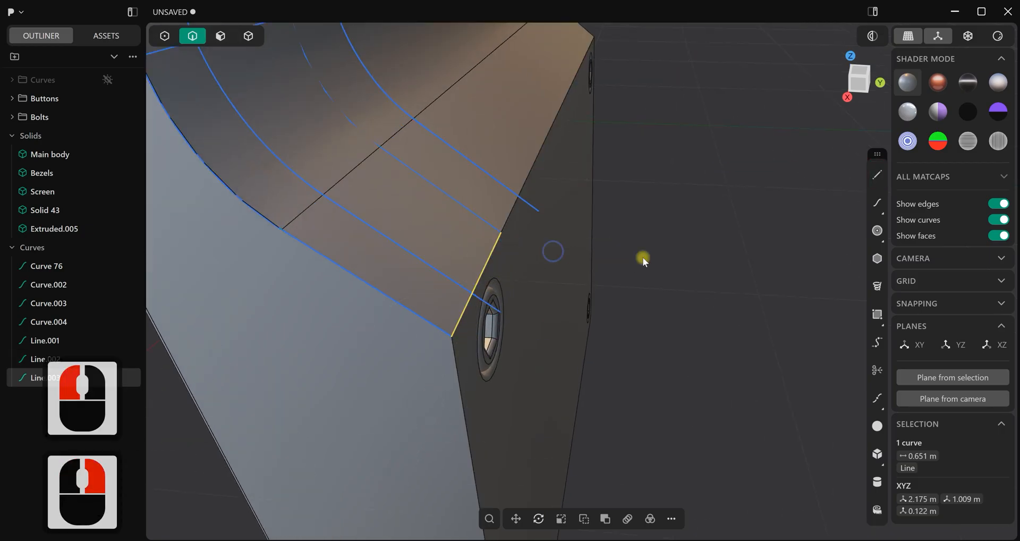
click(875, 183)
click(504, 315)
click(541, 215)
right_click(541, 216)
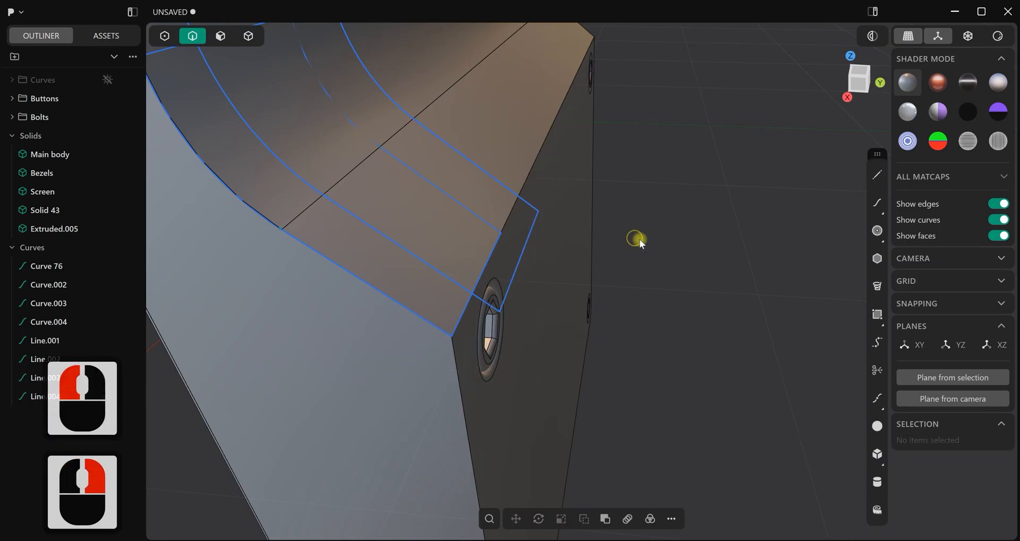
click(635, 238)
Connect the outer slope curve to its offset copy with short lines at the lower and upper ends
scroll(666, 273, down, 3)
mouse_move(666, 273)
middle_down()
mouse_move(547, 259)
mouse_move(652, 247)
mouse_move(680, 268)
middle_up()
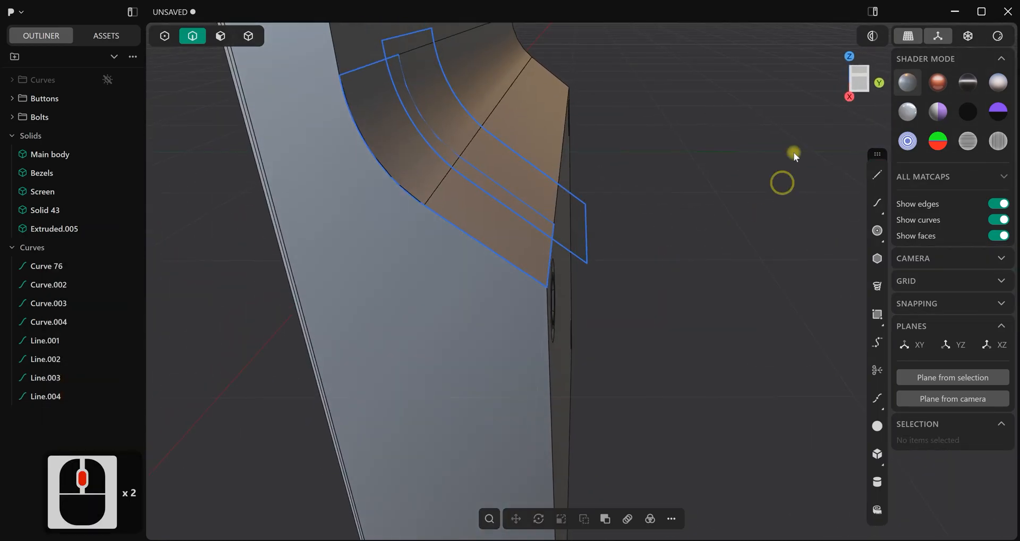
click(878, 175)
middle_drag(636, 296, 608, 290)
click(569, 262)
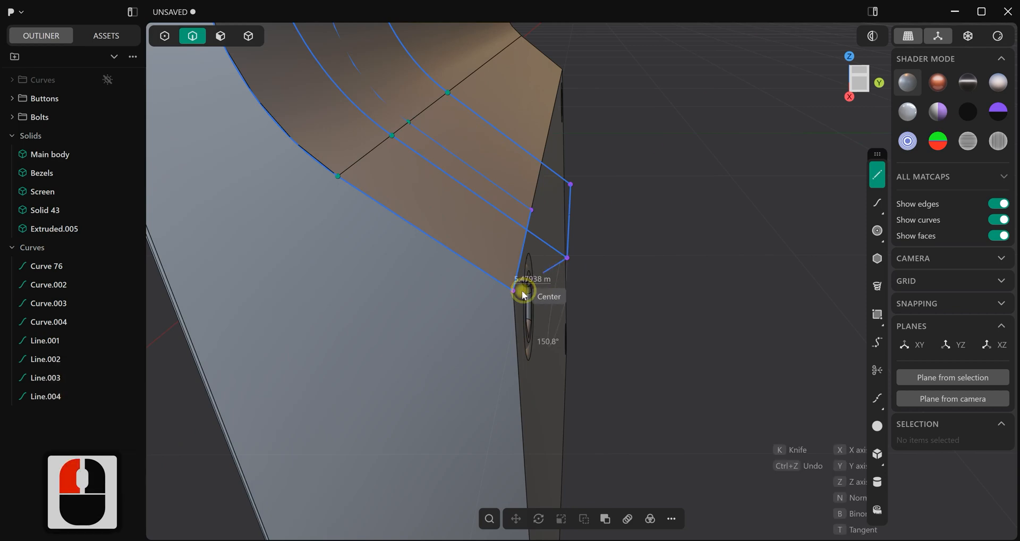
click(525, 295)
right_click(525, 295)
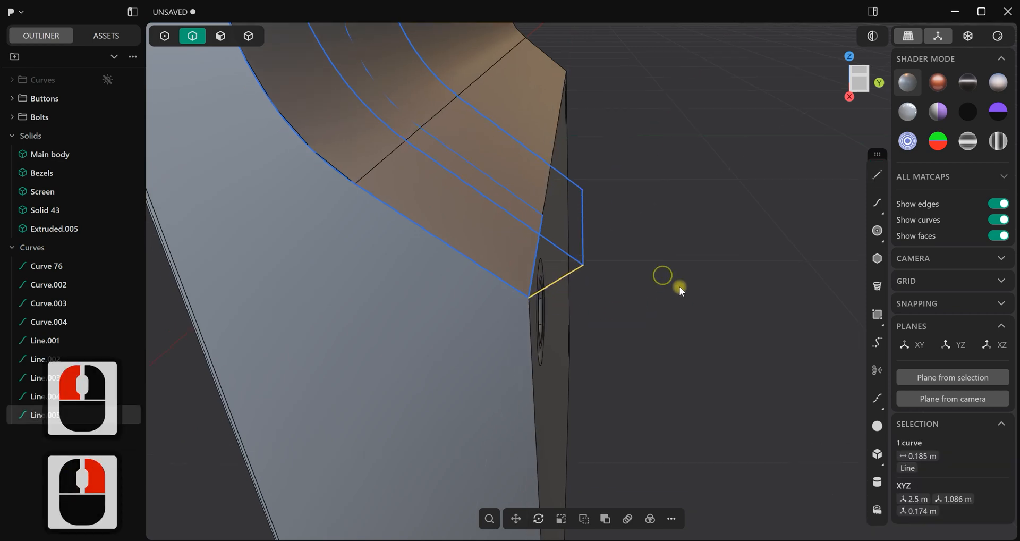
middle_drag(666, 277, 779, 247)
click(878, 176)
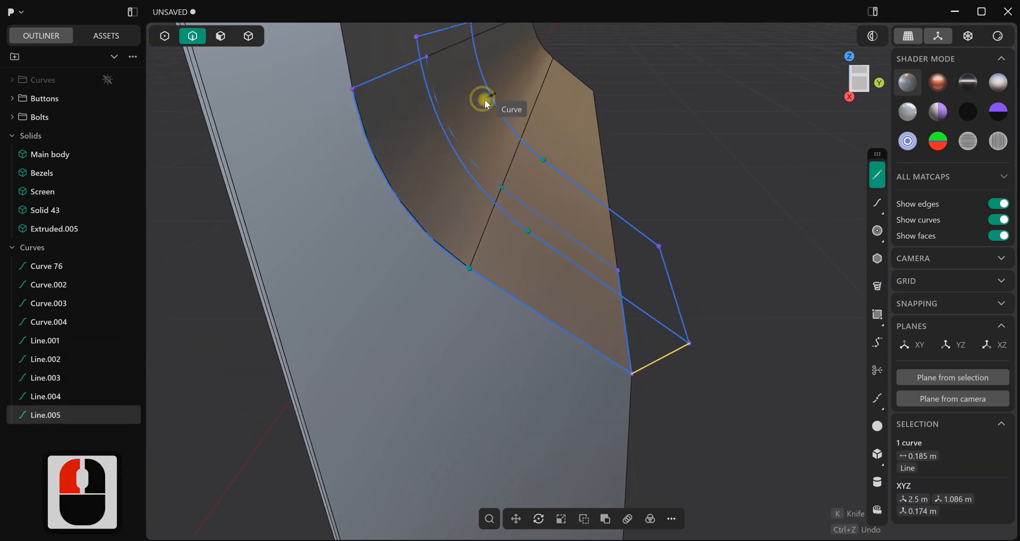
shift+middle_drag(484, 99, 541, 156)
click(554, 177)
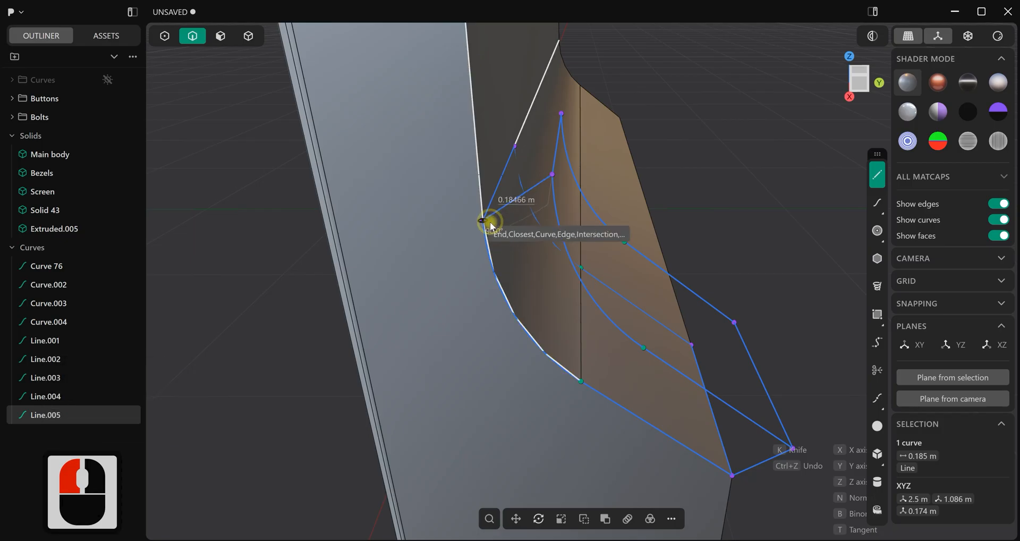
click(488, 223)
right_click(509, 232)
Connect the inner slope curve to its offset copy with short lines at the upper and lower ends
middle_drag(572, 248, 380, 221)
scroll(381, 221, up, 3)
click(877, 174)
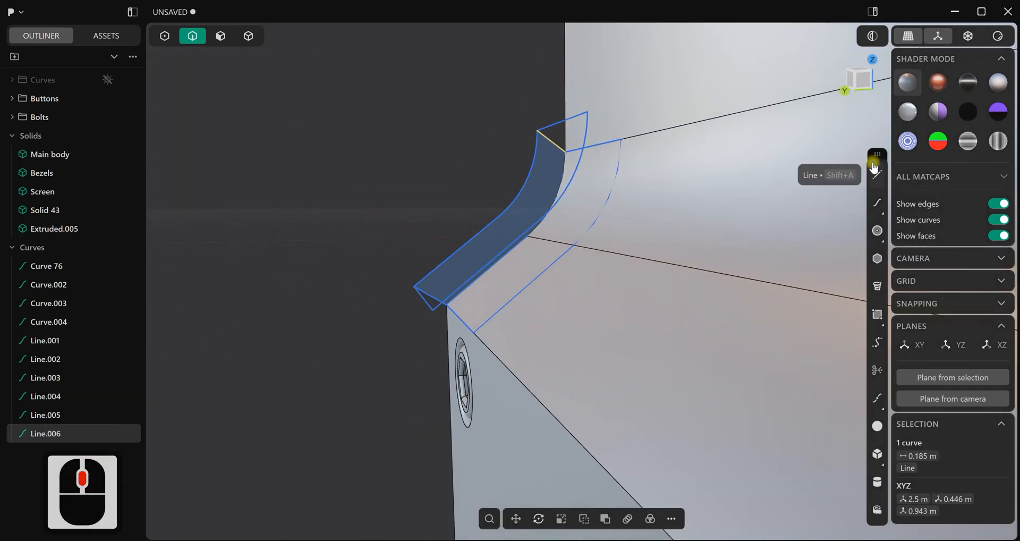
click(577, 109)
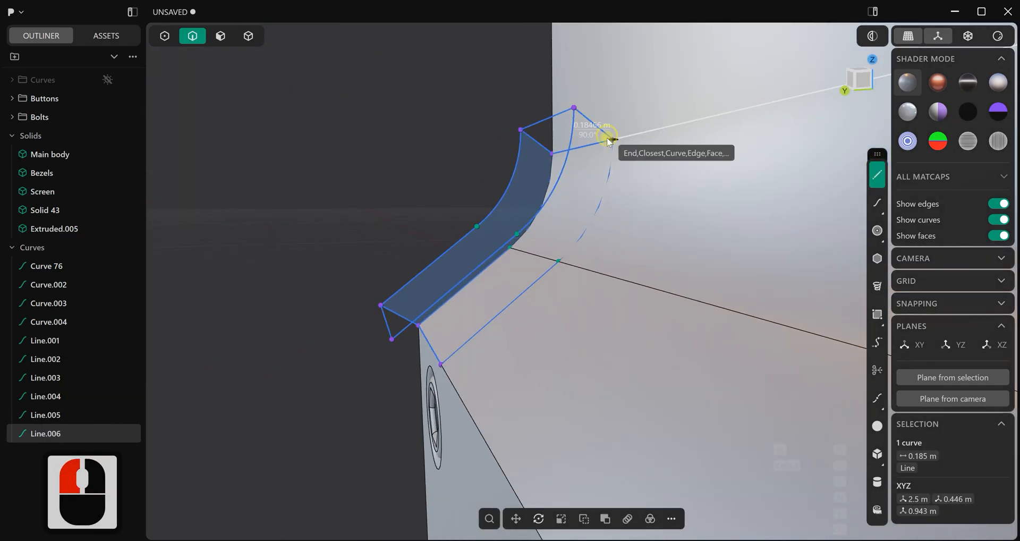
click(610, 136)
right_drag(566, 333, 594, 278)
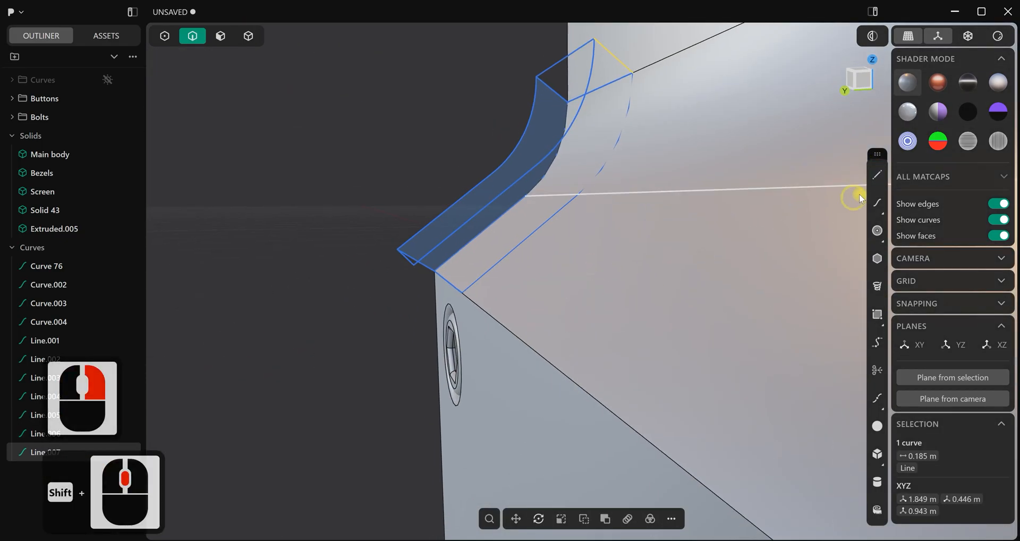
click(877, 175)
click(413, 265)
click(461, 294)
right_click(365, 302)
click(362, 301)
Patch the rectangle formed by the four lines at the upper end of the slope frame
scroll(363, 302, down, 4)
middle_drag(363, 302, 588, 359)
scroll(496, 321, down, 4)
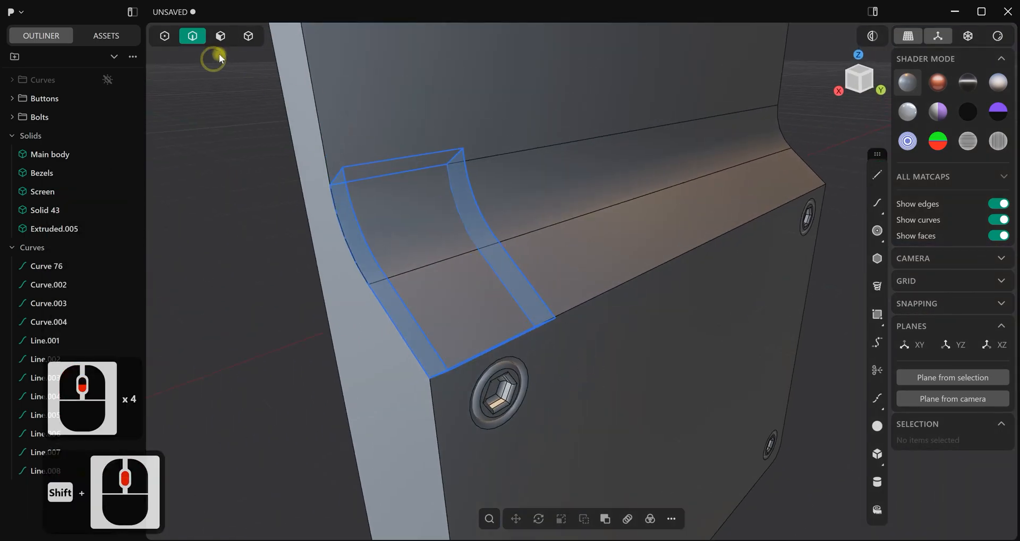
click(219, 36)
middle_drag(377, 159, 422, 172)
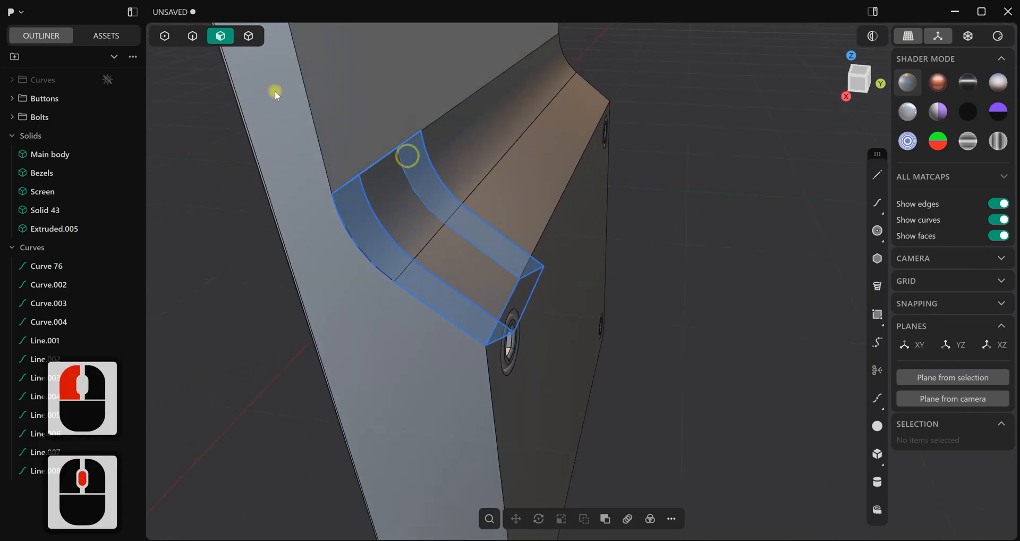
click(192, 37)
scroll(368, 124, up, 2)
middle_drag(368, 124, 411, 142)
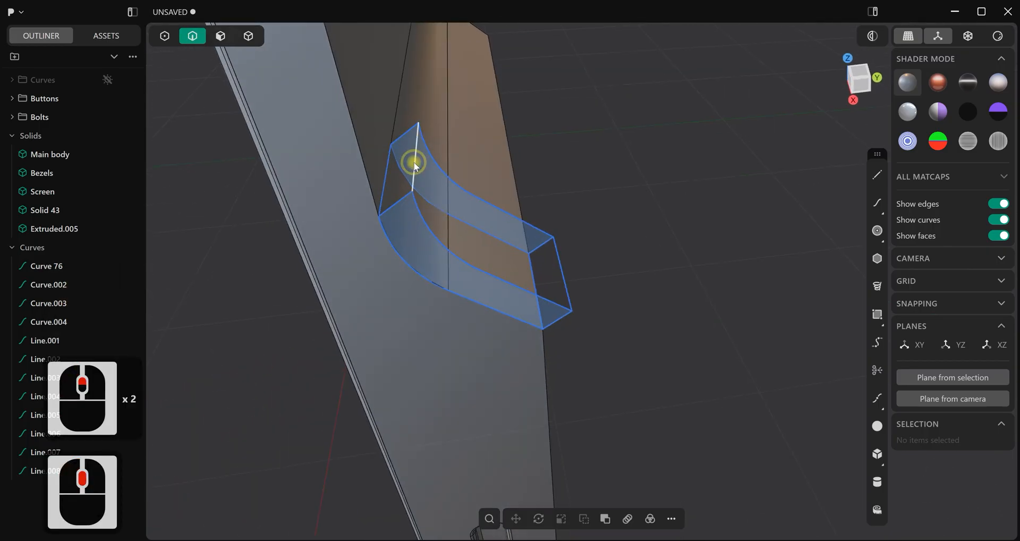
click(396, 198)
shift+click(386, 187)
shift+click(392, 156)
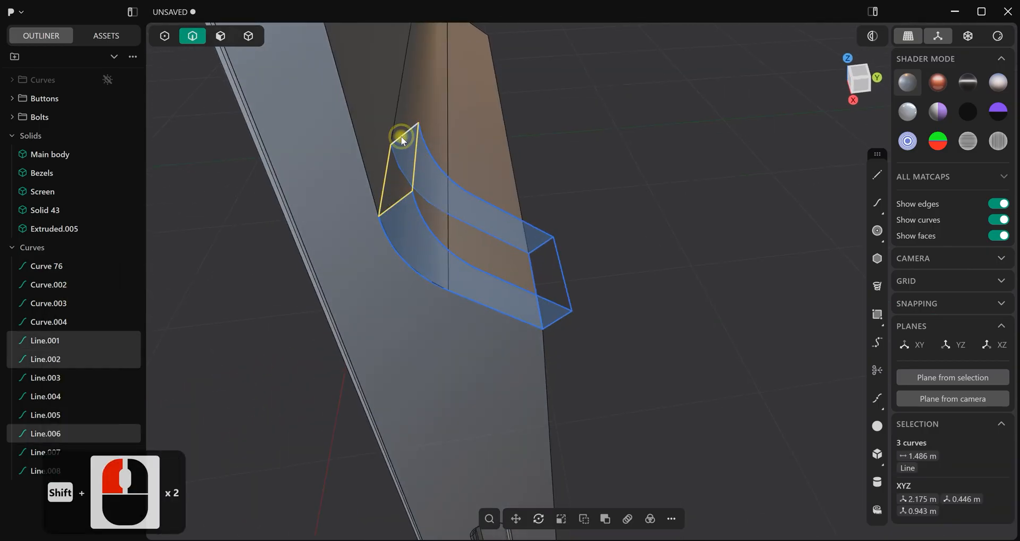
shift+click(401, 136)
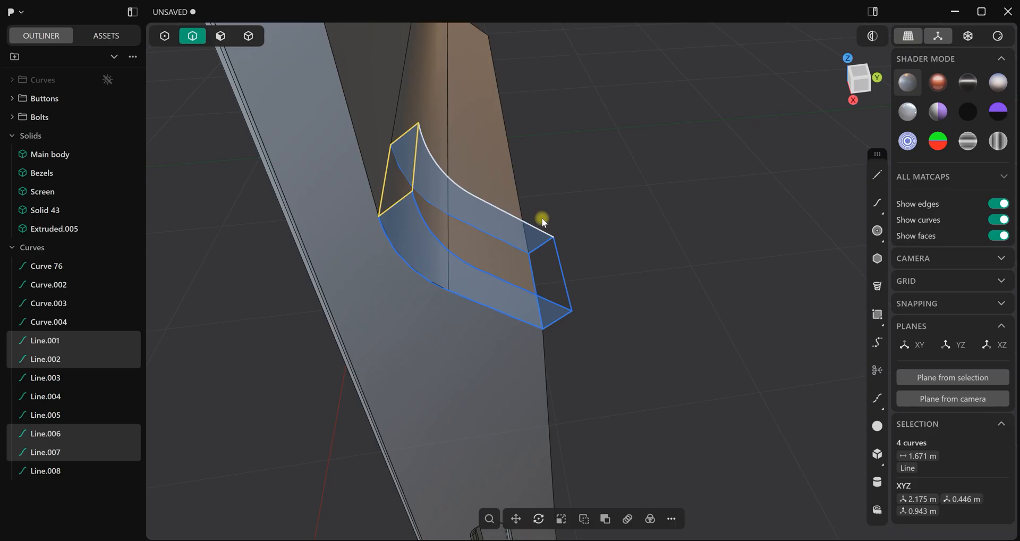
key(j)
click(584, 144)
Patch the rectangle formed by the four lines at the lower end of the slope frame
middle_drag(607, 150, 572, 378)
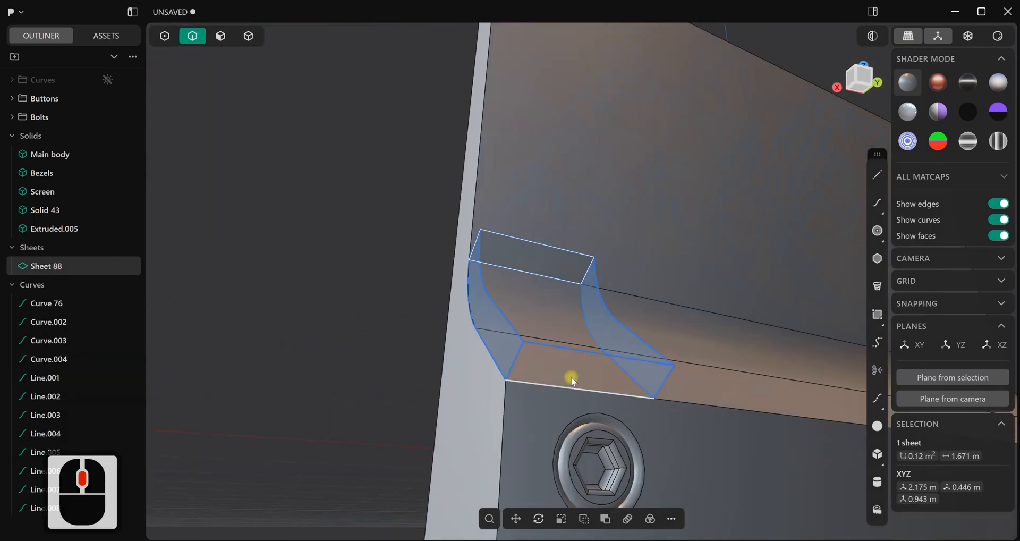
click(541, 384)
shift+click(608, 361)
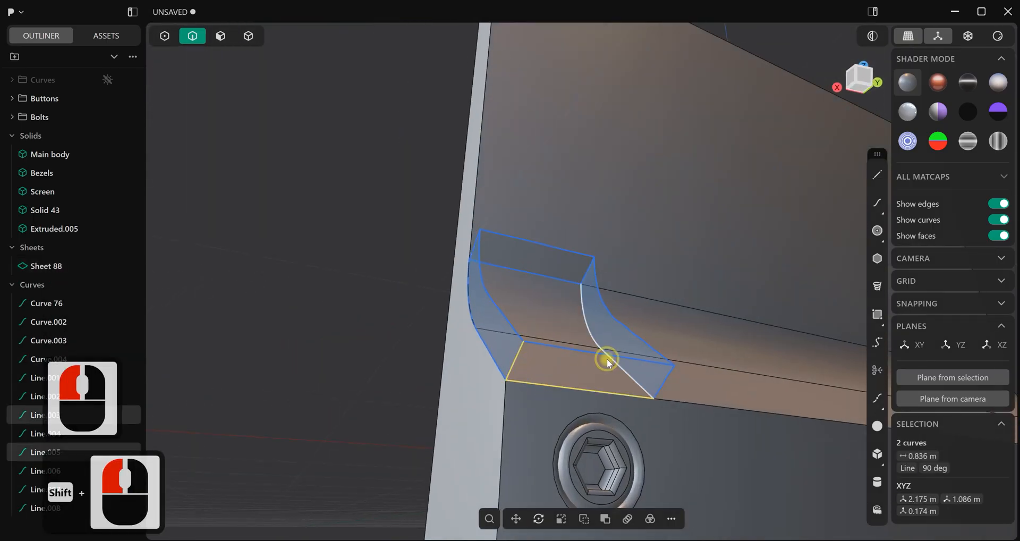
shift+click(600, 354)
shift+click(665, 382)
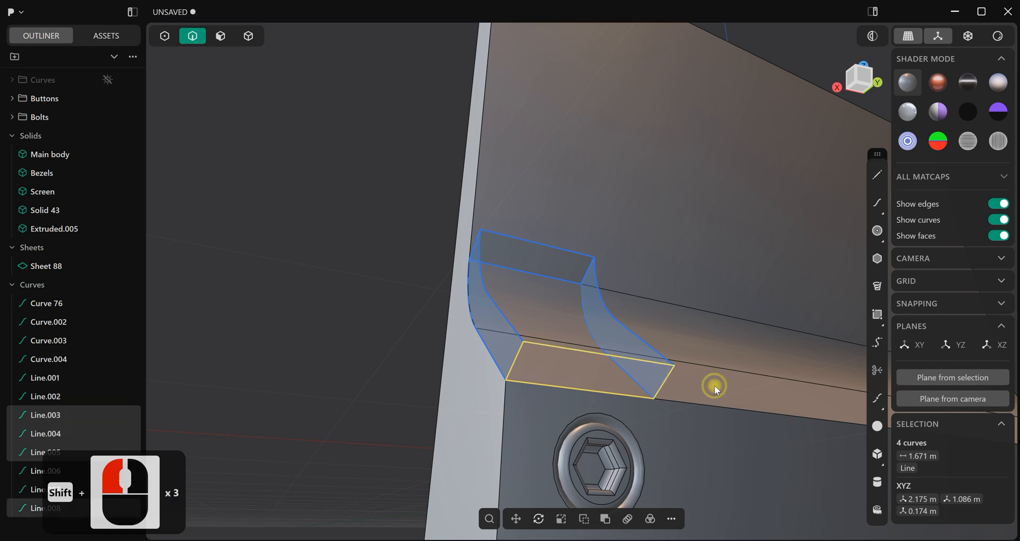
key(j)
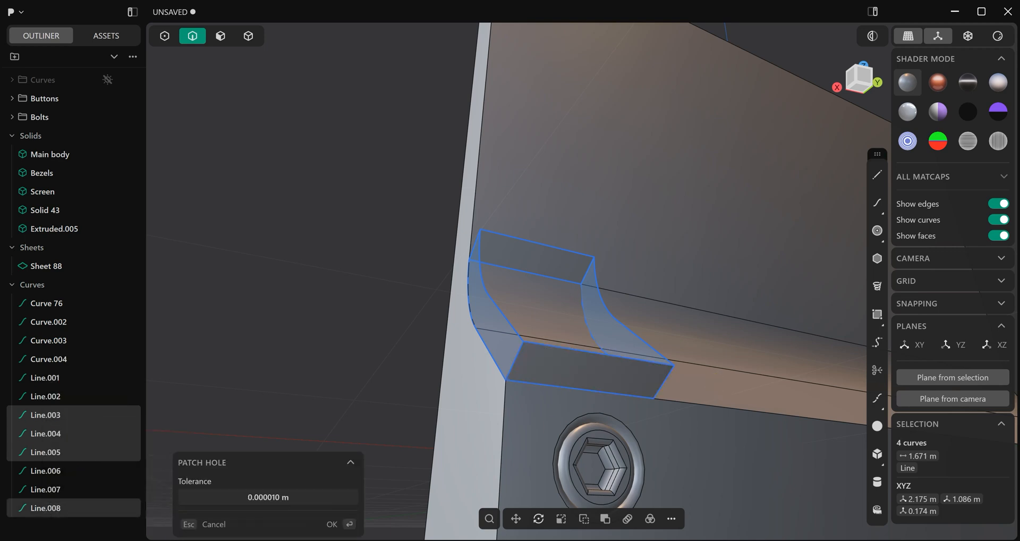
click(332, 525)
Patch the outer side of the frame between the outer slope curve, its offset copy and their two connecting lines
middle_drag(365, 294, 494, 292)
click(481, 297)
shift+click(461, 260)
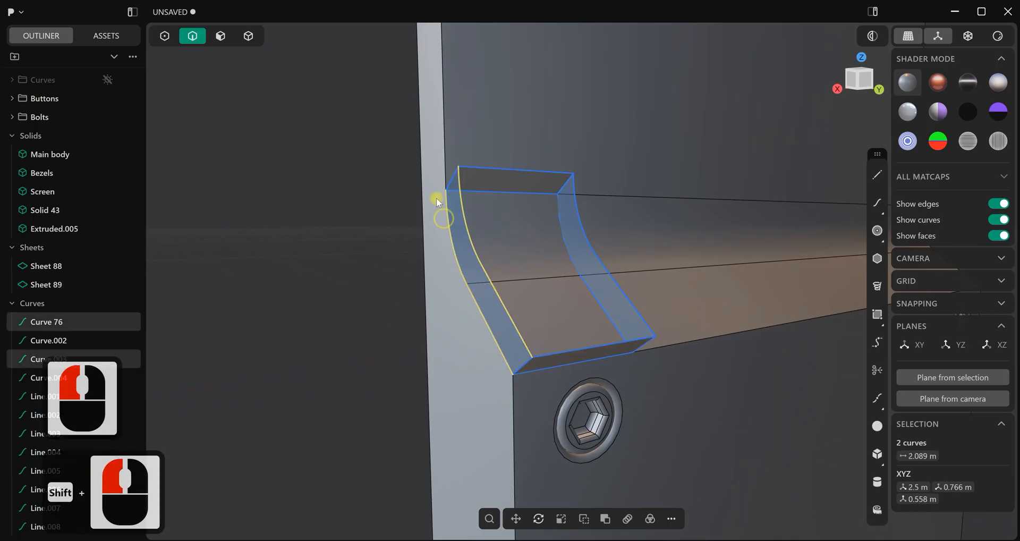
shift+click(449, 182)
shift+click(522, 357)
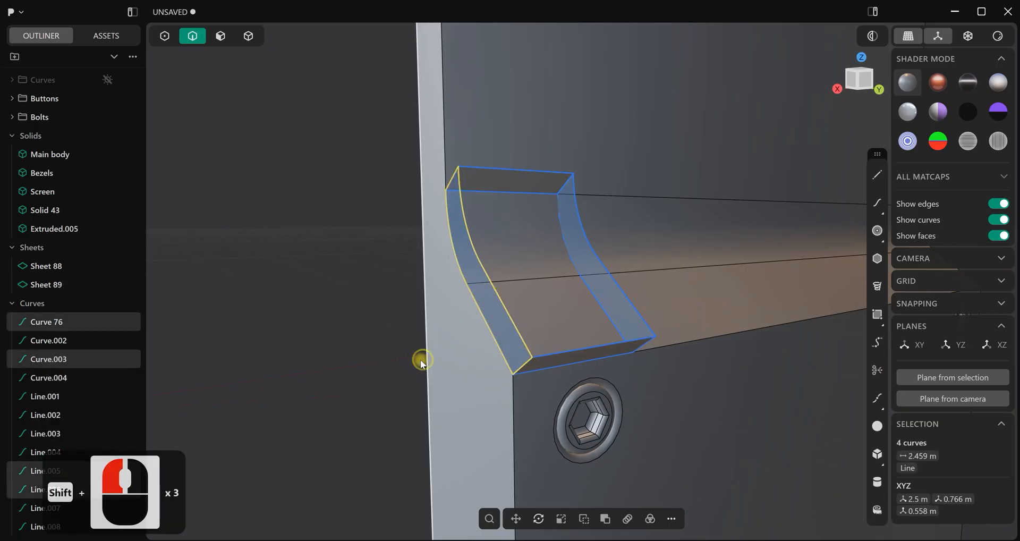
key(j)
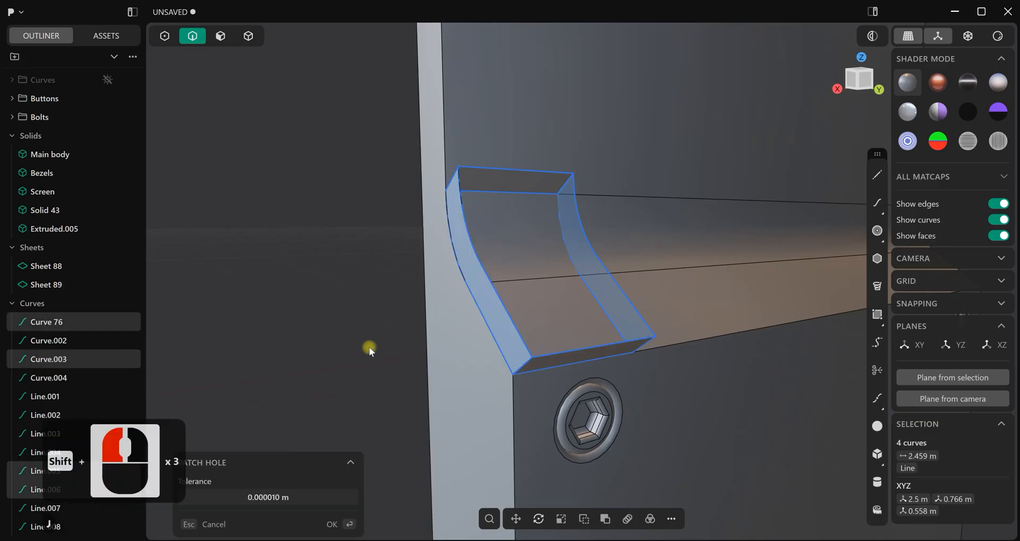
Patch the inner side of the frame between the inner slope curve, its offset copy and their two connecting lines
middle_drag(323, 340, 609, 276)
click(609, 276)
shift+click(531, 443)
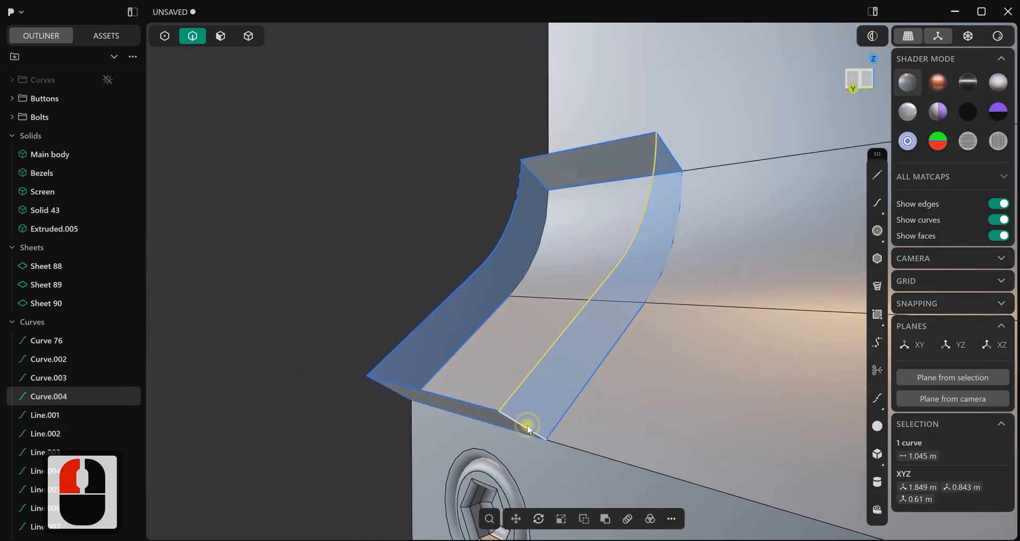
shift+click(623, 341)
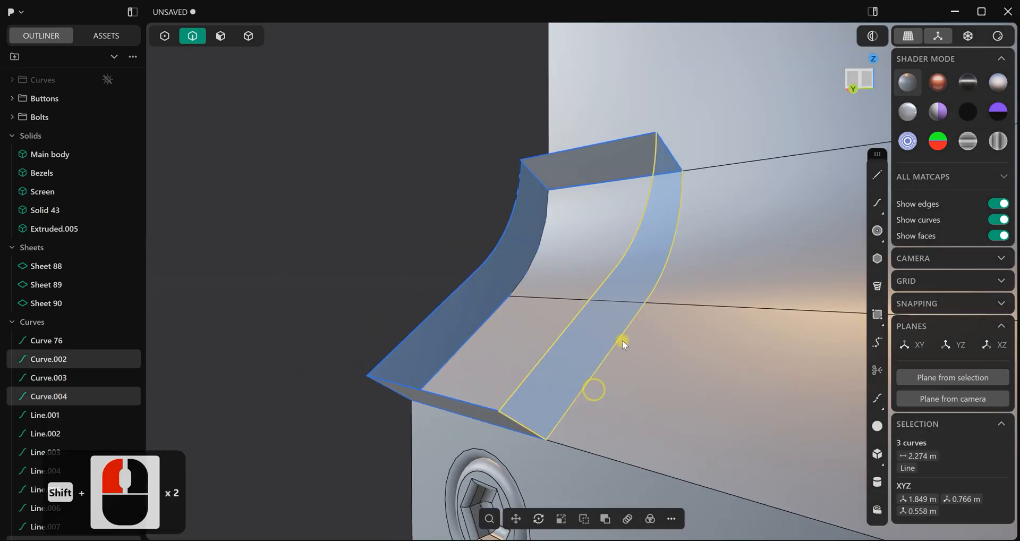
shift+click(674, 167)
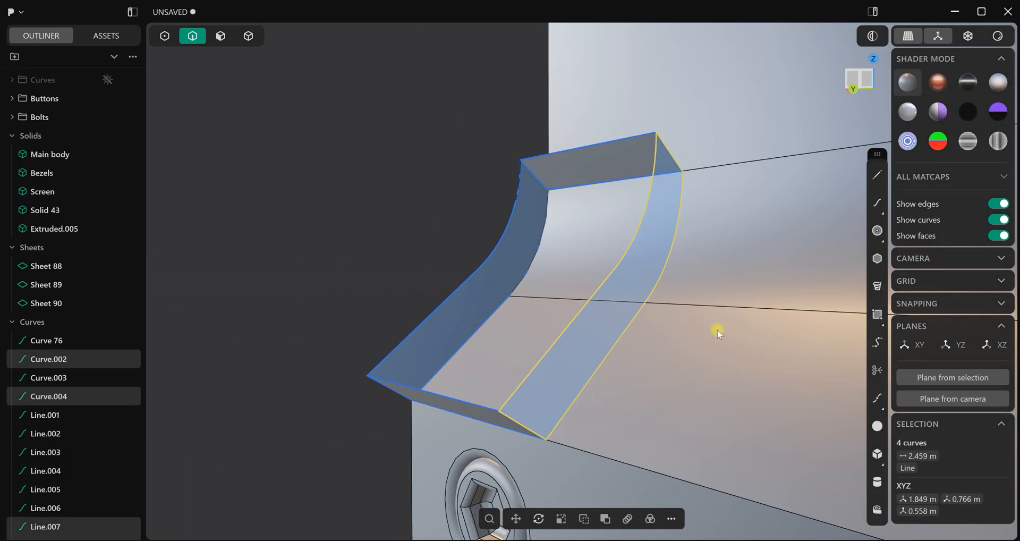
key(j)
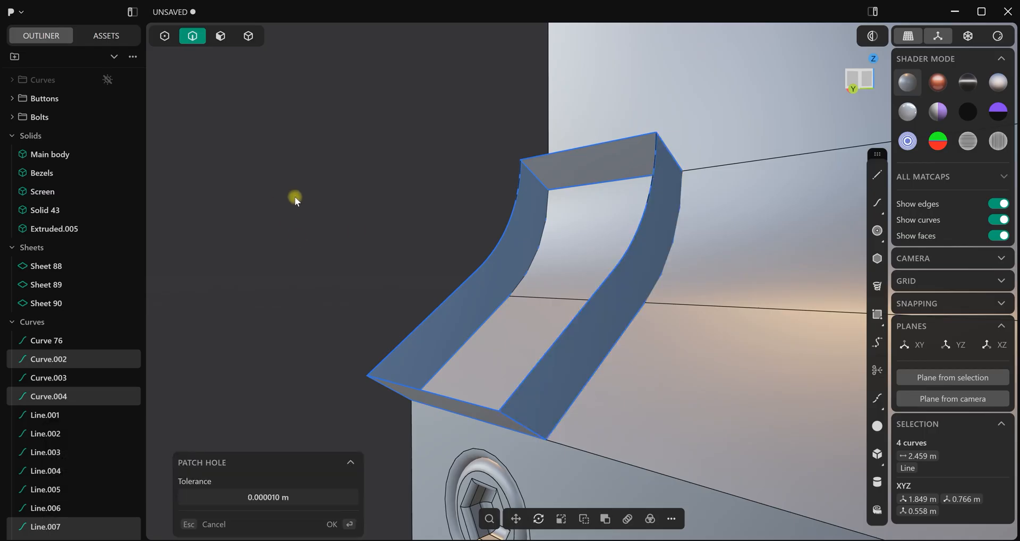
click(349, 518)
Patch the raised face of the frame between the two offset slope curves and the upper and lower lines joining them
click(497, 202)
click(521, 182)
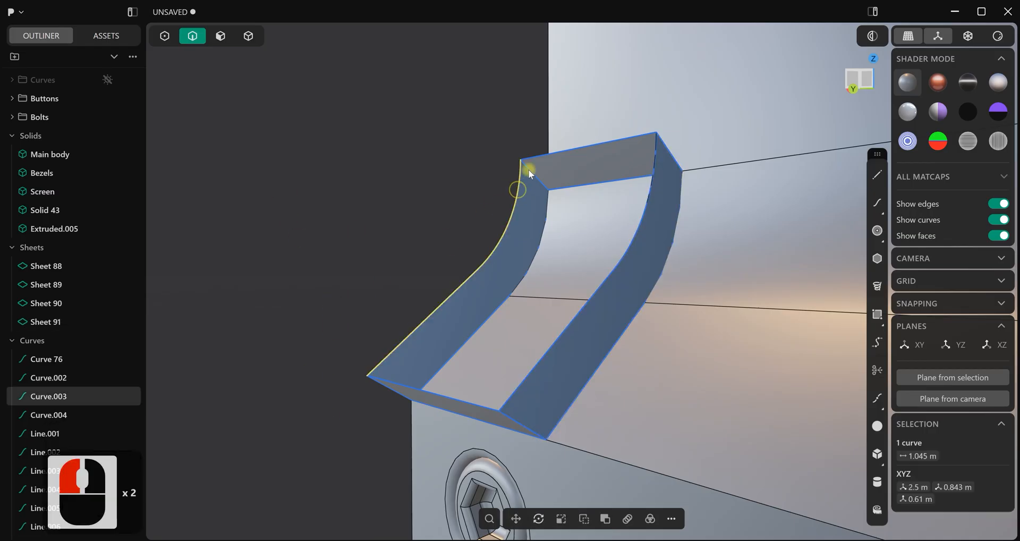
shift+click(649, 223)
shift+click(428, 359)
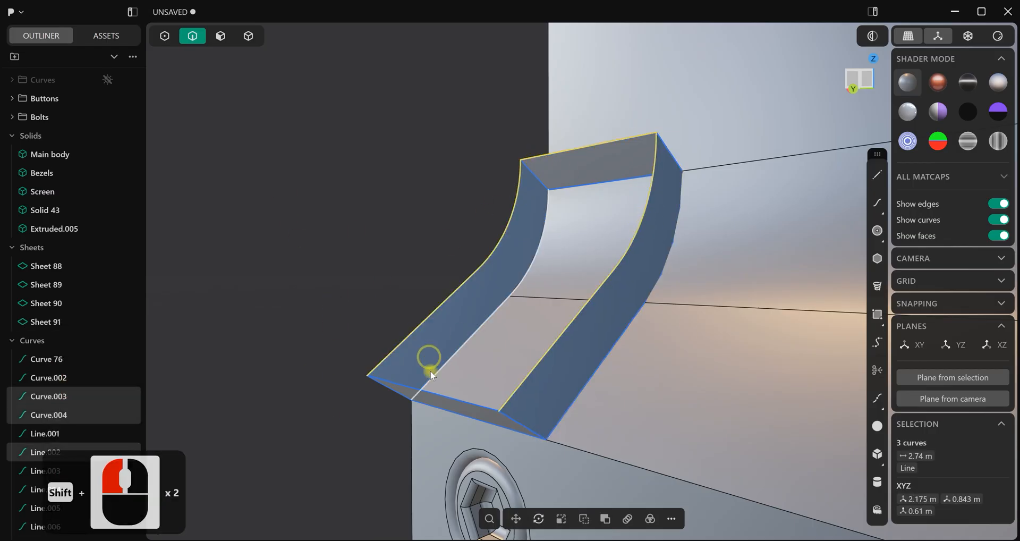
key(j)
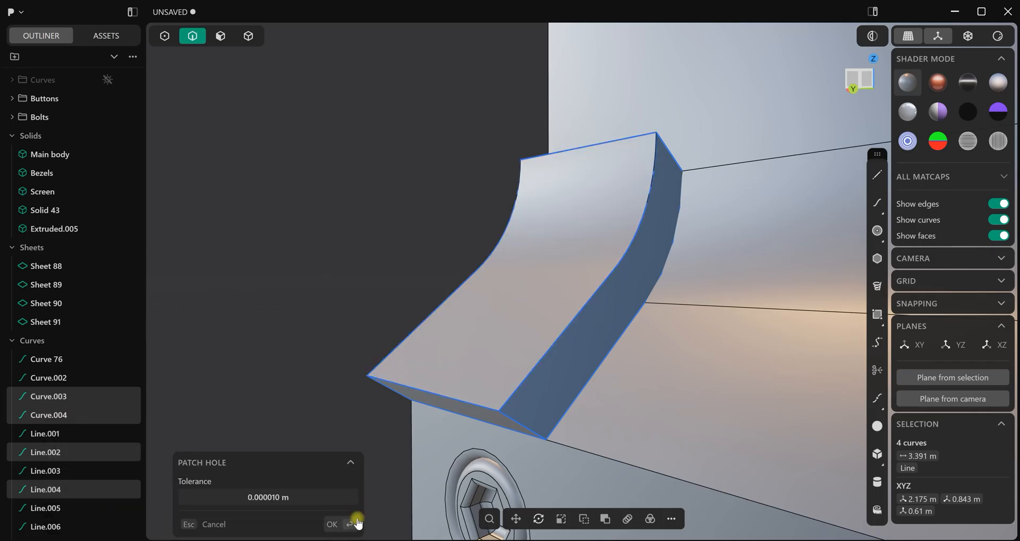
click(357, 524)
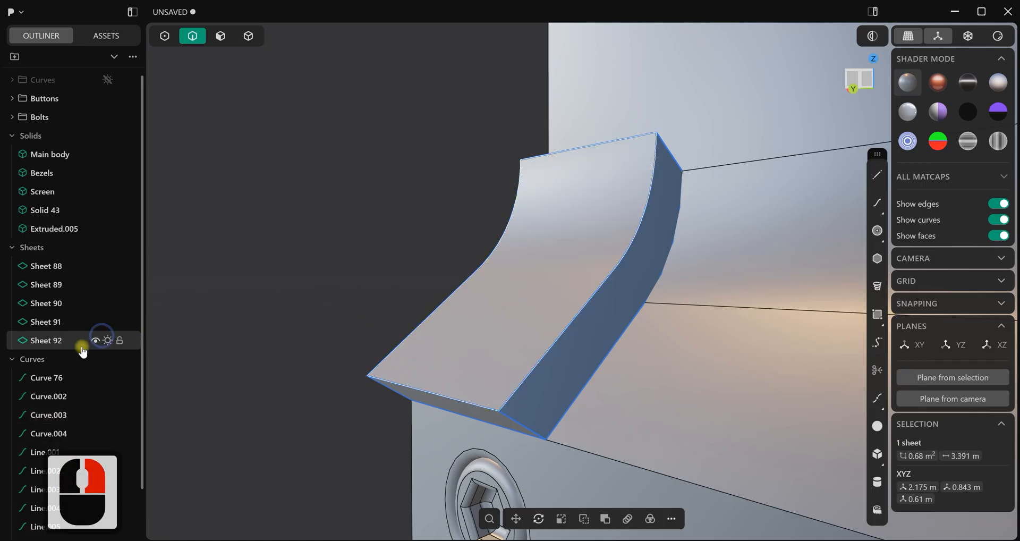
Group all the loose construction curves of the slope frame, from Curve 76 to Line.008
click(43, 384)
scroll(24, 452, down, 13)
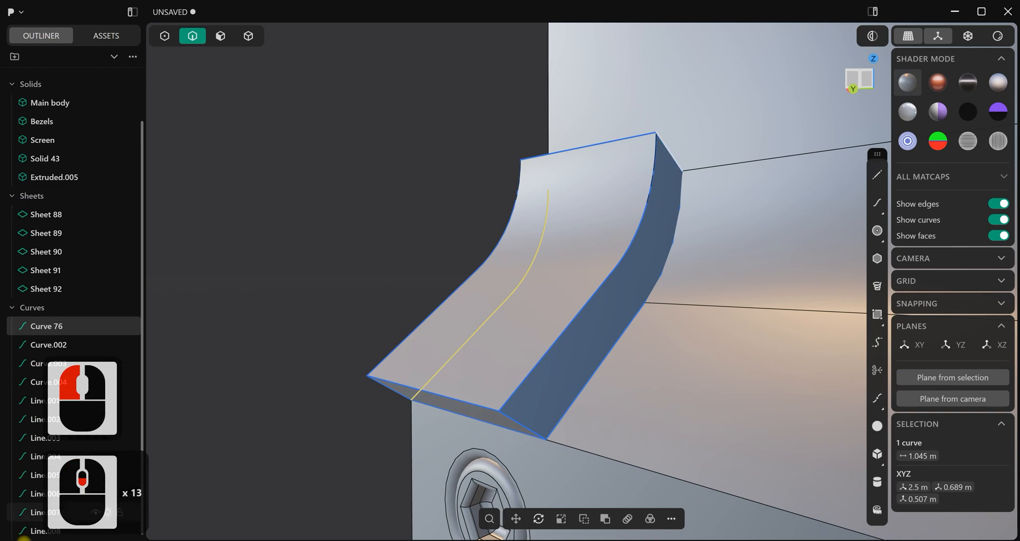
shift+click(29, 531)
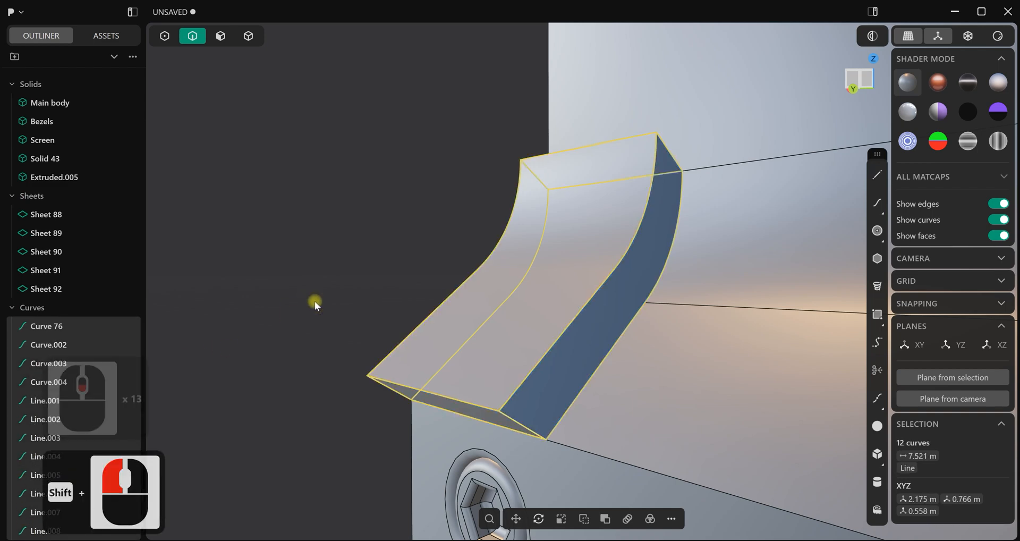
key(ctrl+g)
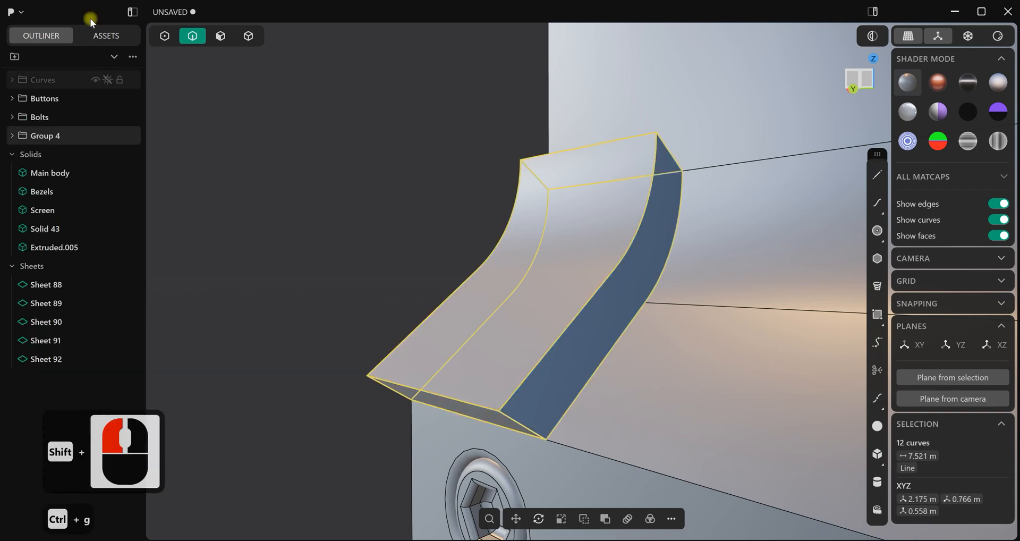
Rename the frame curves' group Buttons_back and hide it
double_click(51, 140)
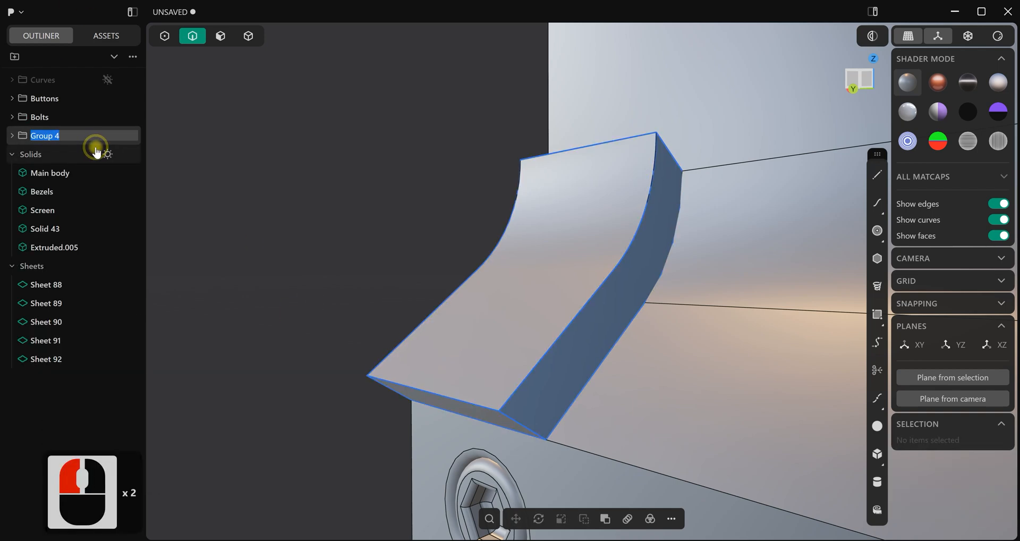
text(Buttons_back)
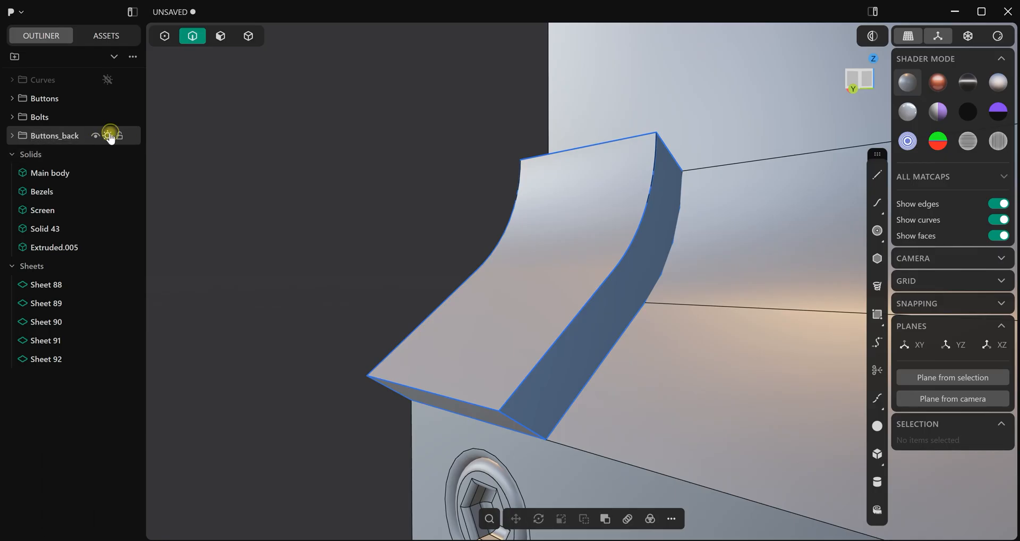
click(108, 136)
click(362, 271)
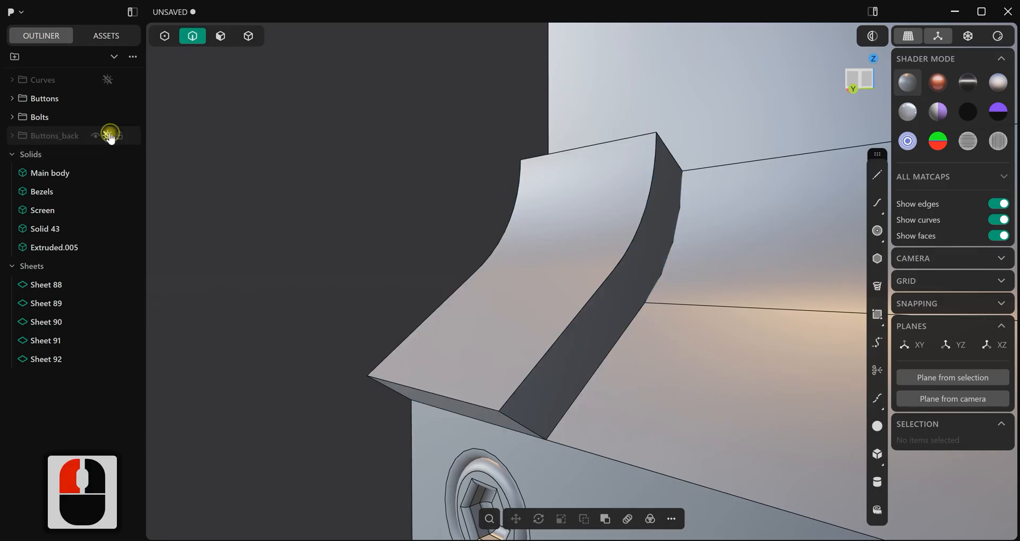
Isolate the five patch sheets, Sheet 88 to Sheet 92
click(46, 359)
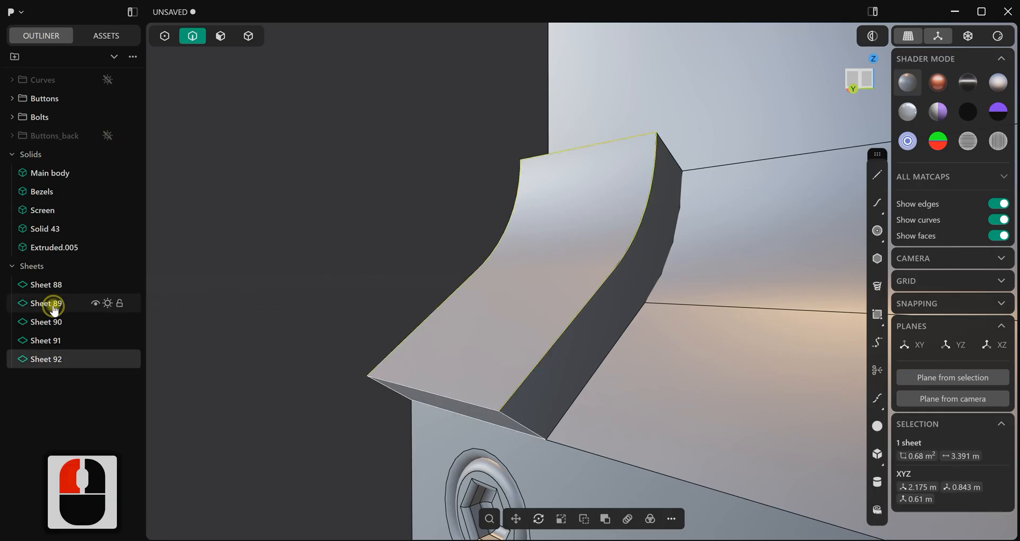
shift+click(48, 284)
scroll(326, 294, down, 8)
middle_drag(355, 296, 340, 300)
key(slash)
middle_drag(480, 295, 365, 264)
scroll(417, 186, up, 4)
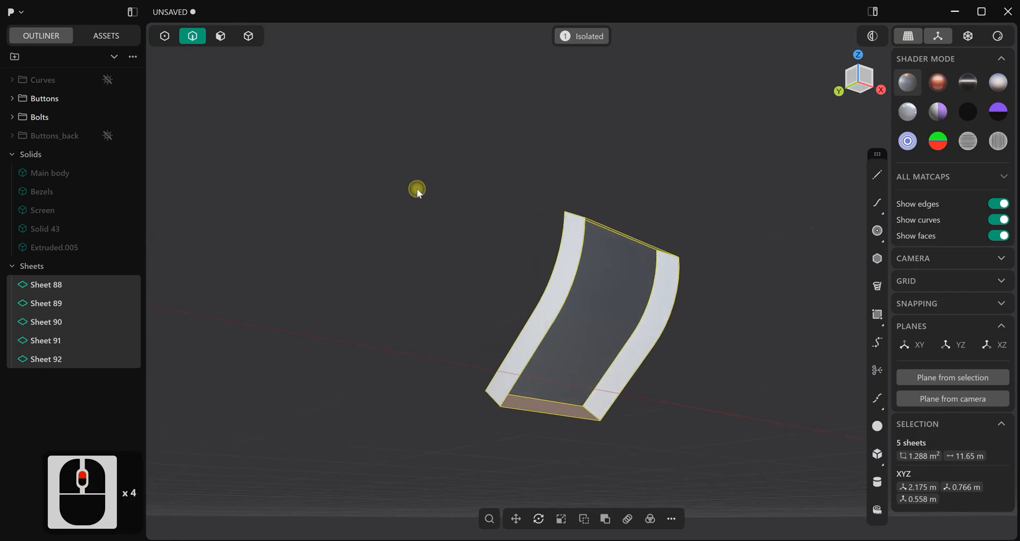
Try to patch the open underside of the unjoined sheets along its six boundary edges with G0 continuity and multiple faces
click(417, 187)
scroll(425, 190, up, 3)
shift+middle_drag(487, 208, 399, 149)
click(492, 240)
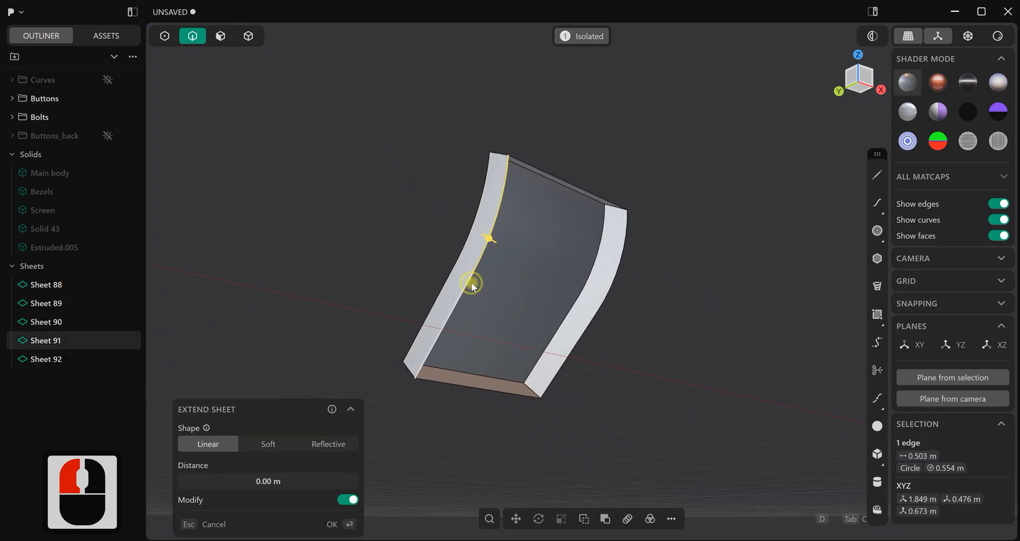
shift+click(471, 283)
shift+click(464, 382)
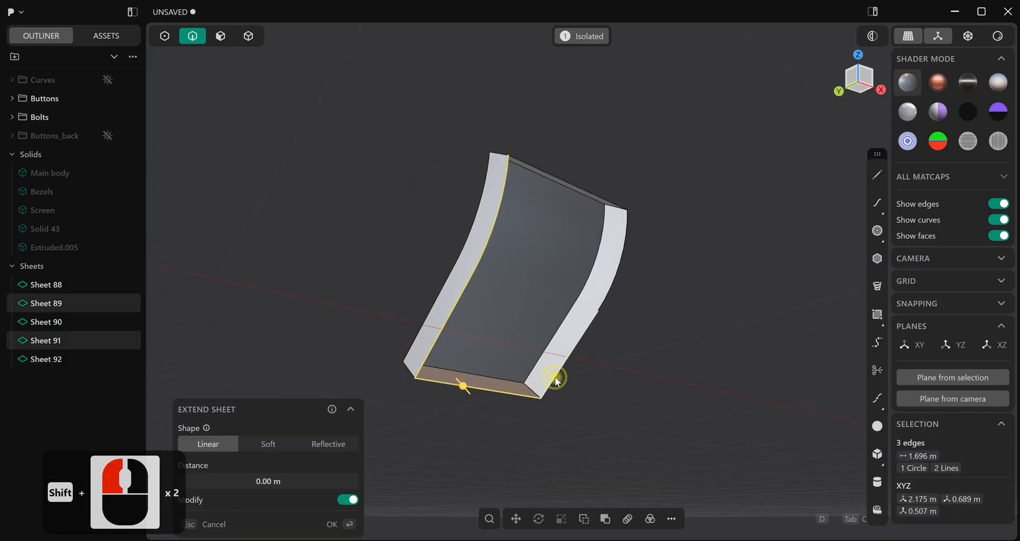
shift+click(554, 377)
shift+click(608, 294)
shift+click(600, 197)
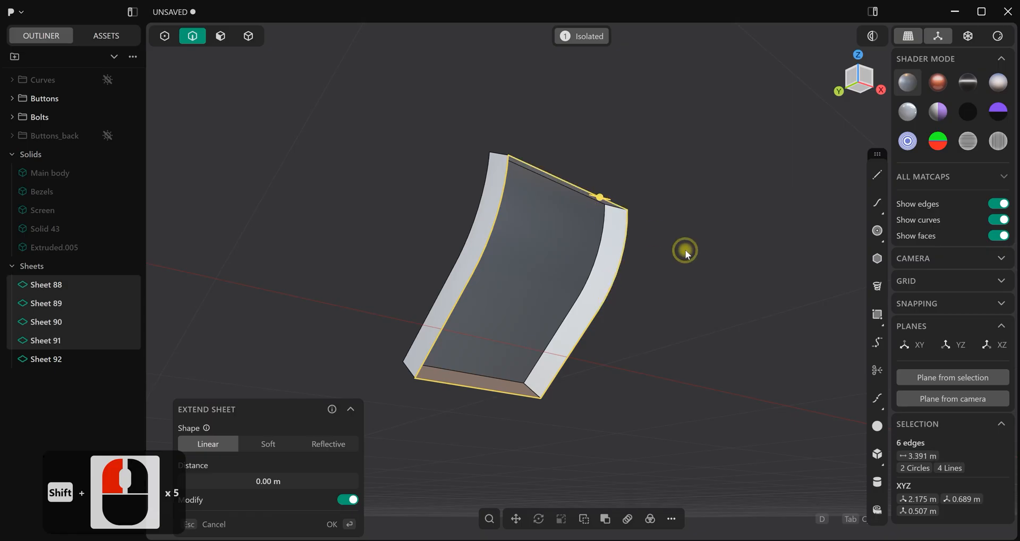
key(j)
middle_drag(641, 313, 633, 336)
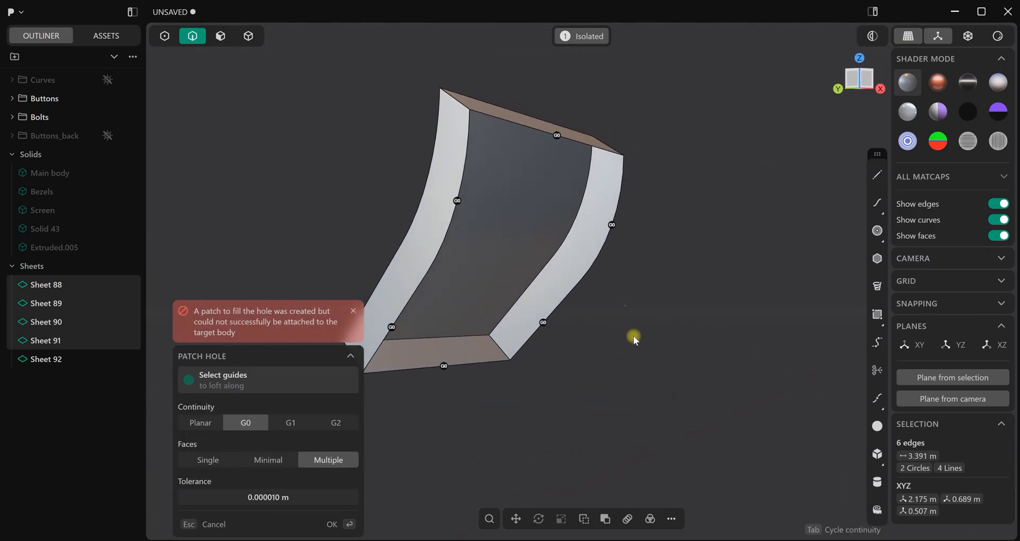
right_click(678, 334)
Join the five patch sheets into a single sheet
scroll(632, 333, up, 3)
middle_drag(595, 171, 578, 285)
click(35, 287)
shift+click(35, 358)
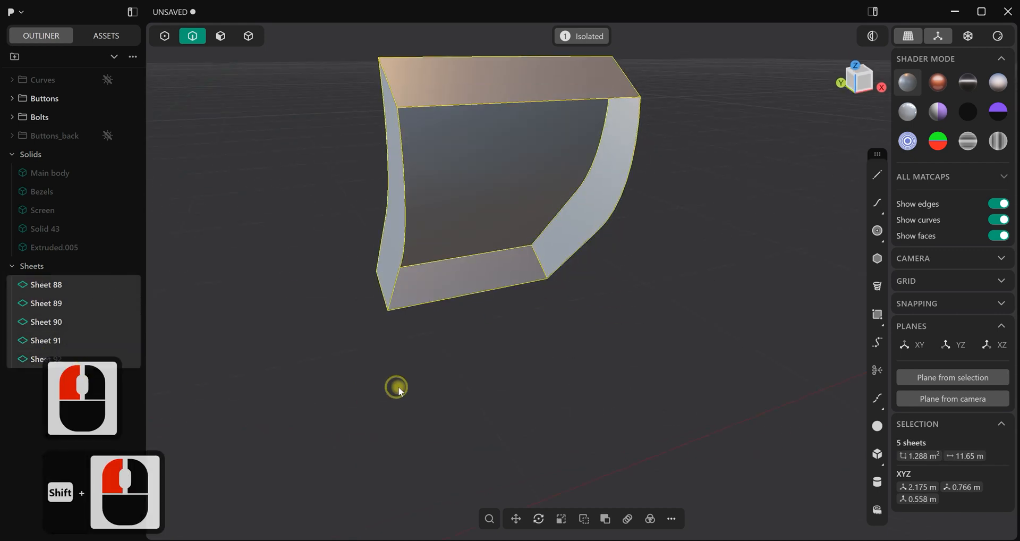
key(j)
click(436, 371)
Patch the joined sheet's open underside along its six boundary edges with G0 continuity and multiple faces
middle_drag(444, 317, 447, 267)
click(420, 223)
shift+click(412, 284)
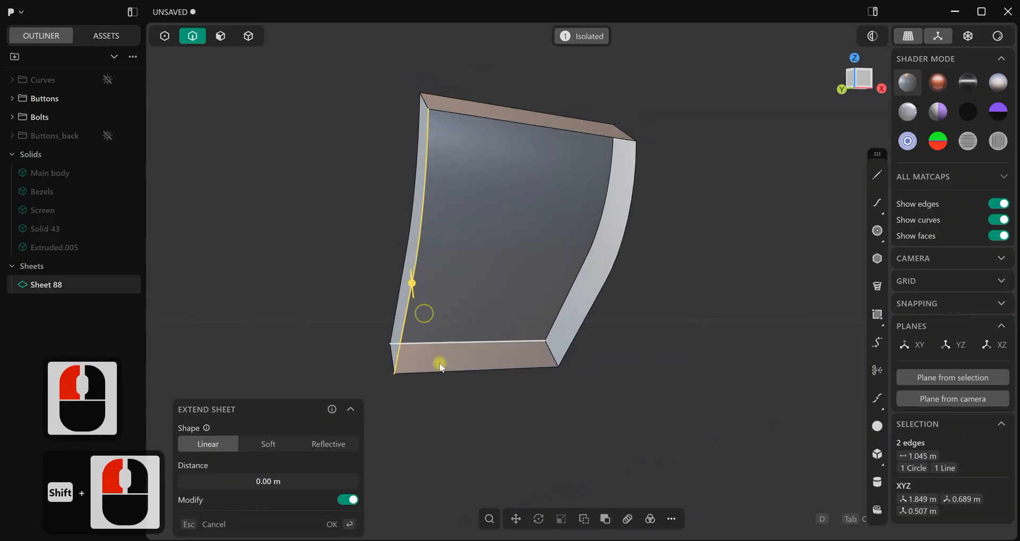
shift+click(443, 368)
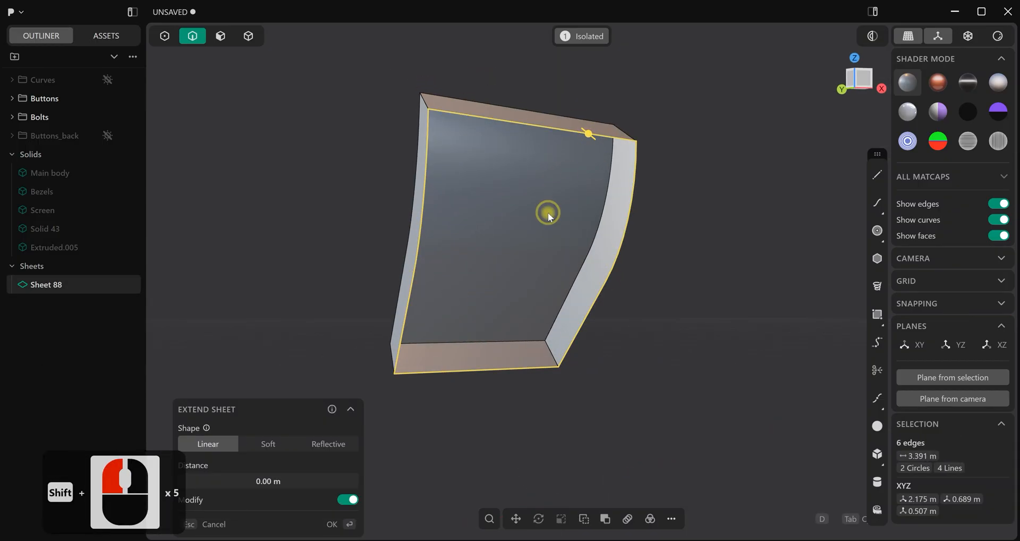
key(j)
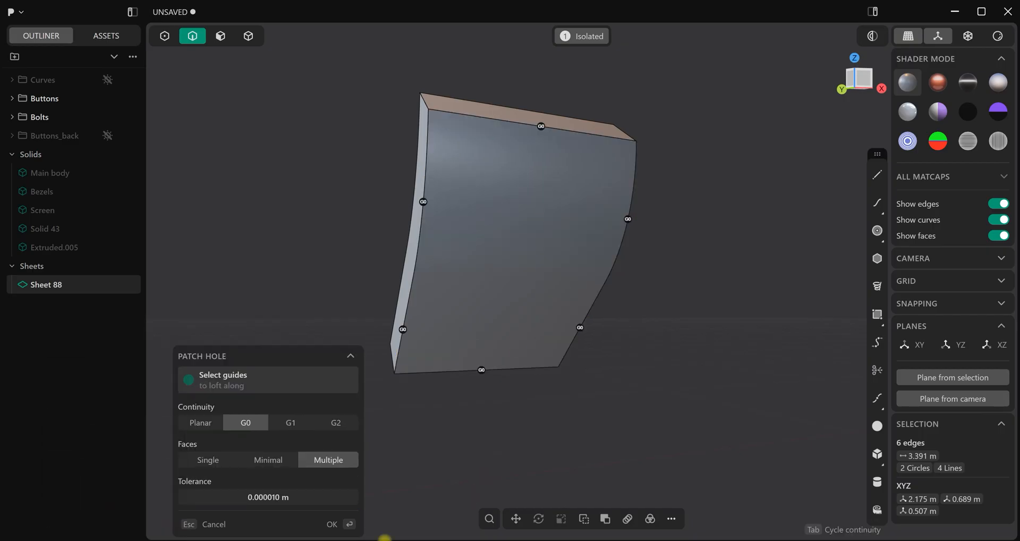
click(340, 525)
Leave isolation and draw a vertical line about 0.565 m long upward from the block's lower inner corner in the Right view
middle_drag(480, 343, 659, 321)
scroll(523, 340, up, 3)
shift+middle_drag(391, 324, 531, 310)
scroll(521, 308, down, 4)
middle_drag(423, 303, 521, 290)
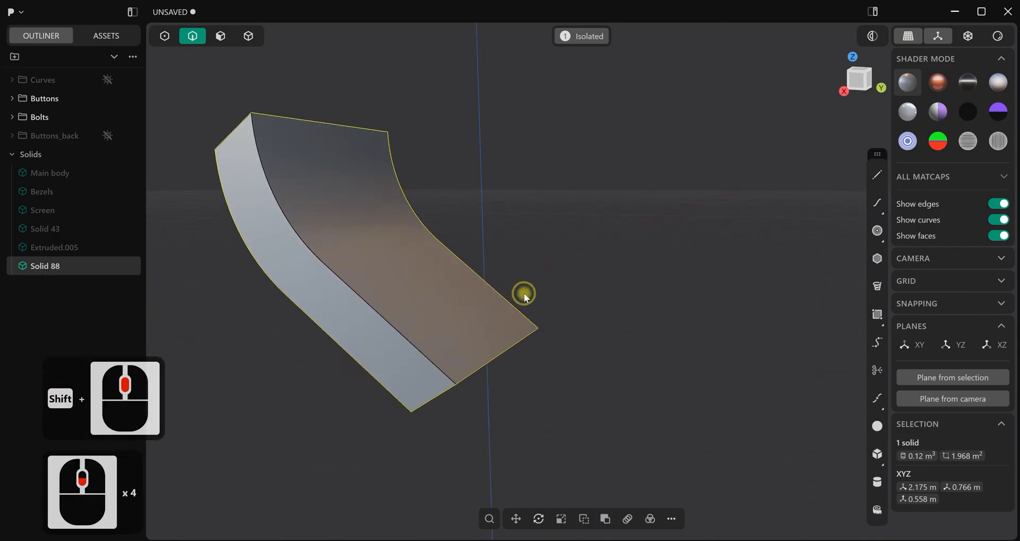
click(199, 79)
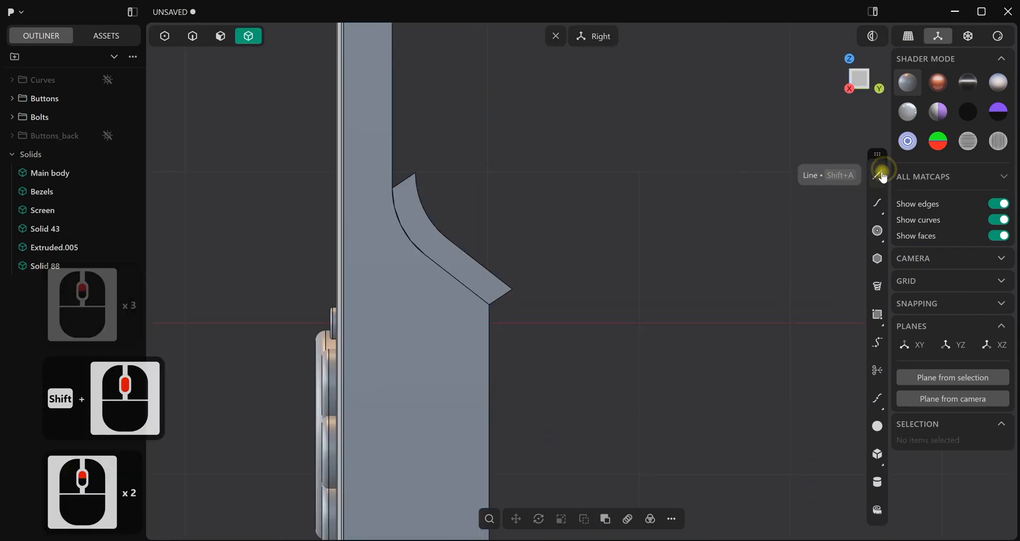
click(879, 177)
scroll(520, 299, up, 6)
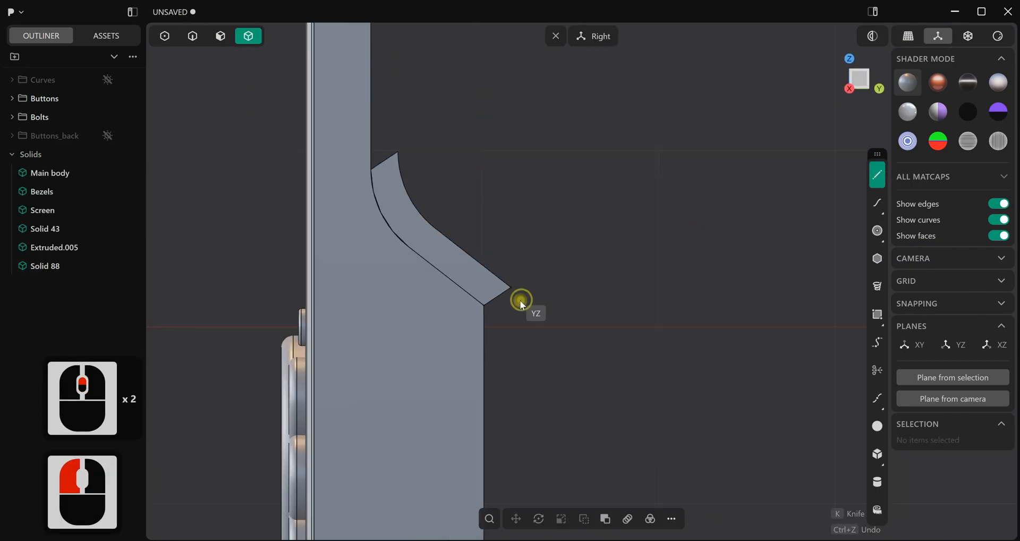
click(480, 305)
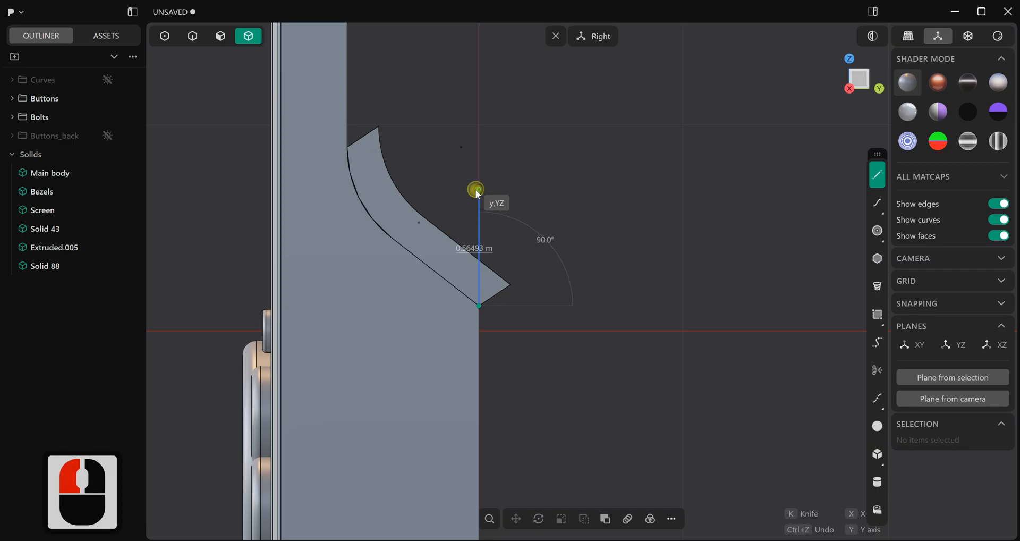
click(478, 190)
right_click(601, 323)
Cut the raised block with the vertical line
key(c)
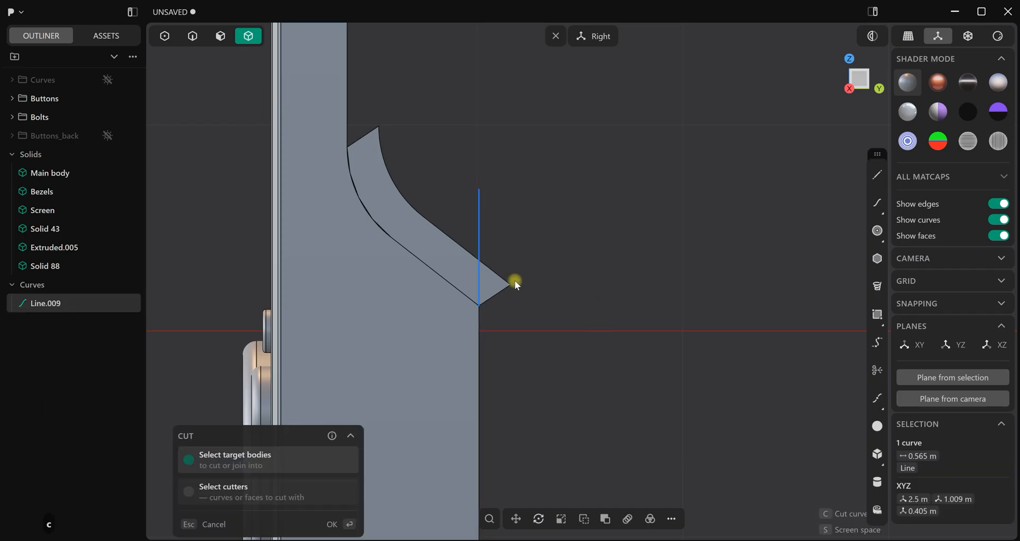
click(369, 422)
click(339, 525)
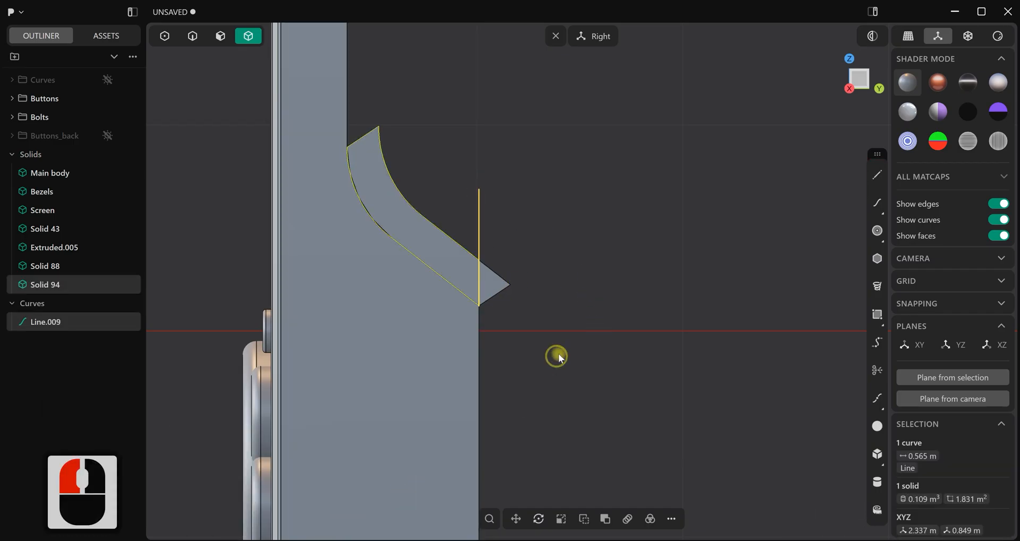
click(579, 333)
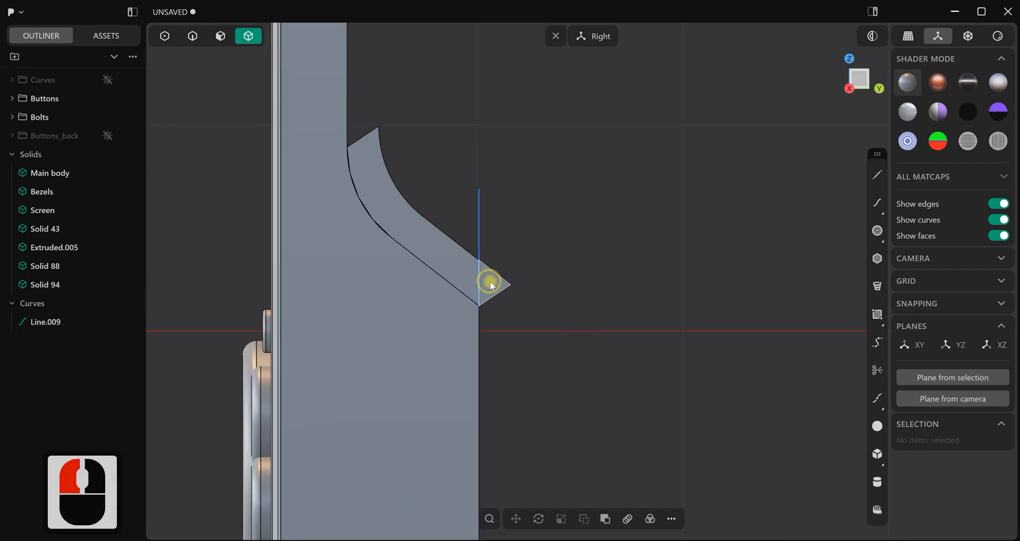
Delete the block's cut-off tip beyond the back face and the vertical cutting line
click(506, 286)
key(Delete)
scroll(611, 285, up, 3)
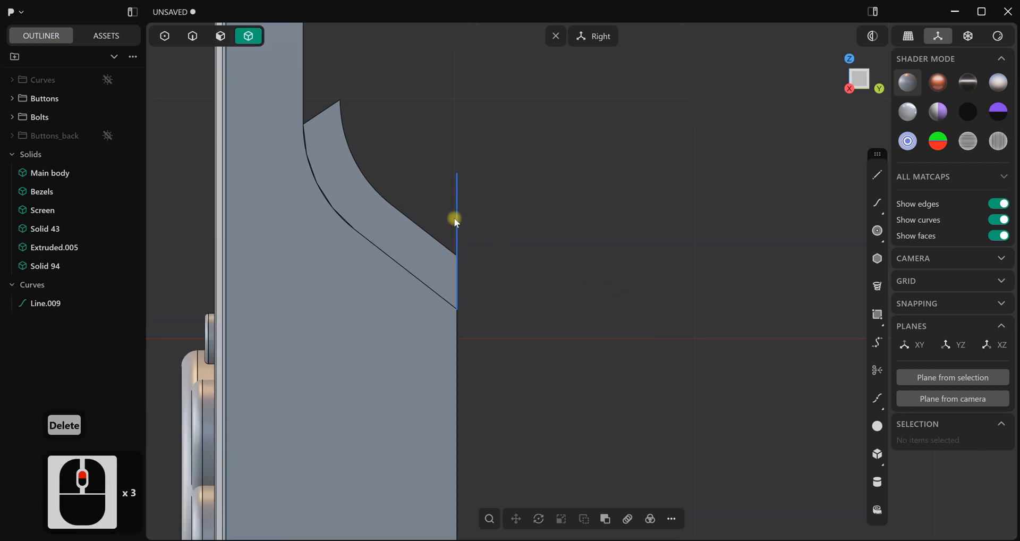
click(457, 218)
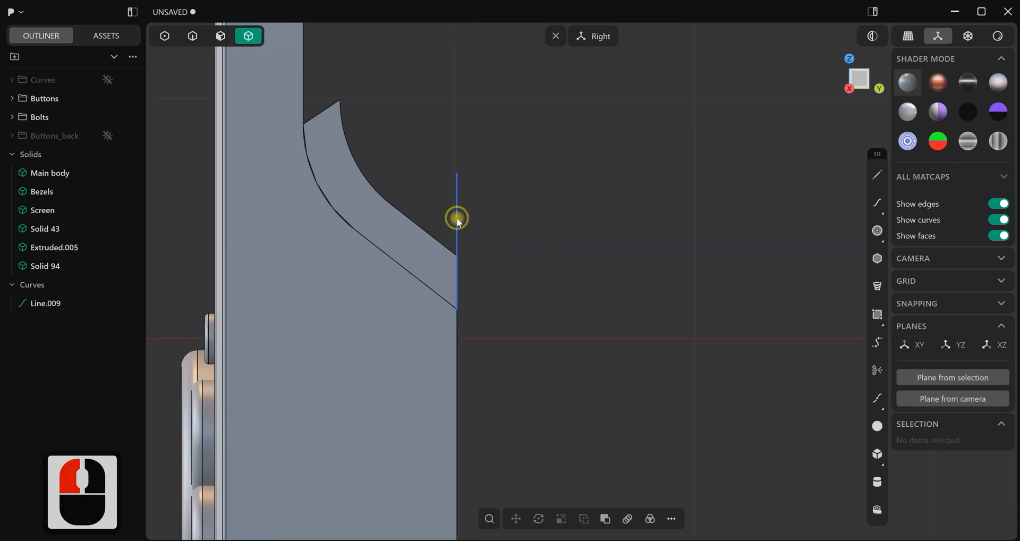
click(35, 303)
key(Delete)
Switch to face selection and examine the trimmed block's end against the body's back slope
middle_drag(574, 269, 309, 57)
click(220, 36)
drag(463, 287, 495, 284)
right_click(654, 264)
click(651, 264)
scroll(641, 269, down, 4)
middle_drag(594, 284, 602, 288)
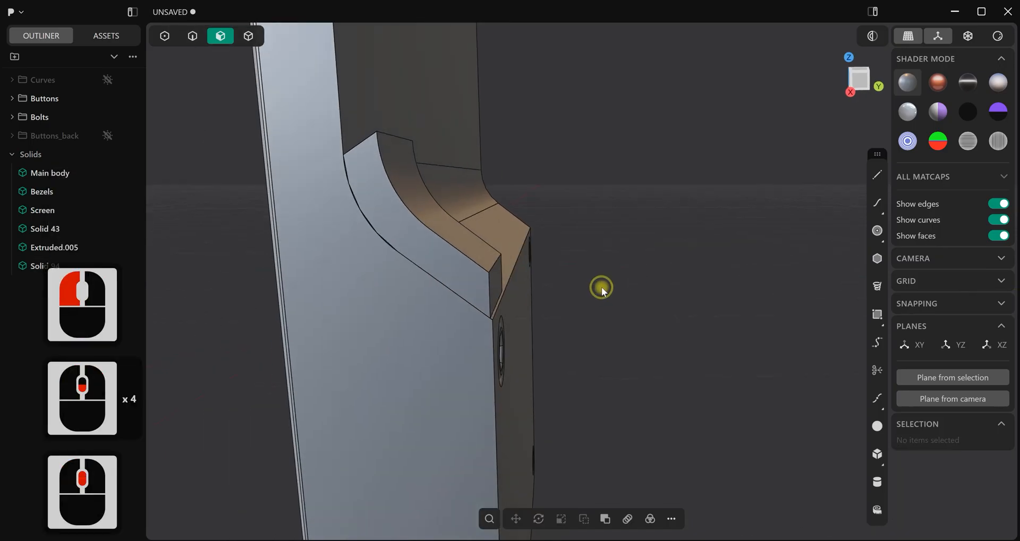
Draw a horizontal line about 0.793 m long across the upper end of the raised block in the Right view
key(1)
key(3)
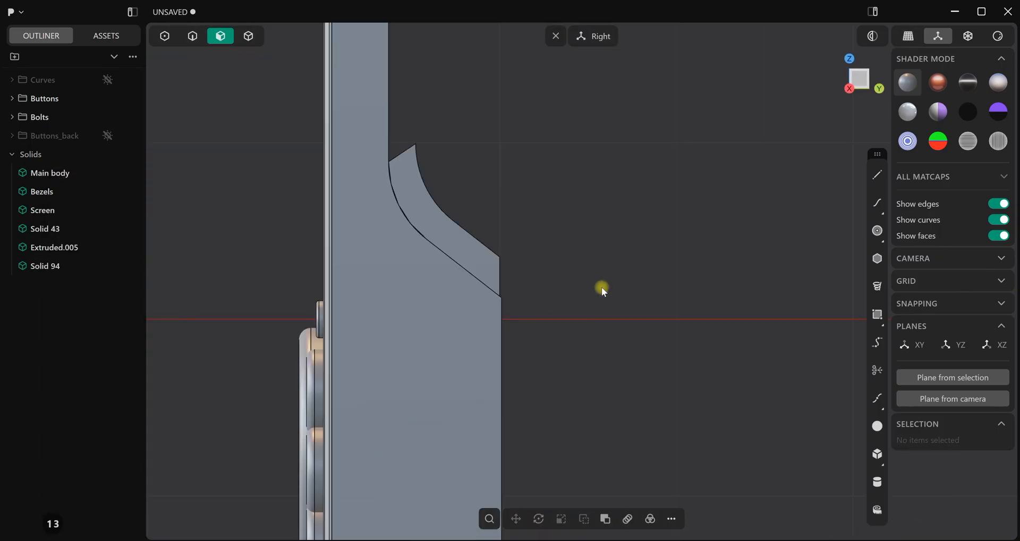
scroll(594, 254, up, 2)
shift+middle_drag(542, 199, 602, 210)
click(877, 176)
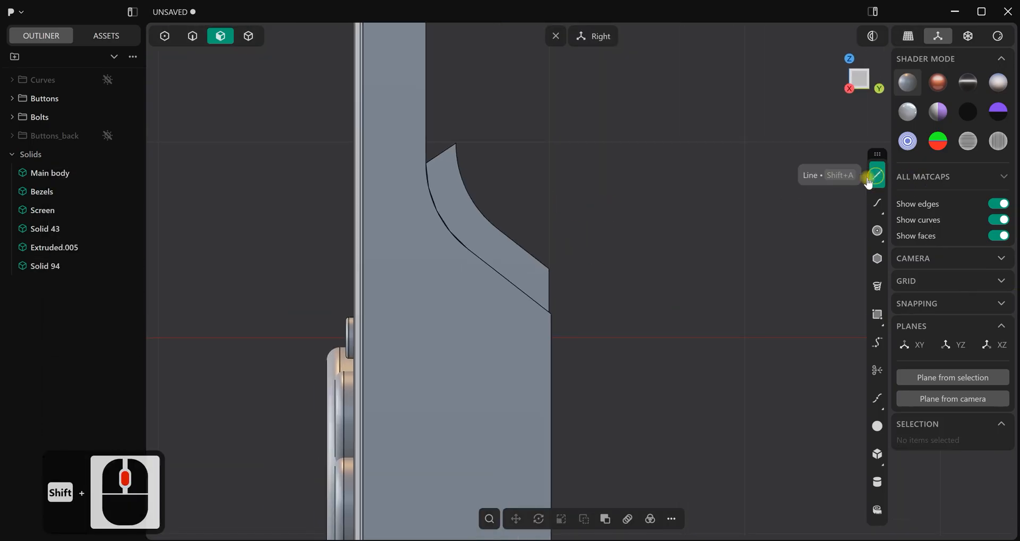
click(509, 185)
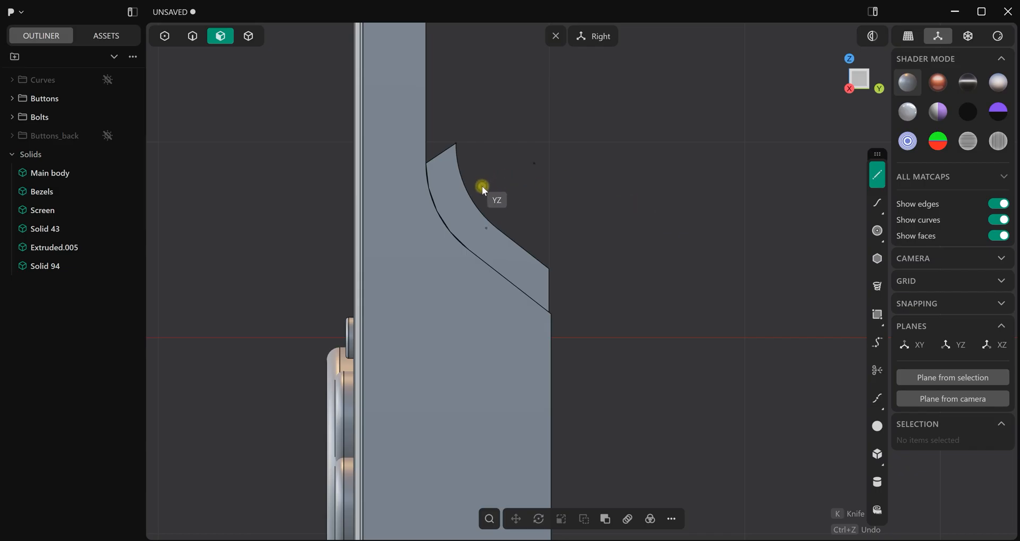
click(483, 183)
click(330, 180)
right_click(558, 211)
Cut the raised block with the horizontal line
key(c)
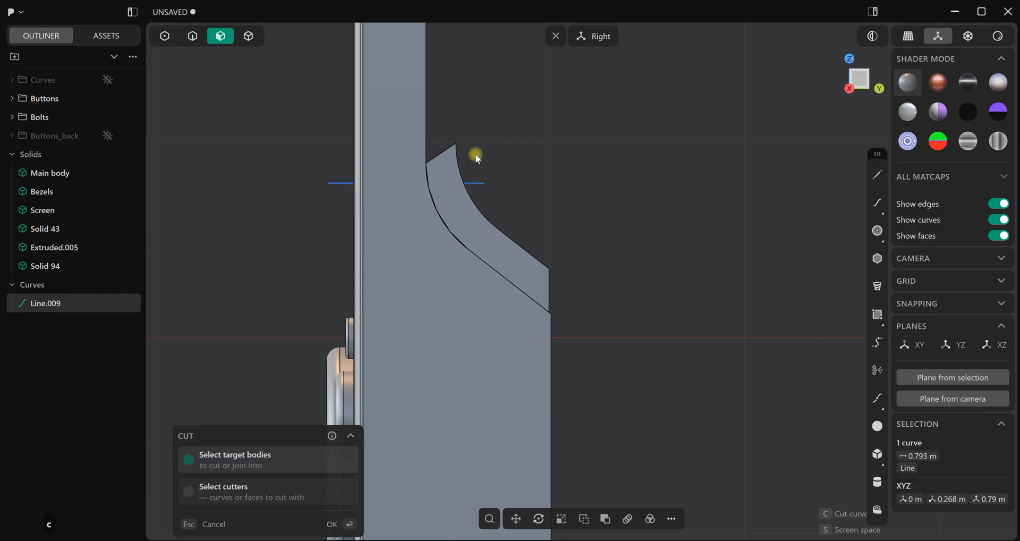
click(450, 169)
click(339, 524)
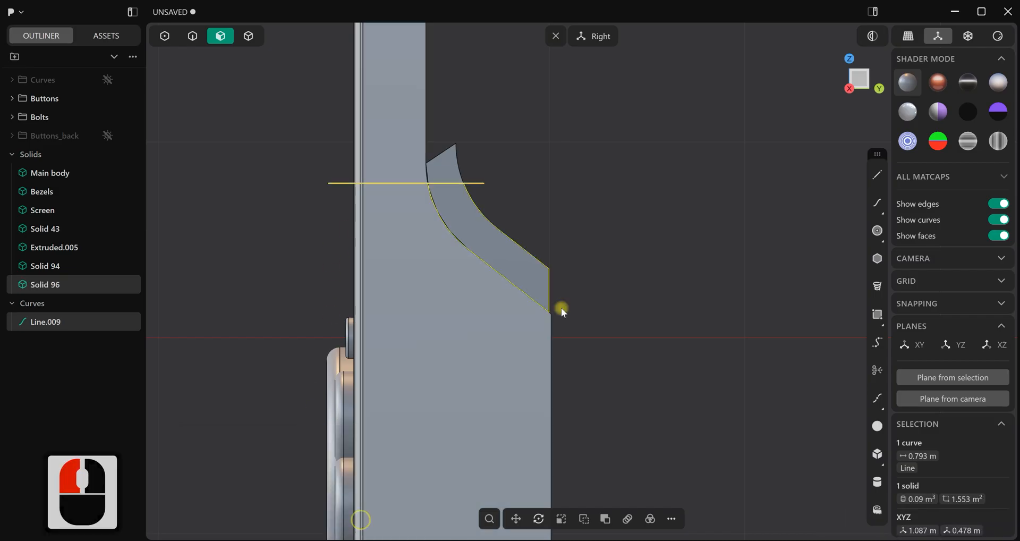
Delete the block's cut-off upper tip and the horizontal cutting line
click(597, 161)
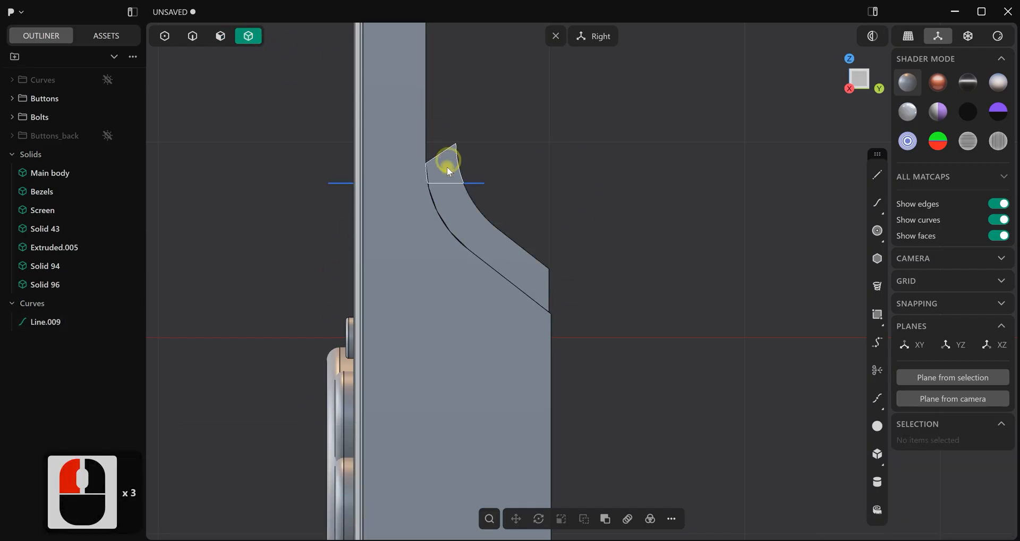
key(Delete)
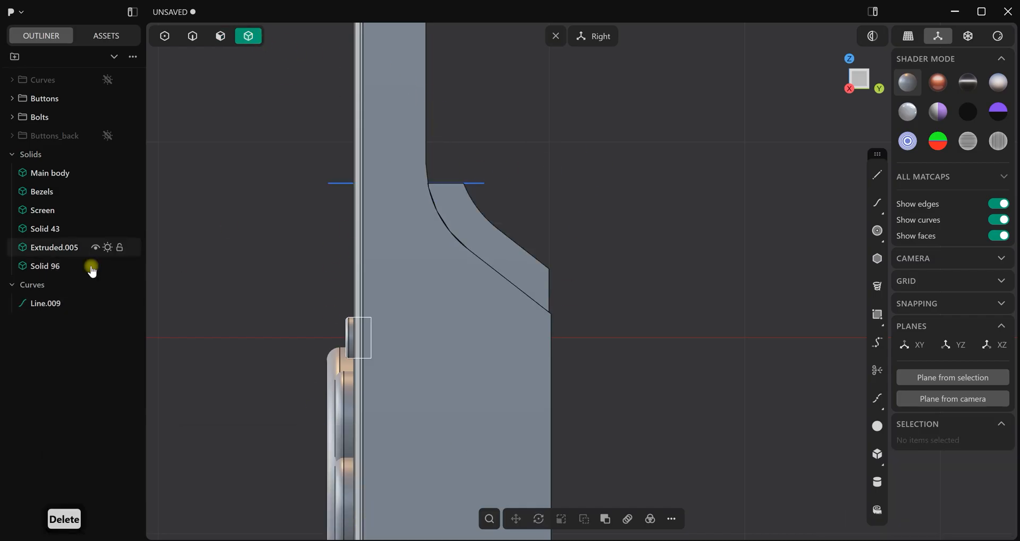
click(47, 304)
key(Delete)
Isolate the trimmed block on the back slope
middle_drag(569, 176, 522, 213)
middle_drag(361, 165, 266, 59)
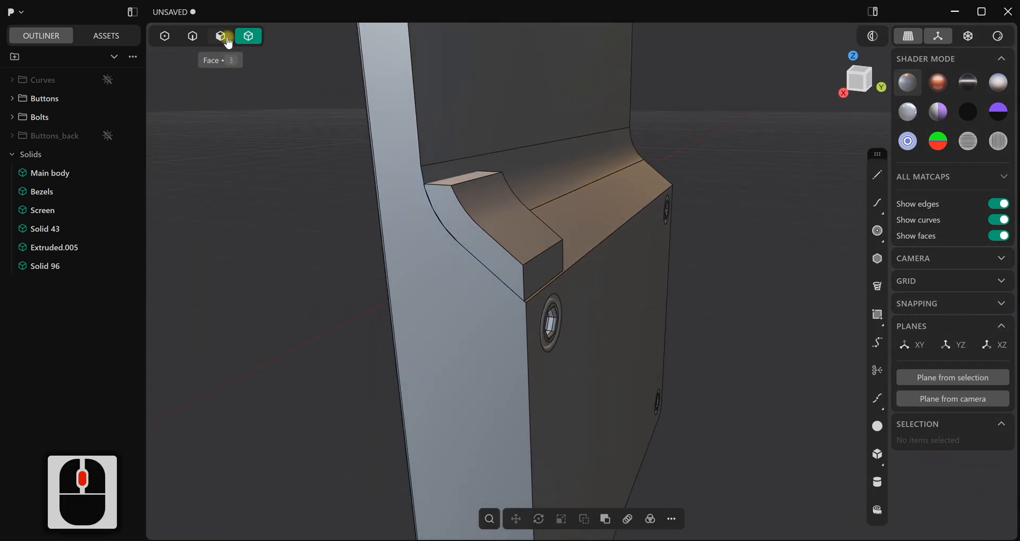
click(499, 228)
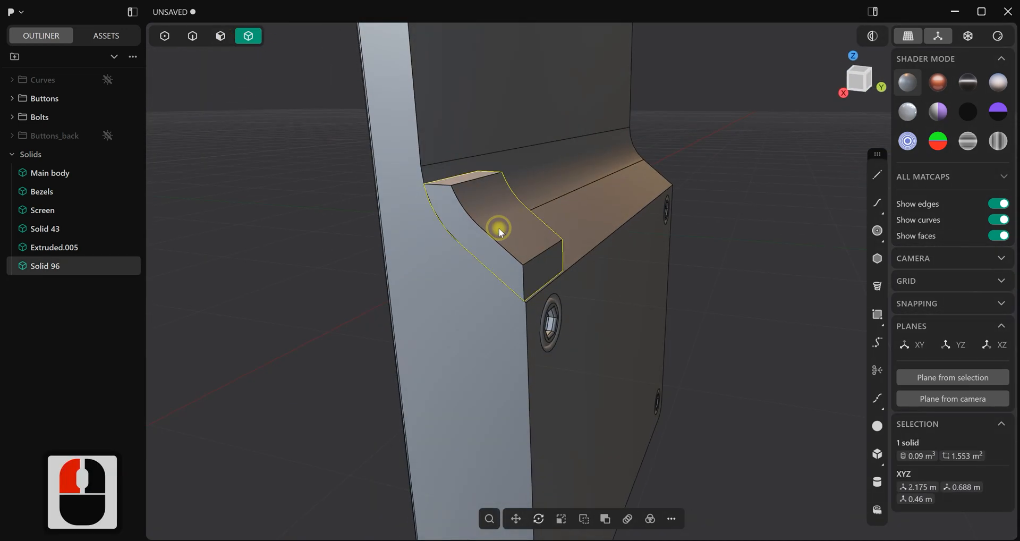
key(/)
click(412, 131)
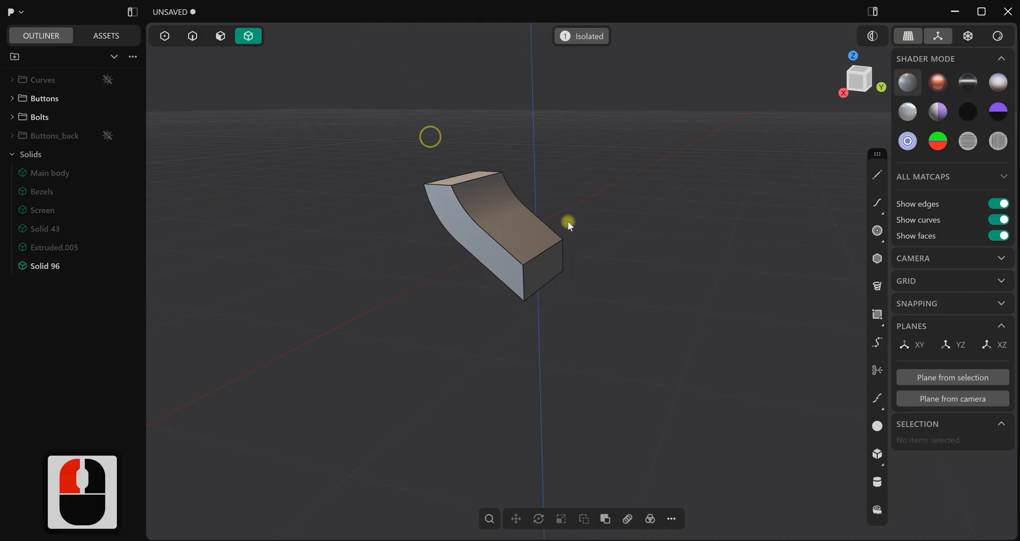
Fillet all edges of the isolated block with a small conic radius and leave isolation
double_click(517, 232)
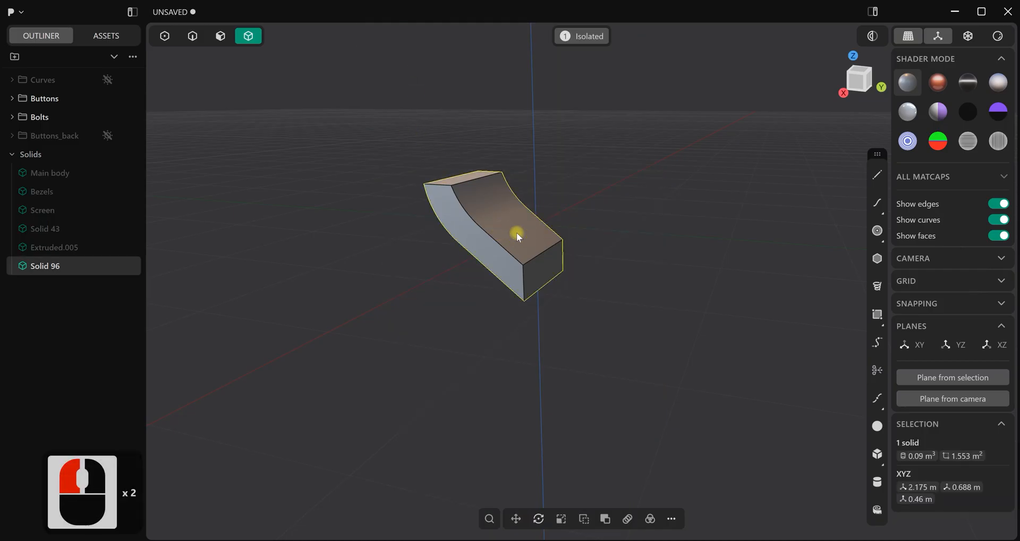
key(ctrl+2)
scroll(547, 177, up, 11)
middle_drag(504, 198, 349, 196)
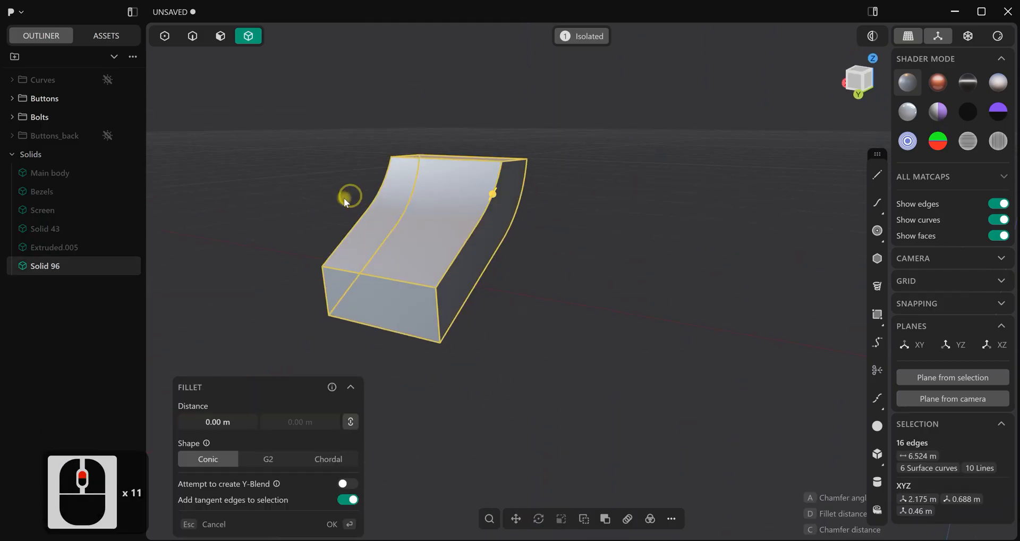
scroll(493, 192, up, 2)
drag(490, 192, 497, 194)
key(slash)
scroll(544, 266, down, 16)
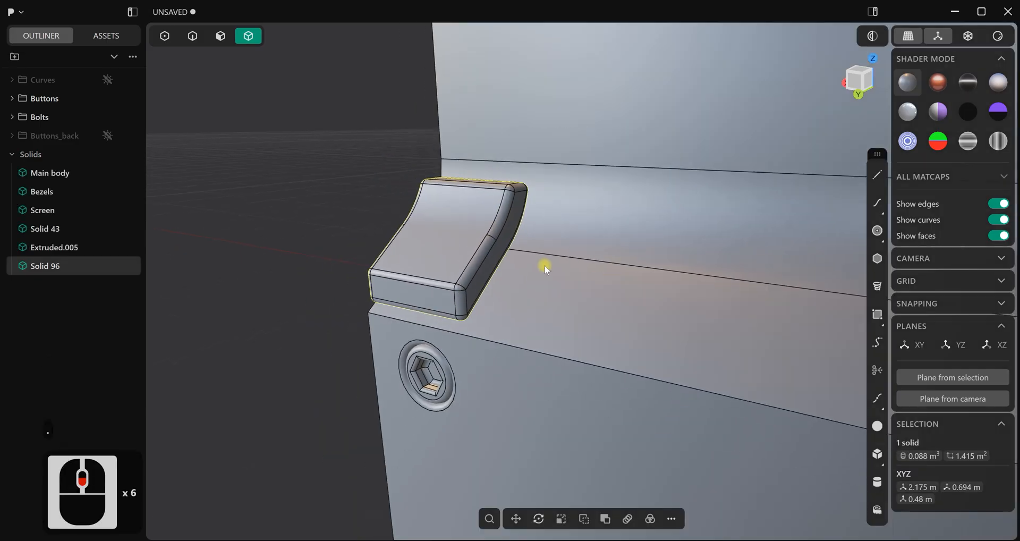
Hide the edges and examine the rounded block on the console's back slope from several angles
middle_drag(511, 308, 665, 280)
right_click(683, 252)
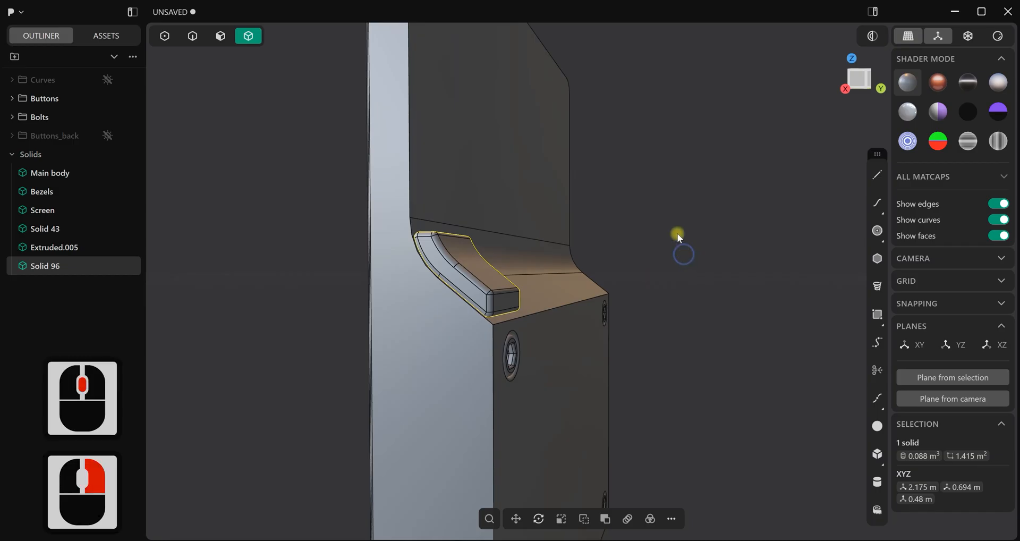
click(678, 235)
middle_drag(676, 231, 663, 274)
key(ctrl+e)
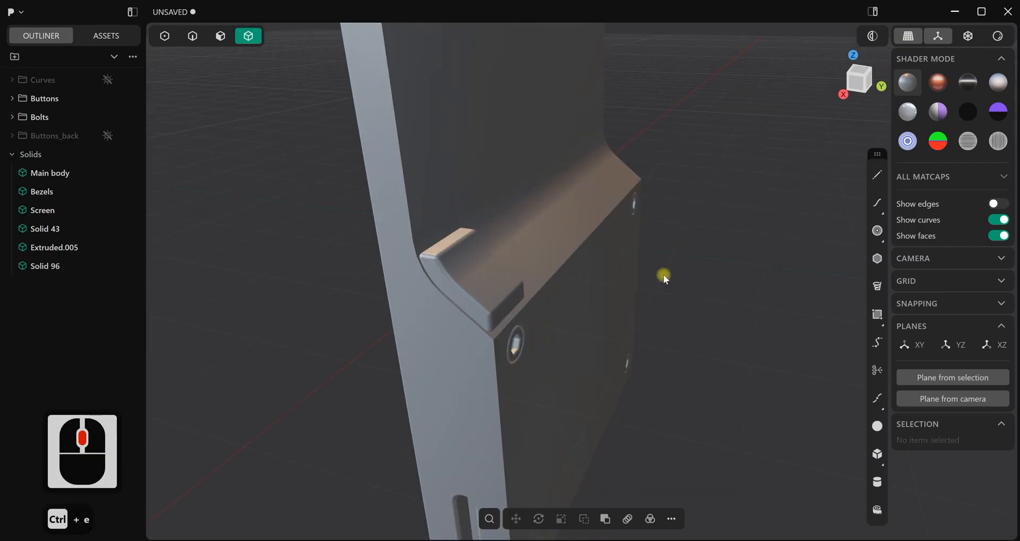
scroll(627, 275, up, 3)
mouse_move(544, 276)
middle_down()
mouse_move(459, 239)
mouse_move(402, 264)
mouse_move(470, 308)
mouse_move(549, 266)
mouse_move(410, 281)
mouse_move(410, 314)
mouse_move(542, 298)
mouse_move(540, 278)
mouse_move(488, 287)
middle_up()
scroll(554, 272, down, 9)
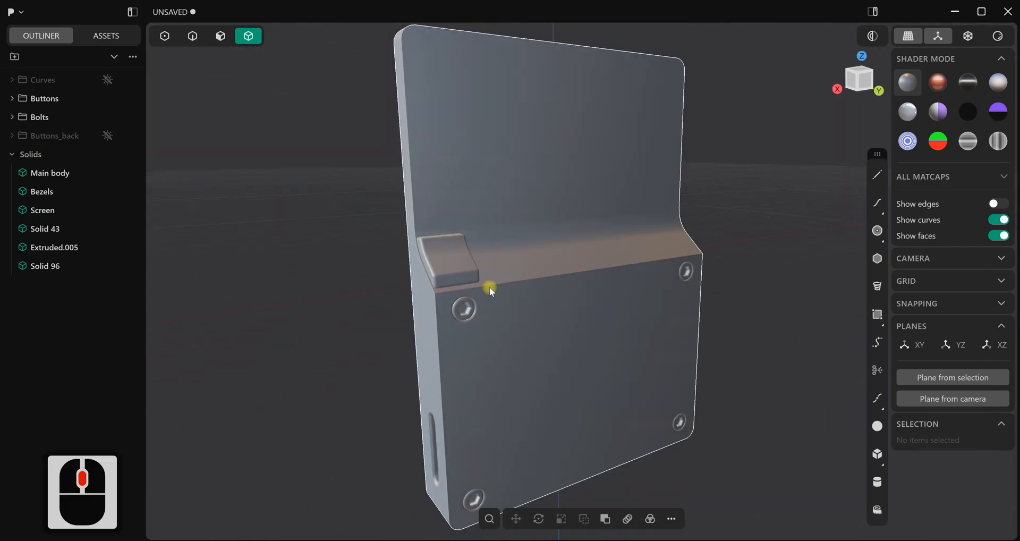
Show the edges again and duplicate the rounded block in the Top view, moving the copy about -0.689 m along X
key(7)
scroll(536, 279, up, 4)
key(ctrl+e)
scroll(707, 266, up, 8)
shift+middle_drag(744, 170, 692, 139)
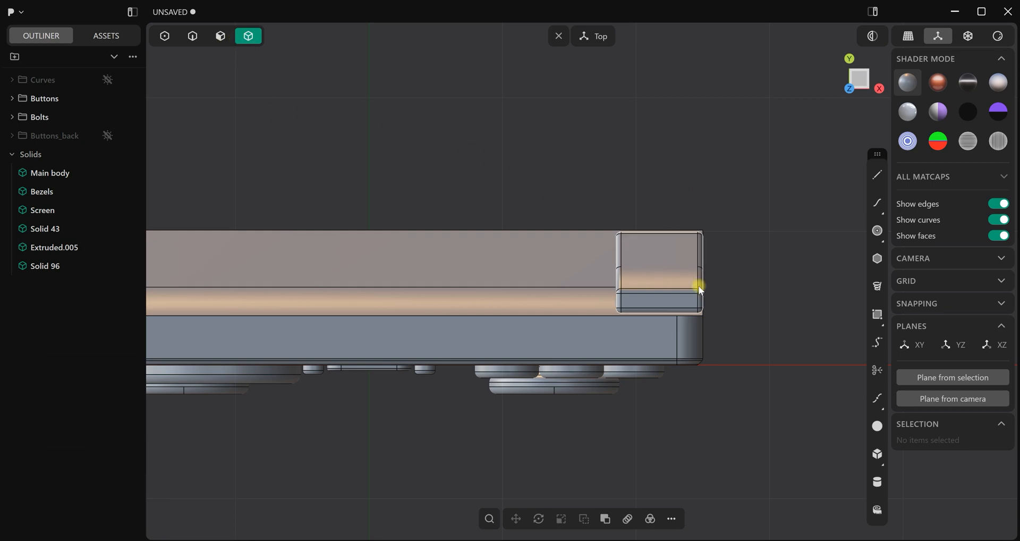
click(675, 273)
scroll(748, 301, down, 7)
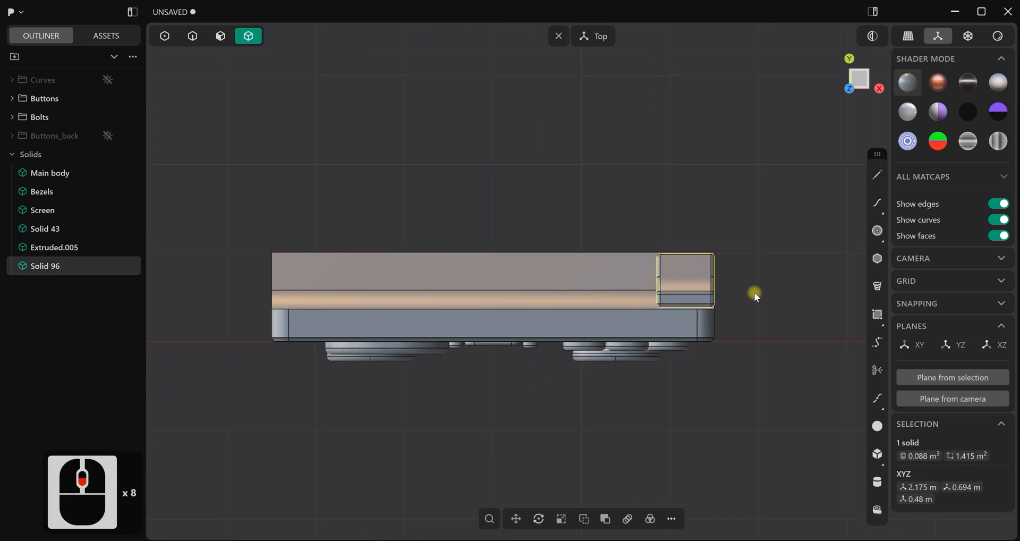
scroll(755, 292, up, 3)
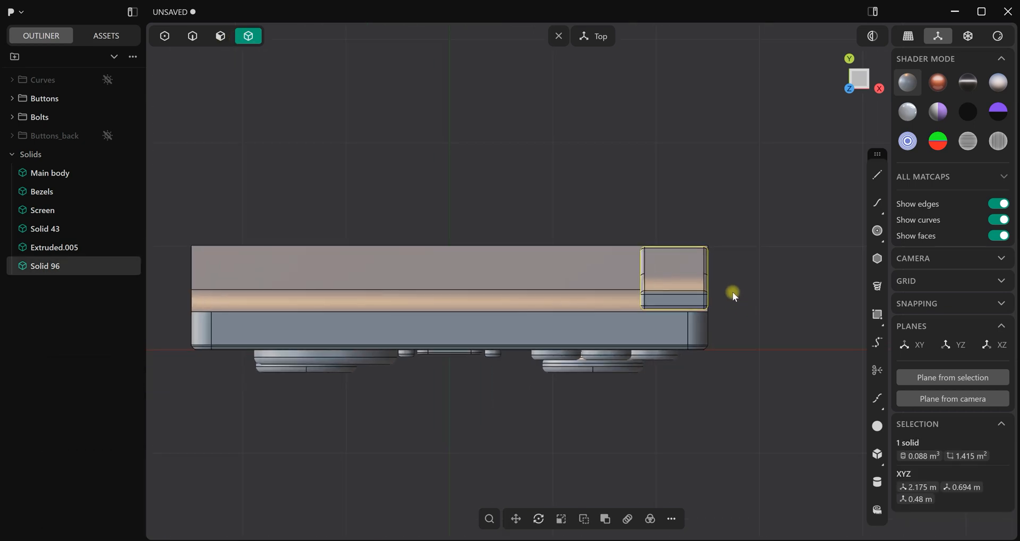
key(ctrl+d)
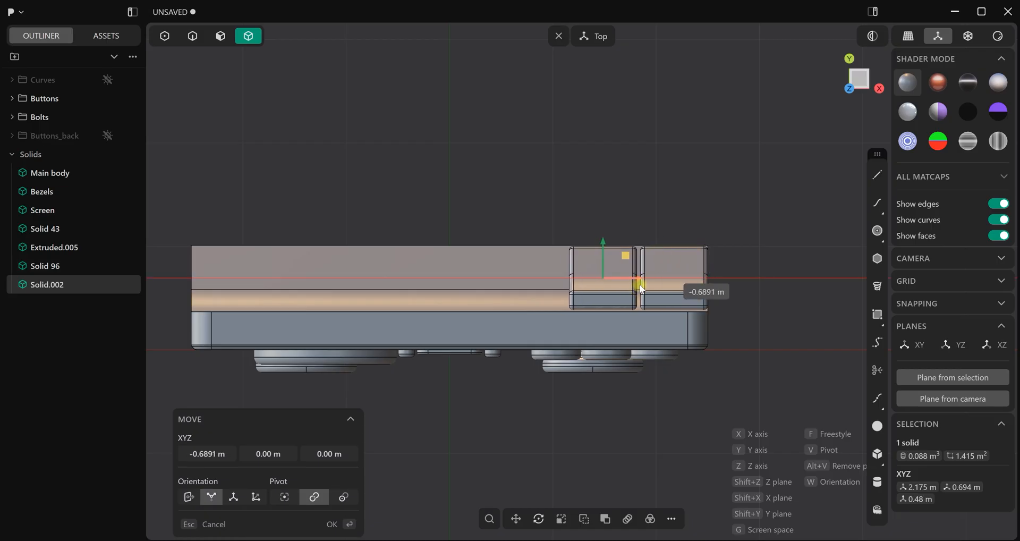
click(621, 171)
Mirror both rounded blocks across the X axis to the opposite side of the back slope
click(694, 283)
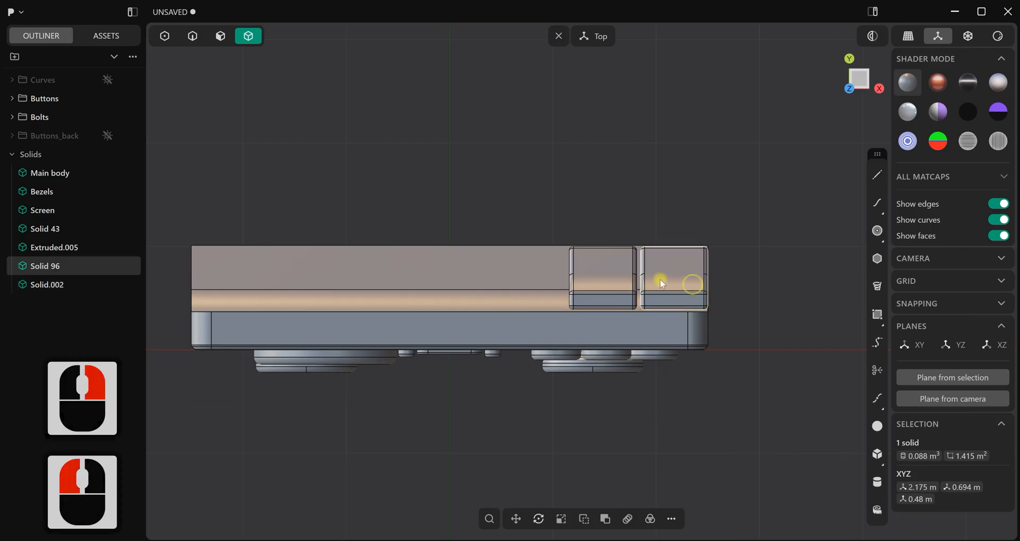
shift+click(617, 280)
scroll(555, 404, down, 7)
shift+middle_click(574, 379)
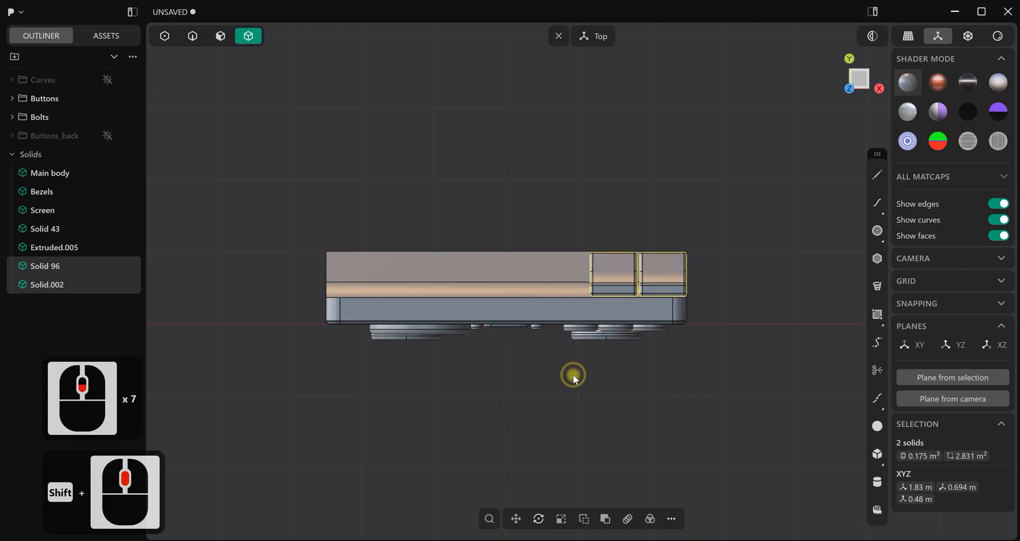
key(alt+x)
click(528, 324)
click(350, 525)
click(407, 404)
Examine the model with the red matcap and hidden edges from several angles, including the Front and Back views
middle_drag(407, 404, 501, 303)
click(938, 83)
key(shift+z)
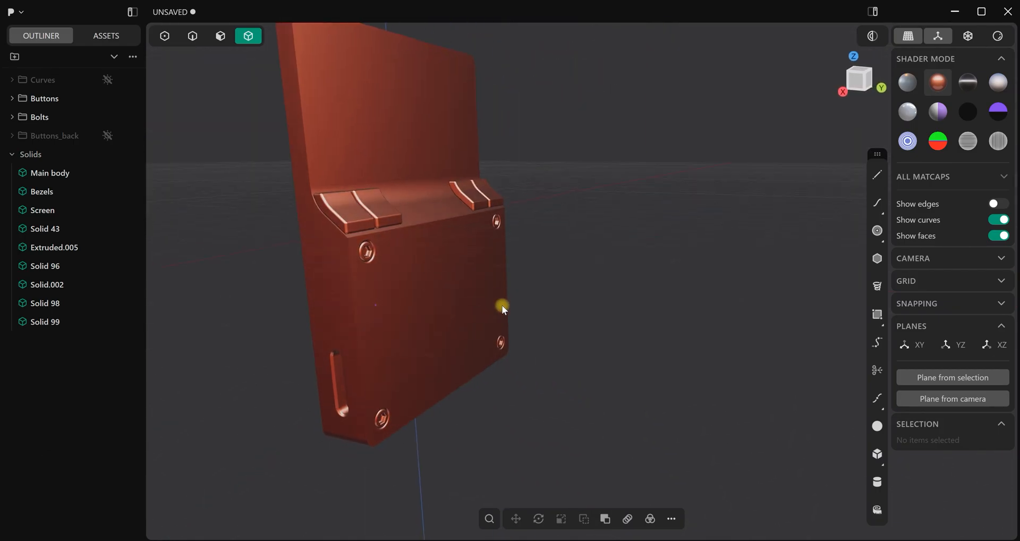
scroll(468, 296, down, 4)
shift+middle_drag(442, 289, 497, 334)
scroll(499, 330, up, 3)
shift+middle_drag(476, 282, 468, 323)
key(1)
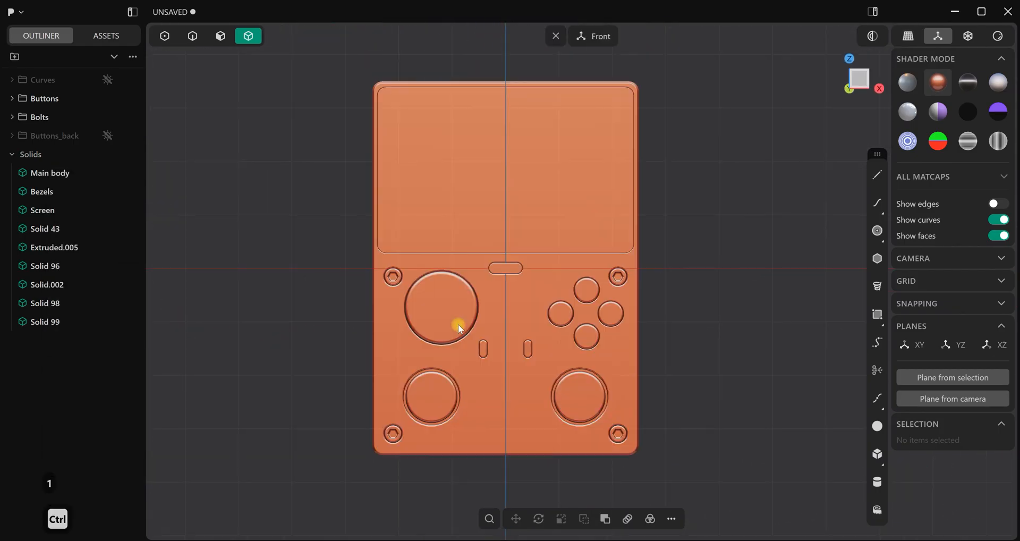
key(ctrl+1)
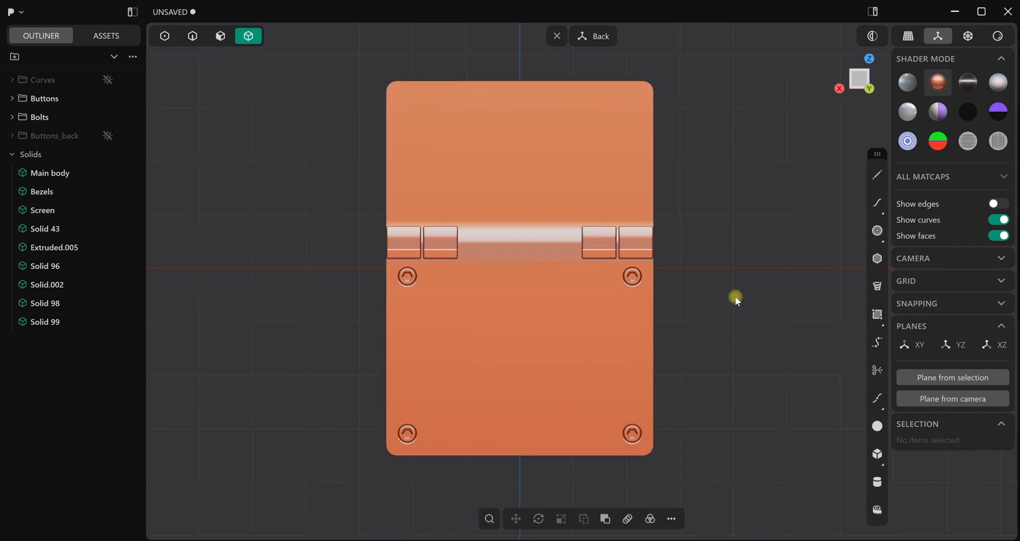
Restore the gray matcap and show the model's edges again
click(910, 105)
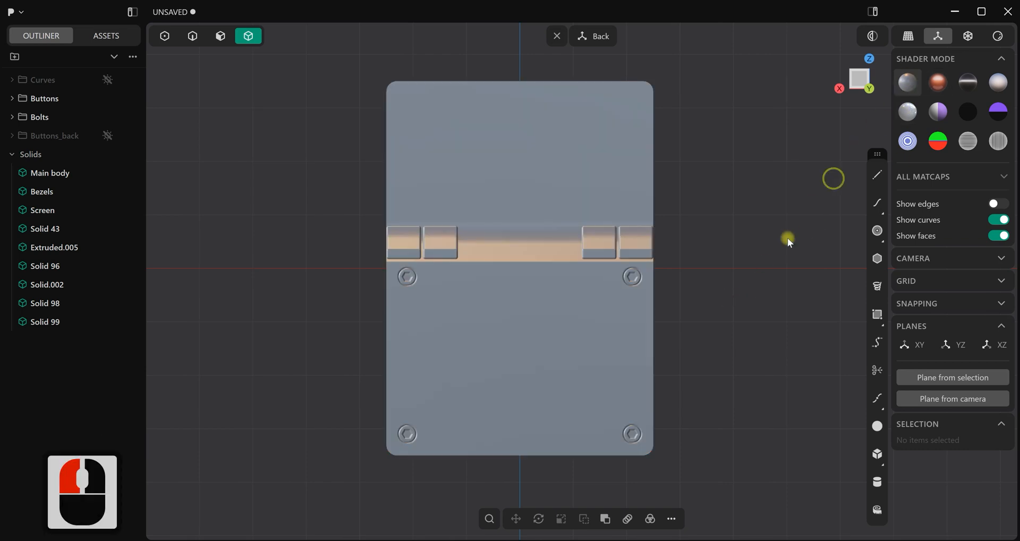
scroll(659, 308, up, 3)
middle_drag(483, 289, 515, 349)
key(ctrl+e)
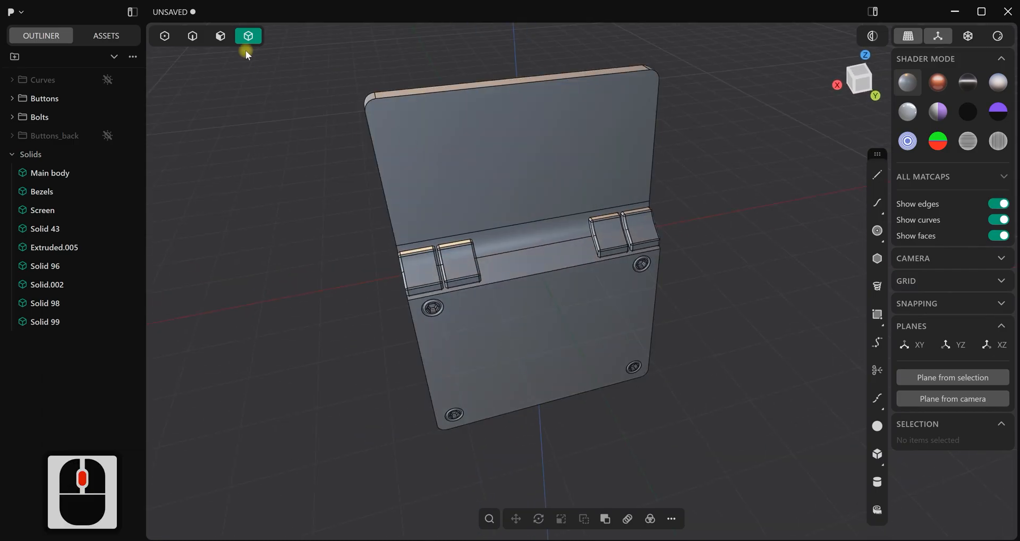
Duplicate the complete outline edges of the main body's back as a separate curve
click(192, 36)
click(375, 144)
alt+click(375, 144)
middle_drag(705, 216, 408, 292)
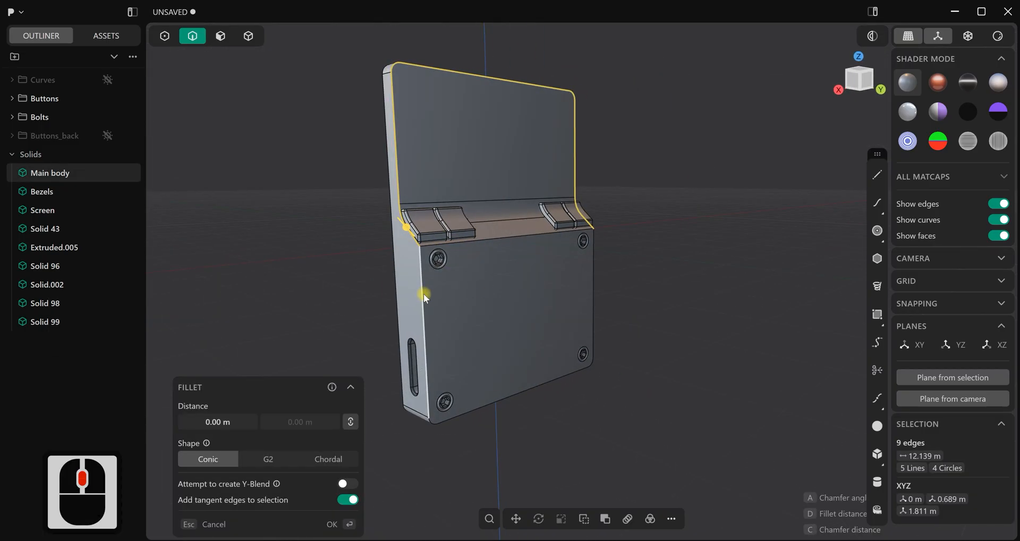
shift+click(423, 293)
middle_drag(511, 293, 483, 304)
key(shift+d)
Move the duplicated outline curve about 2.229 m along Y, away from the console's back
scroll(596, 380, down, 4)
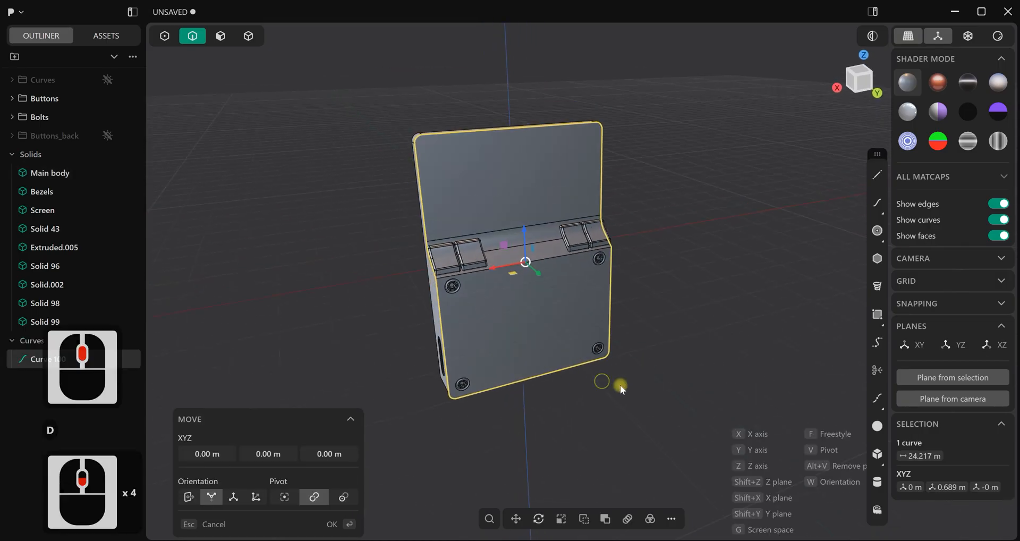
middle_drag(597, 380, 616, 364)
drag(532, 294, 724, 302)
scroll(724, 302, down, 3)
shift+middle_drag(702, 316, 678, 289)
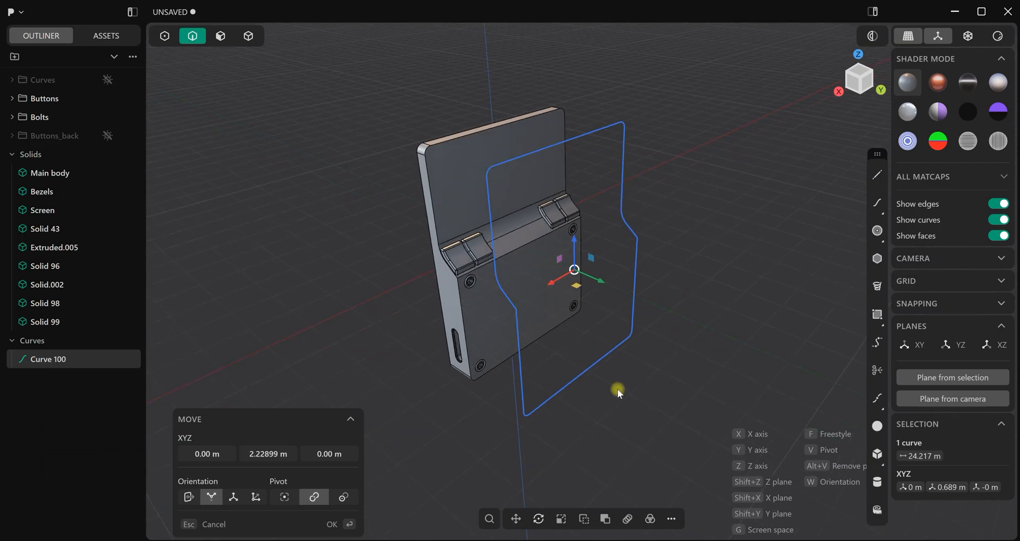
click(681, 357)
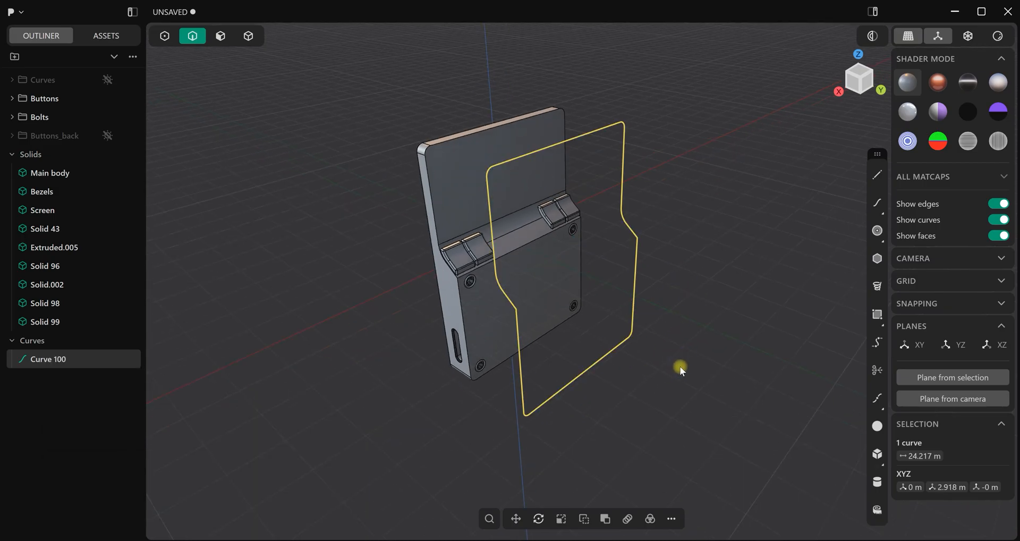
Flatten the outline curve by scaling it to 0 along Y
key(s)
drag(611, 278, 575, 270)
text(0)
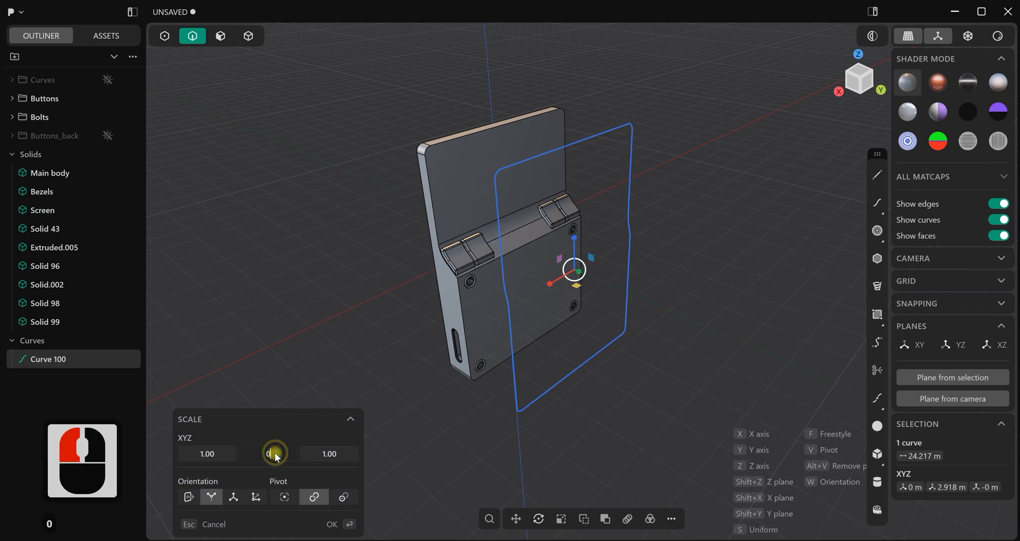
key(Return)
click(350, 524)
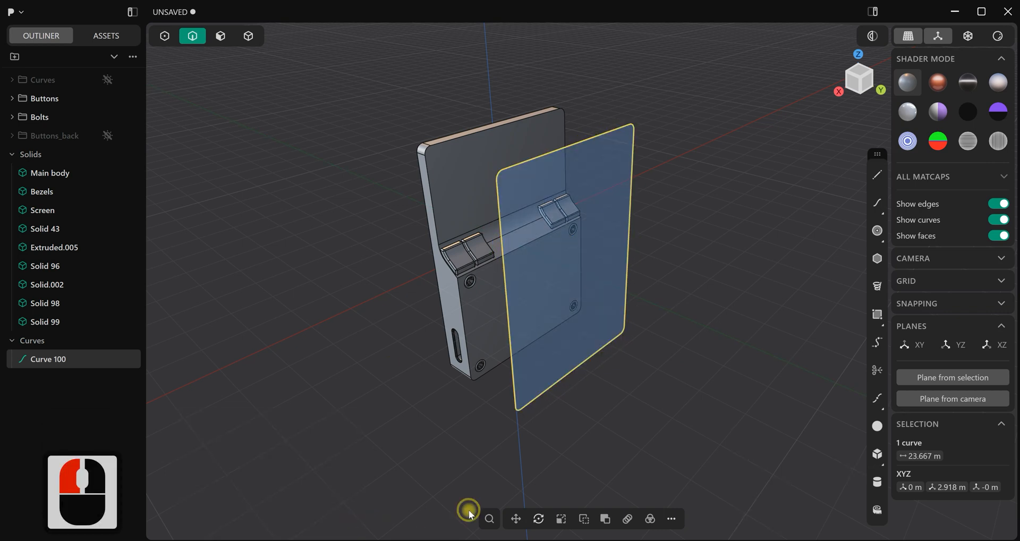
Offset the flat outline curve inward by about 0.083 m with round gap fill, working in the back view
key(ctrl+1)
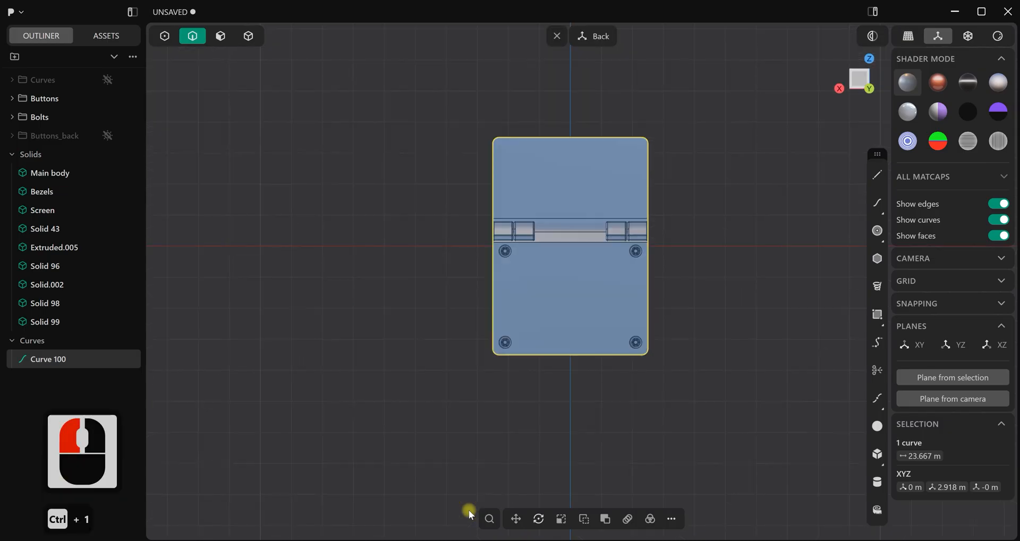
scroll(640, 357, up, 8)
shift+middle_drag(703, 202, 707, 263)
scroll(700, 274, up, 3)
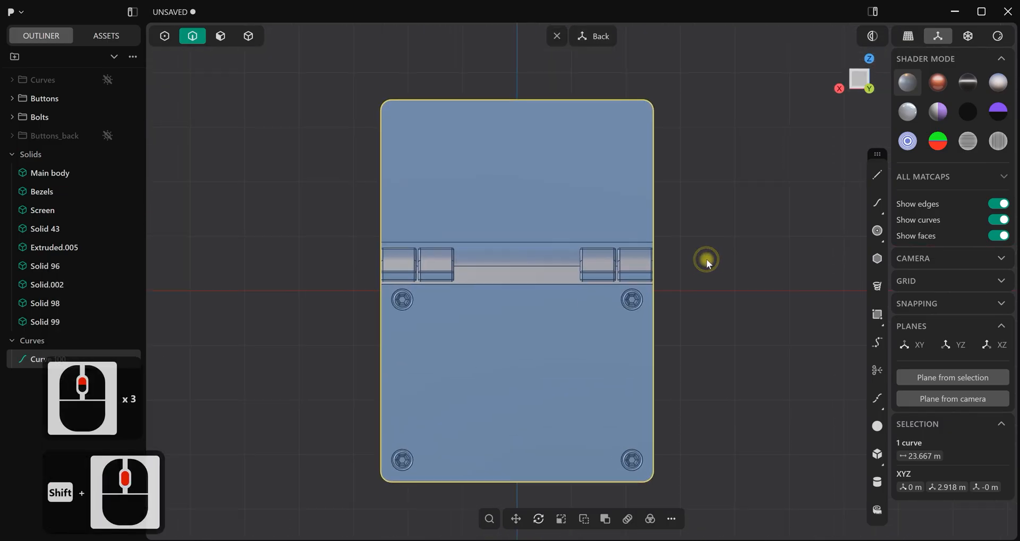
key(o)
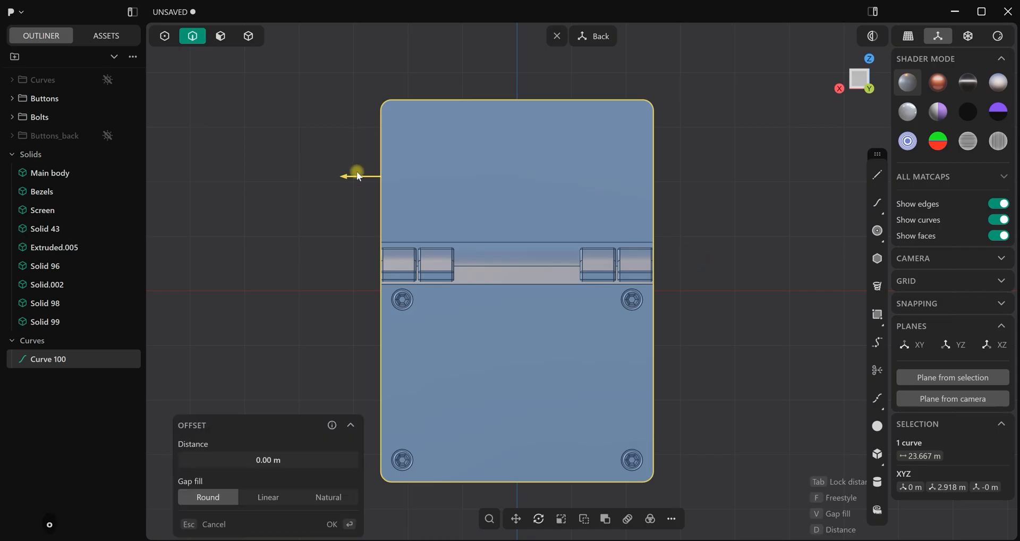
drag(344, 175, 349, 177)
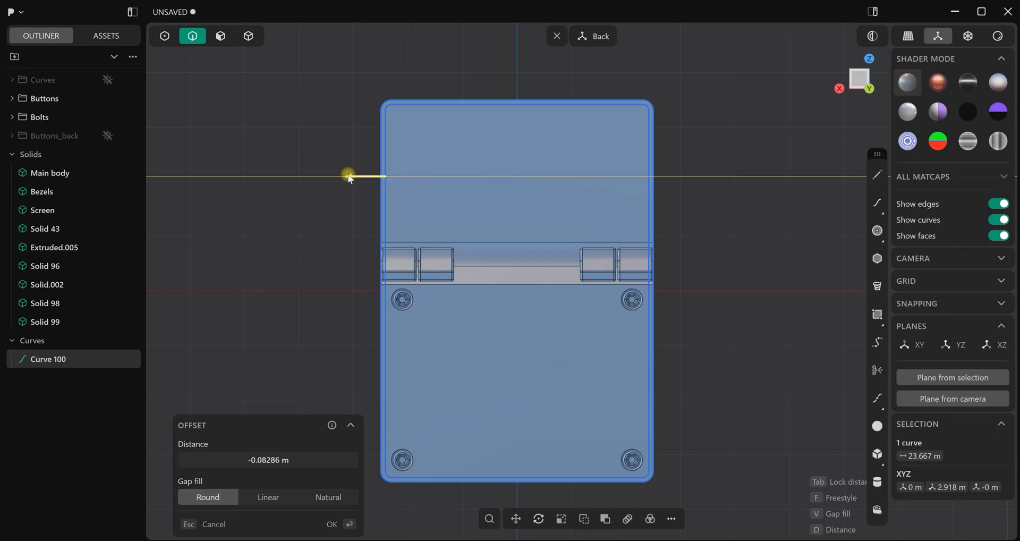
click(333, 426)
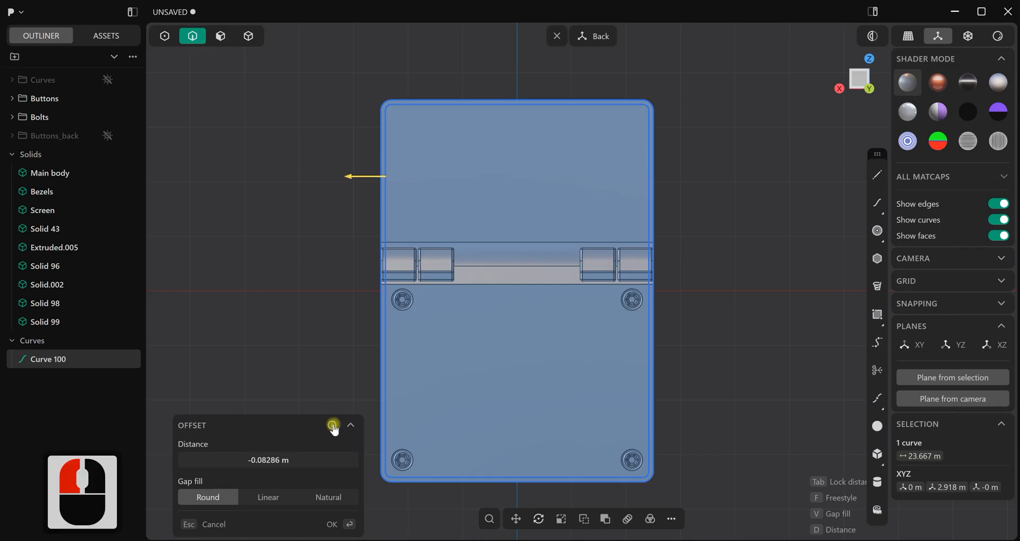
click(352, 524)
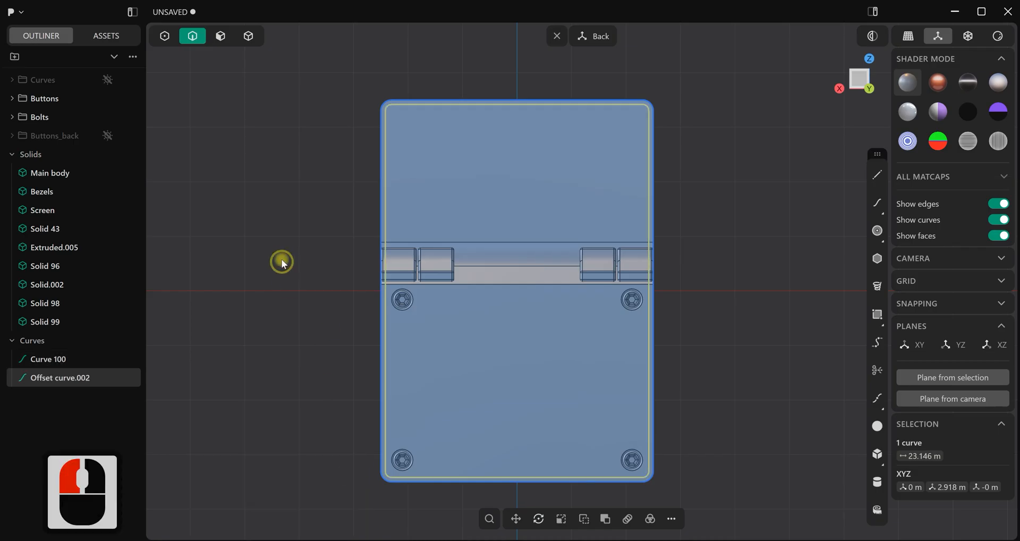
Delete the original outer outline curve, keeping only the inward offset curve
click(51, 360)
key(Delete)
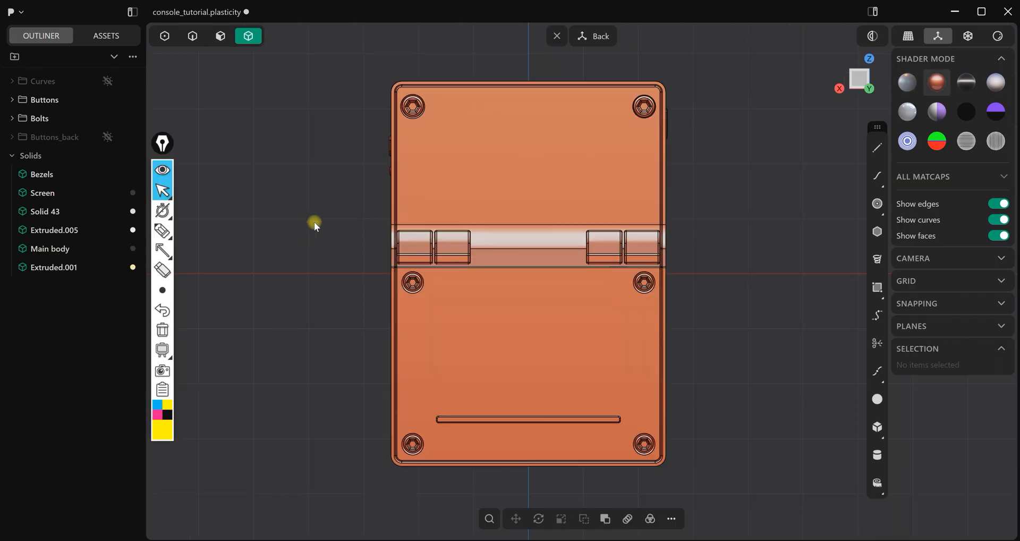
mouse_move(314, 222)
middle_down()
mouse_move(402, 305)
mouse_move(459, 296)
mouse_move(461, 340)
mouse_move(421, 376)
mouse_move(404, 329)
mouse_move(414, 315)
middle_up()
Point arrows at the outer side edges of the finished console's back, and clear these annotations
key(ctrl+1)
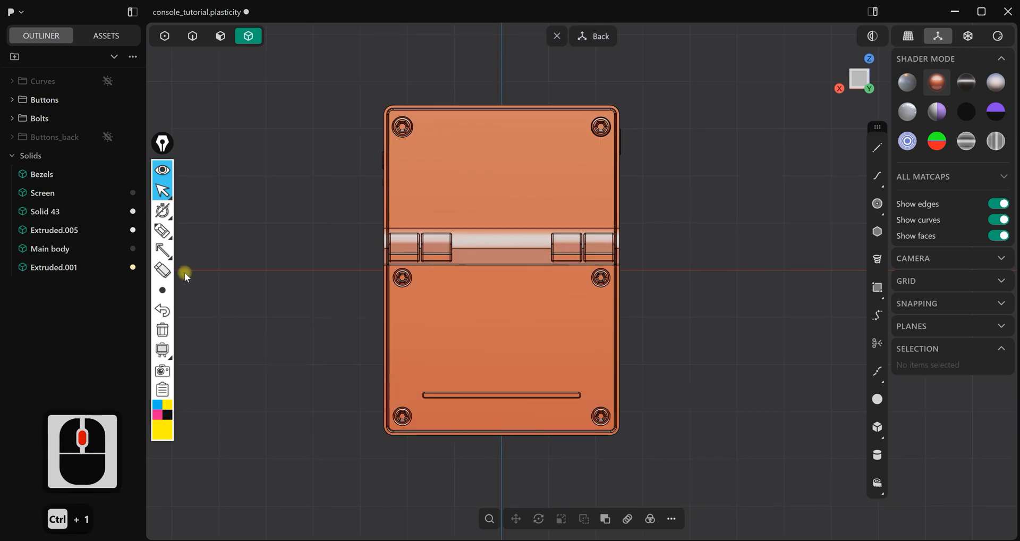
scroll(183, 272, up, 3)
click(163, 251)
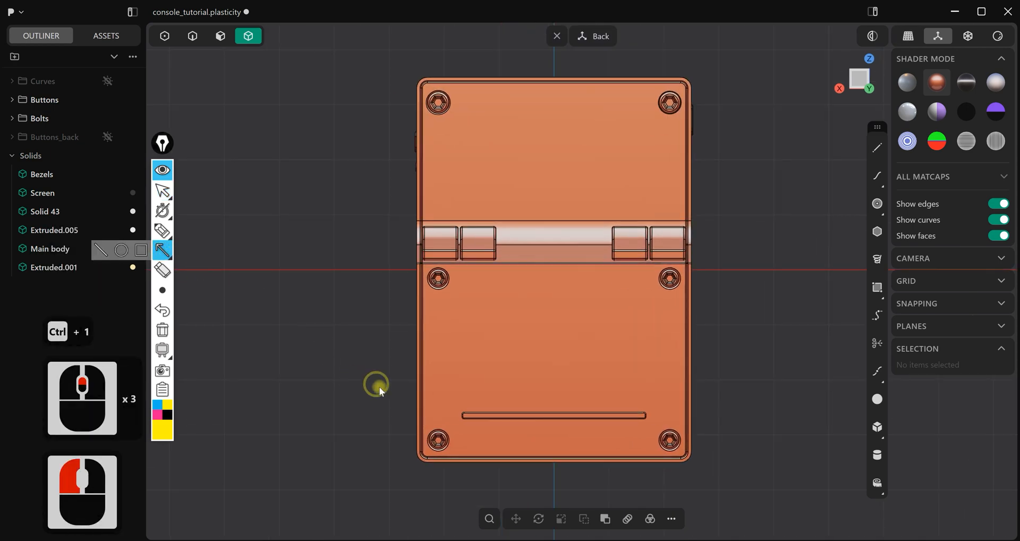
drag(306, 473, 419, 433)
click(419, 426)
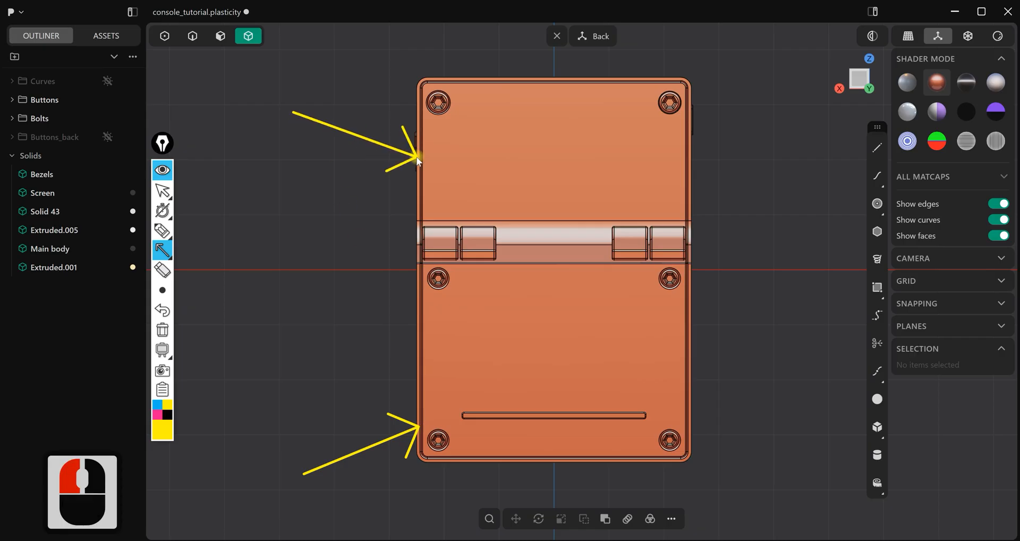
drag(420, 158, 420, 159)
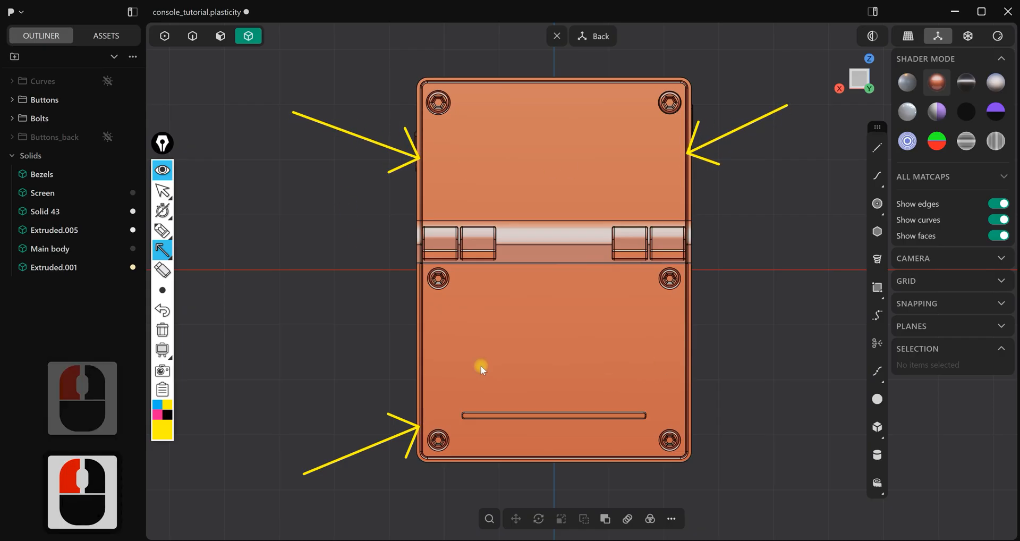
scroll(299, 349, up, 2)
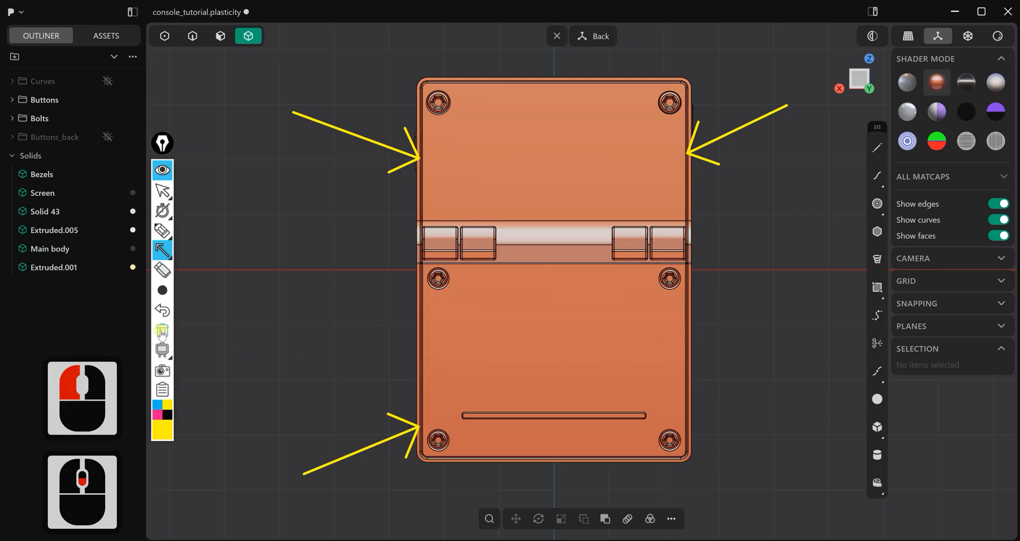
click(163, 332)
scroll(319, 248, up, 4)
key(Escape)
Circle the two bolts above and below one pair of shoulder buttons with a thick yellow pen, and clear the marks
middle_drag(320, 259, 360, 284)
middle_drag(513, 245, 476, 207)
scroll(445, 296, up, 4)
scroll(480, 201, up, 5)
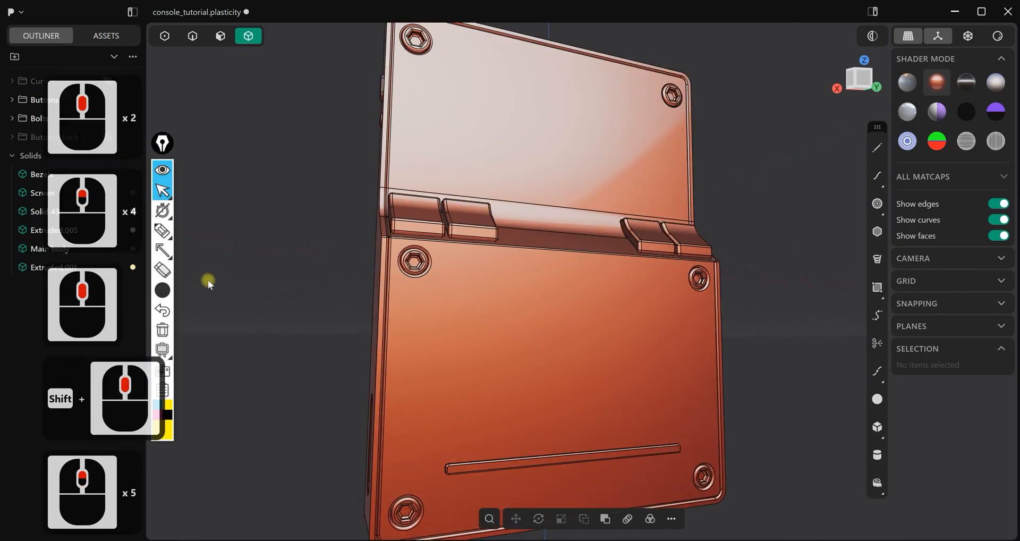
click(163, 231)
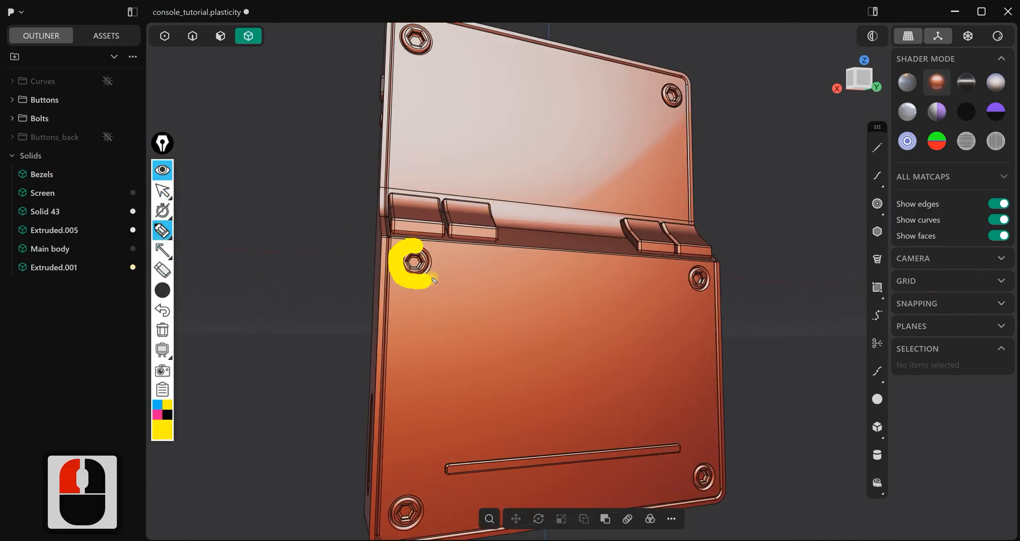
click(430, 253)
scroll(437, 109, down, 4)
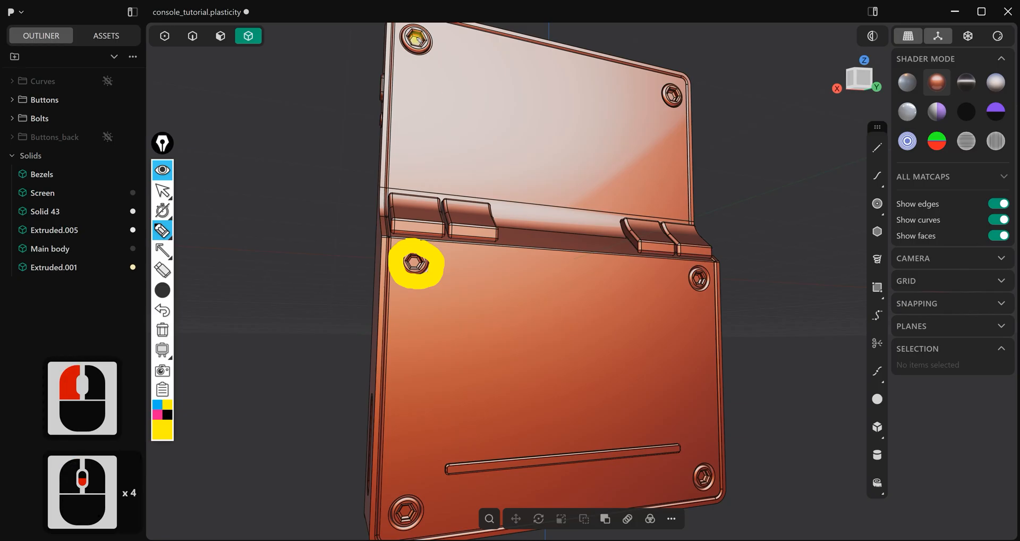
drag(436, 48, 423, 22)
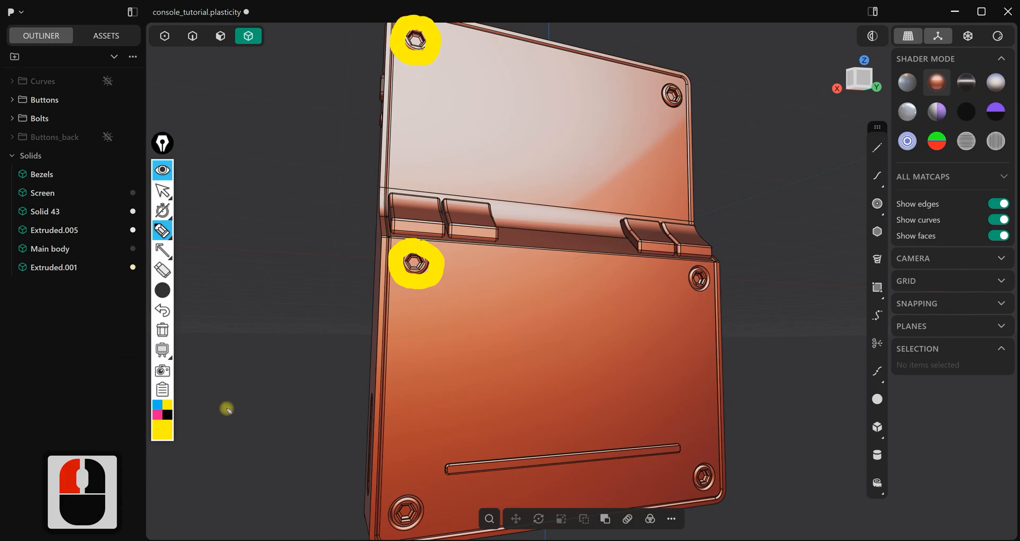
click(163, 330)
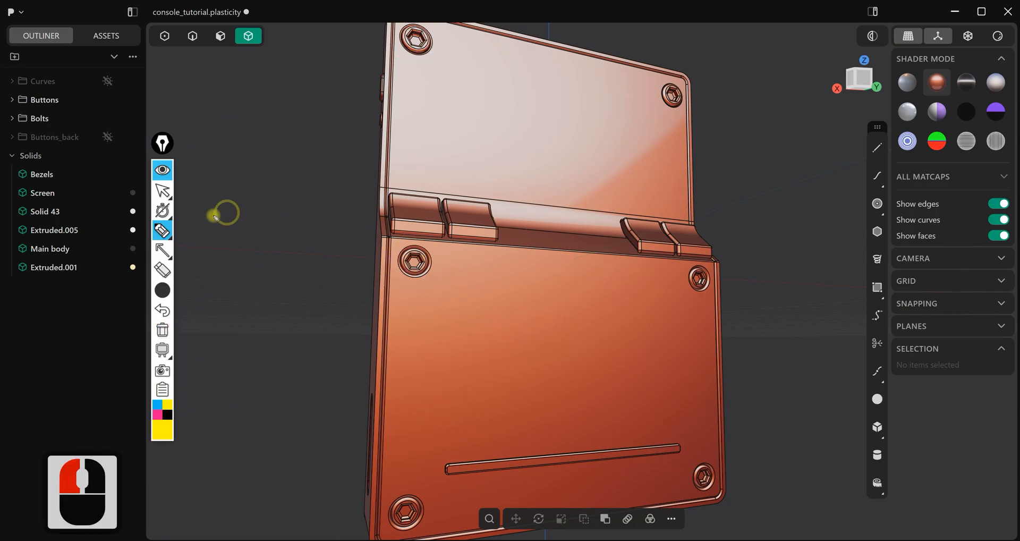
Trace the rims of the same two bolts with a thinner yellow pen, and clear the marks
mouse_move(165, 252)
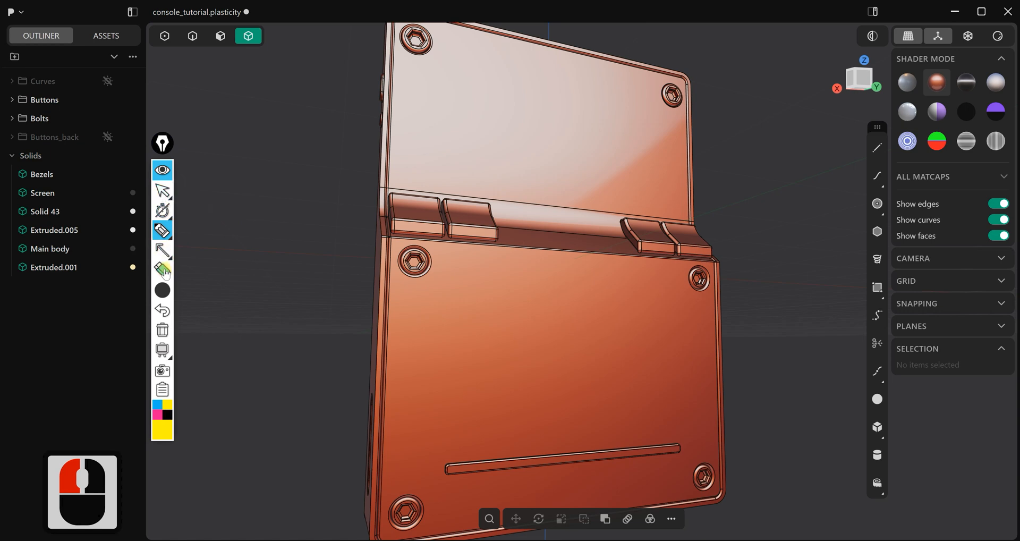
click(160, 235)
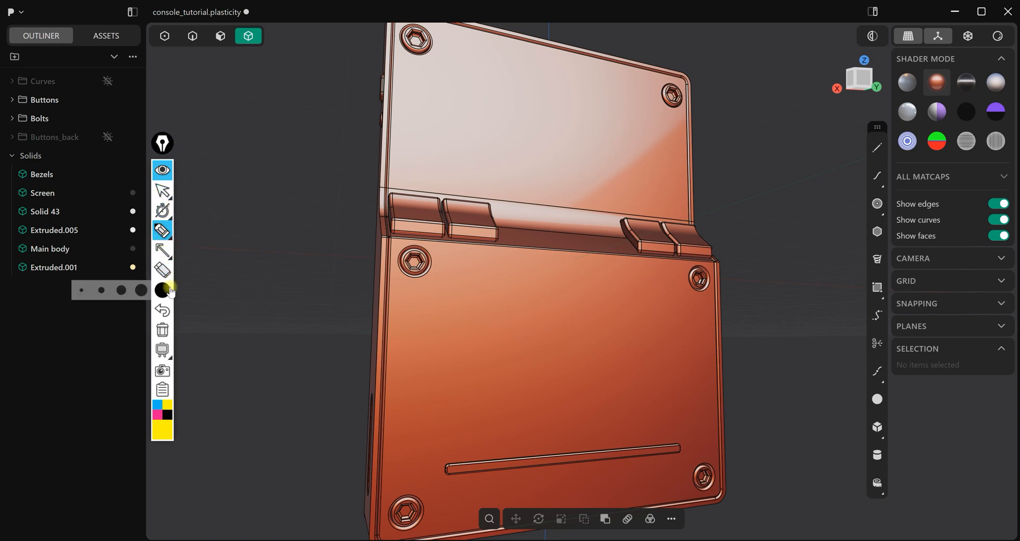
click(122, 292)
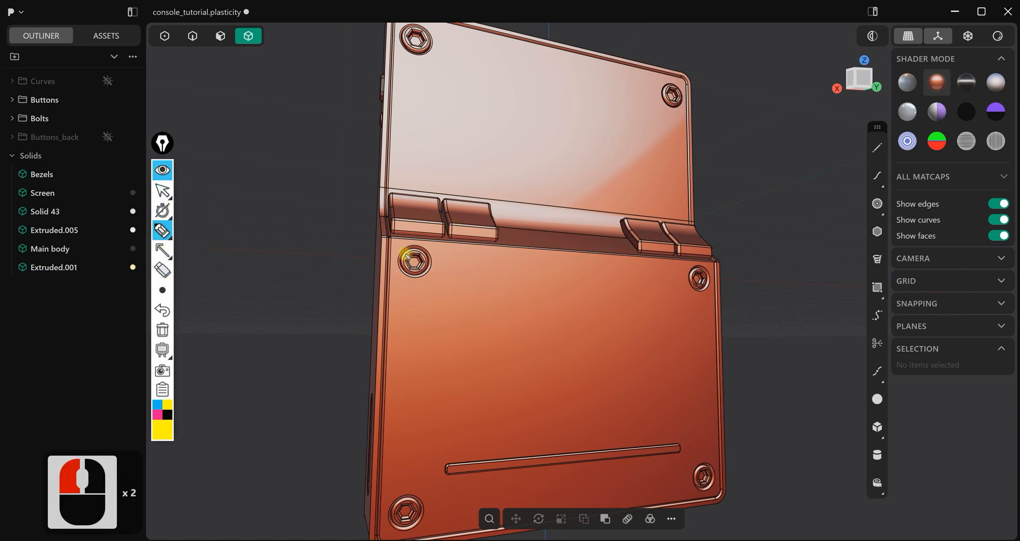
mouse_move(420, 273)
mouse_down()
mouse_move(421, 248)
mouse_move(403, 255)
mouse_move(410, 247)
mouse_up()
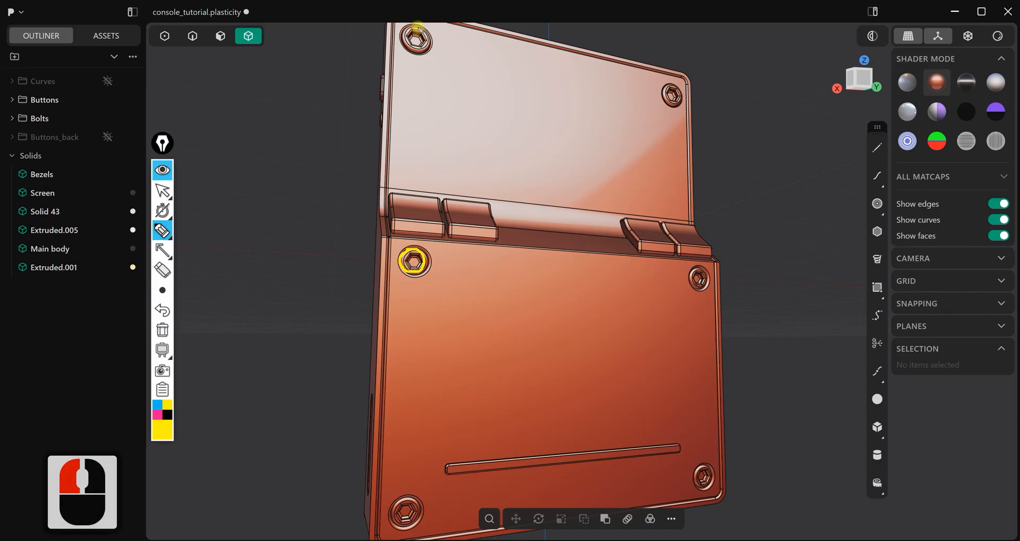
drag(431, 42, 422, 27)
click(529, 257)
scroll(530, 319, up, 3)
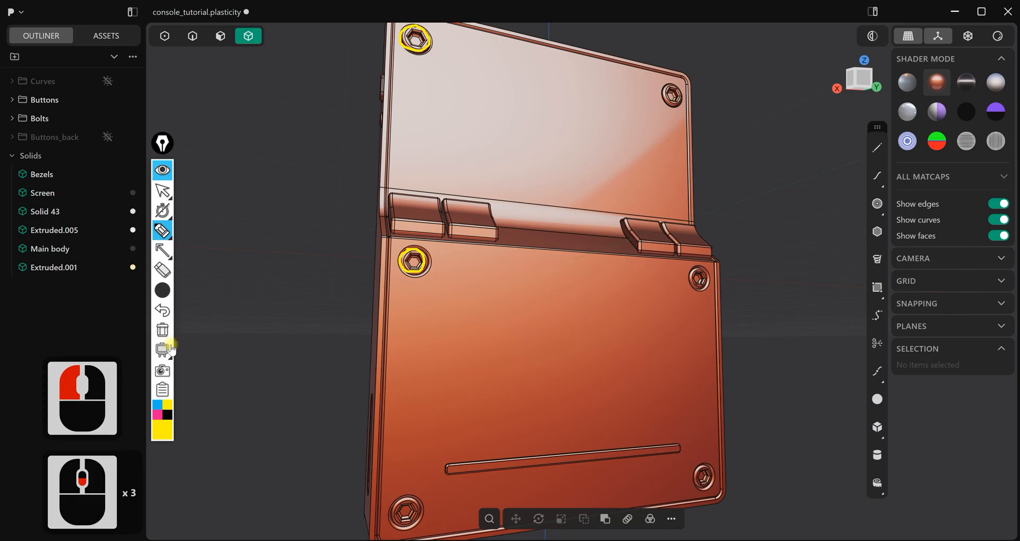
scroll(242, 320, up, 3)
key(Escape)
Isolate the bolt just below the left pair of shoulder buttons and examine it in the top view
middle_drag(501, 284, 534, 299)
scroll(534, 299, down, 2)
shift+middle_drag(611, 245, 570, 268)
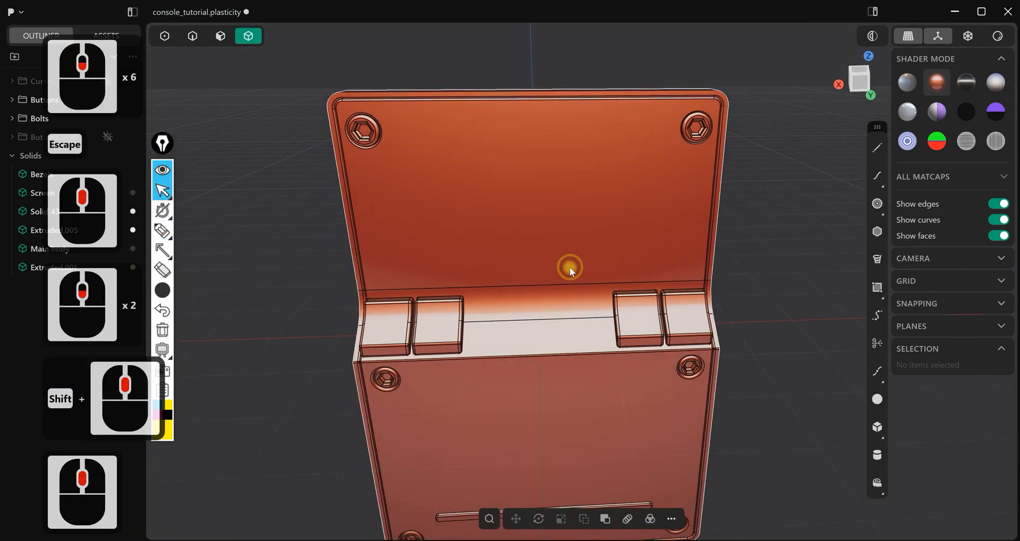
click(387, 380)
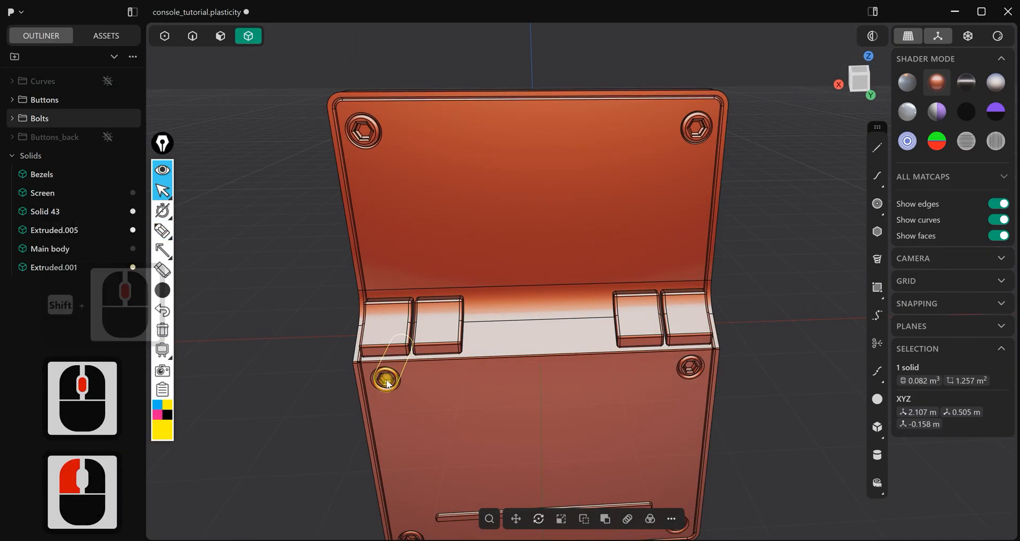
key(slash)
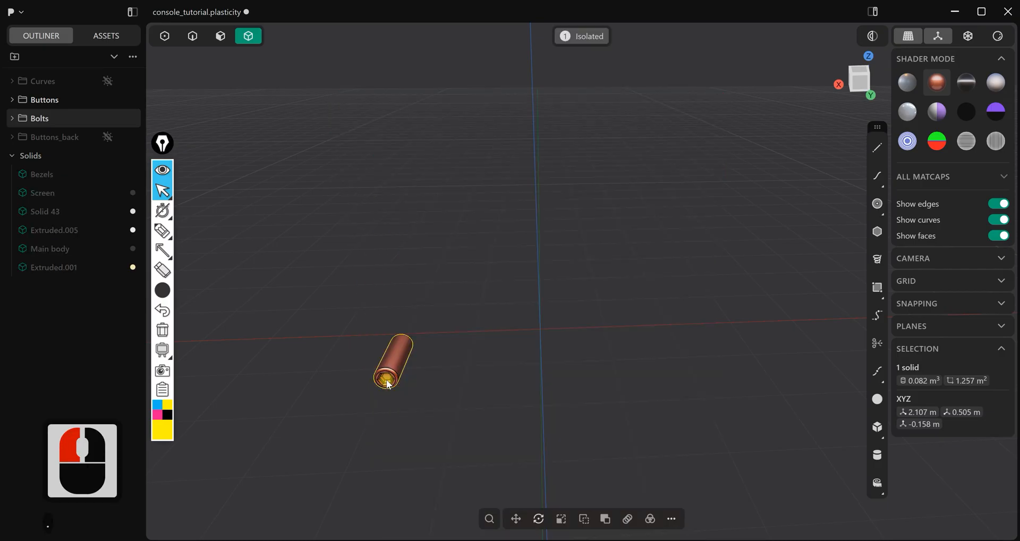
key(7)
shift+middle_drag(627, 350, 436, 357)
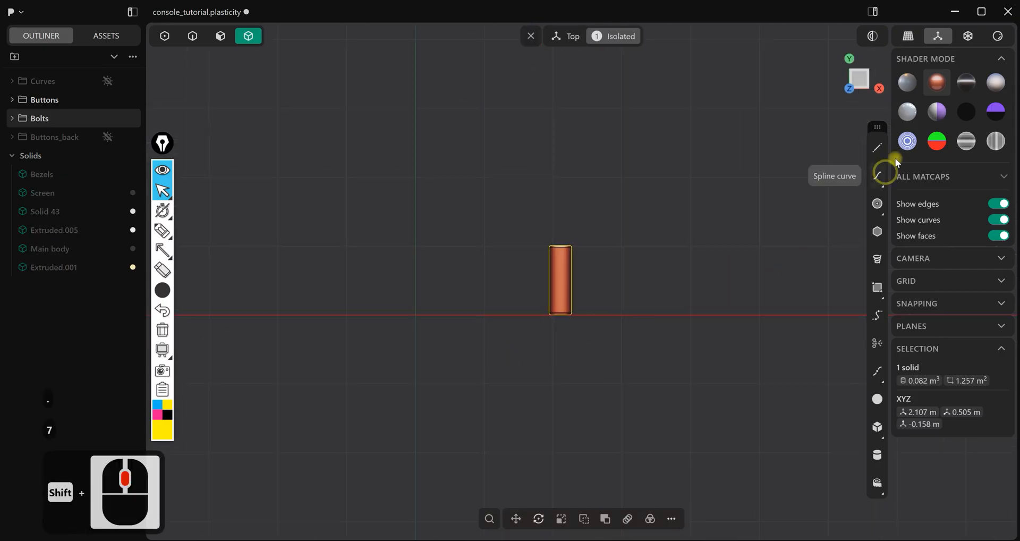
Draw a line about 1.749 m long across the isolated bolt near its head, and delete the line again
click(877, 148)
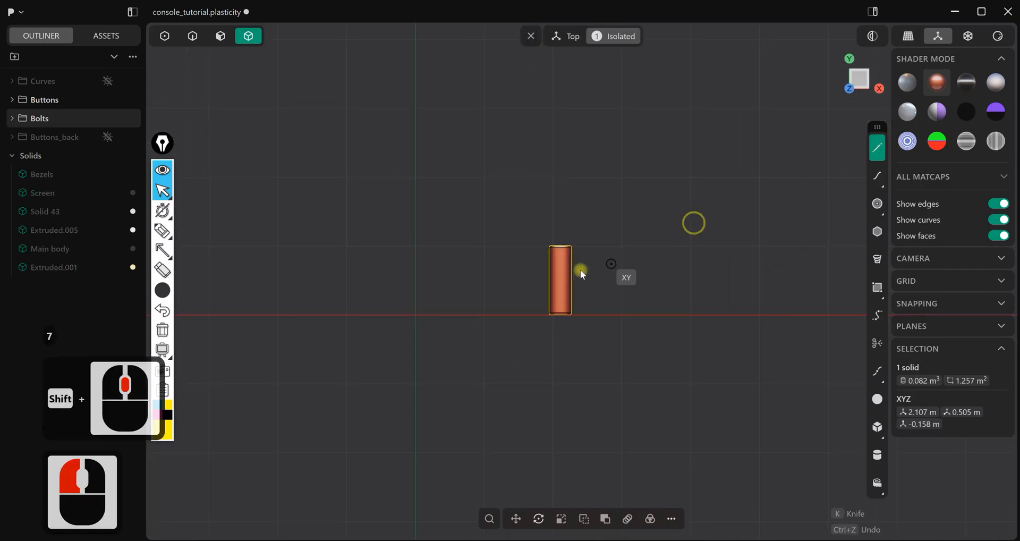
click(632, 257)
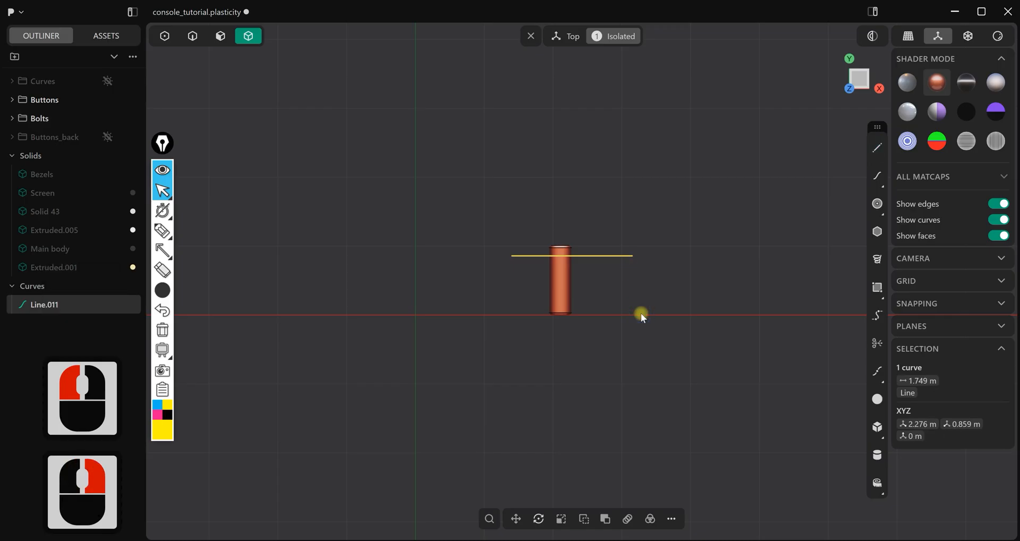
click(62, 305)
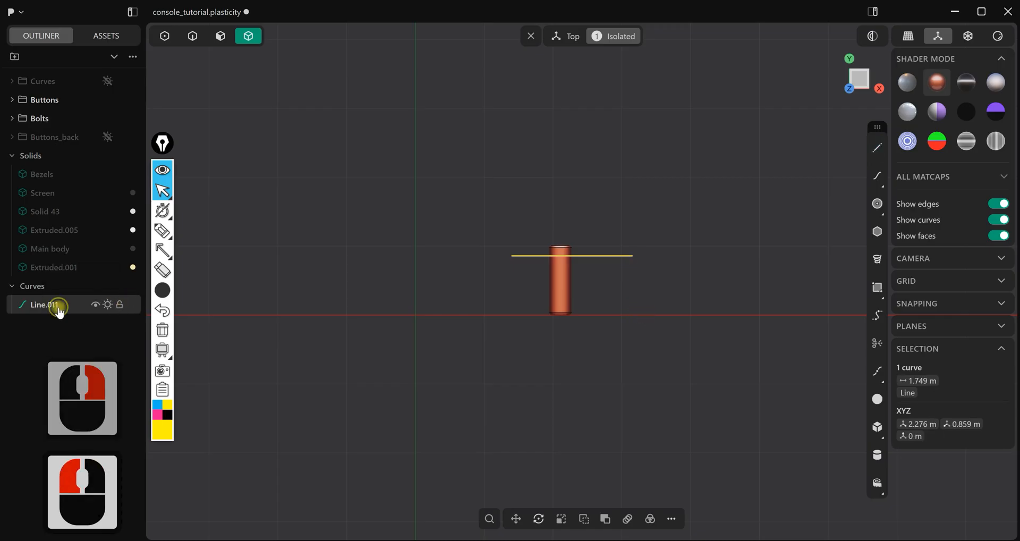
key(Delete)
middle_drag(623, 326, 617, 237)
middle_drag(618, 237, 468, 218)
scroll(702, 223, up, 3)
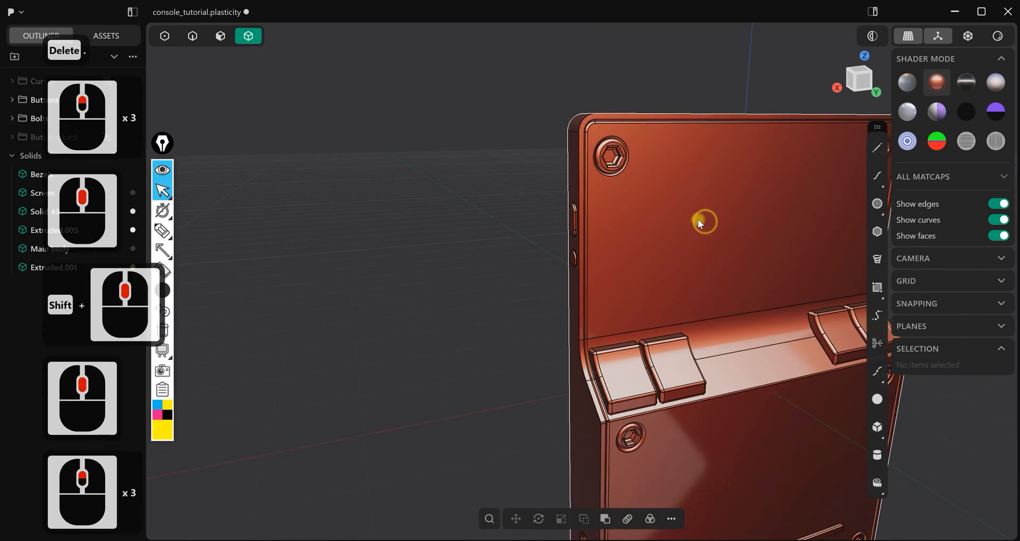
Point arrows at the upper corner bolt and the body edge beside the shoulder buttons, and clear both annotations
shift+middle_drag(701, 222, 618, 194)
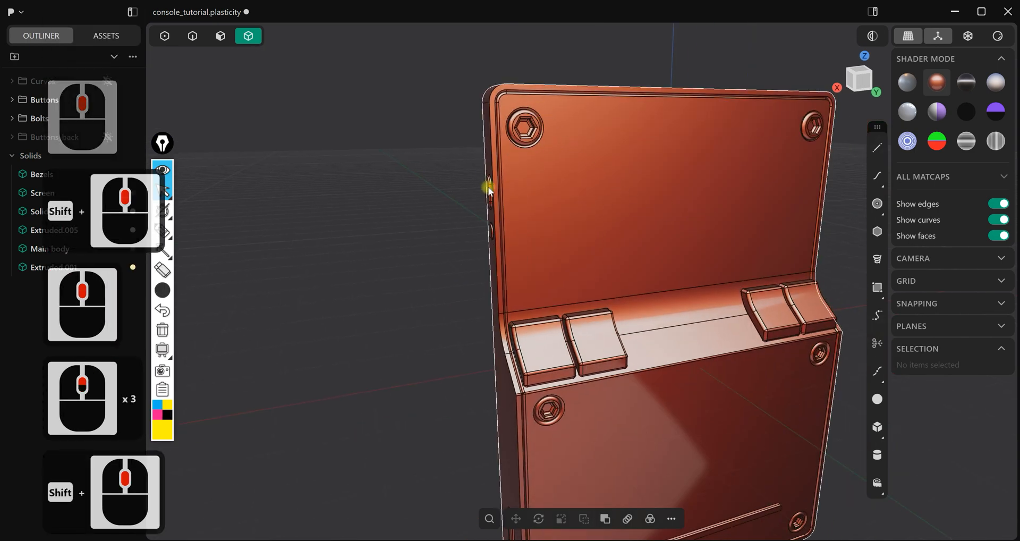
scroll(276, 337, down, 5)
shift+middle_drag(301, 300, 216, 300)
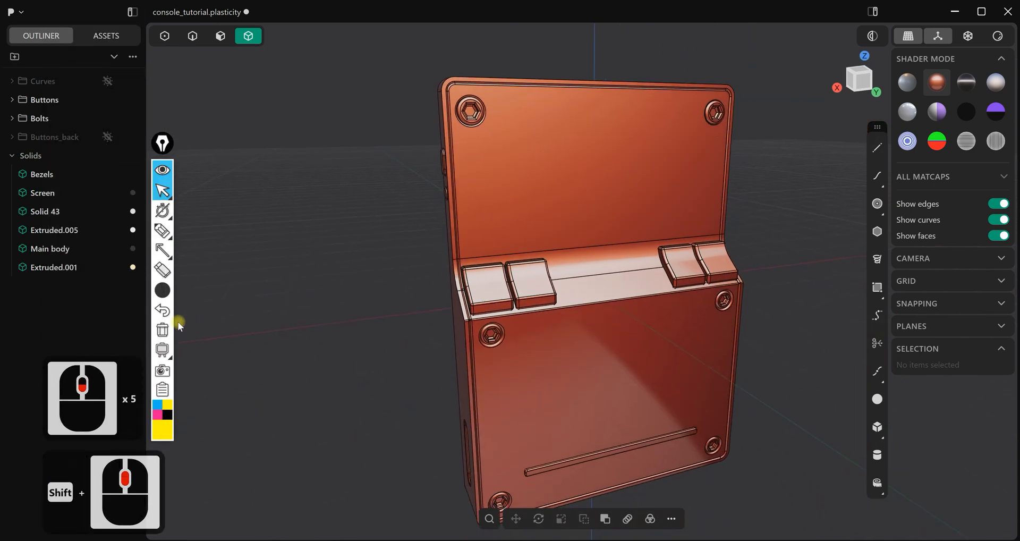
click(162, 250)
drag(377, 159, 471, 113)
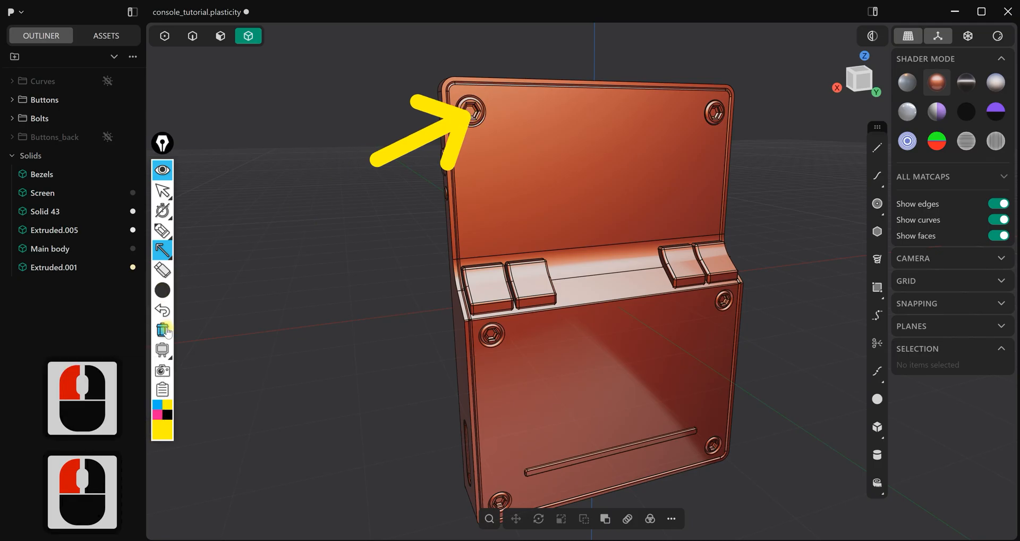
click(163, 330)
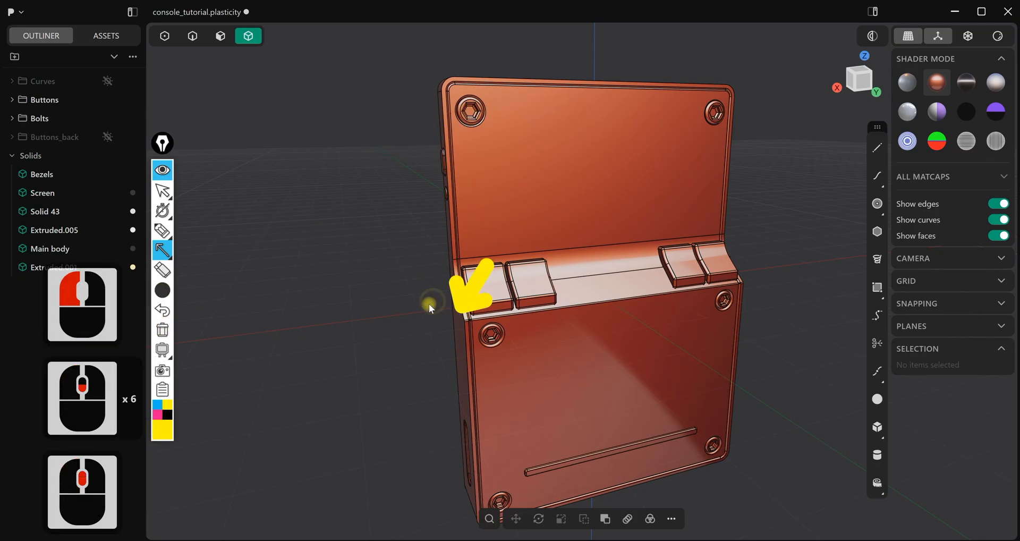
click(164, 330)
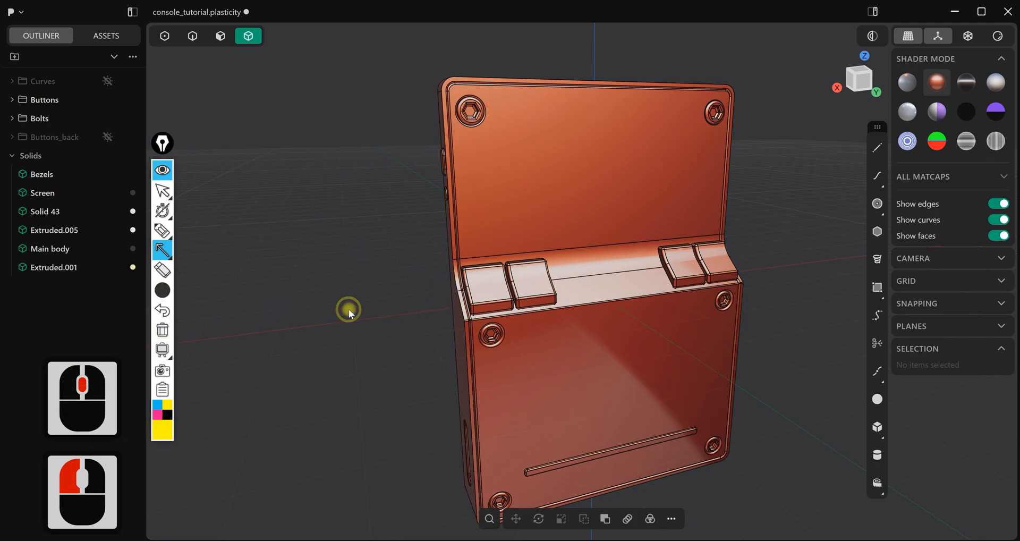
Point a thick yellow arrow from below at the long horizontal groove on the lower back cover, and clear it
key(Escape)
mouse_move(417, 299)
middle_down()
mouse_move(464, 277)
mouse_move(500, 287)
middle_up()
shift+middle_drag(495, 355, 458, 202)
scroll(525, 280, down, 3)
scroll(584, 355, up, 1)
shift+middle_drag(597, 356, 547, 247)
scroll(548, 247, up, 2)
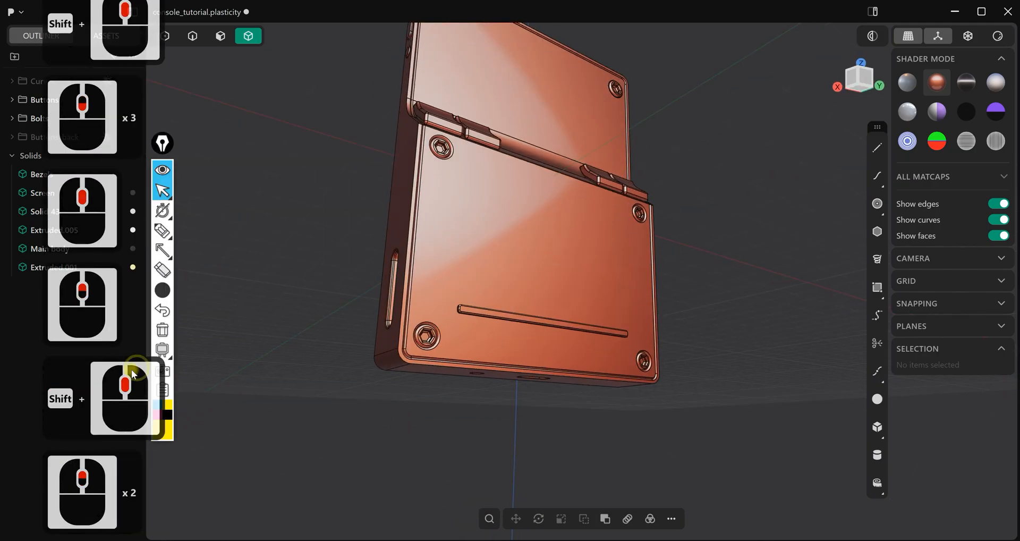
click(169, 257)
drag(485, 458, 519, 331)
click(749, 371)
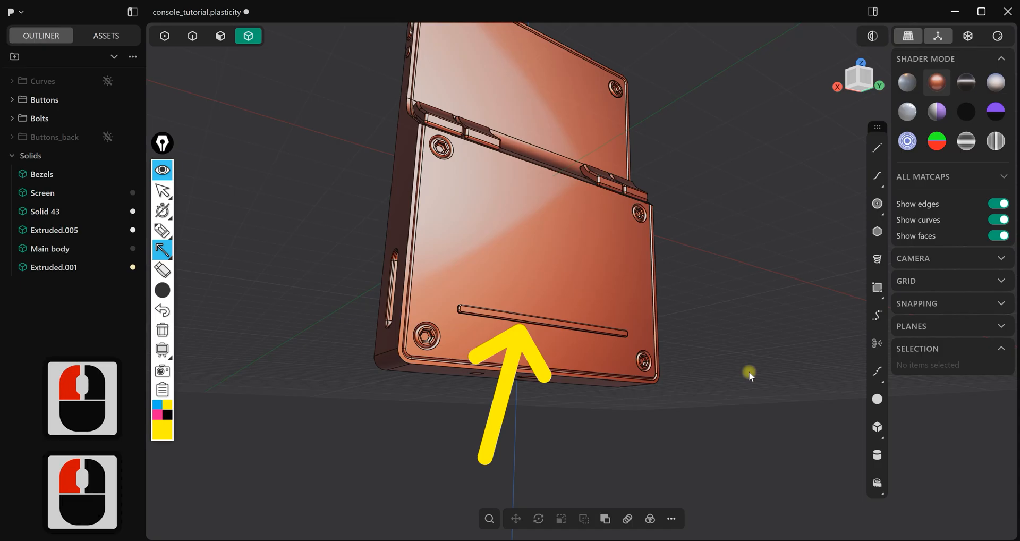
click(169, 218)
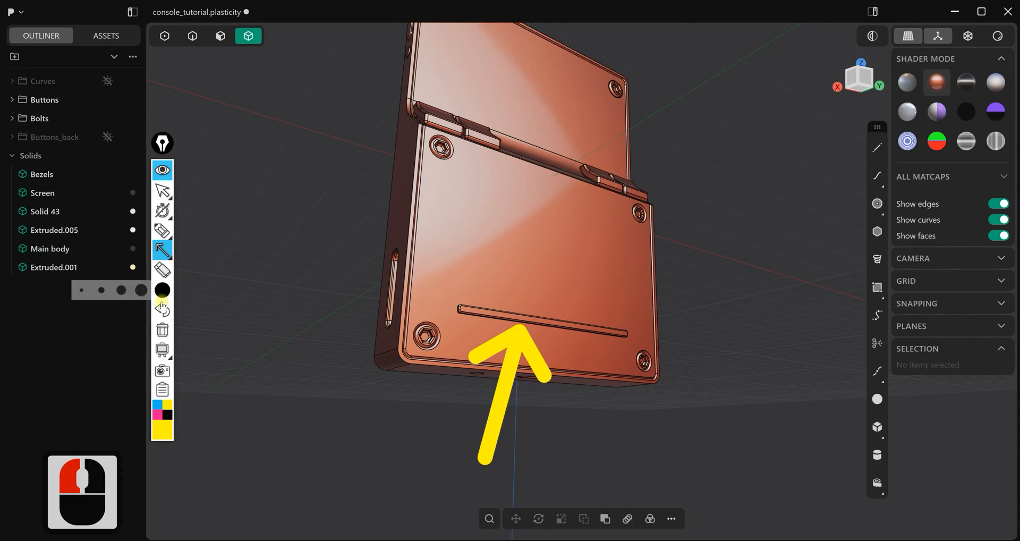
click(162, 331)
Point another yellow arrow from above at the same long groove on the back cover, and erase the annotation
scroll(515, 236, down, 7)
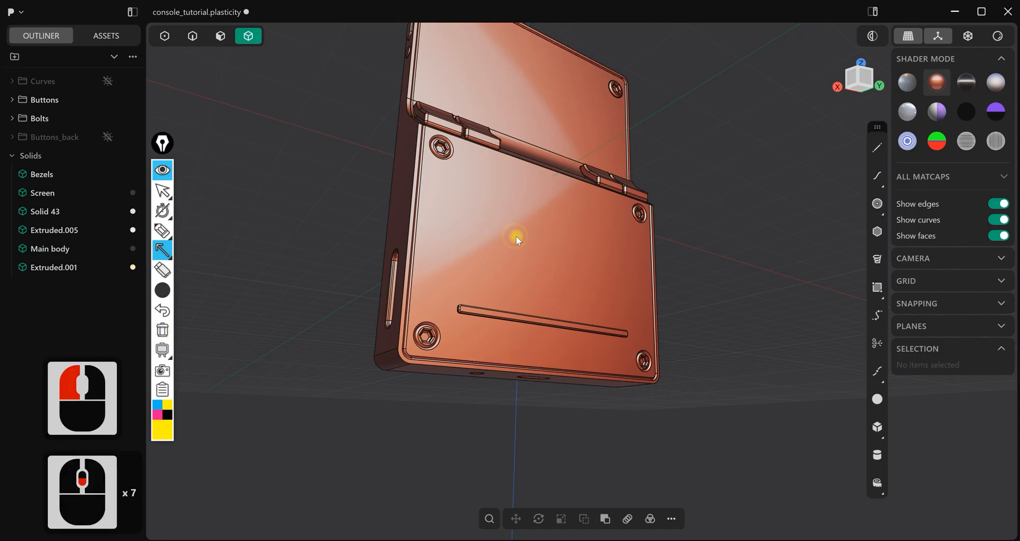
drag(519, 239, 549, 309)
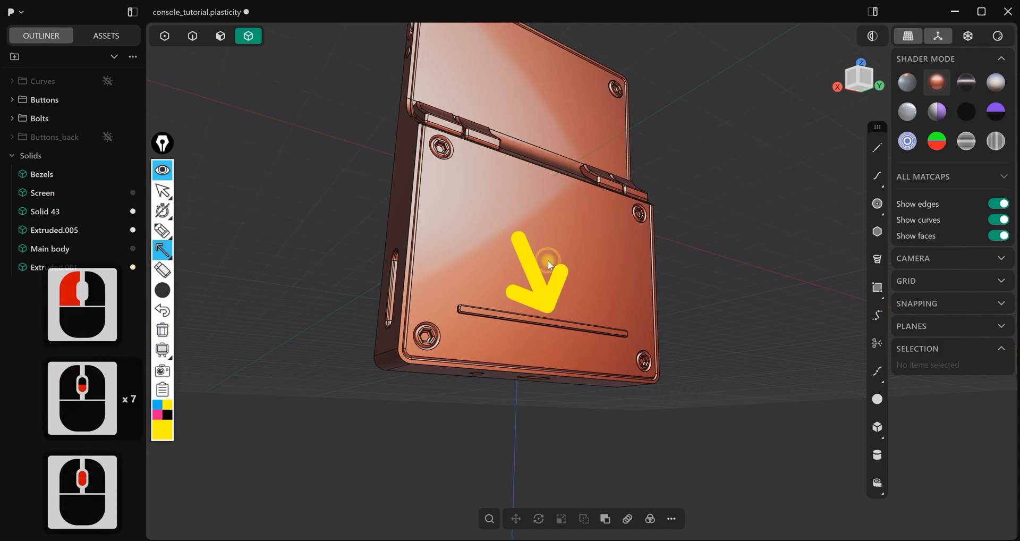
click(164, 330)
Point a thinner yellow arrow at the oblong and round buttons on the console's upper side edge, and clear it
scroll(346, 185, down, 2)
scroll(341, 185, up, 3)
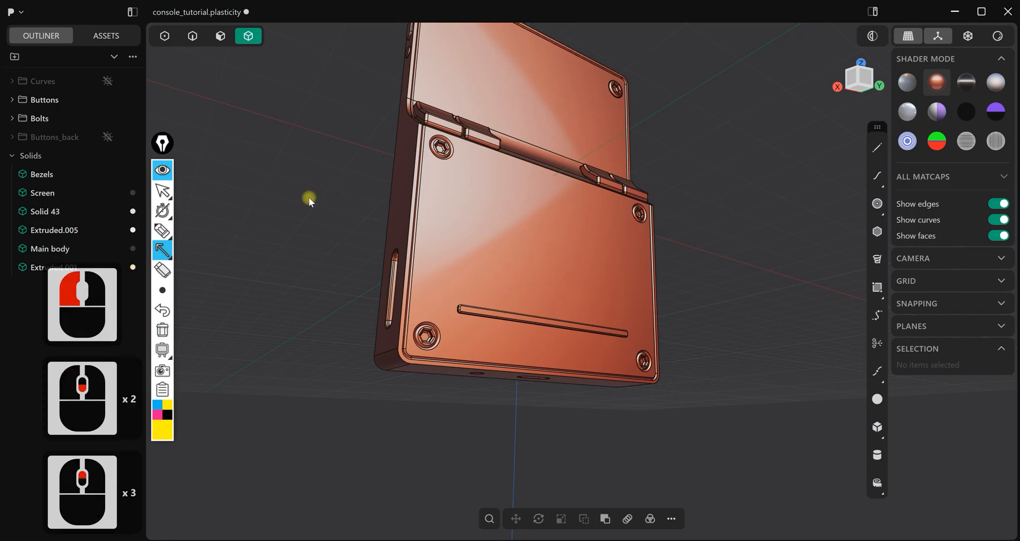
key(Escape)
scroll(346, 178, up, 2)
key(Escape)
mouse_move(352, 170)
middle_down()
mouse_move(485, 175)
mouse_move(498, 143)
middle_up()
mouse_move(499, 143)
shift+middle_down()
mouse_move(490, 301)
mouse_move(487, 208)
mouse_move(393, 241)
shift+middle_up()
scroll(489, 301, up, 3)
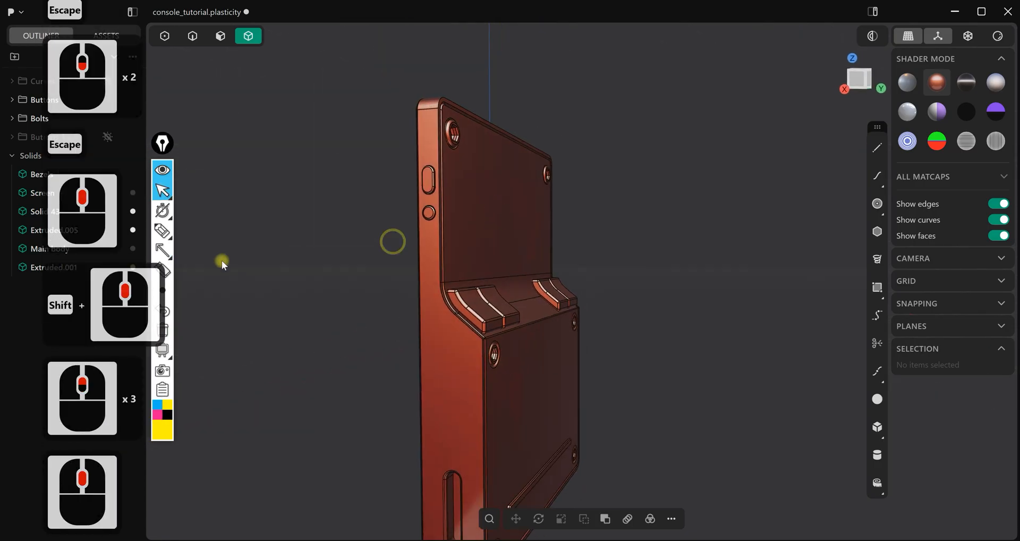
click(163, 290)
drag(341, 313, 369, 235)
click(164, 250)
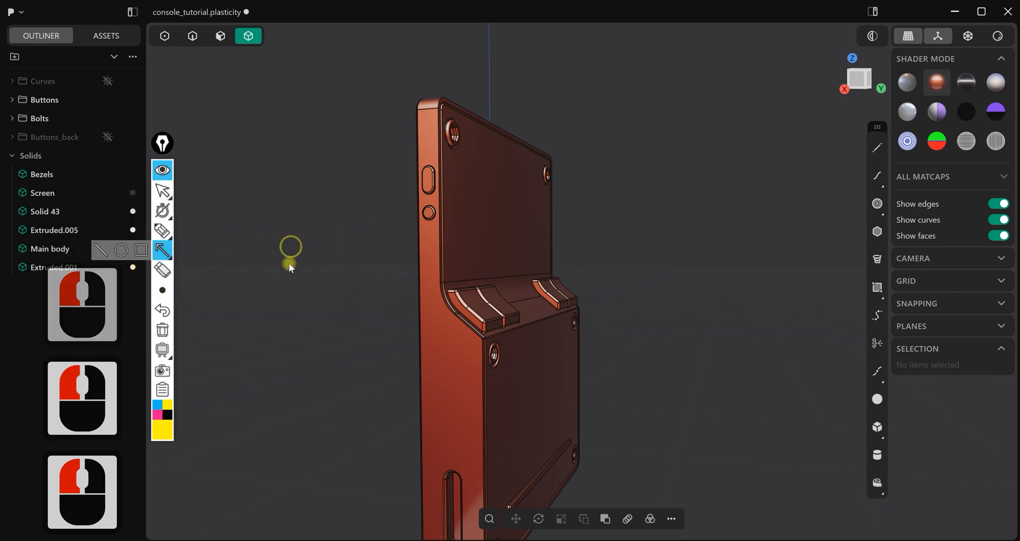
drag(325, 261, 396, 220)
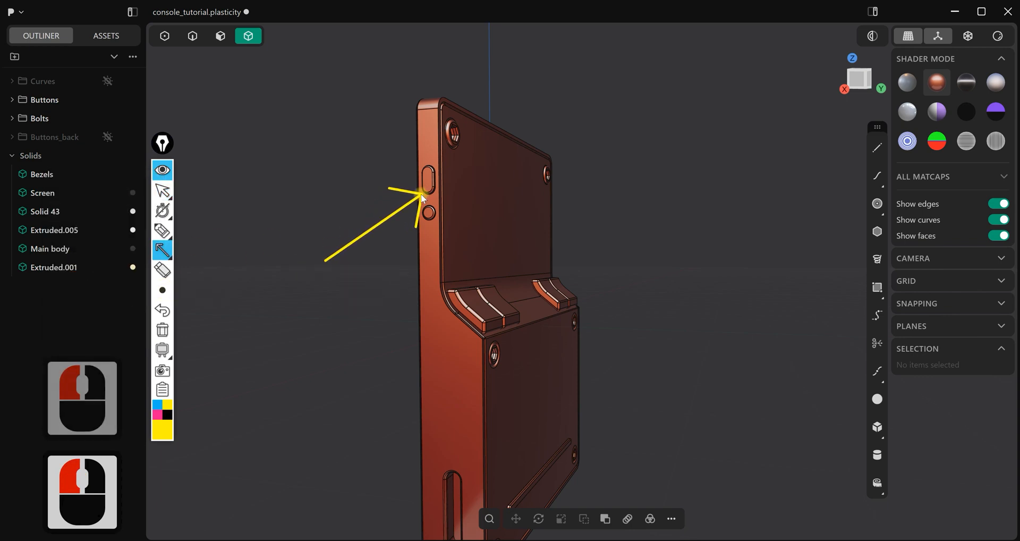
click(166, 288)
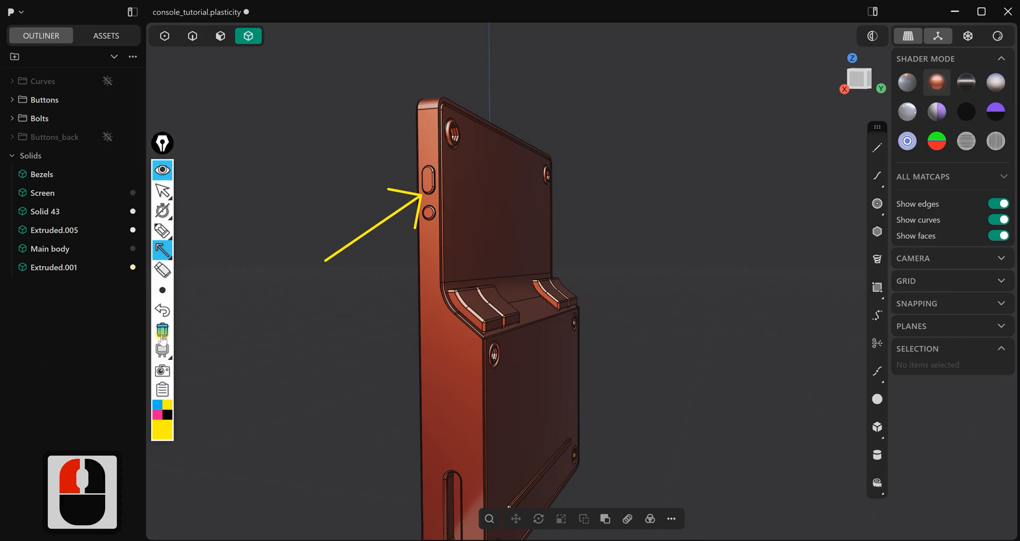
click(163, 331)
Point a thin yellow arrow at the single oblong button on the opposite upper side edge, and clear it
scroll(547, 355, down, 6)
scroll(547, 365, down, 3)
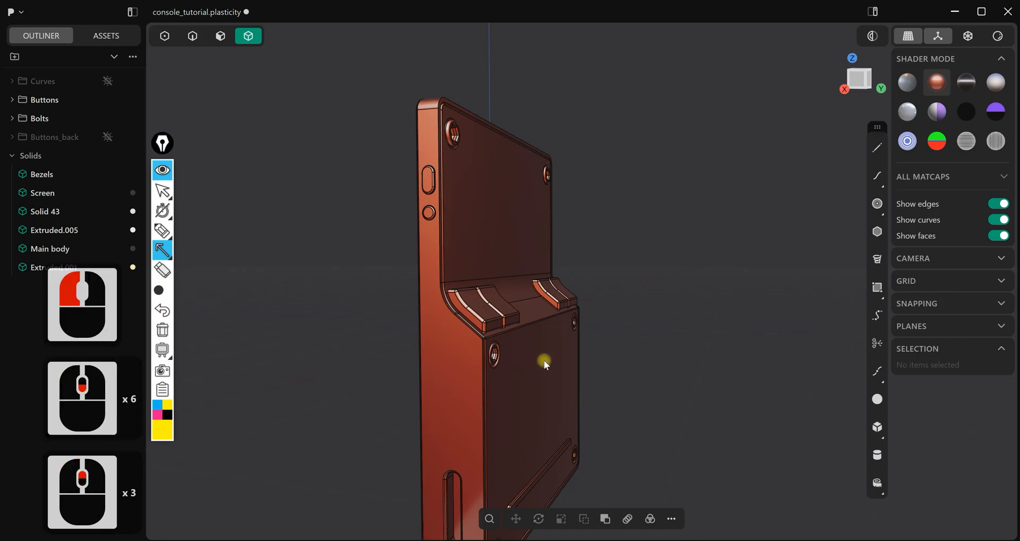
key(Escape)
mouse_move(558, 311)
middle_down()
mouse_move(508, 266)
mouse_move(391, 255)
middle_up()
scroll(498, 239, up, 6)
middle_drag(500, 237, 503, 227)
click(163, 249)
drag(410, 265, 461, 166)
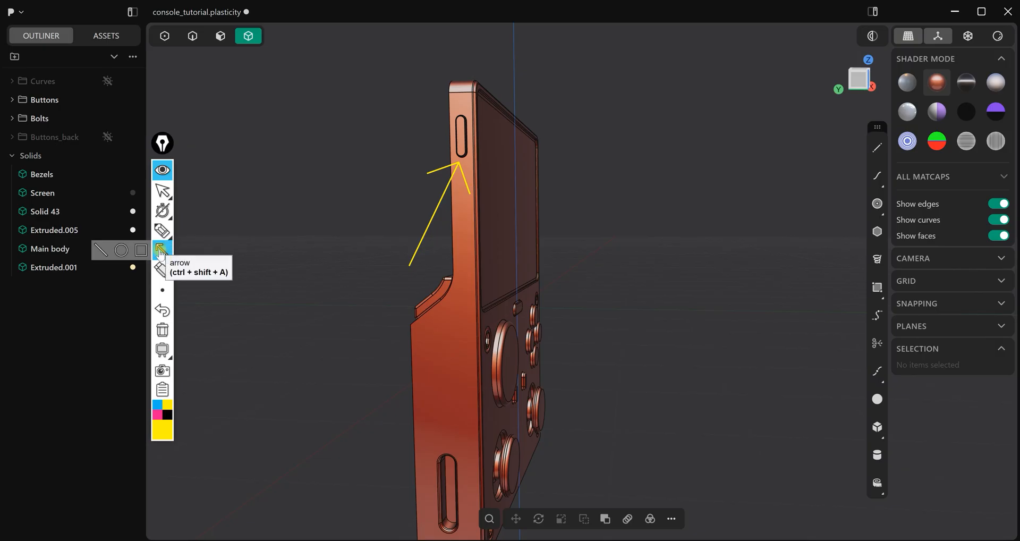
click(162, 333)
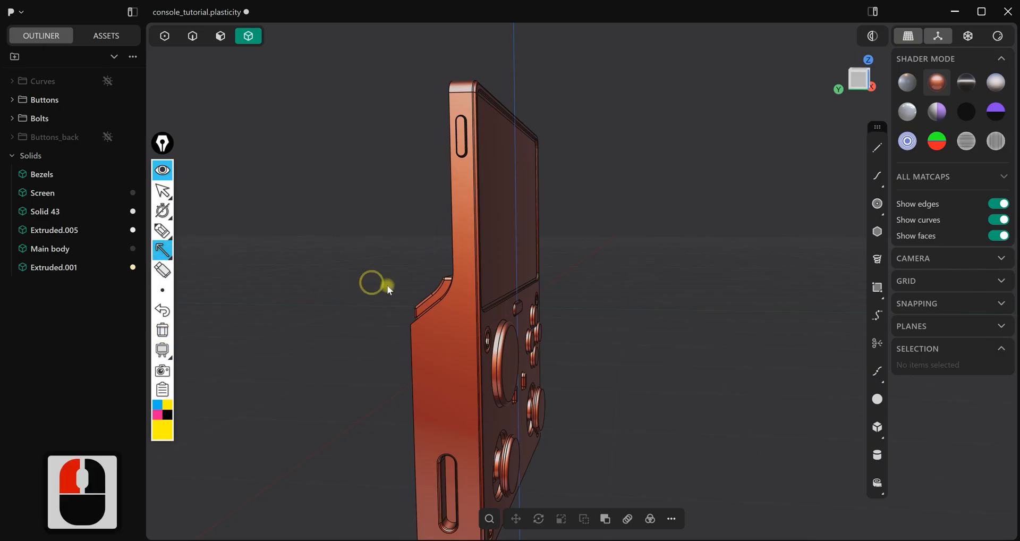
Examine the whole console from different angles, including the front controls and the side-edge buttons and slots
scroll(386, 287, up, 3)
key(Escape)
scroll(481, 278, down, 7)
middle_drag(480, 290, 437, 292)
right_drag(515, 296, 480, 249)
scroll(475, 263, up, 4)
middle_drag(474, 264, 439, 222)
scroll(467, 291, down, 3)
middle_drag(467, 291, 410, 348)
scroll(467, 287, down, 3)
scroll(498, 314, up, 3)
scroll(497, 312, up, 2)
scroll(448, 343, down, 4)
scroll(457, 329, down, 3)
shift+middle_drag(502, 308, 516, 269)
middle_drag(512, 295, 552, 332)
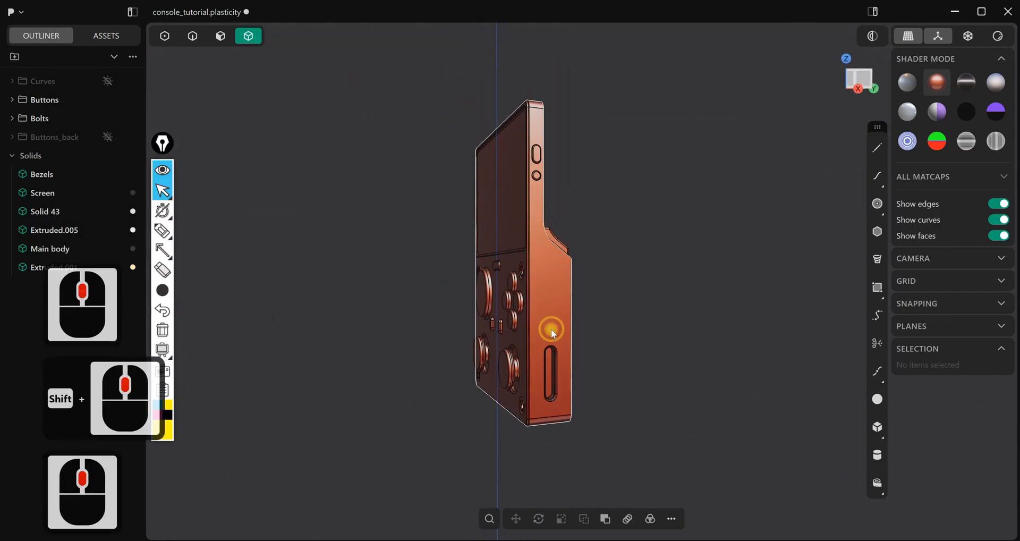